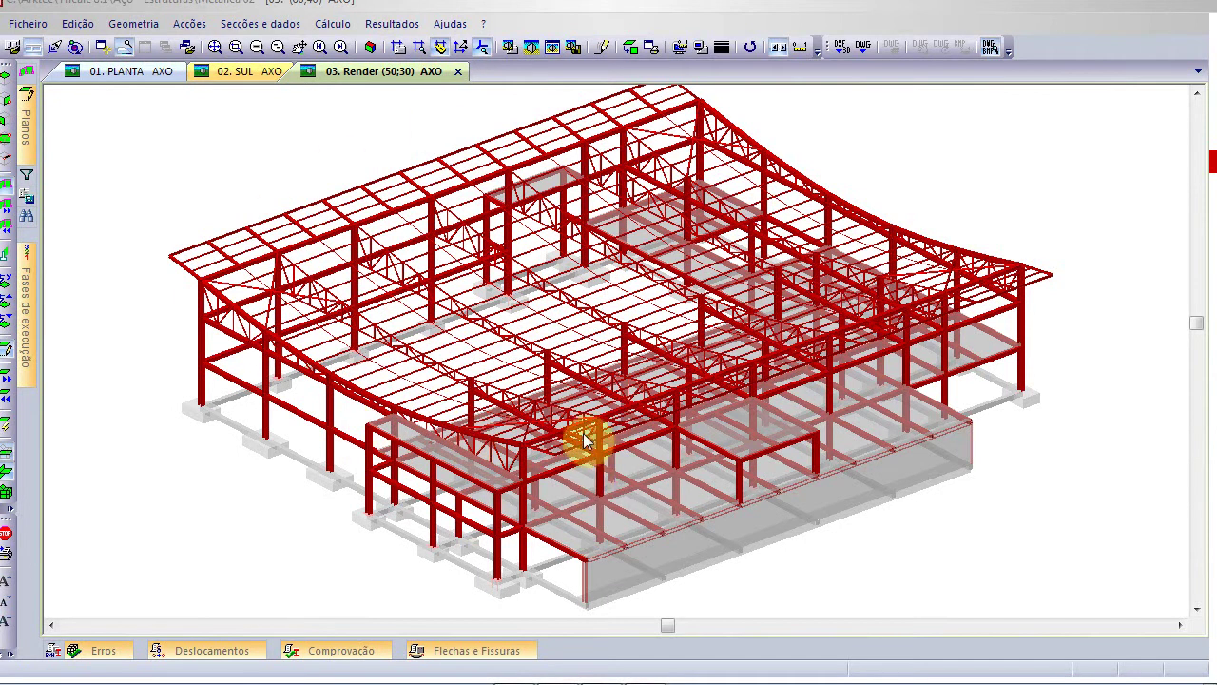
Create a new structure named "Workshop 2 - 1" with 3D node coordinate precision in mm, accepting the precision warning
left_click(38, 26)
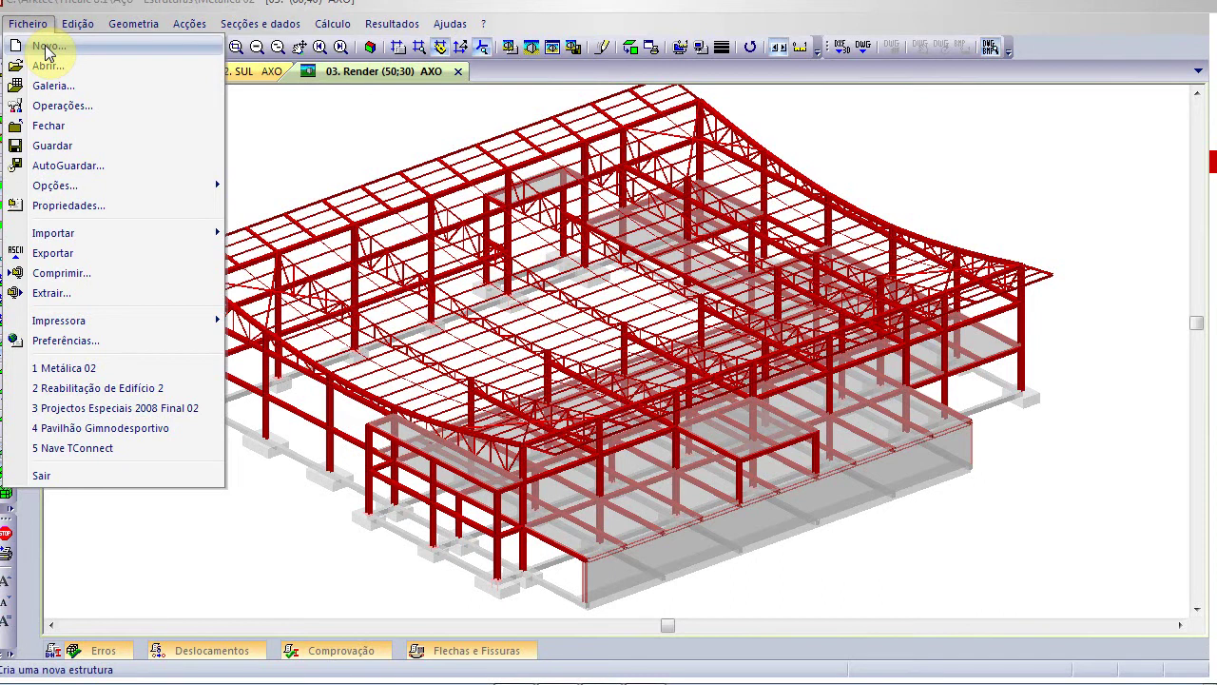
left_click(44, 45)
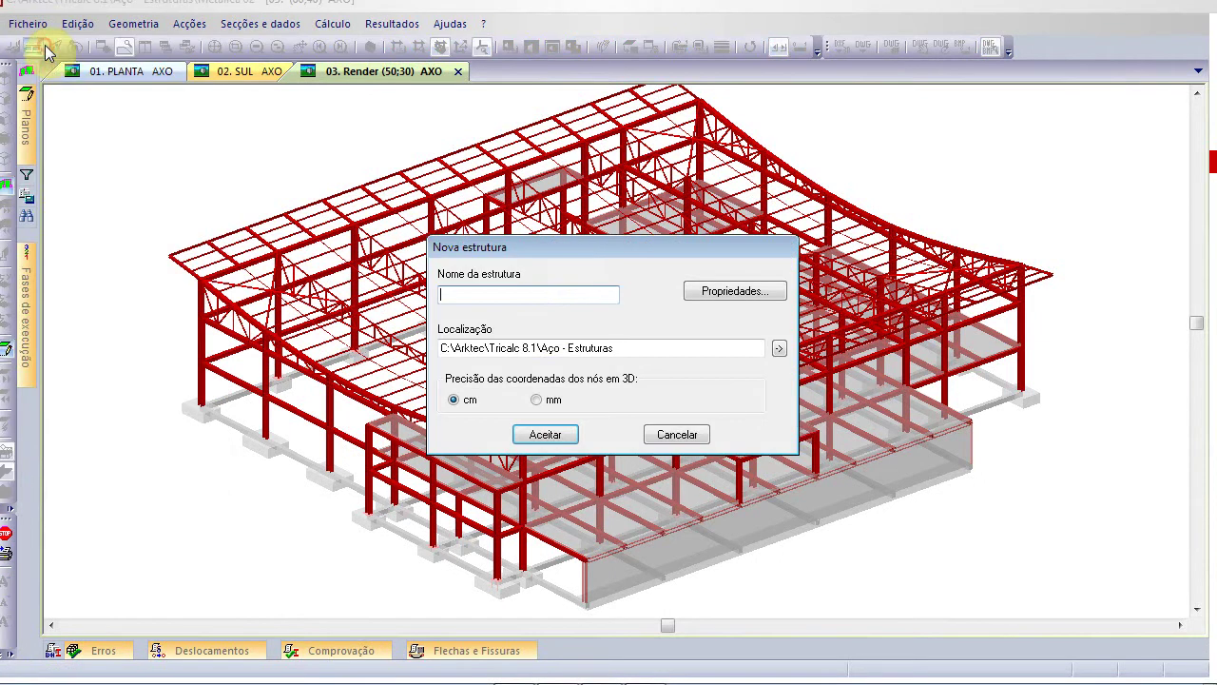
left_click(536, 399)
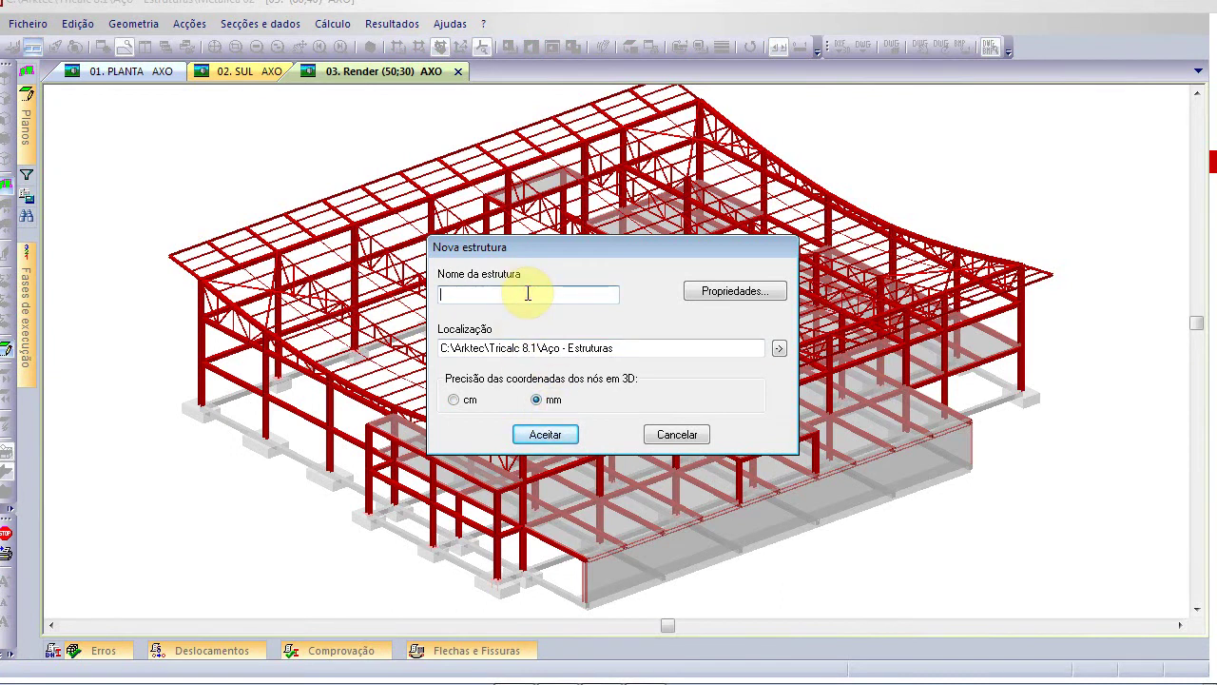
left_click(528, 293)
type("Workshop 2 - 1")
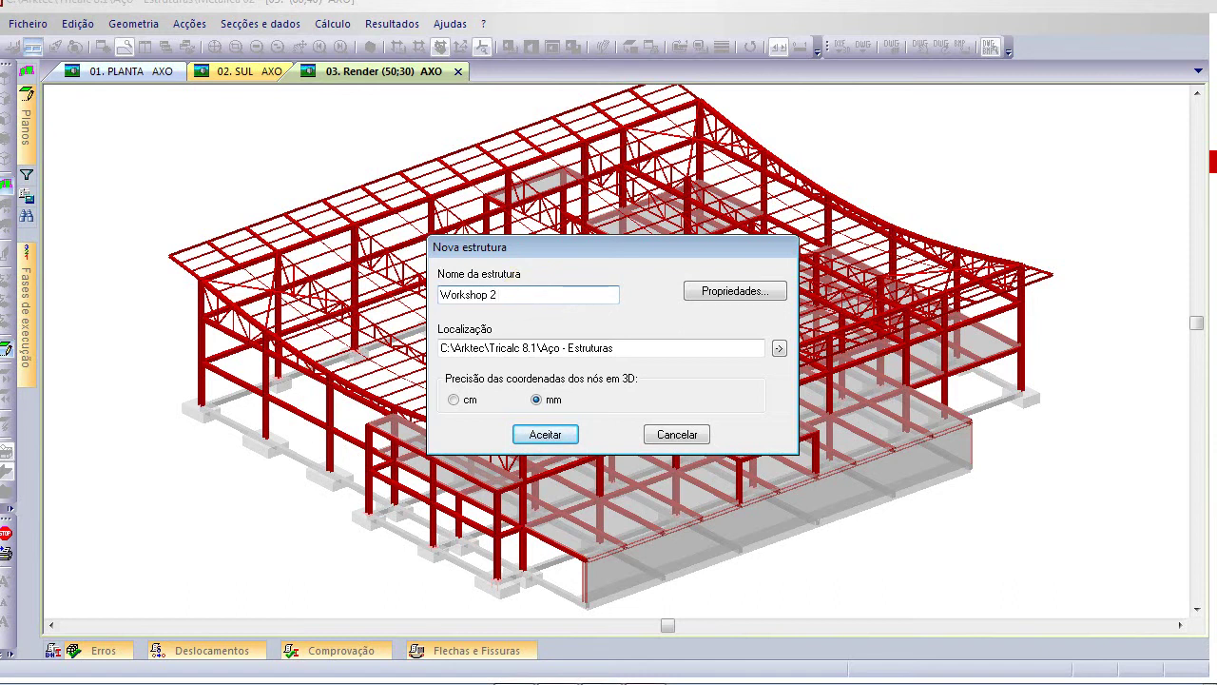
left_click(556, 436)
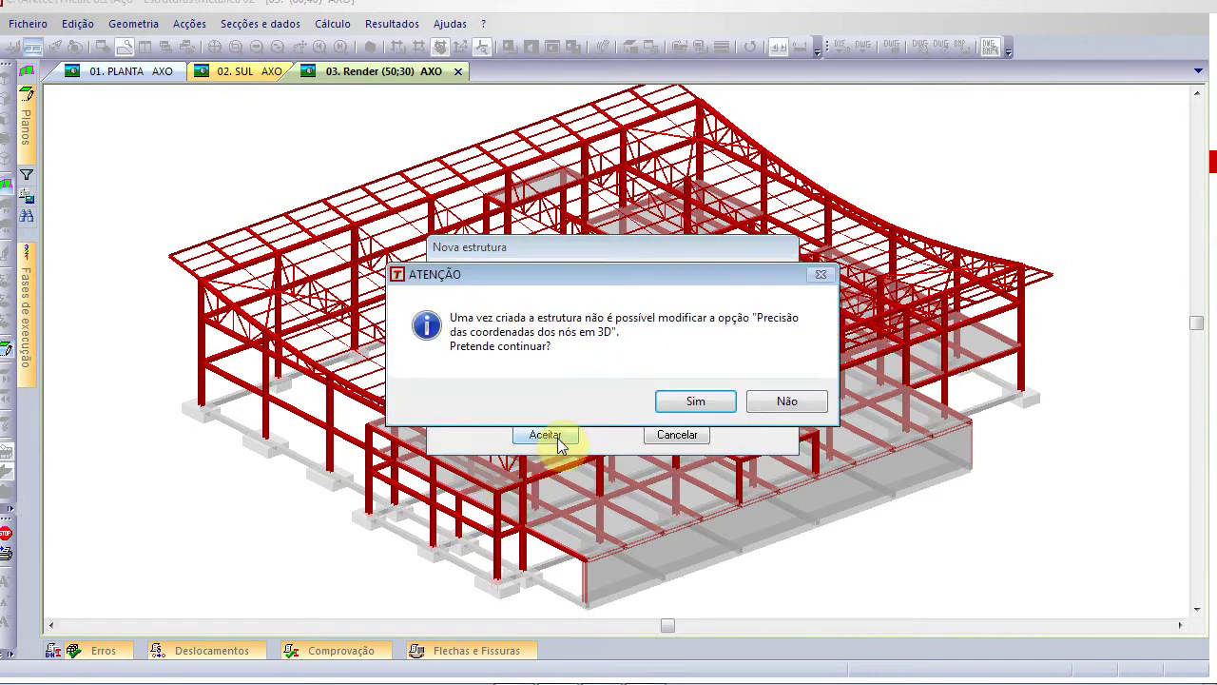
left_click(681, 401)
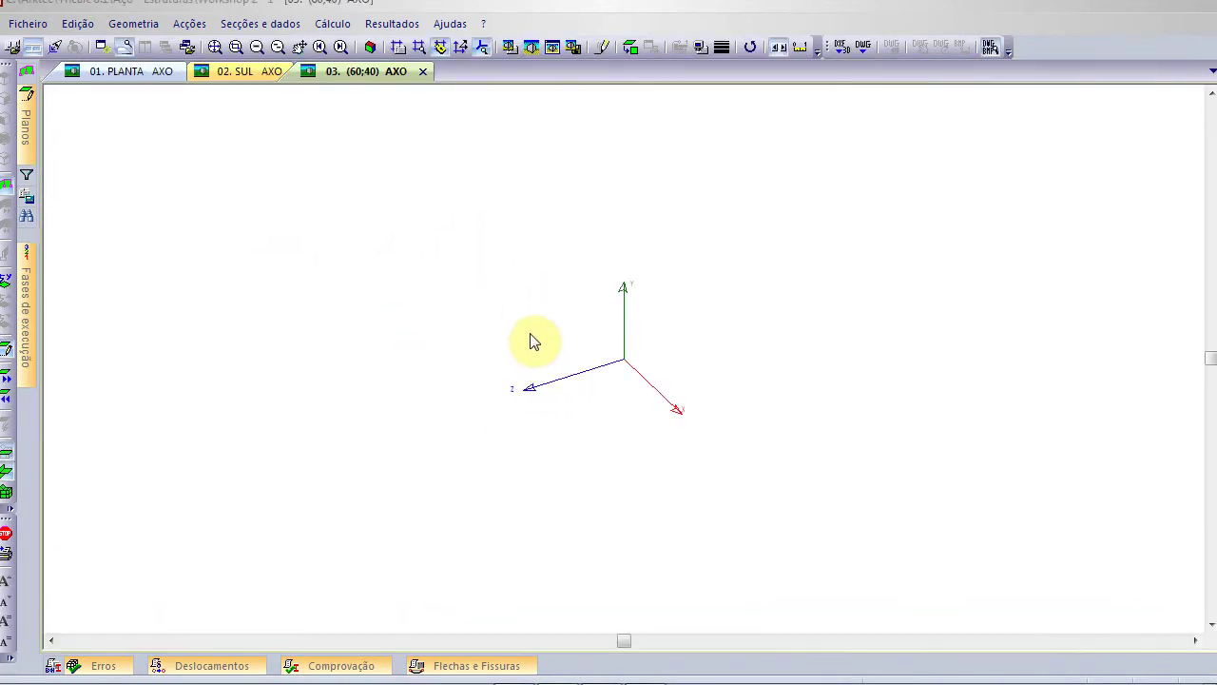
Start a parametric Nave, look through the roof types and choose the two-slope one, "Nave com cobertura de duas águas"
scroll(630, 346, "up", 5)
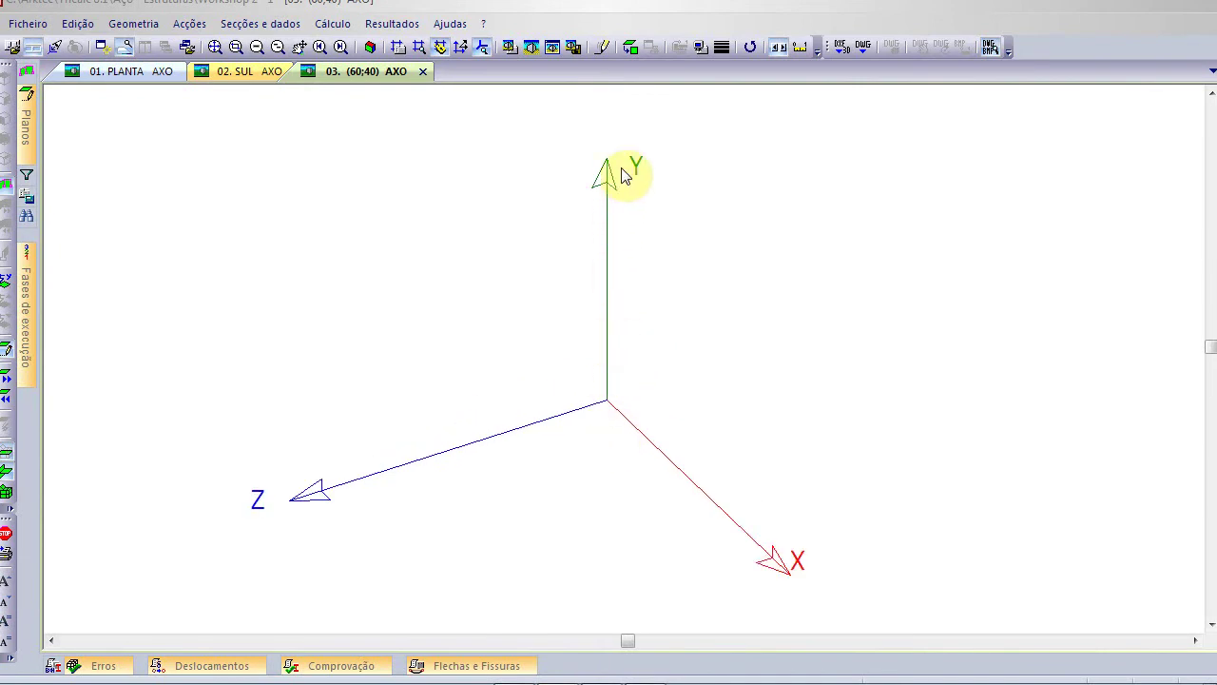
scroll(664, 490, "down", 4)
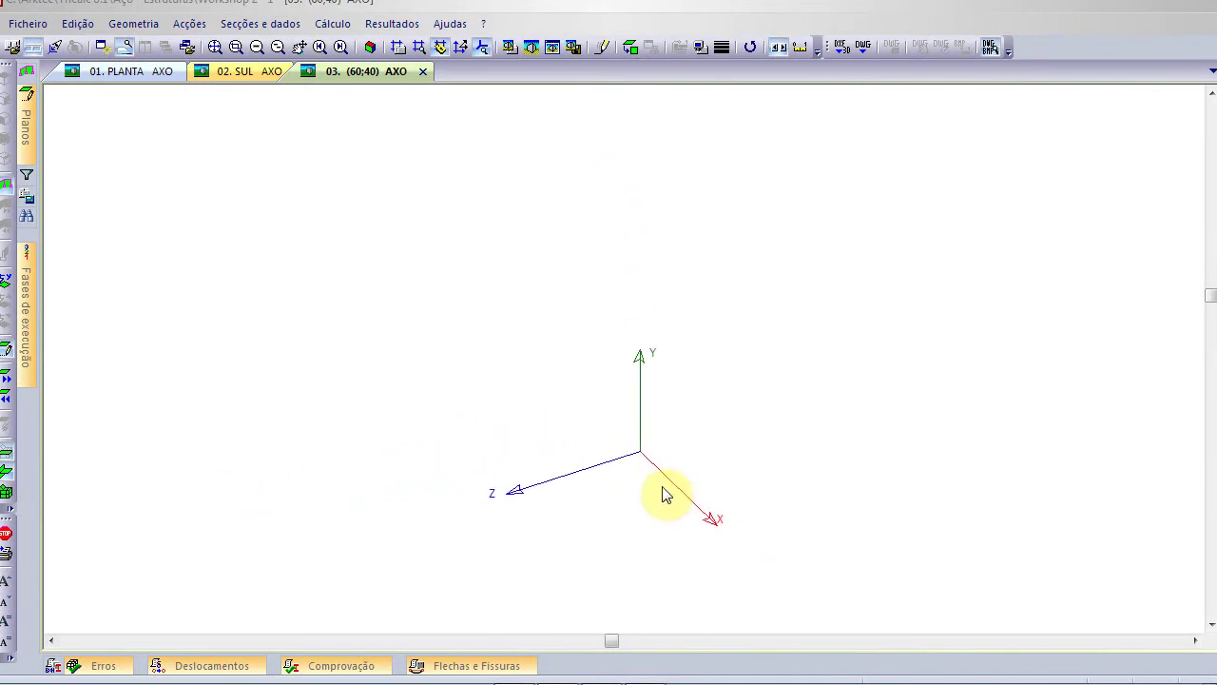
left_click(131, 24)
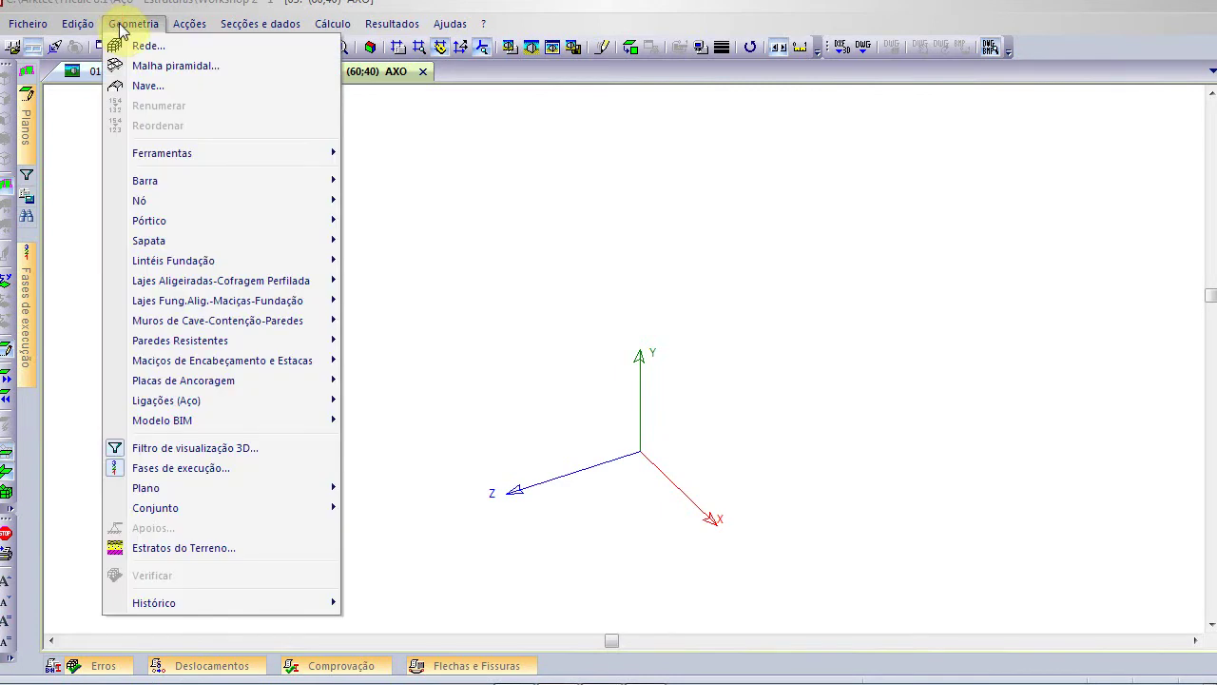
left_click(172, 85)
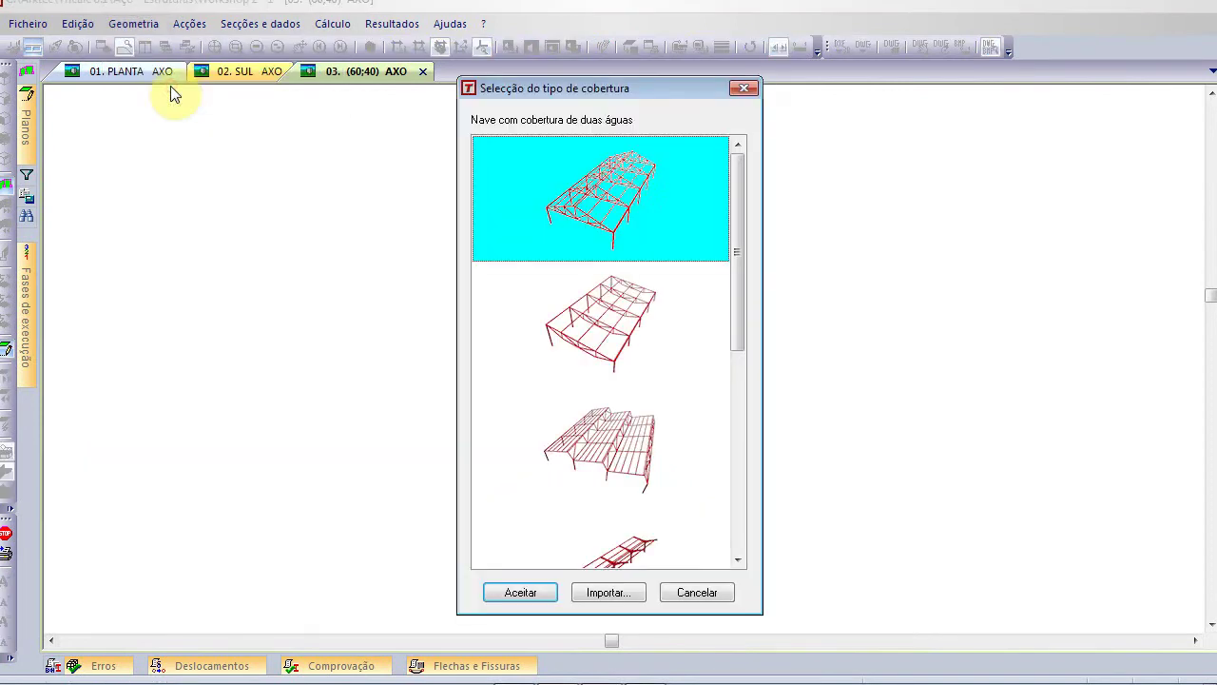
left_click_drag(742, 172, 771, 158)
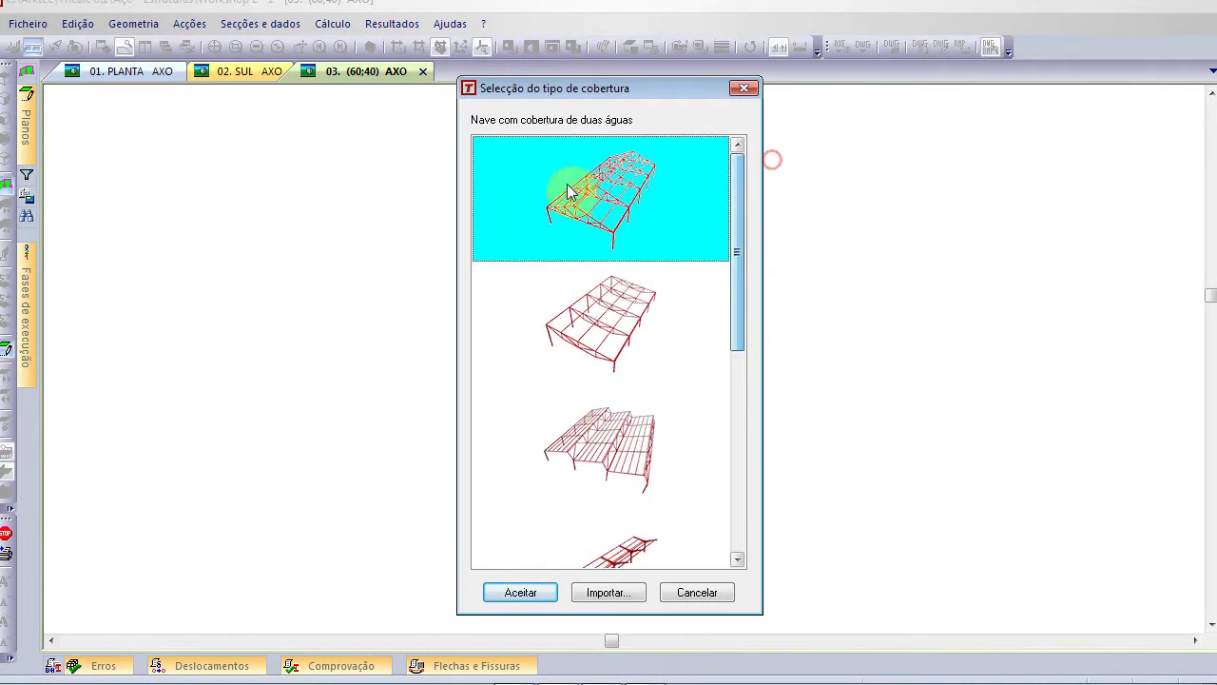
left_click(619, 338)
left_click(610, 450)
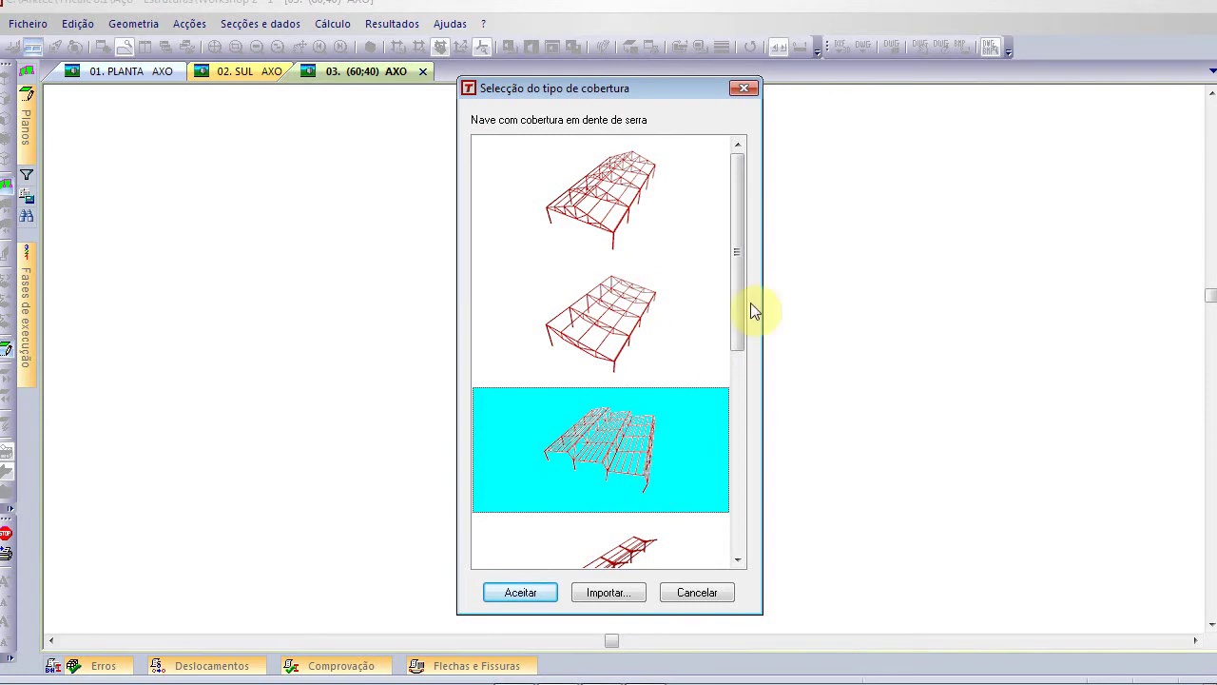
left_click_drag(738, 309, 755, 457)
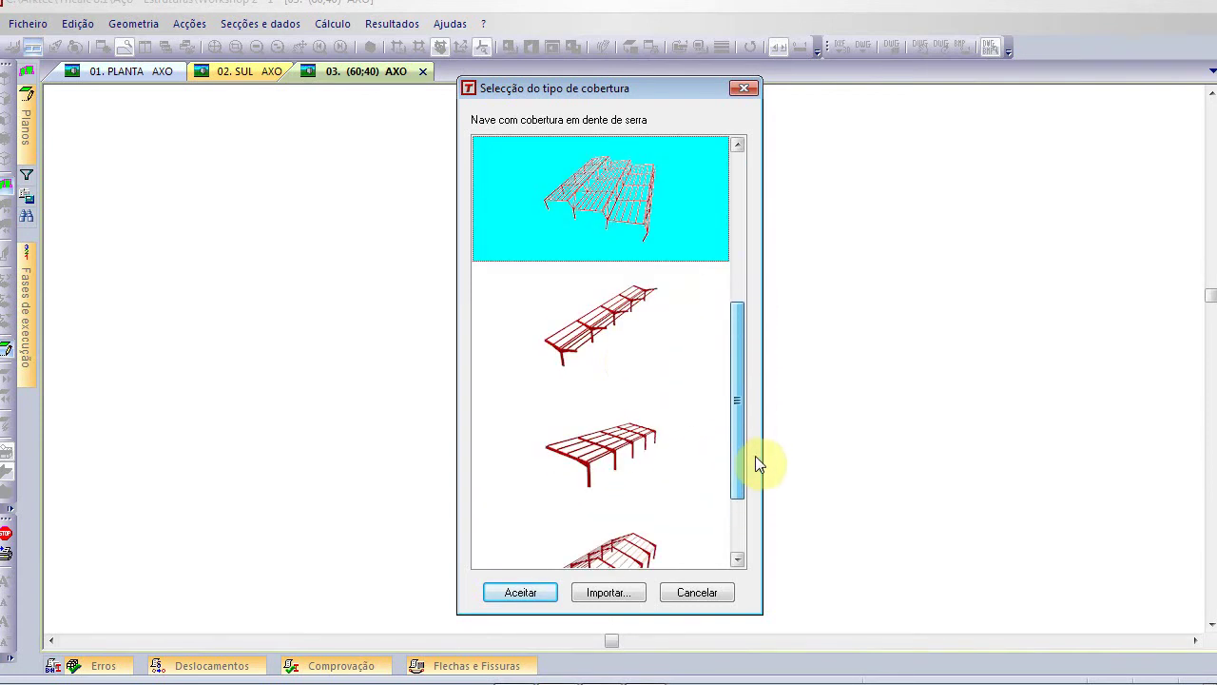
left_click(622, 343)
left_click(637, 464)
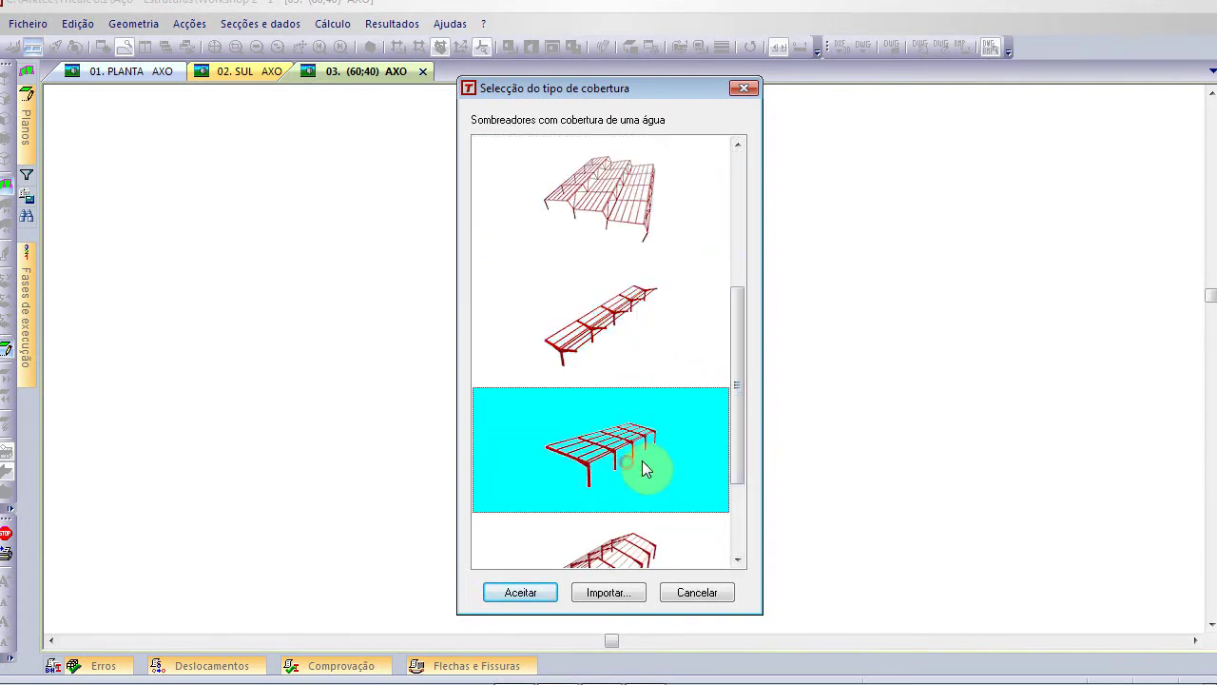
left_click_drag(737, 376, 679, 162)
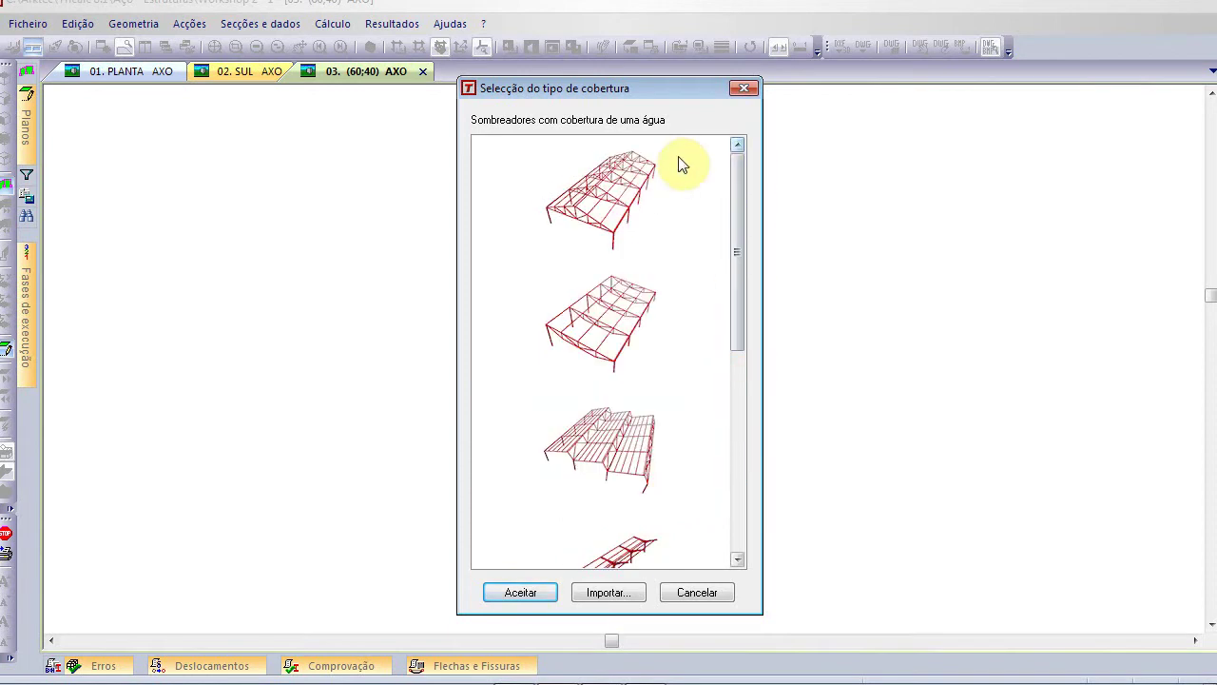
left_click(589, 175)
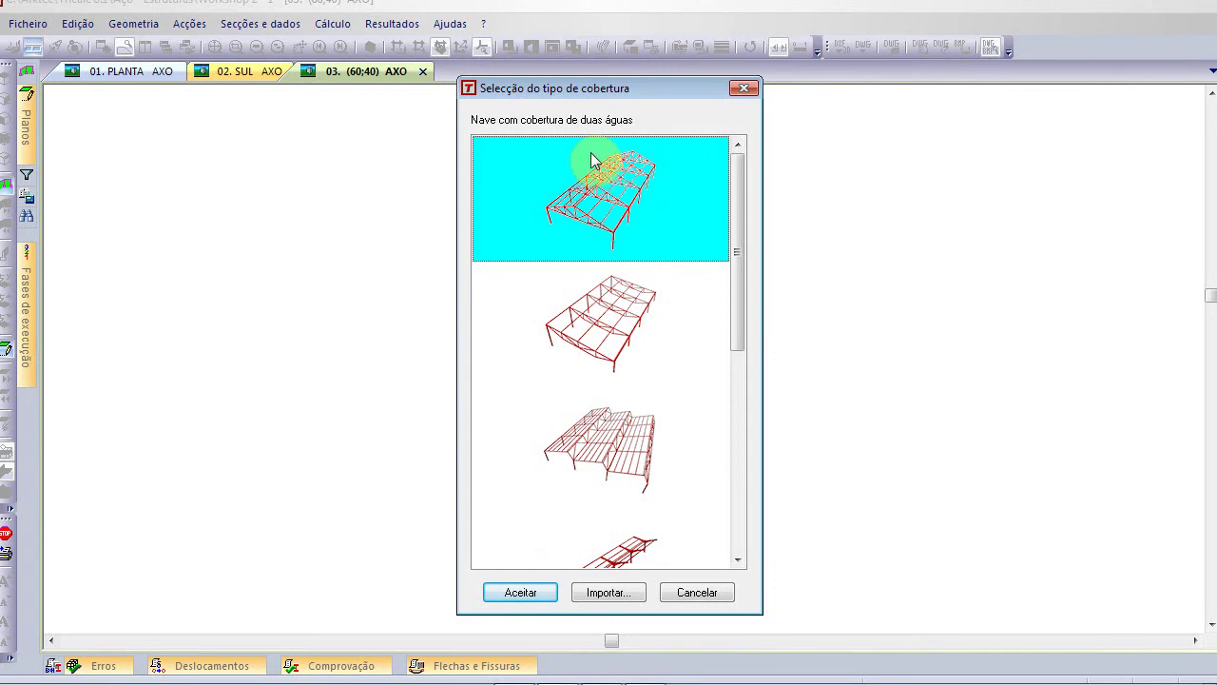
left_click(520, 592)
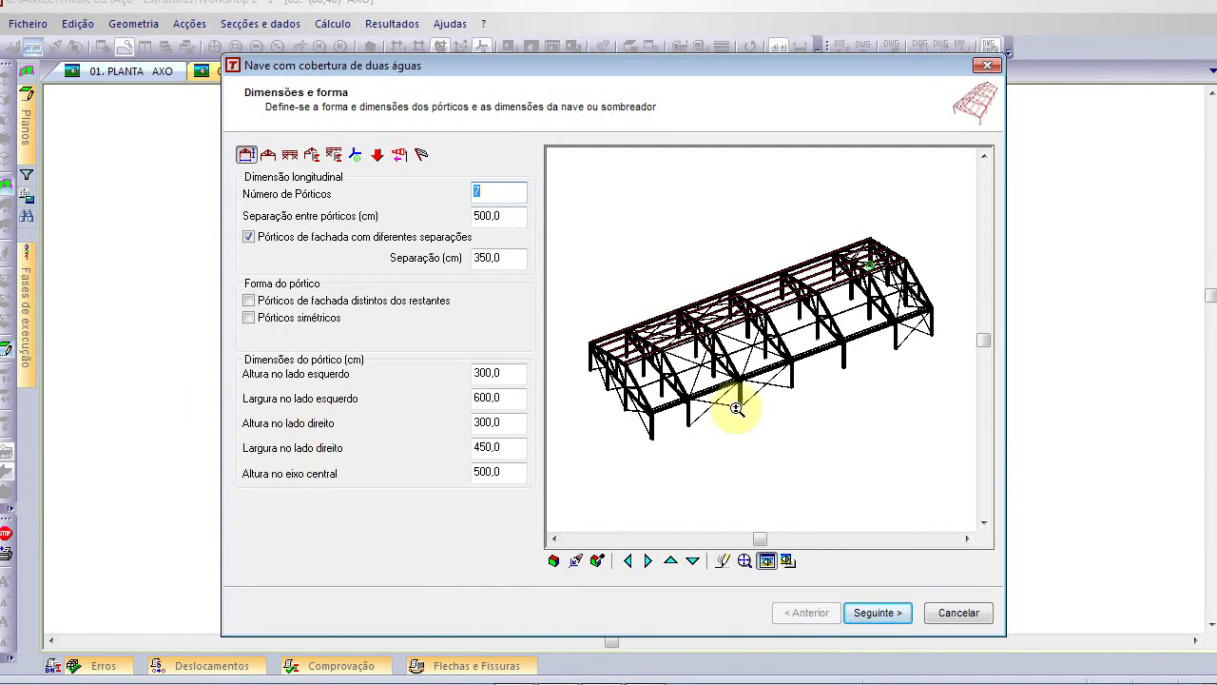
scroll(691, 385, "up", 2)
scroll(691, 385, "up", 1)
scroll(692, 385, "down", 3)
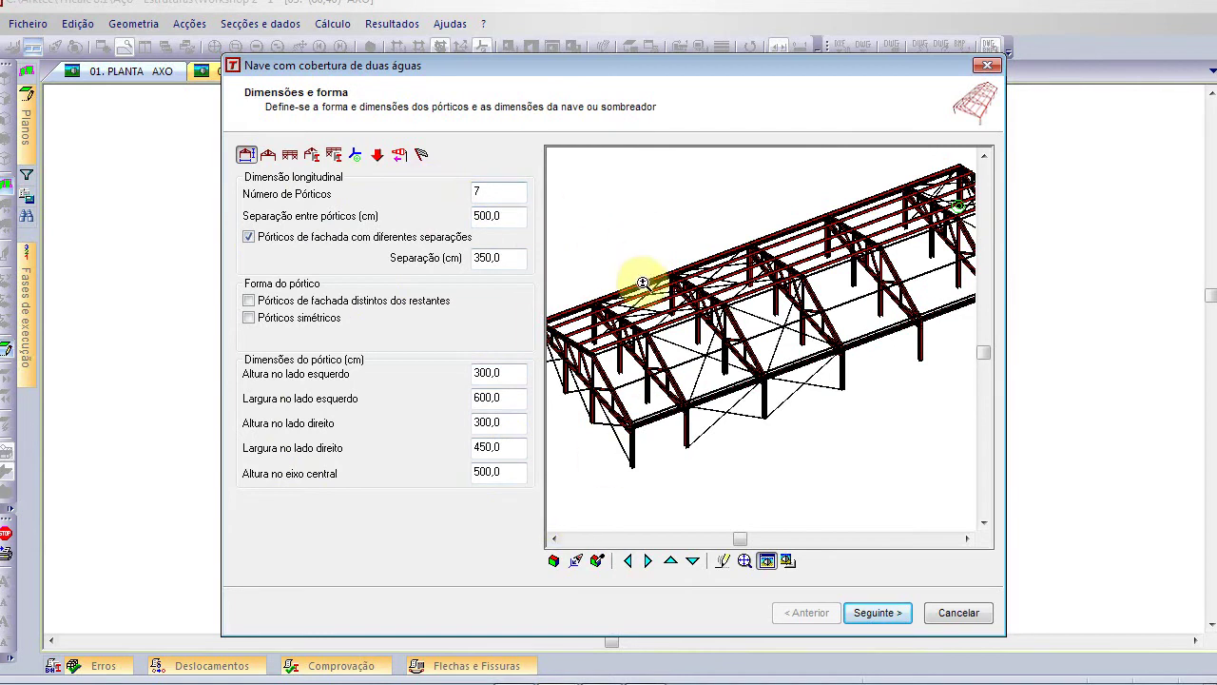
scroll(631, 285, "down", 2)
scroll(684, 316, "up", 1)
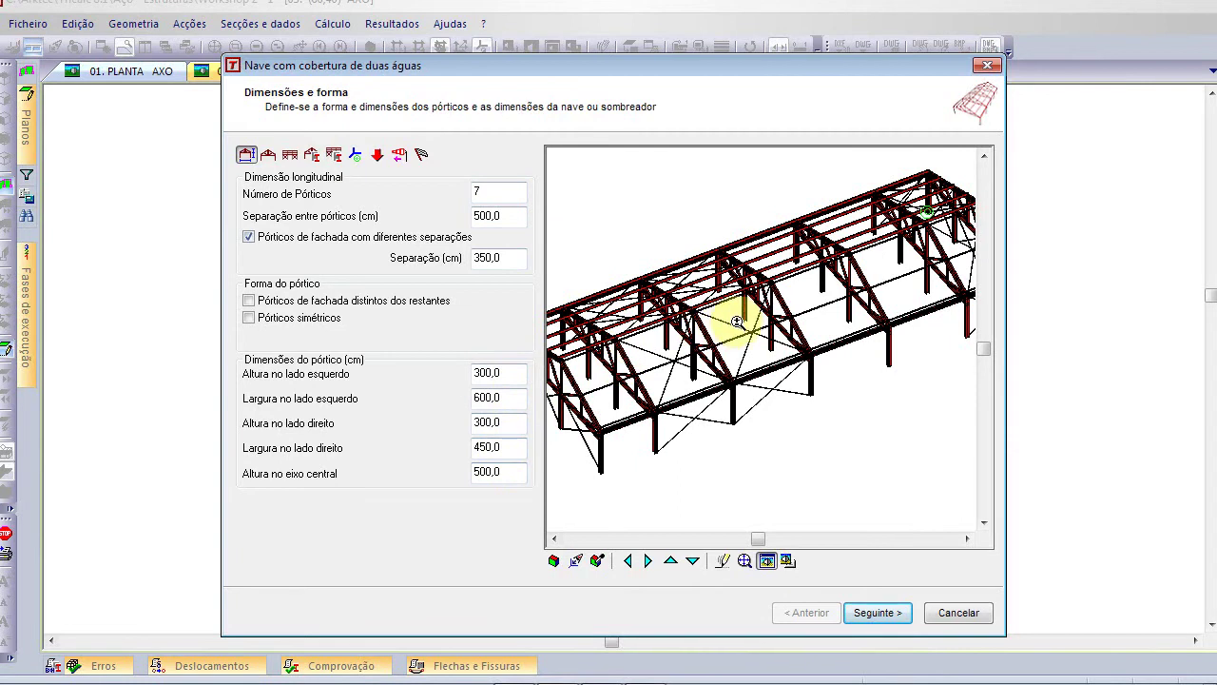
scroll(651, 338, "down", 2)
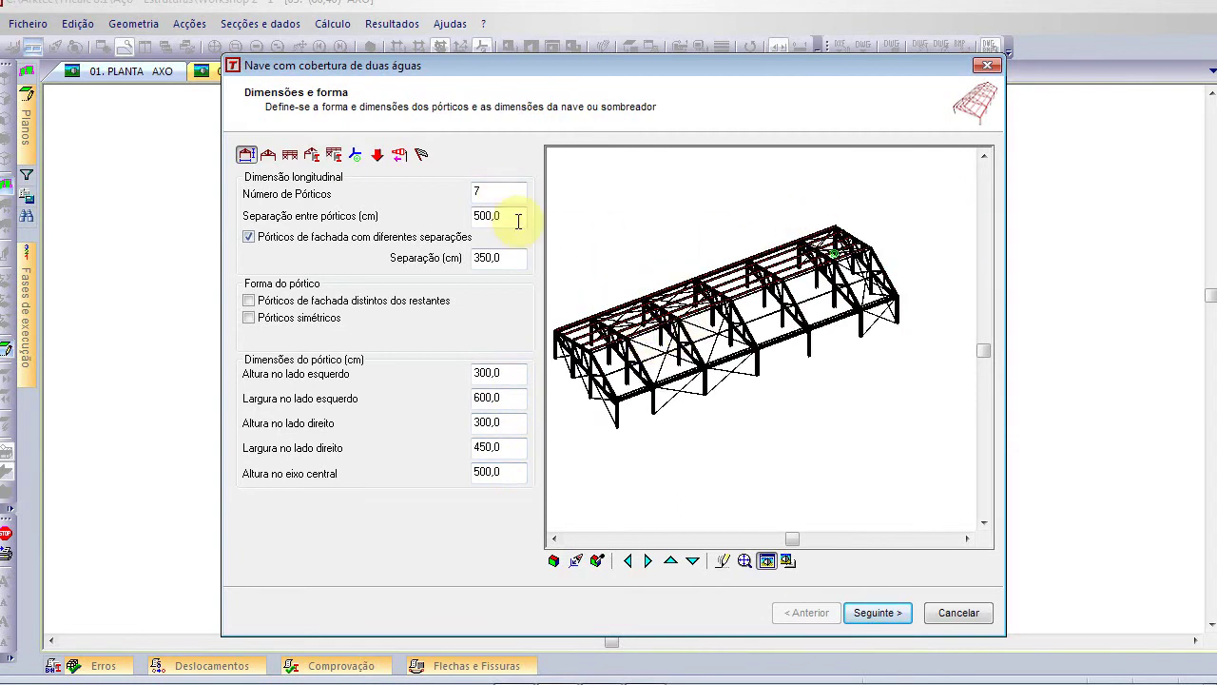
Try the hall with 5 frames (Número de Pórticos) and restore the number to 7
double_click(506, 194)
type("5")
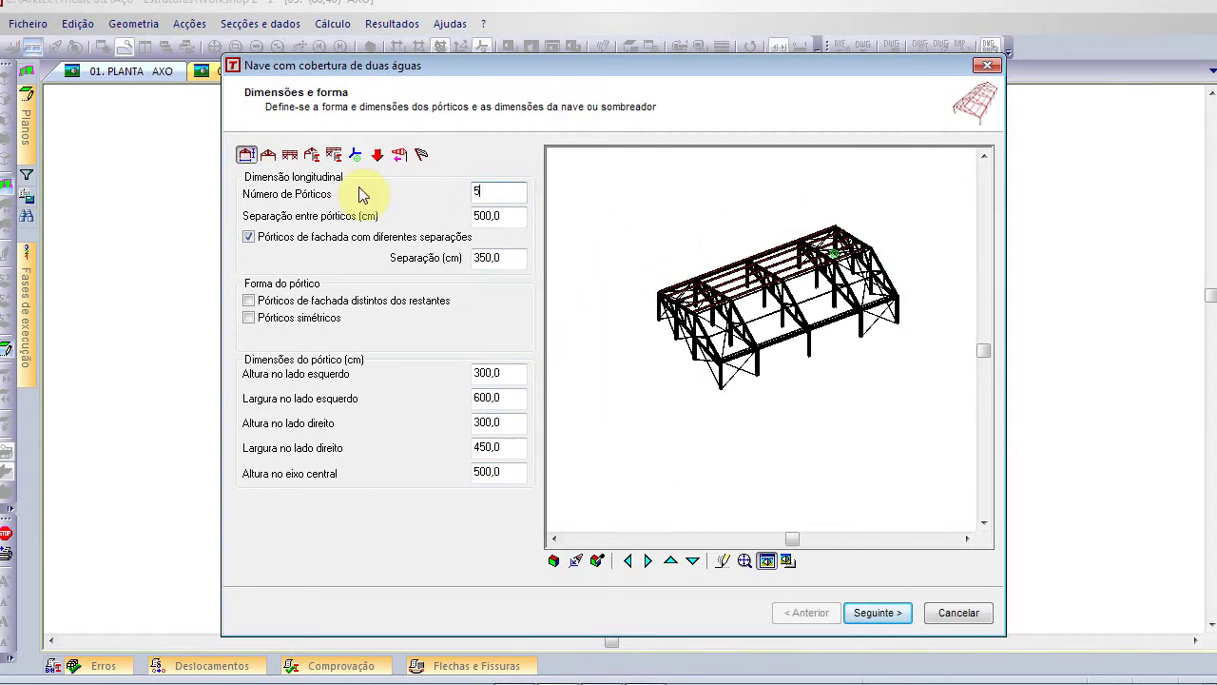
scroll(793, 290, "up", 1)
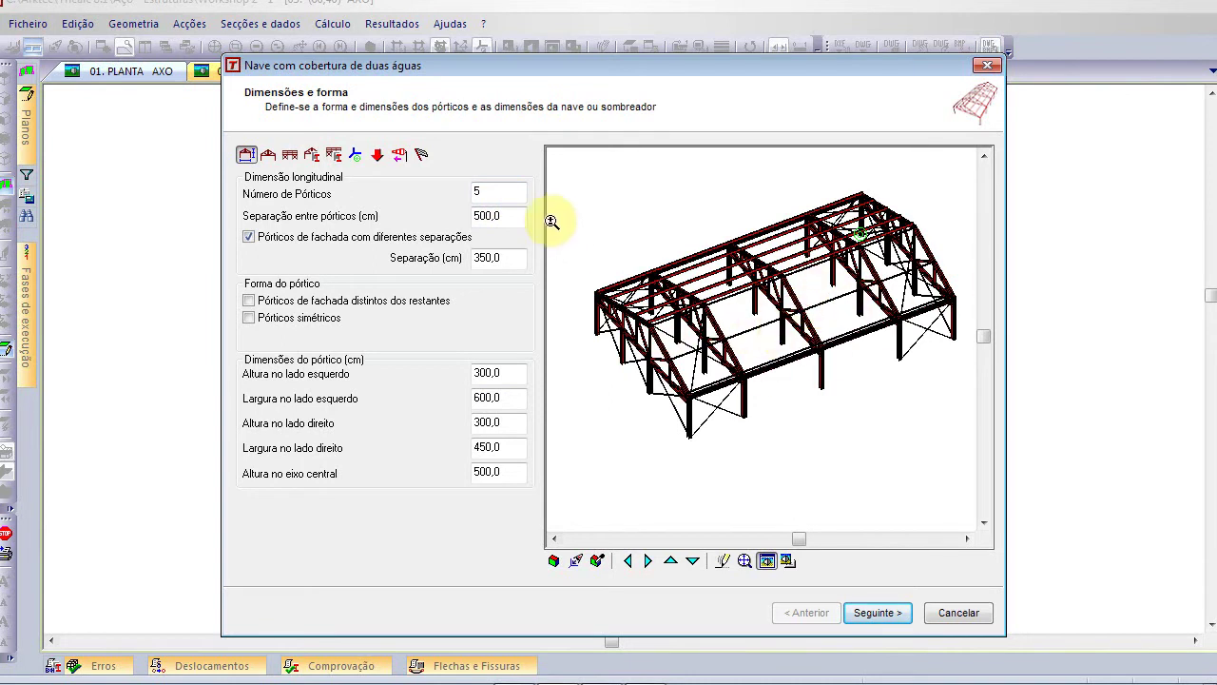
left_click(506, 192)
key("BackSpace")
type("7")
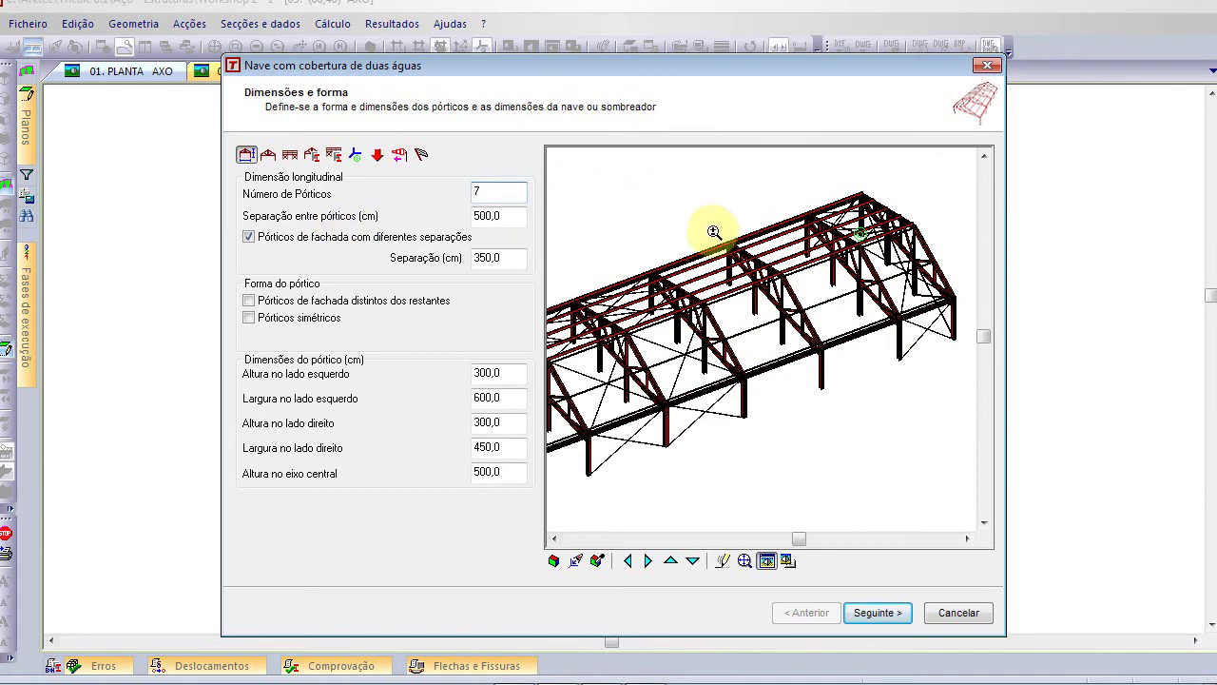
scroll(728, 263, "down", 3)
scroll(715, 289, "up", 3)
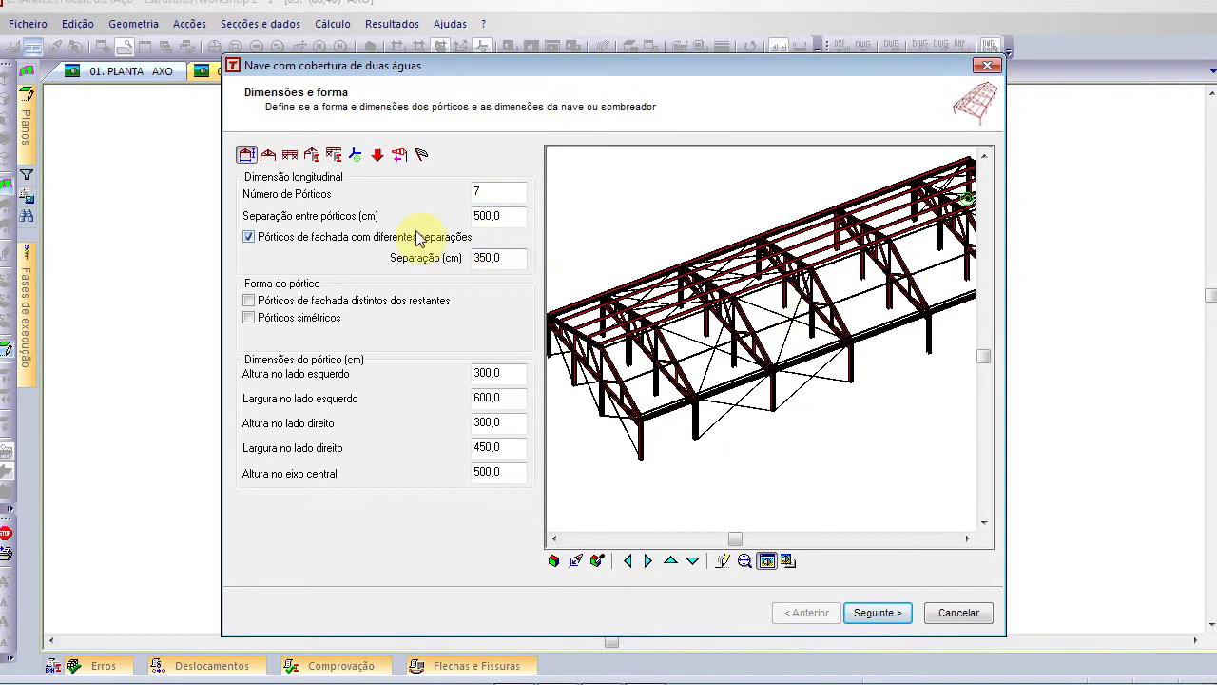
Try a spacing of 600 cm between the frames and restore it to 500 cm
scroll(737, 403, "up", 3)
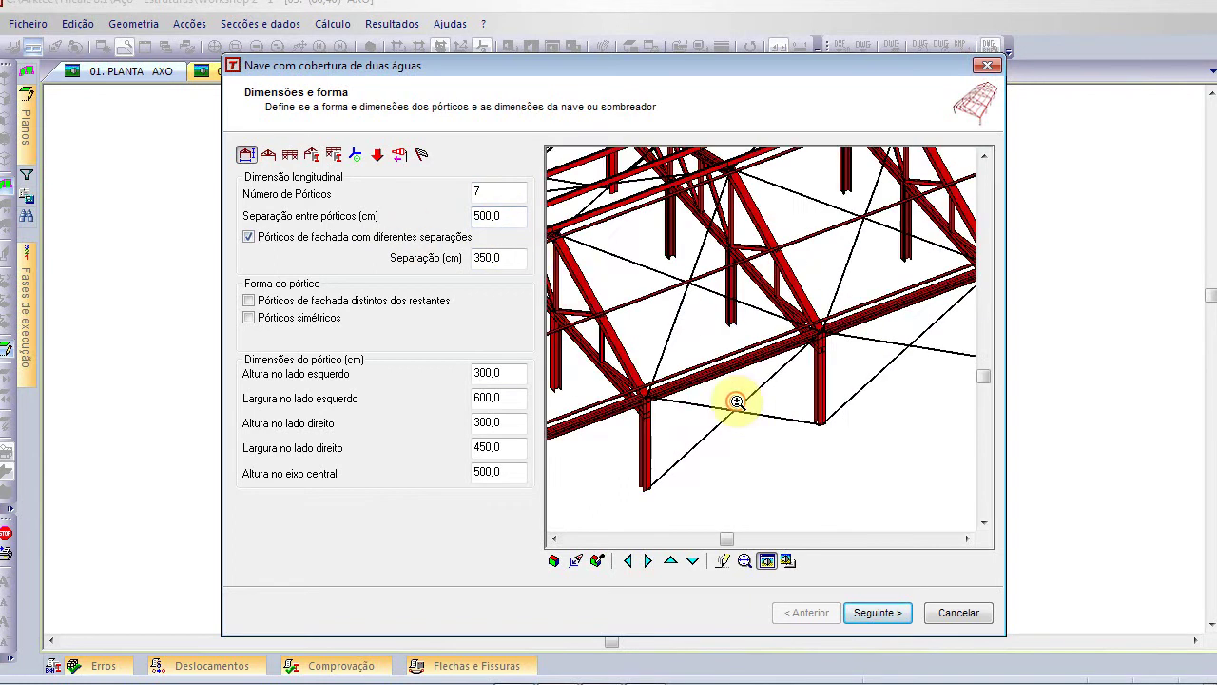
left_click(501, 215)
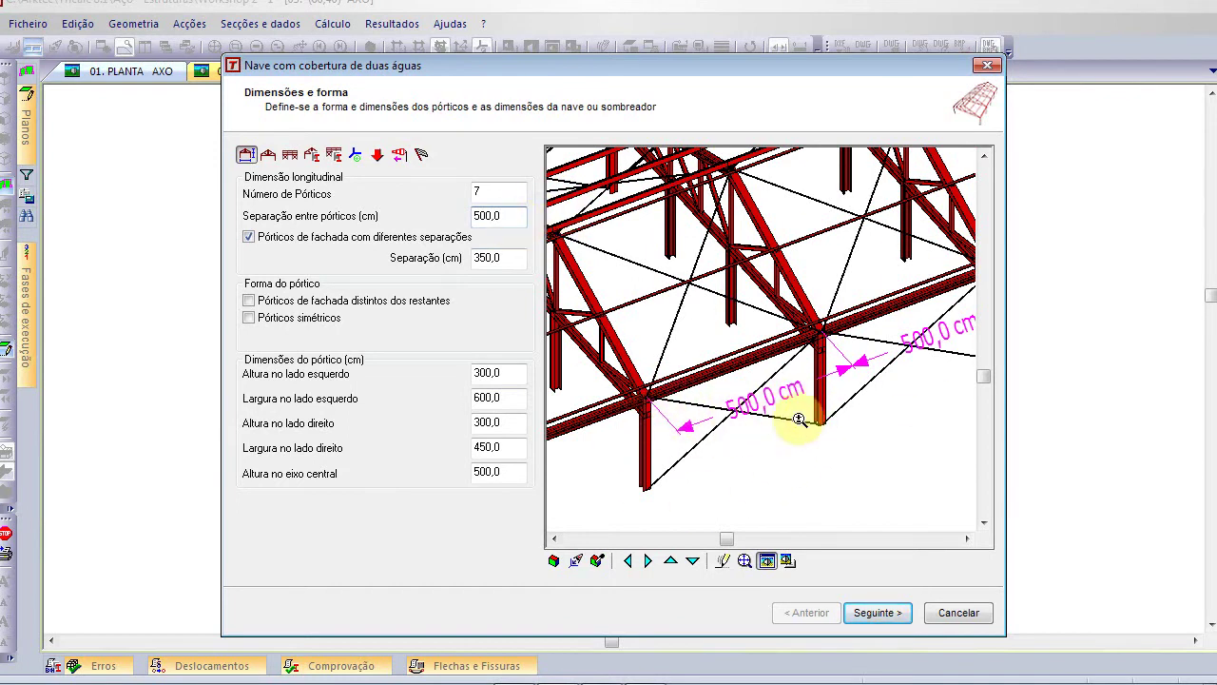
left_click_drag(517, 217, 359, 235)
type("6")
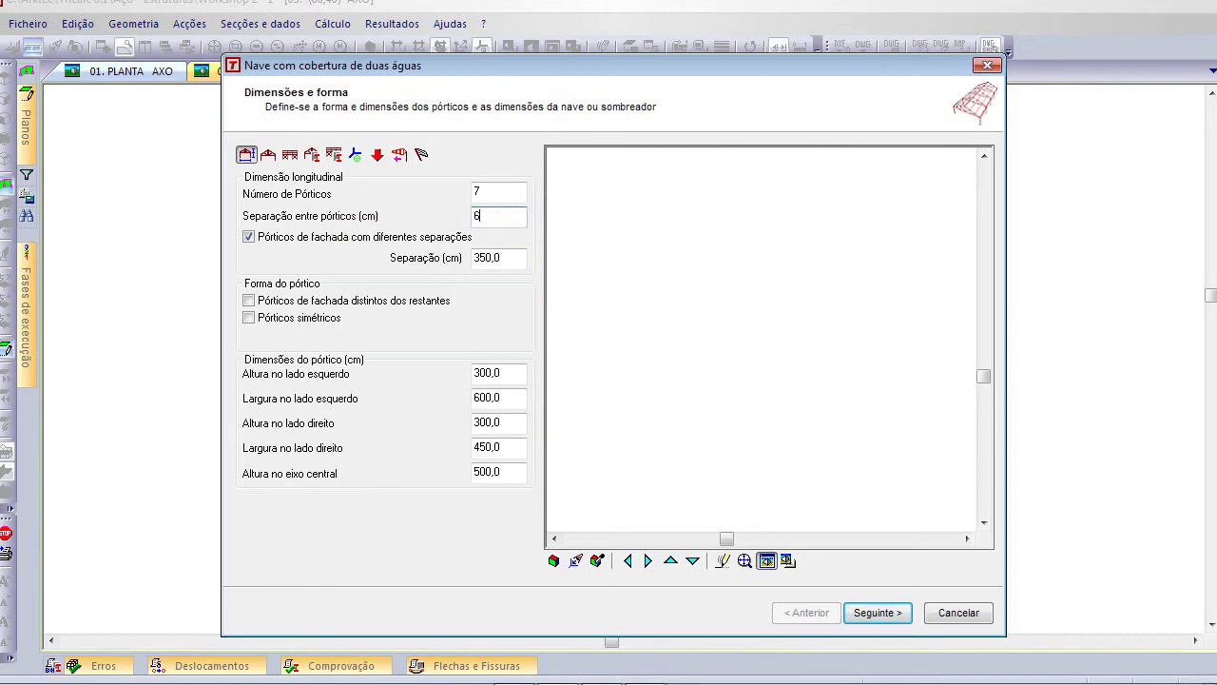
type("00")
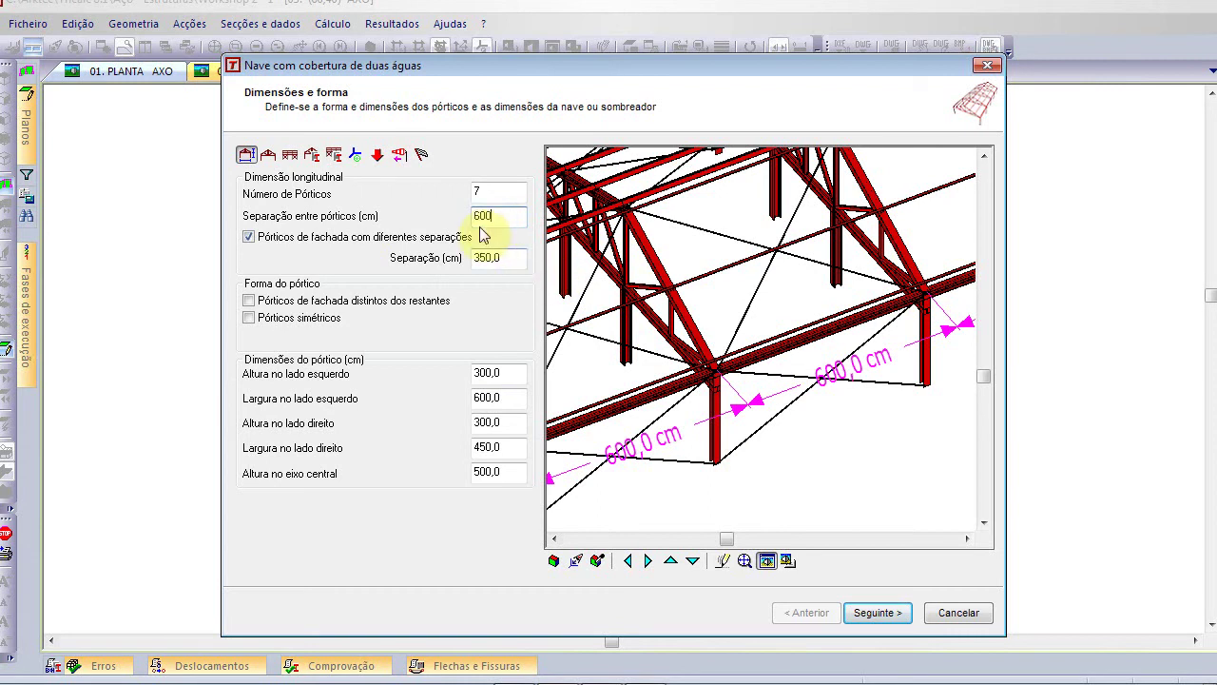
left_click_drag(499, 217, 390, 236)
type("500")
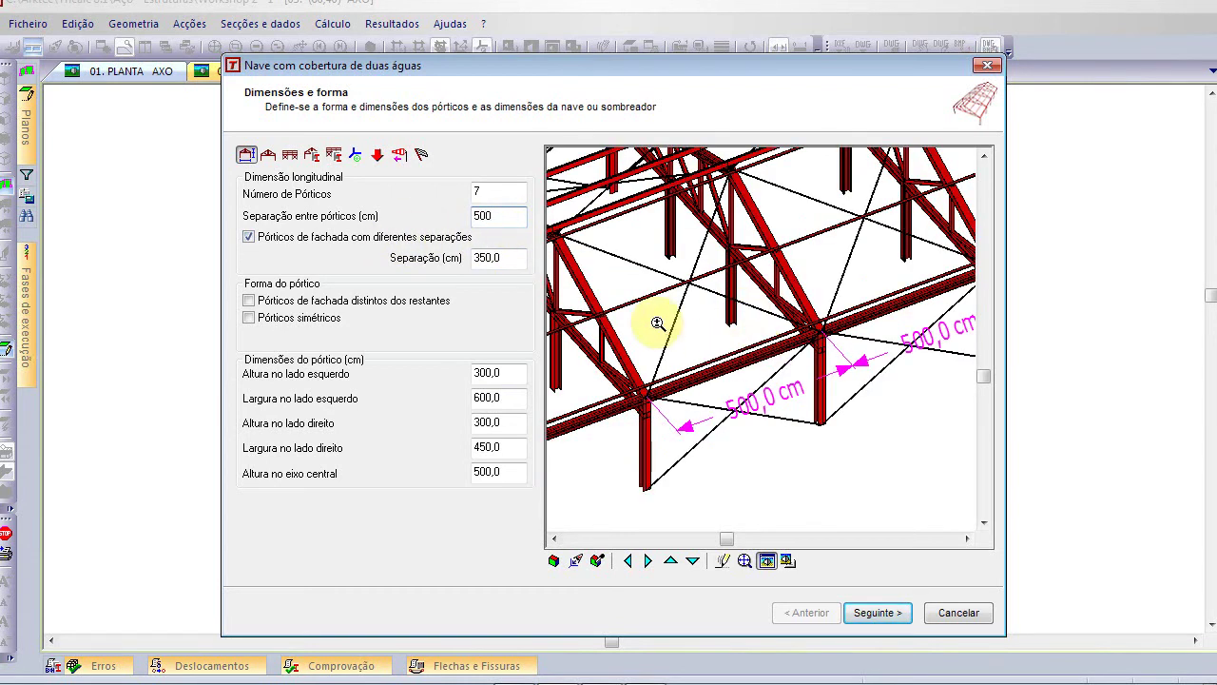
View the façade-frame spacing in the preview, and turn the option for different façade-frame spacing off and on again
left_click(511, 260)
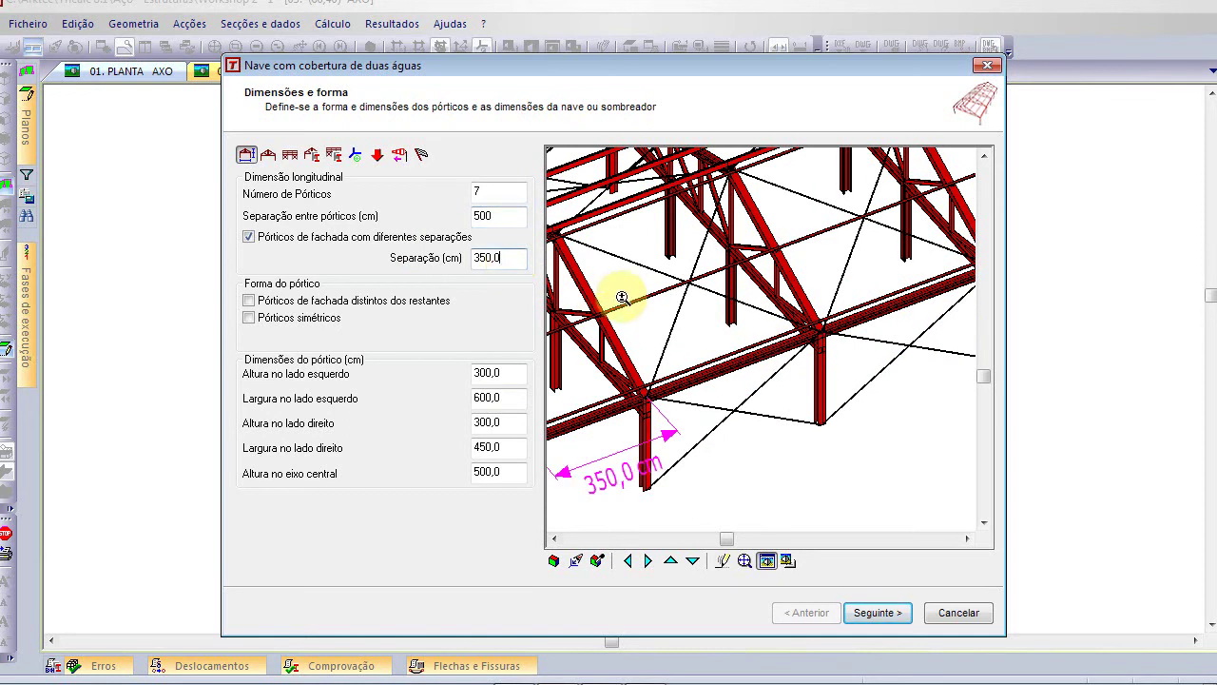
scroll(625, 303, "down", 2)
scroll(631, 306, "up", 1)
middle_click_drag(634, 307, 806, 326)
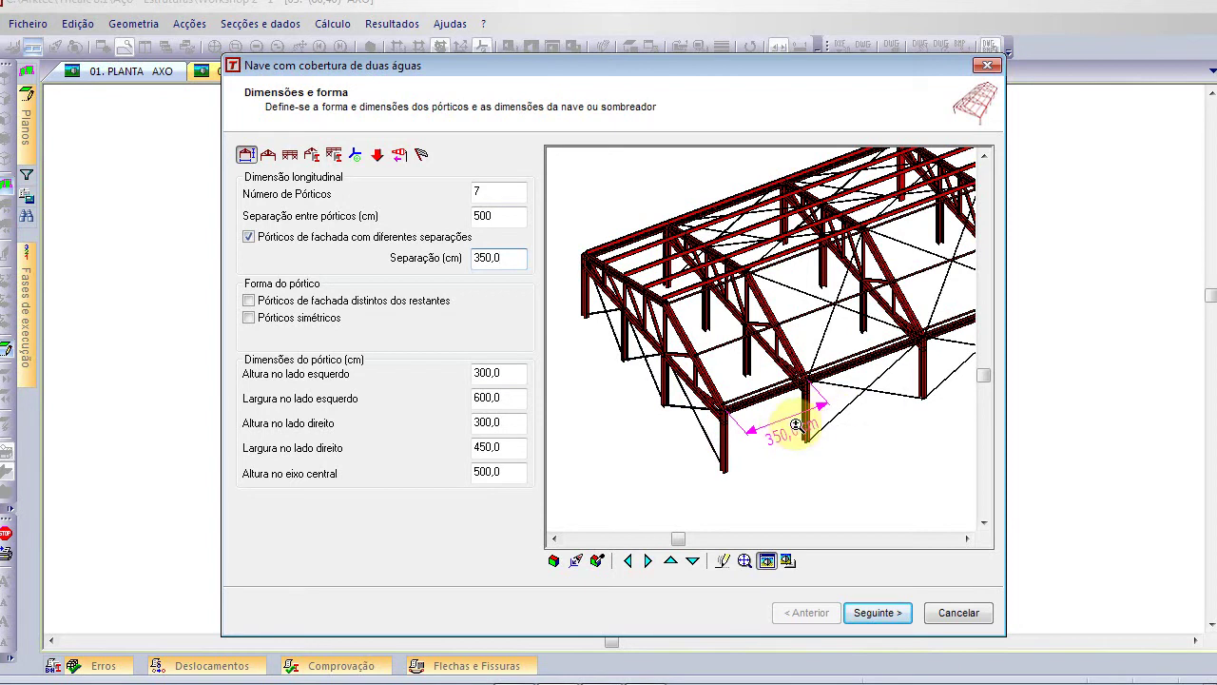
left_click(249, 238)
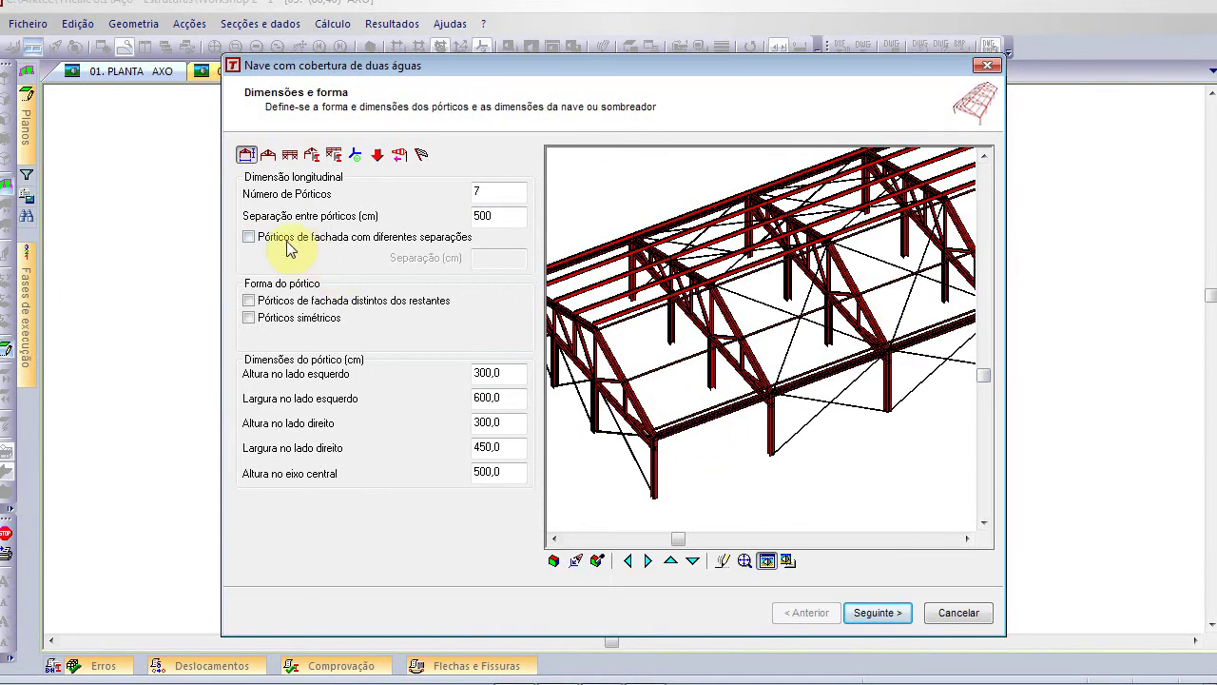
left_click(250, 237)
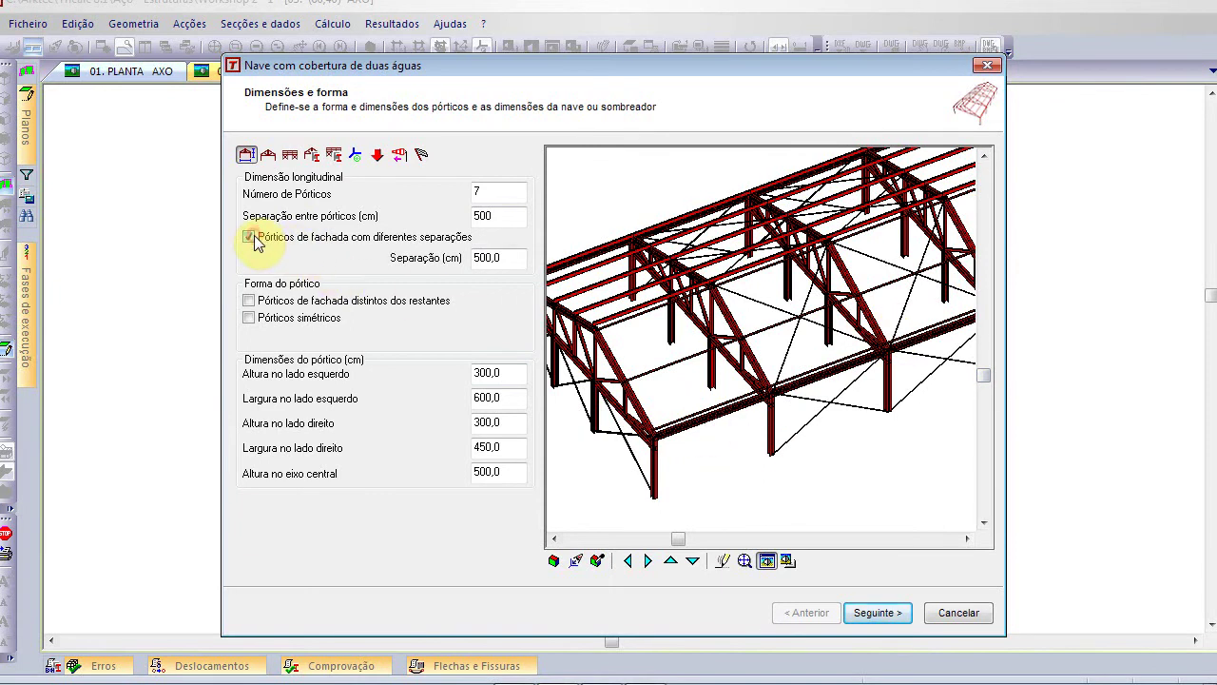
Set the separate spacing of the façade frames to 350 cm and check its dimension in the preview
left_click(506, 258)
scroll(796, 348, "down", 3)
middle_click_drag(853, 318, 655, 381)
middle_click_drag(739, 364, 876, 333)
scroll(568, 306, "up", 2)
left_click(512, 258)
type("350")
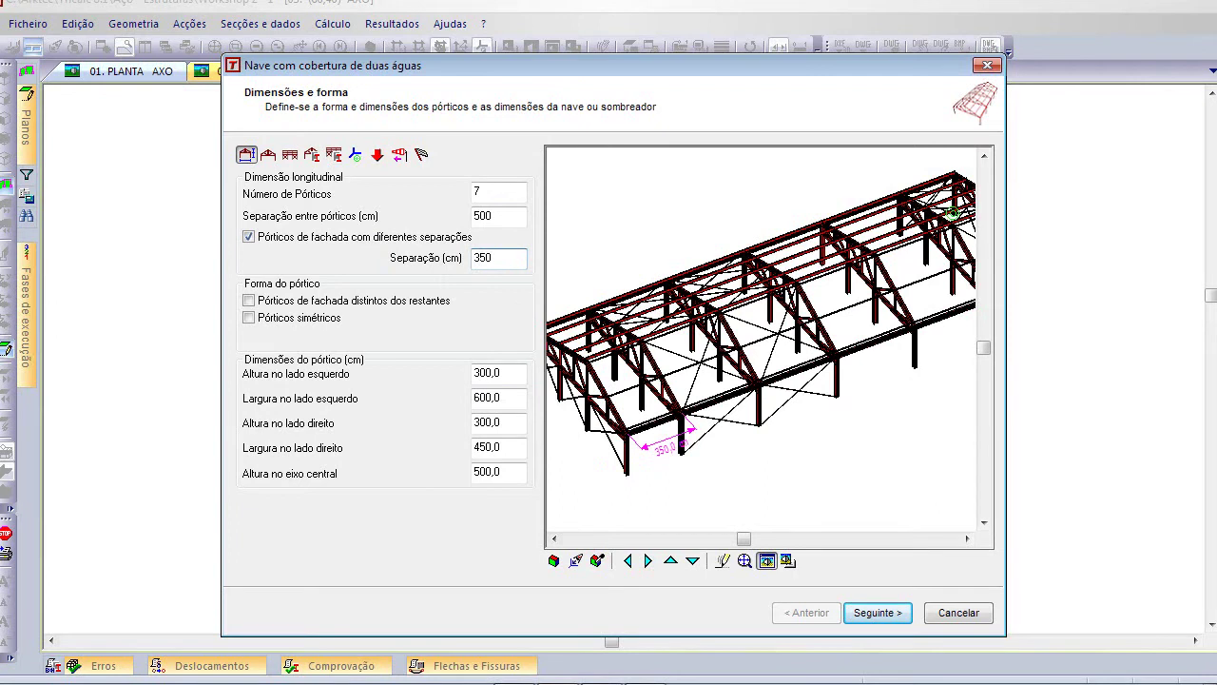
middle_click_drag(655, 352, 754, 305)
scroll(758, 368, "up", 3)
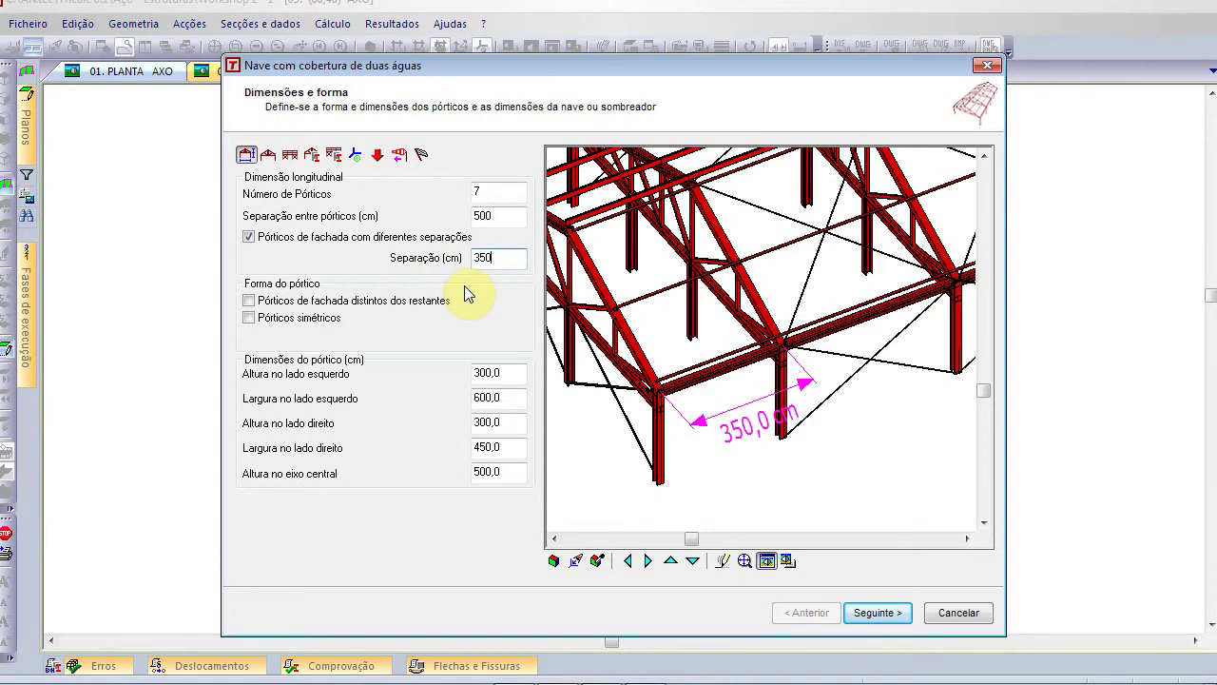
Enable façade frames distinct from the rest (Pórticos de fachada distintos dos restantes), switching the option off and on again to compare
scroll(666, 328, "down", 2)
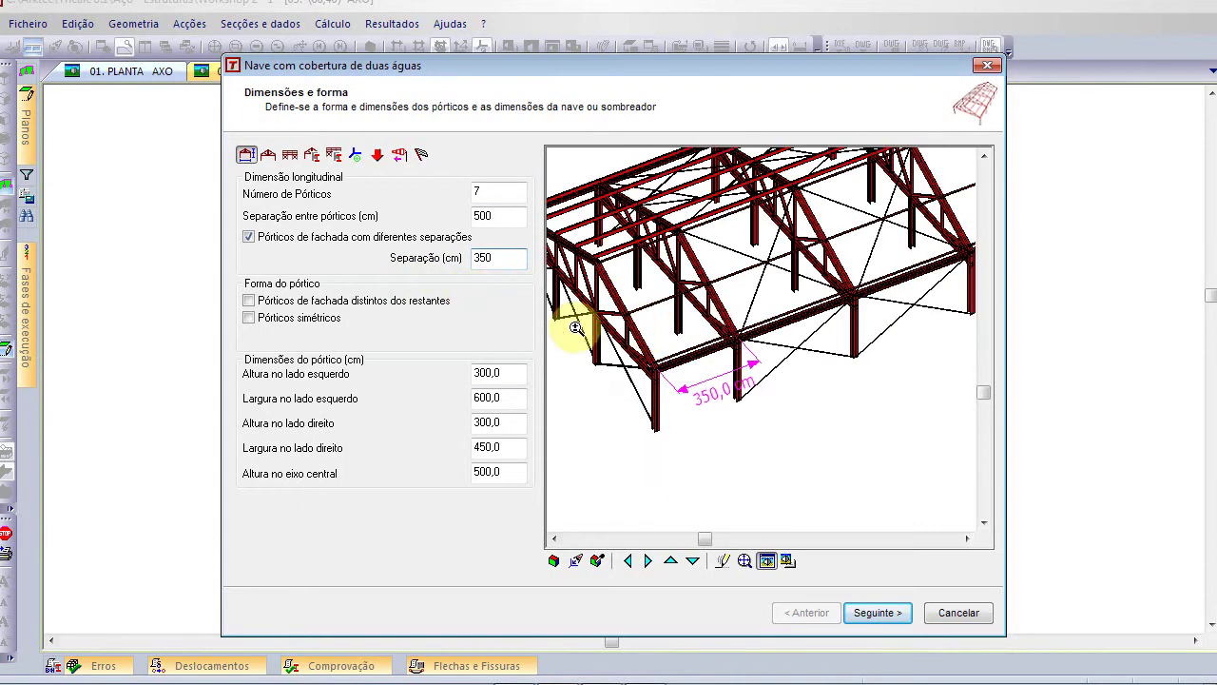
mouse_move(671, 269)
middle_mouse_down()
mouse_move(711, 301)
mouse_move(714, 321)
mouse_move(672, 348)
middle_mouse_up()
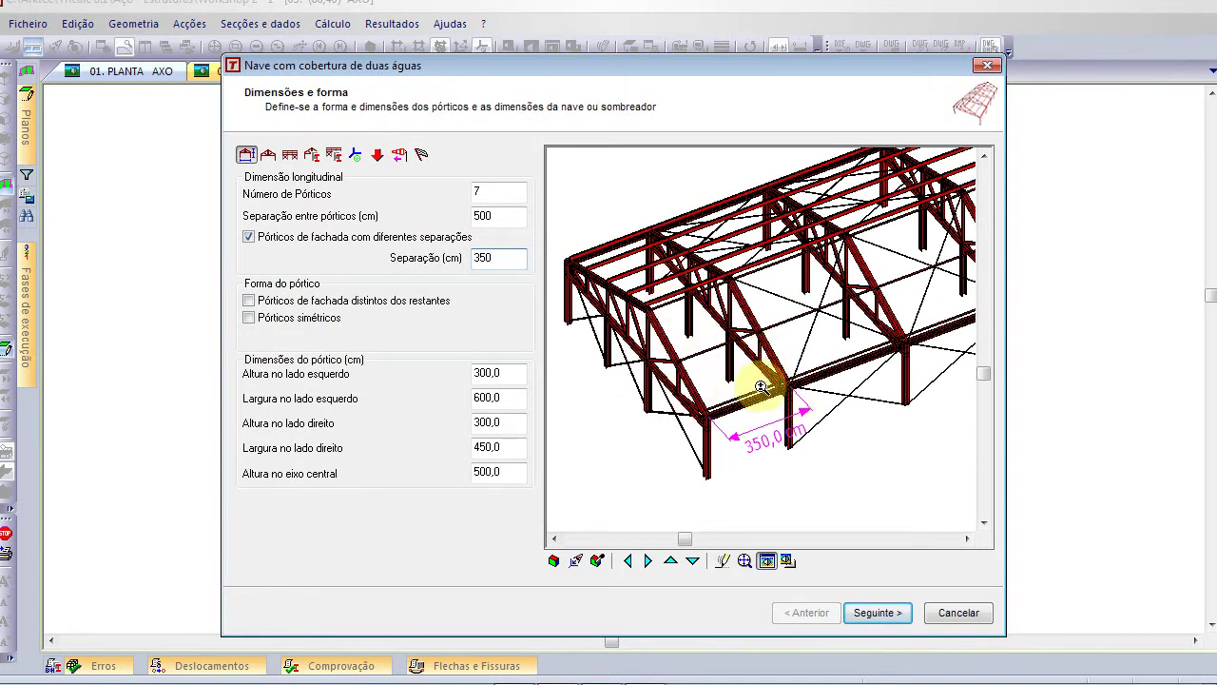
left_click(694, 345)
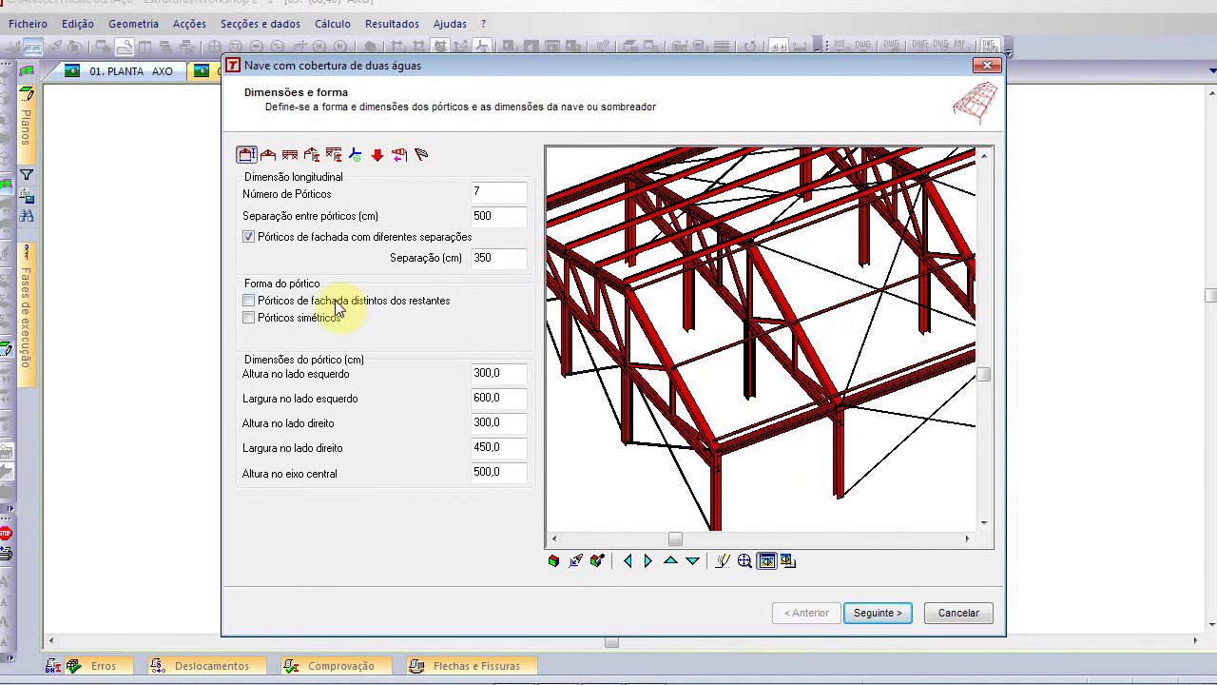
left_click(249, 301)
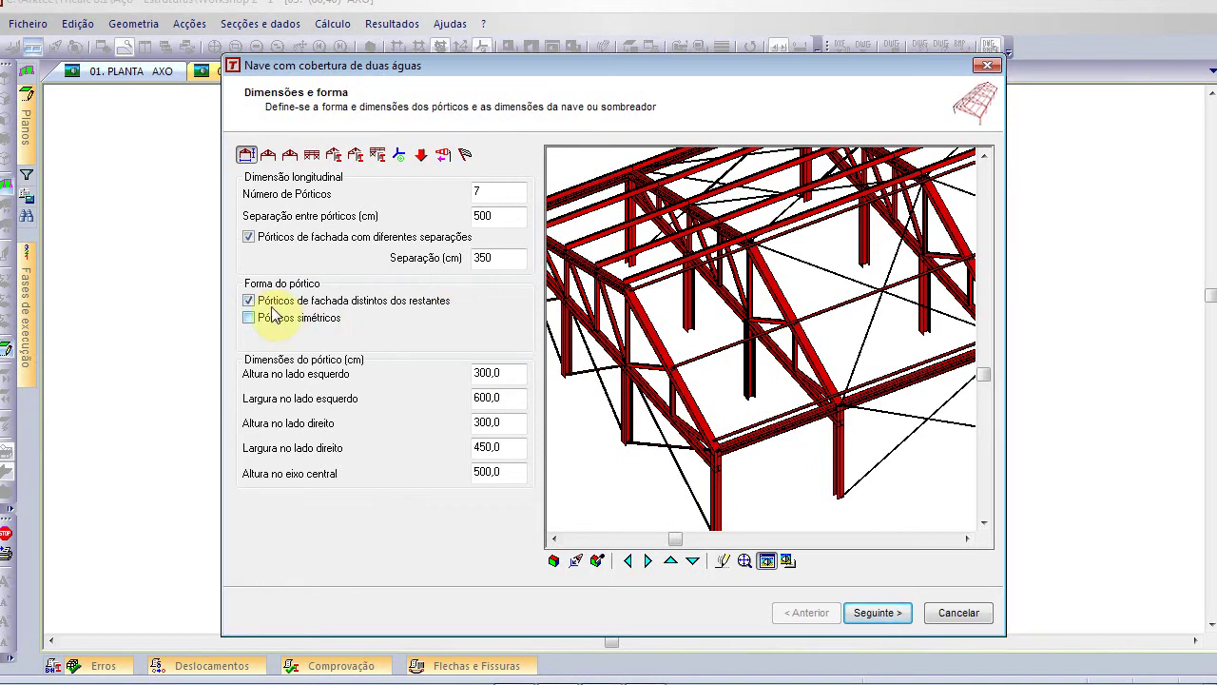
left_click(250, 301)
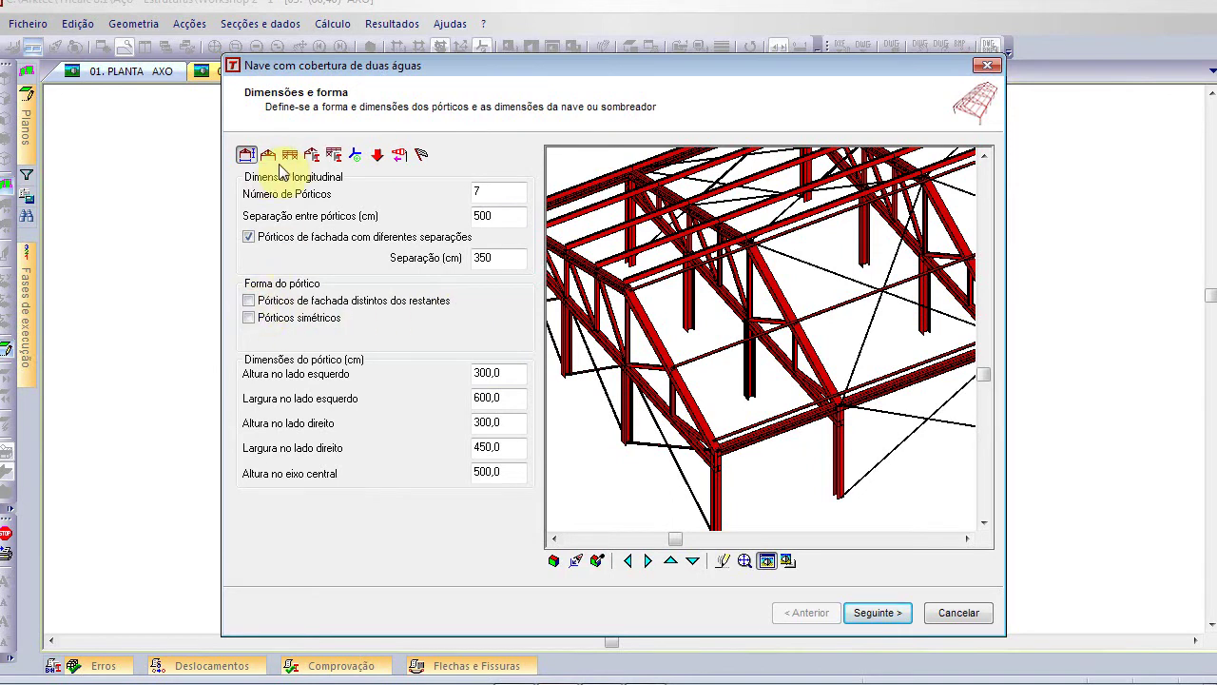
left_click(249, 303)
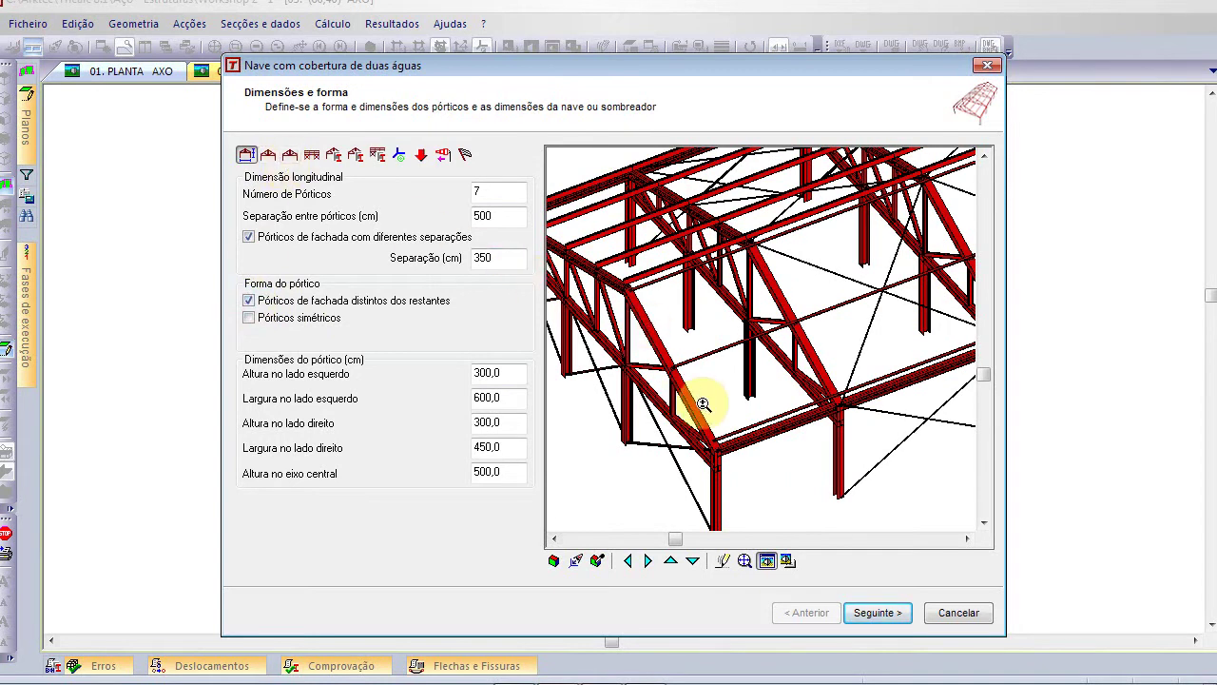
Try symmetric frames (Pórticos simétricos) with a total width of 1200 cm and turn the symmetry option off again
left_click(250, 320)
left_click(250, 320)
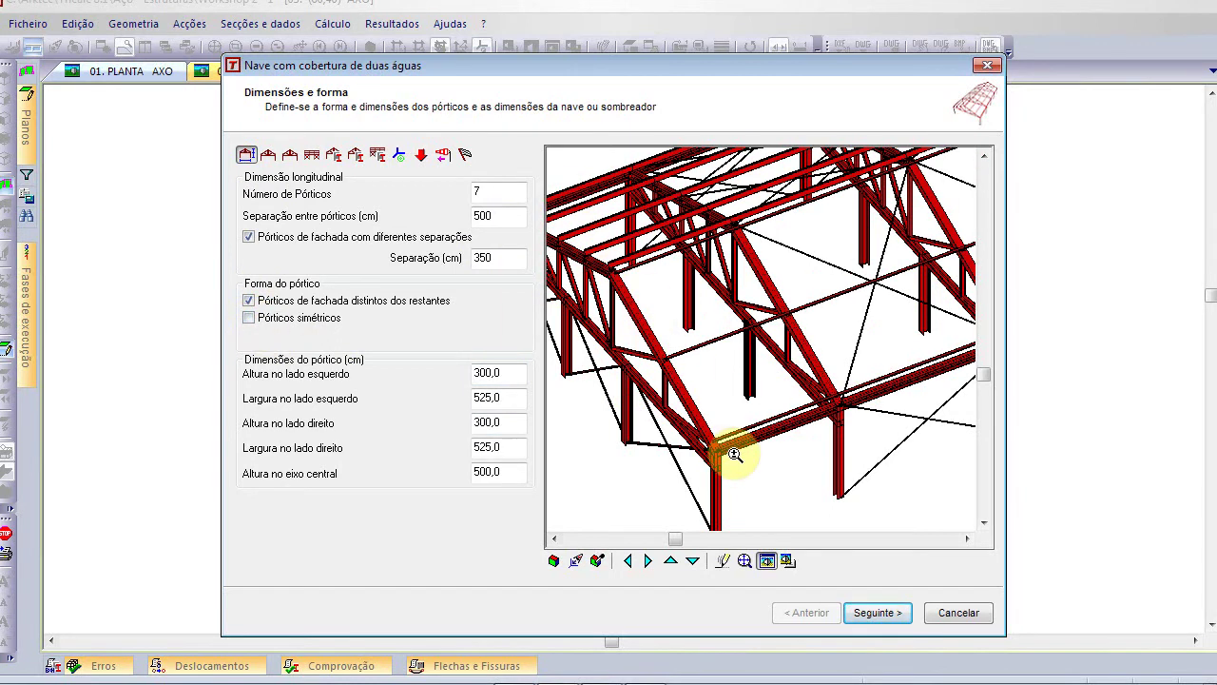
left_click(250, 319)
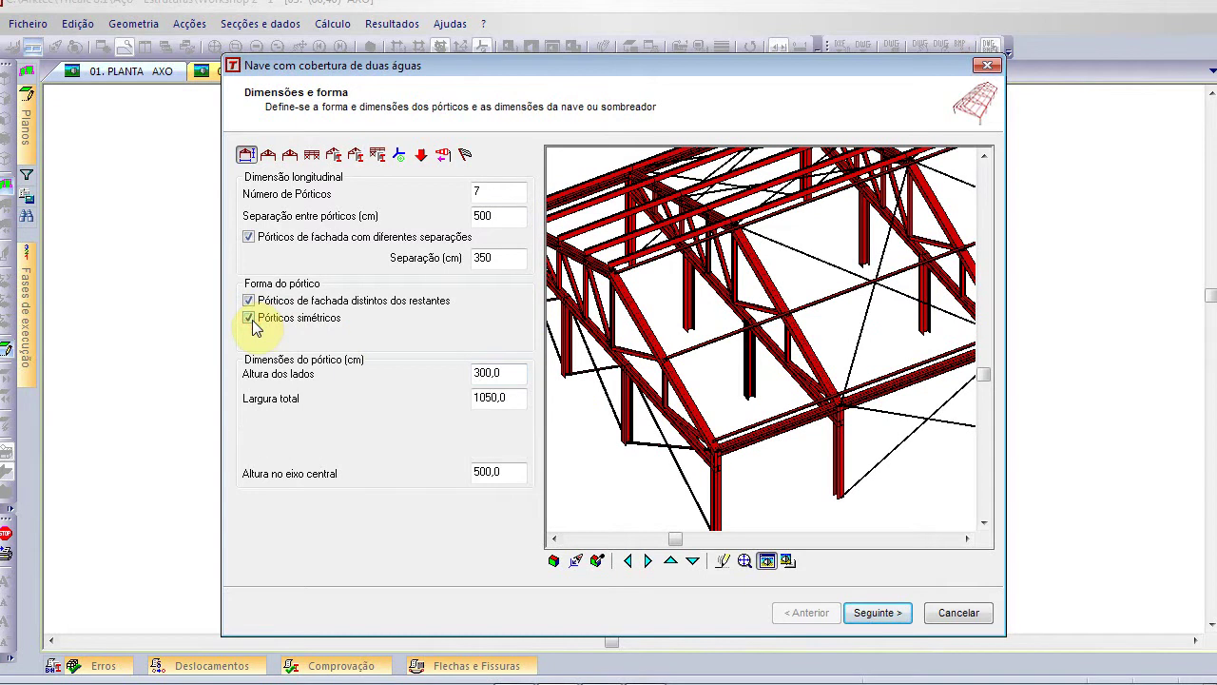
double_click(514, 399)
type("1200")
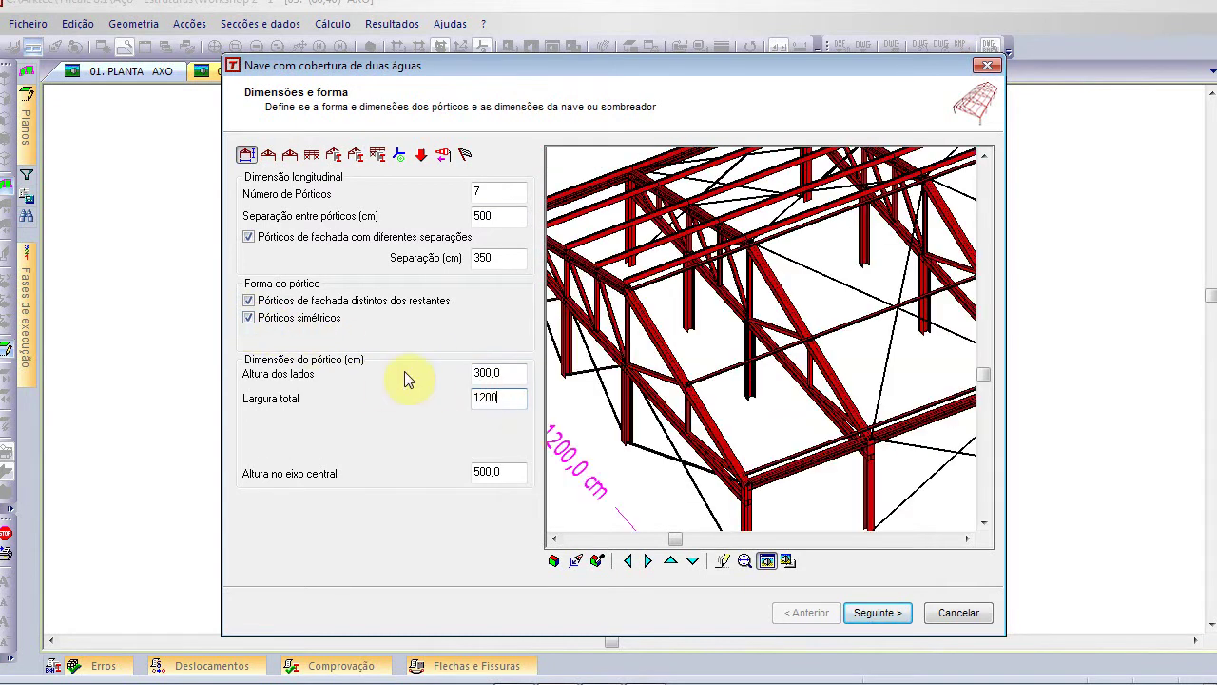
scroll(673, 263, "down", 2)
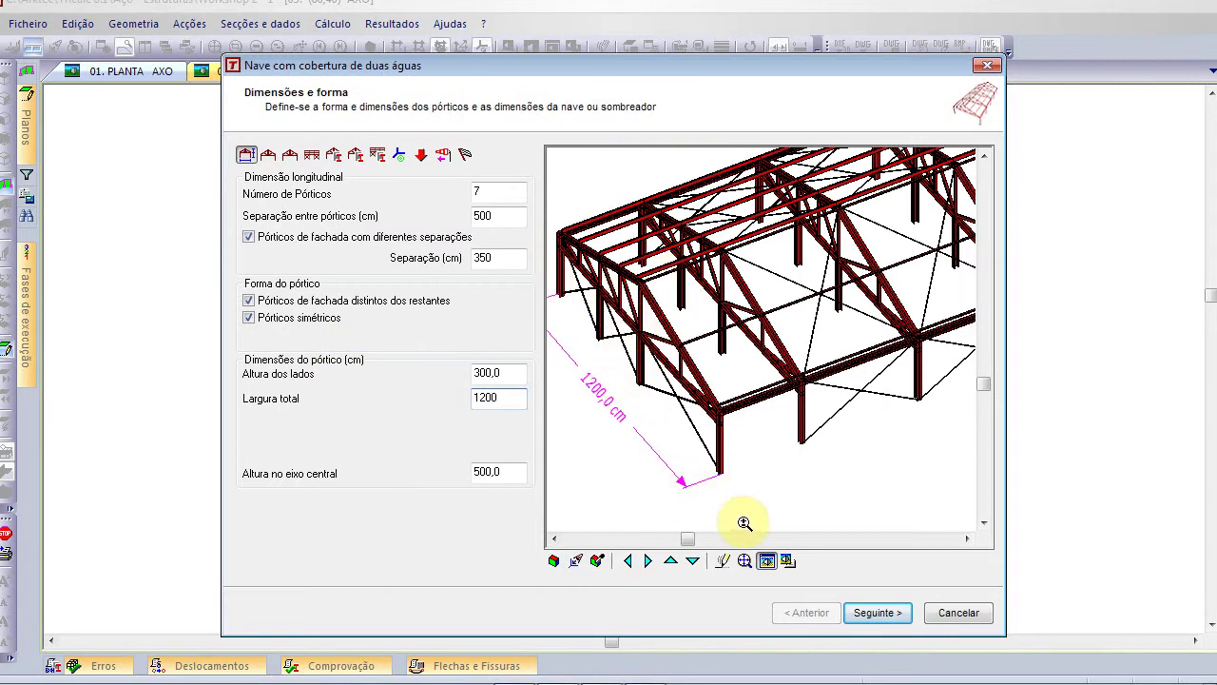
left_click(248, 317)
Show the dimensions of the left-side and right-side frame heights in the preview
left_click(513, 371)
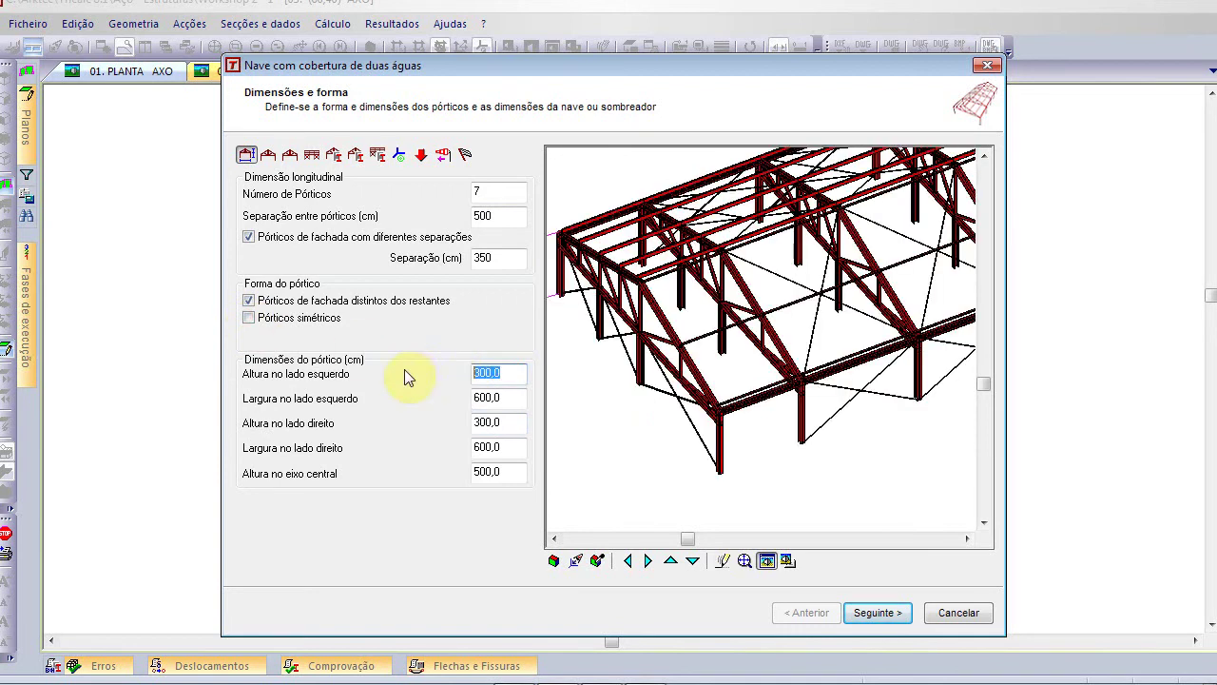
middle_click_drag(822, 279, 901, 283)
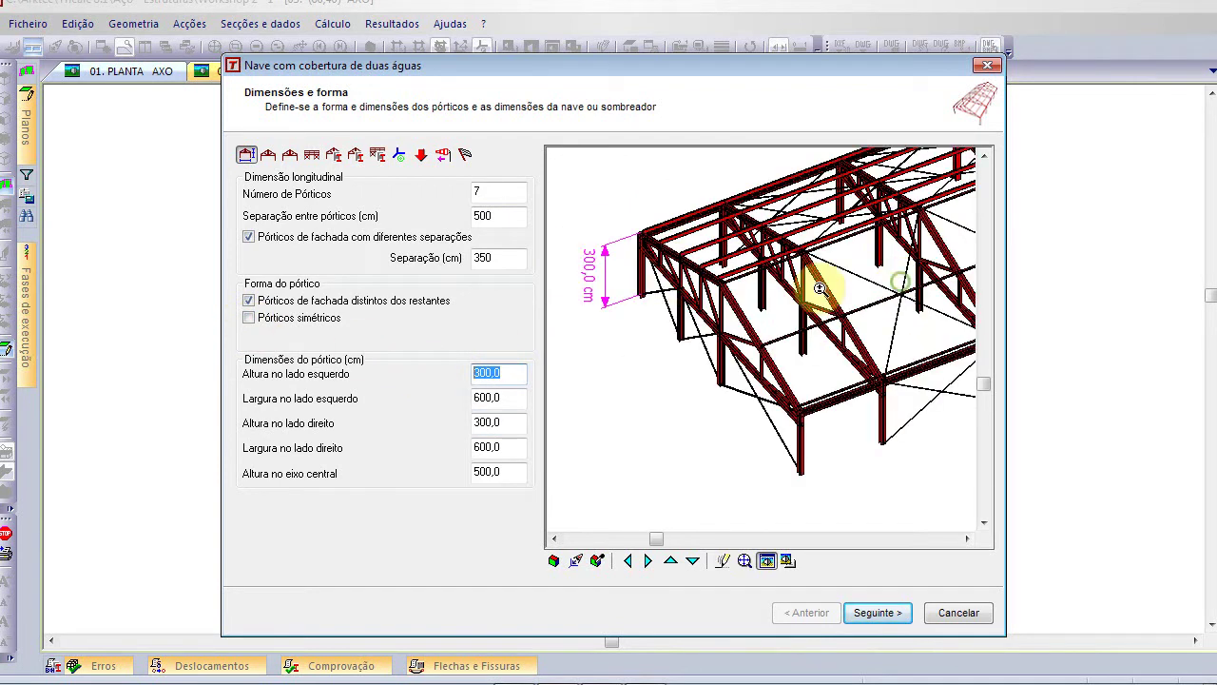
left_click(513, 425)
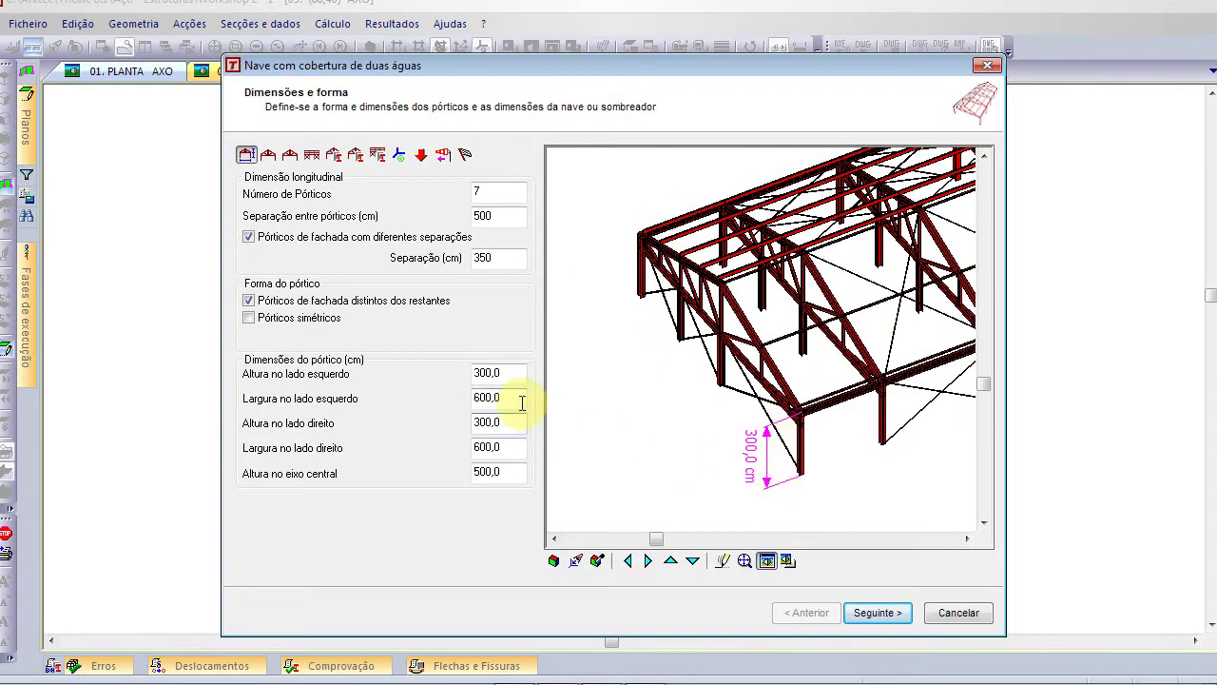
Set the frame's left-side width to 800 cm and right-side width to 400 cm, and show the central-axis height in the preview
left_click(521, 403)
left_click_drag(521, 403, 398, 404)
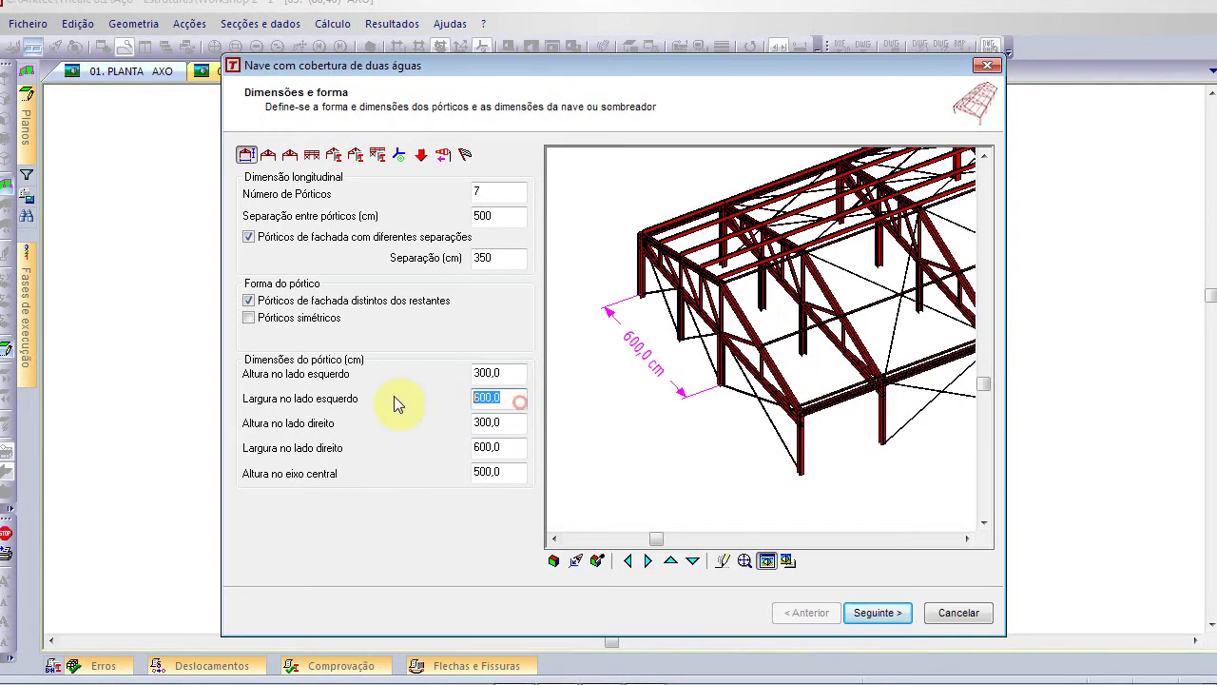
type("800")
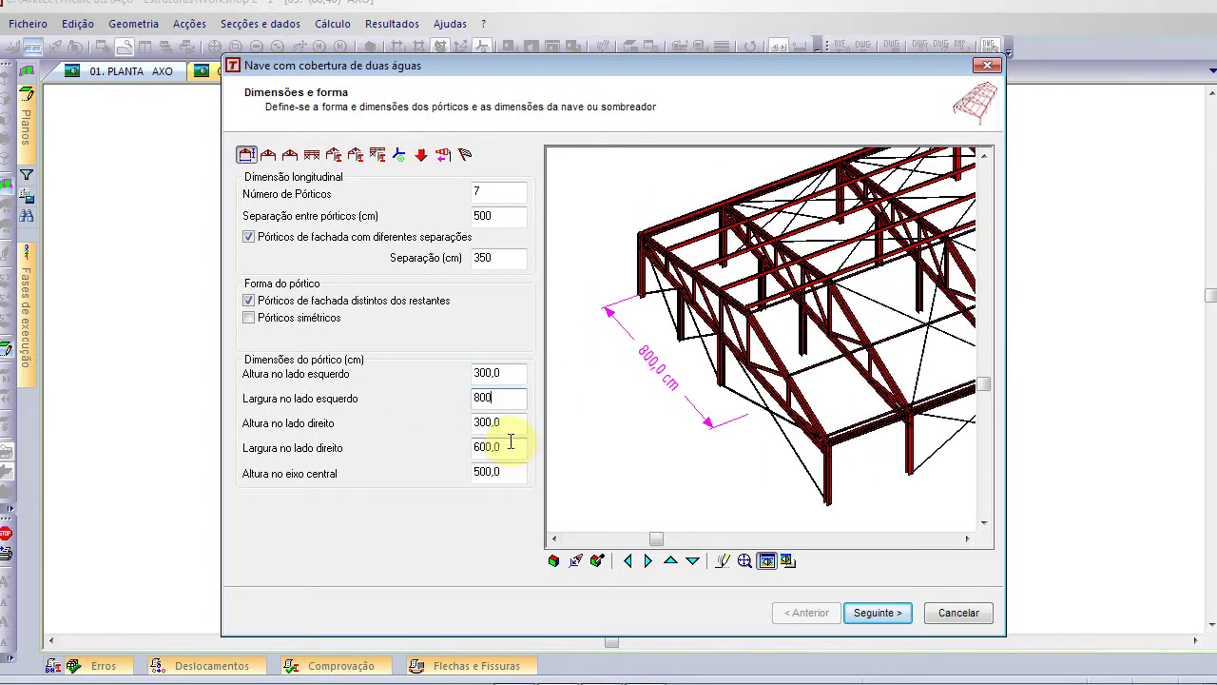
left_click_drag(511, 442, 449, 448)
type("400")
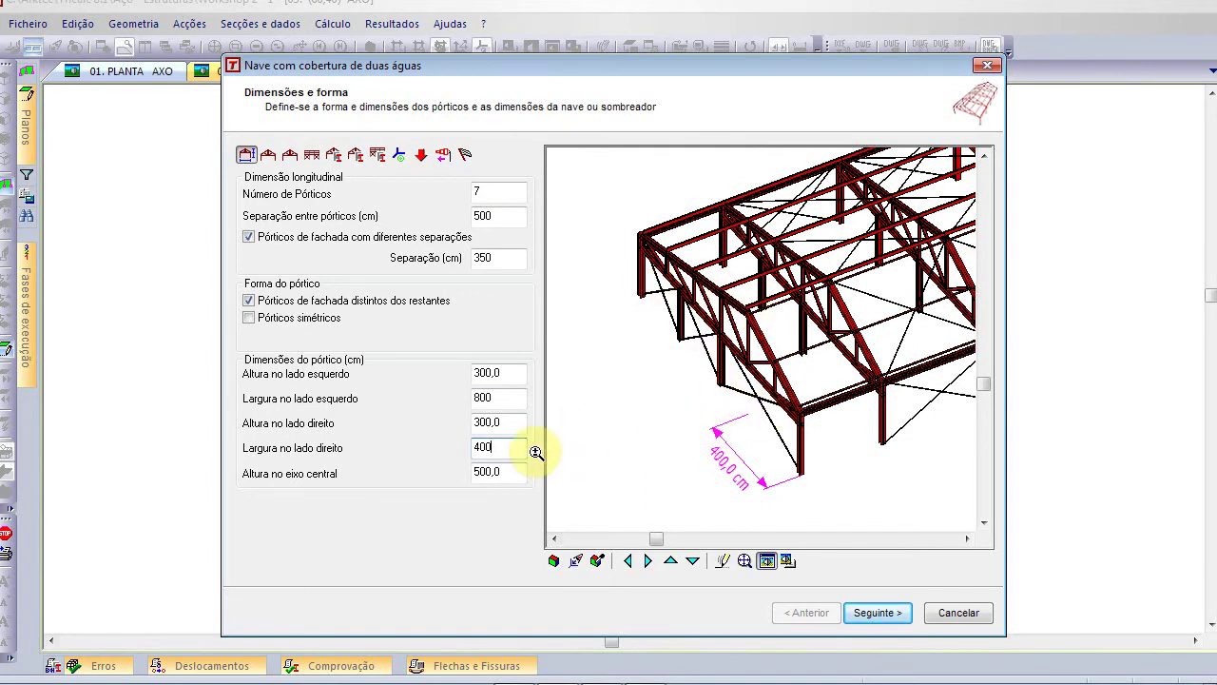
left_click(511, 469)
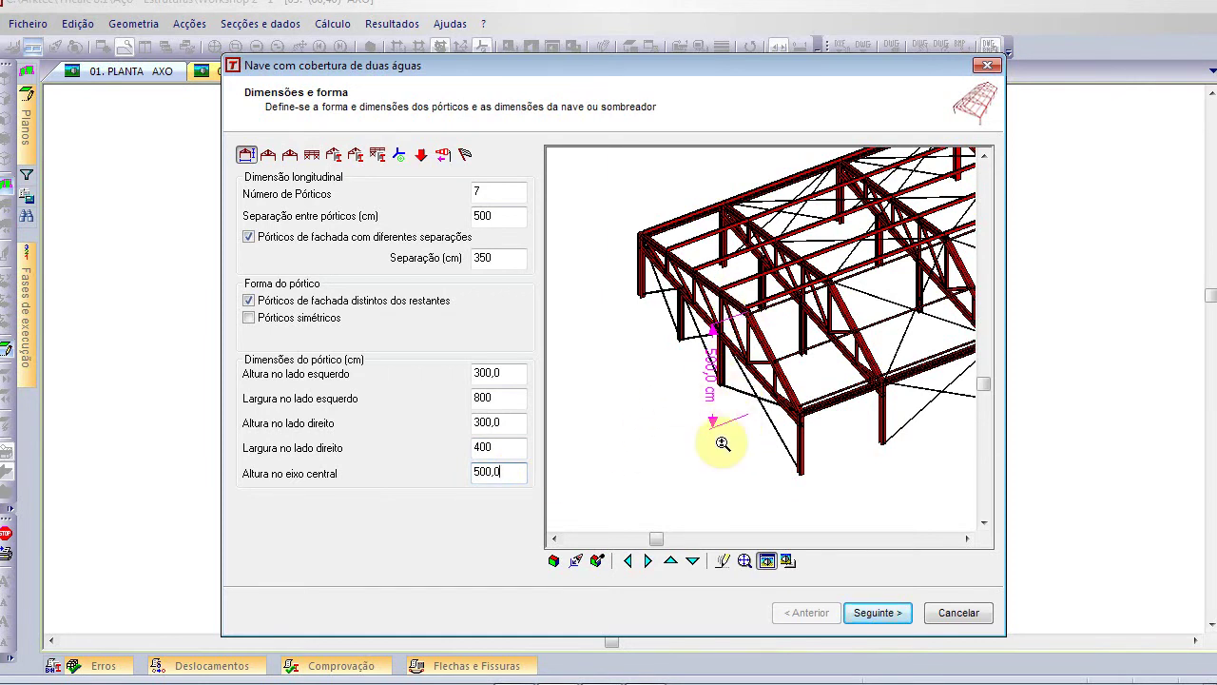
Go to the central frames settings (Pórticos centrais) and examine the central frames in the preview
left_click(268, 154)
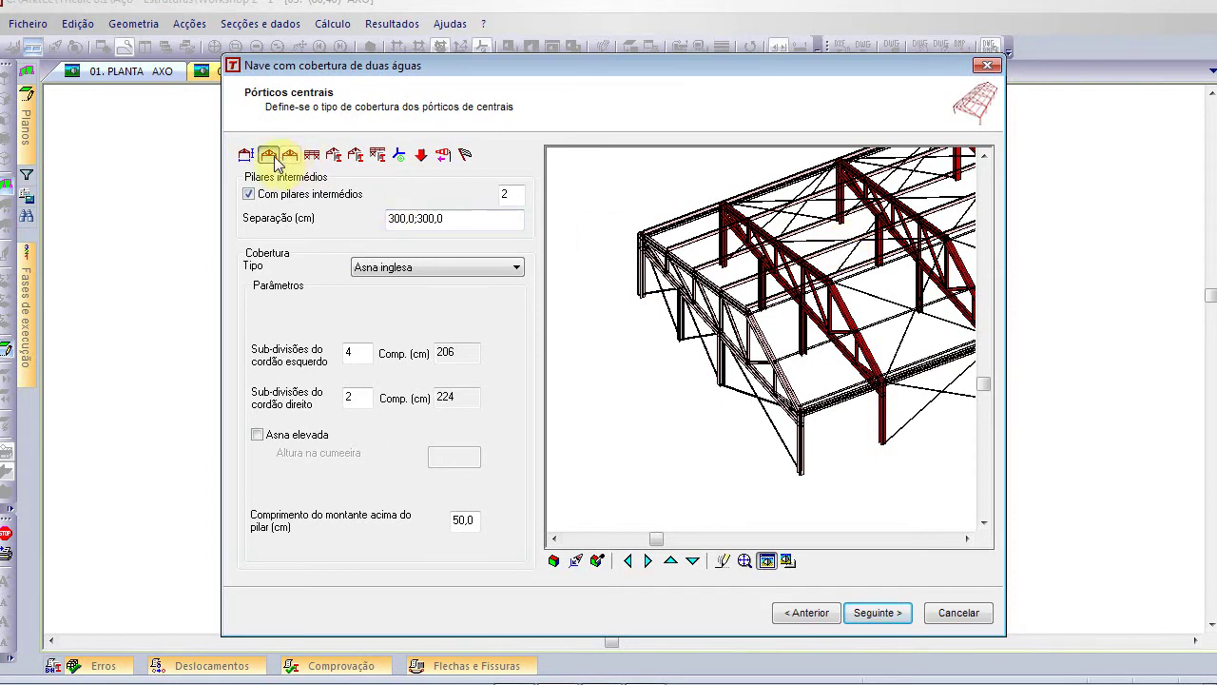
left_click(773, 238)
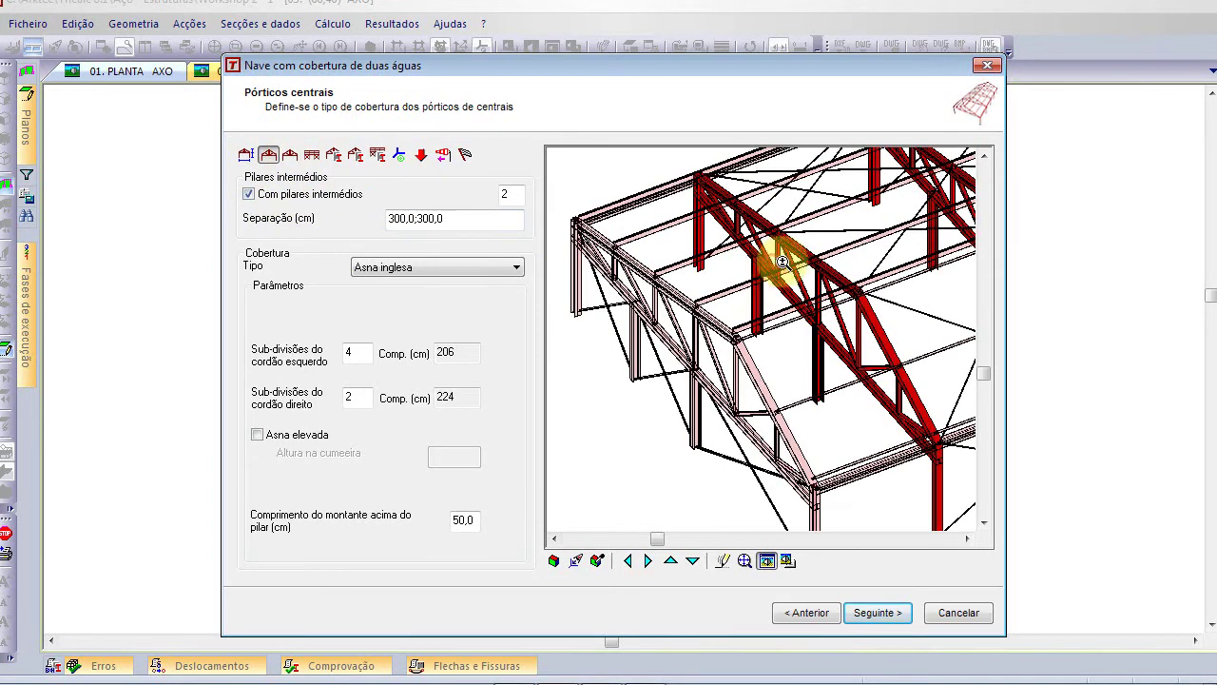
left_click(782, 261)
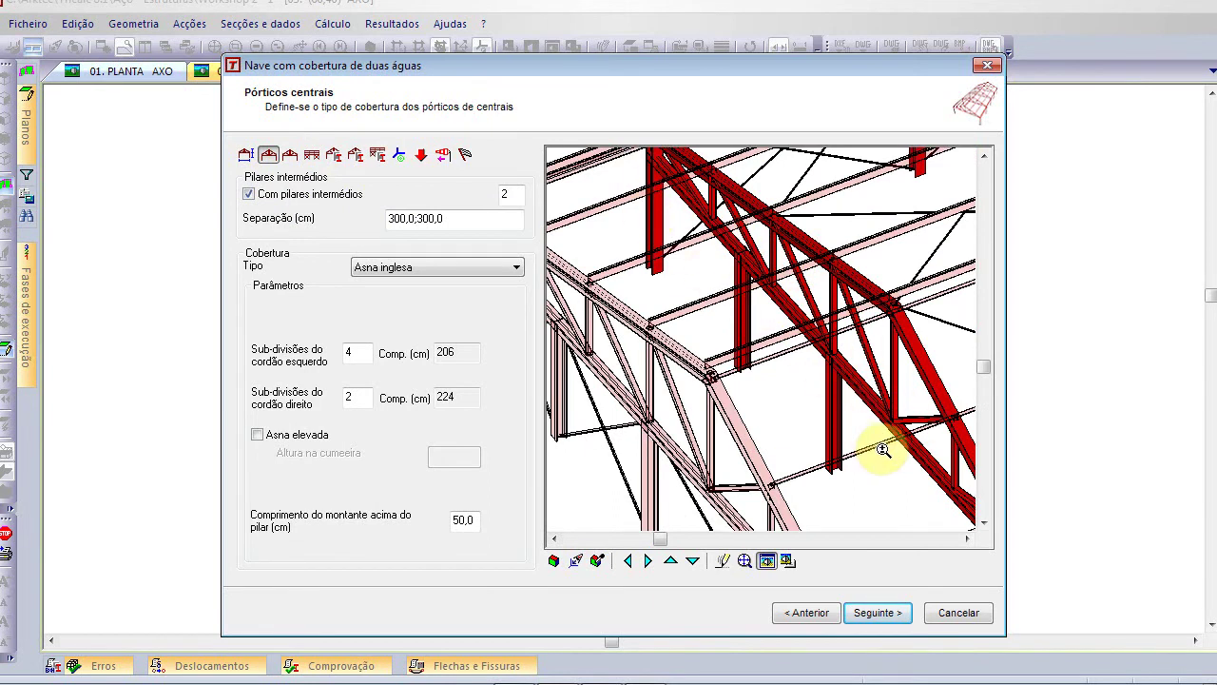
Try the central frames without intermediate pillars and turn the pillars back on
left_click(249, 195)
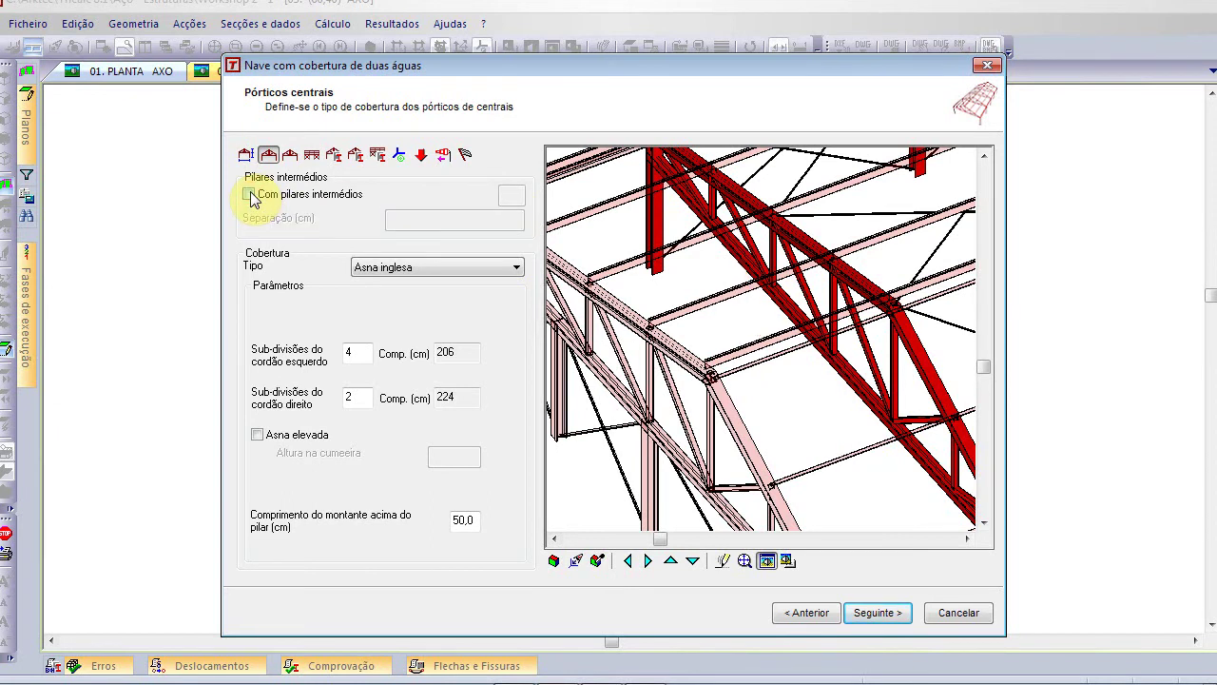
scroll(663, 278, "down", 2)
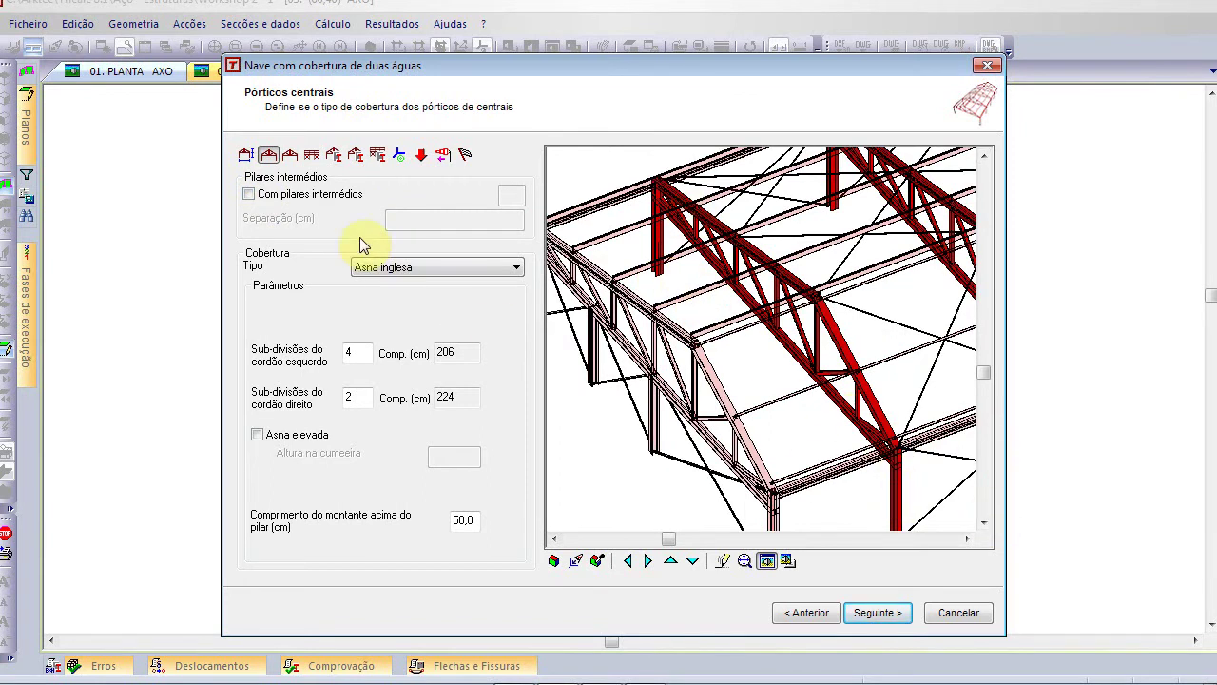
left_click(303, 194)
Give the central frames 1 intermediate pillar with a separation of 400 cm
left_click_drag(511, 196, 389, 216)
type("1")
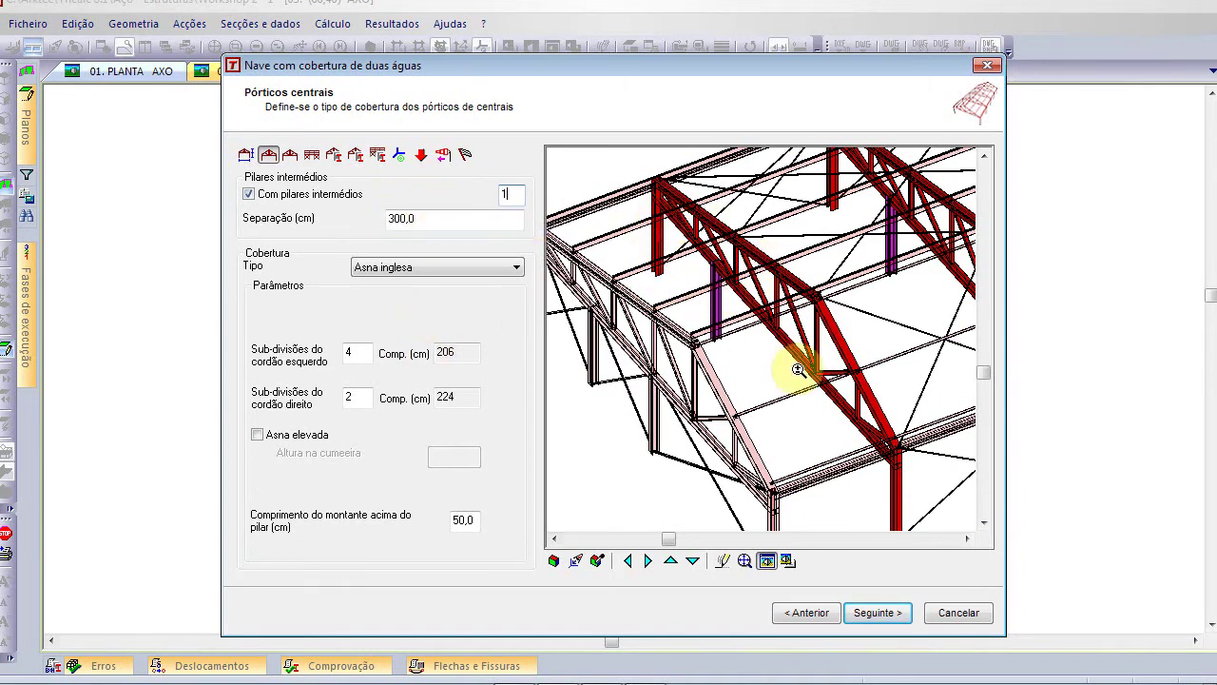
left_click_drag(434, 223, 308, 227)
type("400")
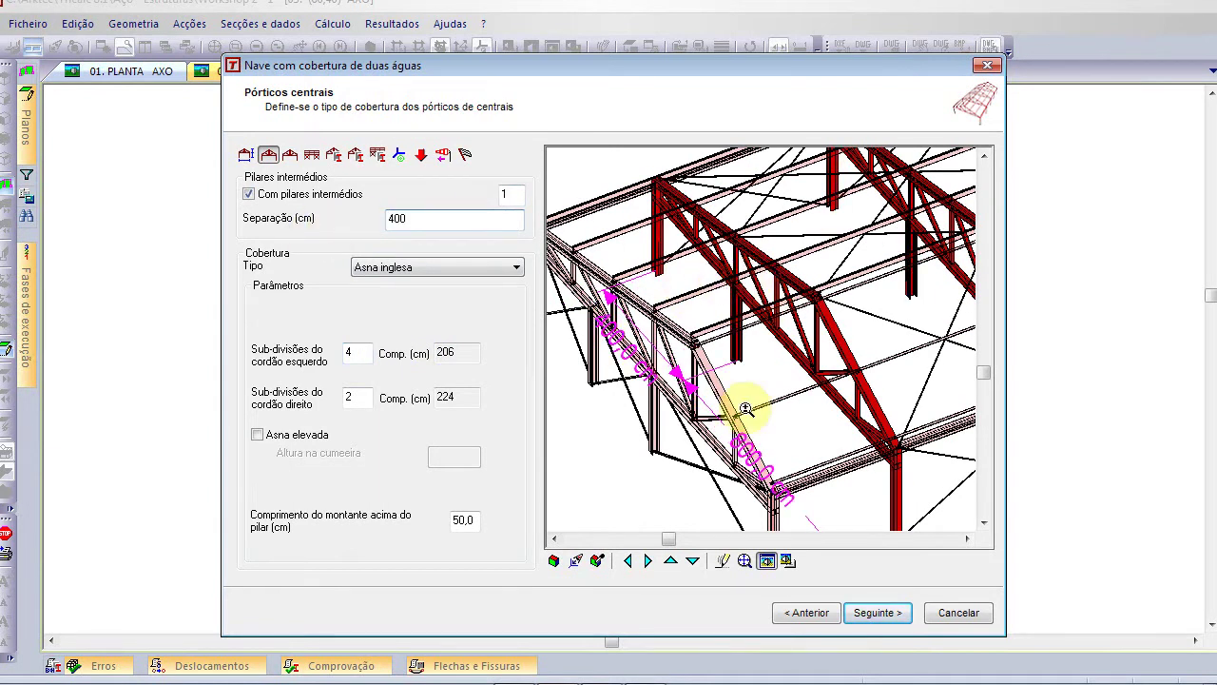
Set the number of intermediate pillars in the central frames to 2, with separations of 400 and 200 cm
left_click(505, 193)
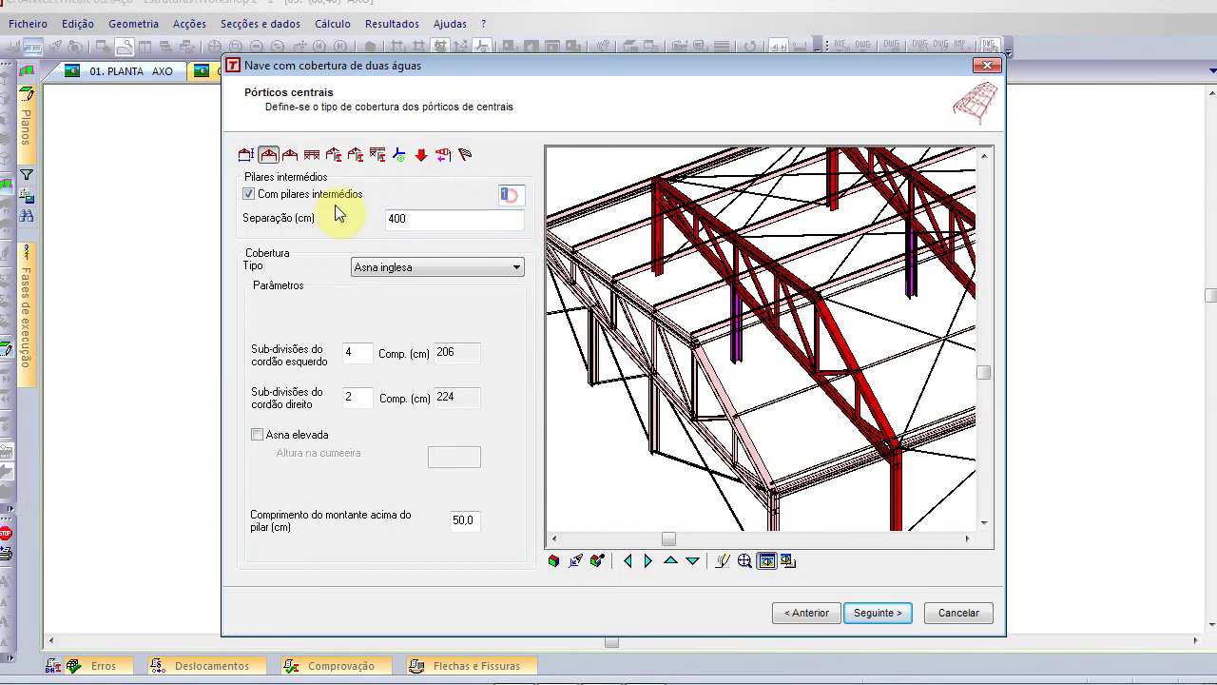
type("2")
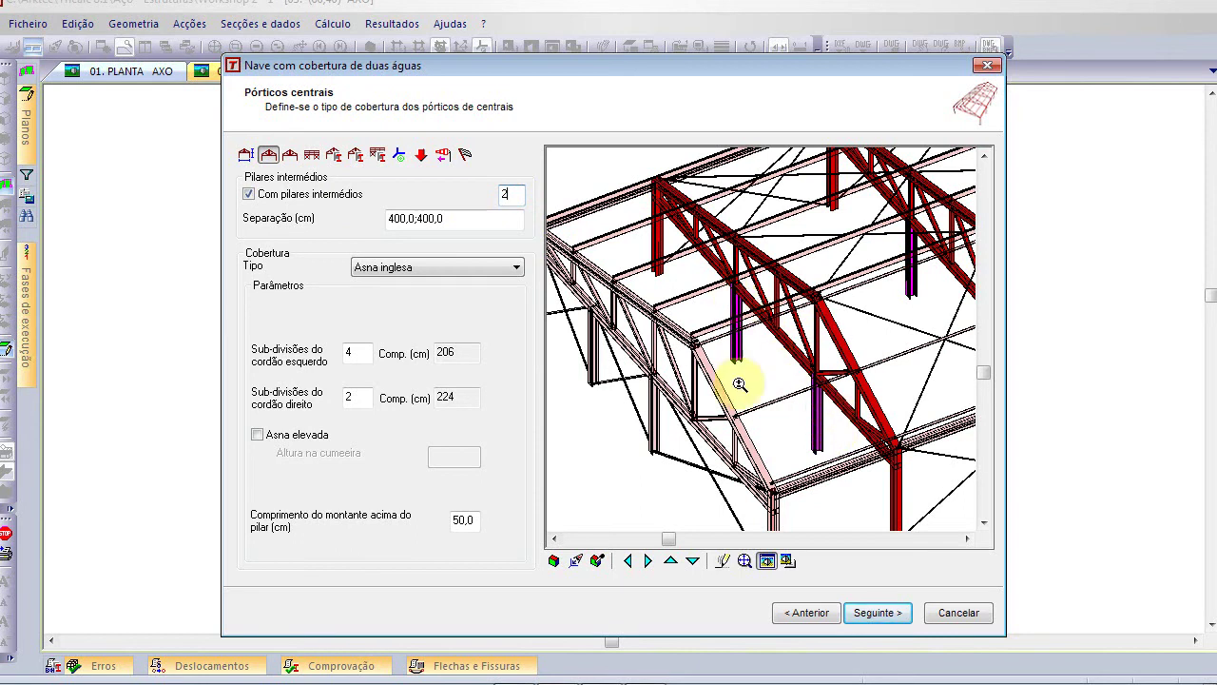
left_click(421, 219)
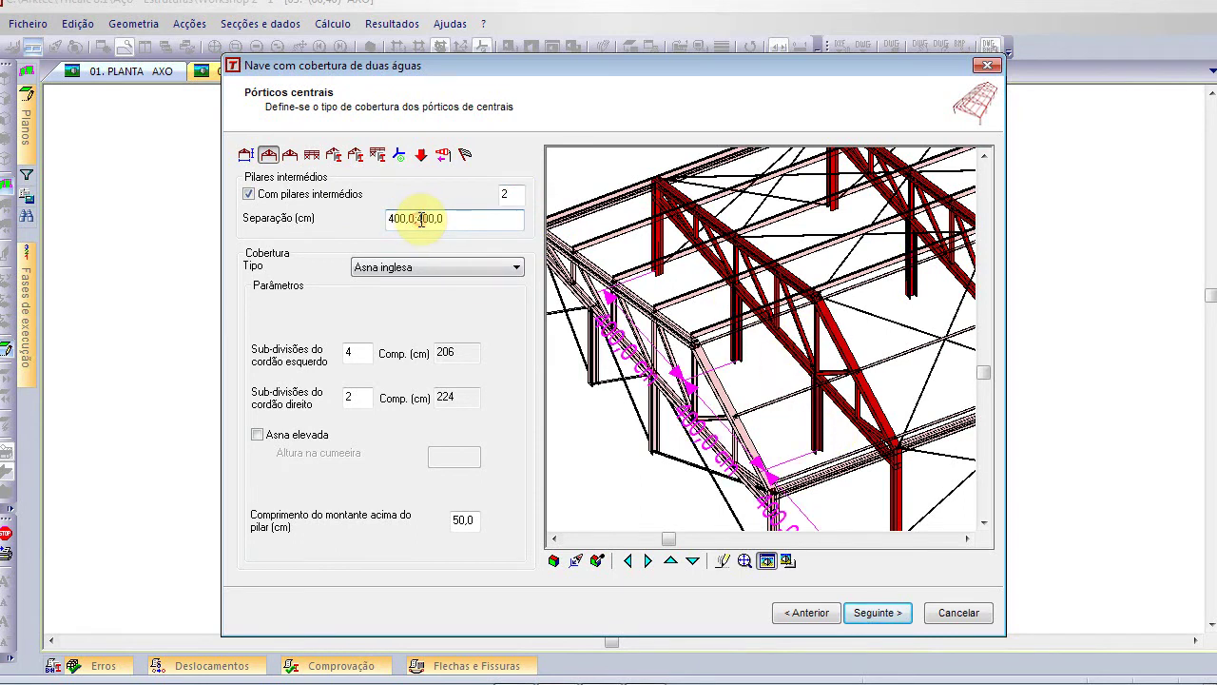
left_click_drag(420, 219, 483, 227)
key("BackSpace")
type(";200")
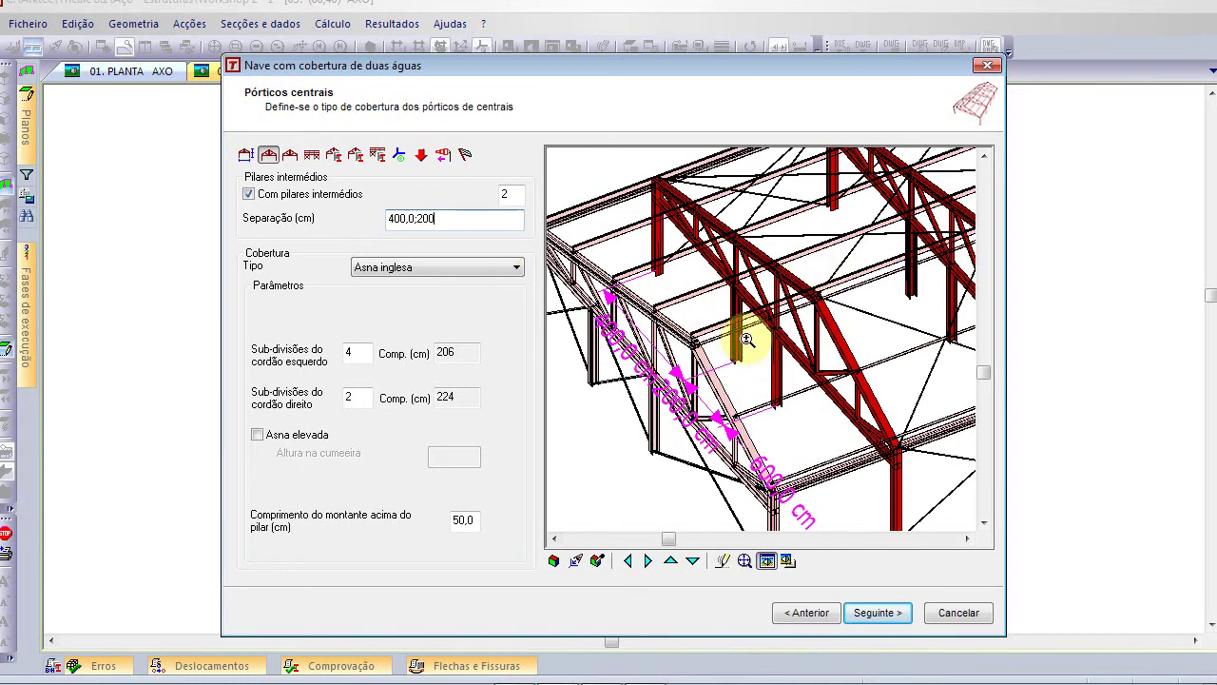
Try the roof types Pórtico simples and Asna Polonceau on the central frames and return to Asna inglesa
left_click(517, 270)
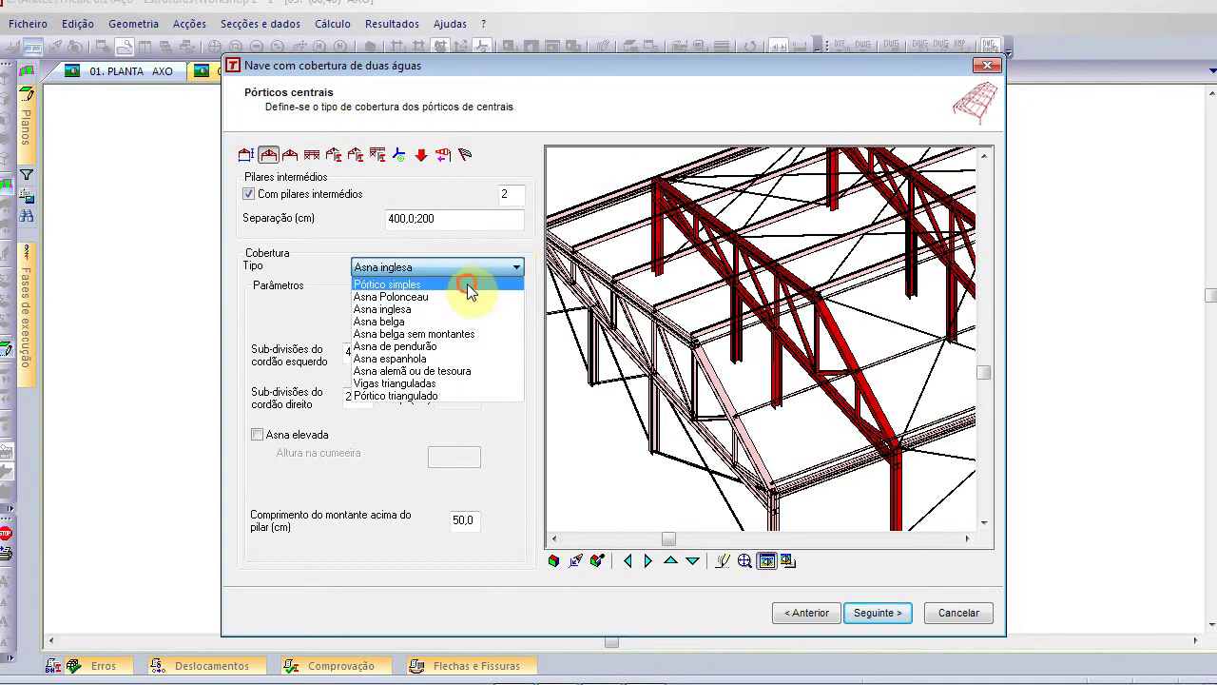
left_click(468, 283)
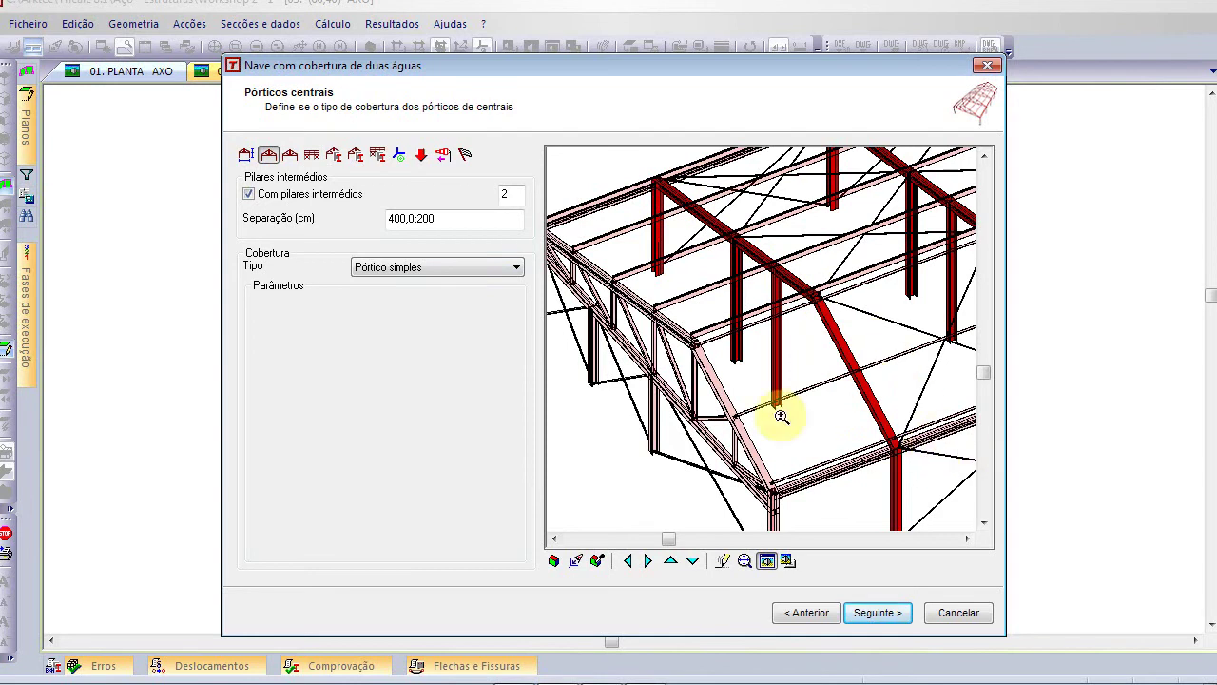
left_click(506, 280)
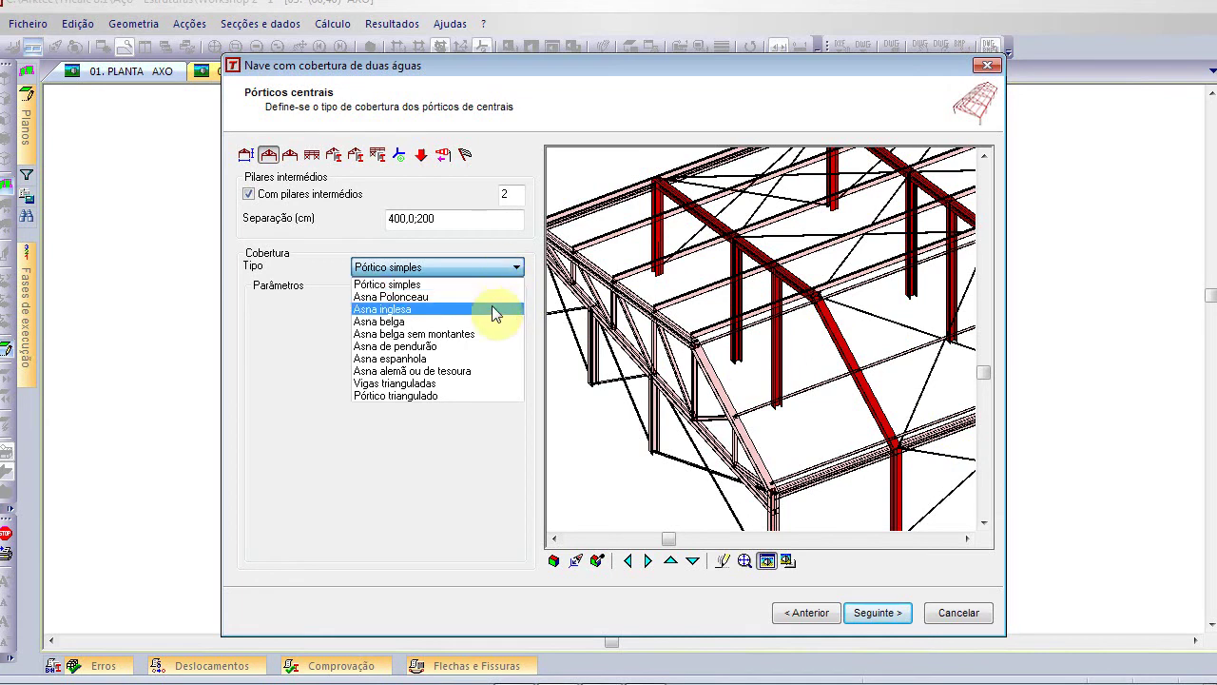
left_click(498, 295)
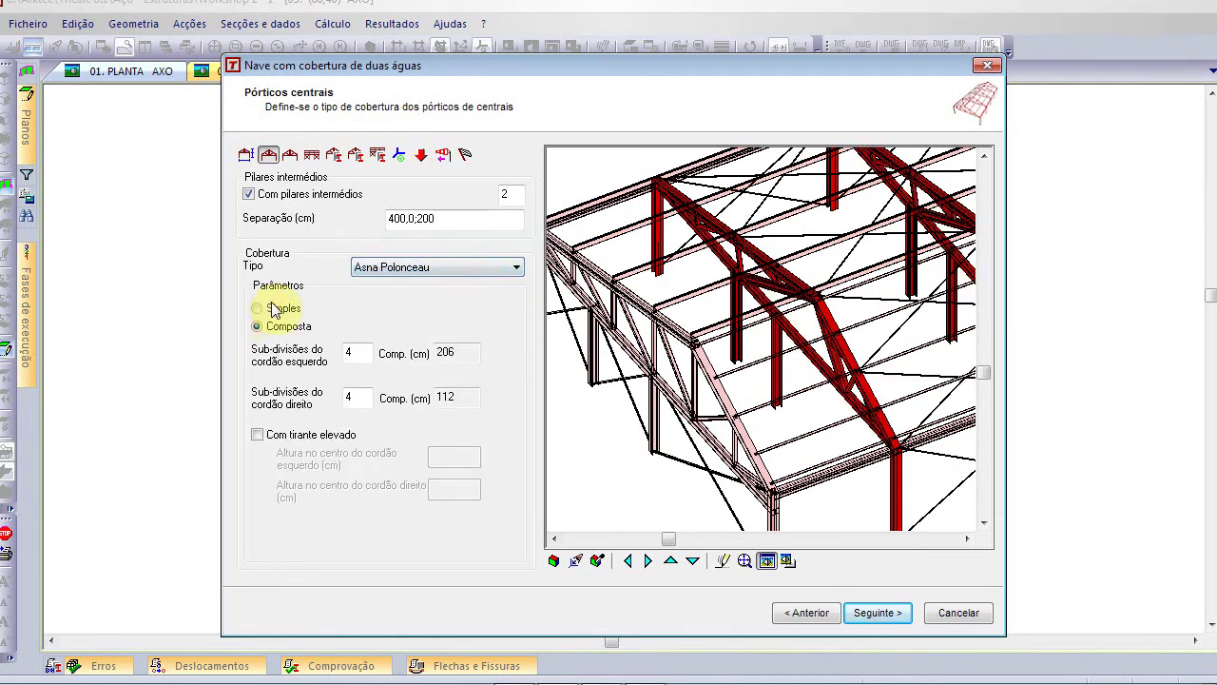
left_click(504, 265)
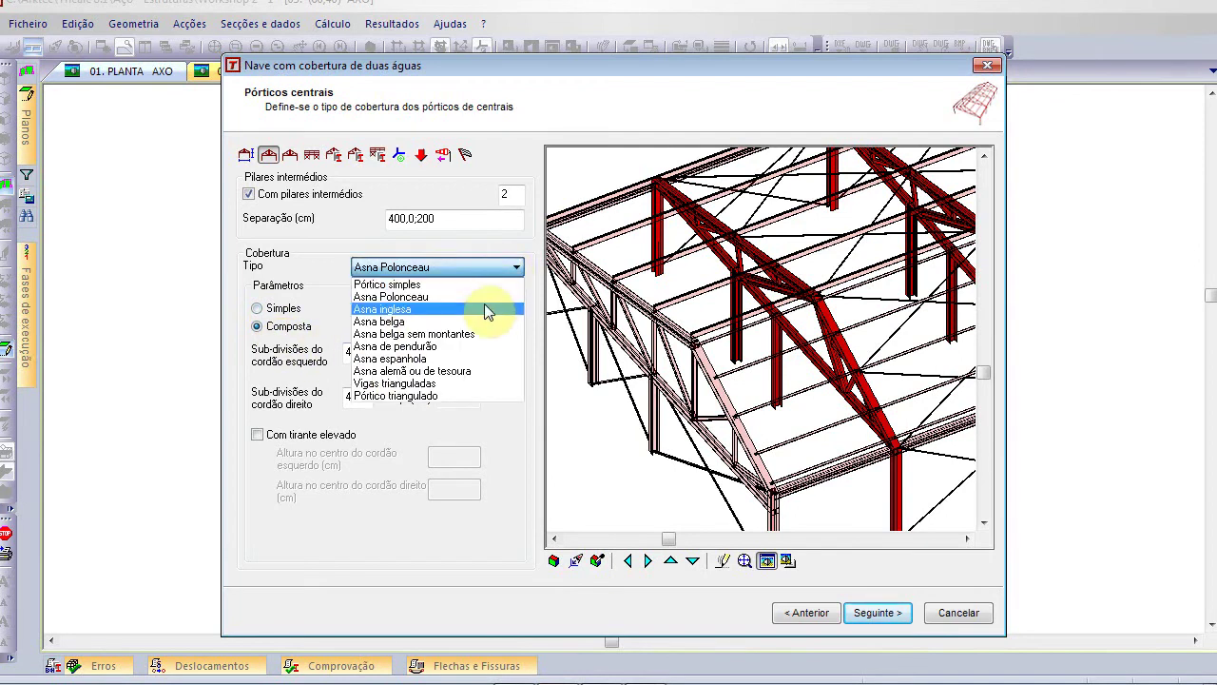
left_click(484, 308)
Try the roof types Asna de pendurão and Asna espanhola on the central frames and choose Asna belga
left_click(492, 268)
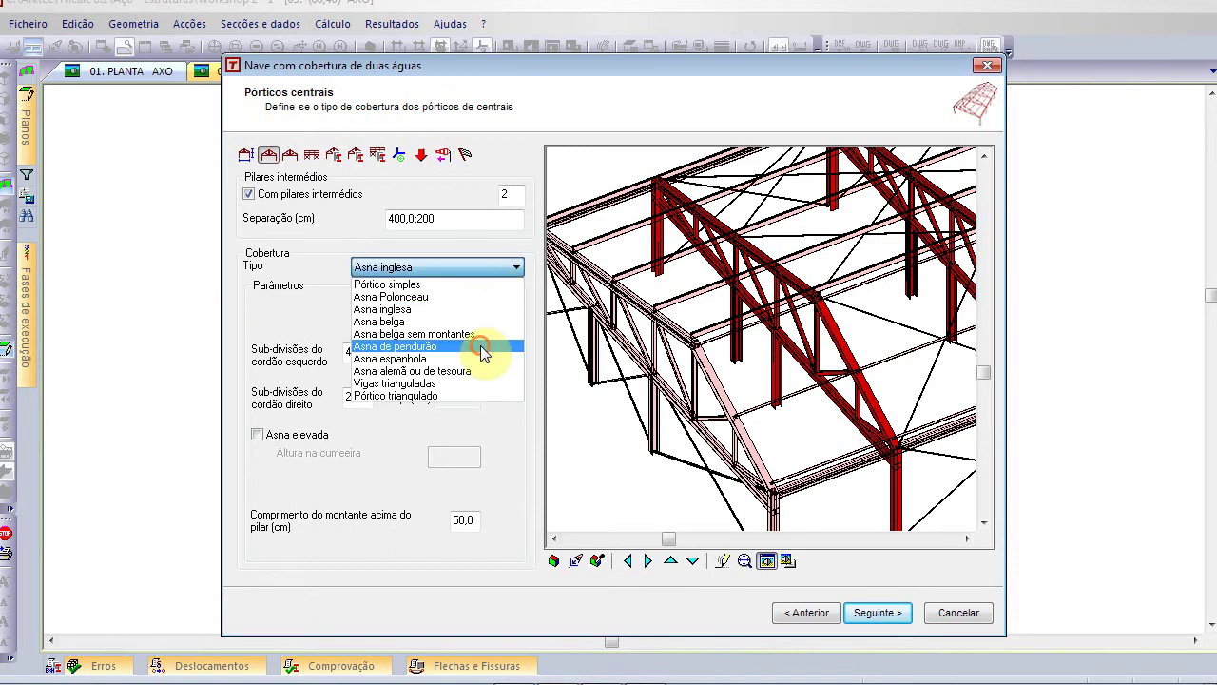
left_click(481, 346)
left_click(491, 271)
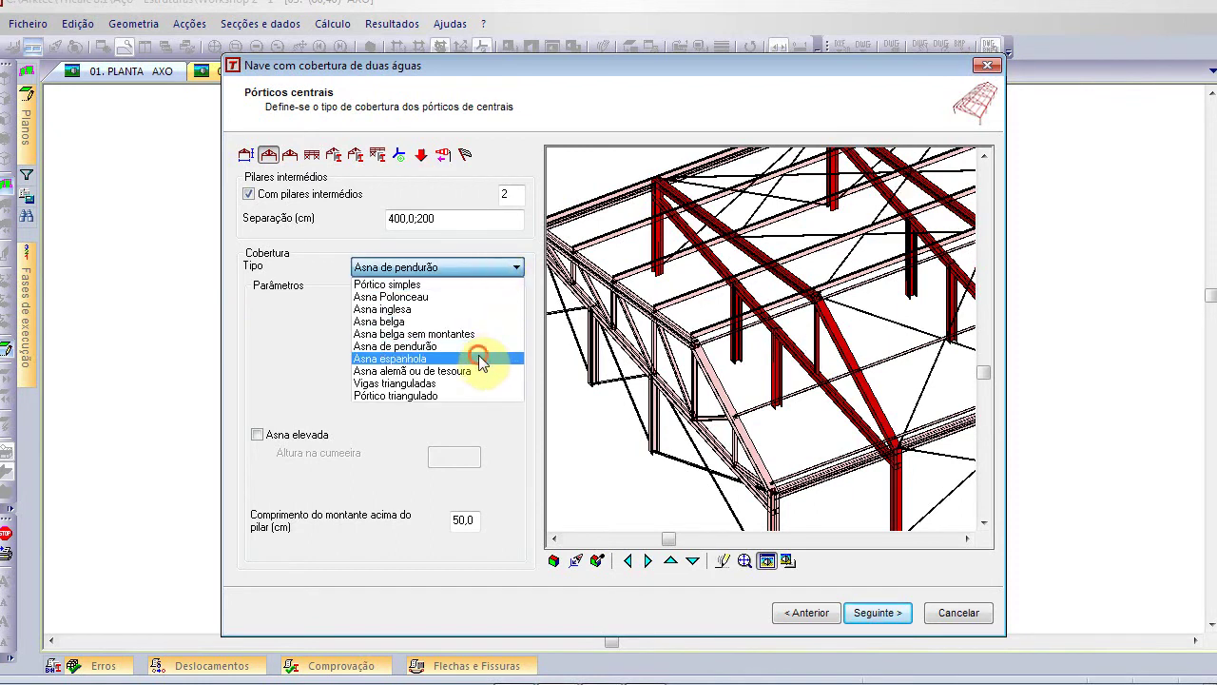
left_click(478, 352)
left_click(493, 273)
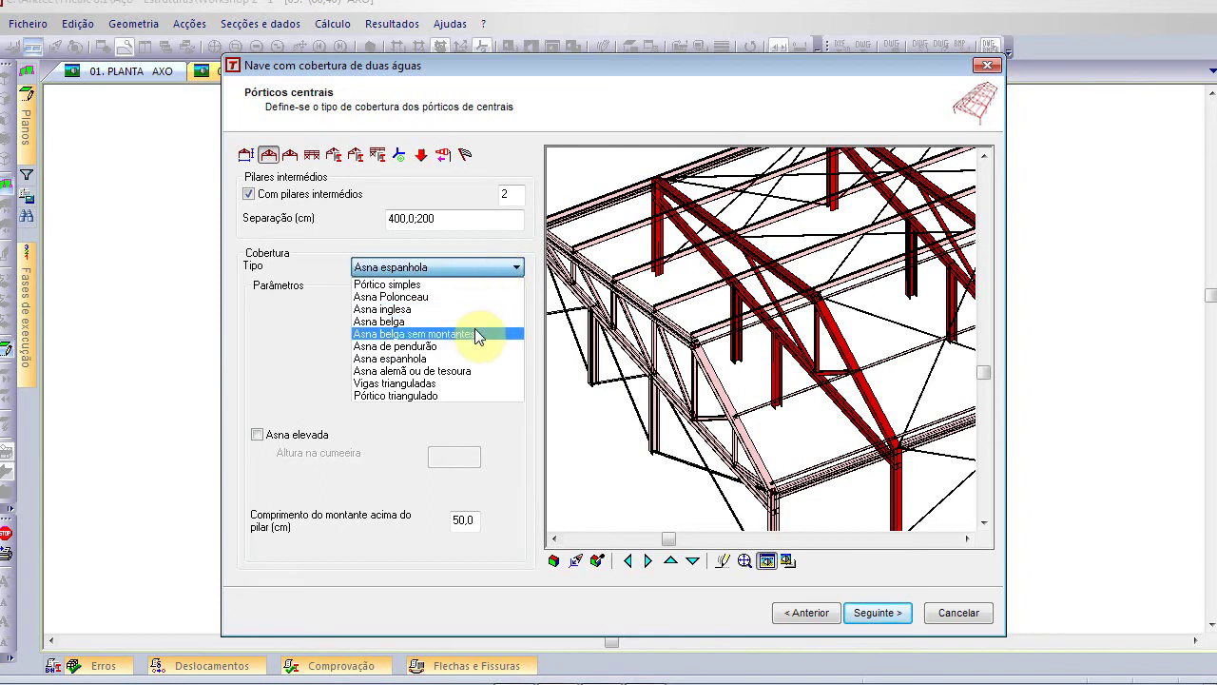
left_click(474, 321)
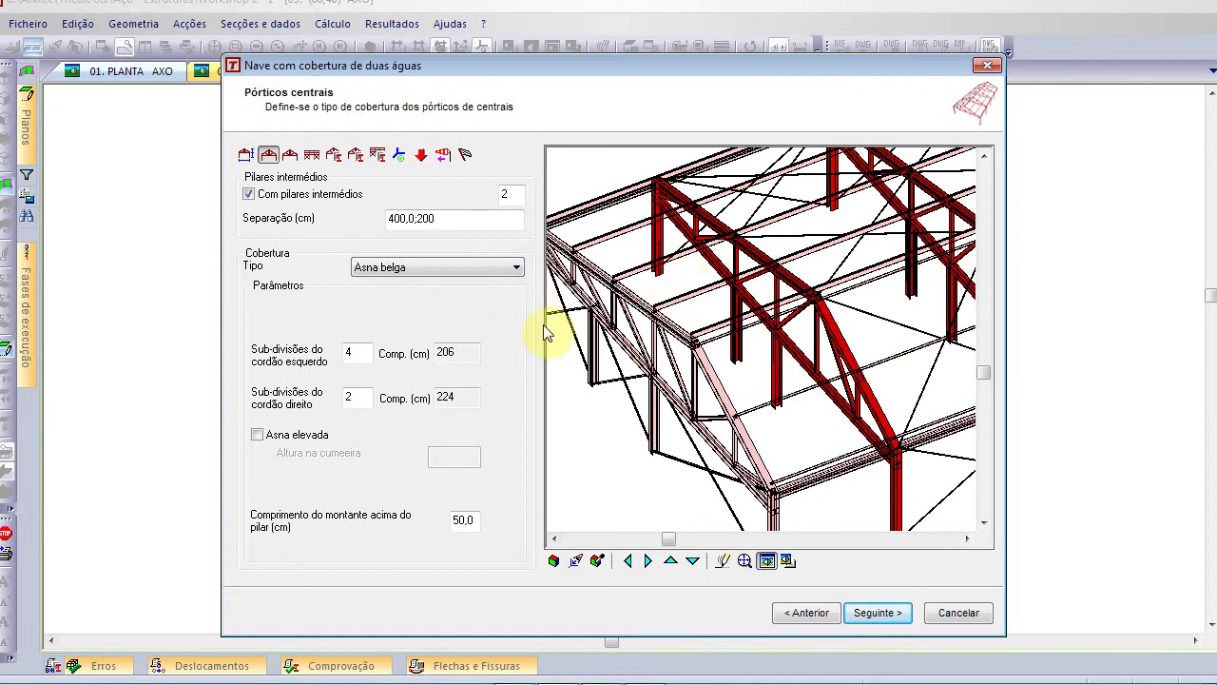
Try 2 subdivisions for the left chord of the central trusses and set the value back to 4
double_click(359, 352)
type("2")
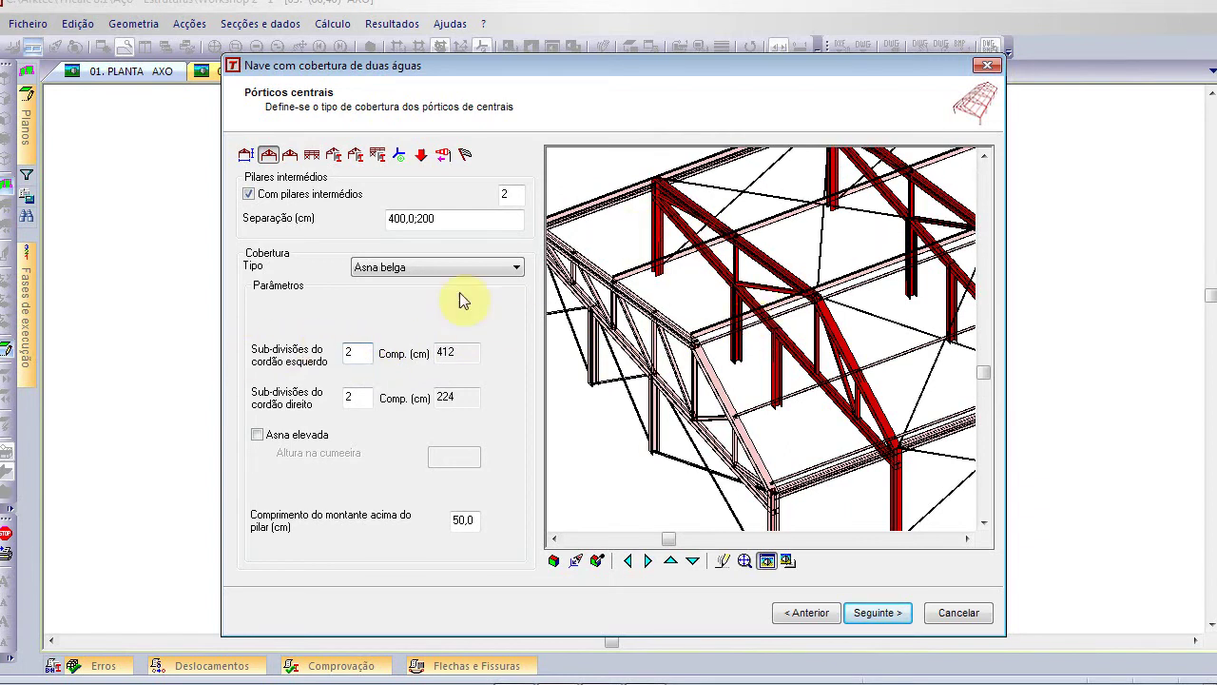
double_click(366, 352)
type("4")
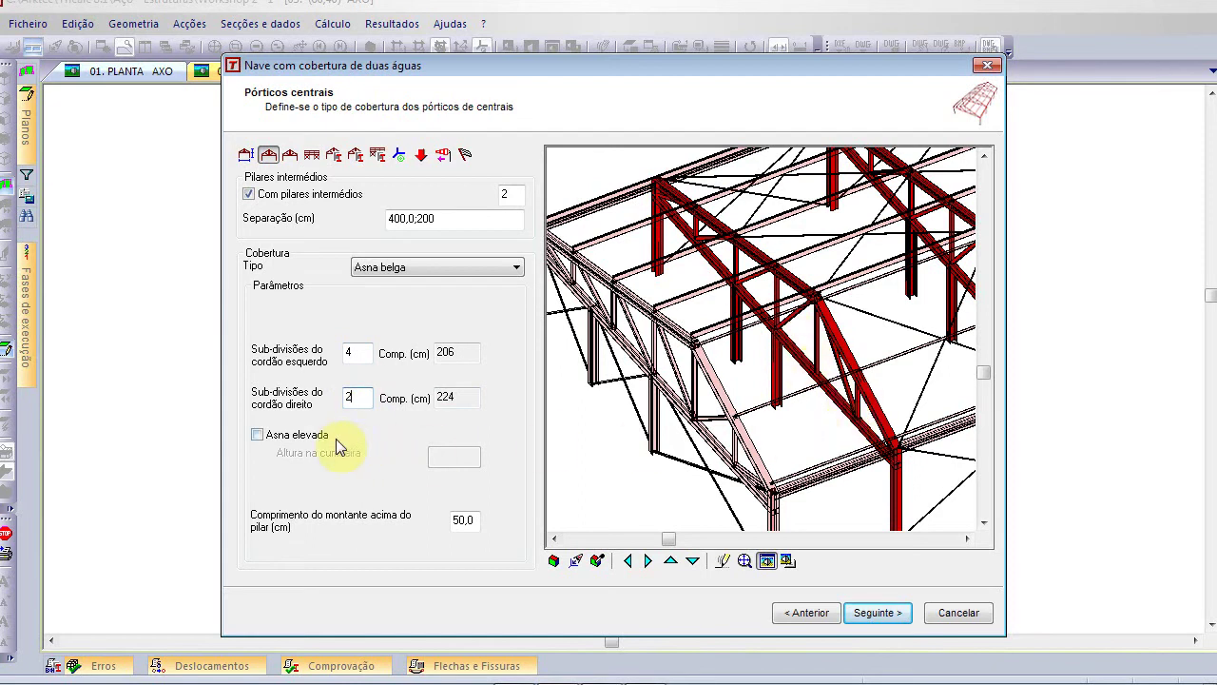
Try the raised truss option on the central frames with a ridge height of 100 cm and turn it off again
left_click(257, 434)
left_click(265, 434)
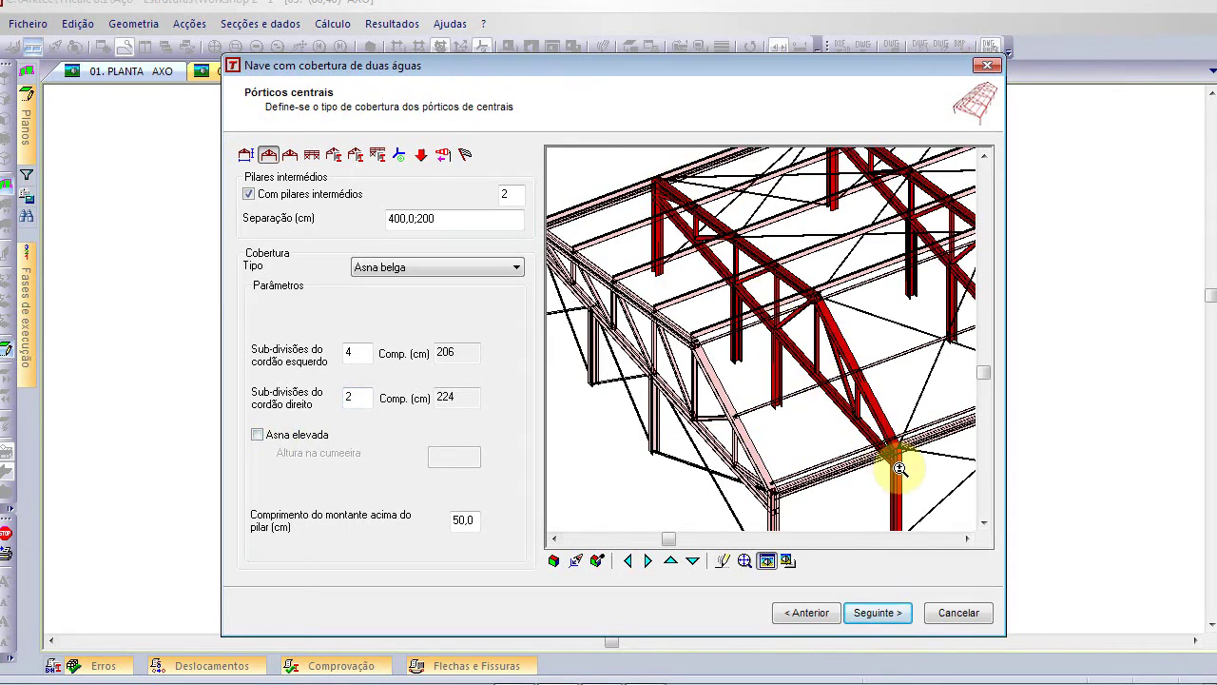
left_click(262, 441)
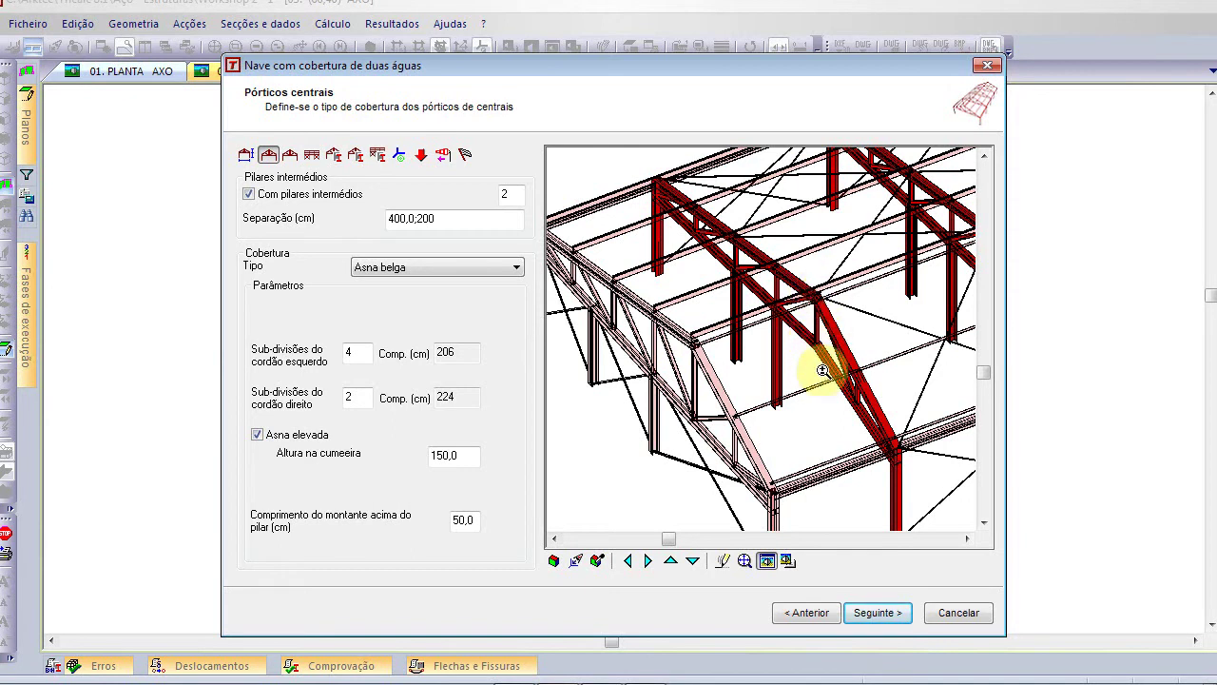
left_click(472, 455)
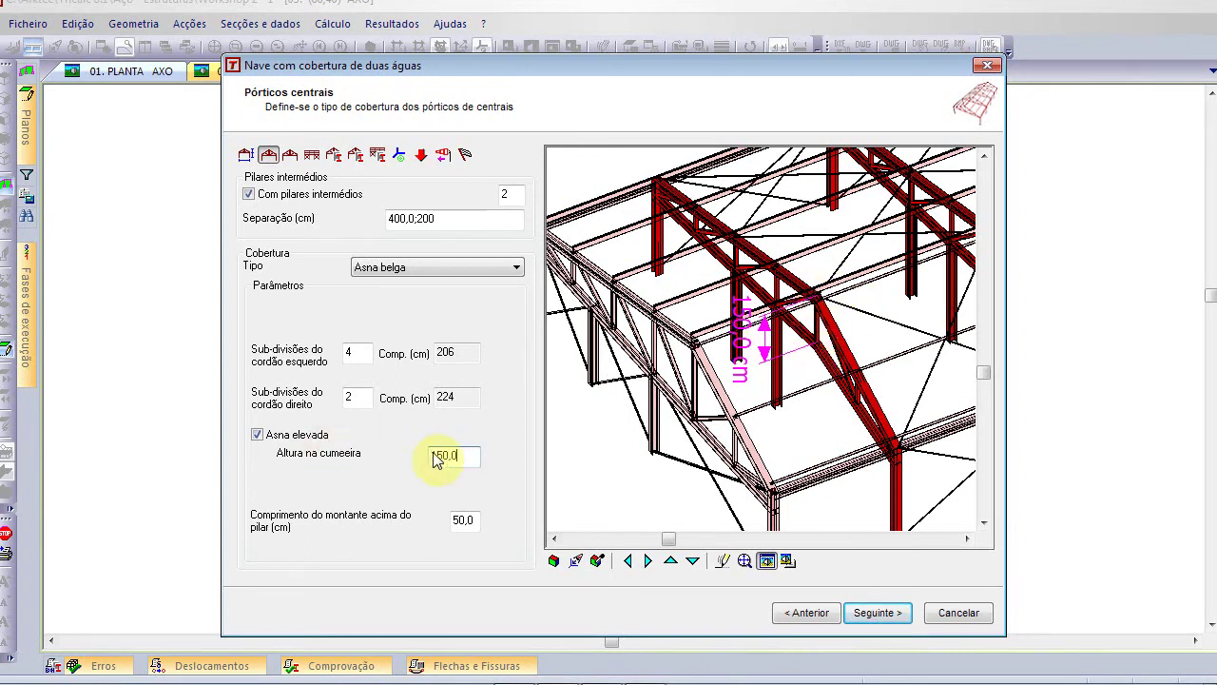
type("100")
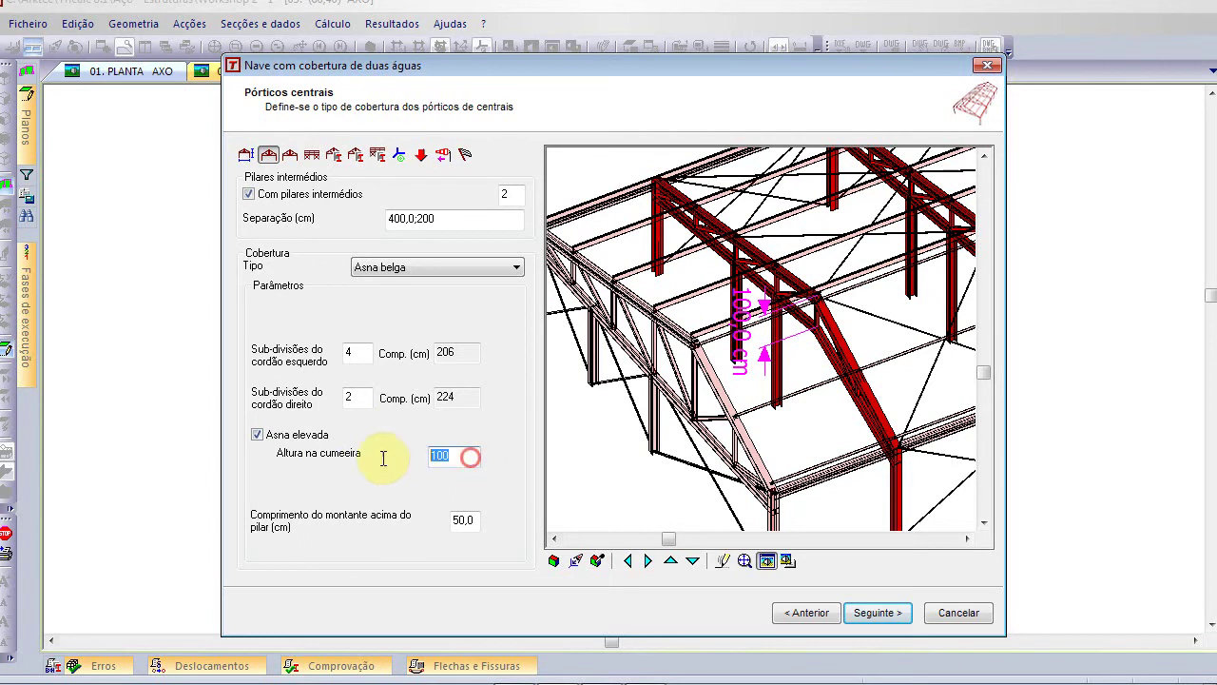
left_click(281, 436)
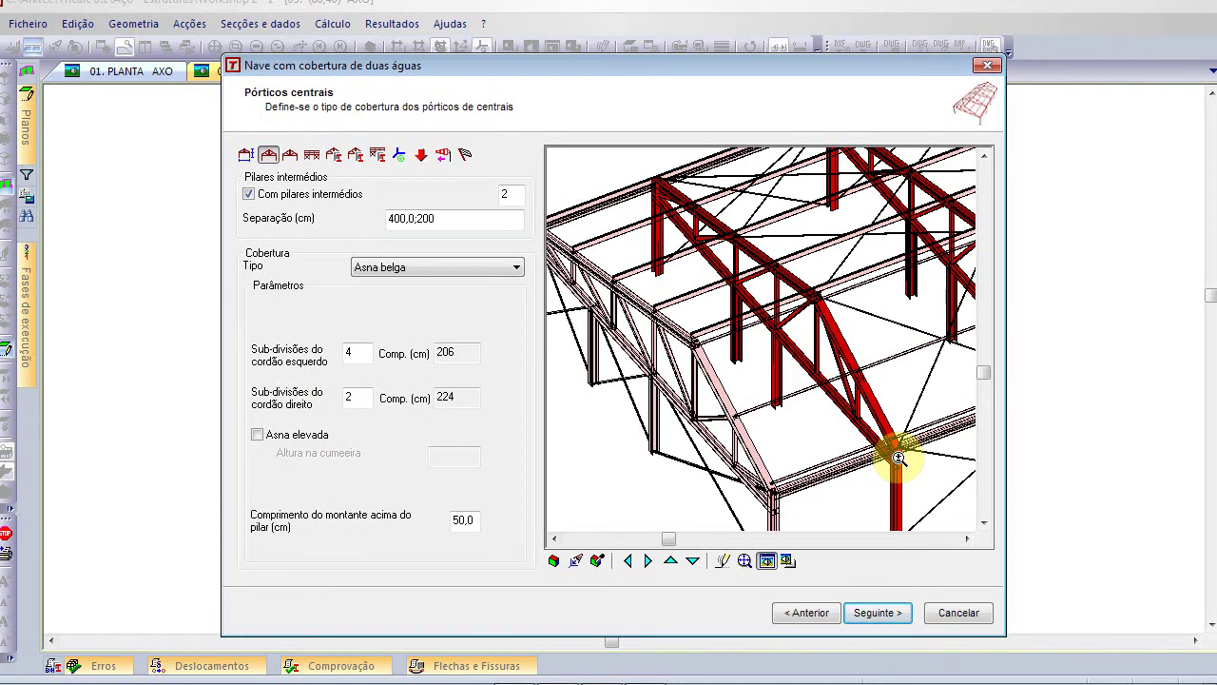
Try a post length above the pillar of 0 cm on the central frames and restore it to 50 cm
left_click(457, 529)
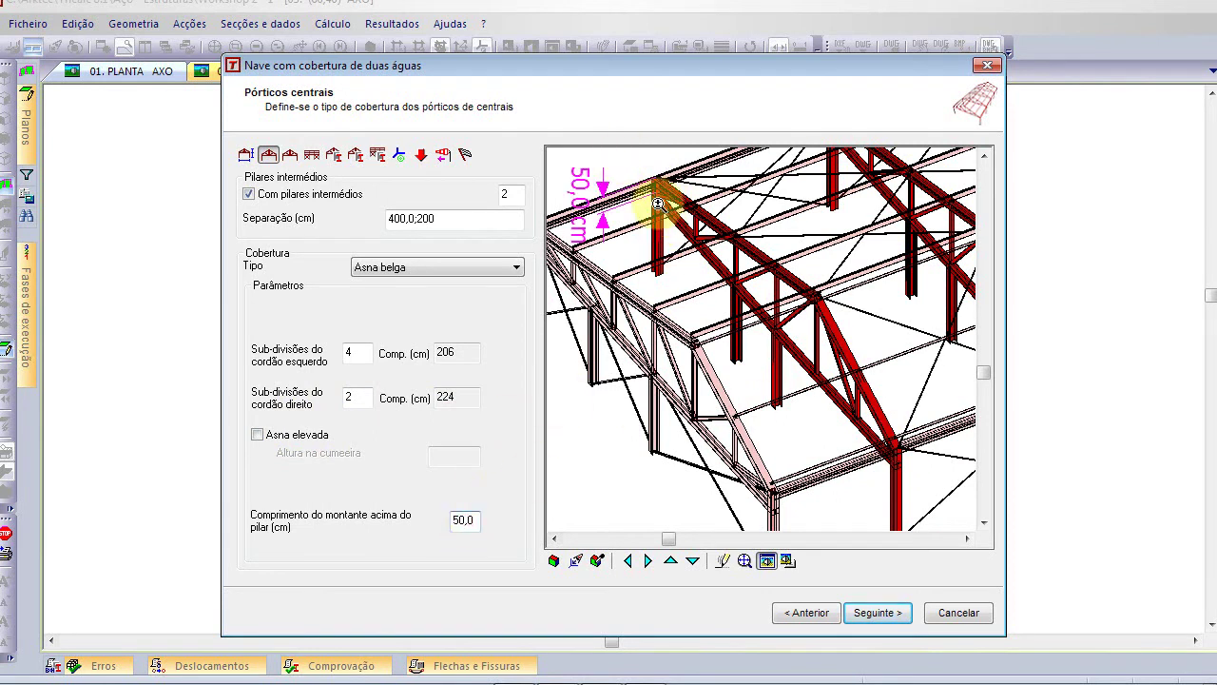
double_click(475, 516)
type("0")
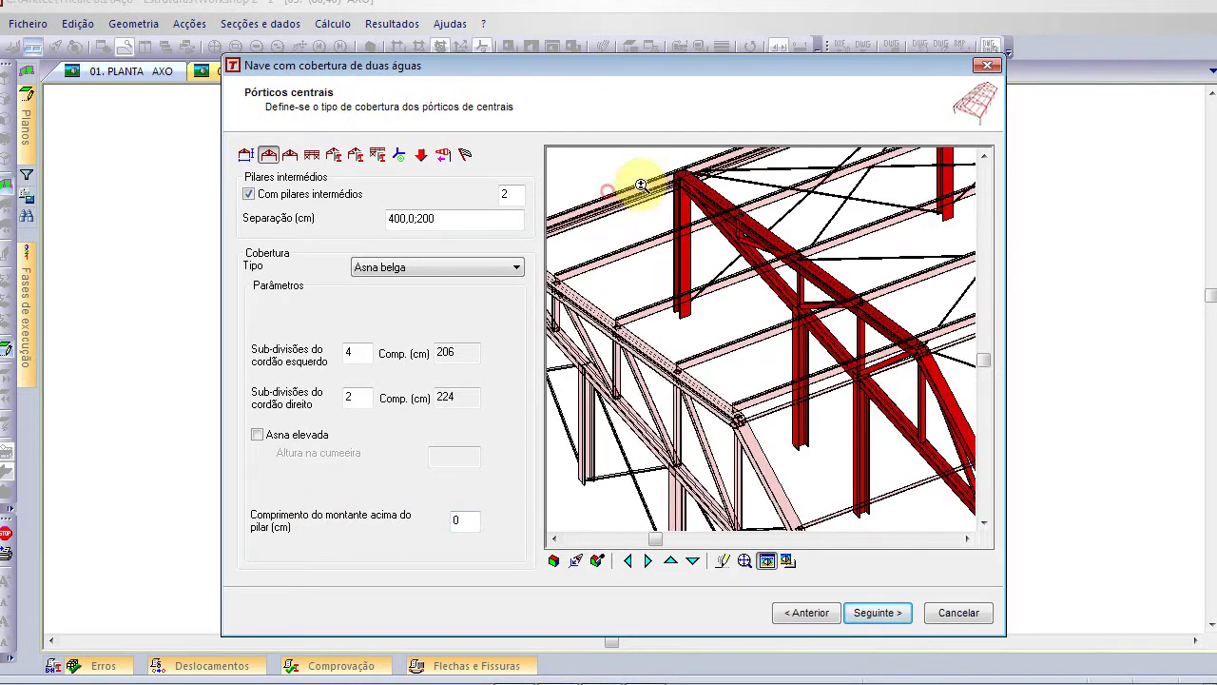
left_click_drag(642, 186, 697, 193)
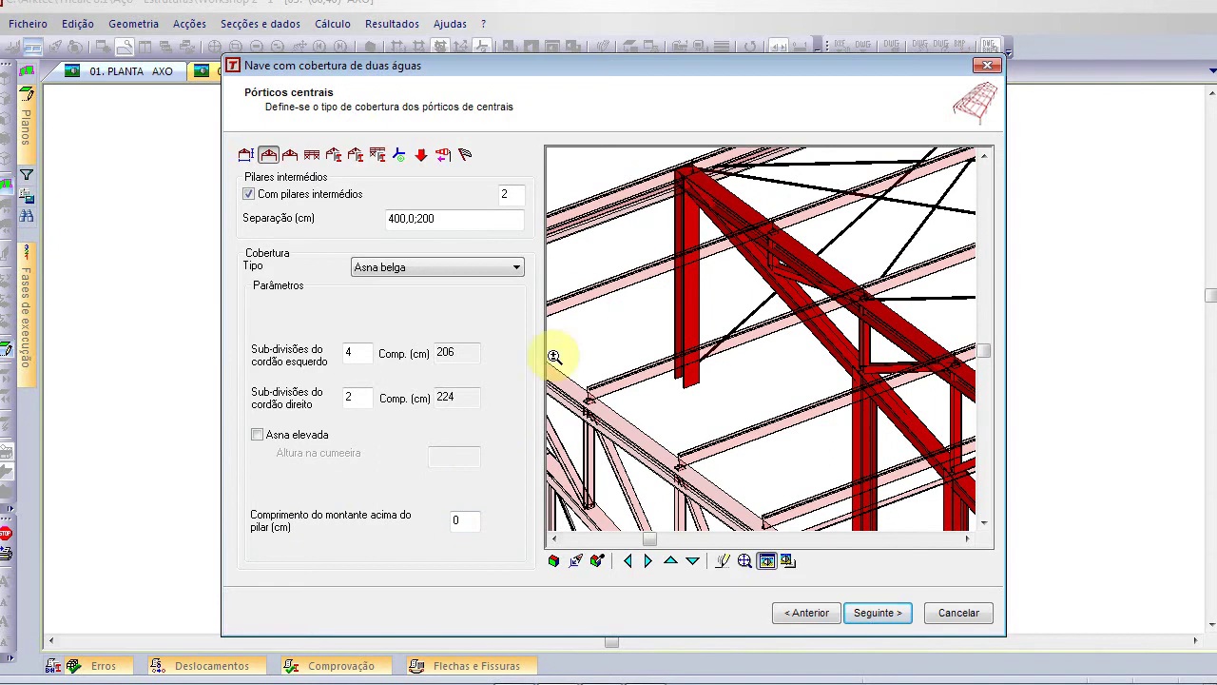
type("50")
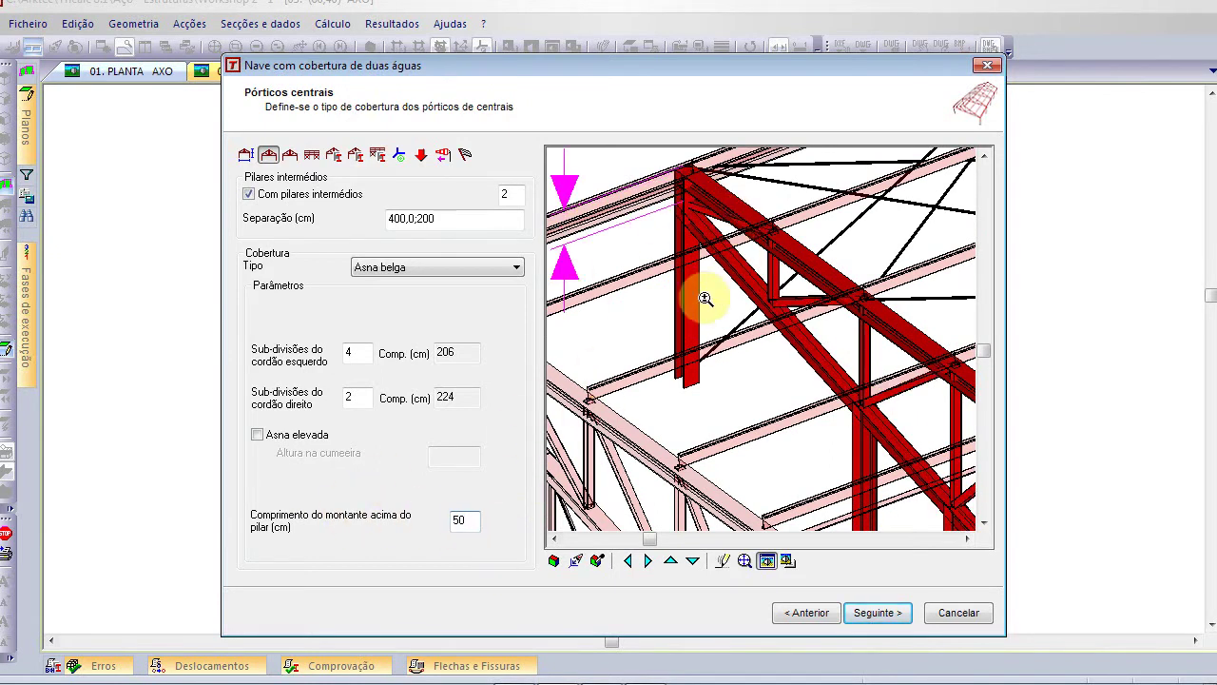
scroll(701, 294, "down", 2)
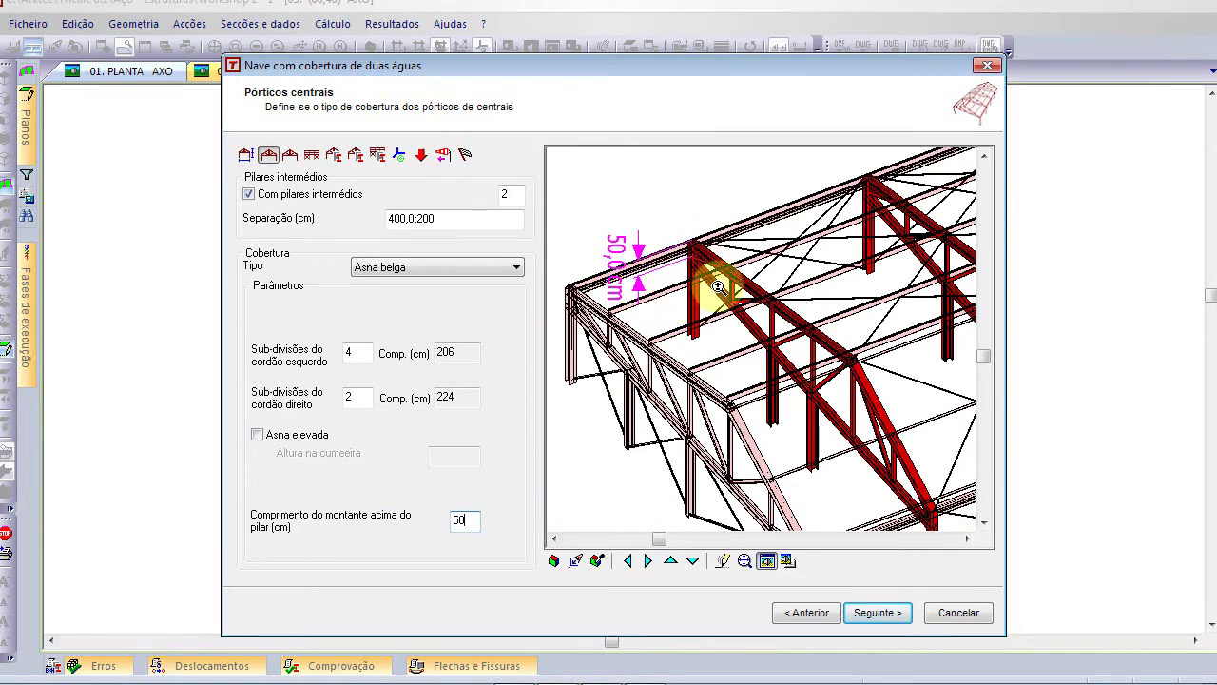
Set the frame height to 450 cm on both the left and right sides in the hall dimensions
left_click(248, 155)
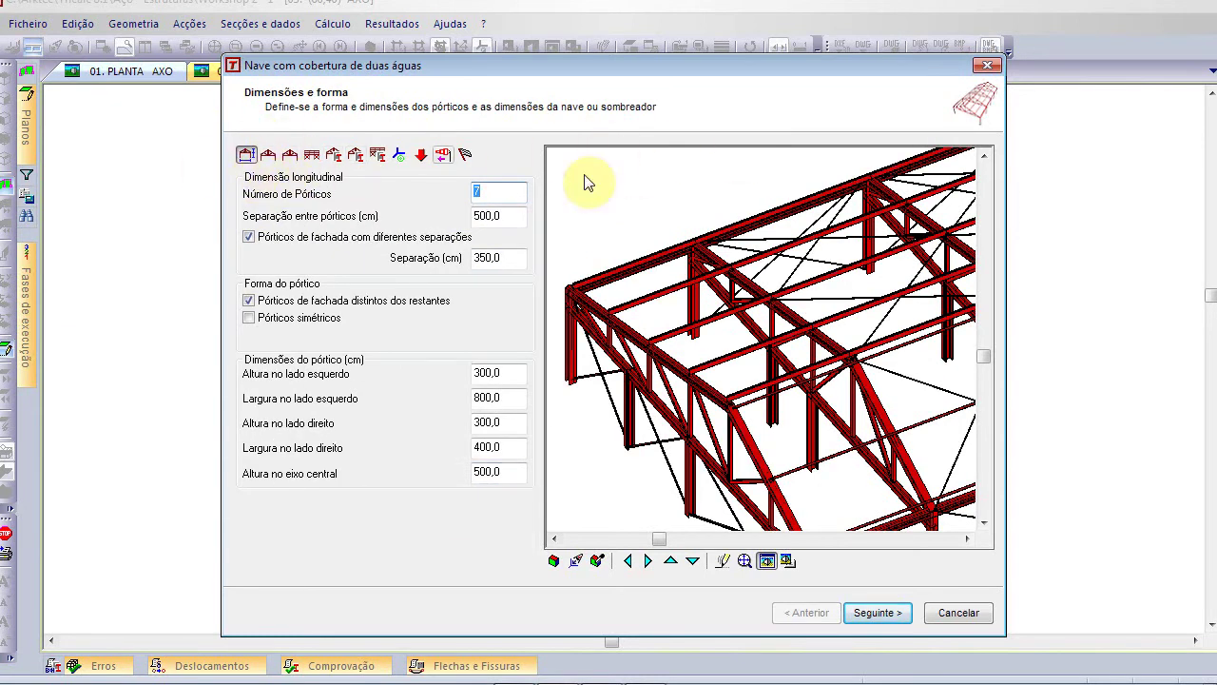
left_click(505, 372)
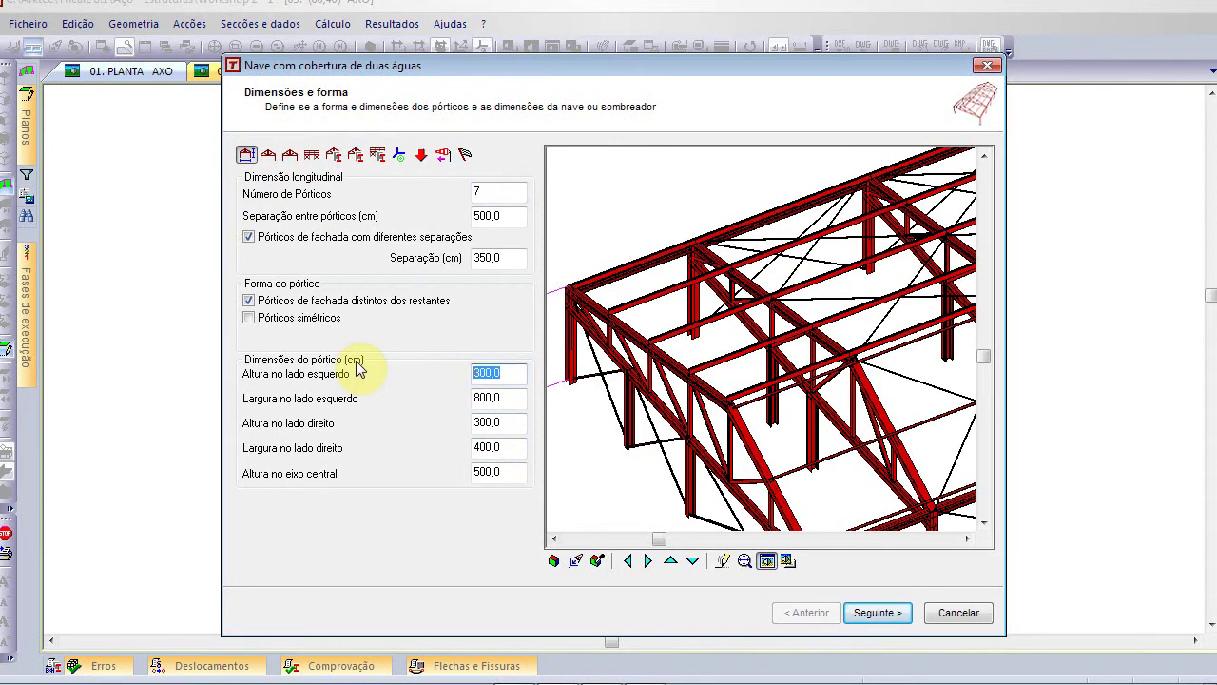
type("450")
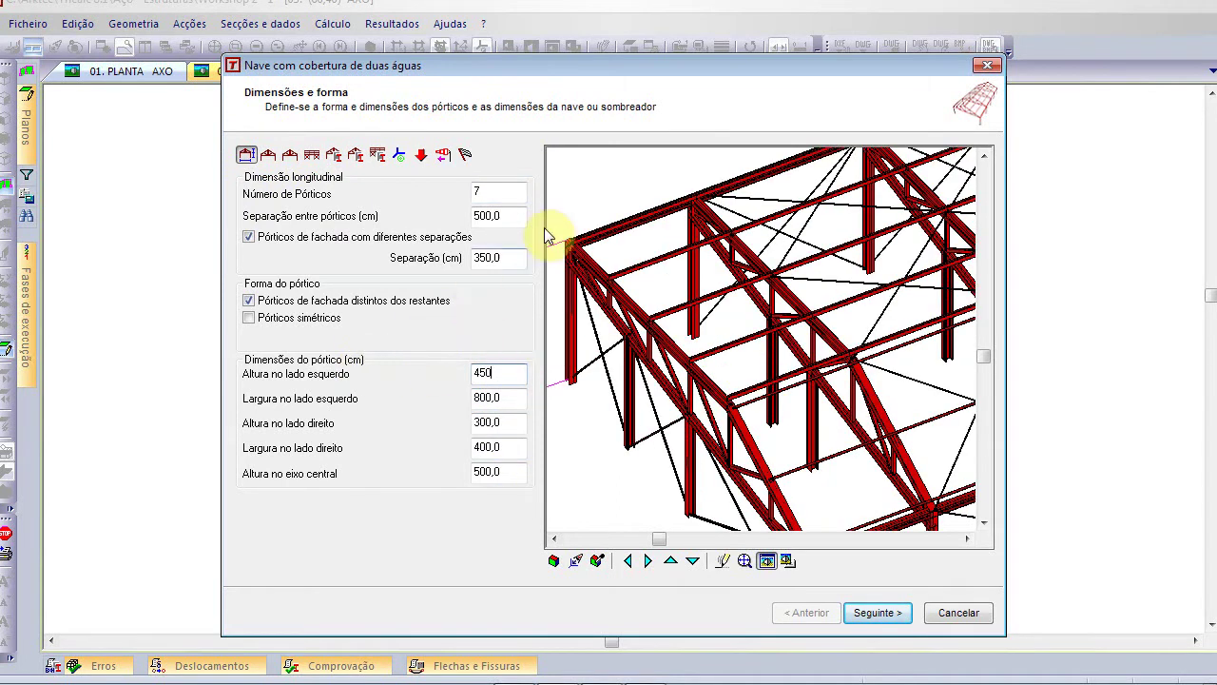
left_click(505, 422)
type("5")
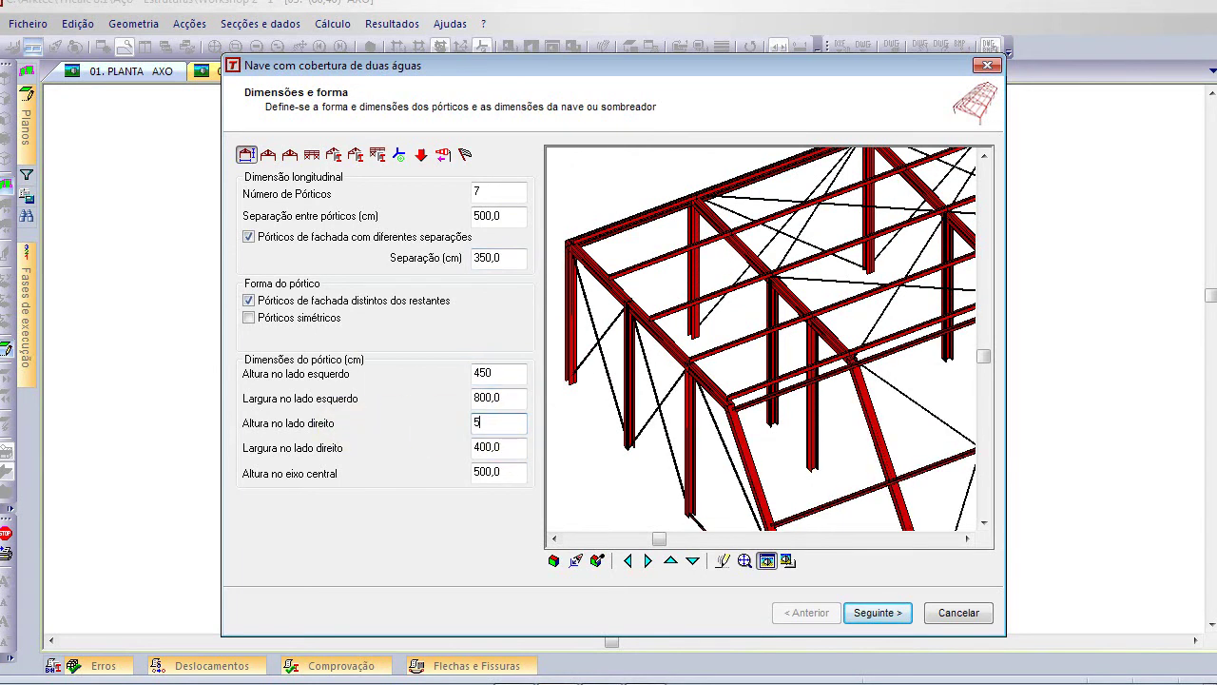
type("50")
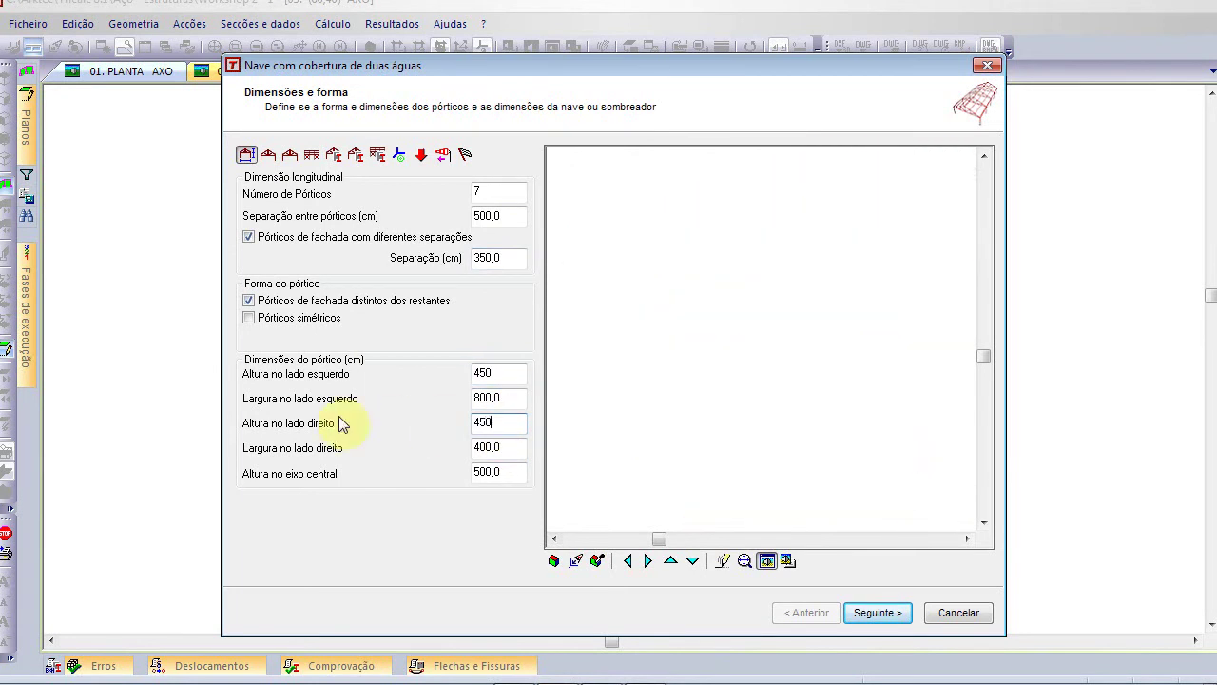
left_click(612, 332)
scroll(720, 346, "down", 3)
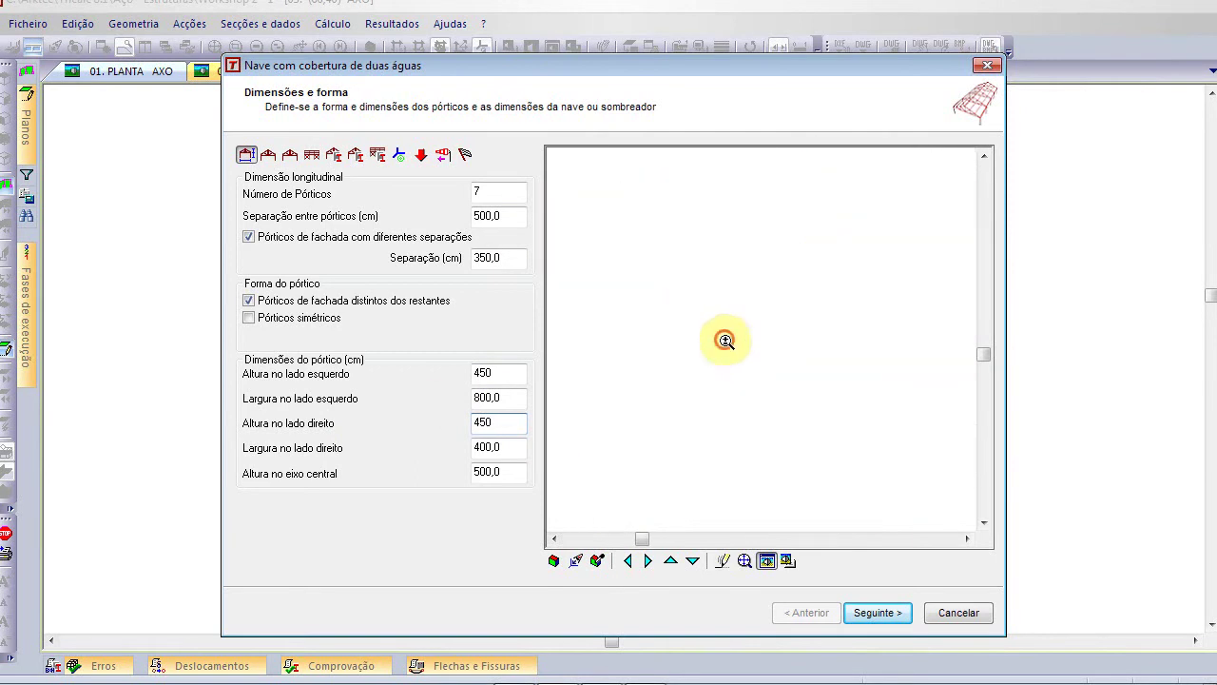
Set the frame height at the central axis to 600 cm and check the hall preview
left_click(506, 475)
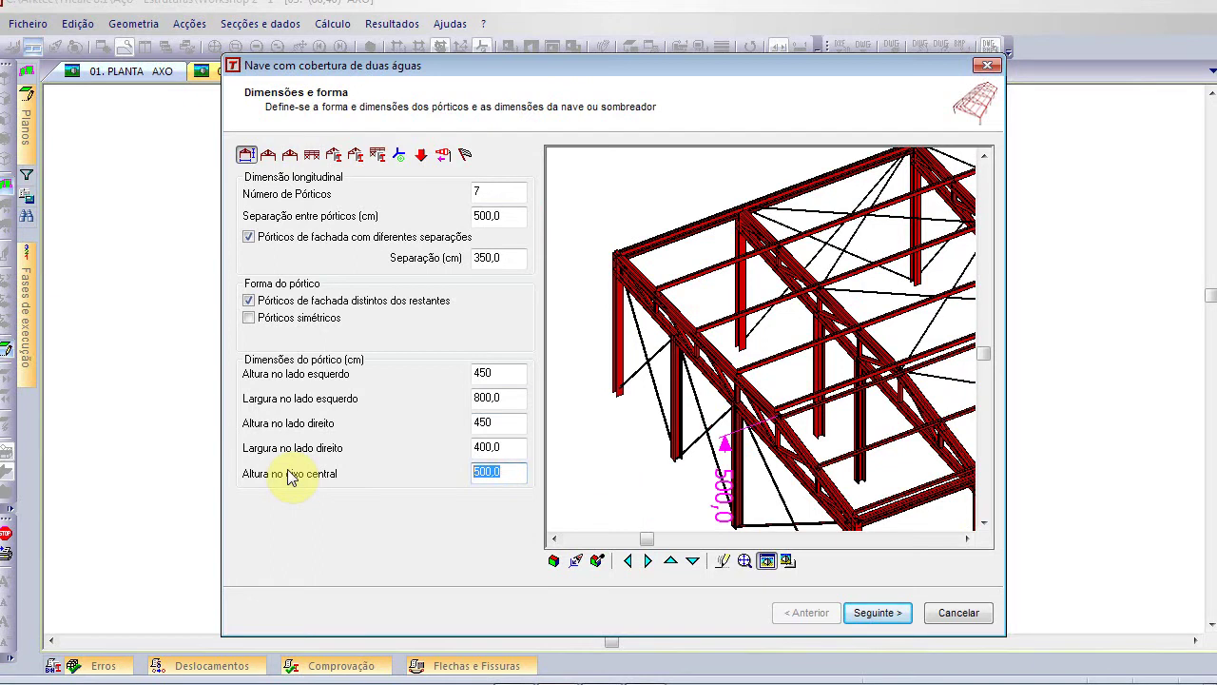
type("600")
scroll(846, 361, "down", 2)
scroll(761, 340, "up", 3)
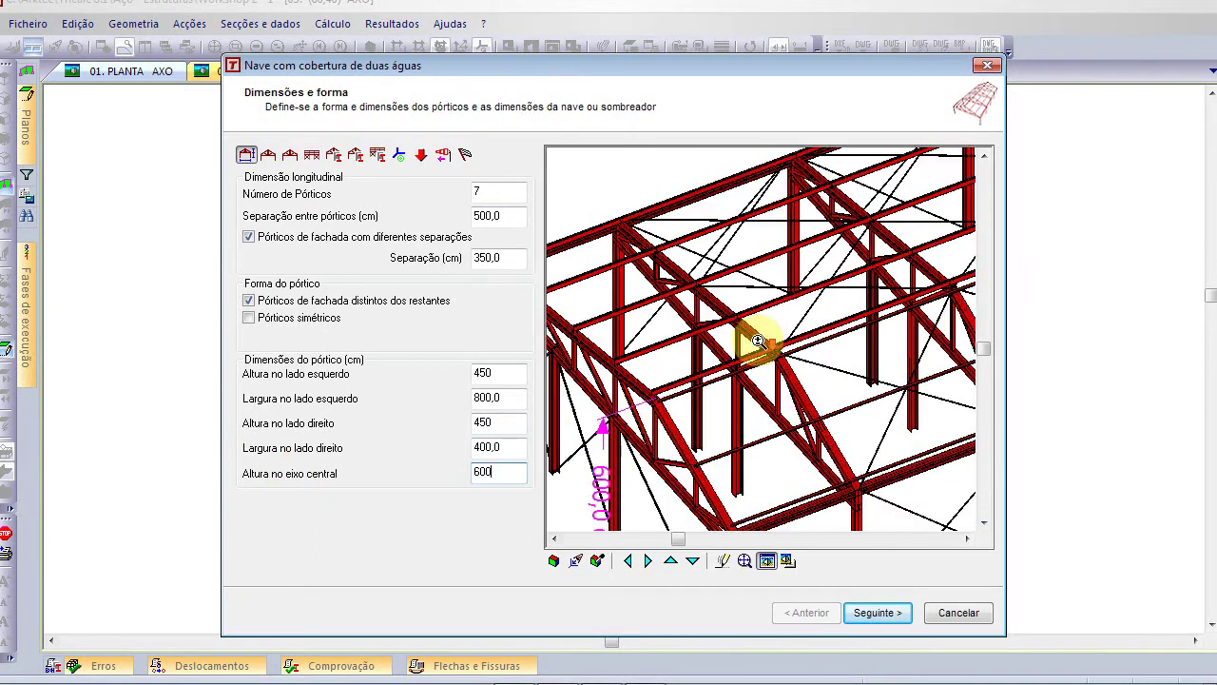
scroll(757, 340, "down", 2)
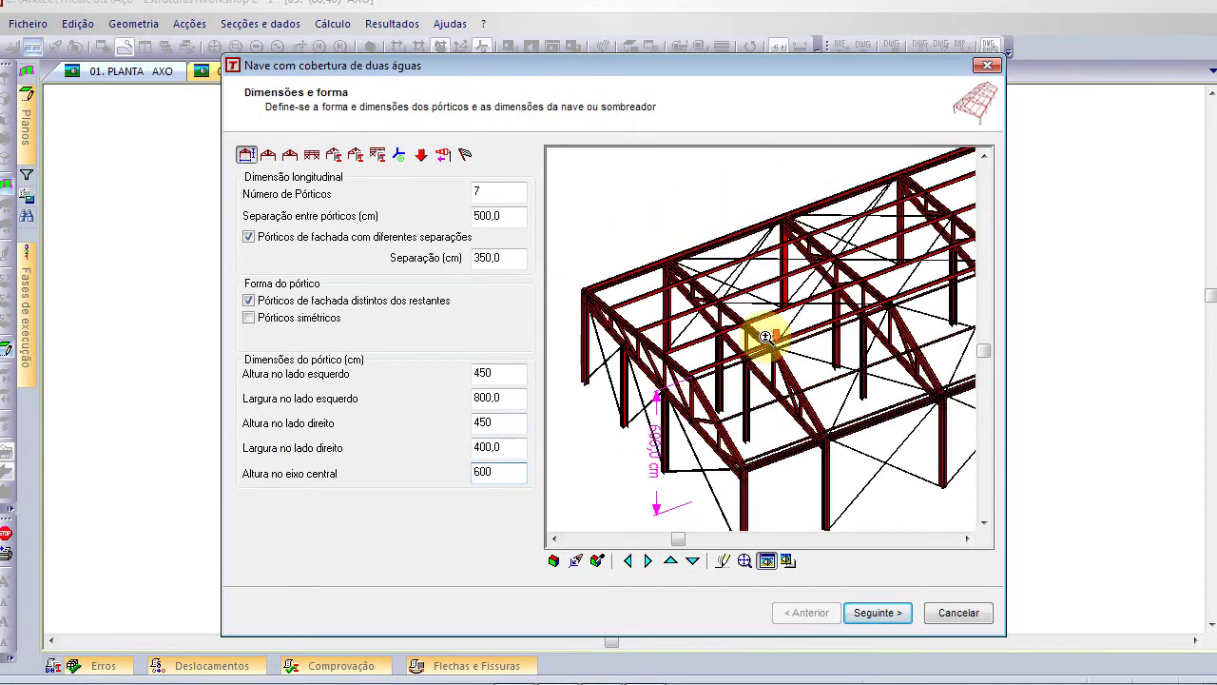
Give the façade frames 3 intermediate pillars with separations of 400, 400 and 400 cm
left_click(268, 155)
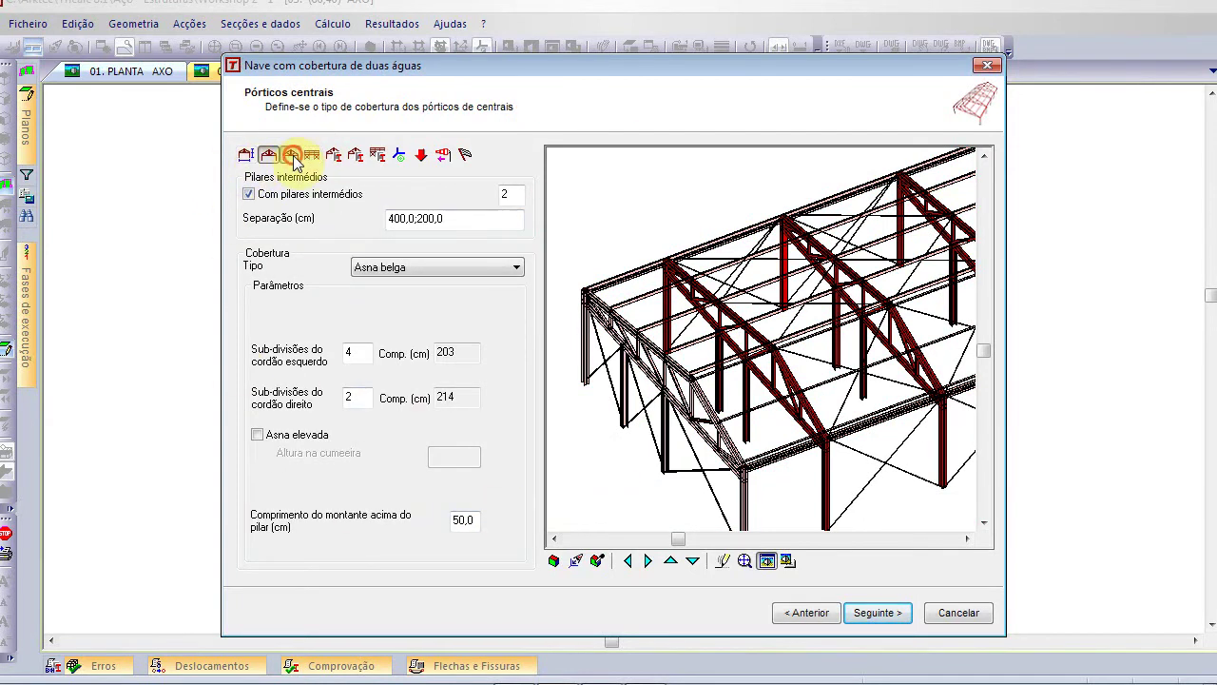
left_click(293, 155)
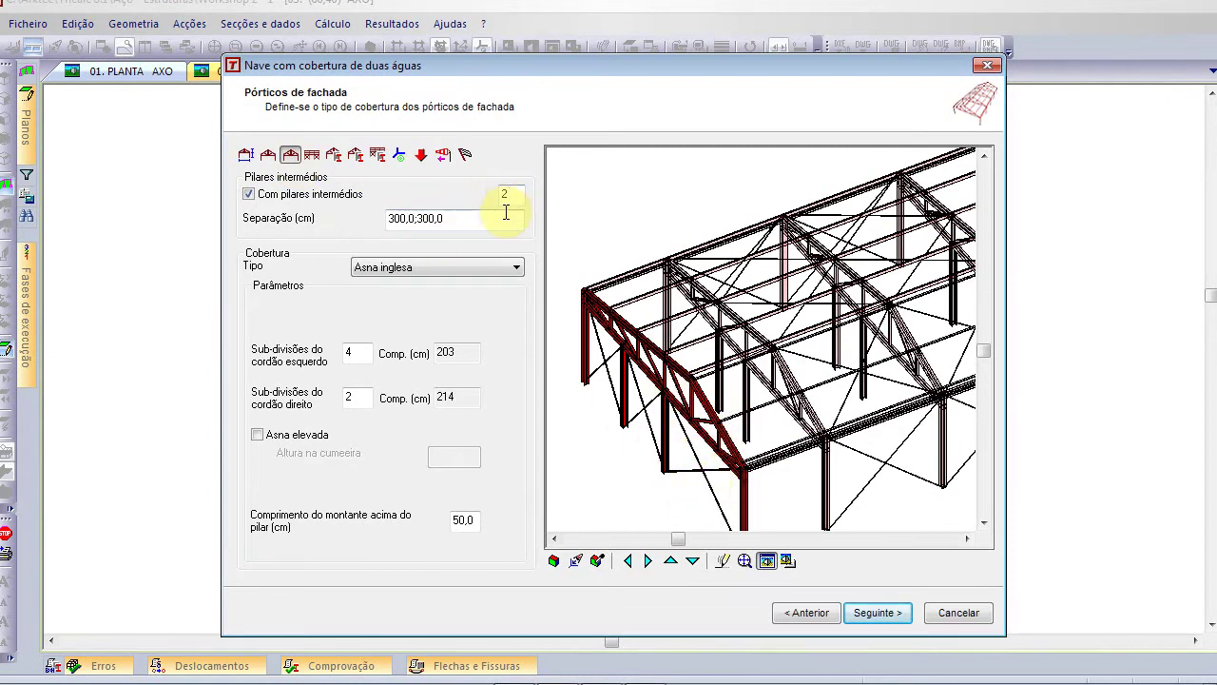
left_click_drag(470, 219, 257, 221)
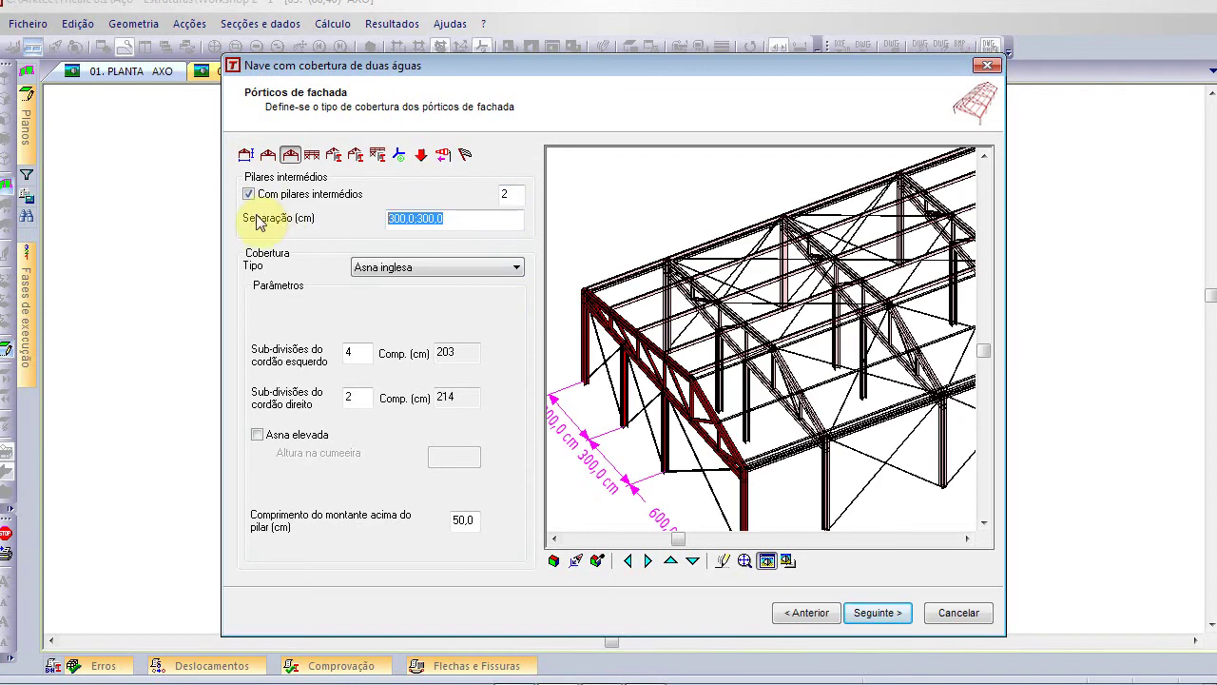
type("400 400")
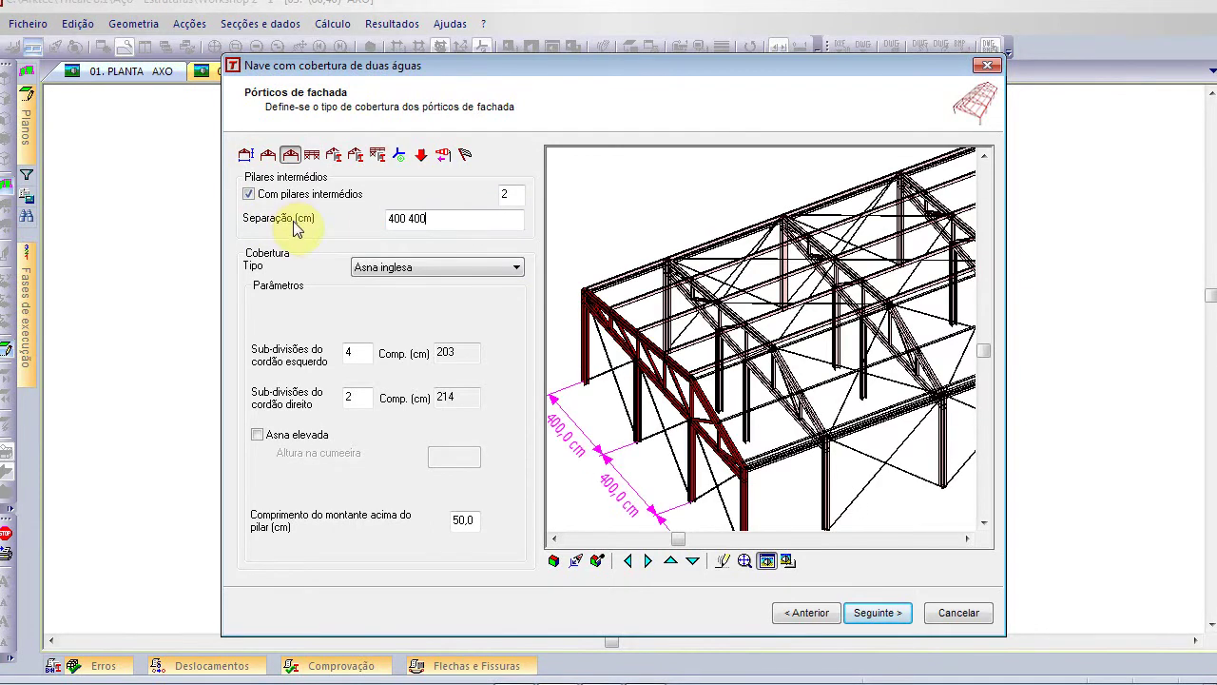
type(" 400")
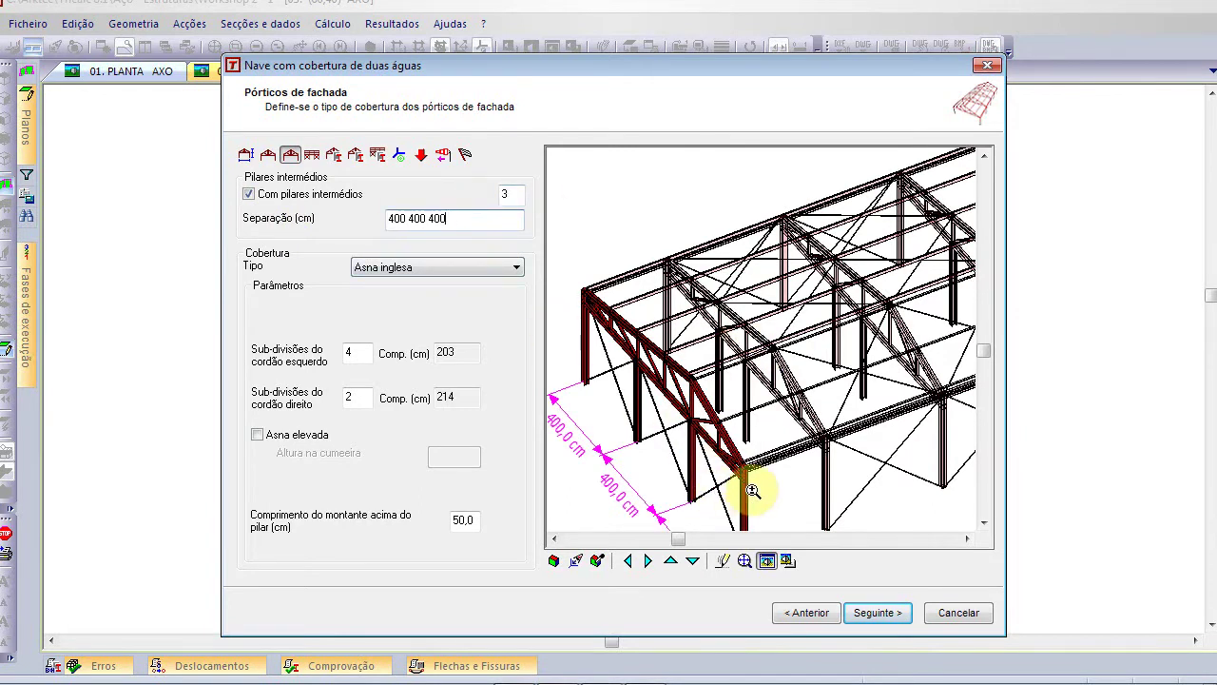
Try the roof type Vigas trianguladas on the façade frames, look at its bar patterns, and switch to Pórtico triangulado
left_click(502, 267)
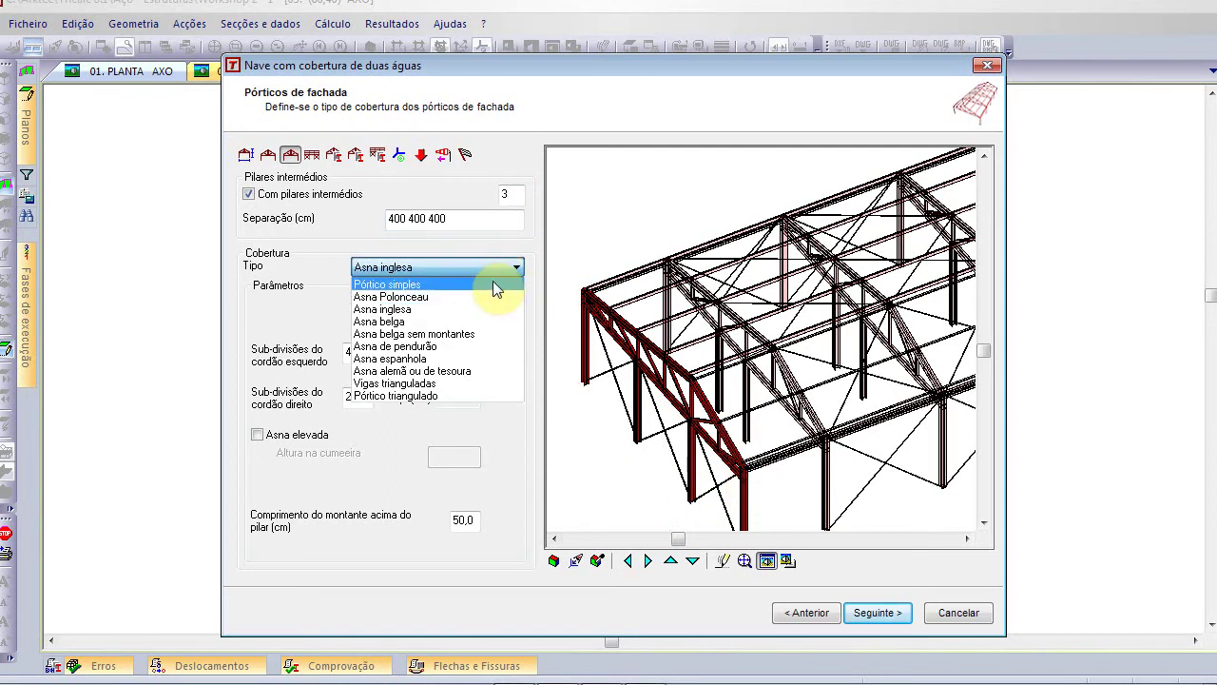
left_click(489, 384)
left_click(485, 293)
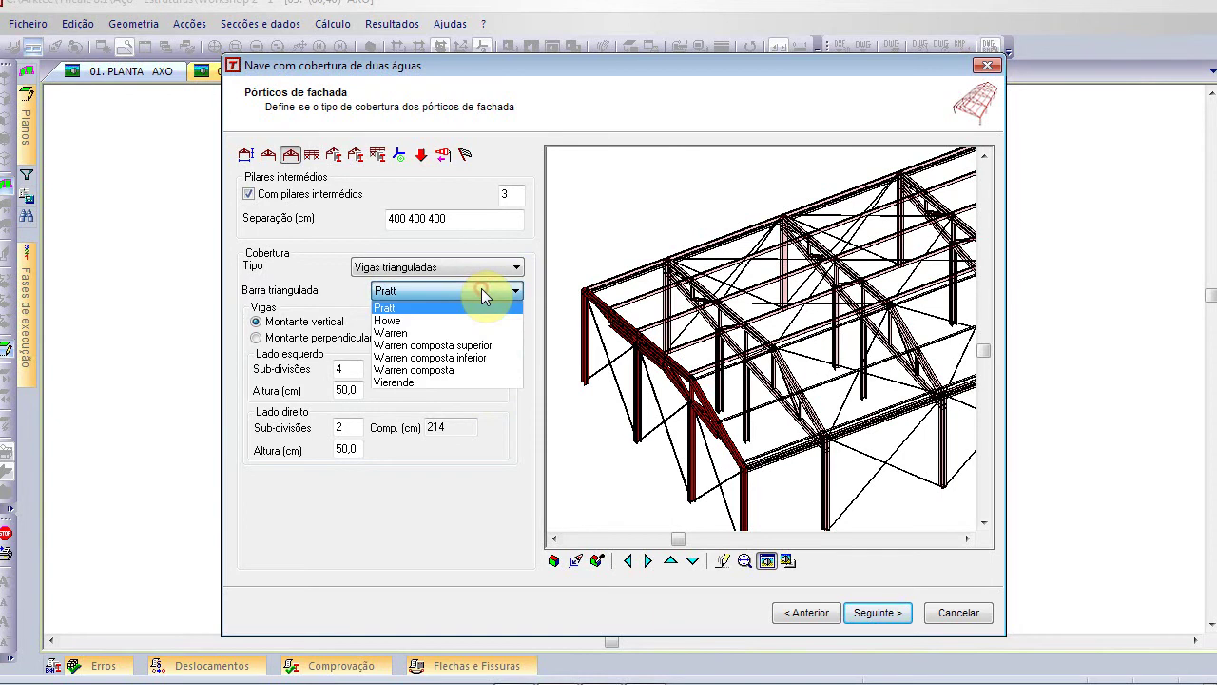
left_click(304, 297)
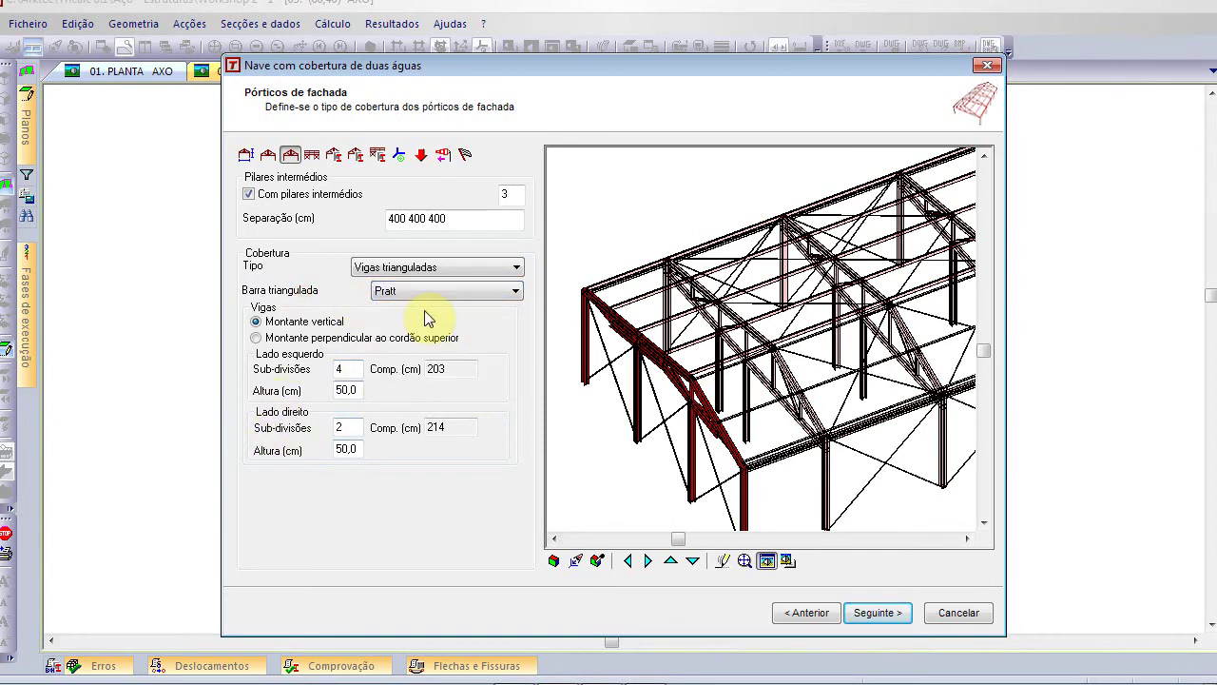
left_click(469, 269)
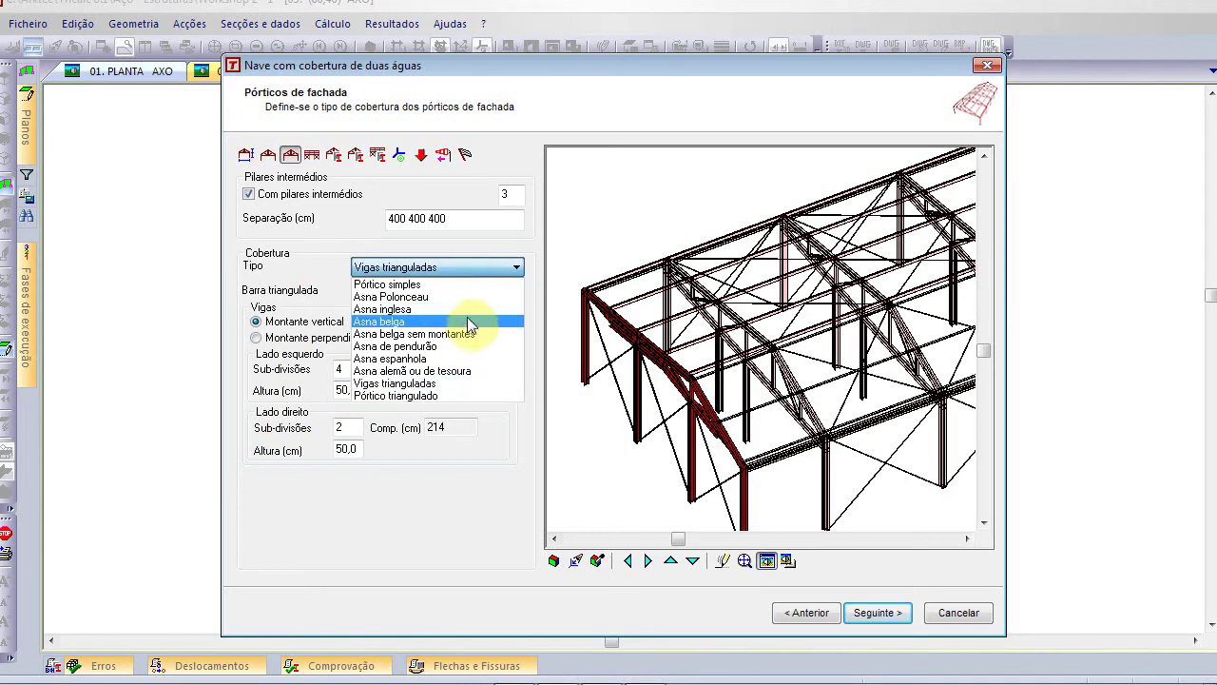
left_click(466, 395)
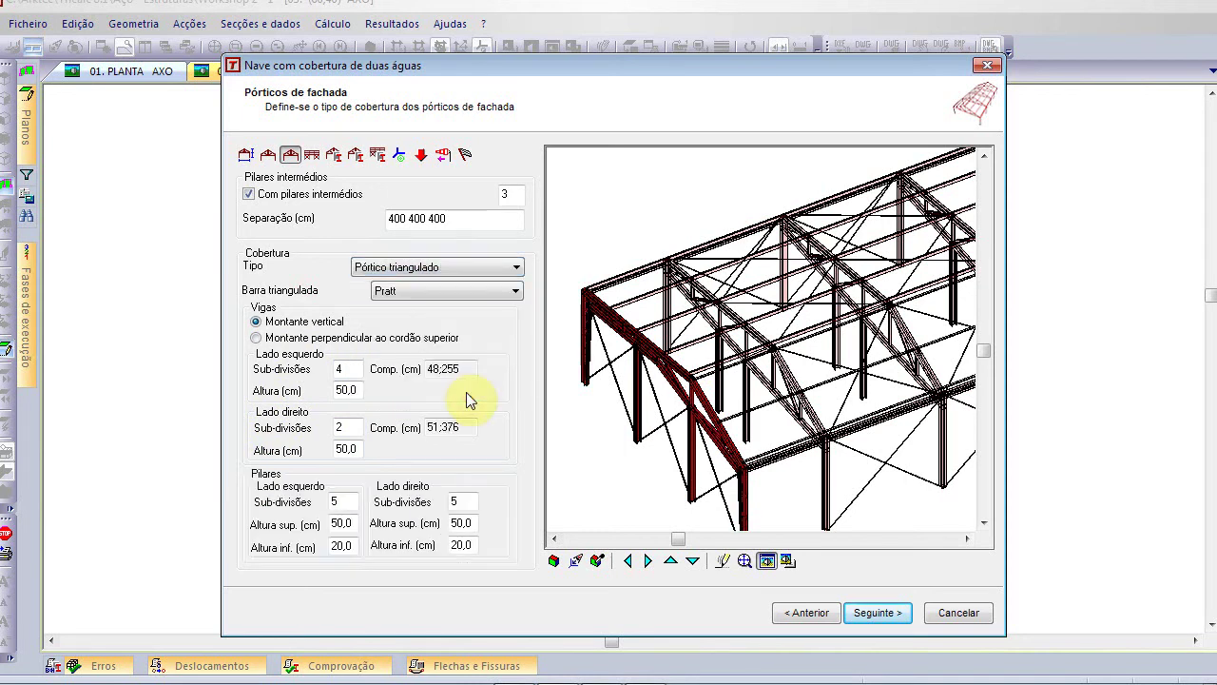
Try the roof type Asna inglesa on the façade frames, and switch it to Asna Polonceau
left_click(507, 295)
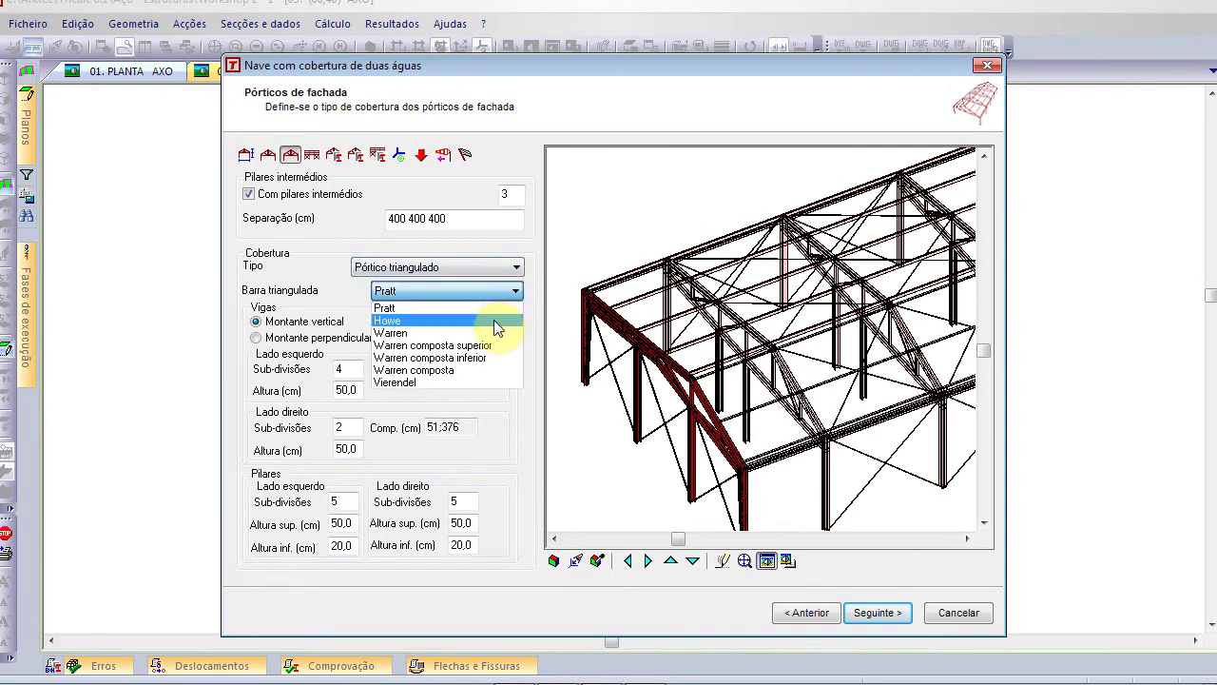
left_click(492, 267)
left_click(492, 267)
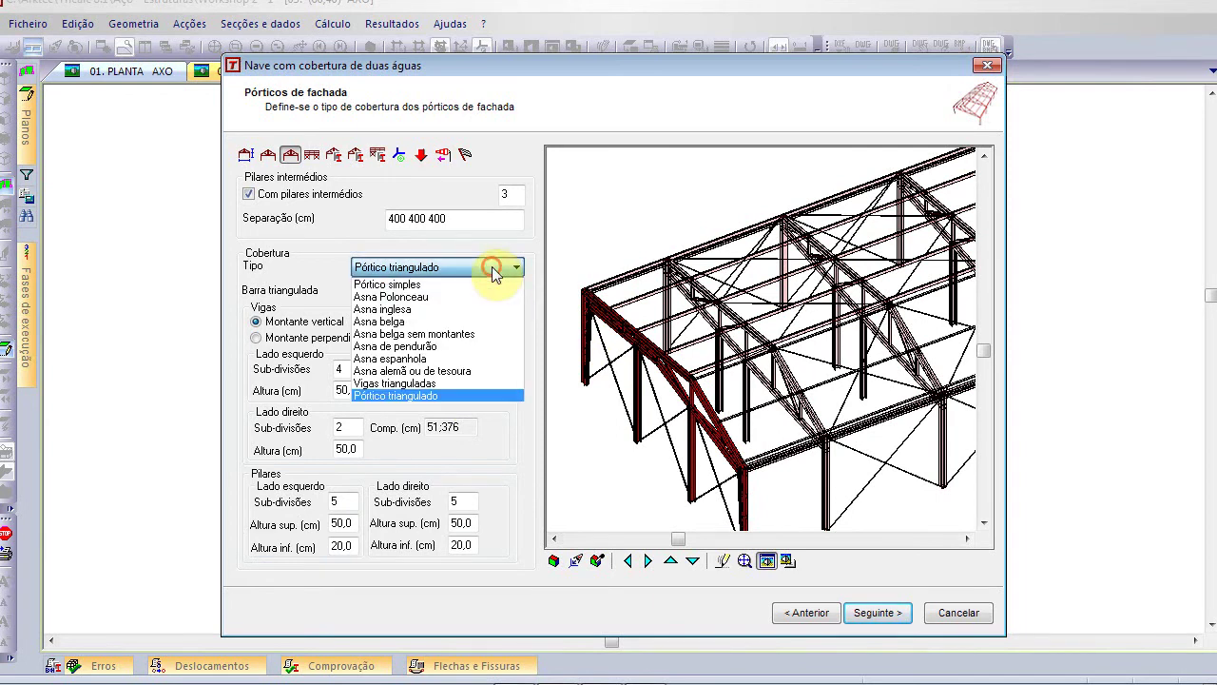
left_click(469, 309)
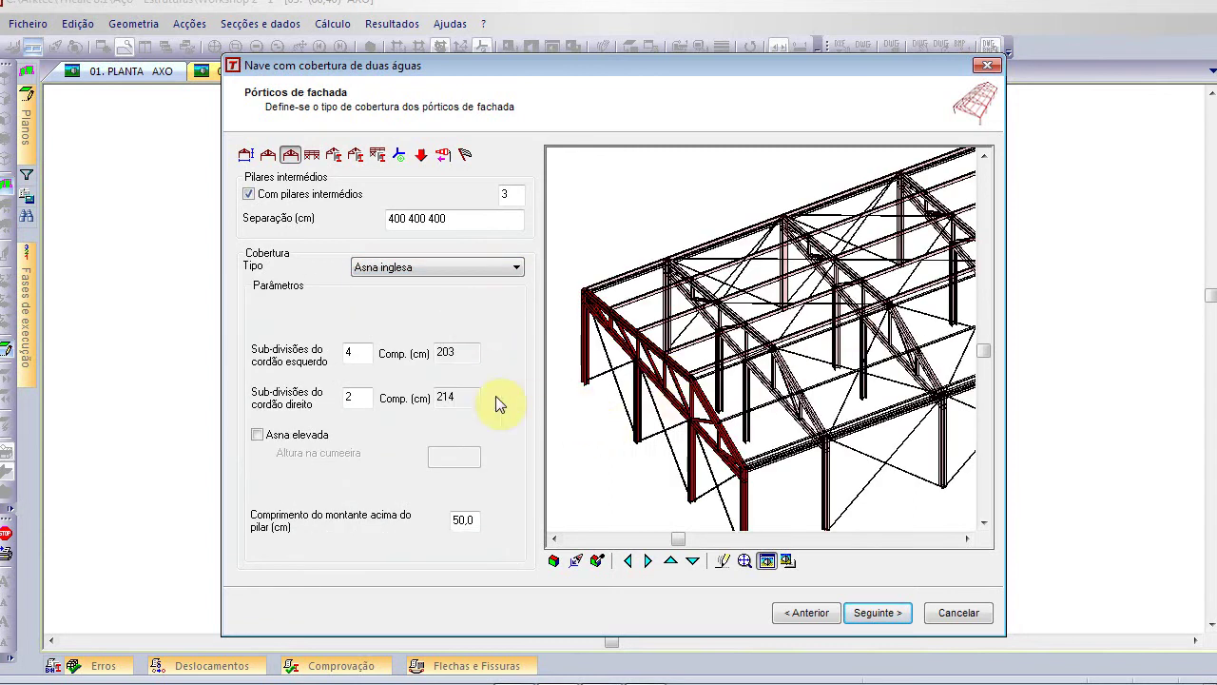
scroll(455, 356, "up", 3)
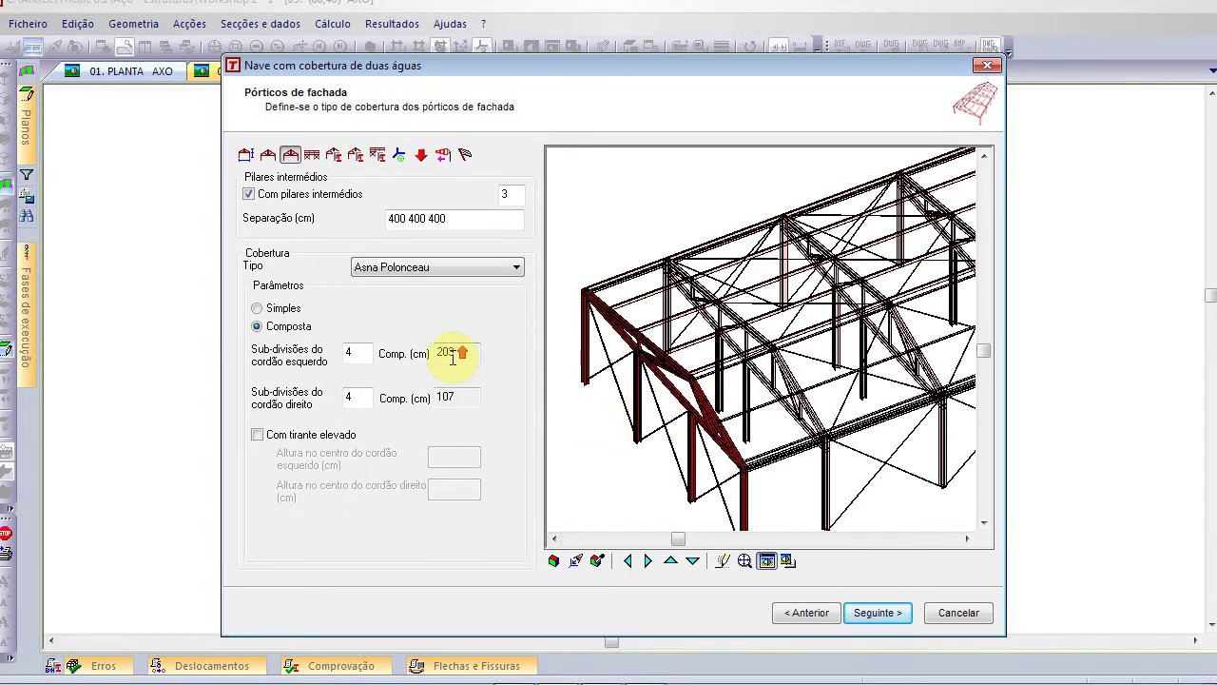
In the purlins and bracing settings, add Vão 3 to the bays braced longitudinally and in the roof
left_click(311, 156)
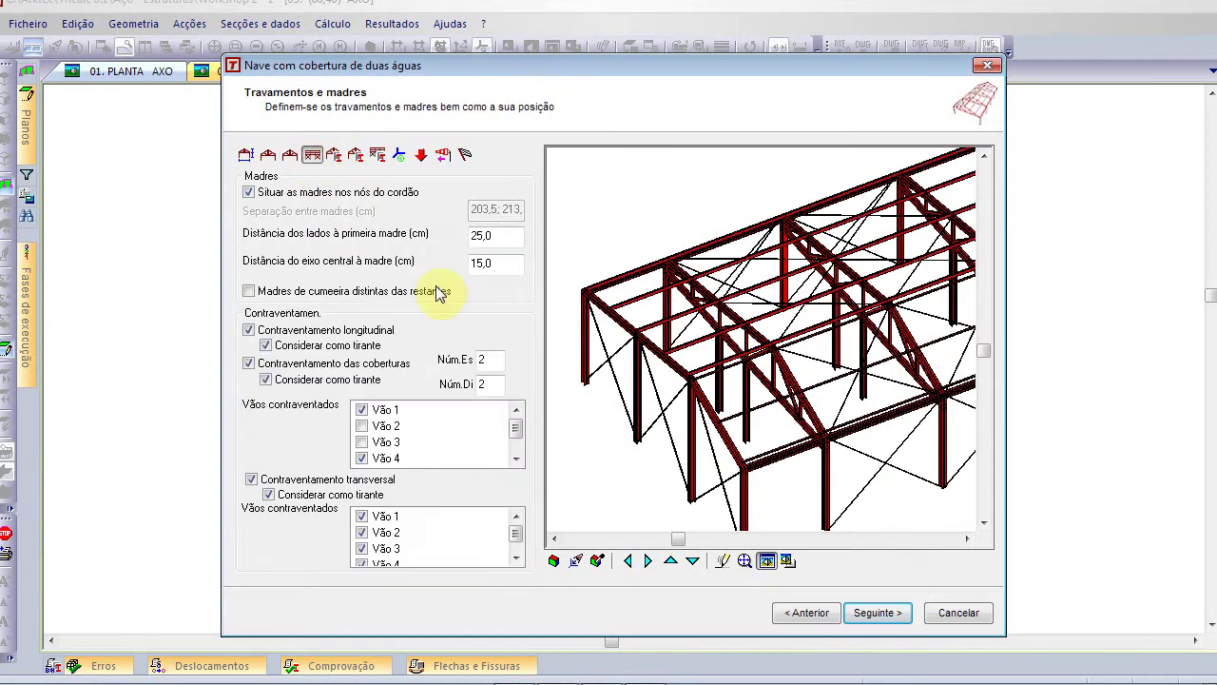
scroll(814, 295, "down", 2)
middle_click_drag(881, 277, 720, 347)
scroll(788, 384, "up", 3)
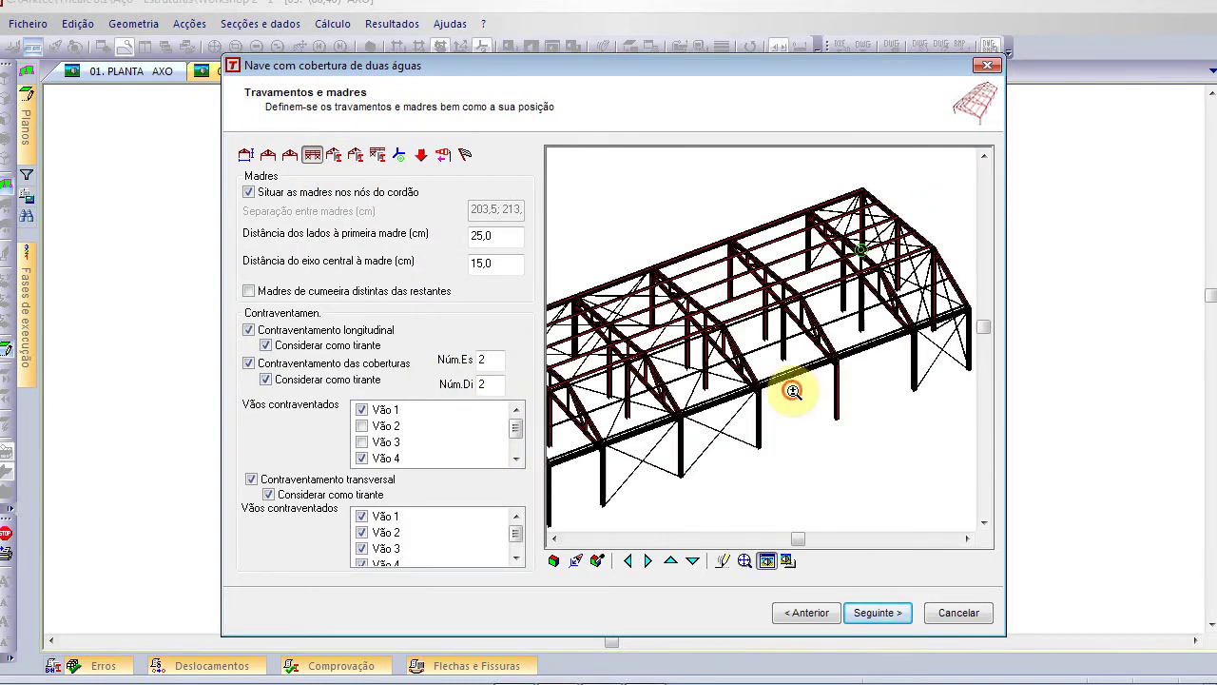
scroll(885, 374, "down", 2)
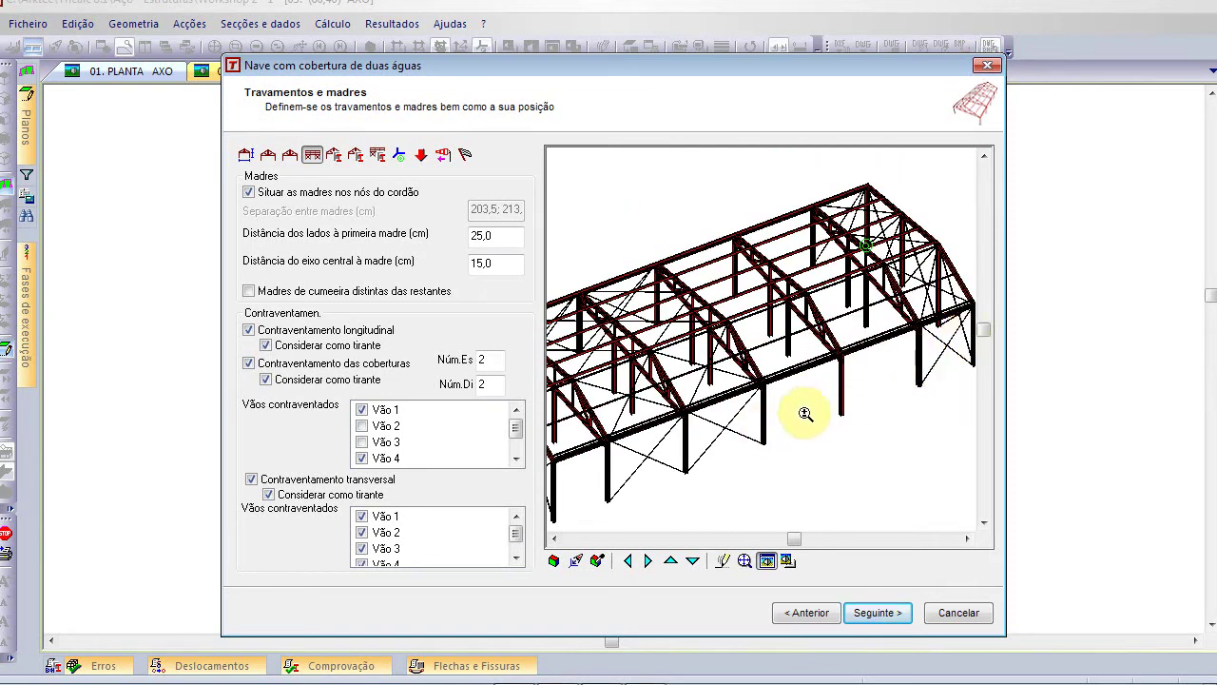
scroll(683, 376, "down", 1)
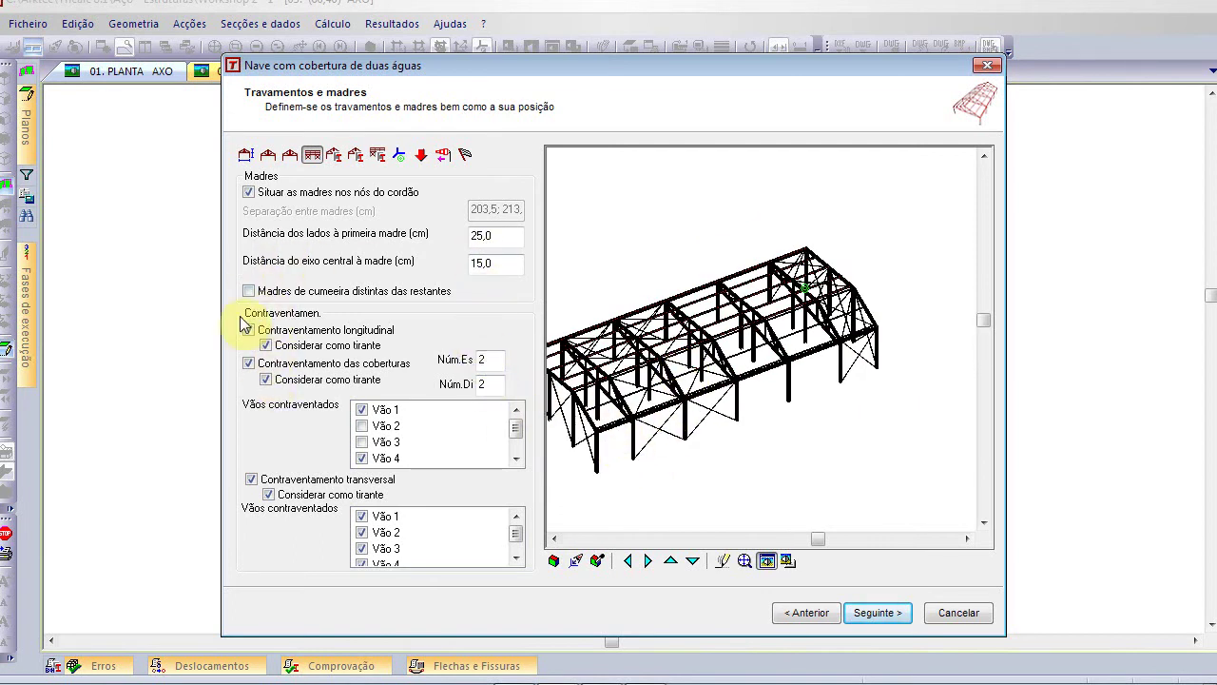
scroll(521, 451, "down", 1)
left_click(362, 442)
left_click(361, 408)
left_click(362, 459)
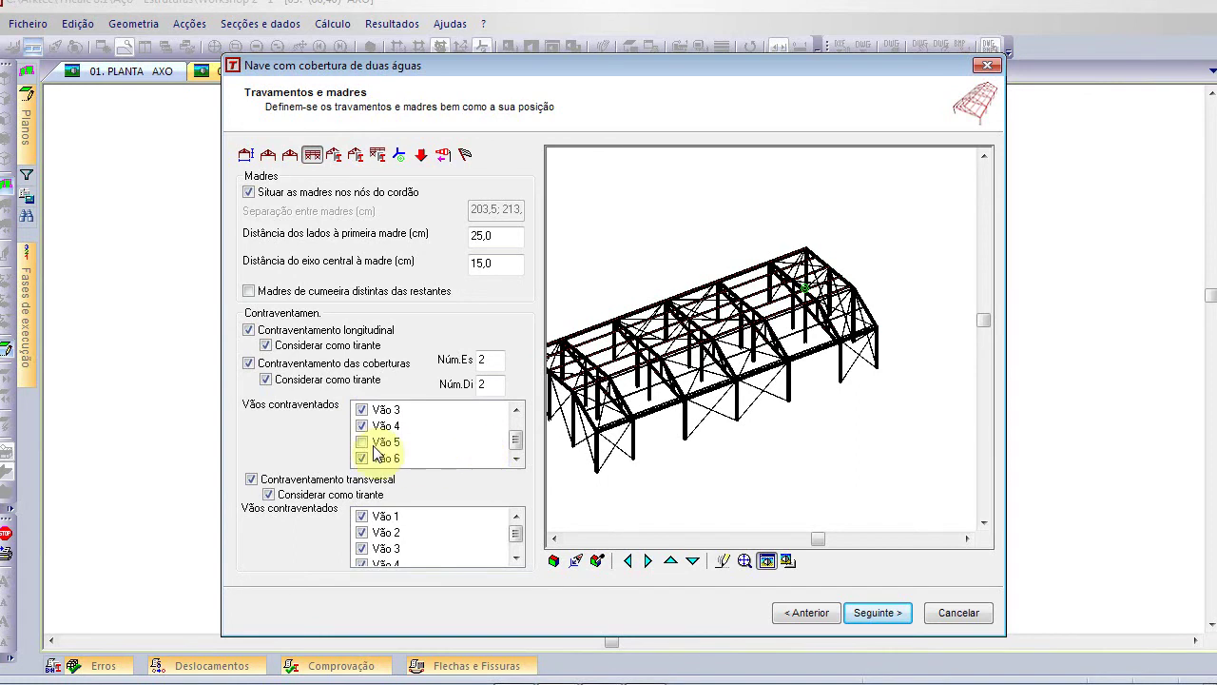
Remove Vão 2 from the bays with transversal bracing and check the bracing in the hall preview
scroll(685, 367, "up", 4)
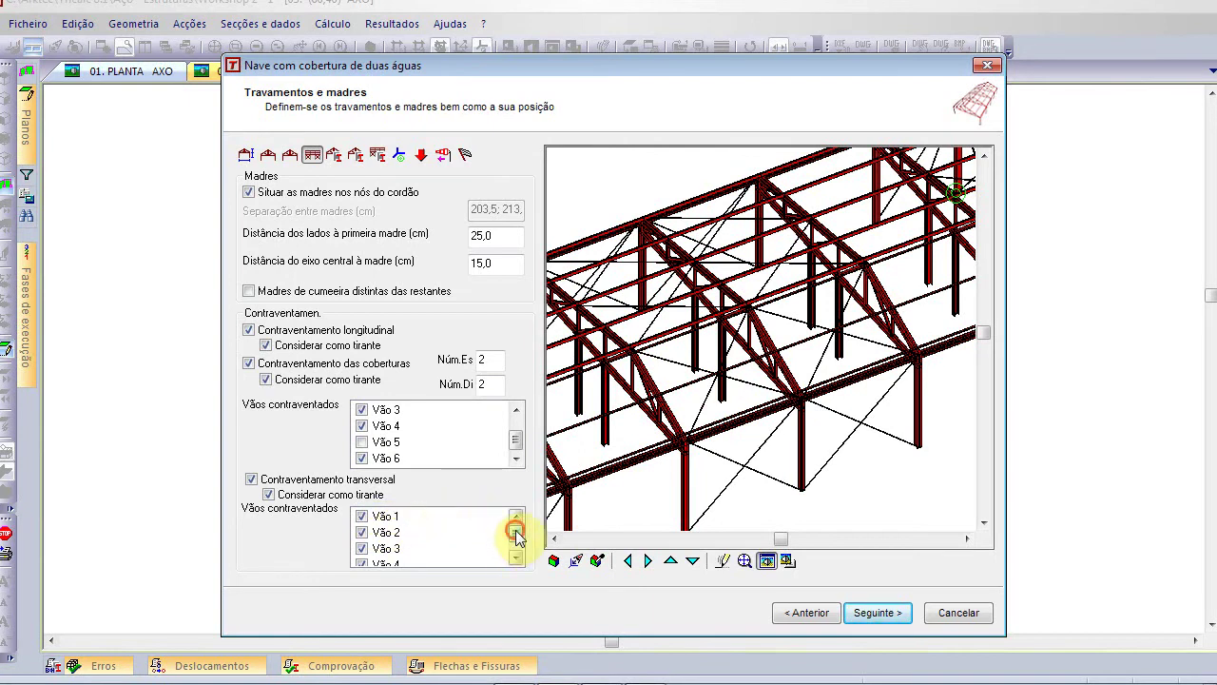
left_click_drag(516, 544, 513, 519)
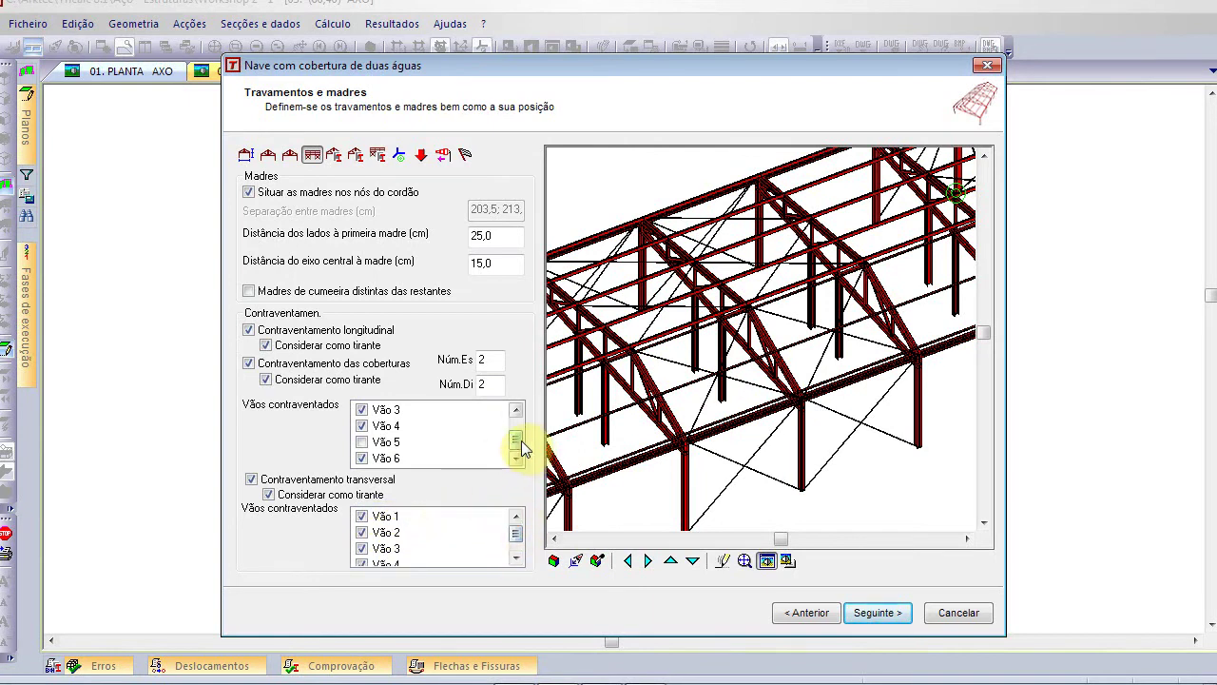
middle_click_drag(652, 356, 896, 305)
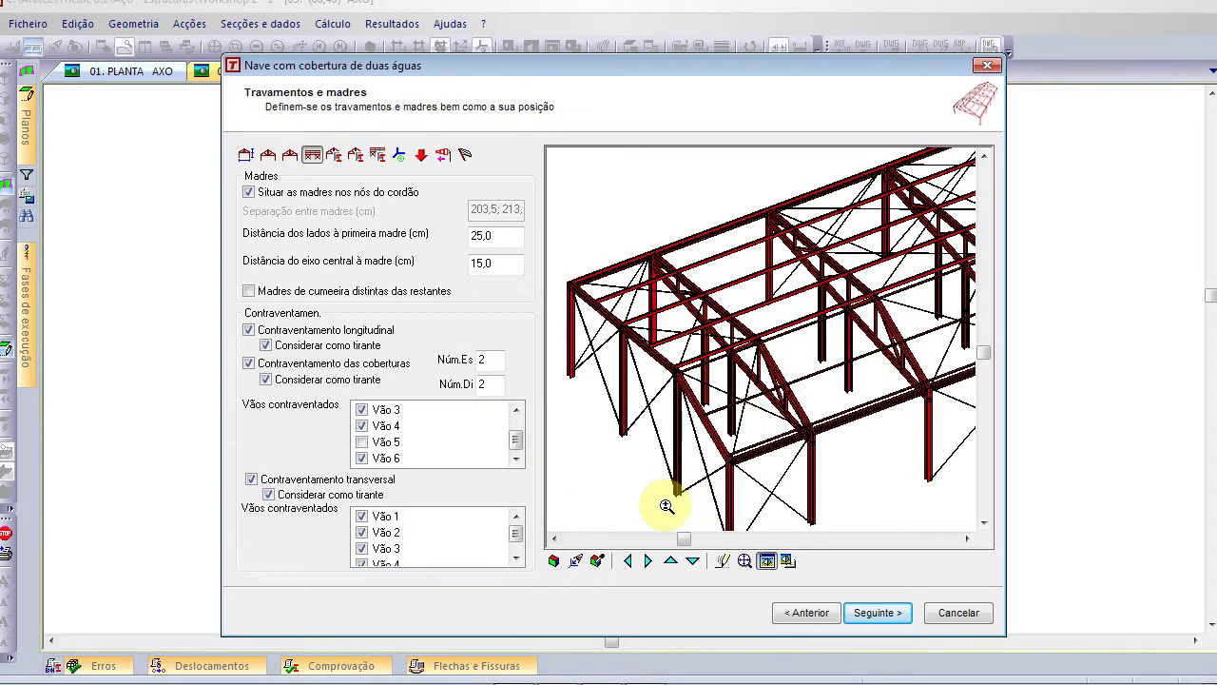
mouse_move(516, 535)
left_mouse_down()
mouse_move(522, 544)
mouse_move(523, 532)
left_mouse_up()
left_click(361, 549)
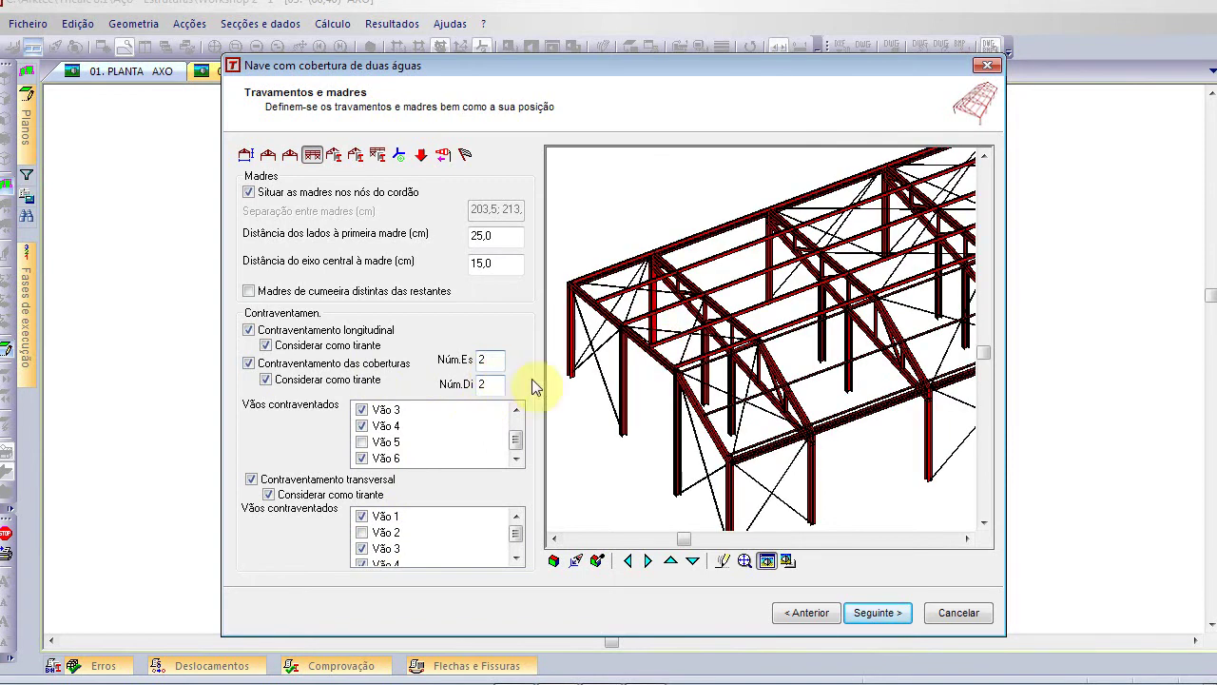
Inspect the roof bracing in the hall preview, try Núm.Es at 1, and restore it to 2
scroll(864, 229, "up", 1)
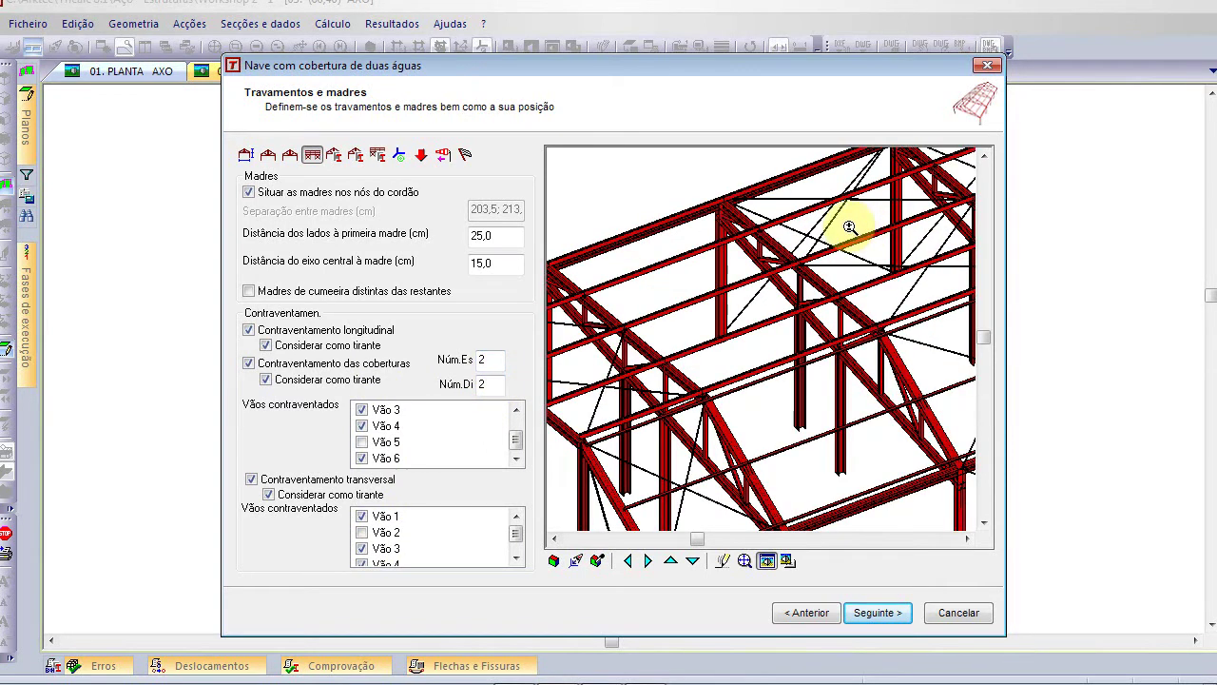
scroll(737, 274, "down", 1)
middle_click_drag(809, 261, 829, 280)
scroll(769, 304, "down", 3)
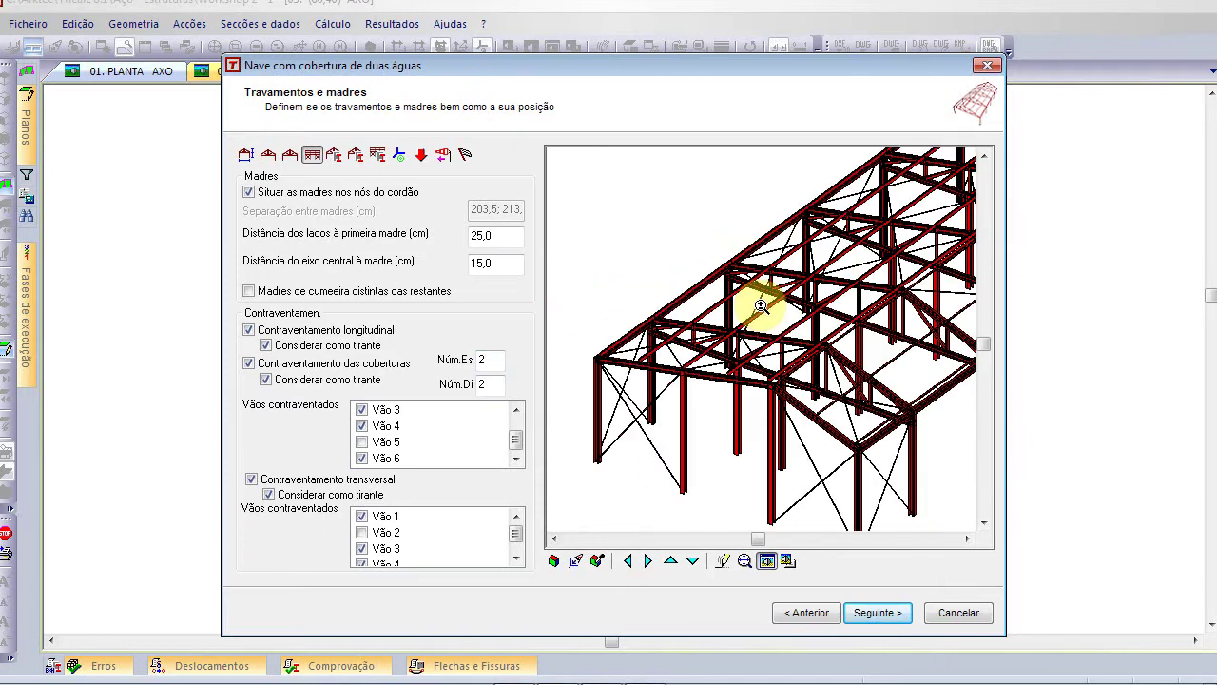
scroll(766, 329, "down", 3)
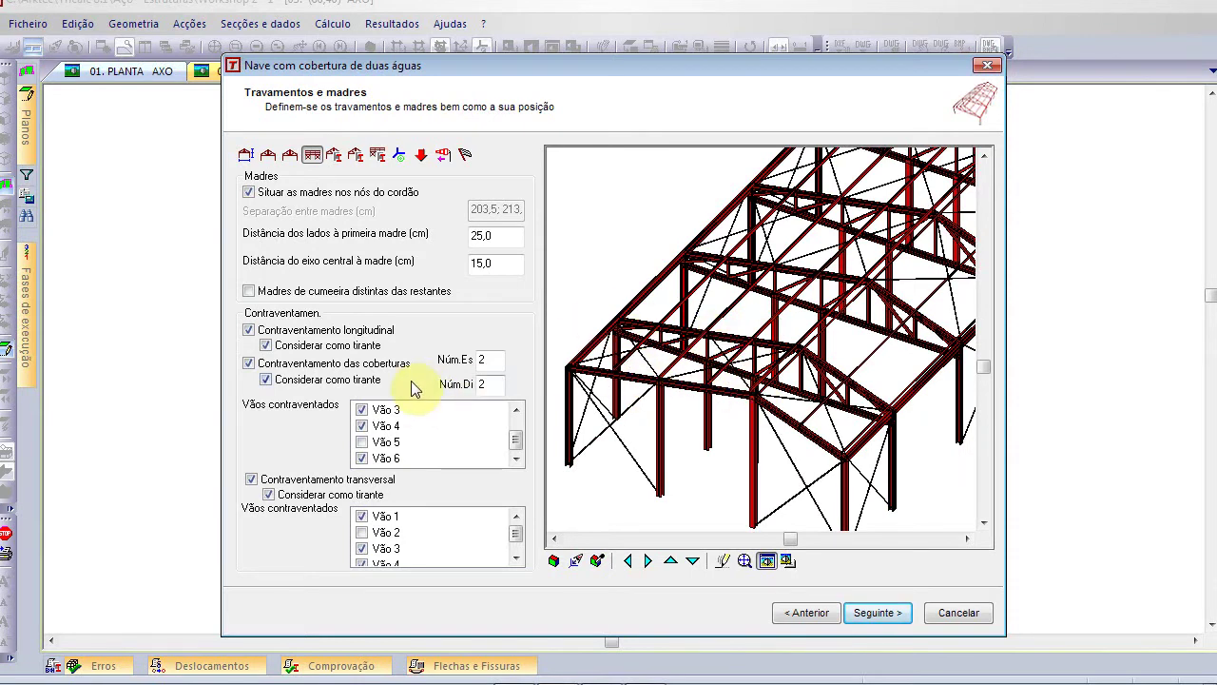
double_click(482, 359)
type("1")
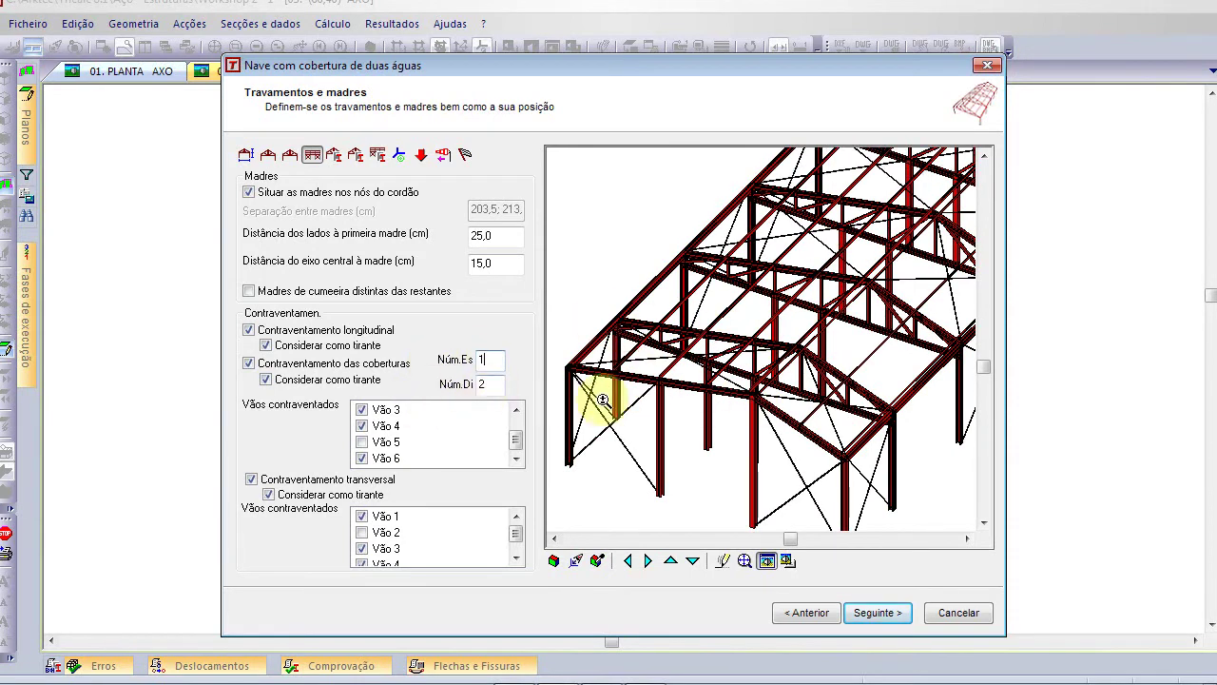
double_click(490, 359)
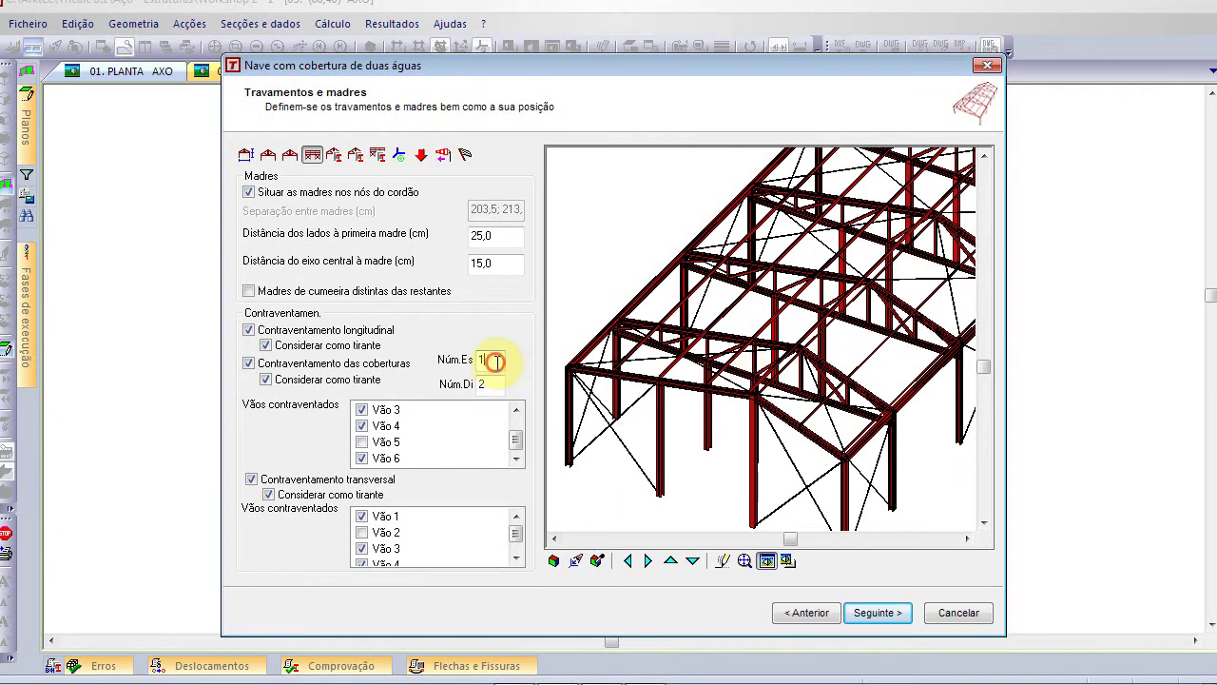
type("2")
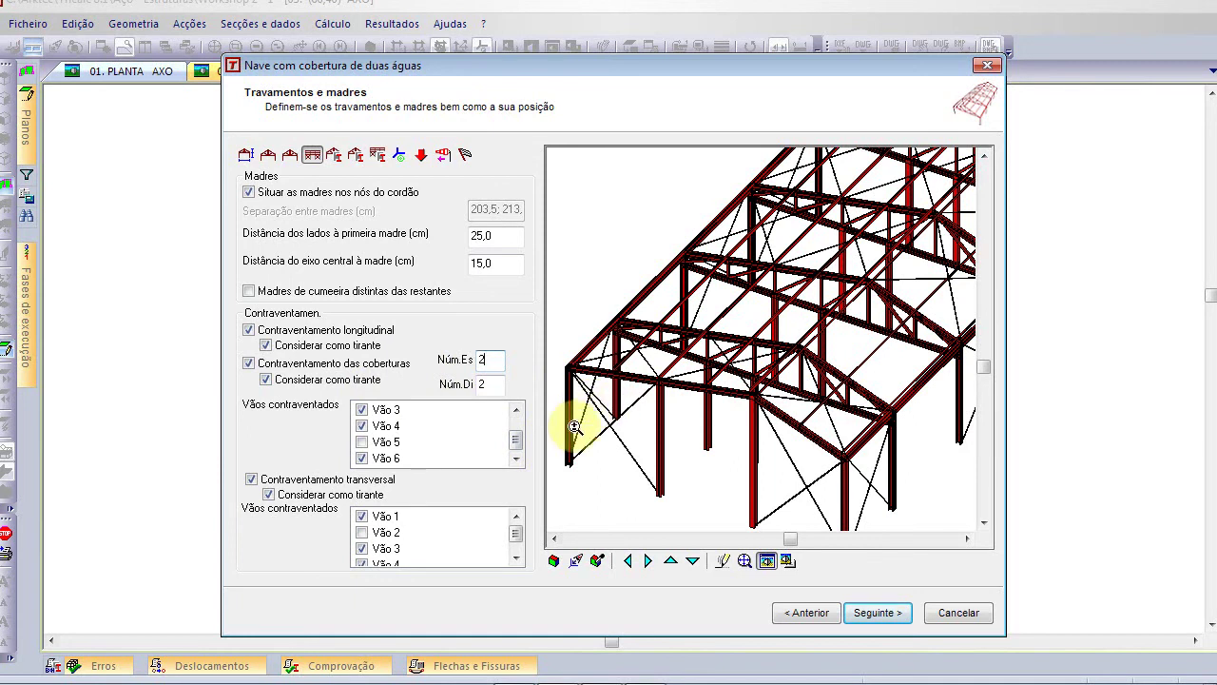
Open the profile library for the central frames' pillars and browse the NBE EA 95 cold-formed series, including _2UF and _4CF_50
left_click(335, 156)
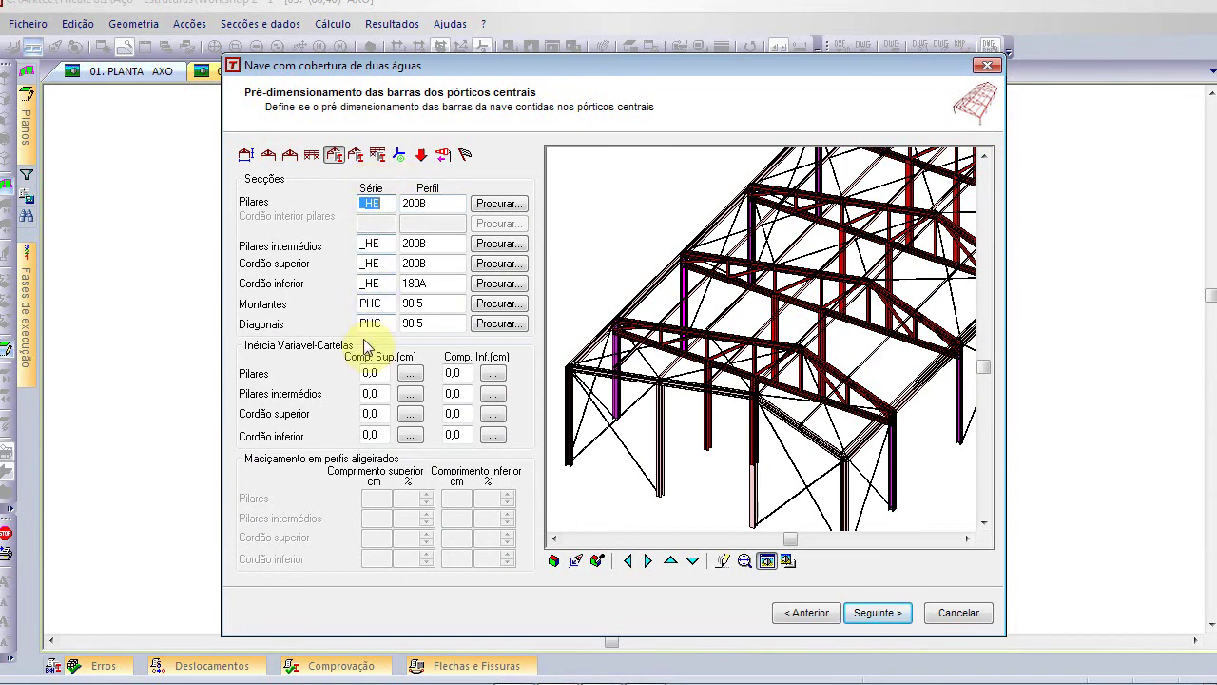
left_click(513, 205)
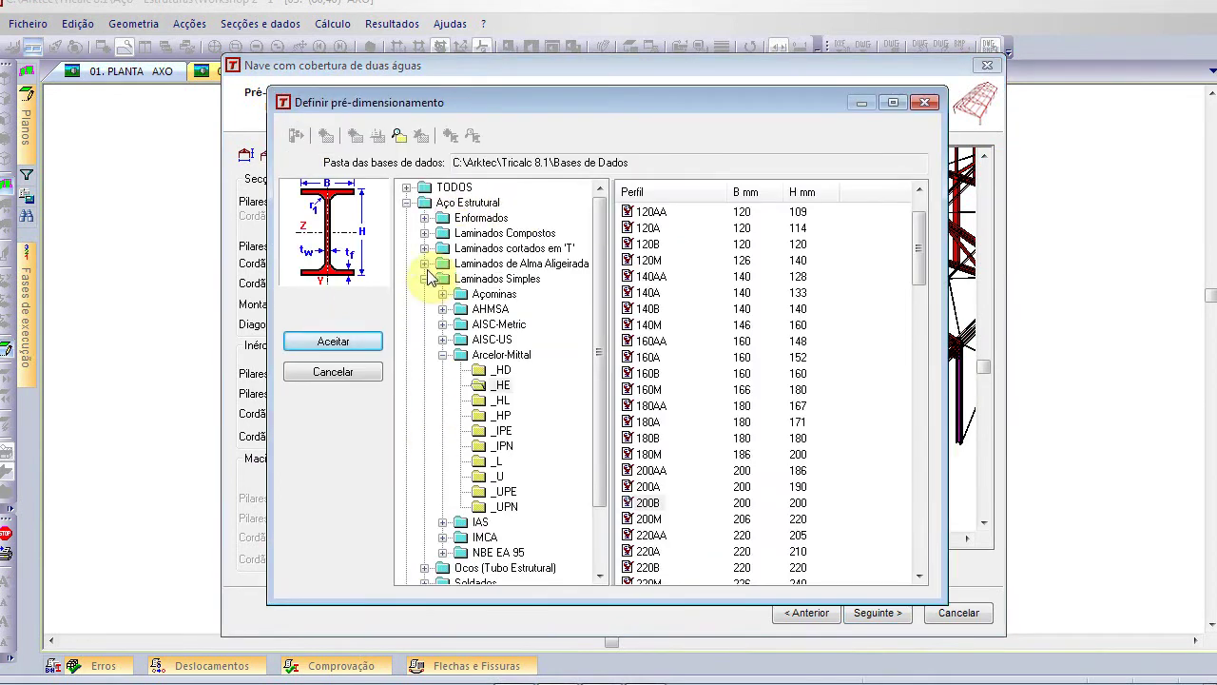
left_click(424, 218)
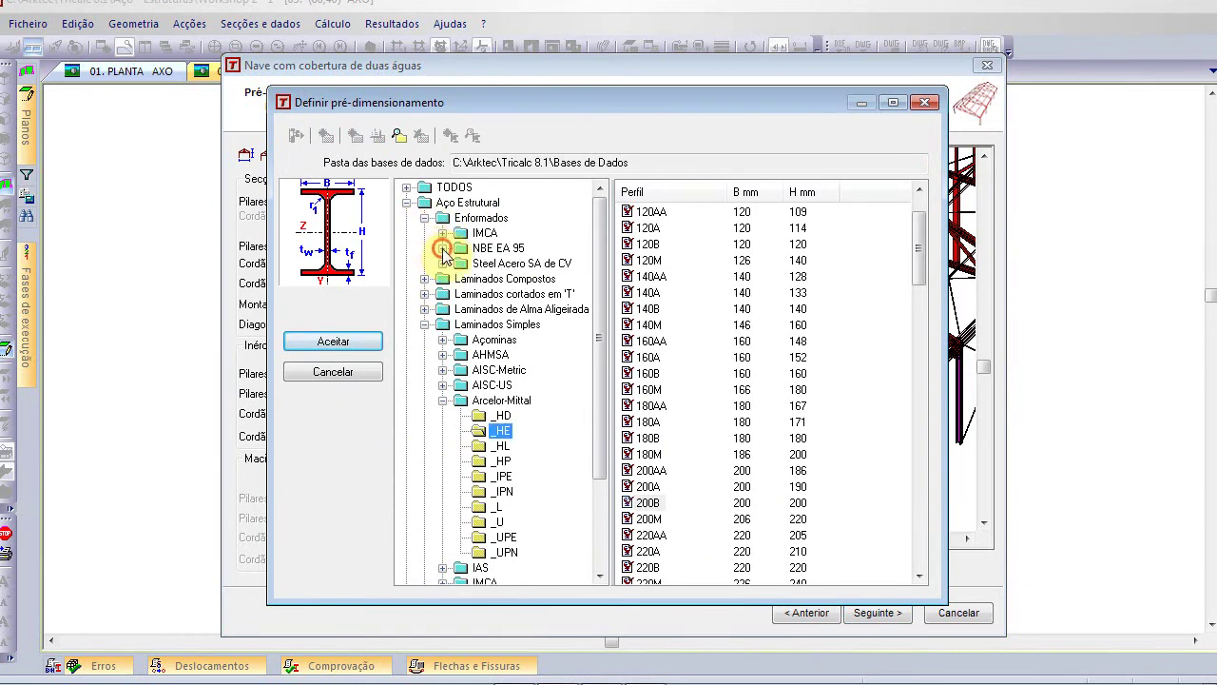
left_click(442, 248)
left_click(499, 263)
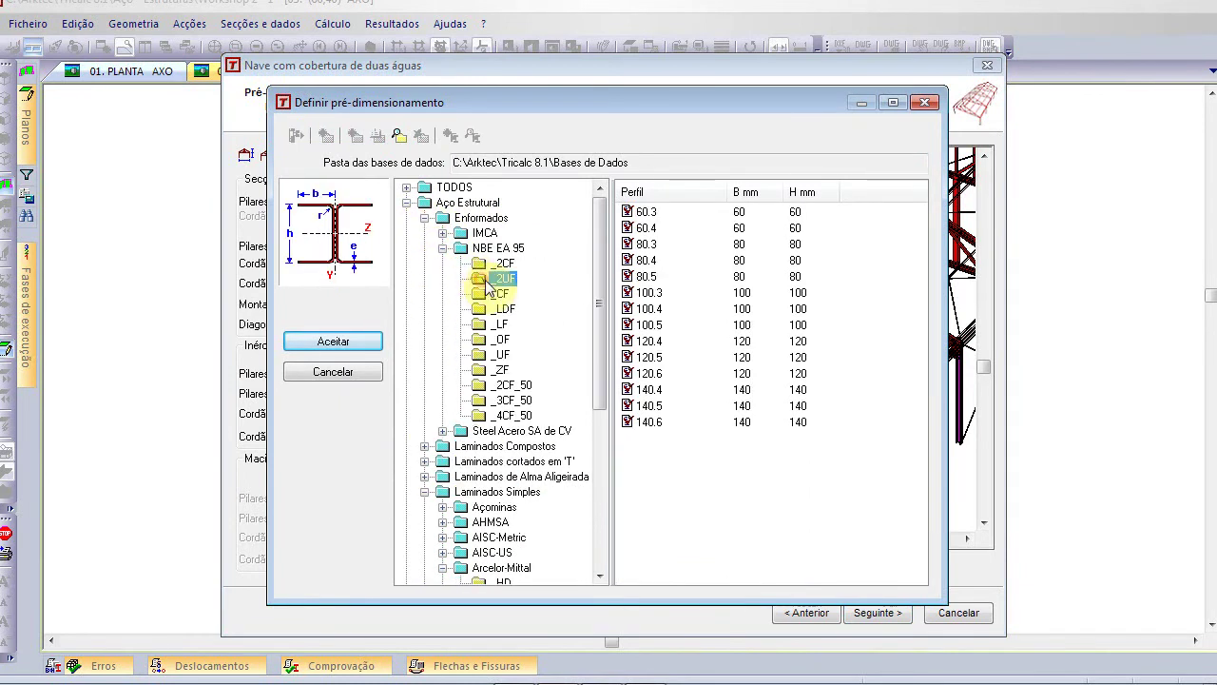
left_click(496, 276)
left_click(511, 385)
left_click(514, 400)
left_click(517, 416)
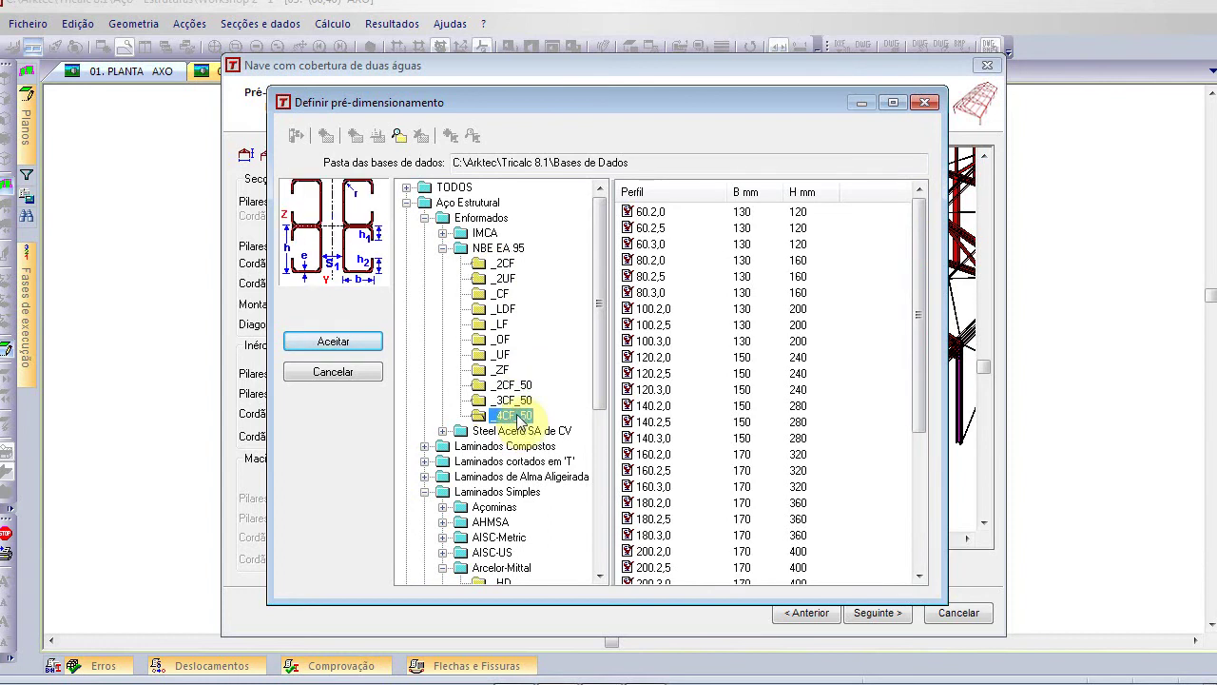
Examine the _OF cold-formed series of NBE EA 95 and its profiles, such as 40.2,5
left_click(501, 355)
left_click(501, 340)
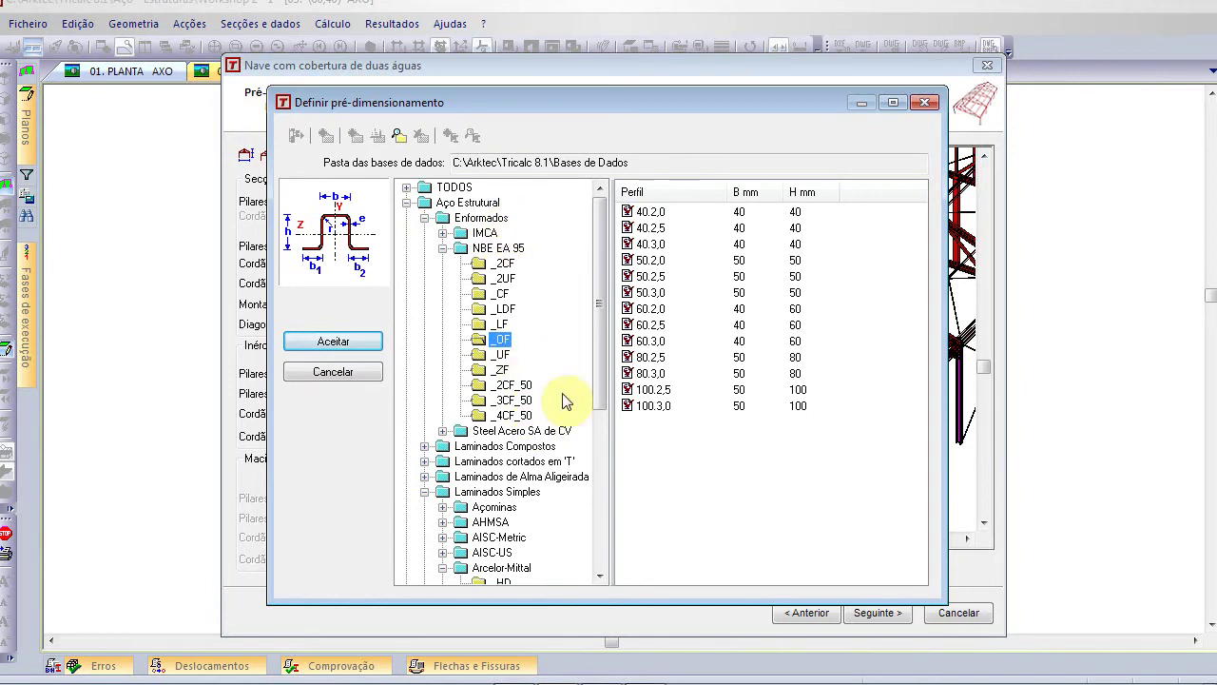
left_click_drag(603, 302, 603, 325)
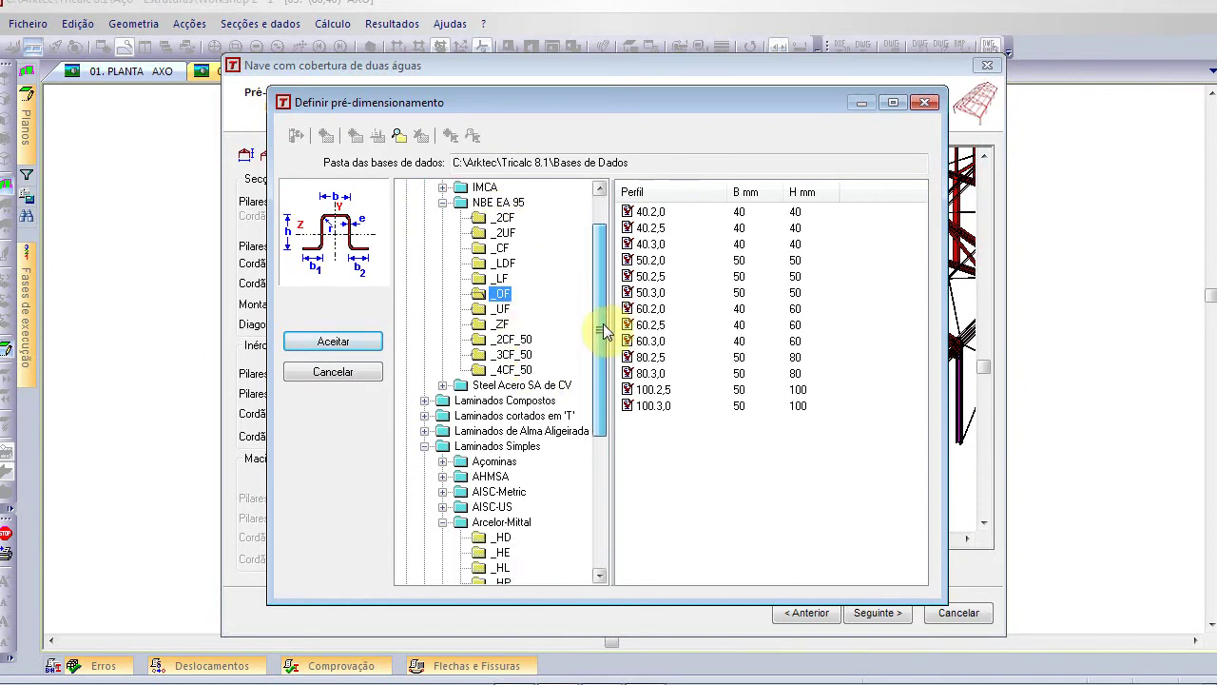
left_click(601, 324)
left_click(649, 229)
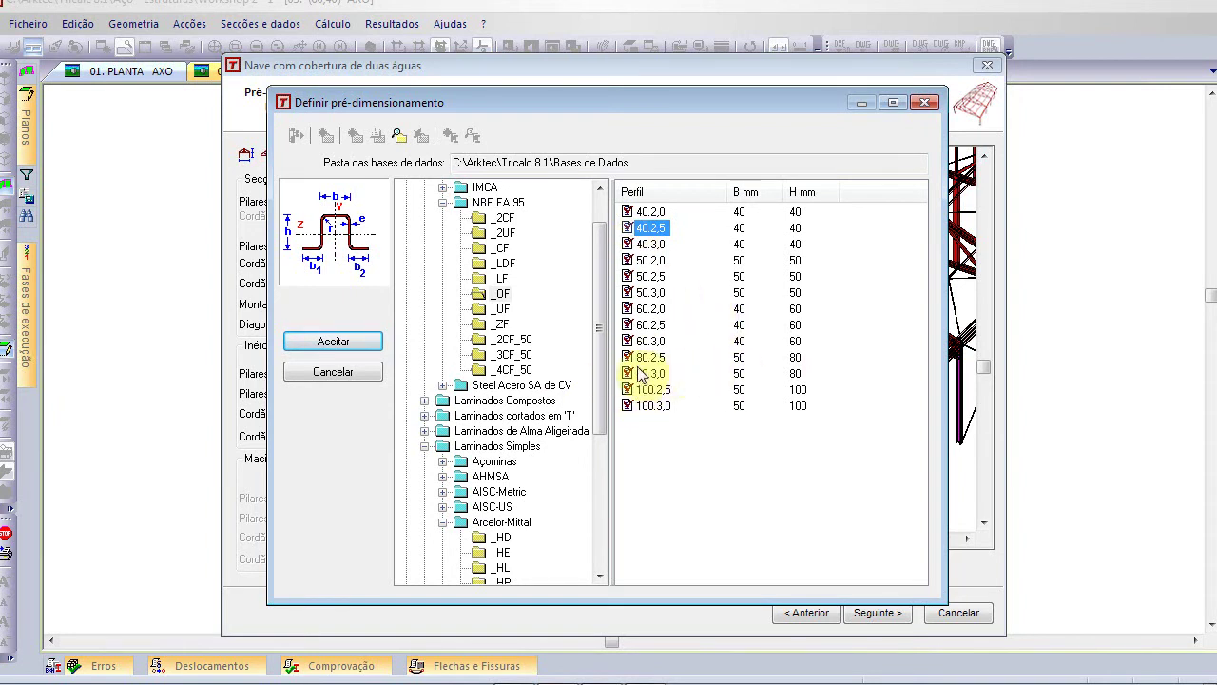
left_click(442, 202)
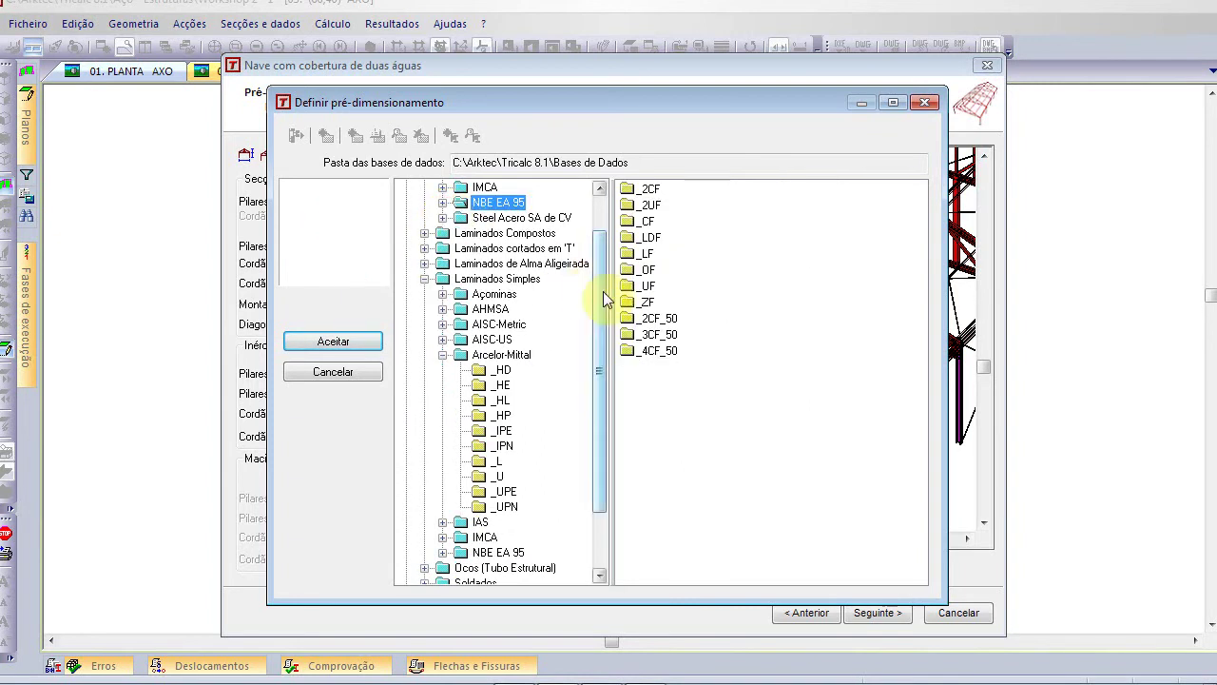
Browse the simple rolled profiles of Açominas and AISC-US, including the AM_U, C_ and MC_ series
scroll(597, 280, "up", 1)
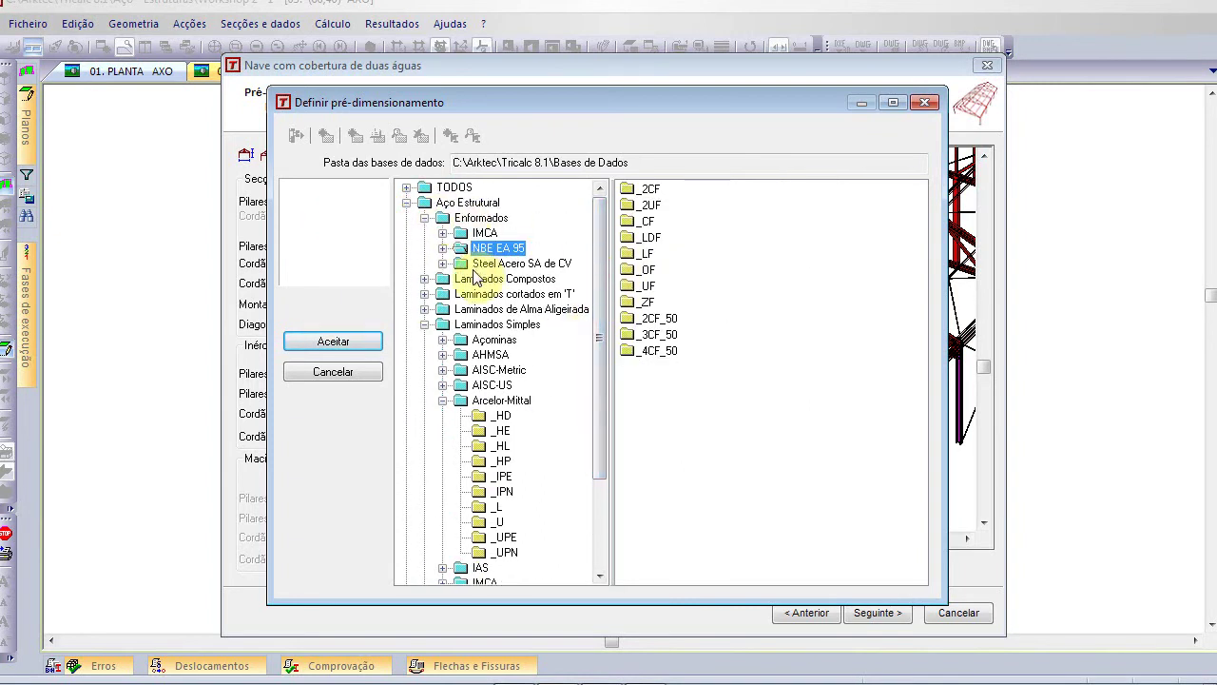
left_click(442, 339)
left_click(494, 340)
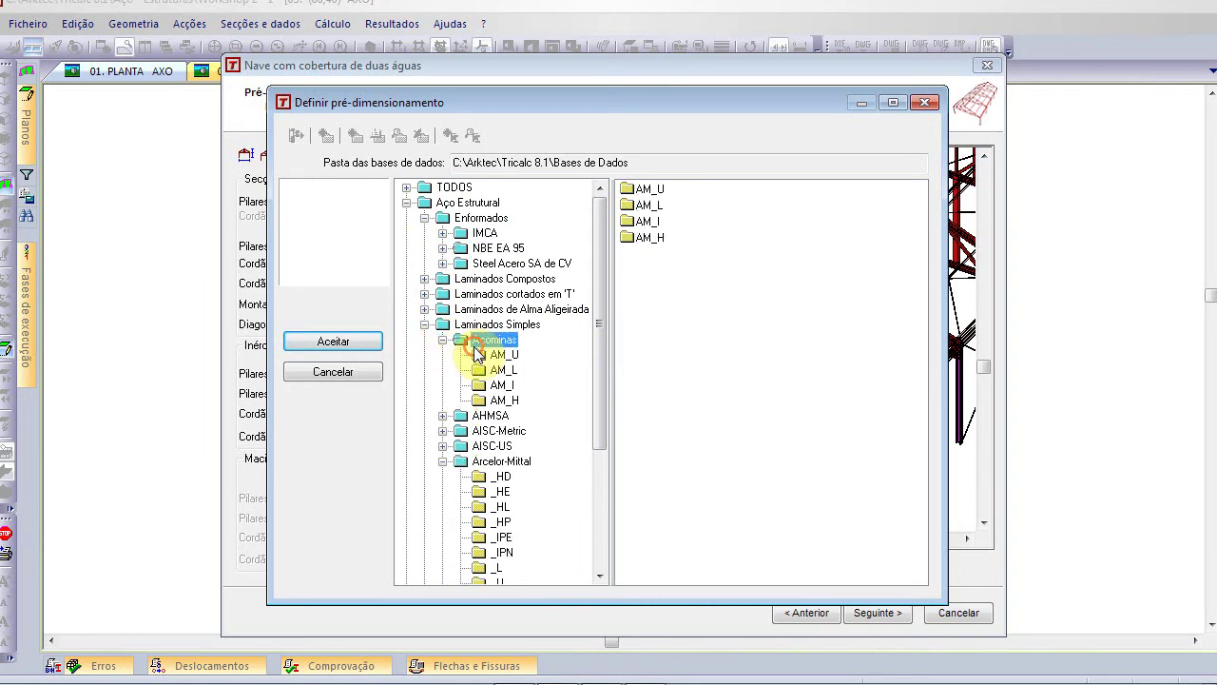
left_click(502, 370)
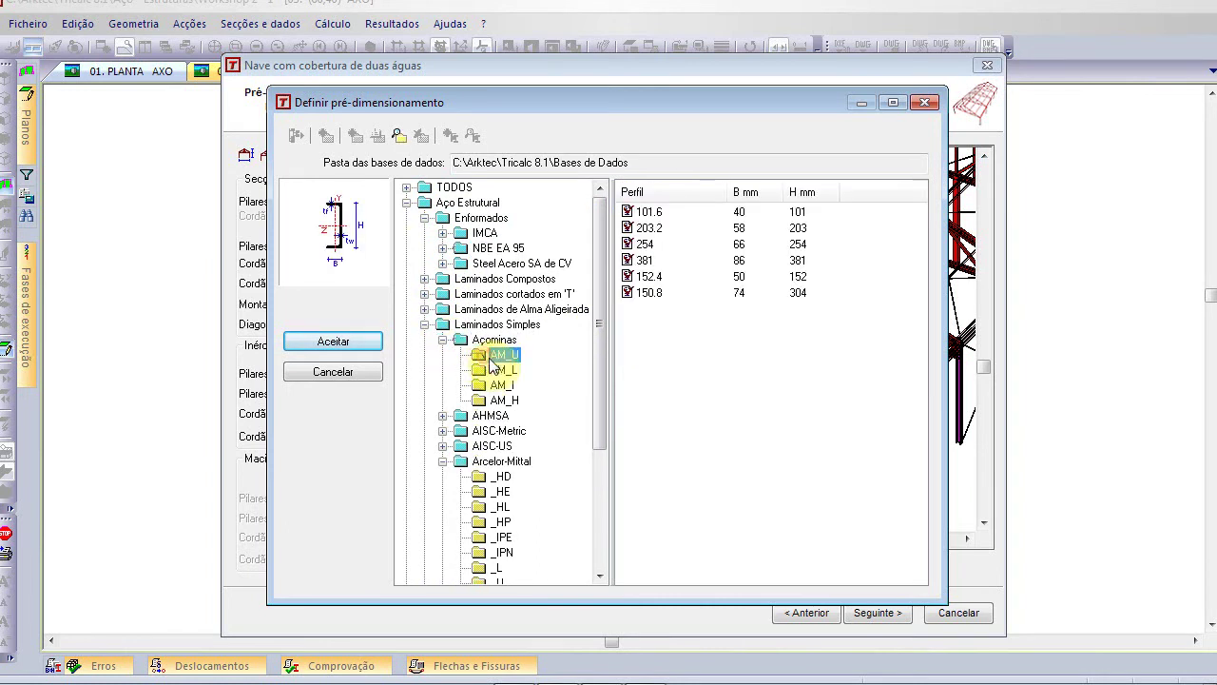
left_click(442, 446)
left_click(495, 461)
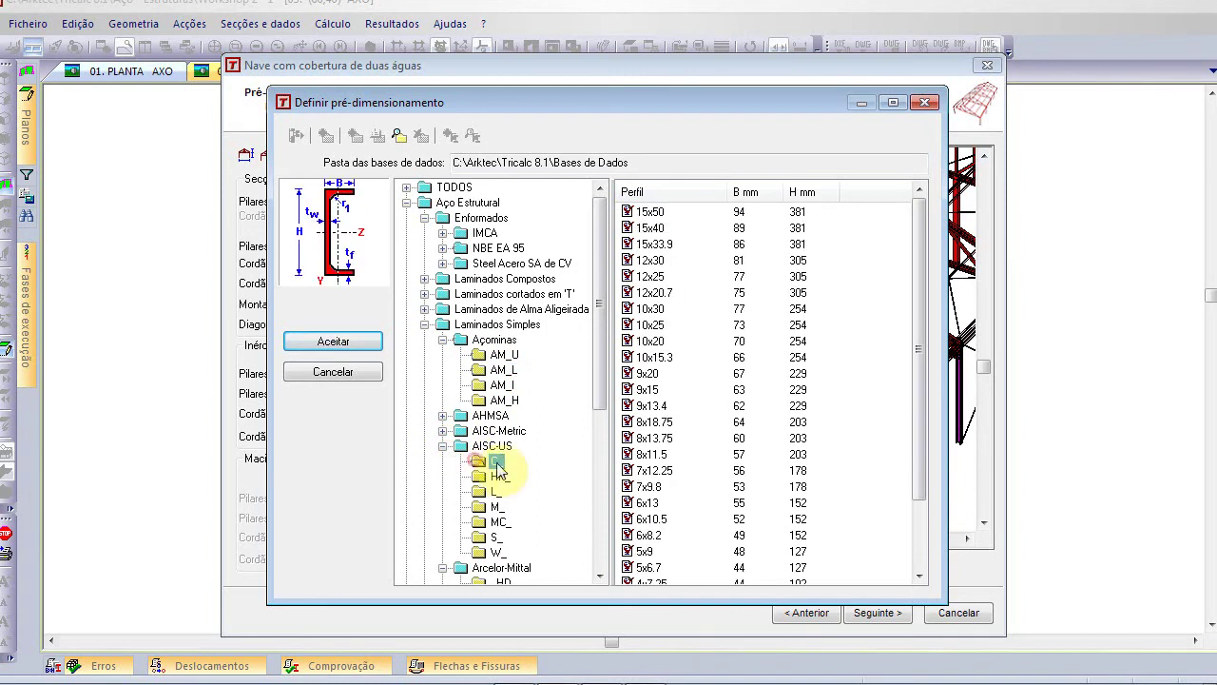
left_click(495, 507)
left_click(494, 522)
left_click_drag(599, 352, 596, 516)
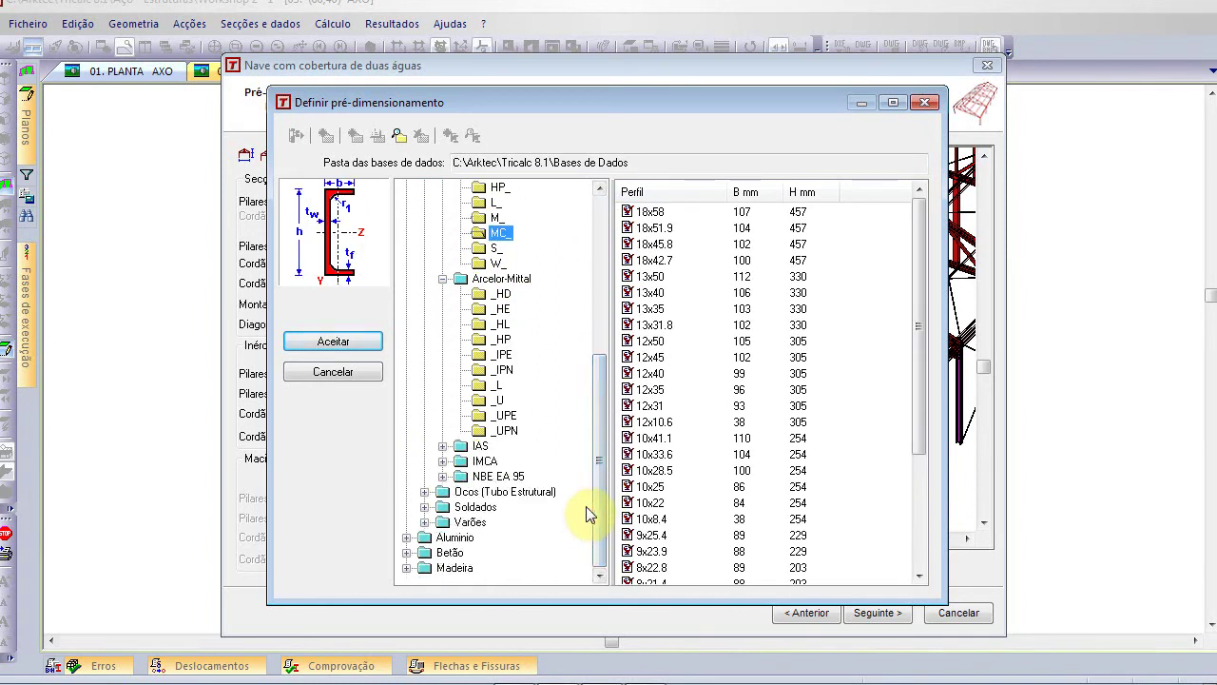
scroll(599, 497, "up", 7)
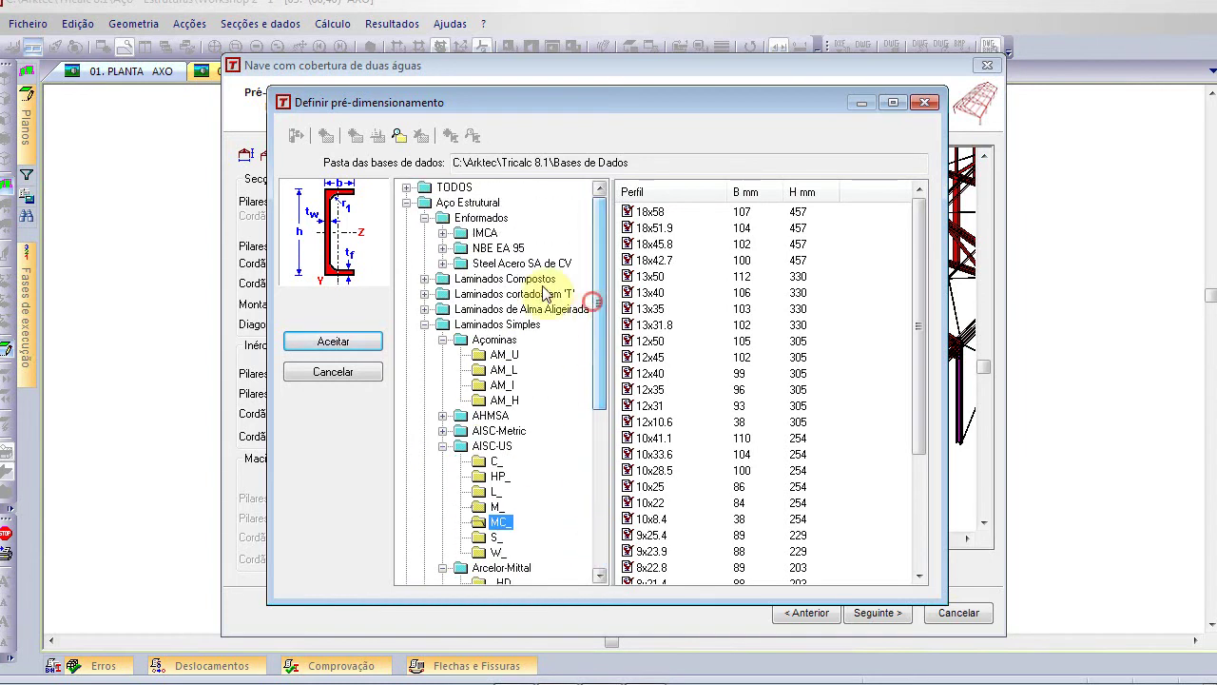
left_click(425, 326)
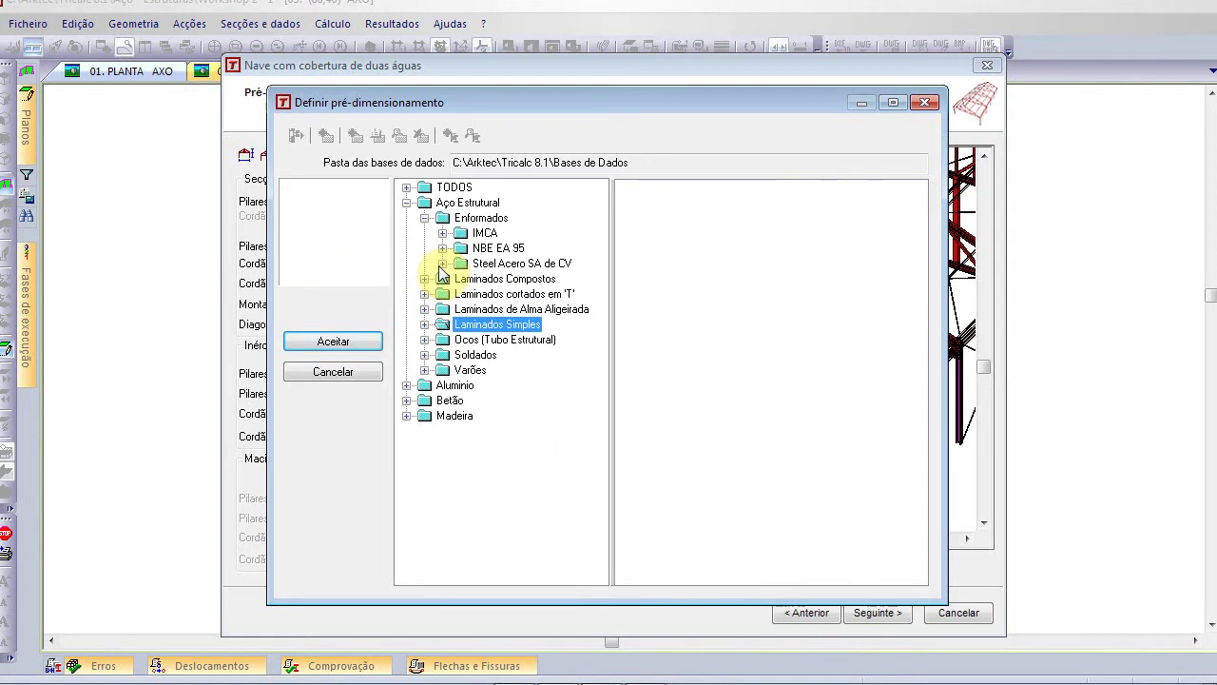
Browse the simple rolled profile families, including the Arcelor-Mittal series, and collapse the expanded Laminados Simples groups
left_click(425, 324)
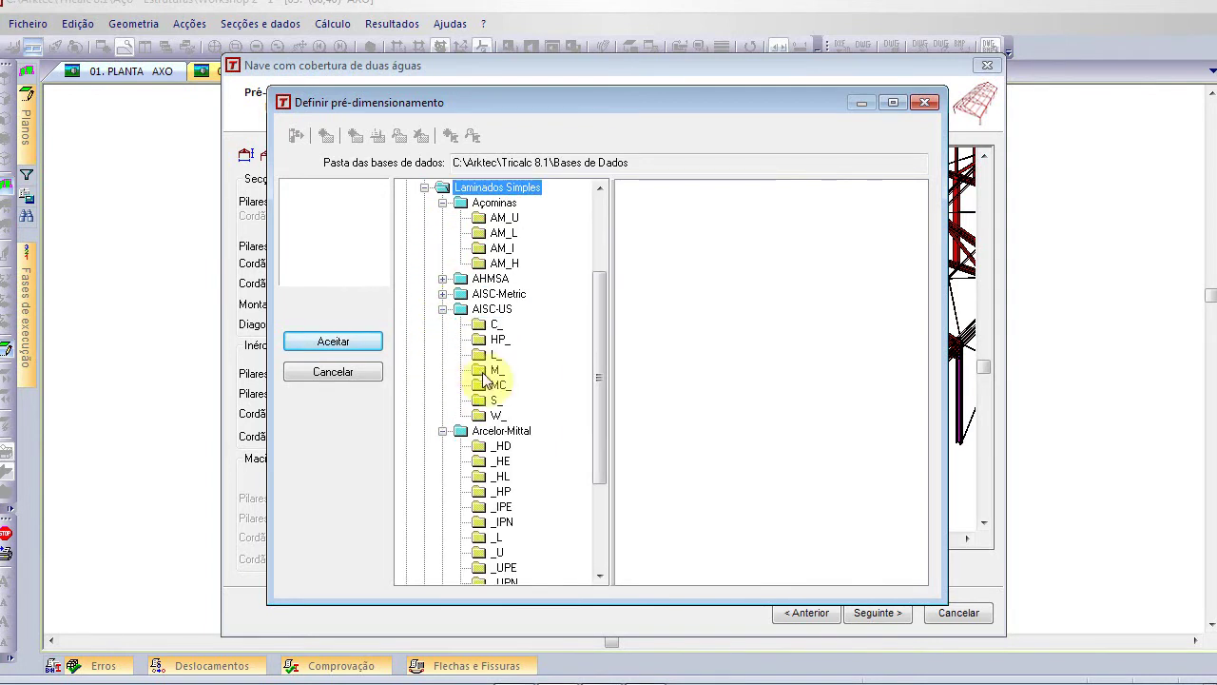
left_click(443, 309)
left_click(461, 324)
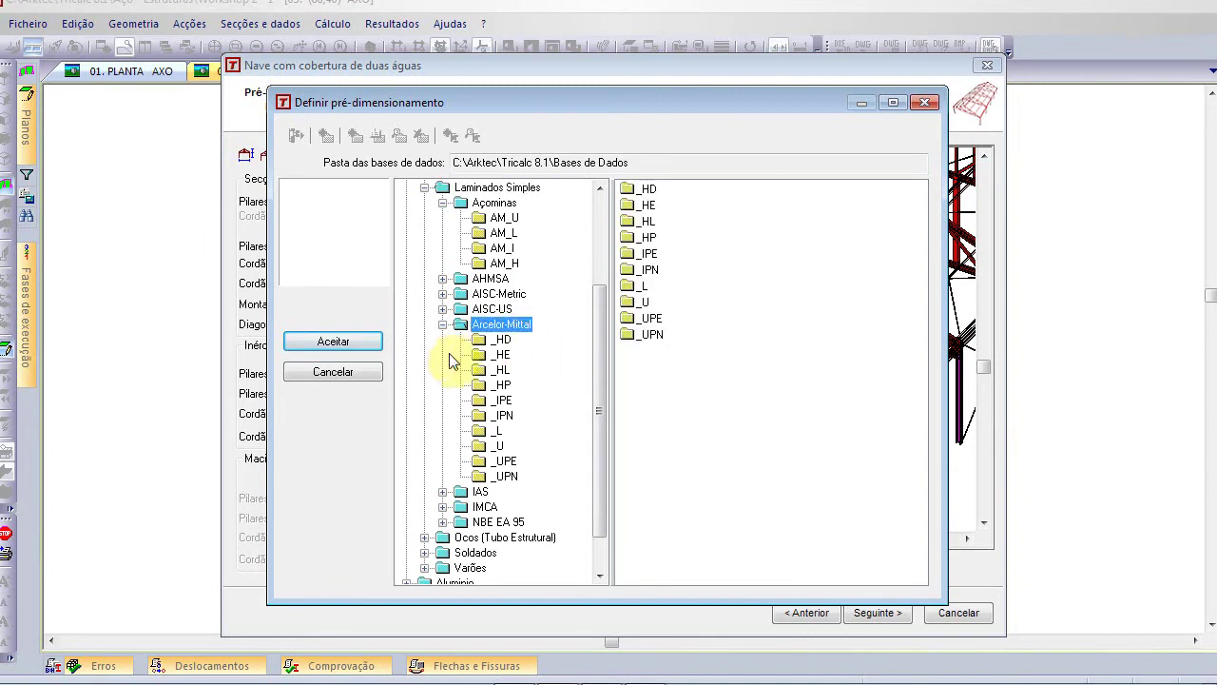
left_click(442, 324)
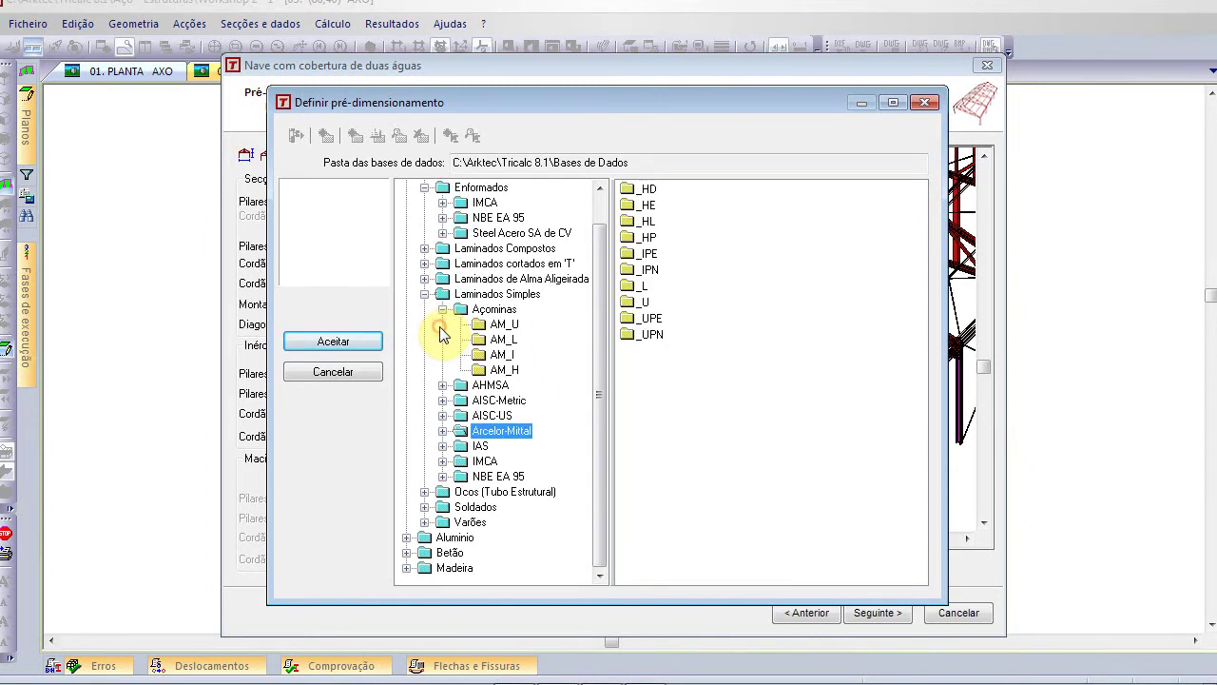
left_click(442, 309)
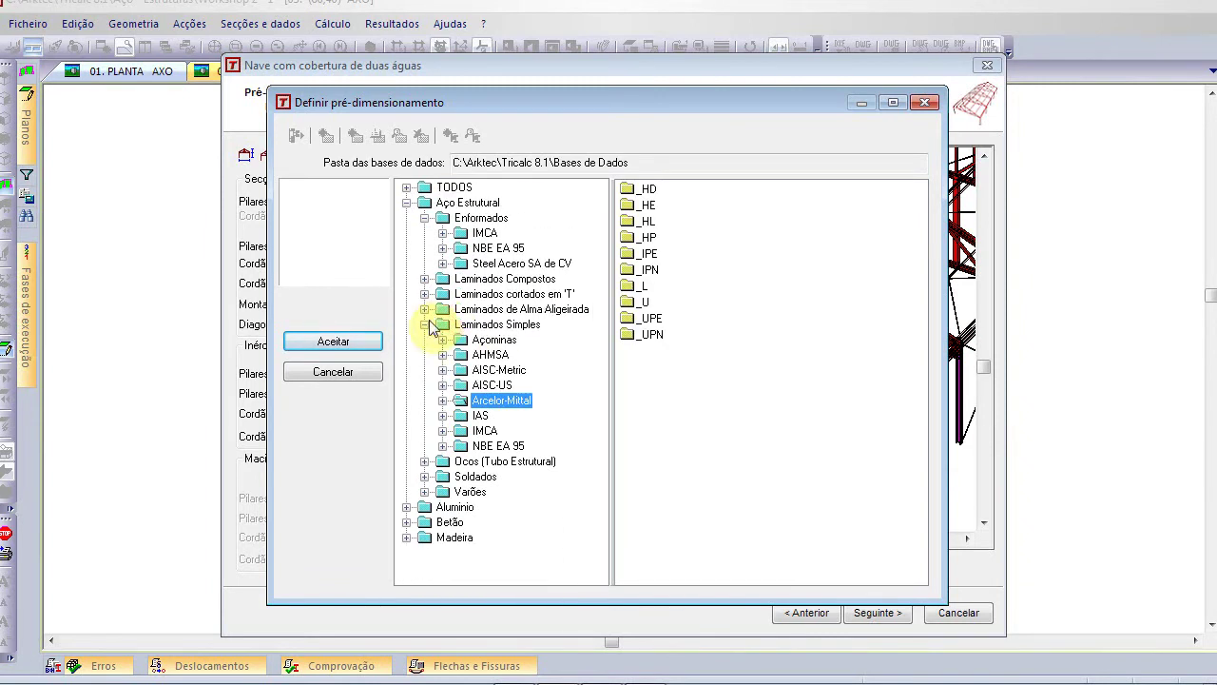
left_click(425, 324)
Browse the Arcelor-Mittal lightened-web series, including IPE_C, HE_C, HL_C, HE_H and IPE_O, and leave the profile library without choosing a section
left_click(425, 309)
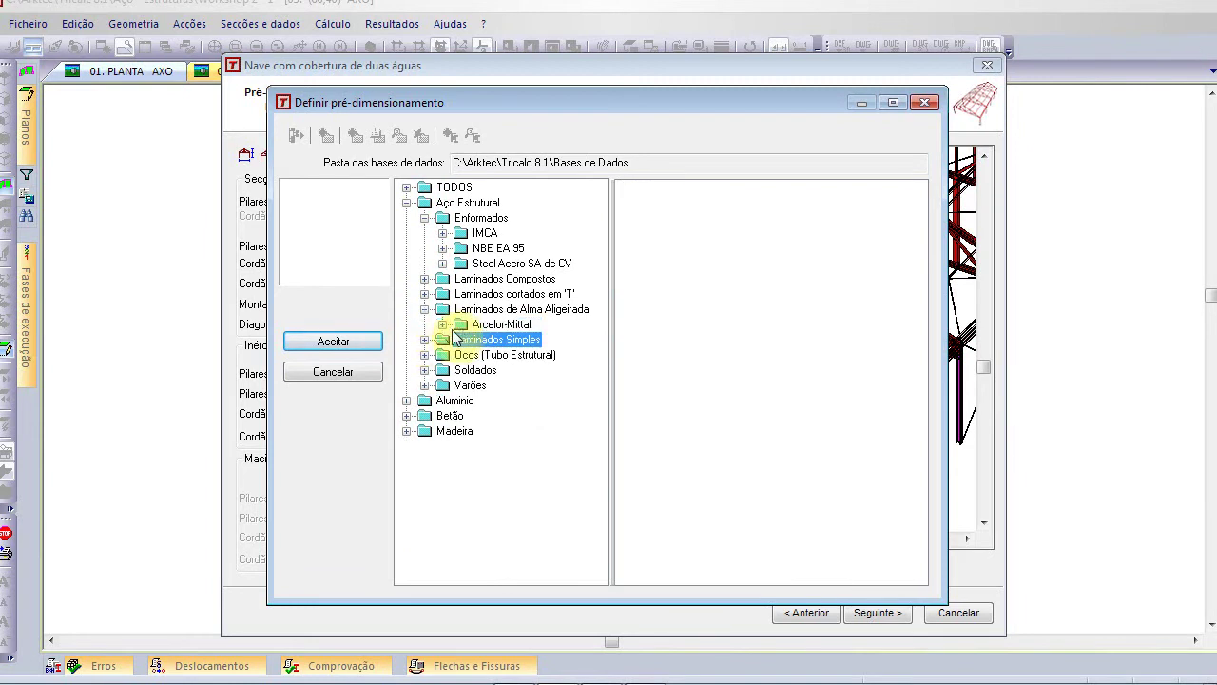
left_click(442, 325)
left_click(504, 339)
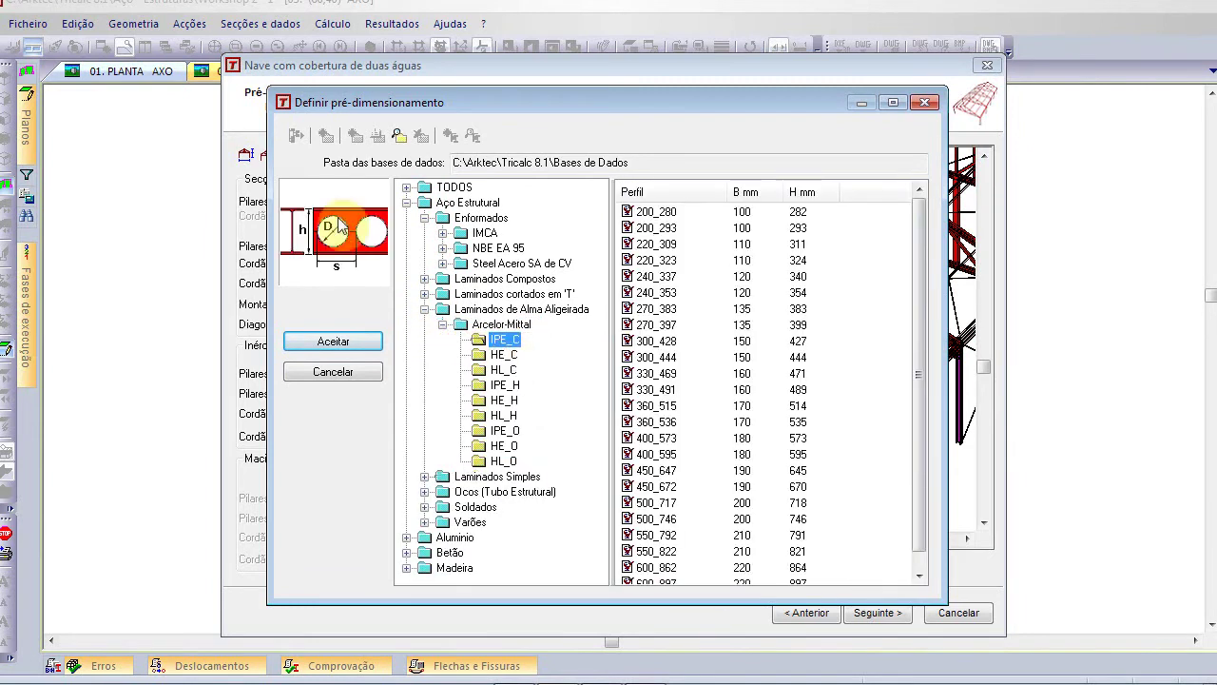
left_click(504, 355)
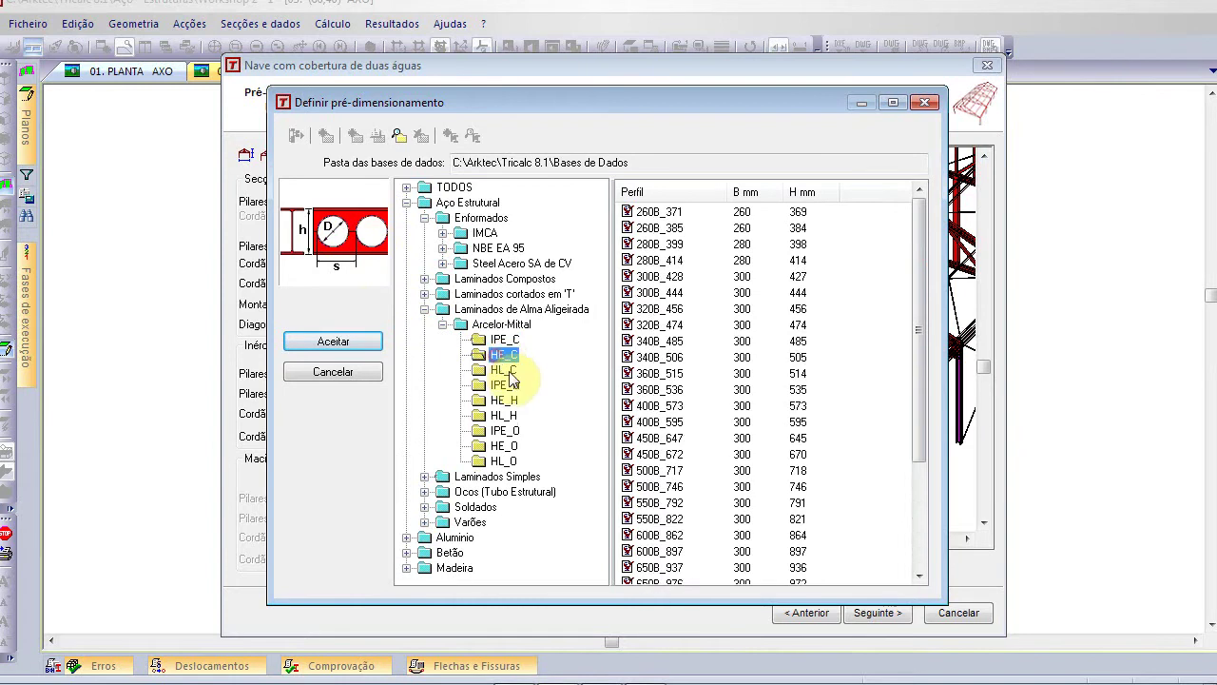
left_click(504, 370)
left_click(504, 400)
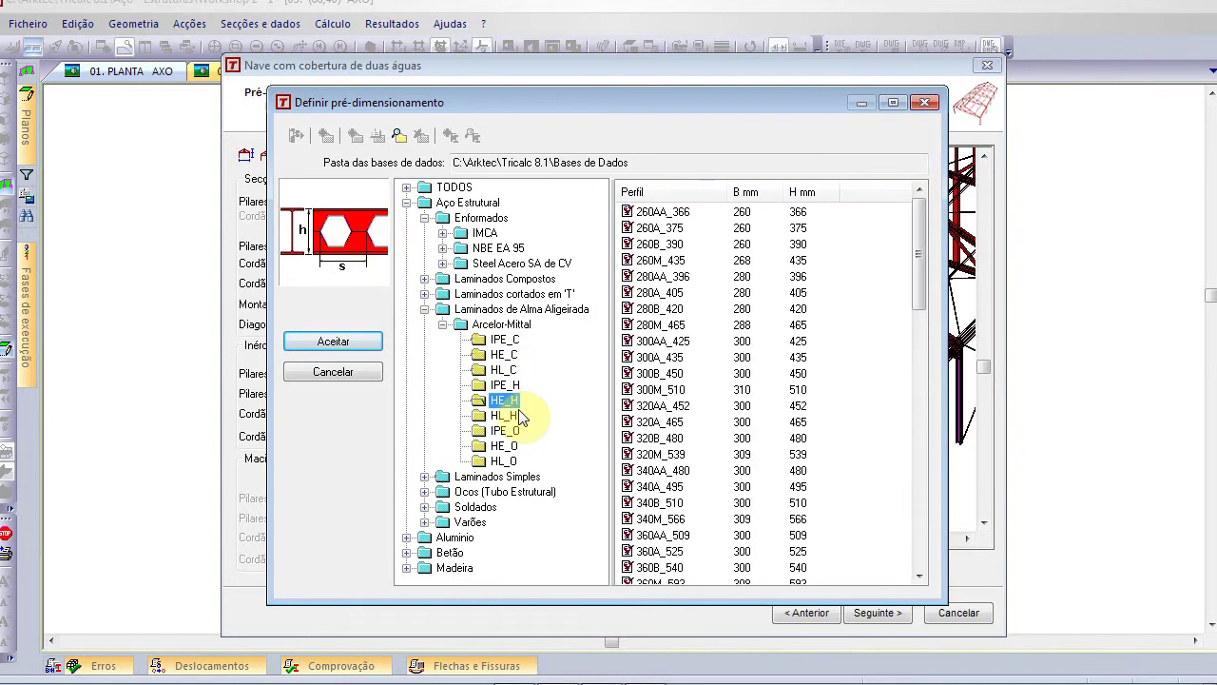
left_click(507, 416)
left_click(508, 430)
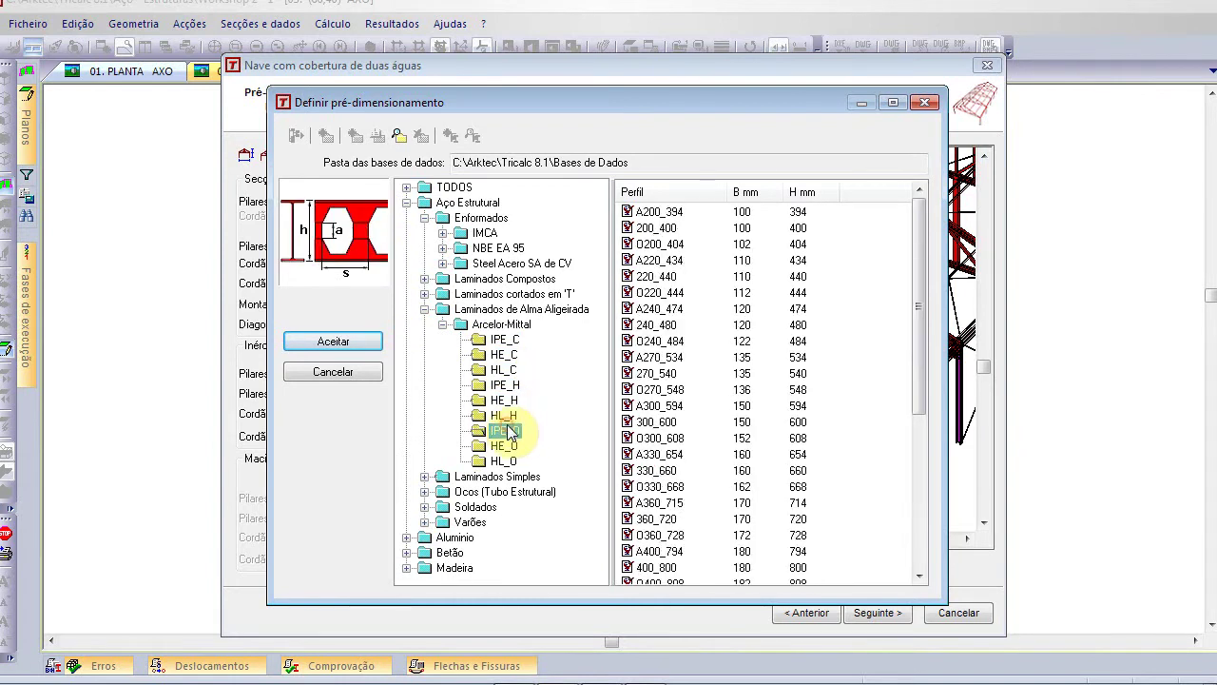
left_click(348, 373)
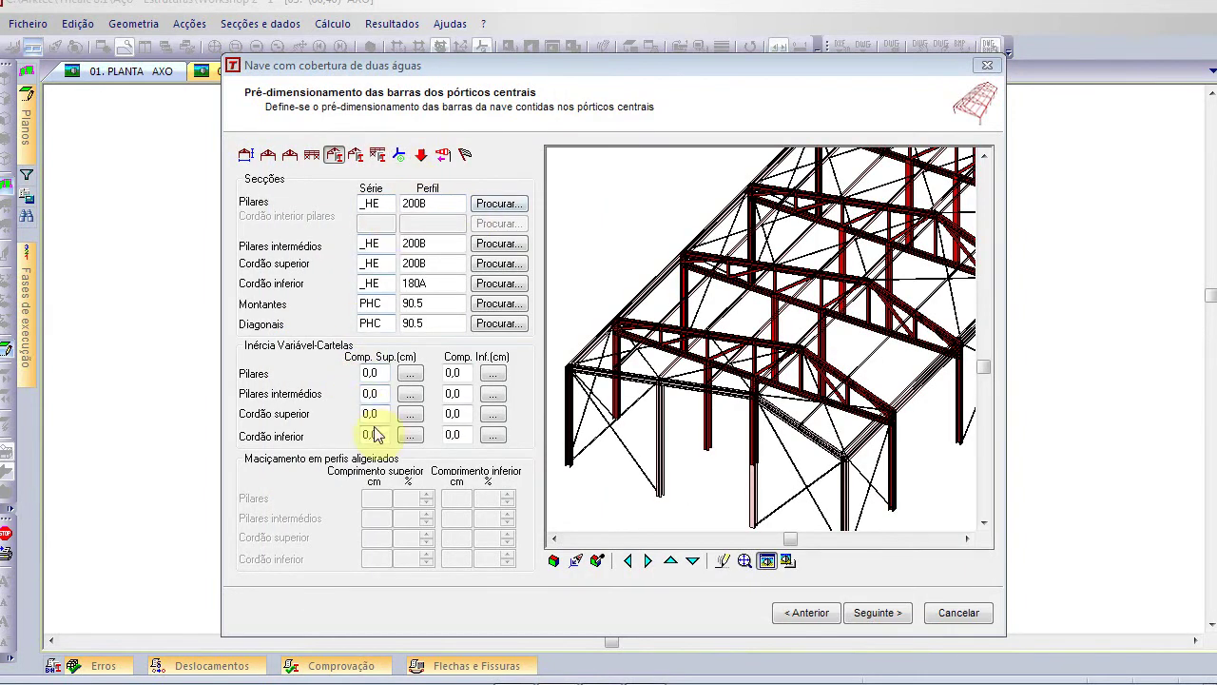
Examine the upper reinforcement types available for the central frames' pillars and leave without applying any
left_click(410, 373)
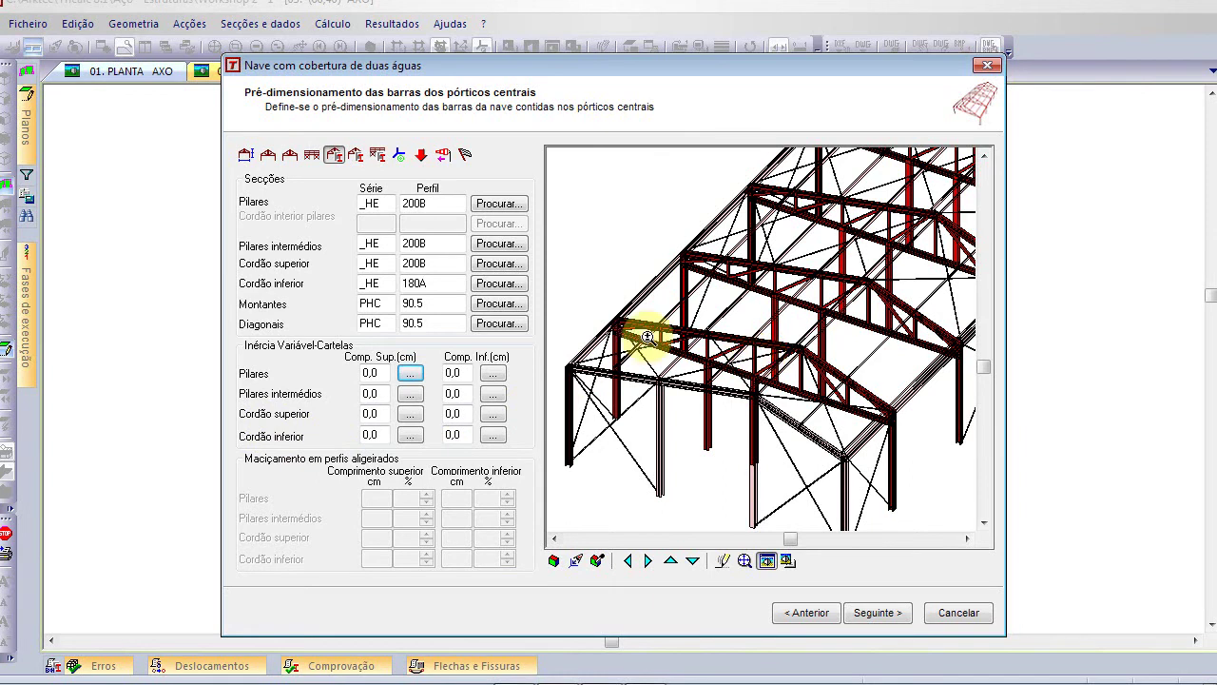
left_click(410, 373)
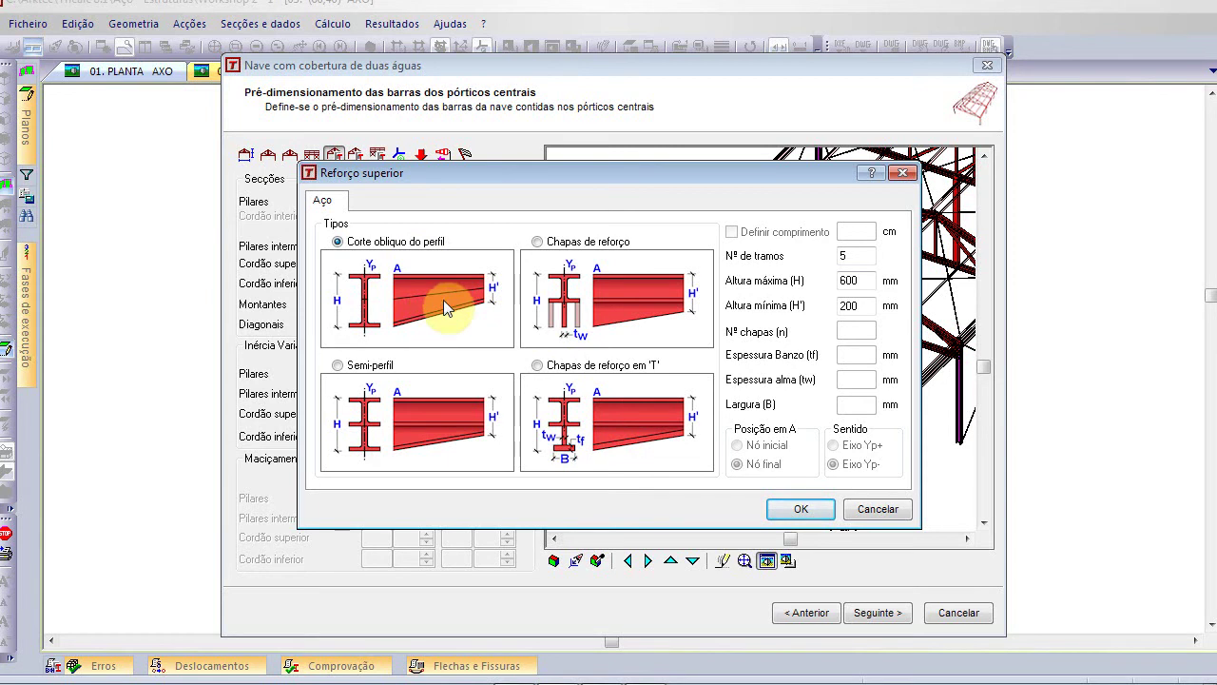
left_click(865, 514)
Try an upper haunch length of 120 cm on the central frames' pillars, inspect it in the preview, and reset it to 0
left_click(371, 373)
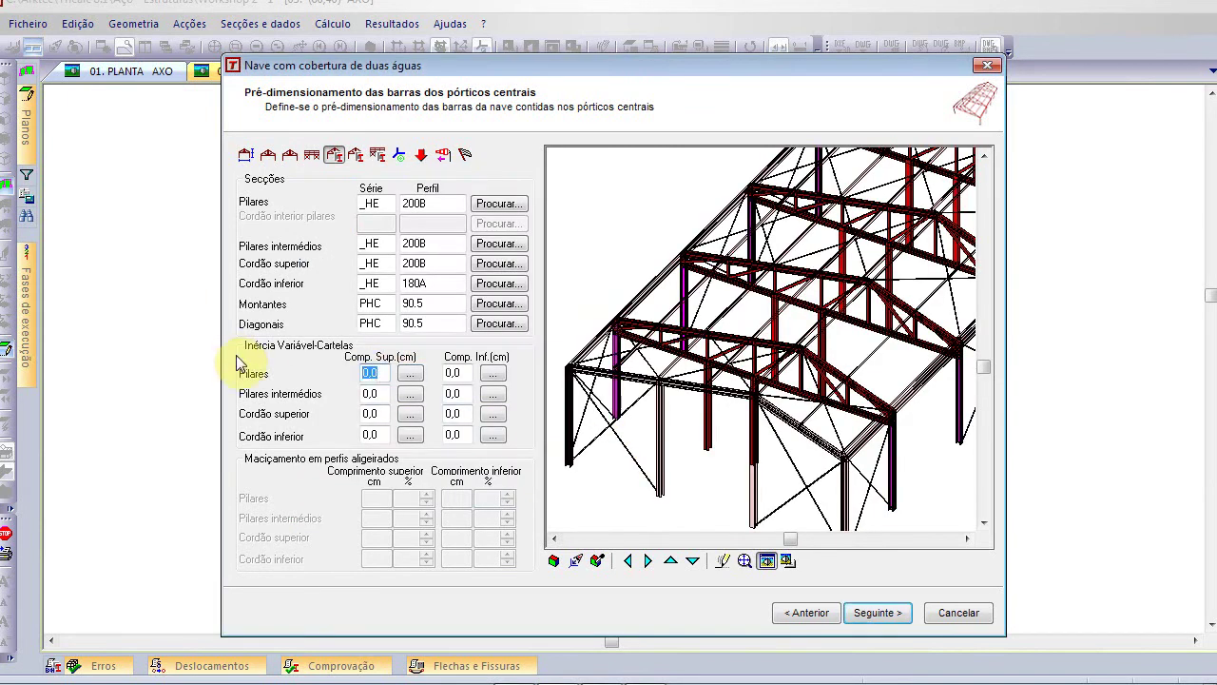
type("120")
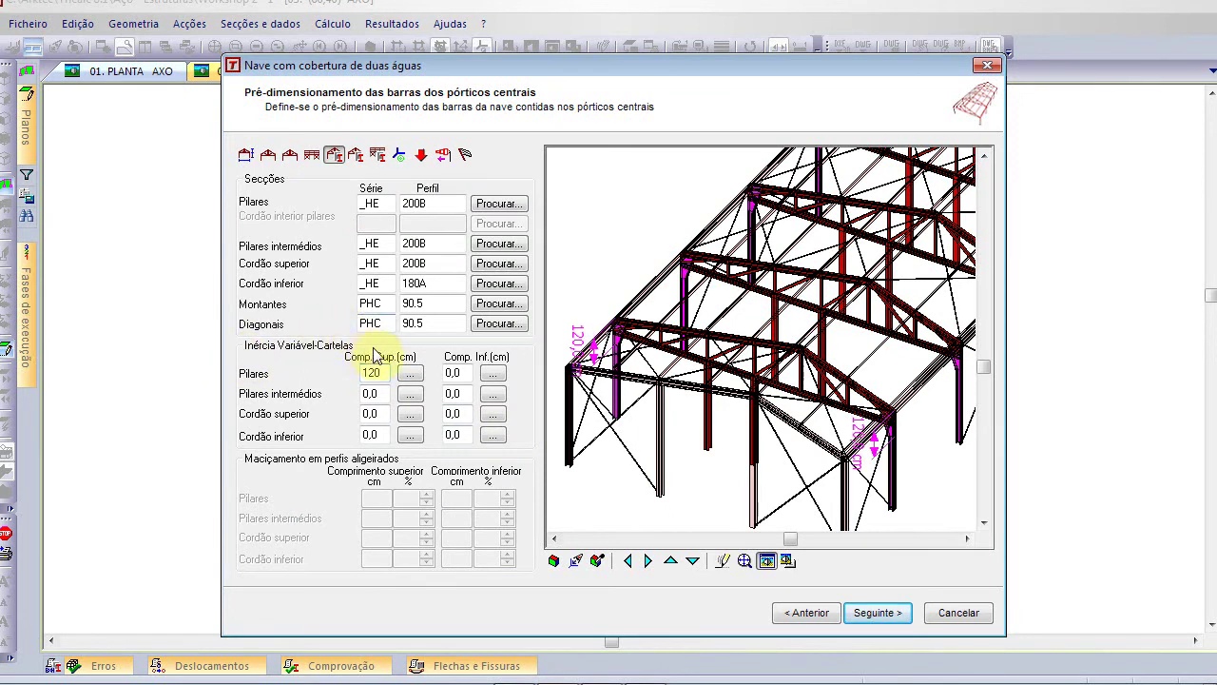
scroll(615, 350, "up", 5)
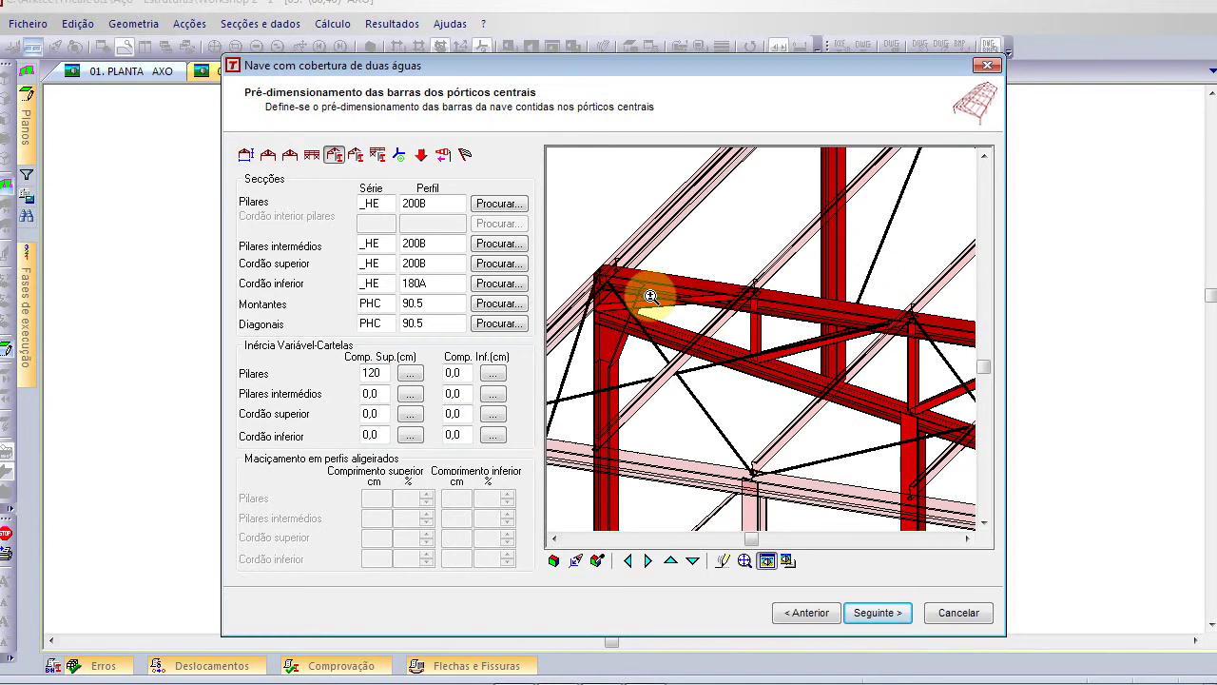
left_click(386, 372)
type("0")
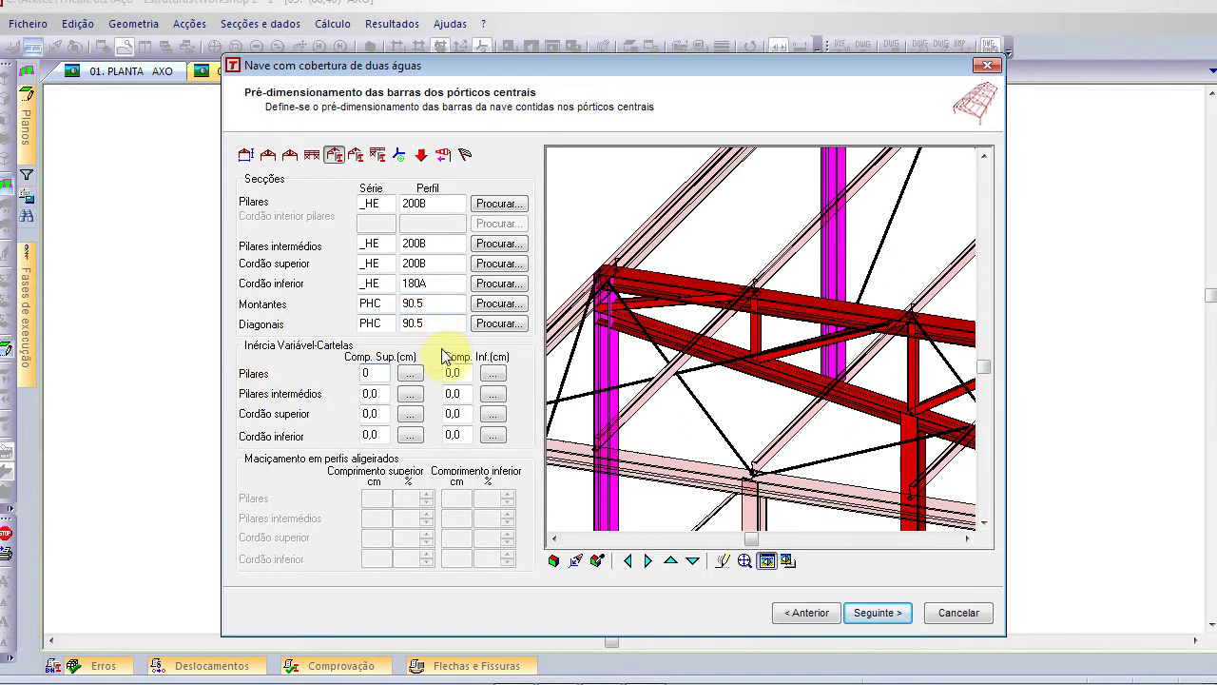
left_click(472, 376)
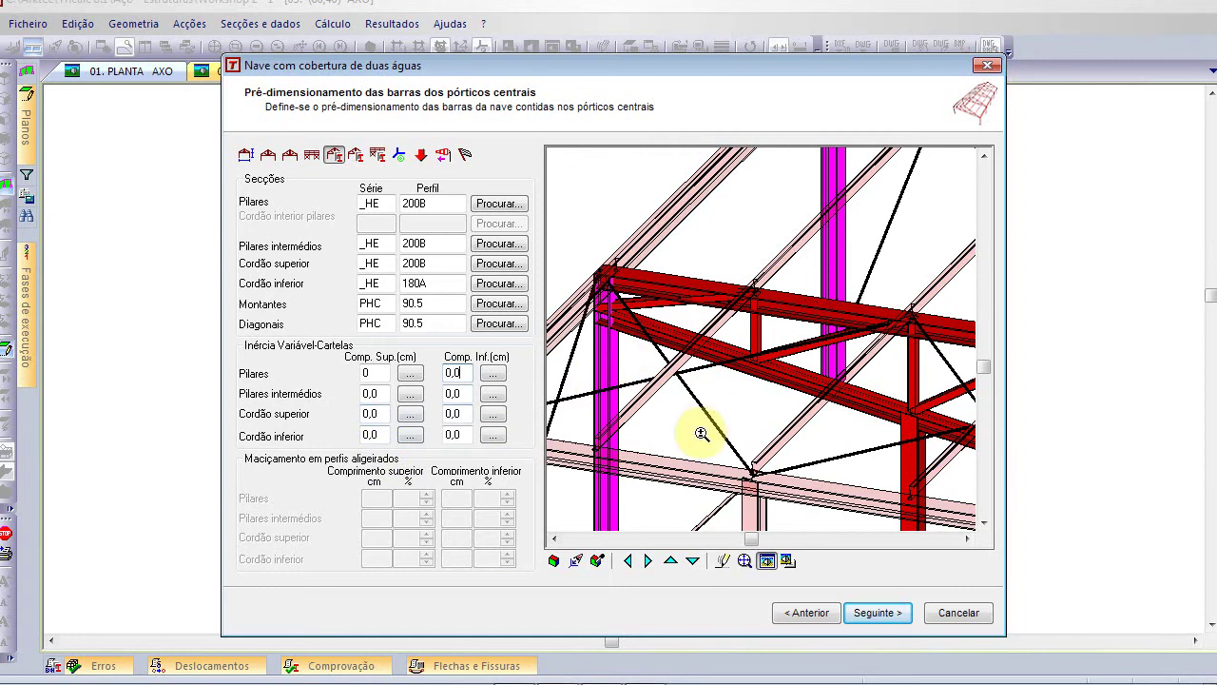
Try an upper haunch length of 120 cm on the central frames' lower chord, inspect it in the preview, and reset it to 0
left_click(365, 435)
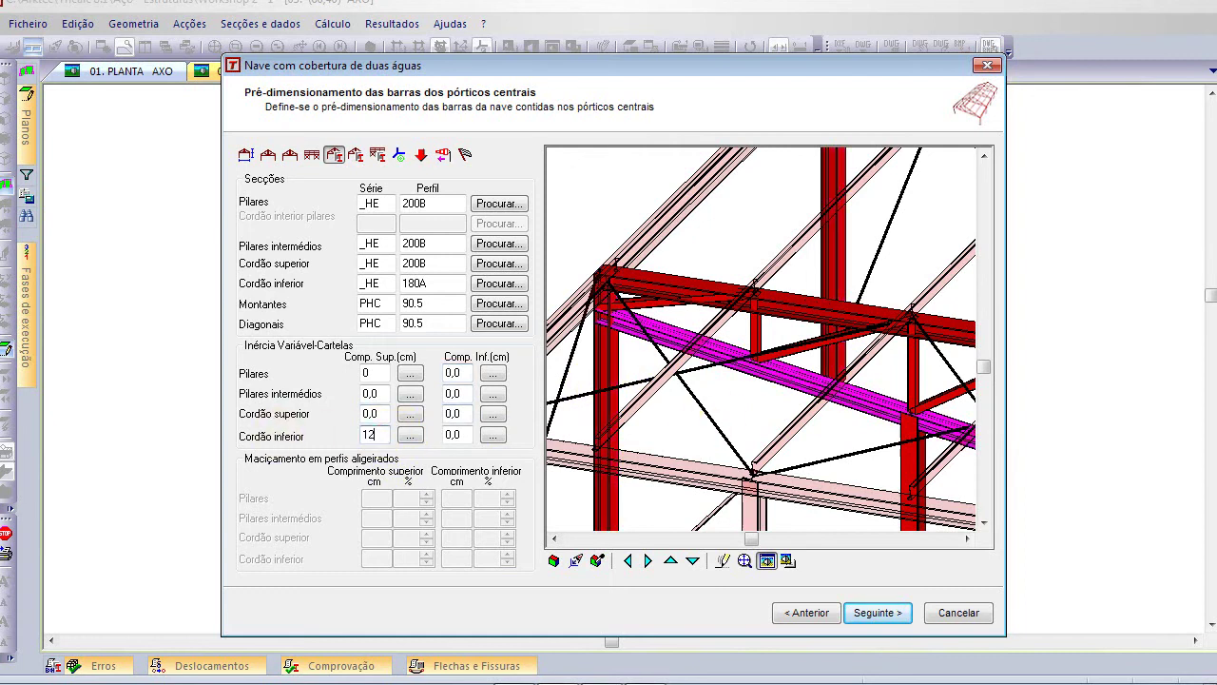
middle_click_drag(837, 389, 643, 303)
scroll(745, 293, "up", 2)
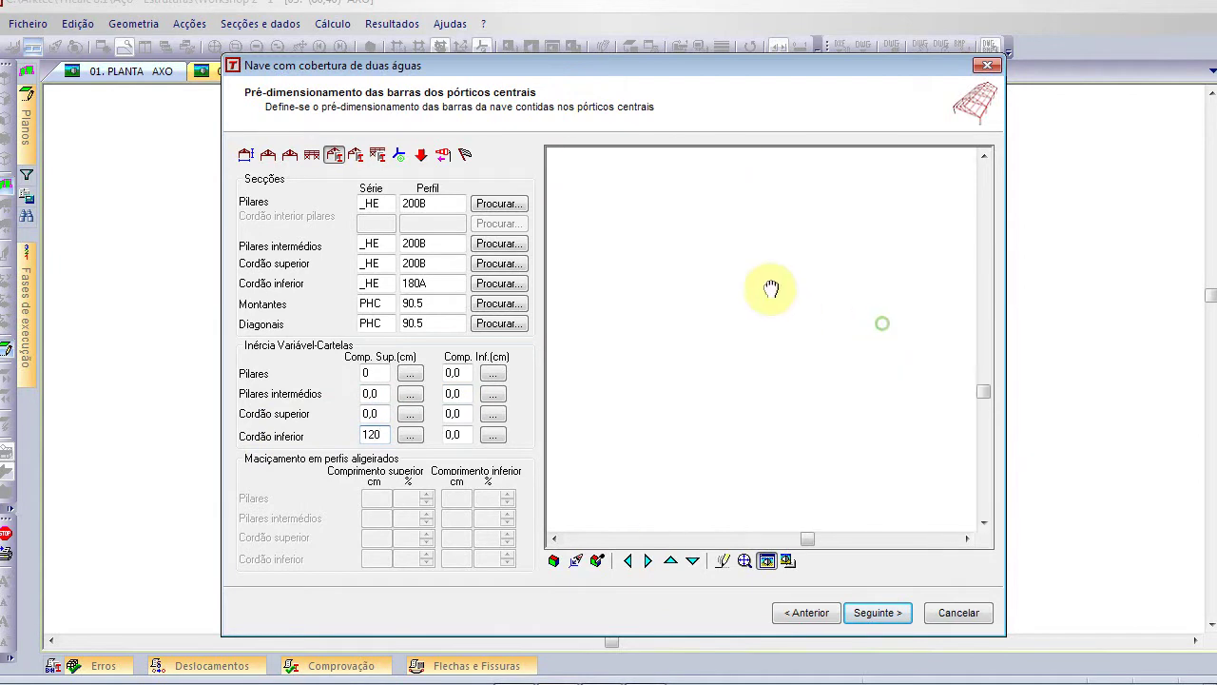
middle_click_drag(905, 399, 831, 361)
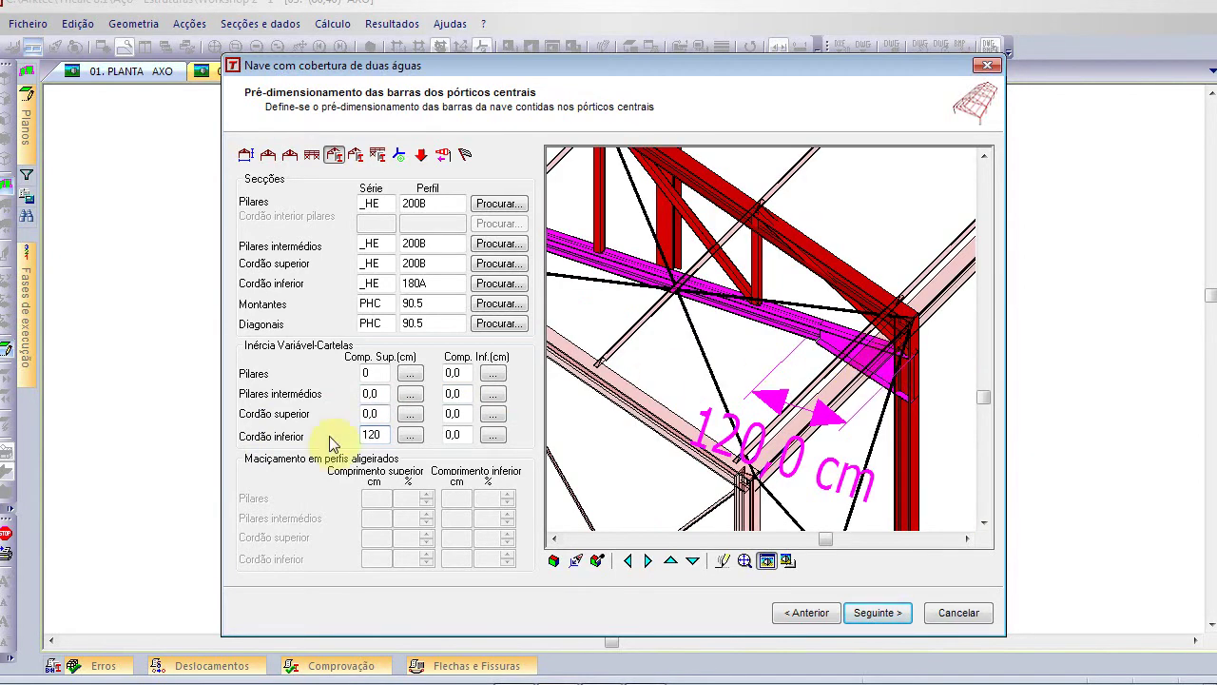
left_click_drag(387, 433, 226, 438)
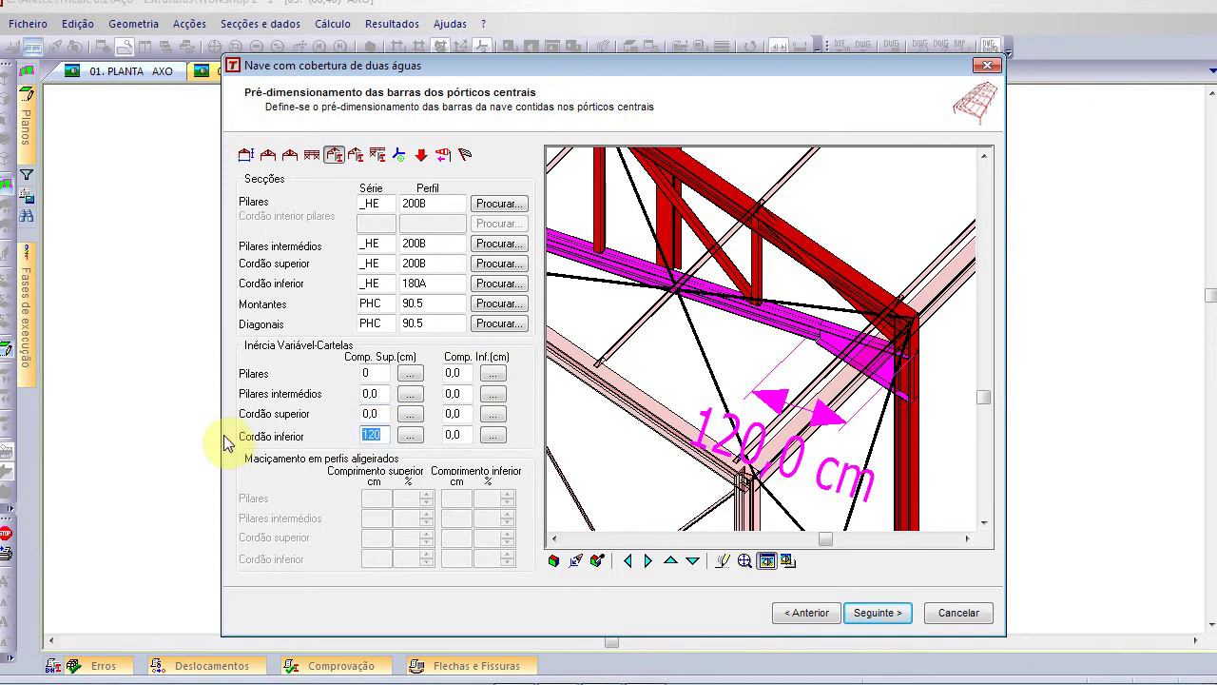
type("0")
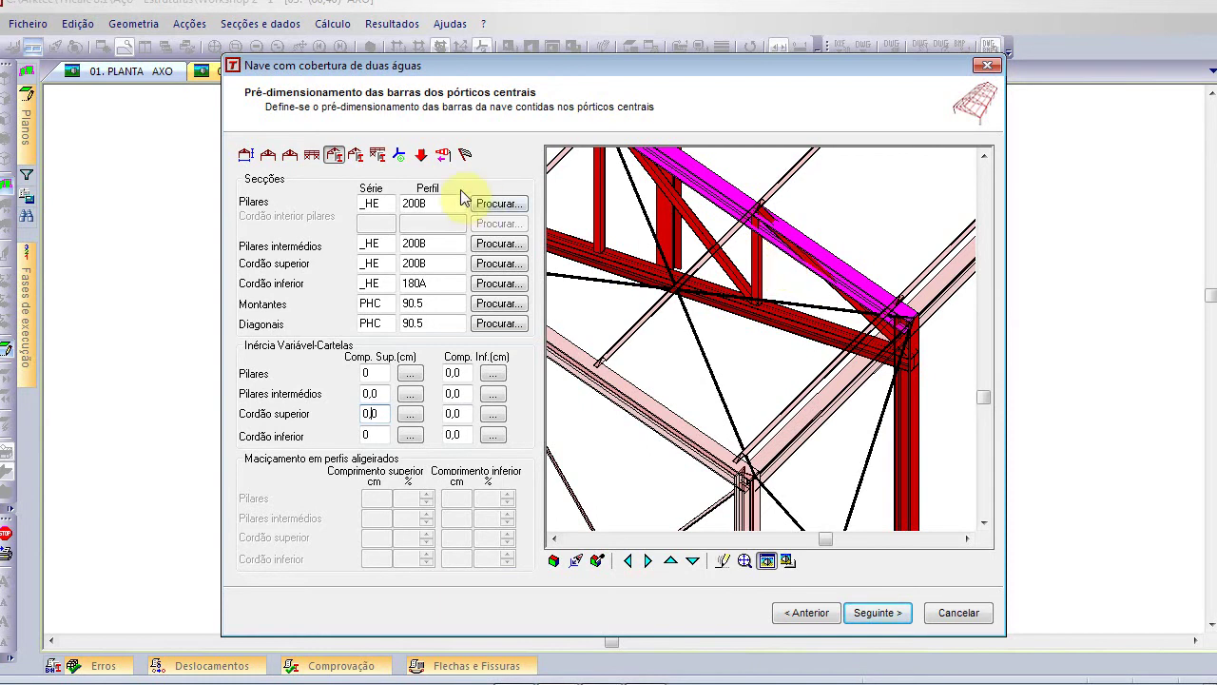
Review the pre-dimensioned sections of the façade frames and of the hall's longitudinal bars and longitudinal bracing
left_click(355, 156)
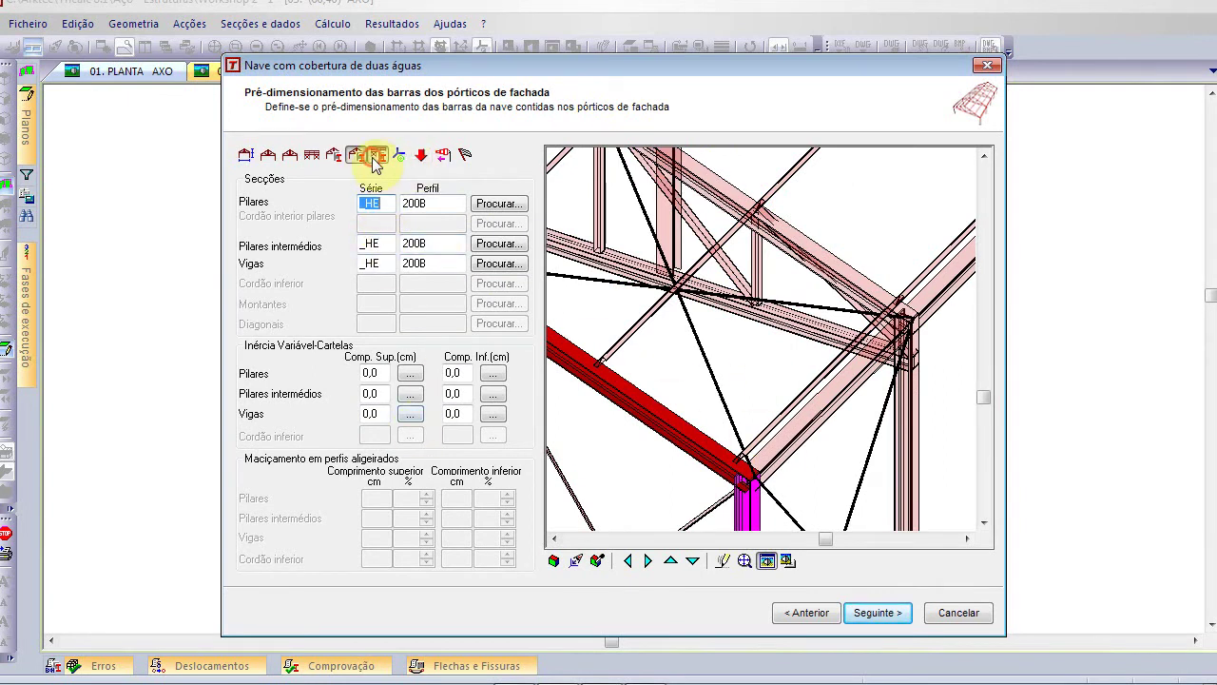
left_click(377, 156)
left_click(424, 268)
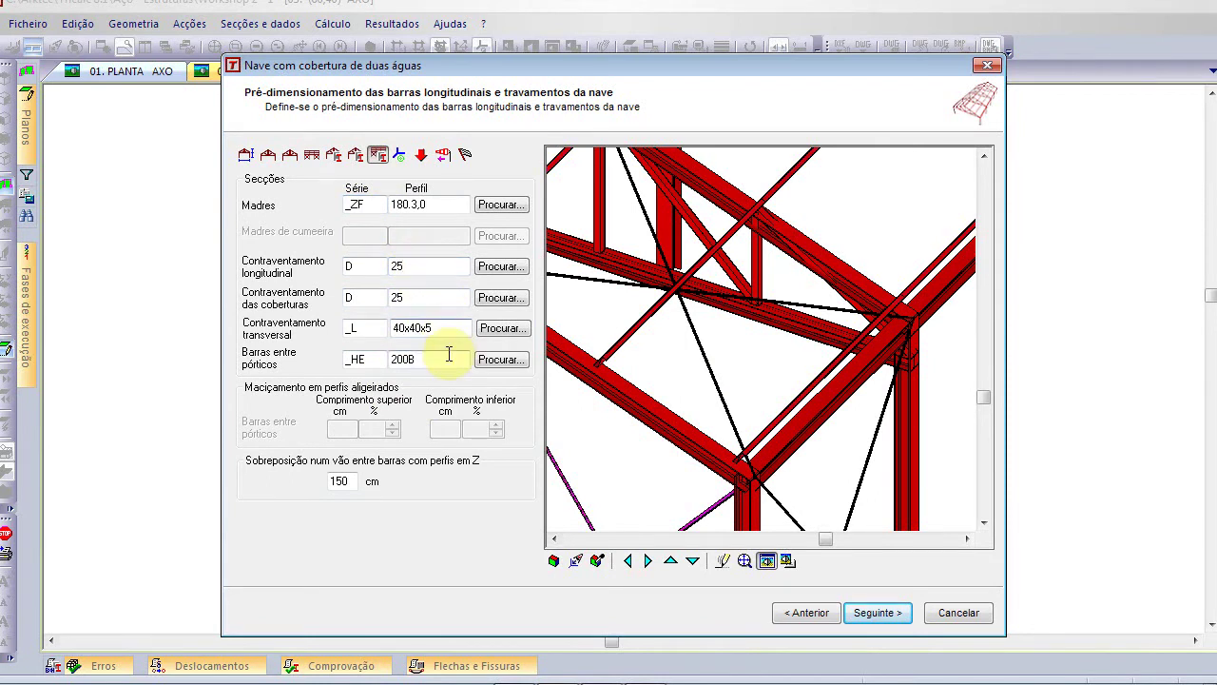
Inspect the bars between frames in the hall preview and check the overlap setting for Z-profile bars
left_click(405, 358)
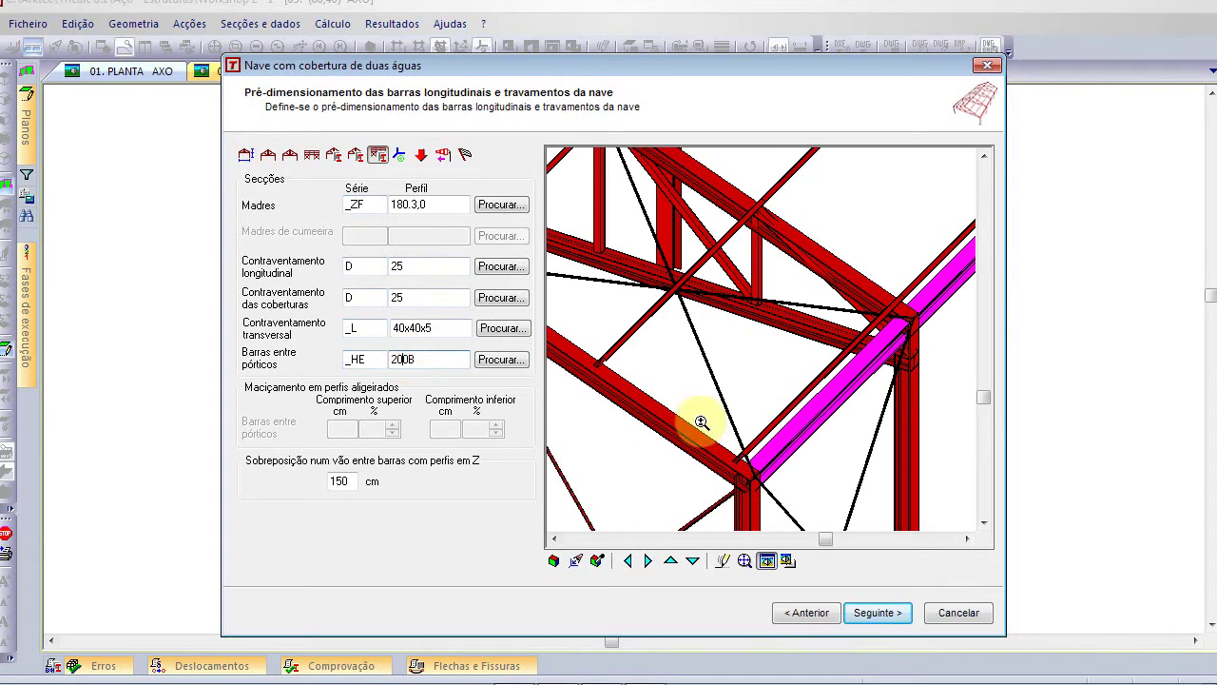
left_click(428, 368)
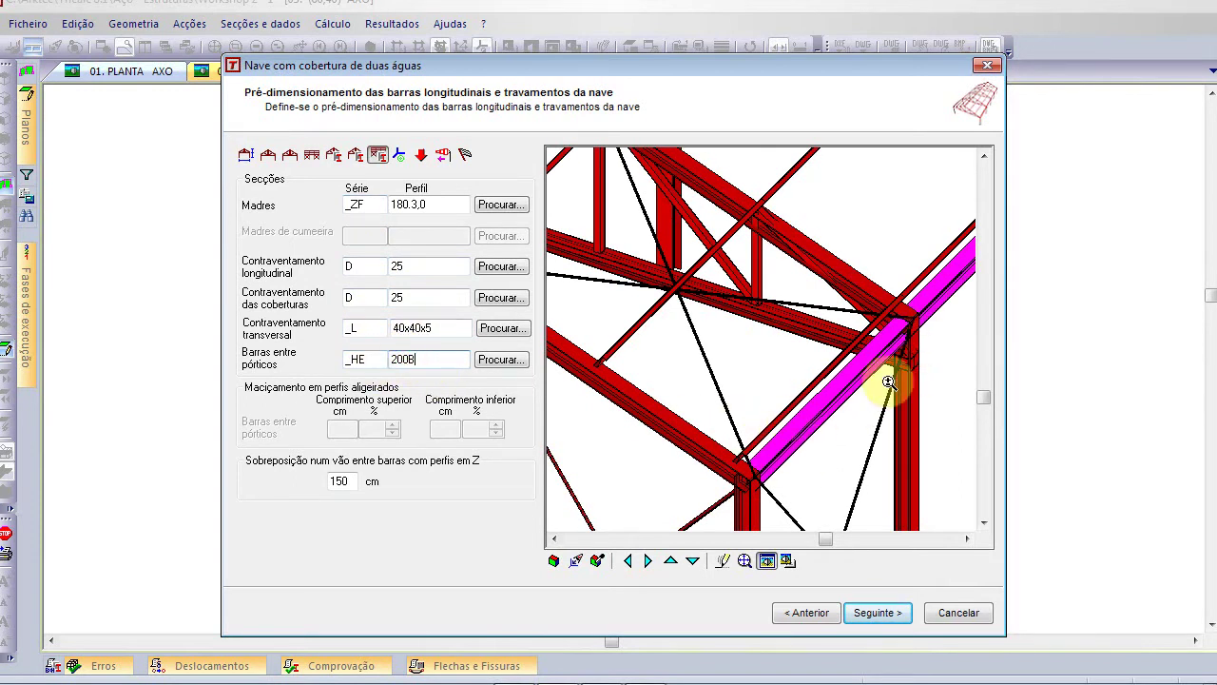
scroll(804, 416, "down", 3)
scroll(864, 353, "up", 3)
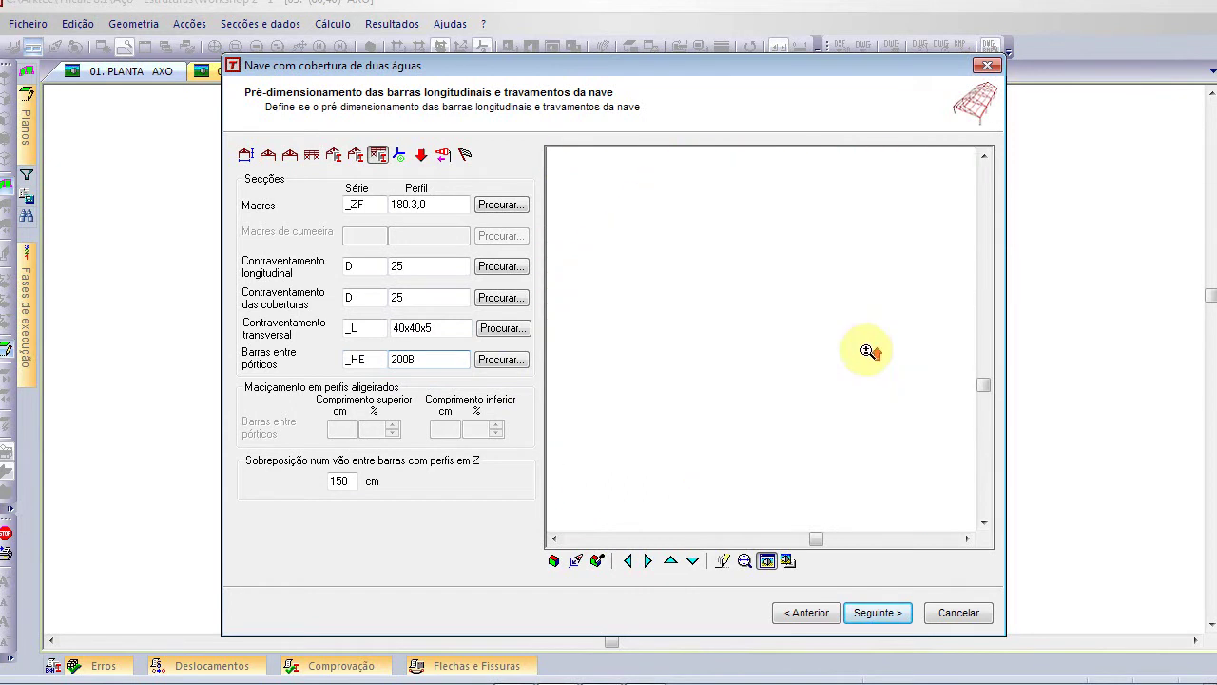
middle_click_drag(853, 275, 766, 320)
scroll(766, 319, "down", 1)
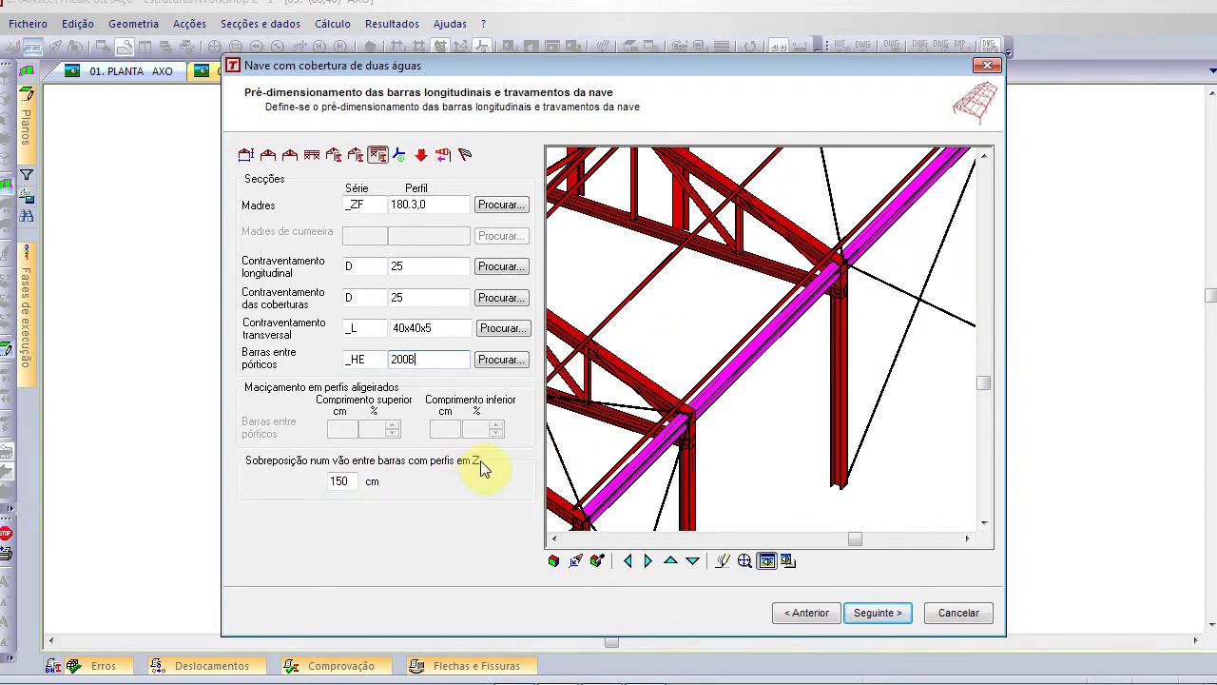
left_click(335, 481)
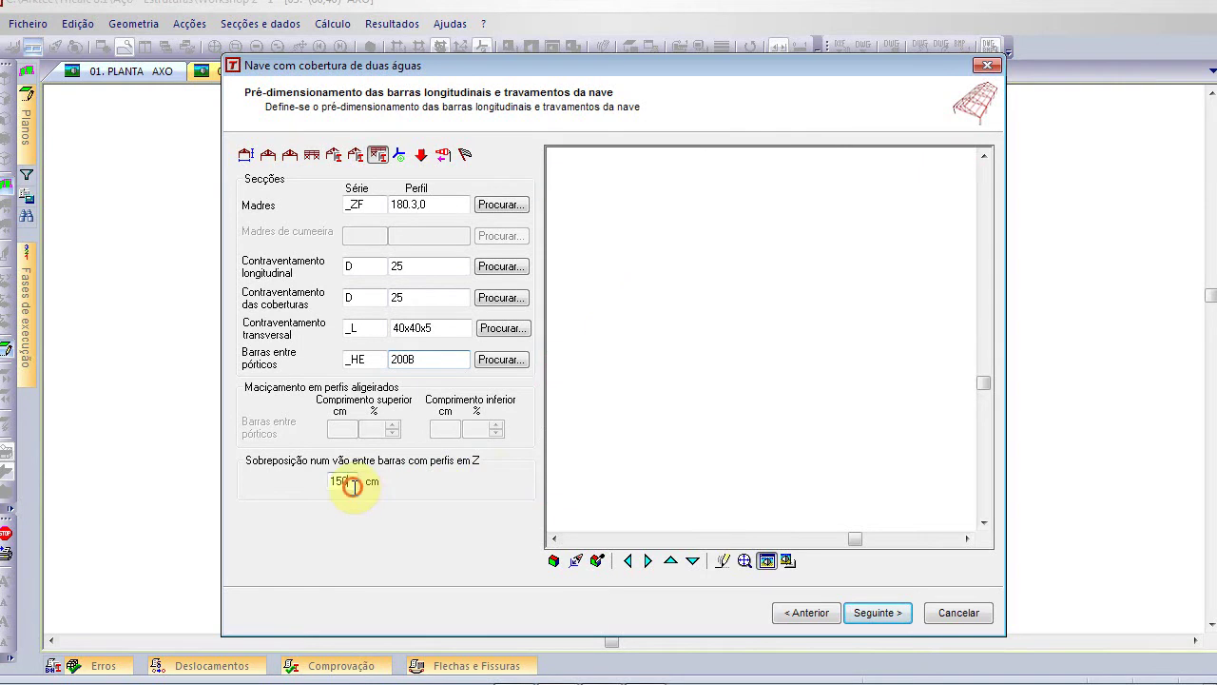
double_click(341, 482)
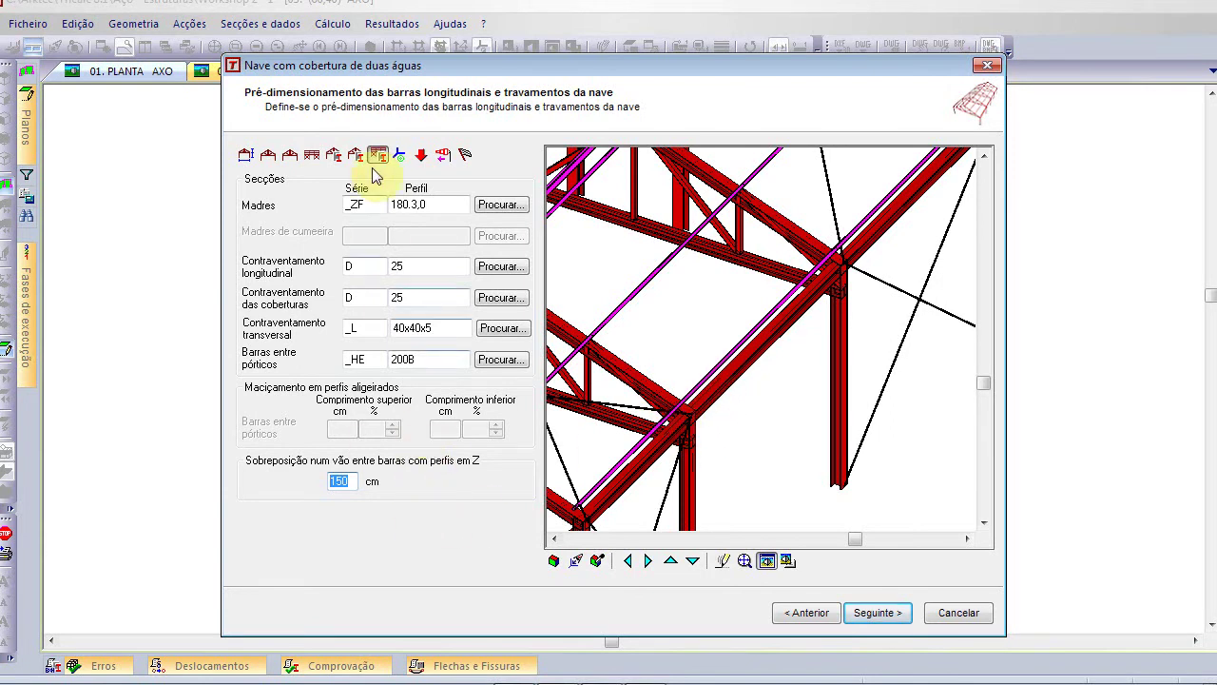
Go to the hall's position settings and try picking its insertion point in the drawing area
left_click(401, 154)
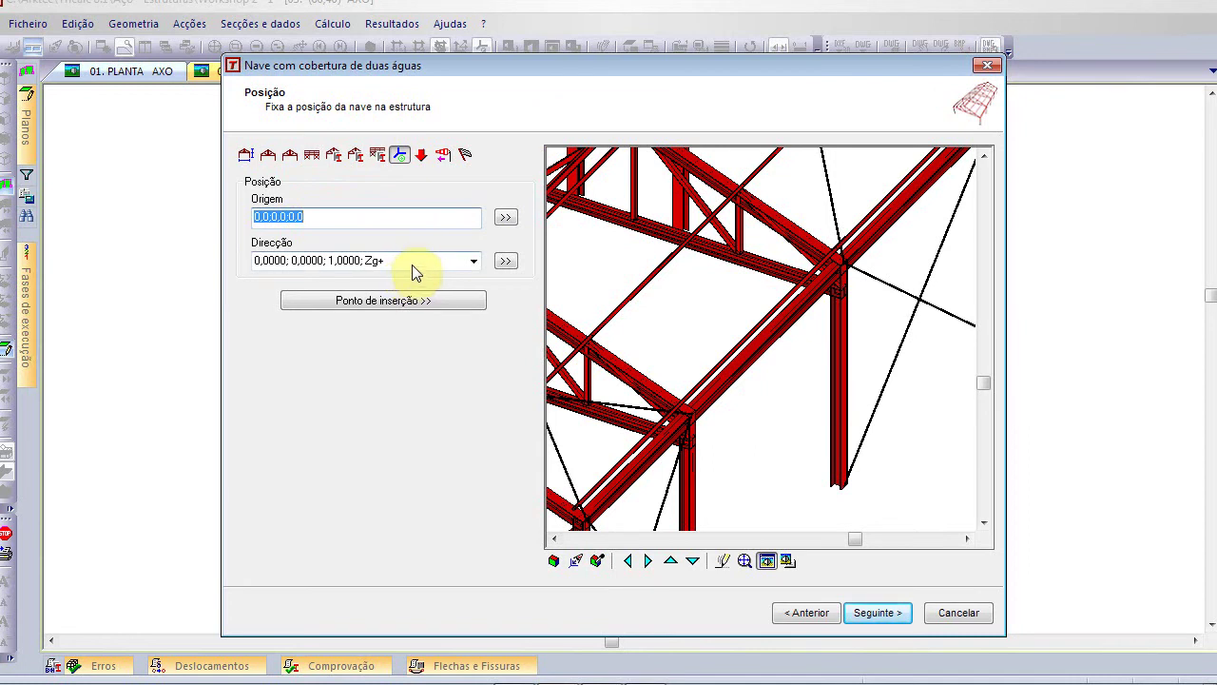
scroll(686, 289, "down", 5)
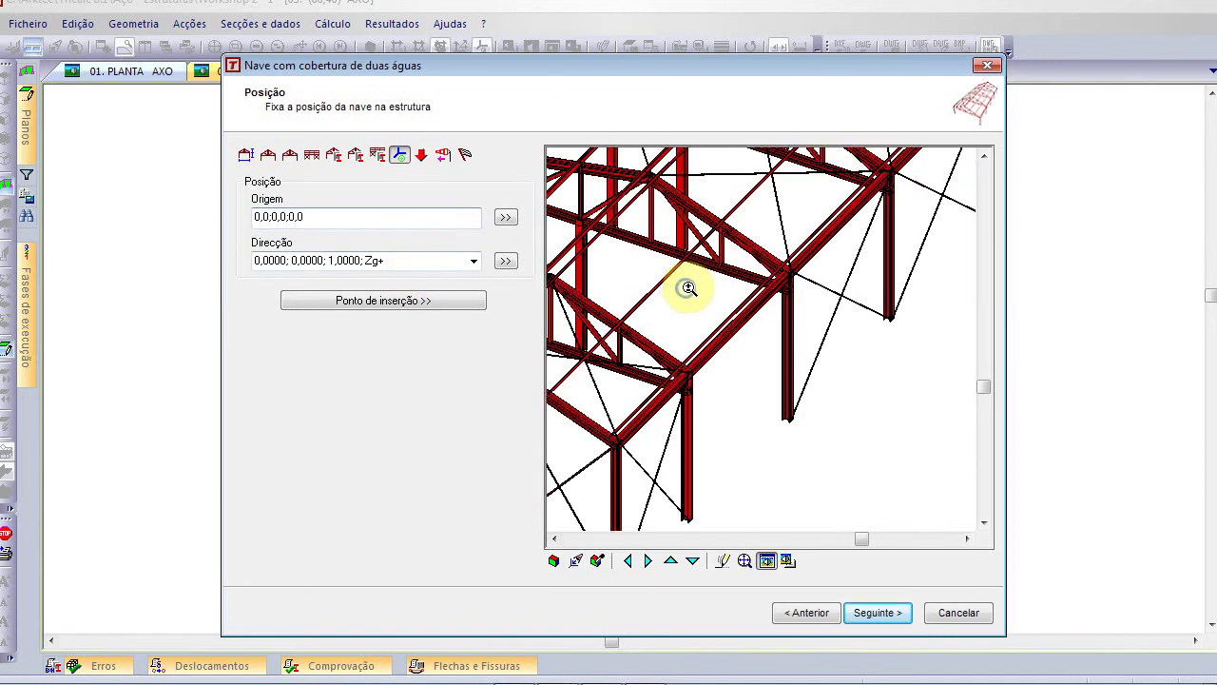
middle_click_drag(701, 281, 765, 421)
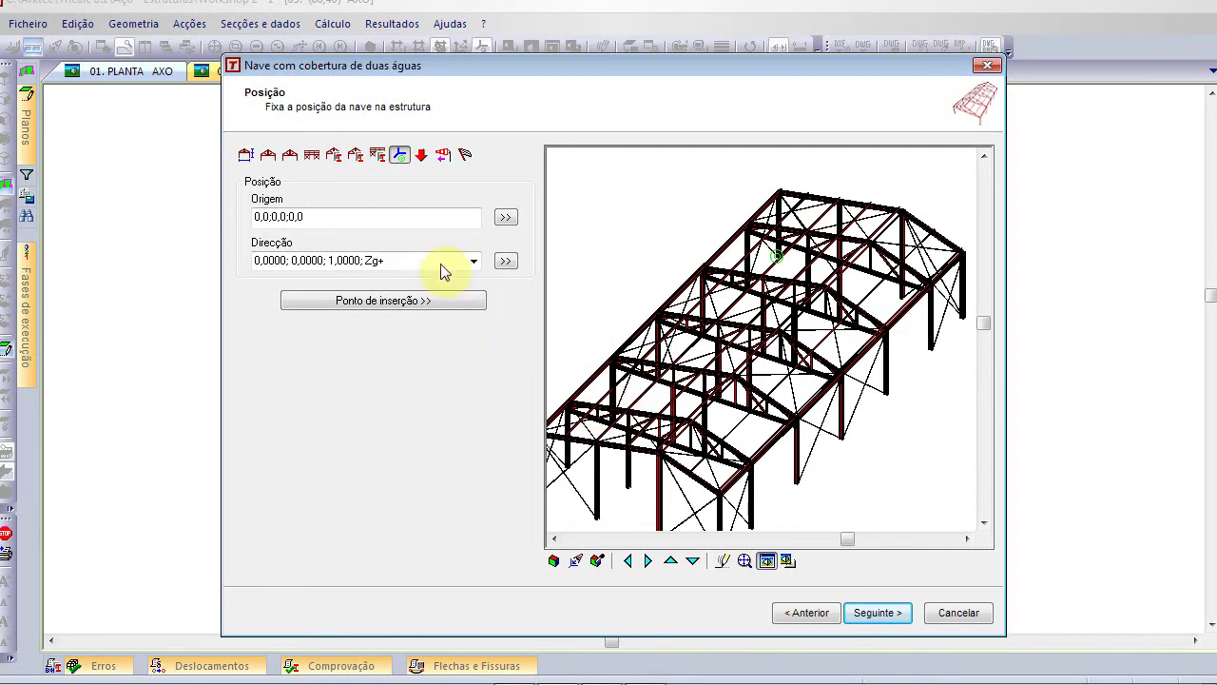
left_click(406, 301)
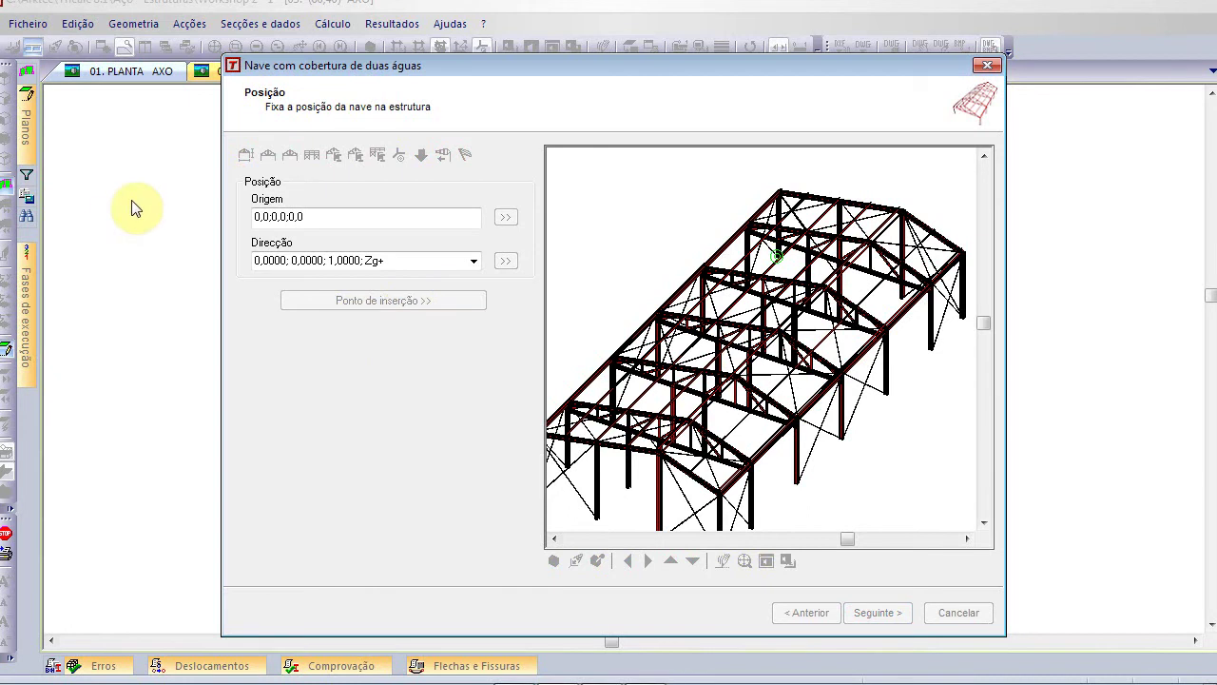
left_click(143, 388)
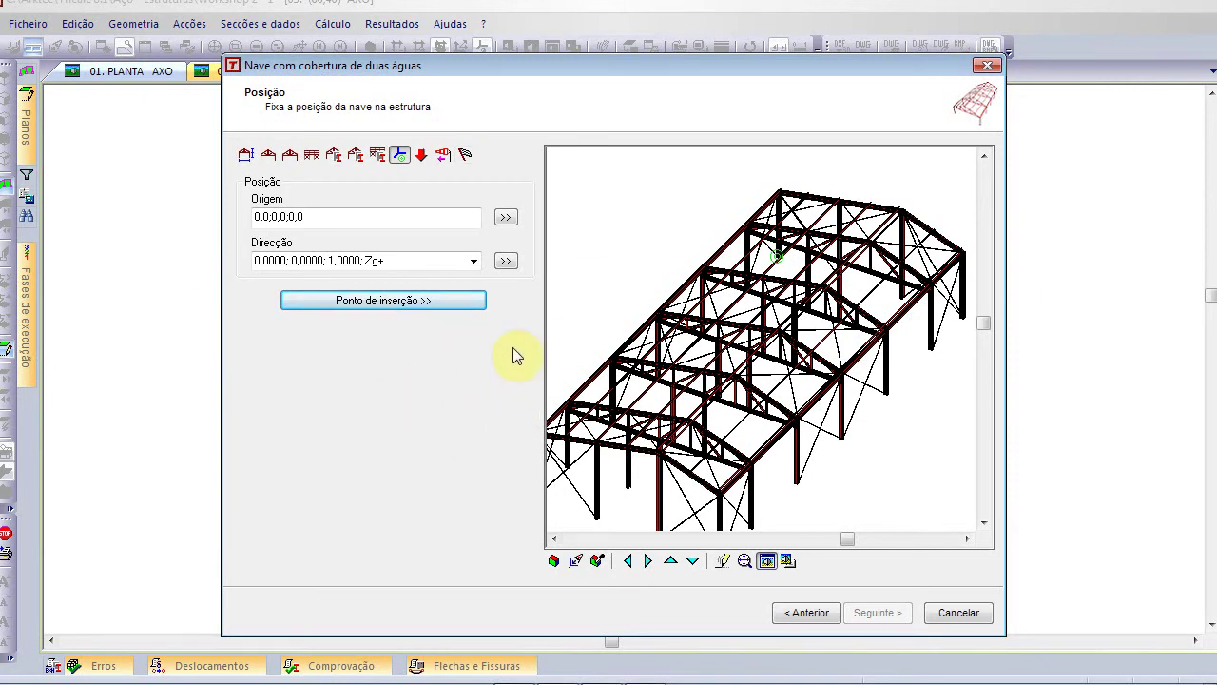
Go to the walls and wall actions settings, try the hall without its right façade, inspect it in the preview, and restore it
left_click(422, 157)
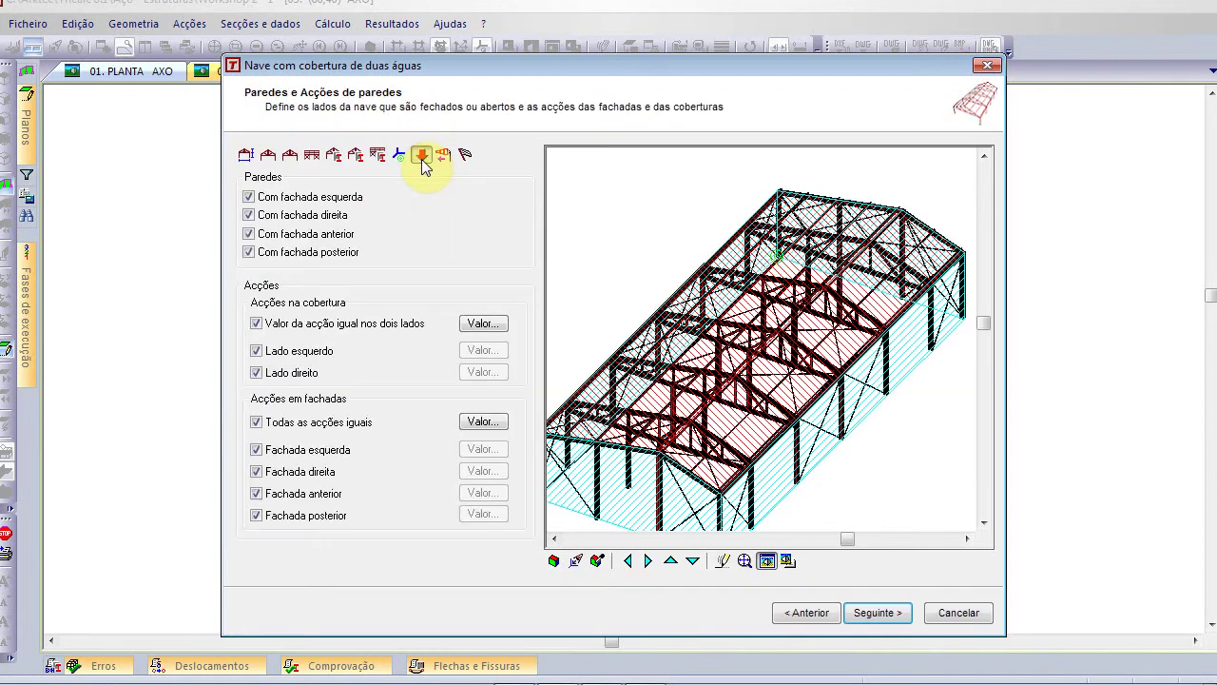
left_click(248, 215)
left_click(838, 411)
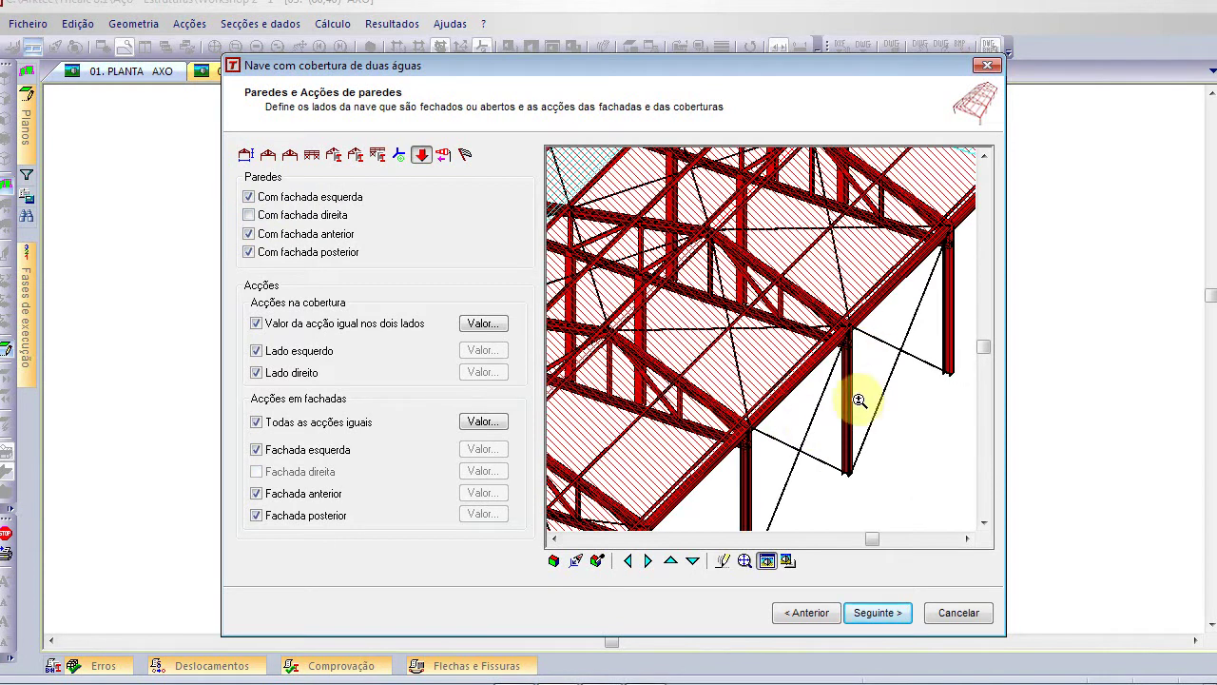
left_click(299, 222)
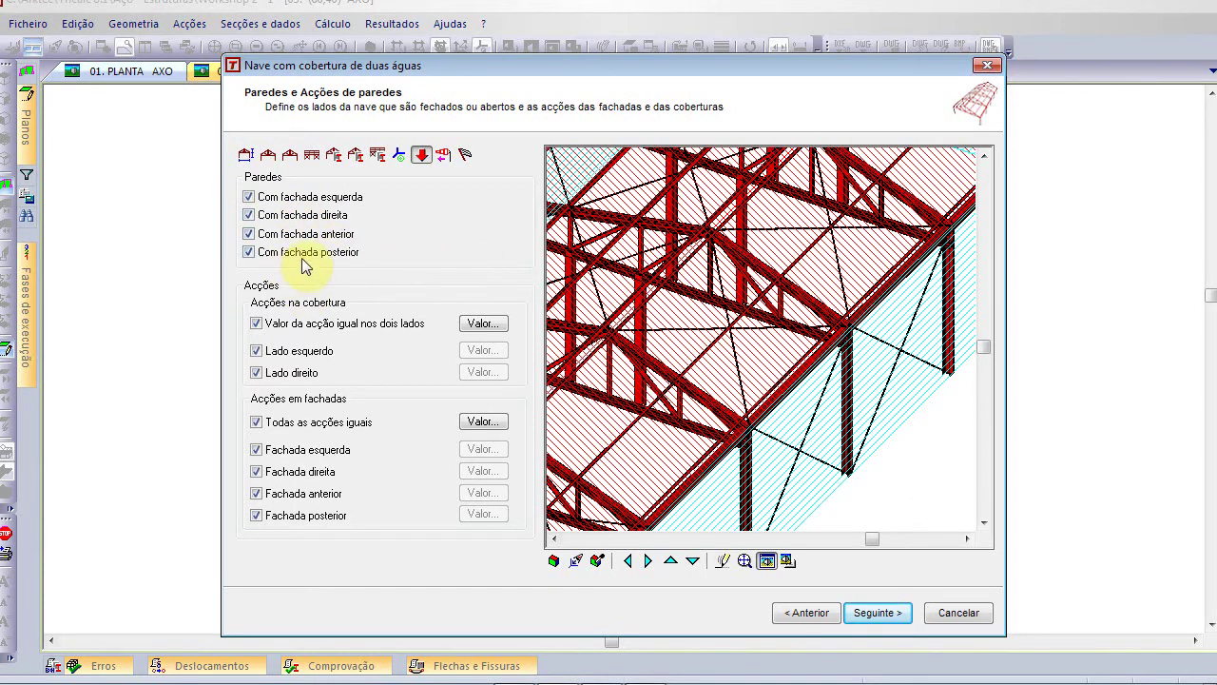
scroll(699, 262, "down", 2)
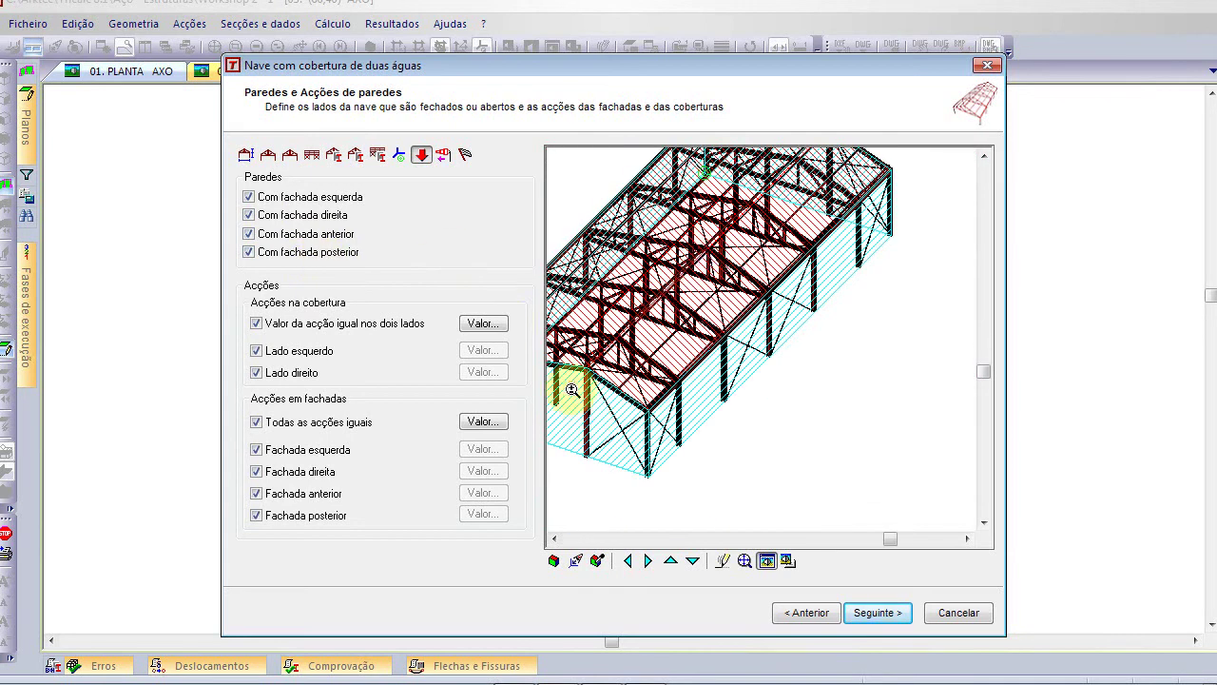
Try switching off the front and rear façades in turn and restore both
left_click(299, 234)
left_click(302, 234)
left_click(250, 253)
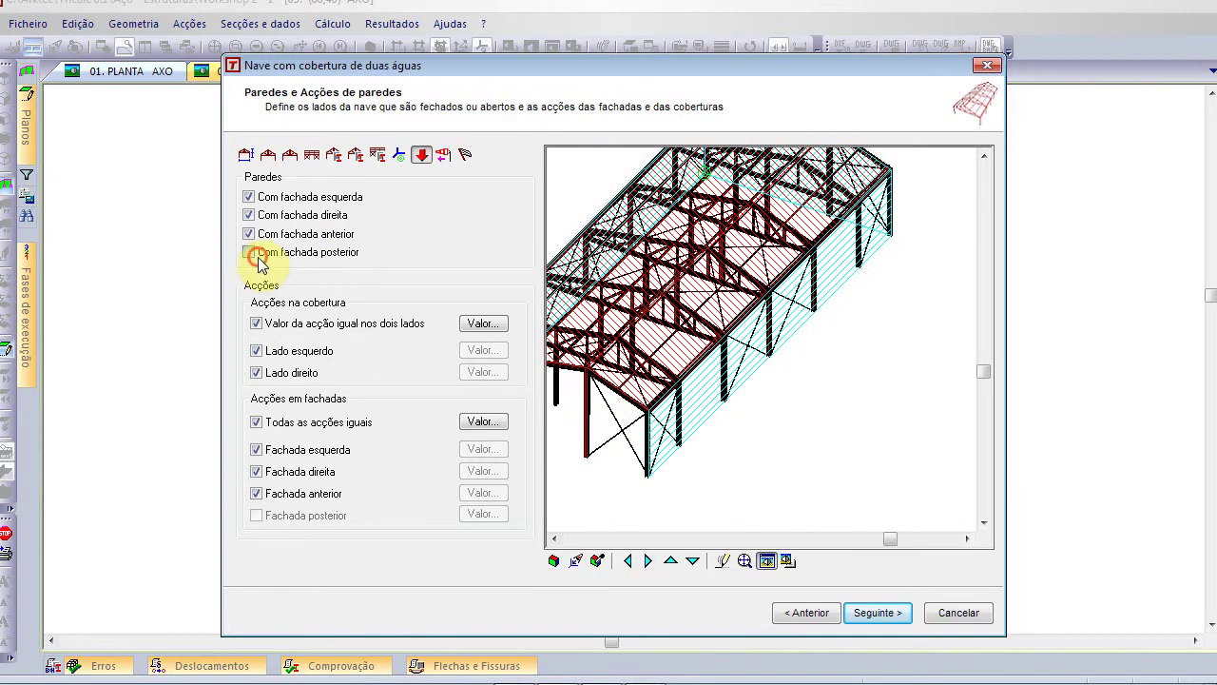
left_click(255, 257)
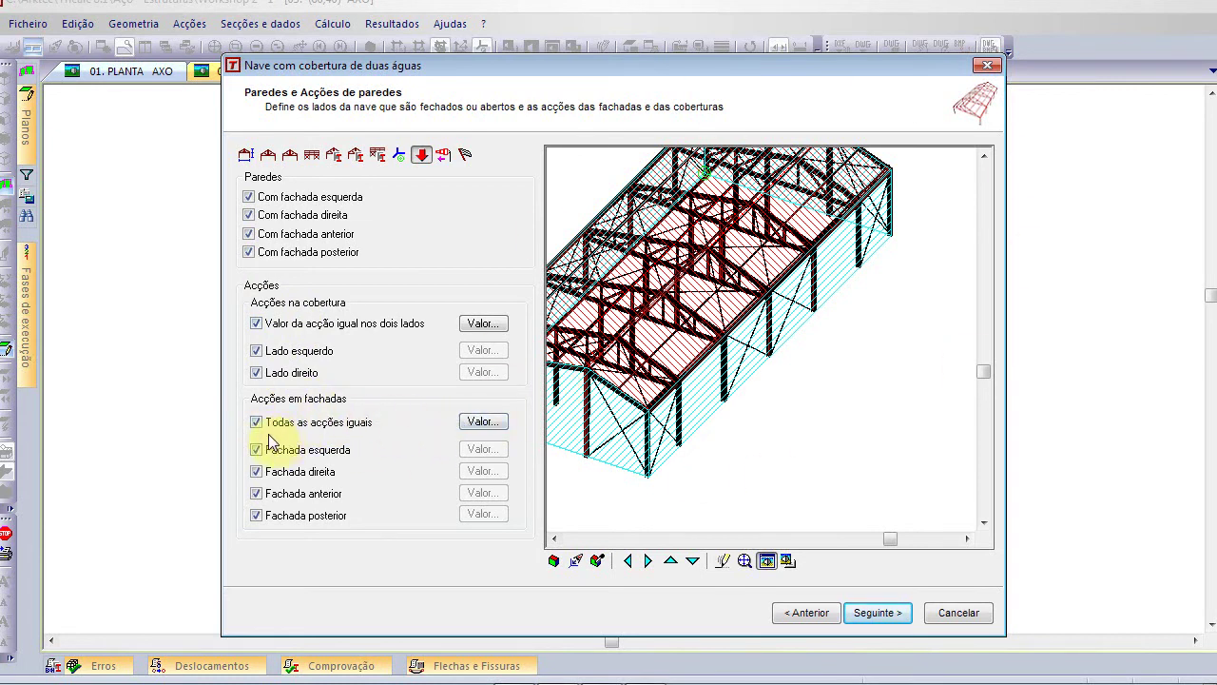
Review the surface load values and load panel settings of the façades and of both roof sides
left_click(482, 422)
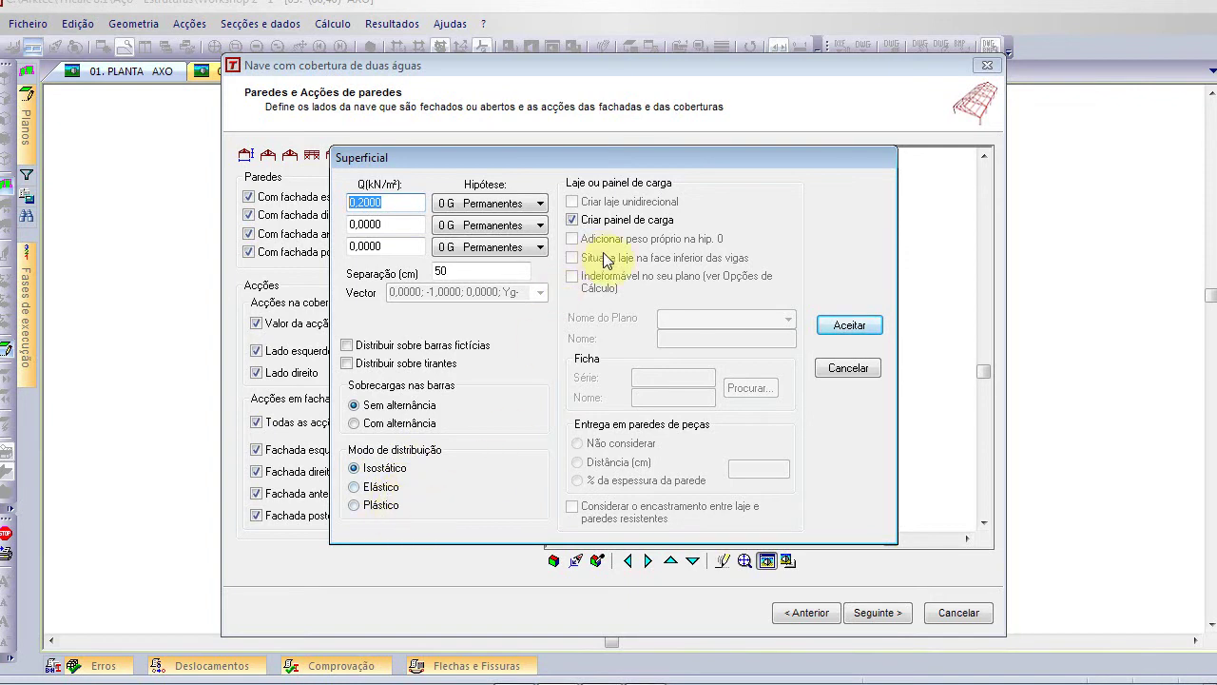
left_click(837, 324)
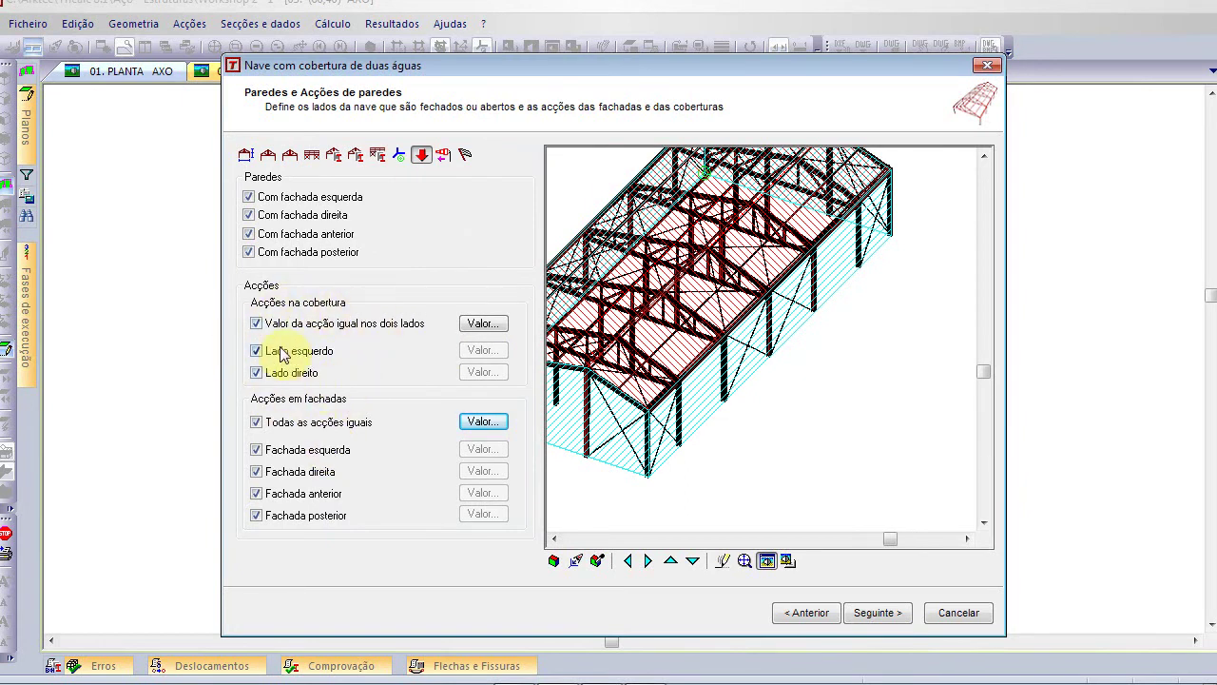
left_click(256, 373)
left_click(258, 374)
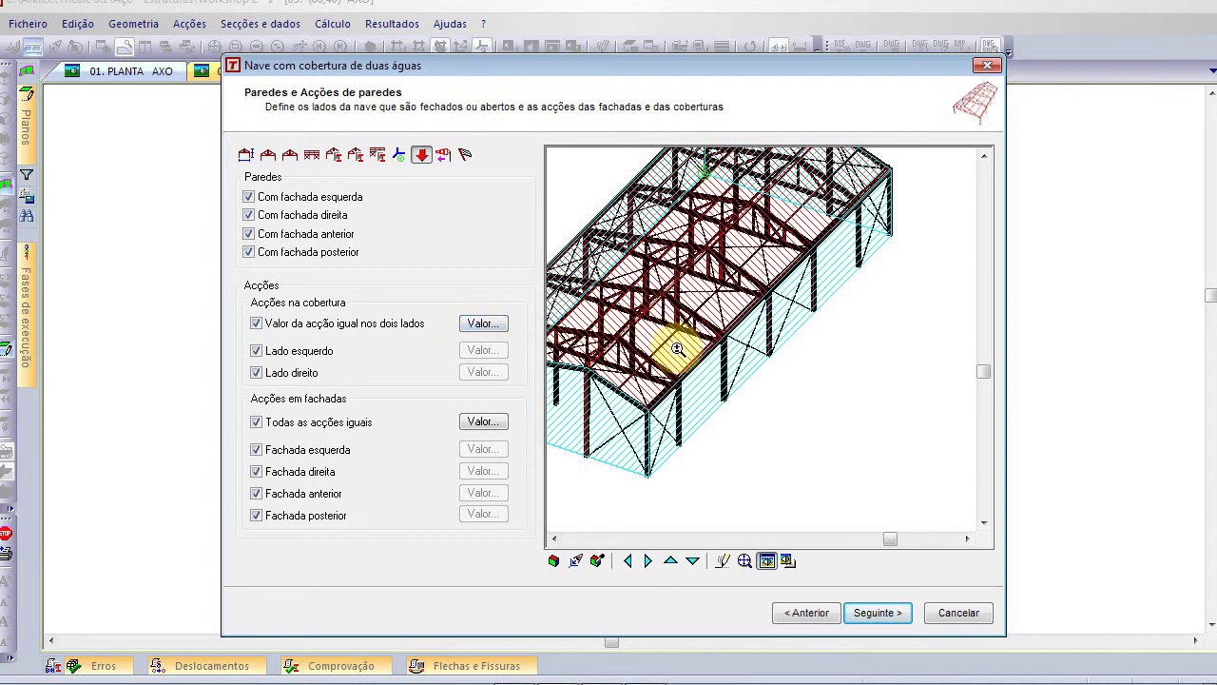
left_click(472, 323)
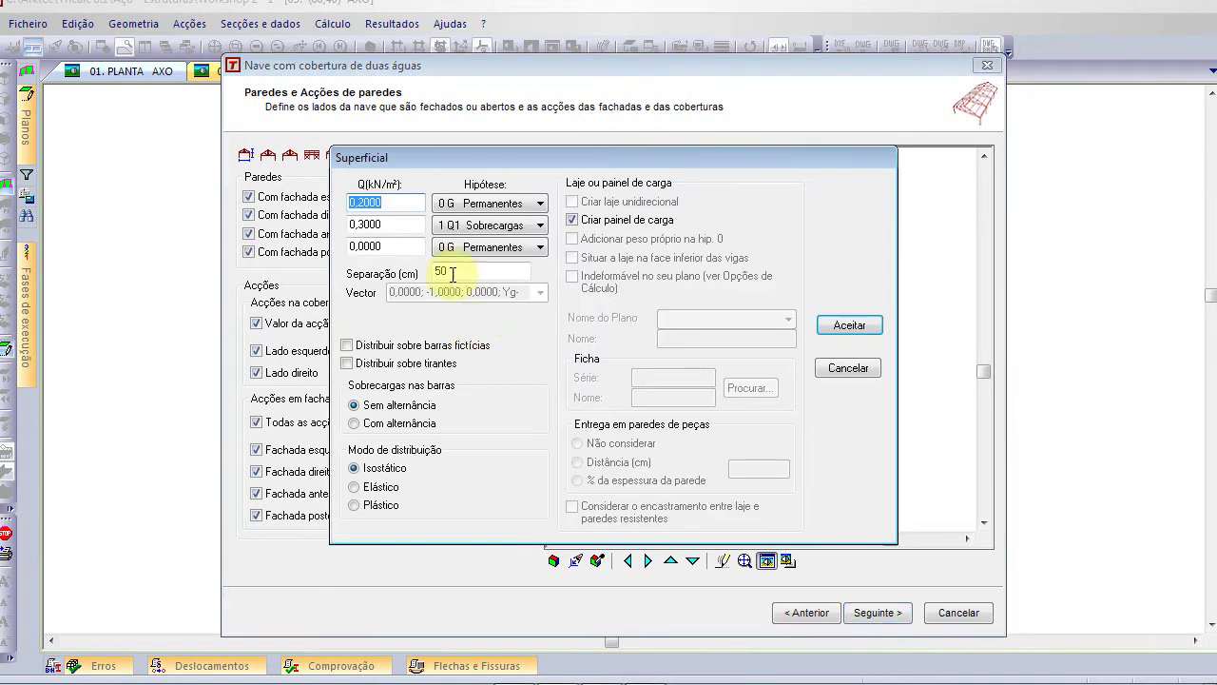
left_click(395, 224)
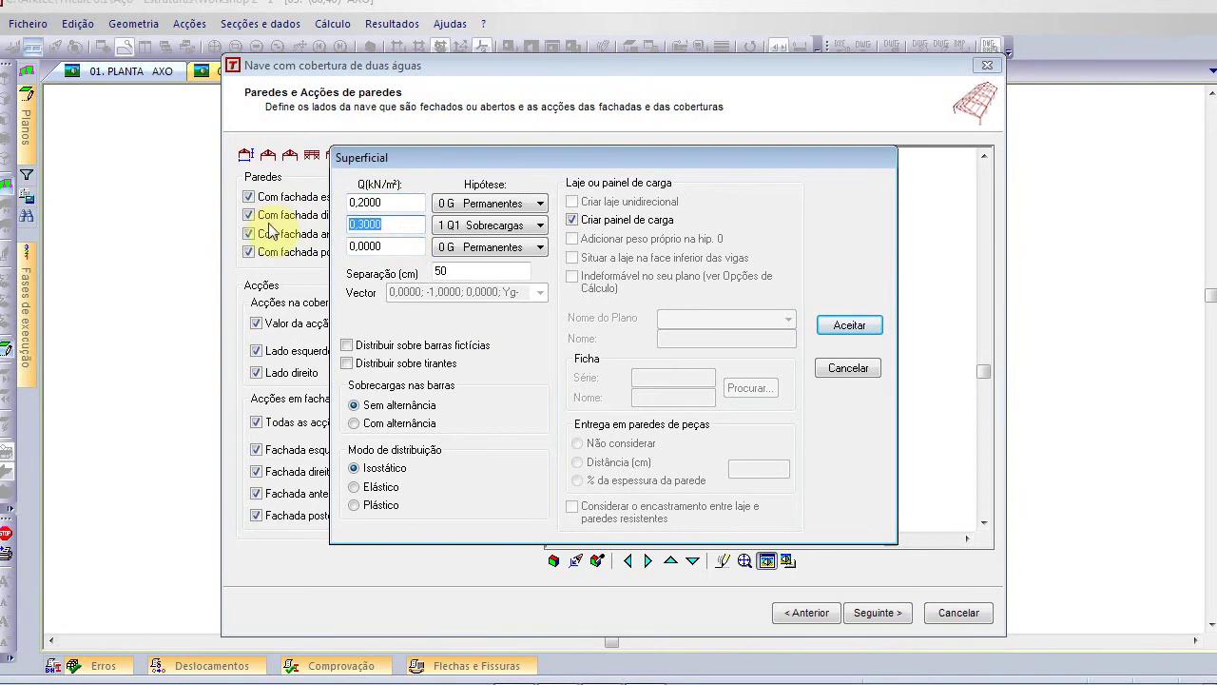
left_click(849, 328)
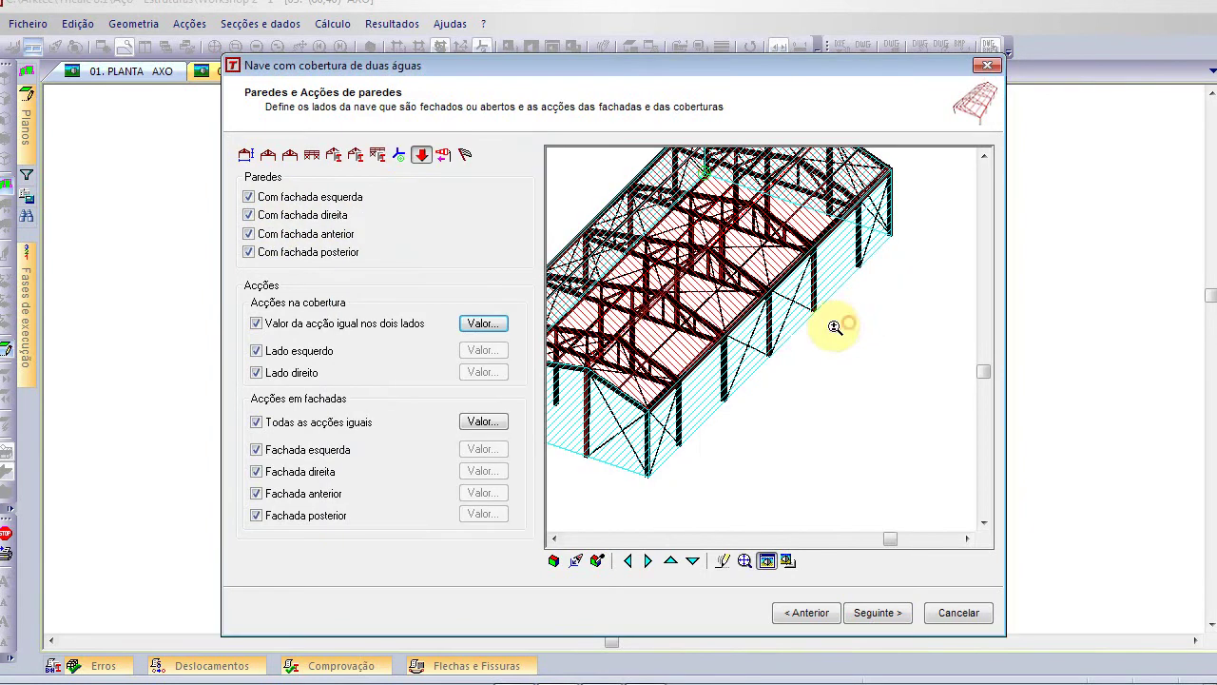
Enable wind panel creation for the hall and set the dynamic pressure to 0,9 kN/m2 in the initial data
left_click(443, 156)
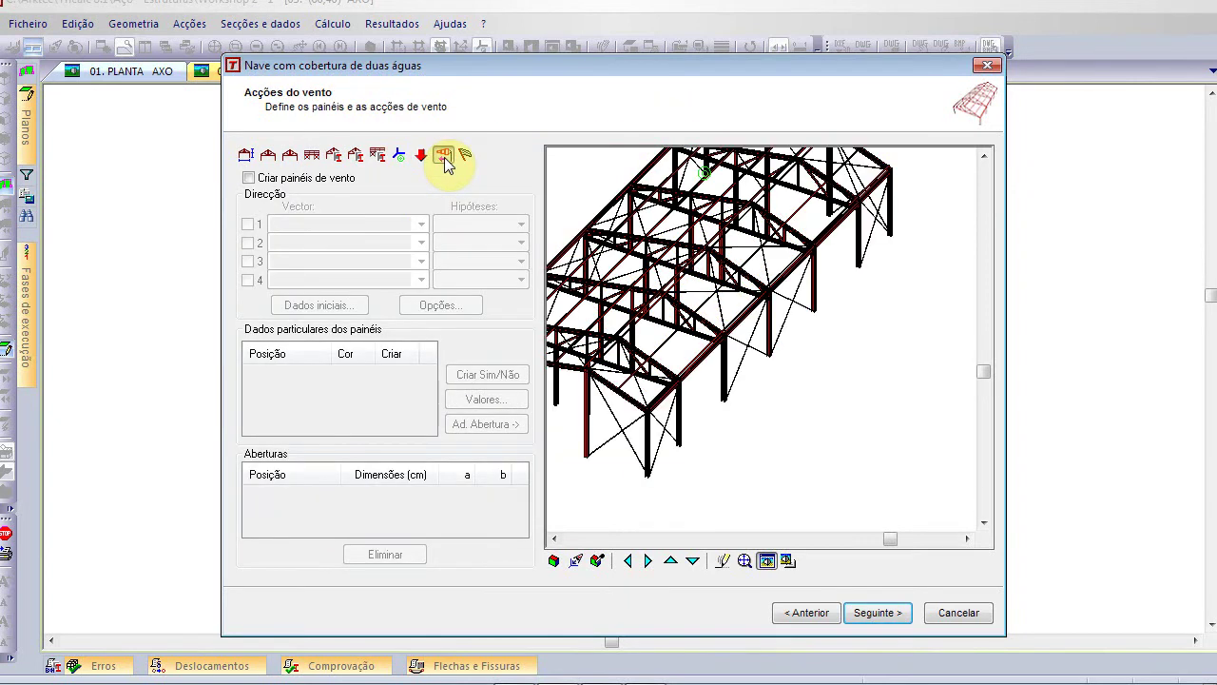
left_click(249, 178)
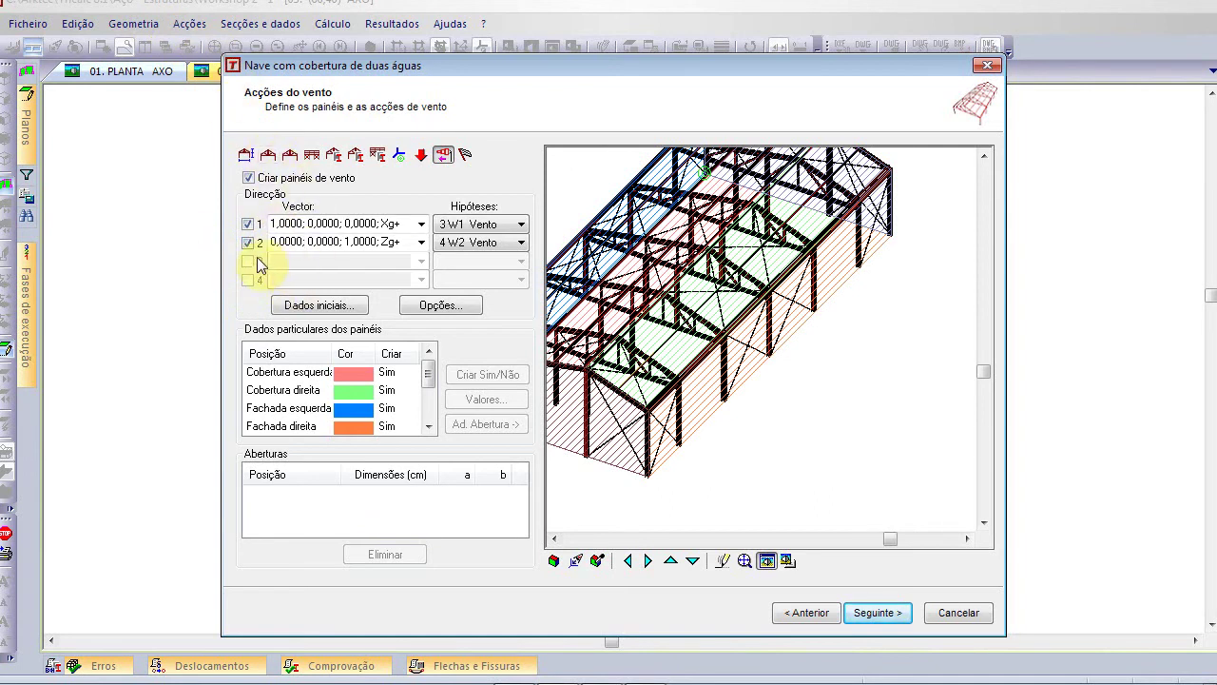
left_click(348, 307)
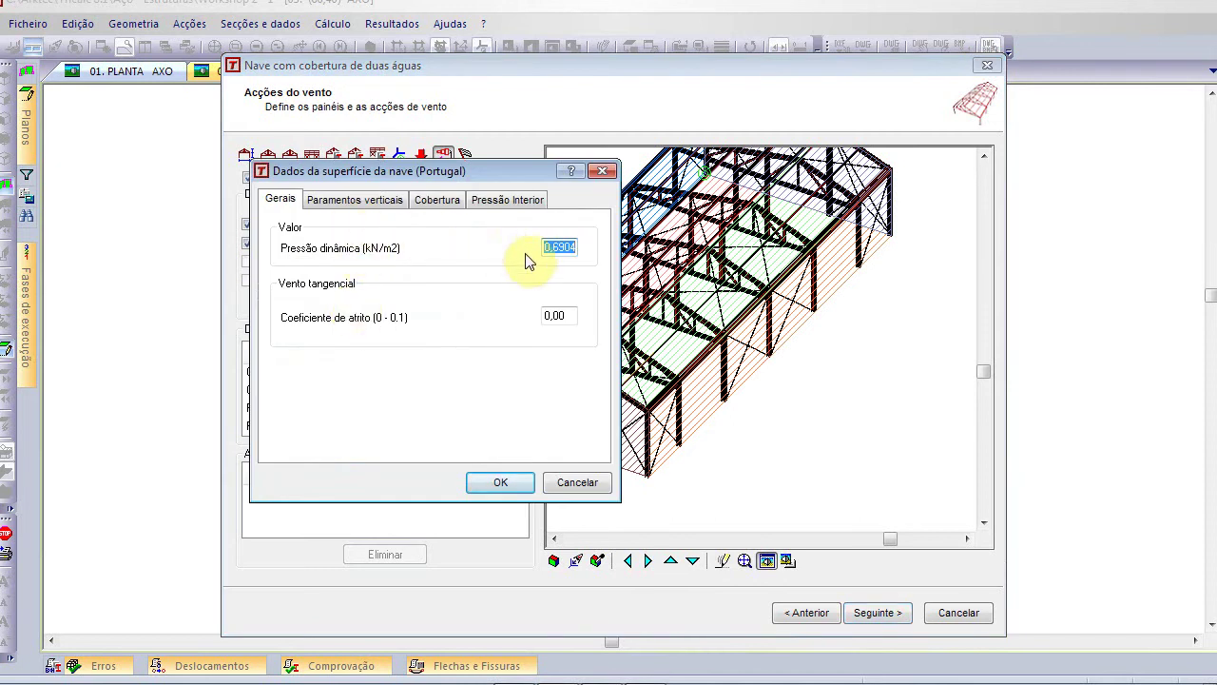
left_click_drag(552, 247, 613, 255)
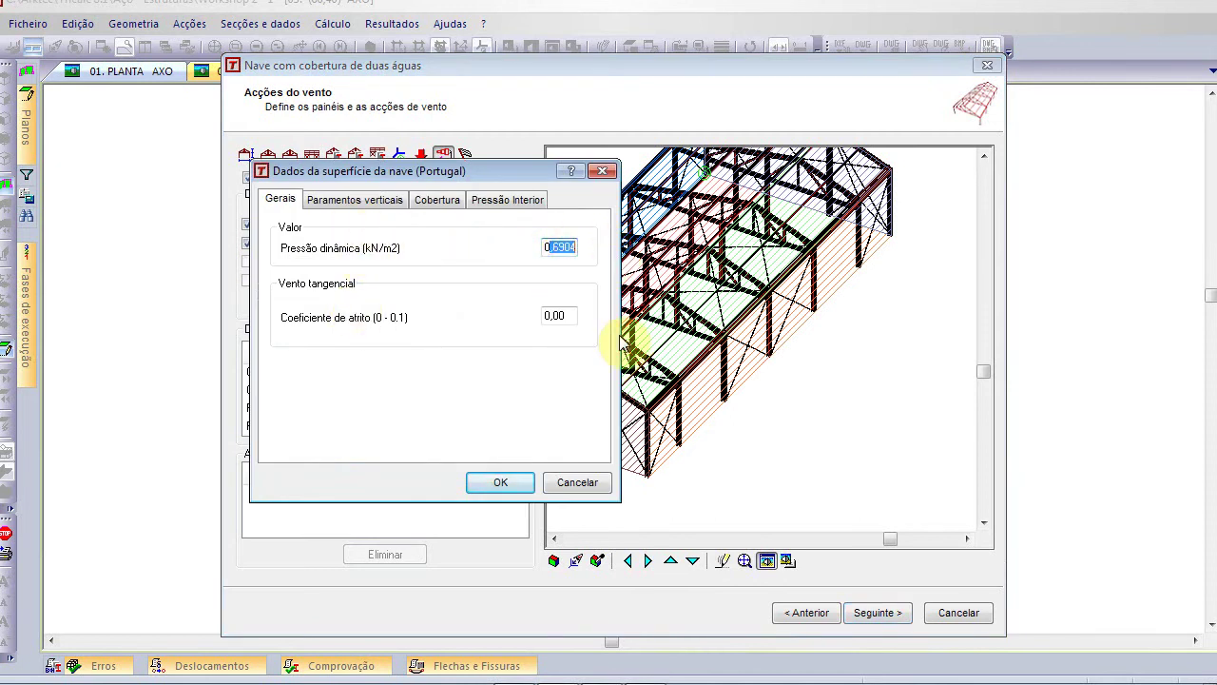
key("BackSpace")
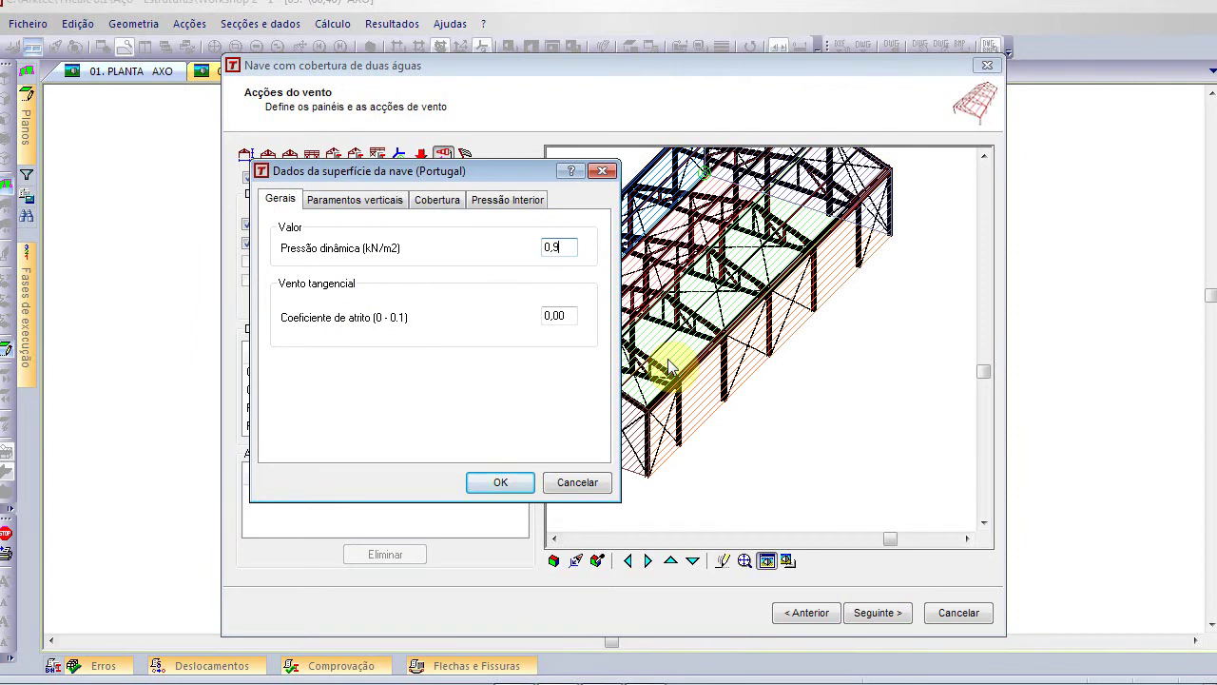
Set the wind coefficients of the vertical faces to 0,7 for windward, -0,2 for leeward and -0,5 for lateral
left_click(336, 202)
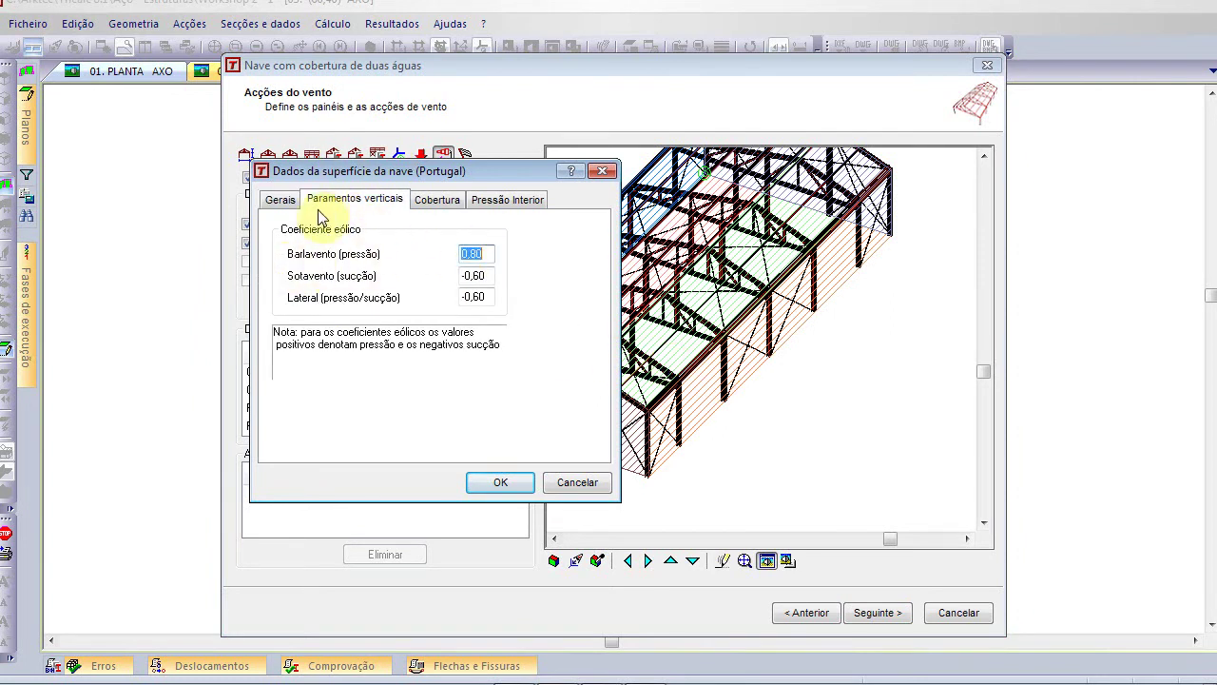
left_click(475, 253)
left_click_drag(478, 255, 512, 275)
key("BackSpace")
type("7")
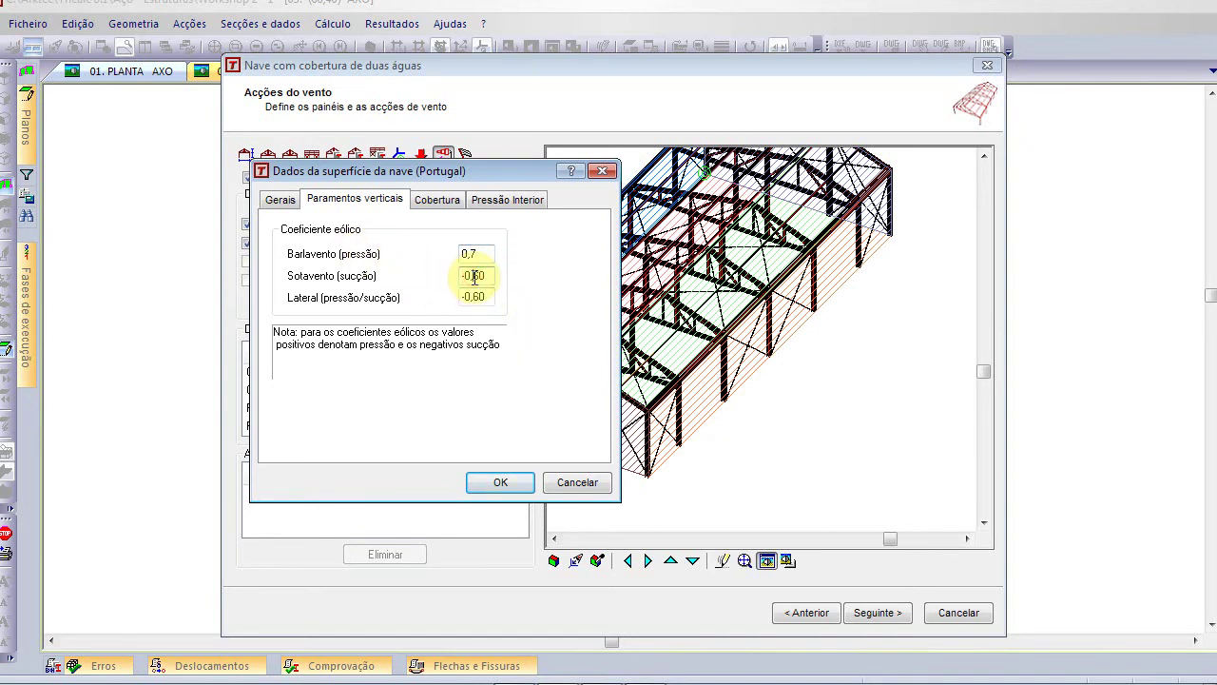
left_click_drag(474, 277, 496, 295)
type("2")
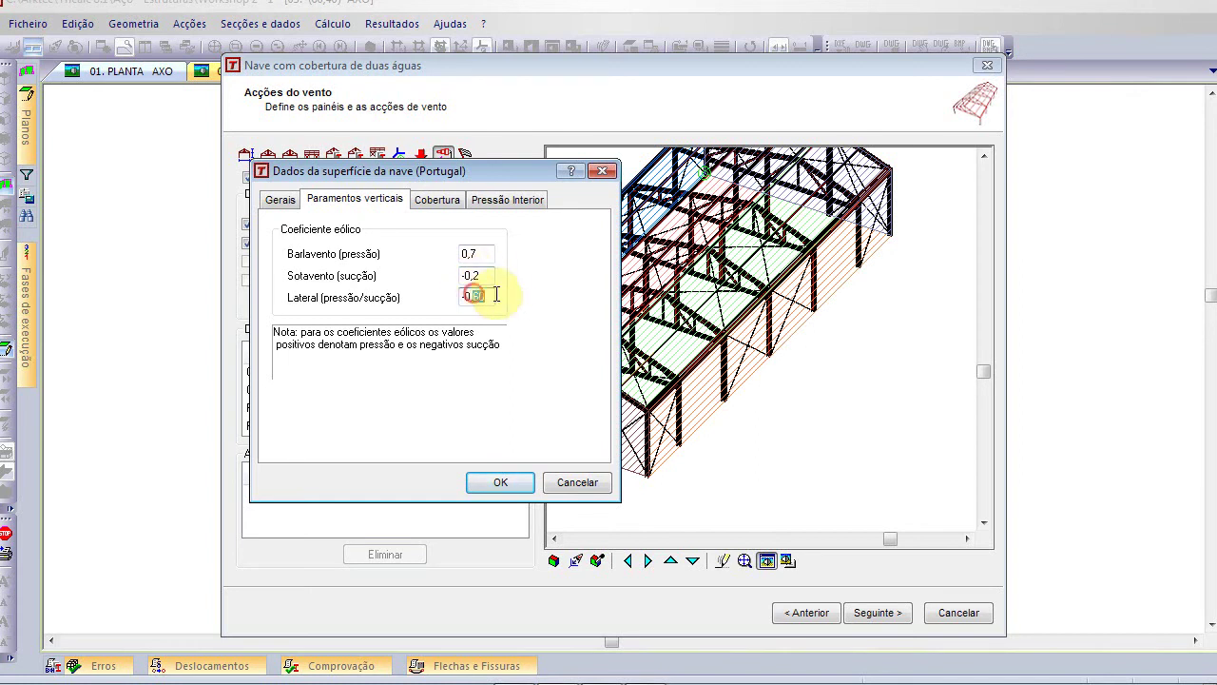
type("5")
left_click(478, 274)
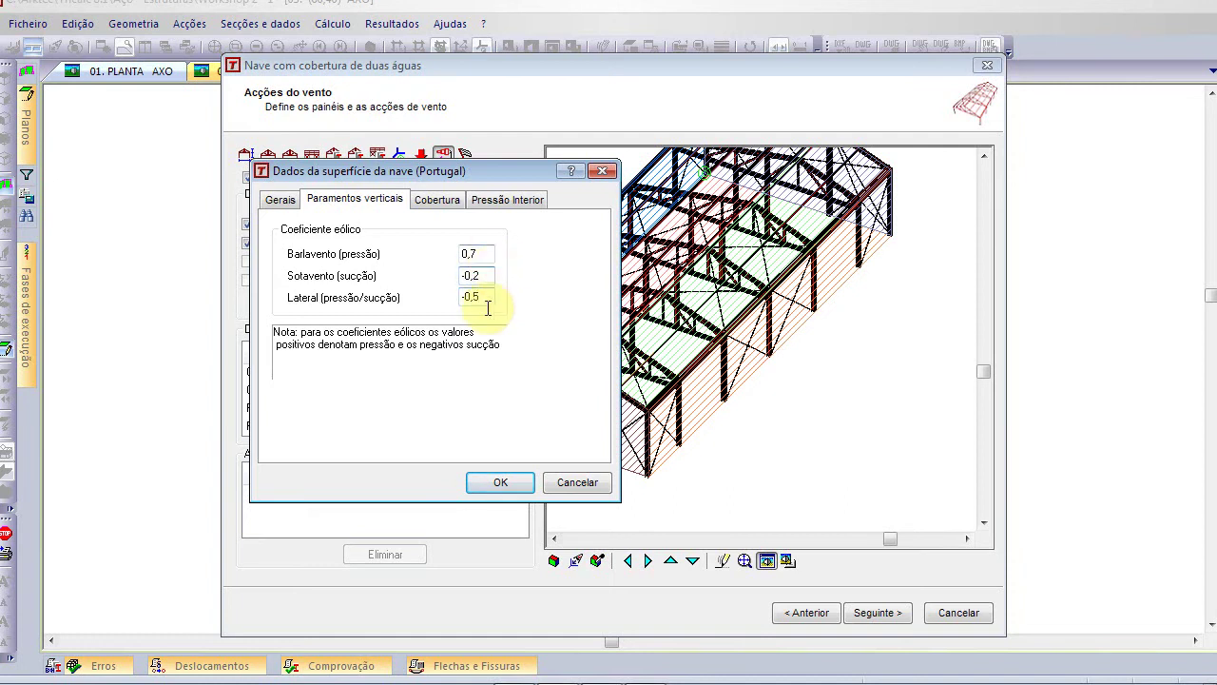
Set the roof's wind coefficients to 0,7 for windward, -0,2 for leeward and -0,5 for lateral
left_click(451, 213)
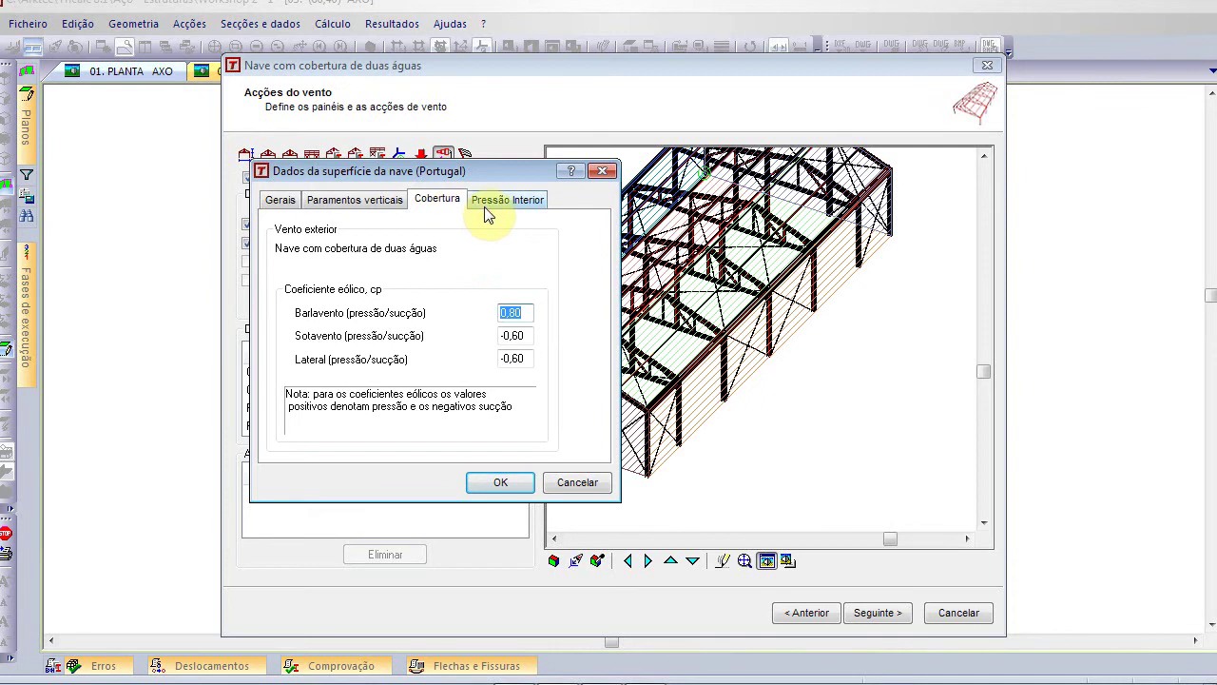
left_click(514, 316)
key("BackSpace")
key("BackSpace")
type("7")
left_click_drag(513, 336, 543, 334)
type("5")
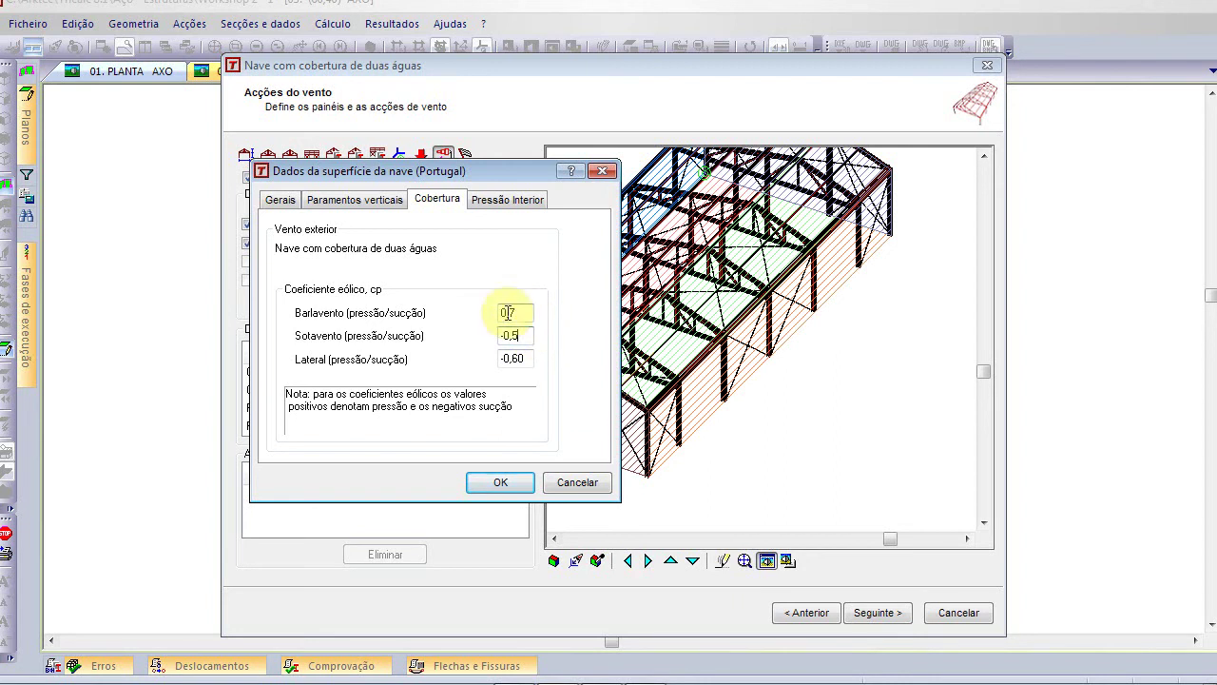
left_click(513, 336)
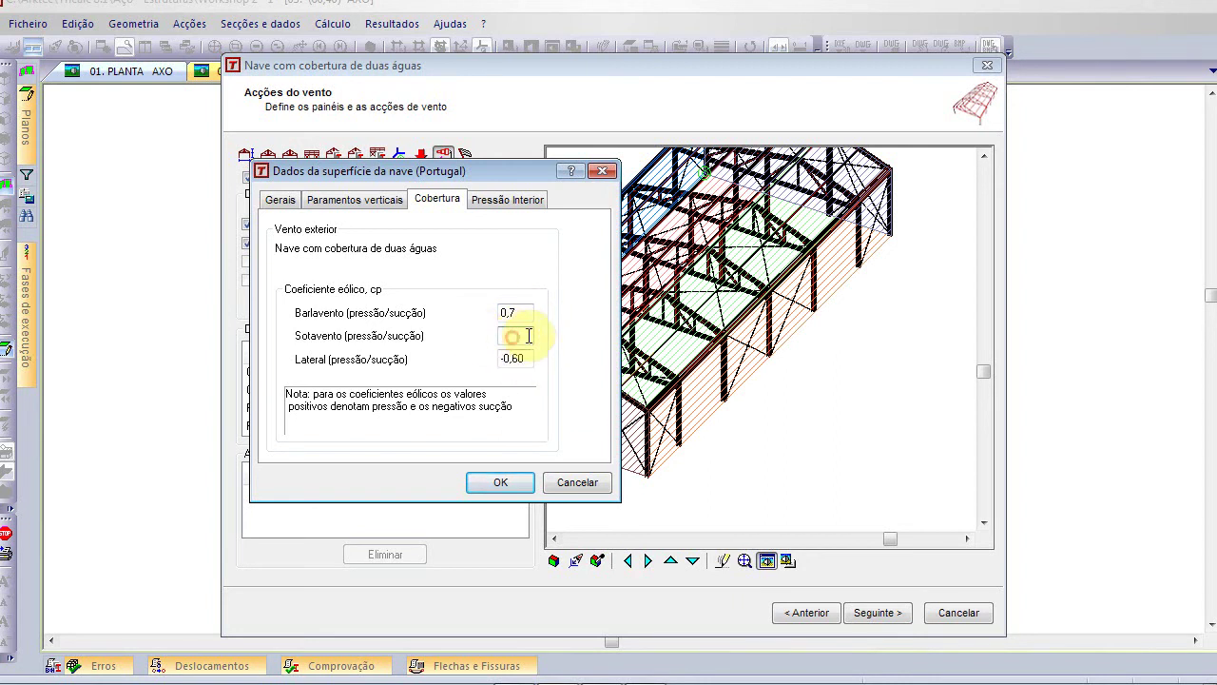
type("2")
left_click(521, 360)
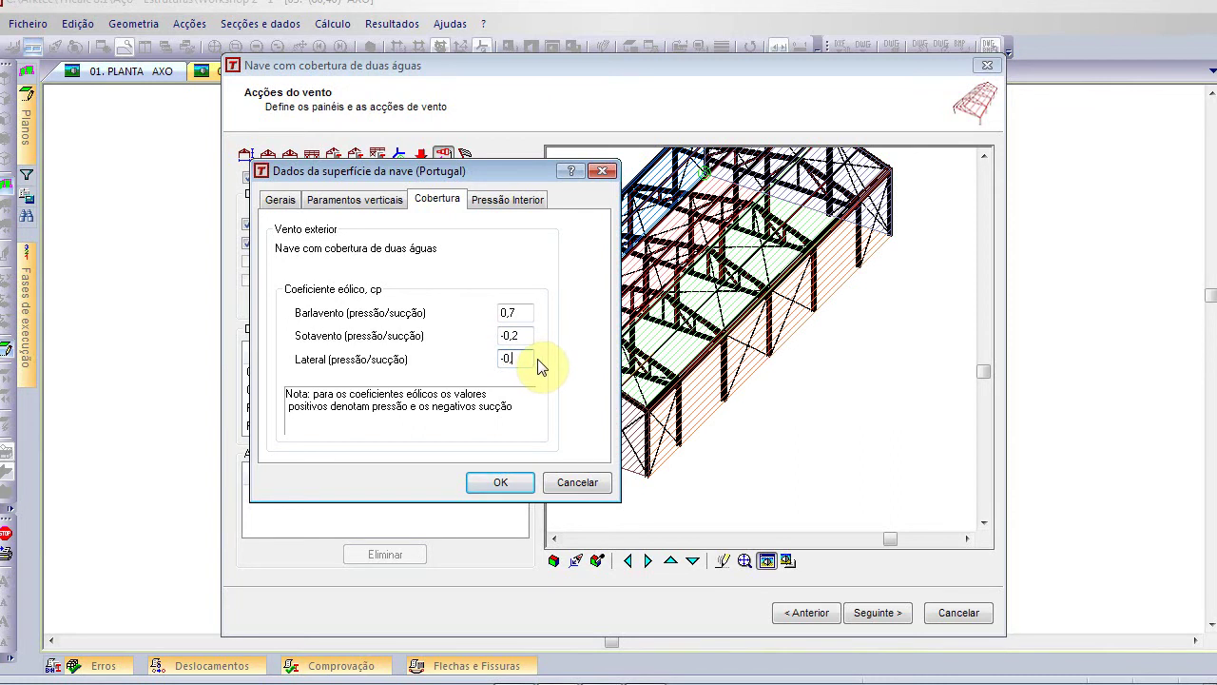
type("5")
Keep the interior pressure coefficient at 0,50, and accept the wind data and the continuous distribution option
left_click(491, 204)
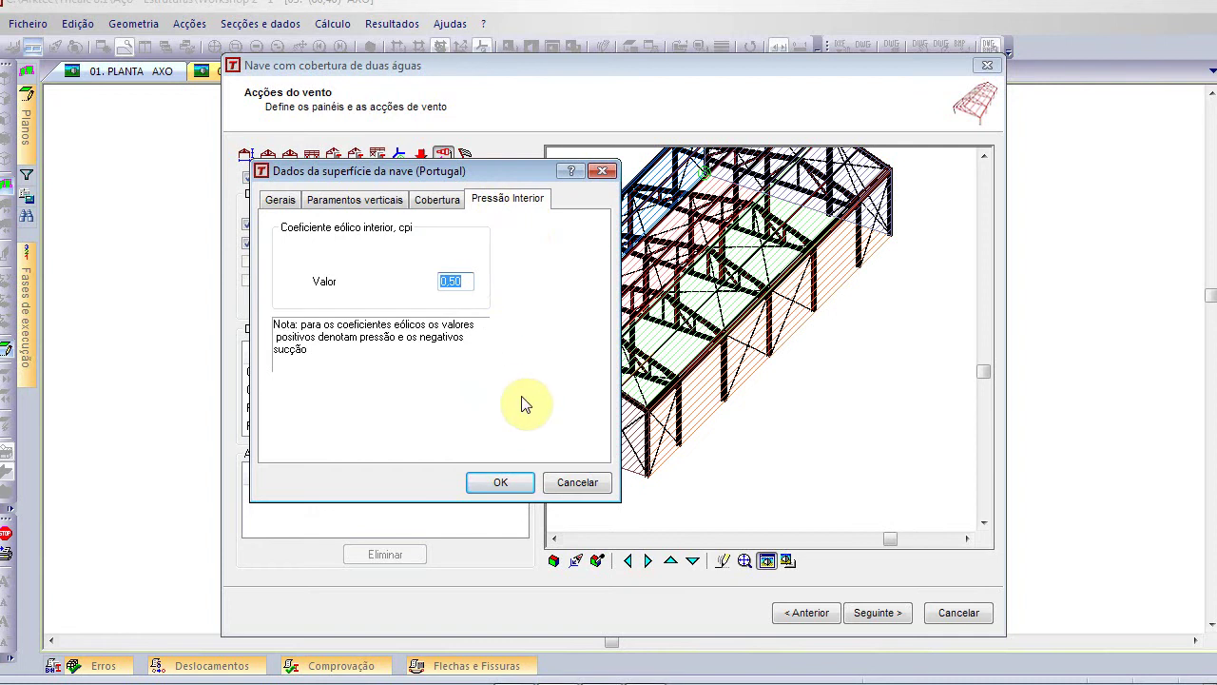
left_click(507, 483)
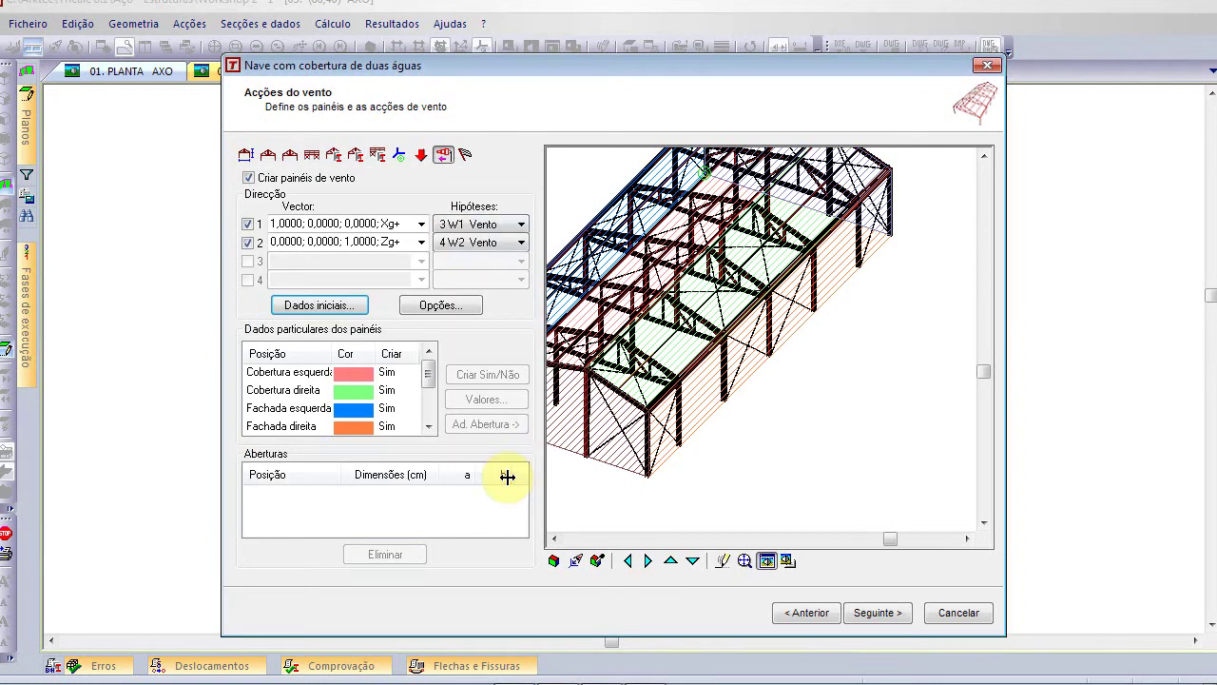
left_click(438, 306)
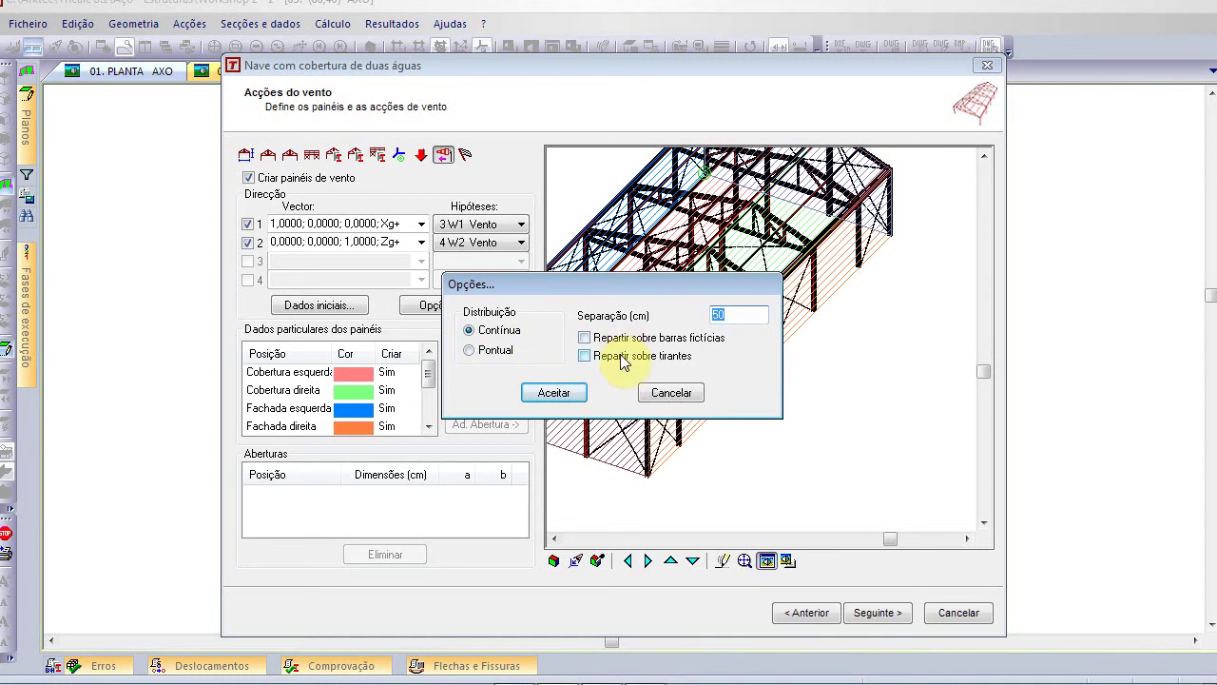
left_click(575, 397)
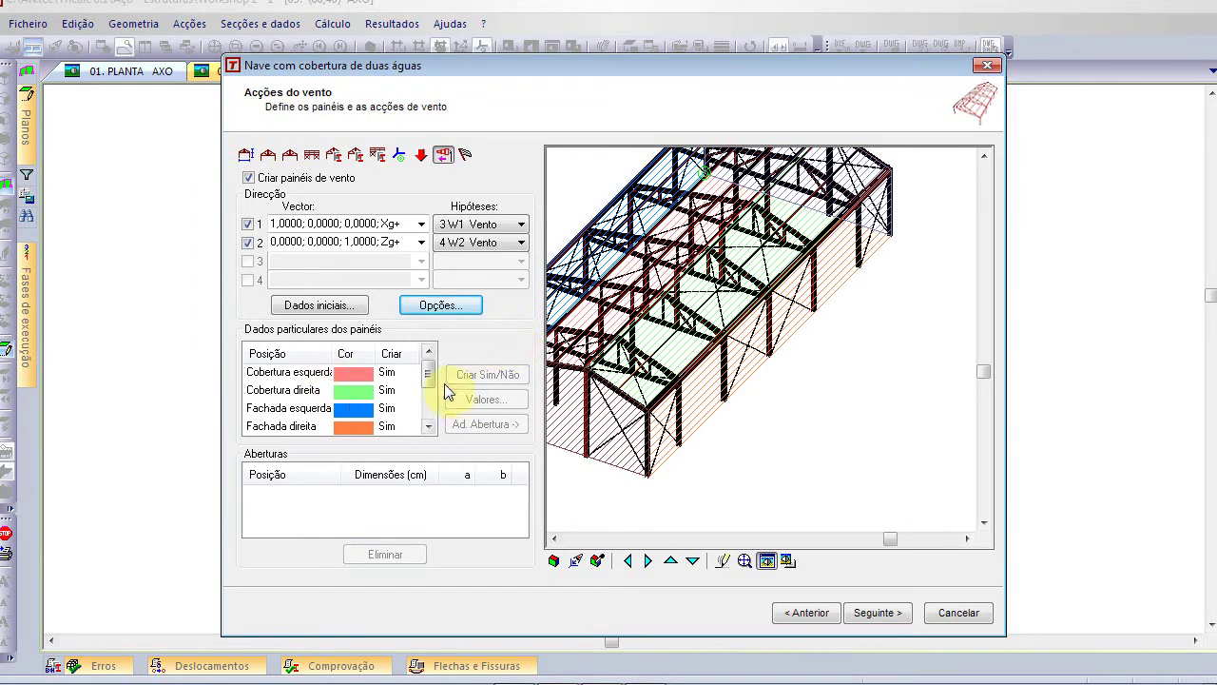
Add an opening of about 254x233 cm at the base of the right façade's wind panel, with offset a about 1999 cm
left_click(286, 426)
left_click(428, 426)
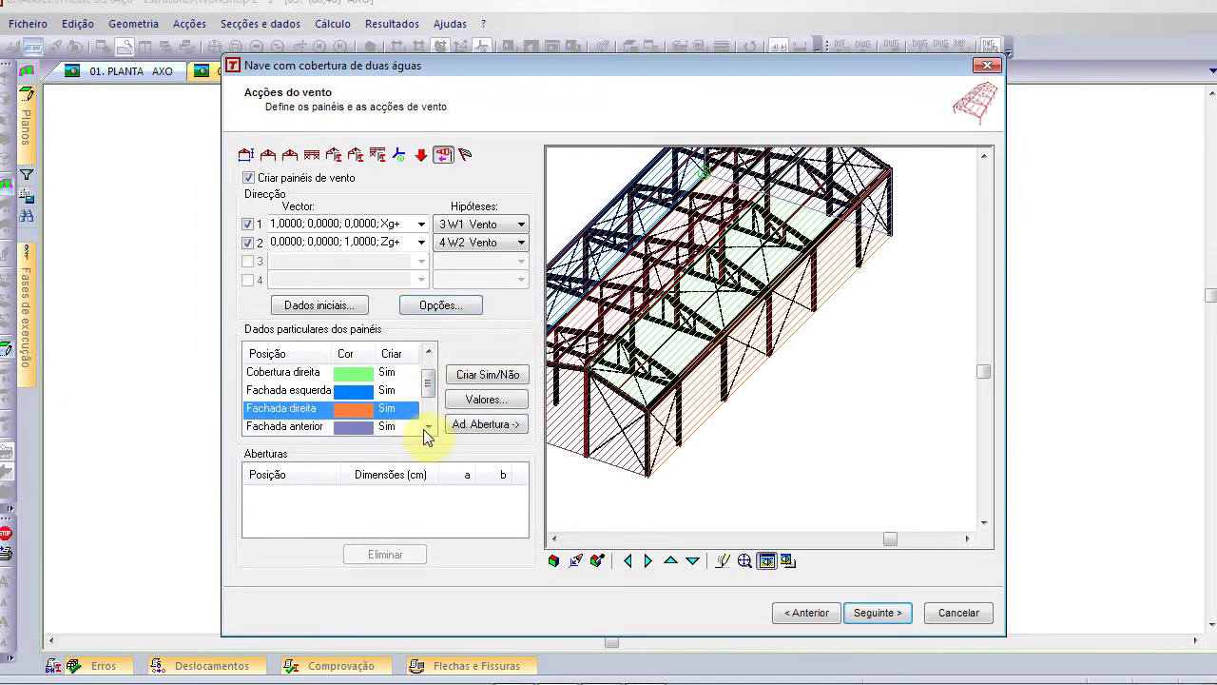
scroll(709, 417, "up", 2)
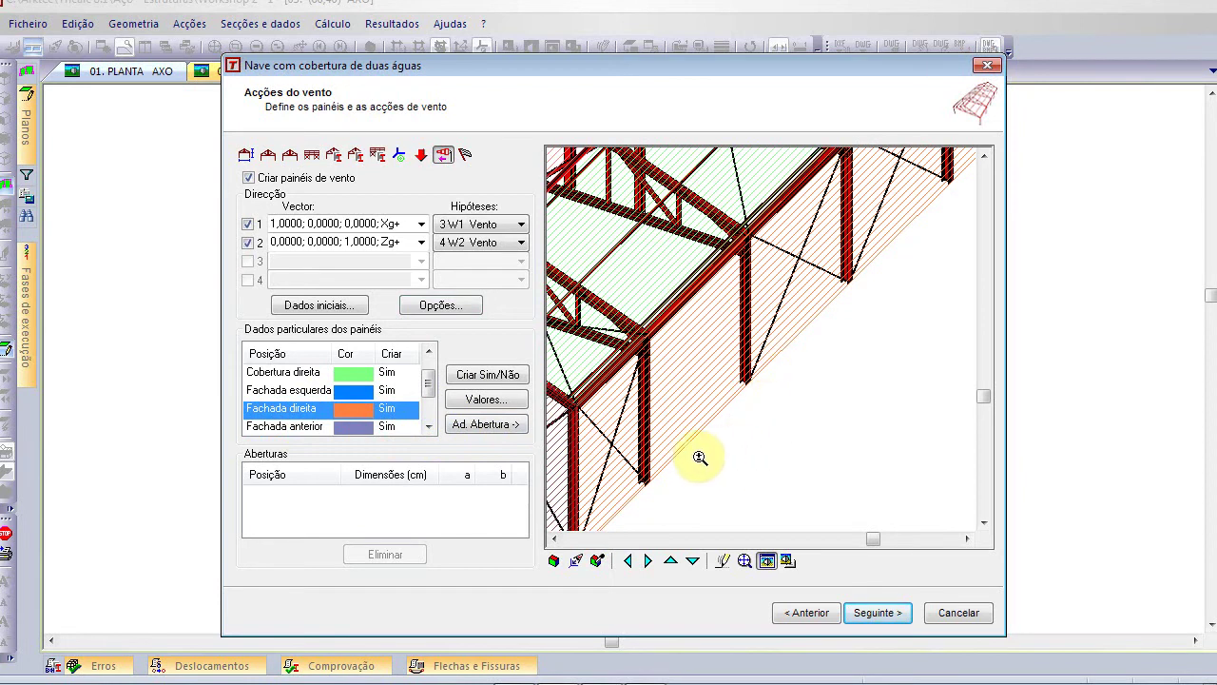
left_click(518, 424)
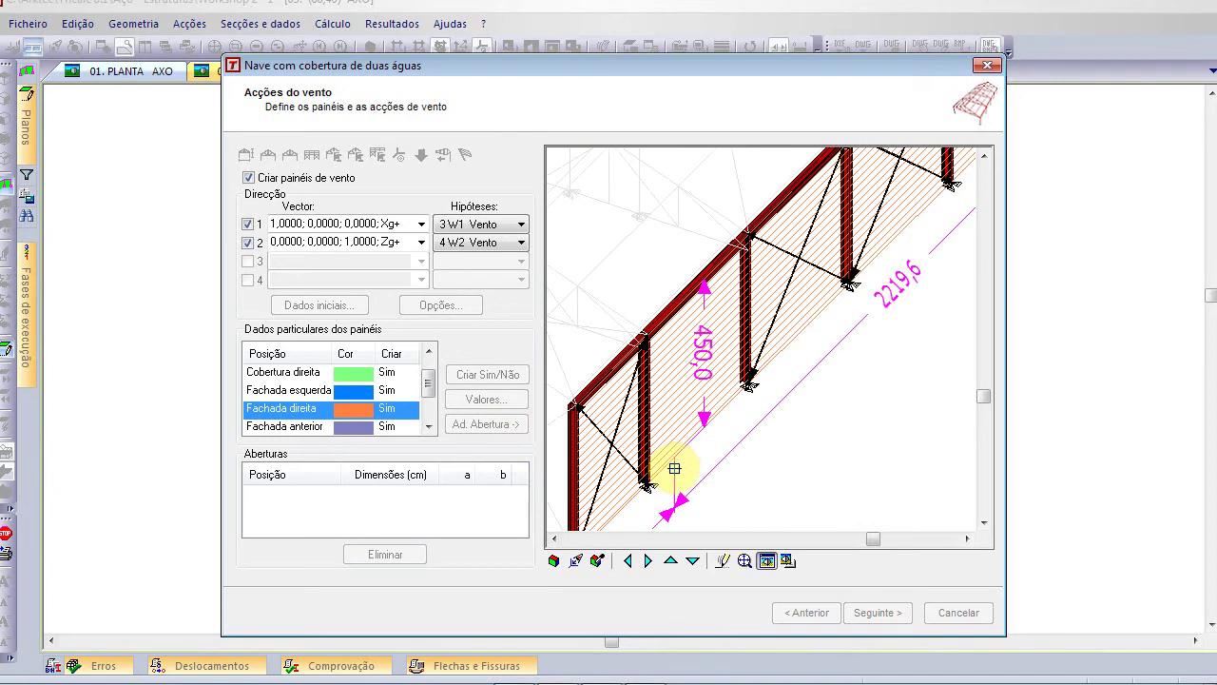
left_click(674, 467)
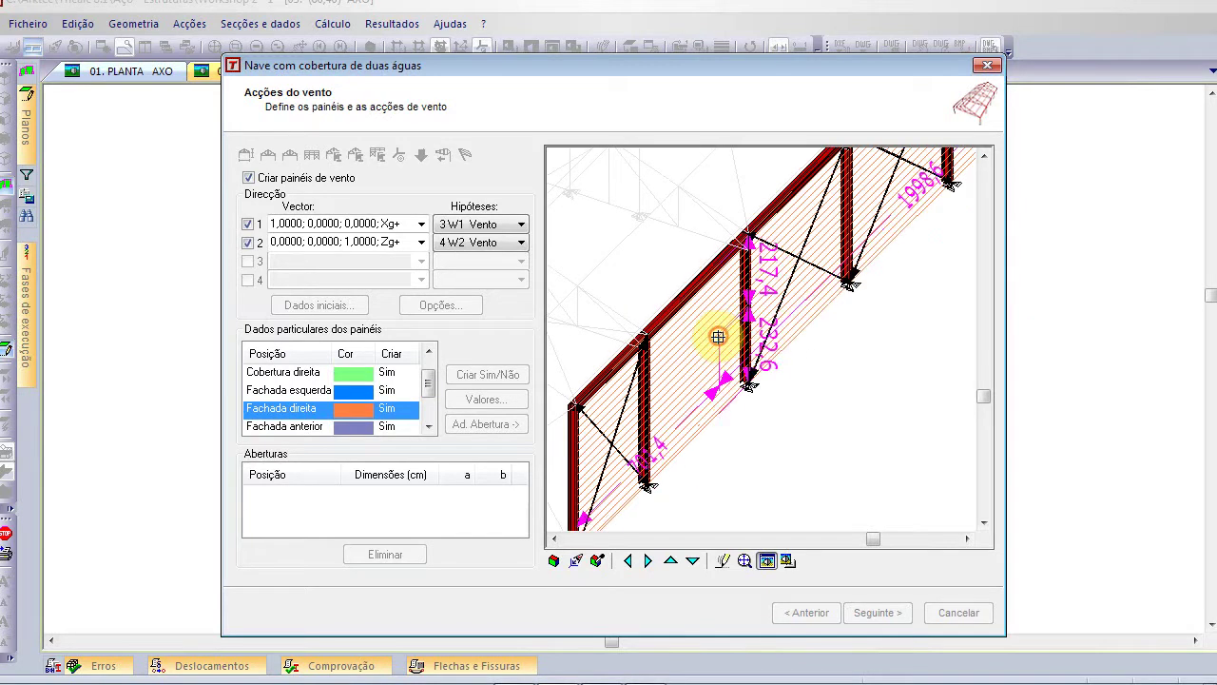
left_click(669, 472)
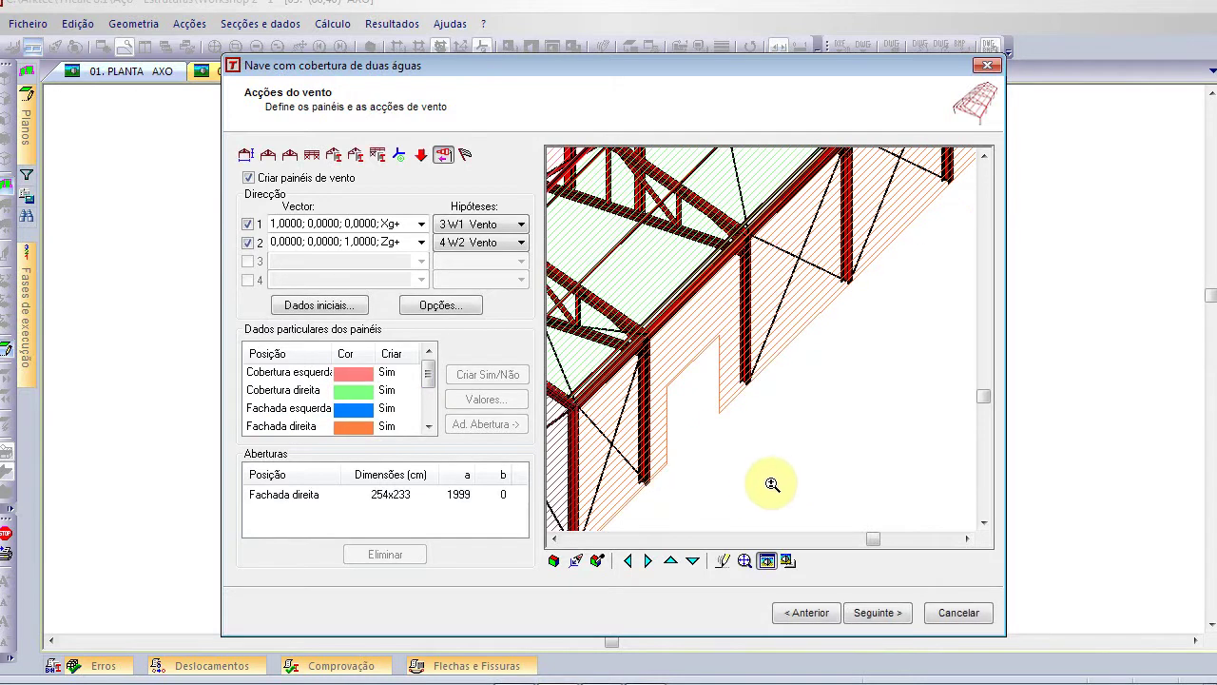
scroll(694, 439, "down", 3)
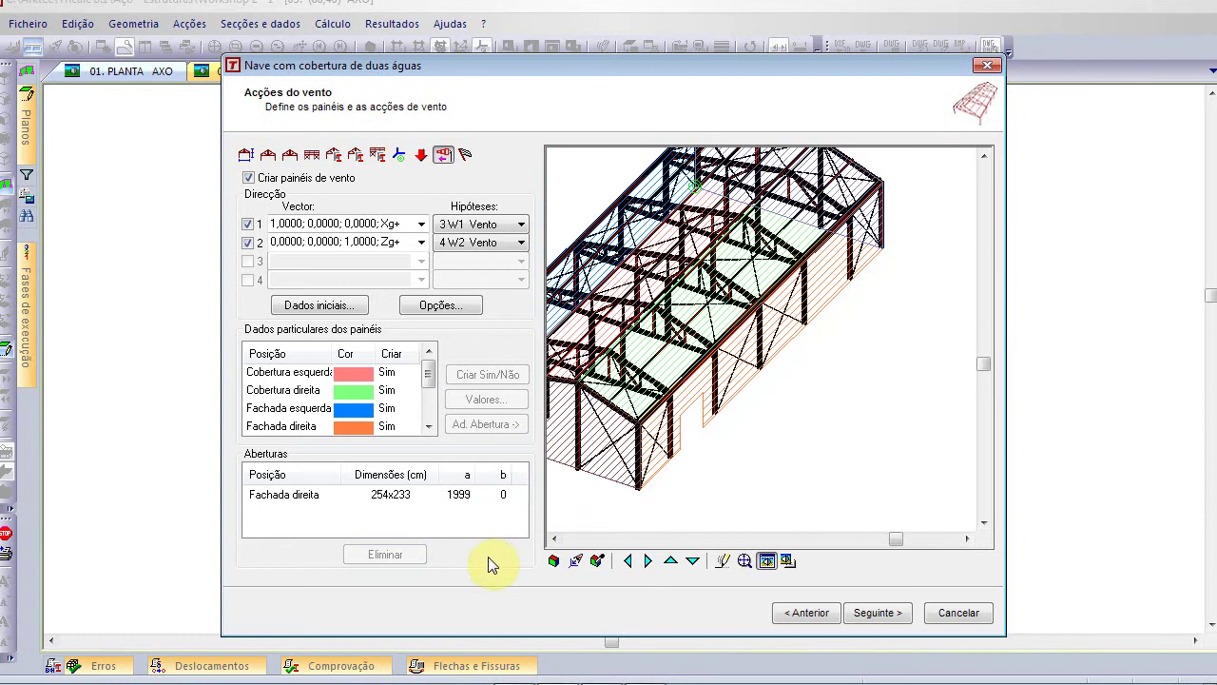
Describe the hall as "Nave tipo A" and try to generate it with bar grouping, construction phases and footings
left_click(465, 155)
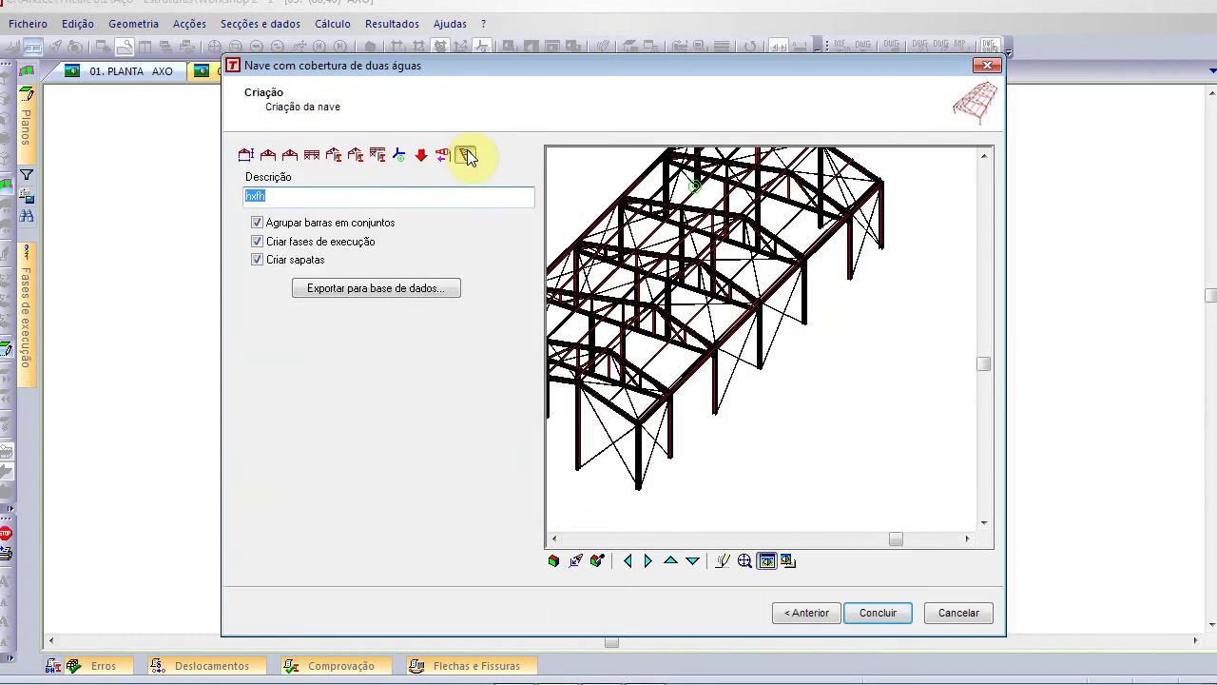
type("Nave tipo A")
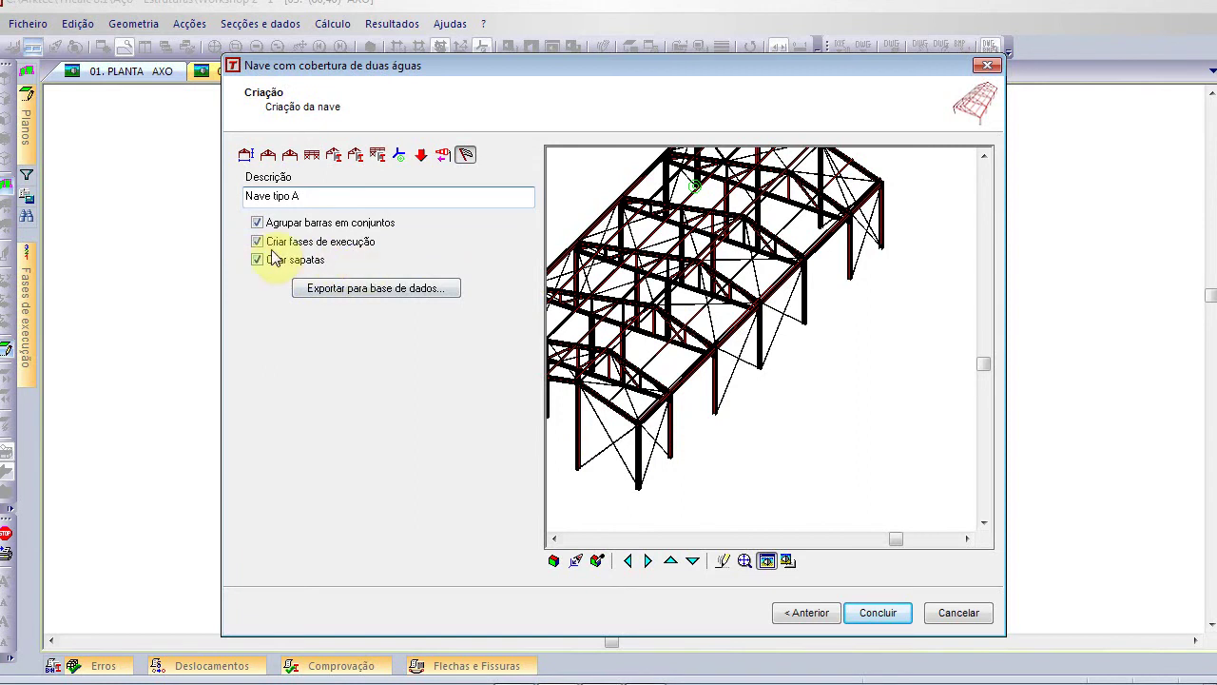
left_click(873, 610)
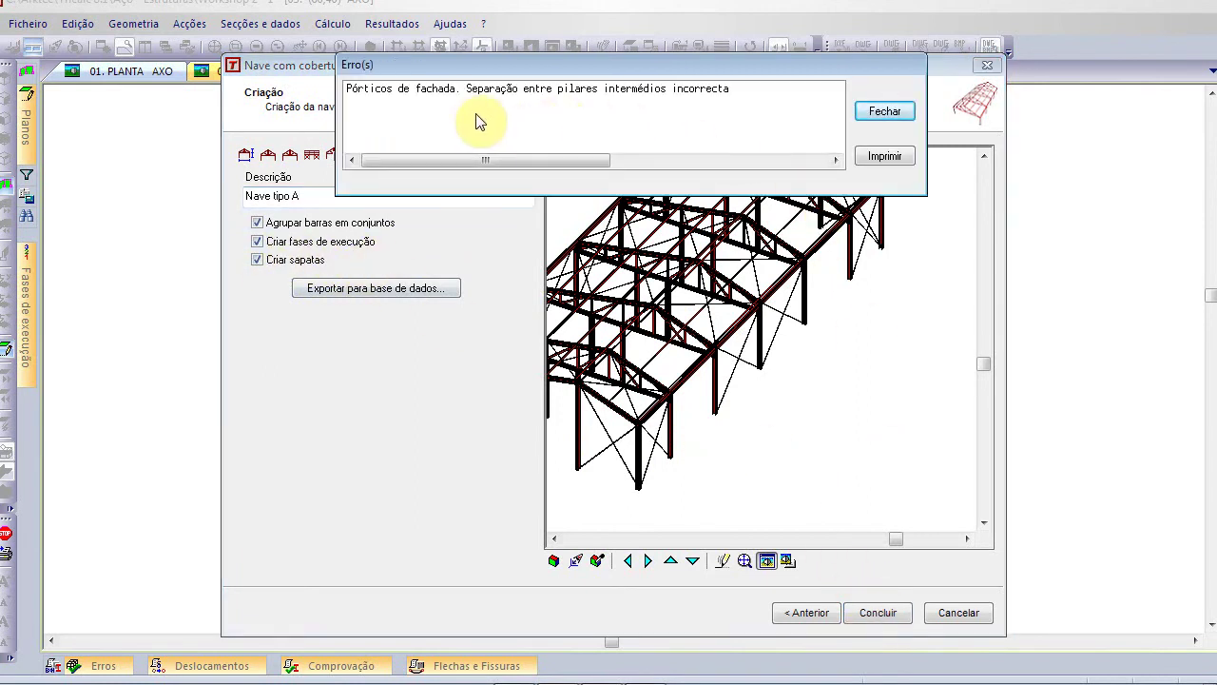
left_click(879, 115)
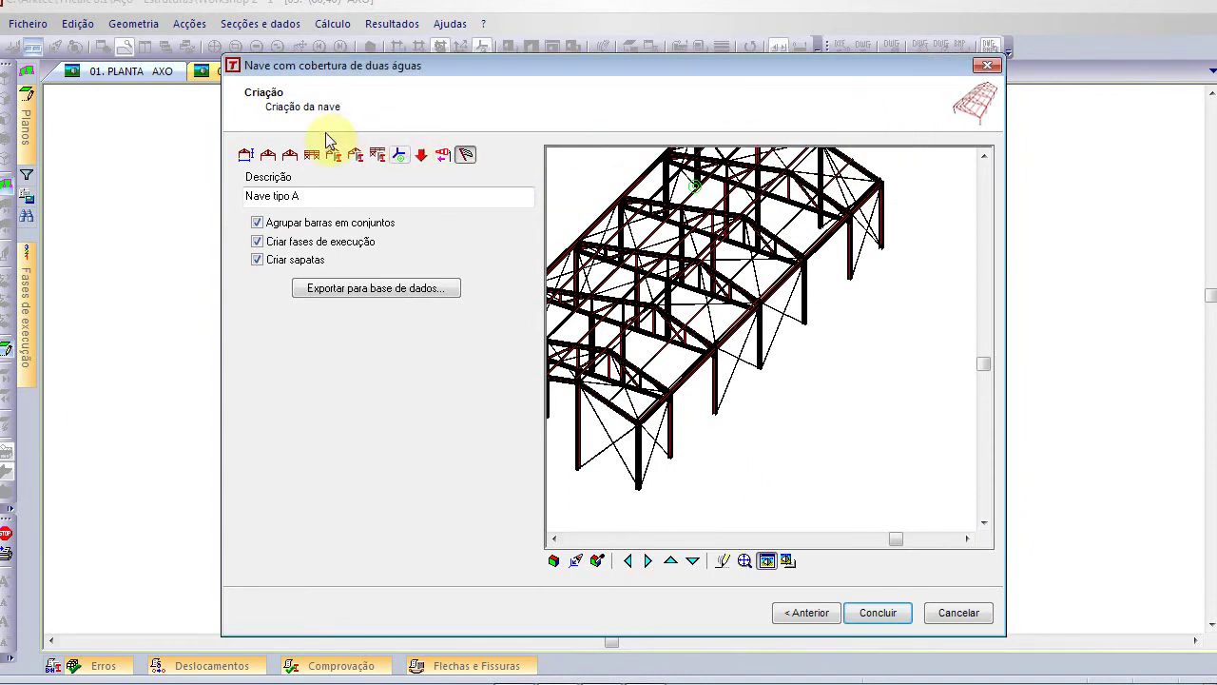
Examine the spacing of the façade frames' intermediate columns and try to generate the hall again
left_click(289, 155)
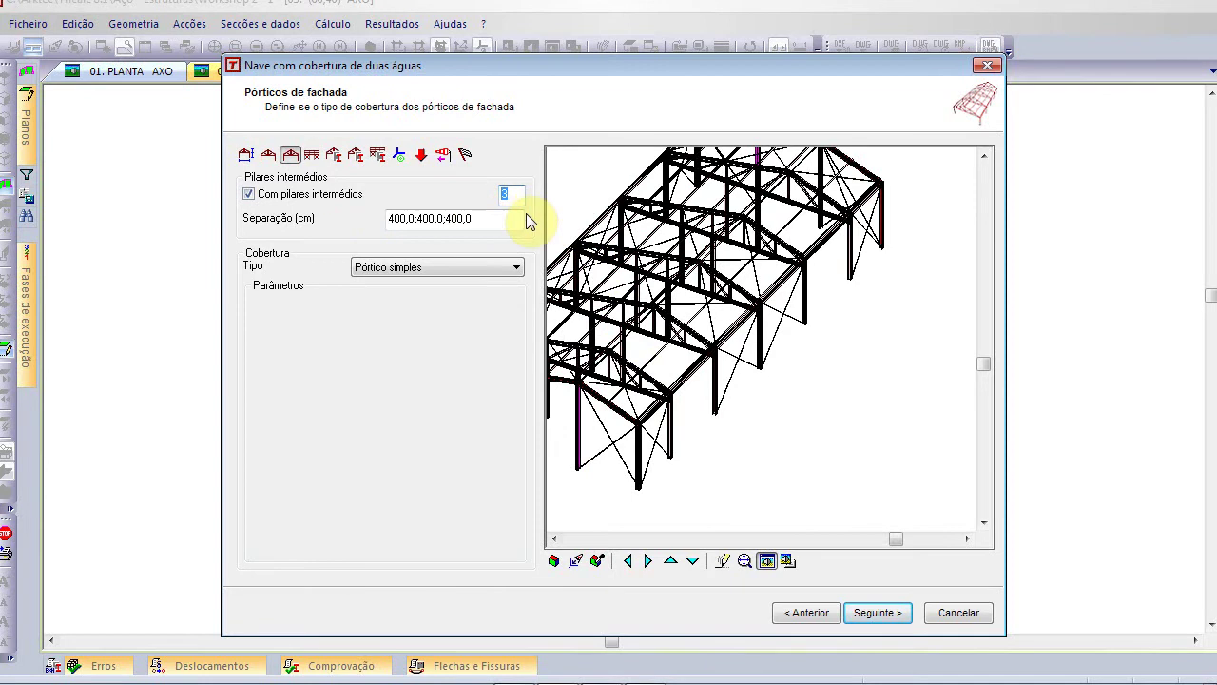
left_click(494, 223)
middle_click_drag(614, 364, 763, 343)
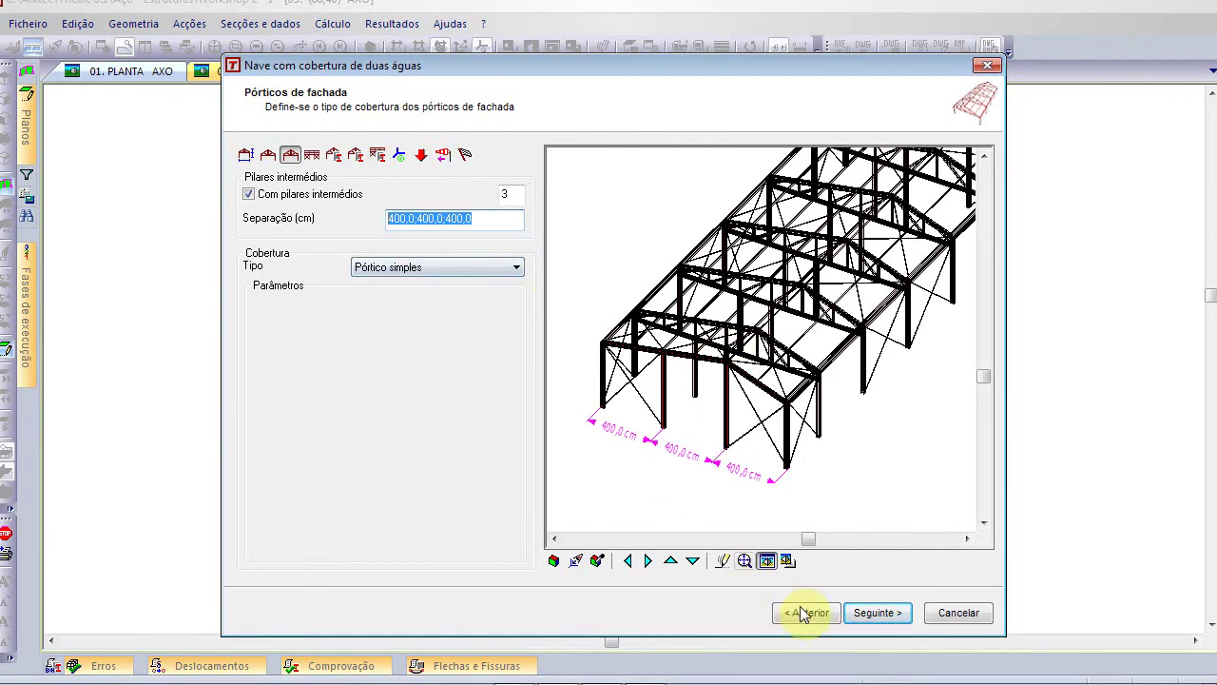
left_click(465, 154)
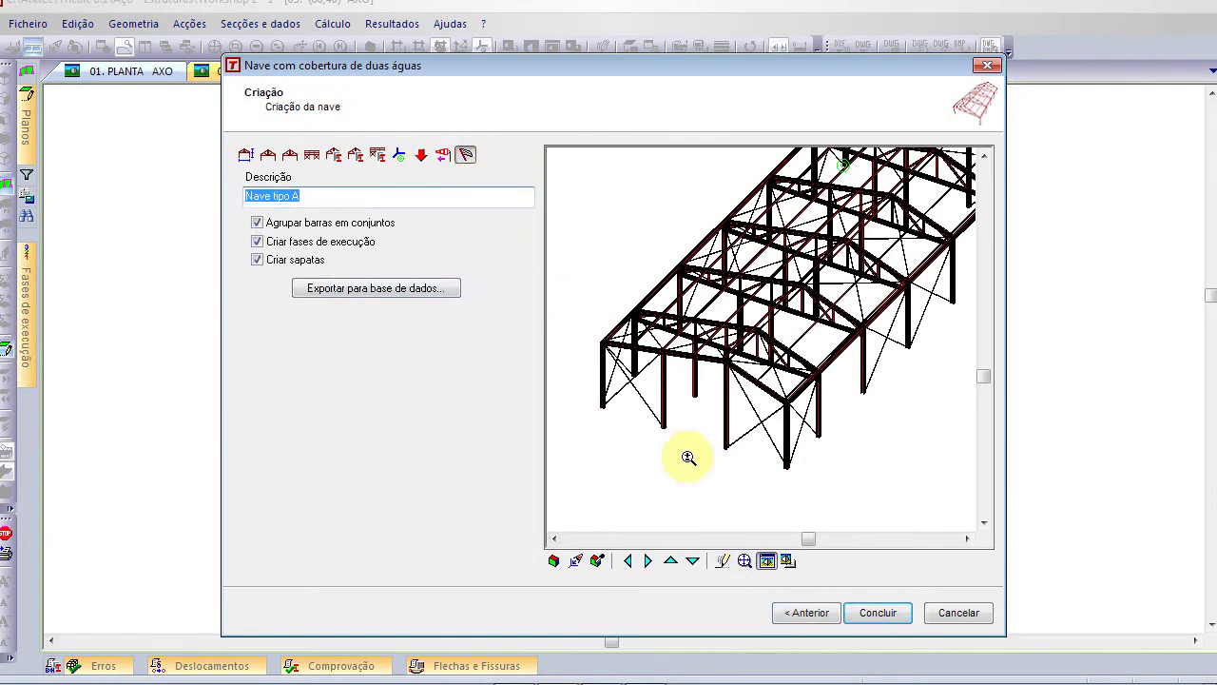
left_click(877, 614)
left_click(885, 112)
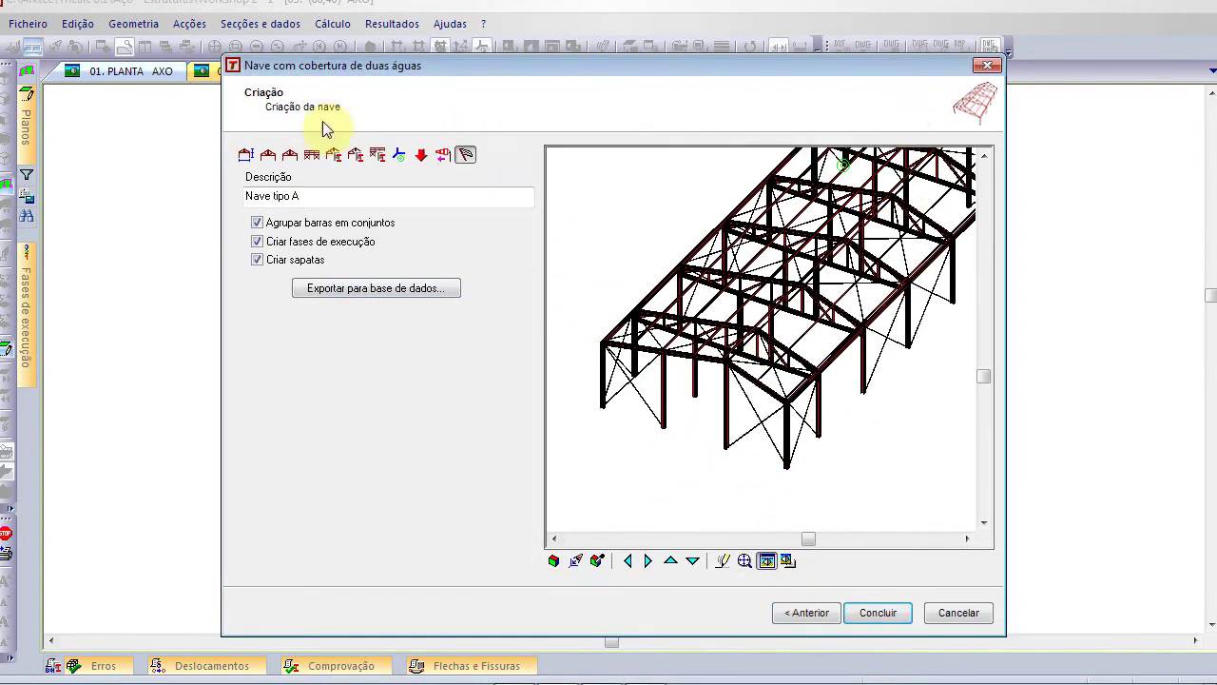
Clear the façade frames' column spacing and set the number of intermediate columns to 3
left_click(290, 155)
left_click(290, 195)
left_click(289, 195)
left_click(489, 219)
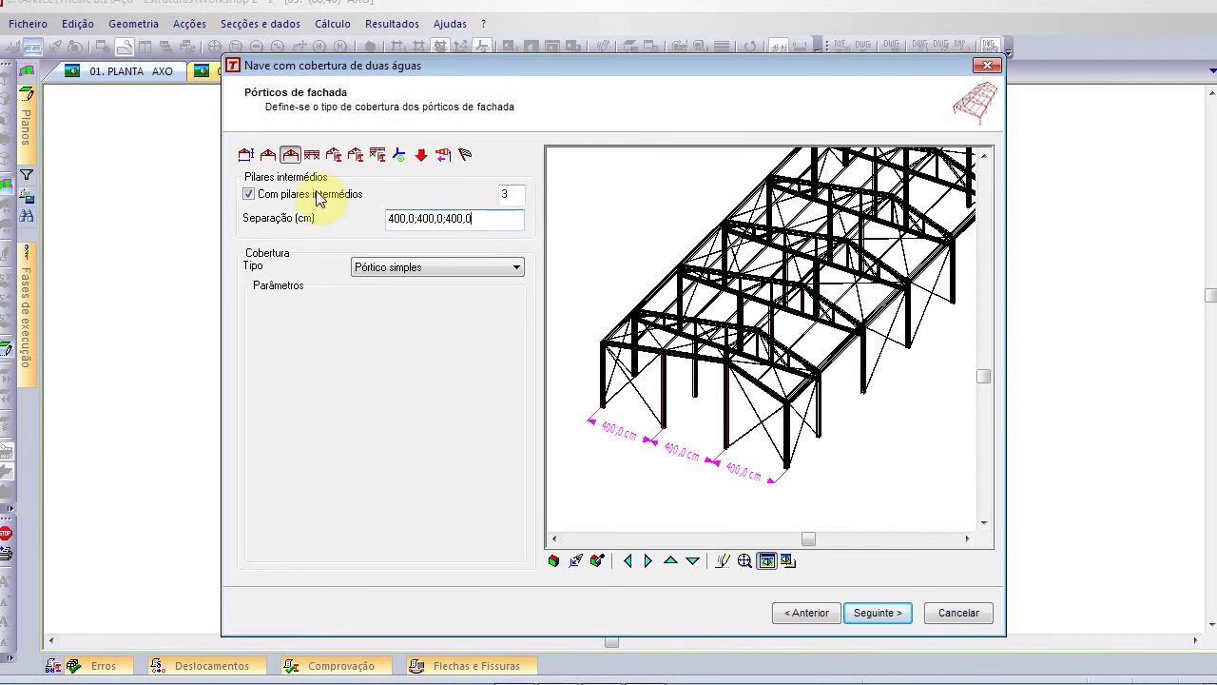
left_click_drag(488, 219, 358, 228)
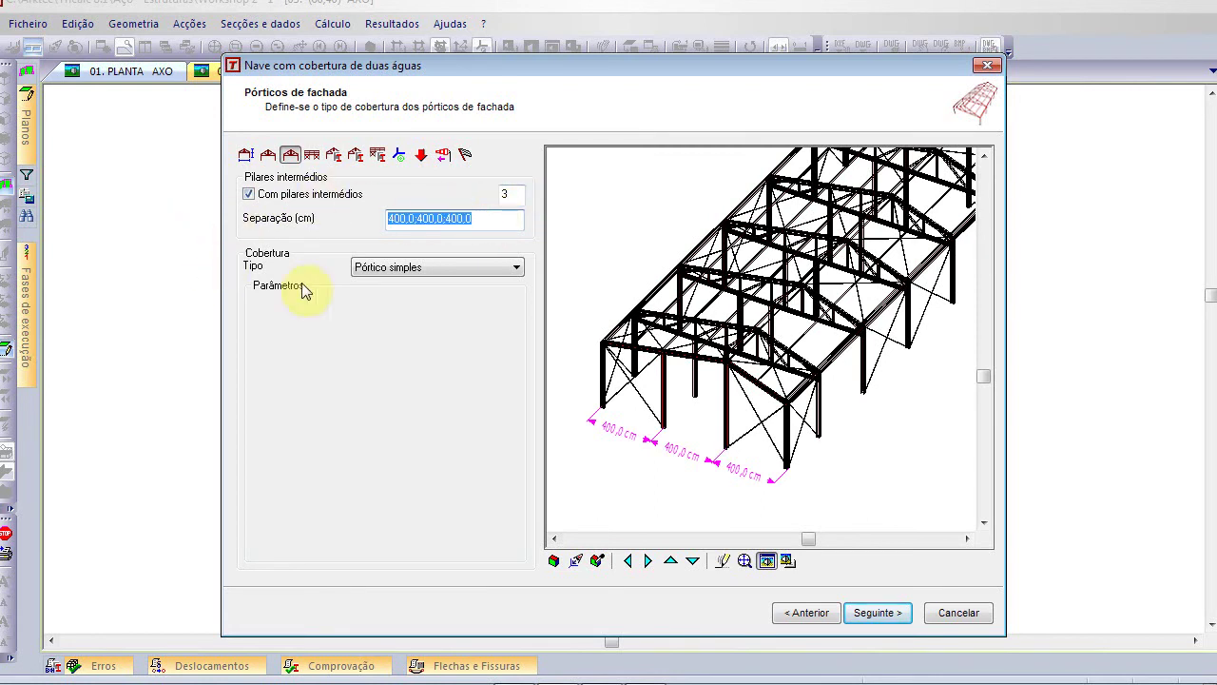
key("Delete")
left_click_drag(520, 195, 426, 189)
type("2")
left_click_drag(522, 193, 495, 194)
type("3")
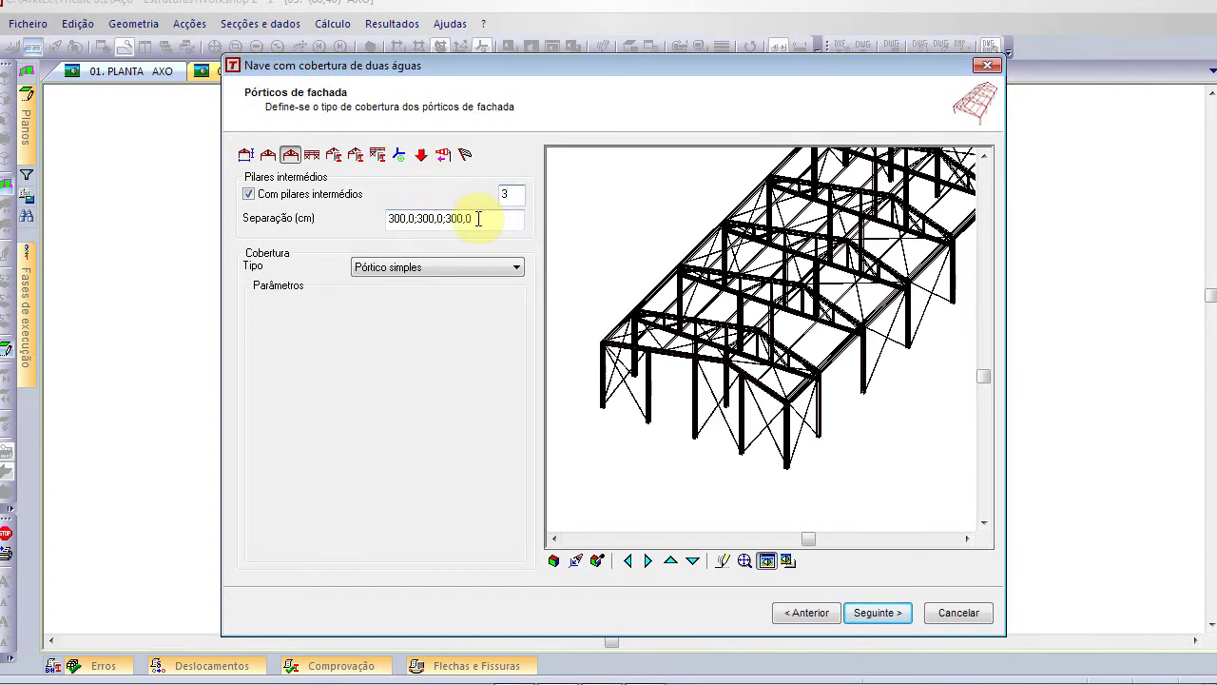
left_click(479, 219)
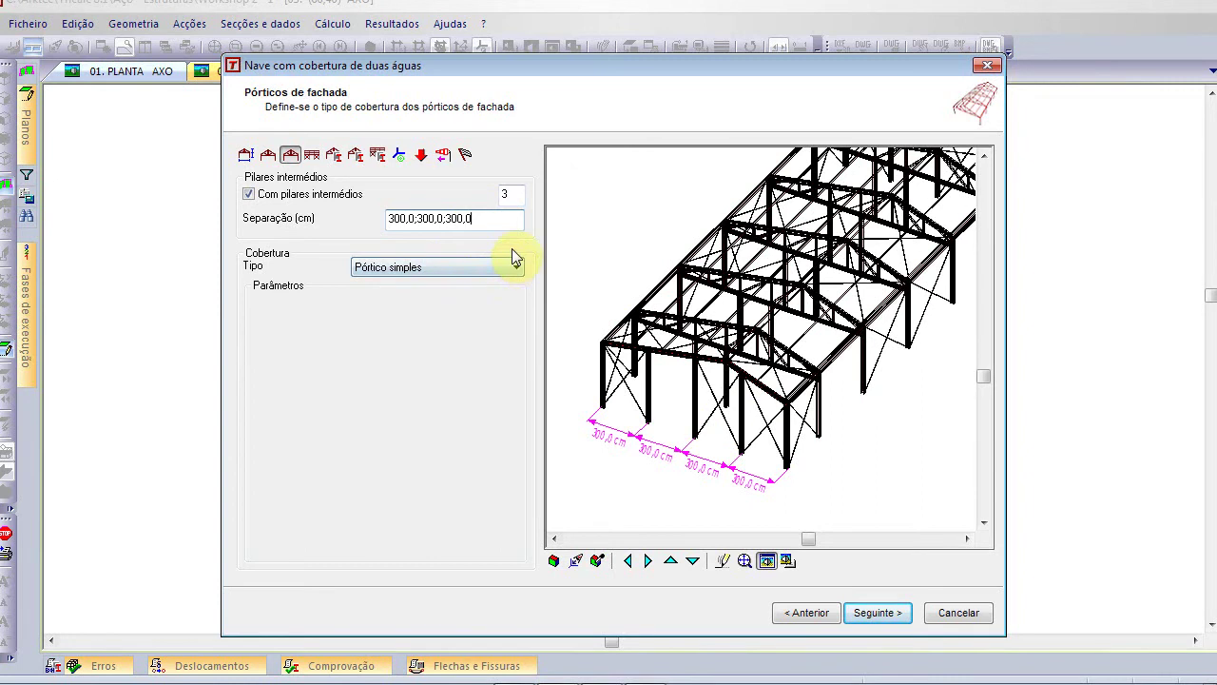
Set the façade frames to 2 intermediate columns with separations of 400;400 cm, and generate the hall
double_click(504, 194)
type("2")
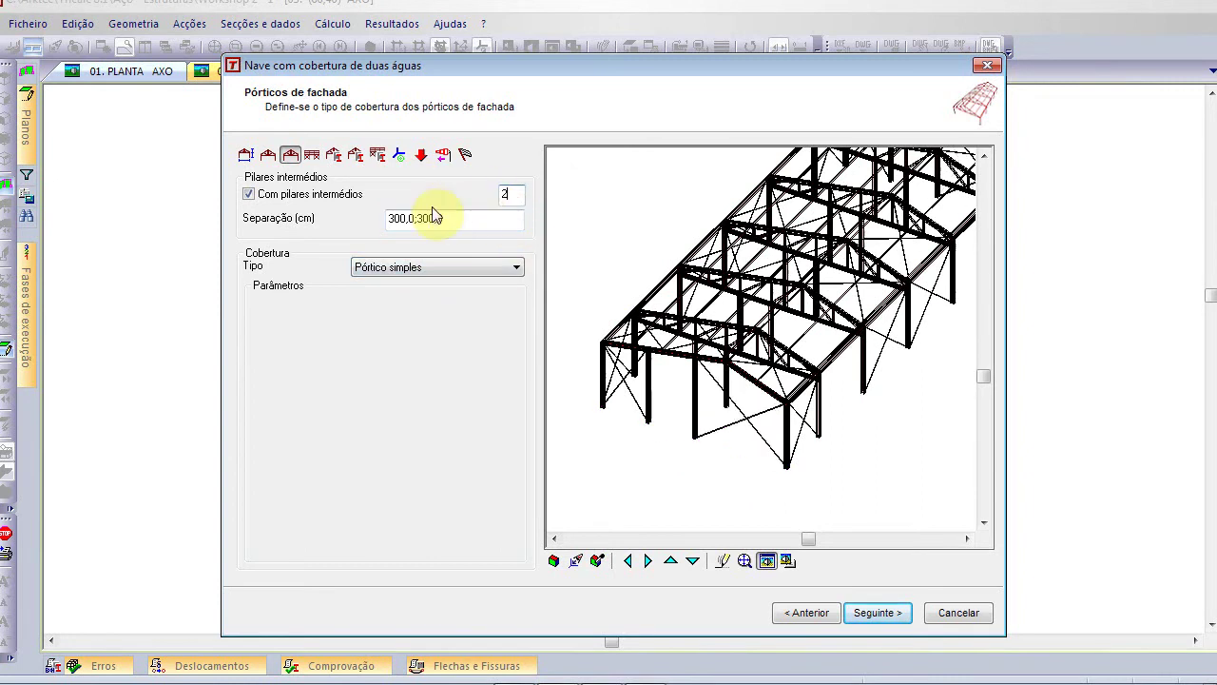
left_click_drag(484, 224, 218, 213)
type("4")
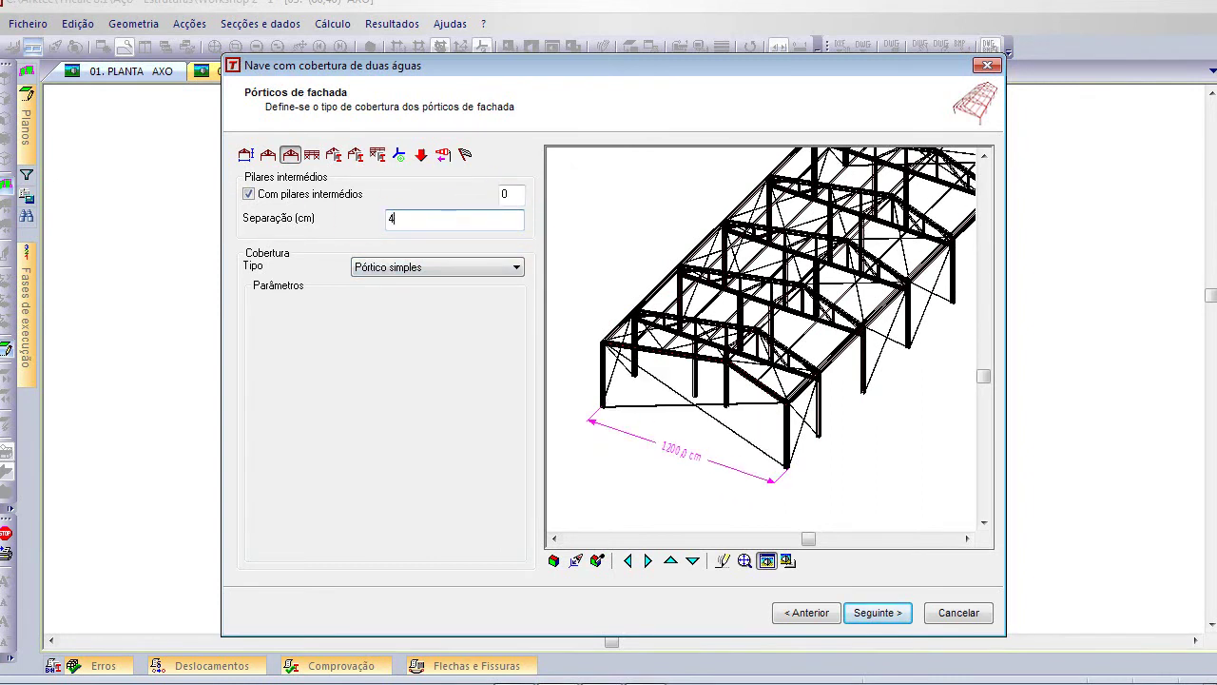
type("00;400")
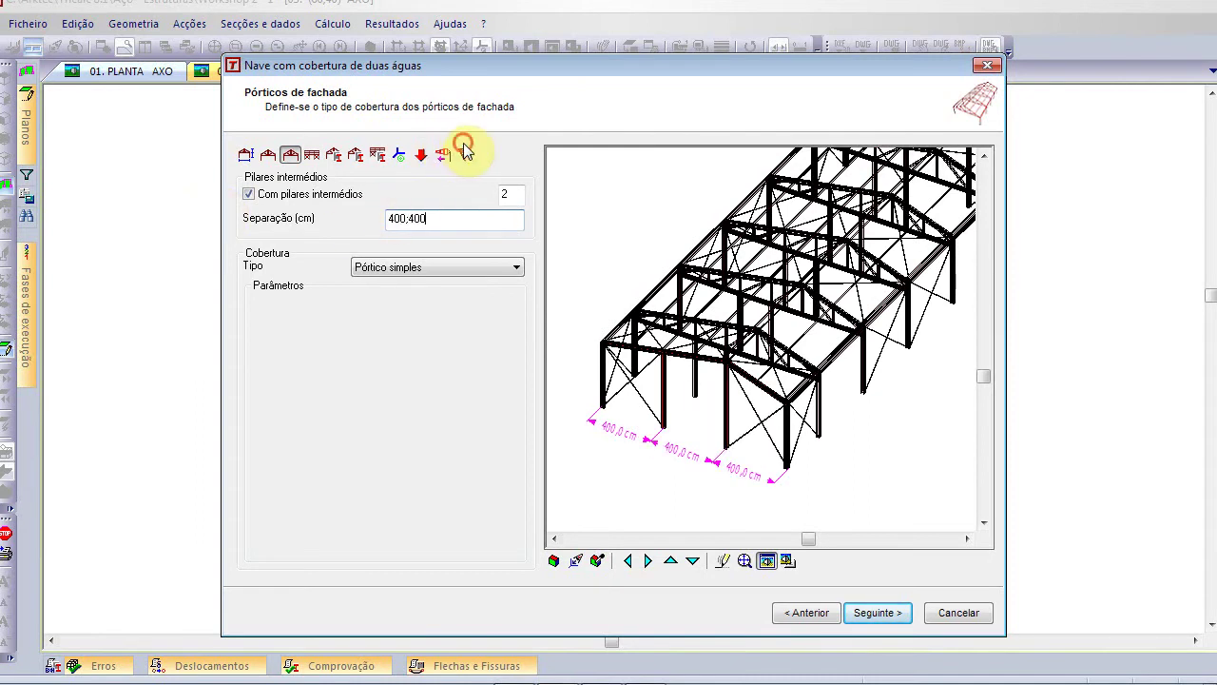
left_click(463, 155)
left_click(874, 613)
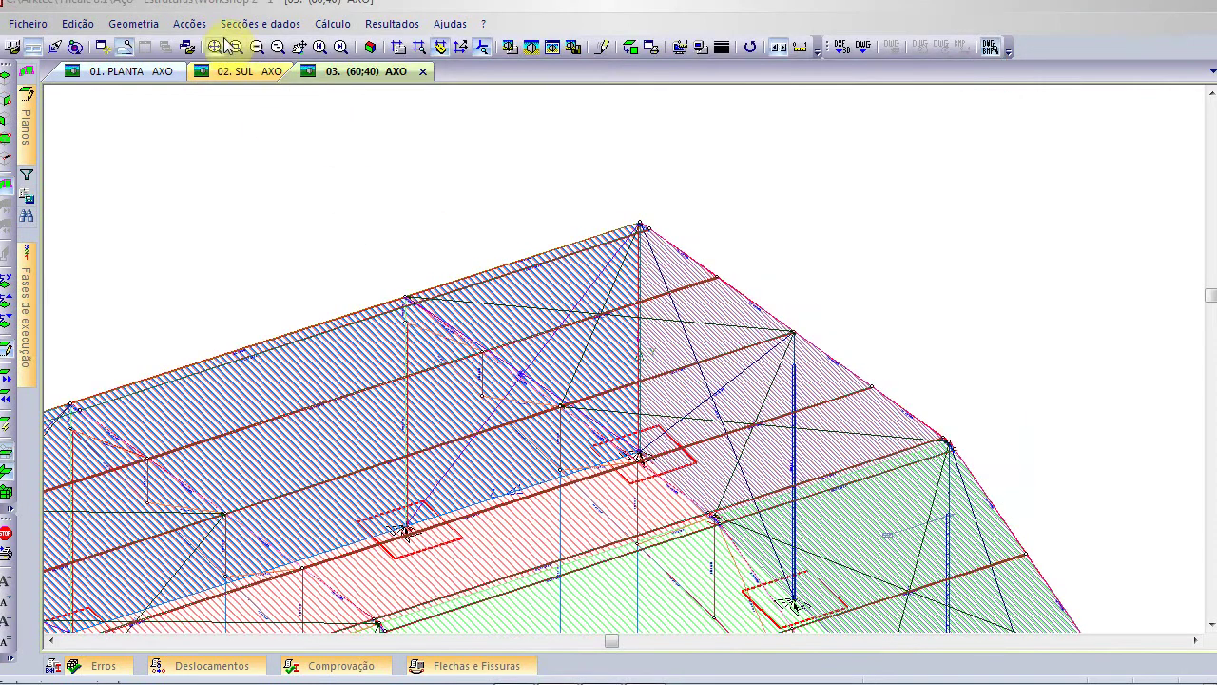
Fit the generated hall in the view, render it in solid colour and inspect its trusses and columns
left_click(216, 47)
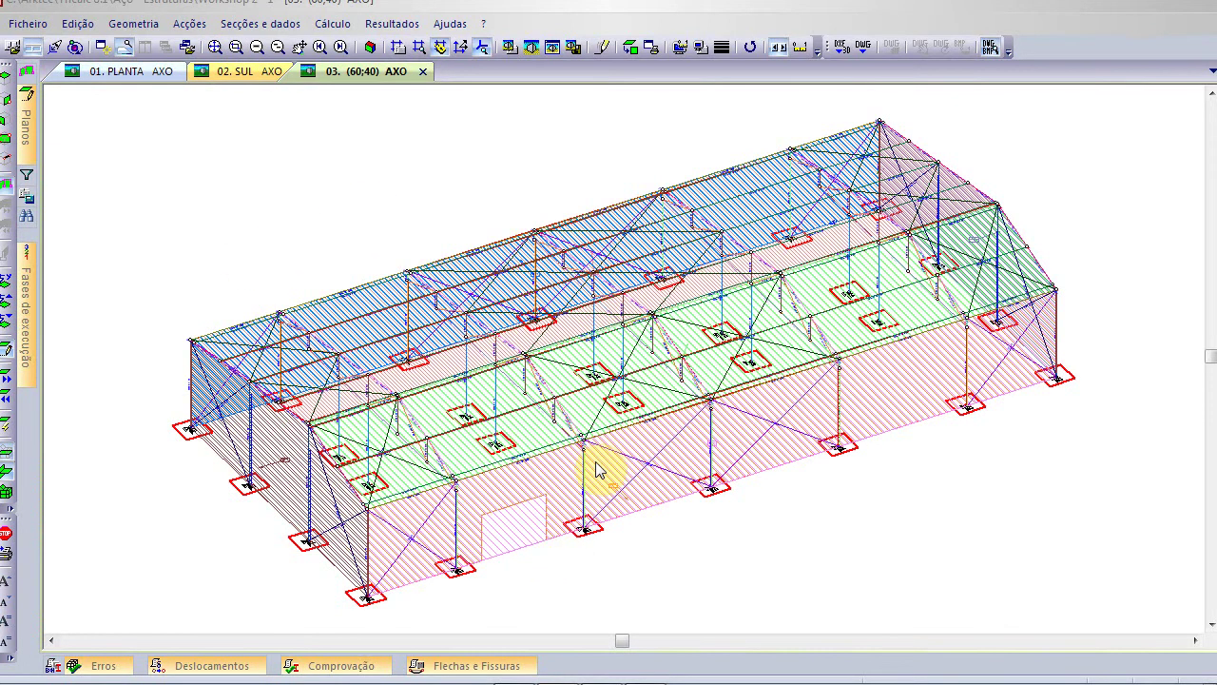
mouse_move(548, 430)
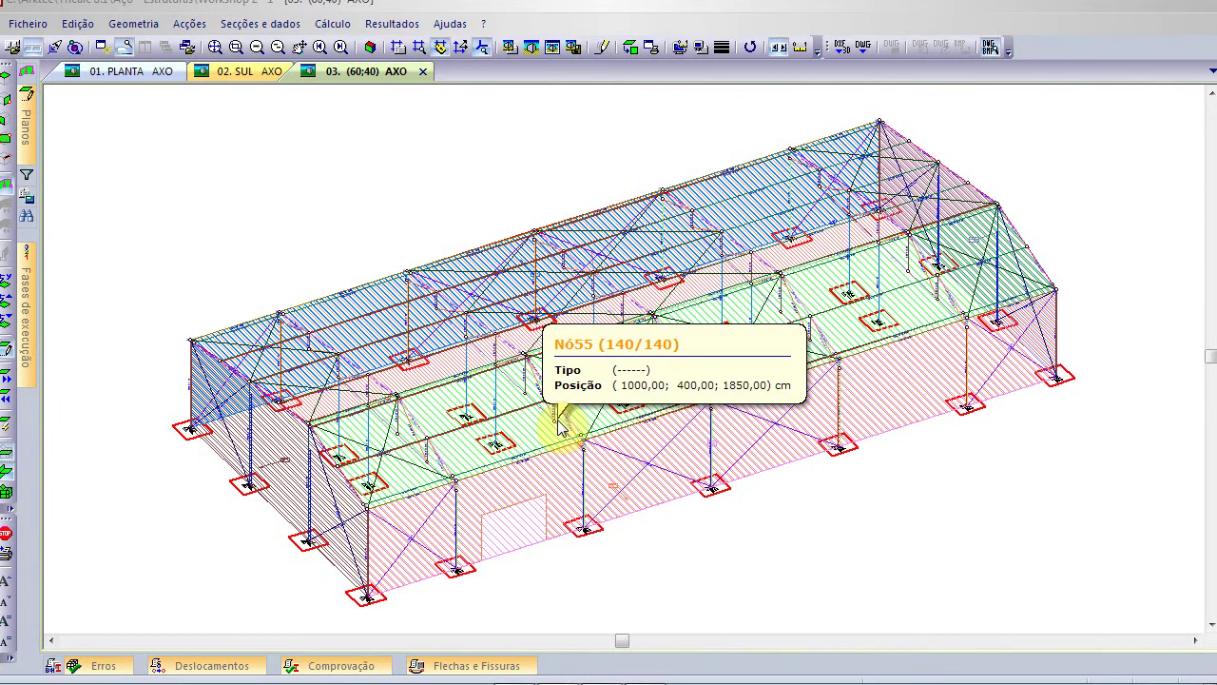
left_click(550, 48)
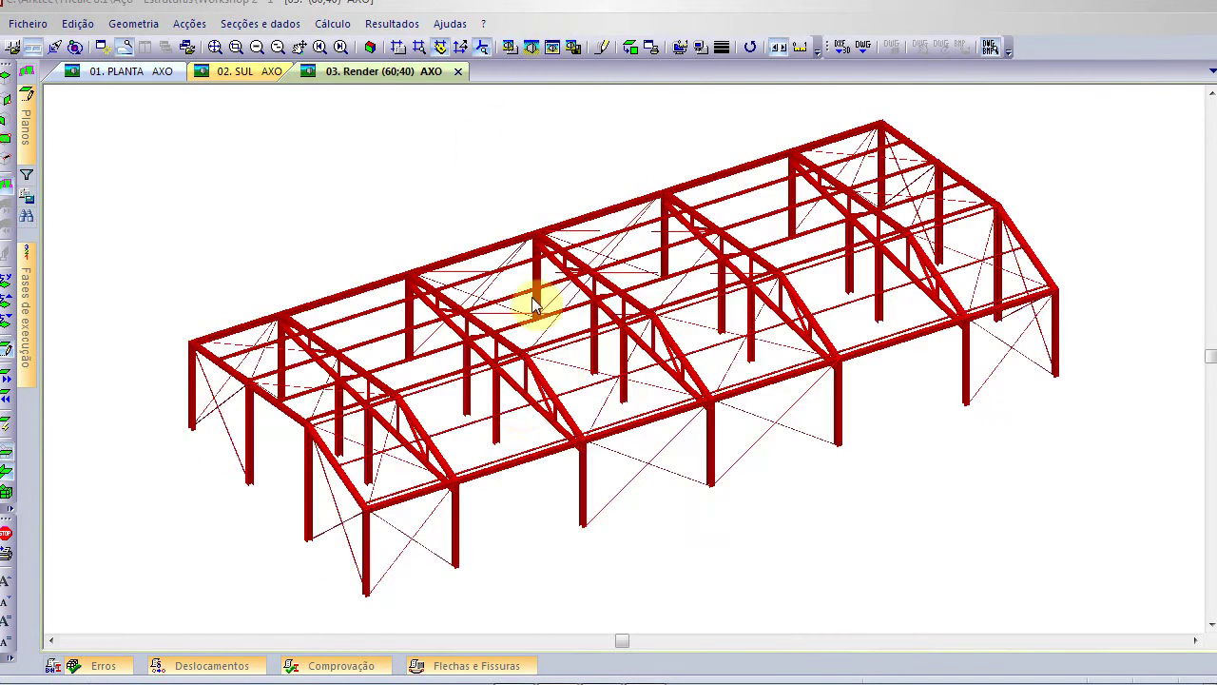
scroll(485, 454, "up", 8)
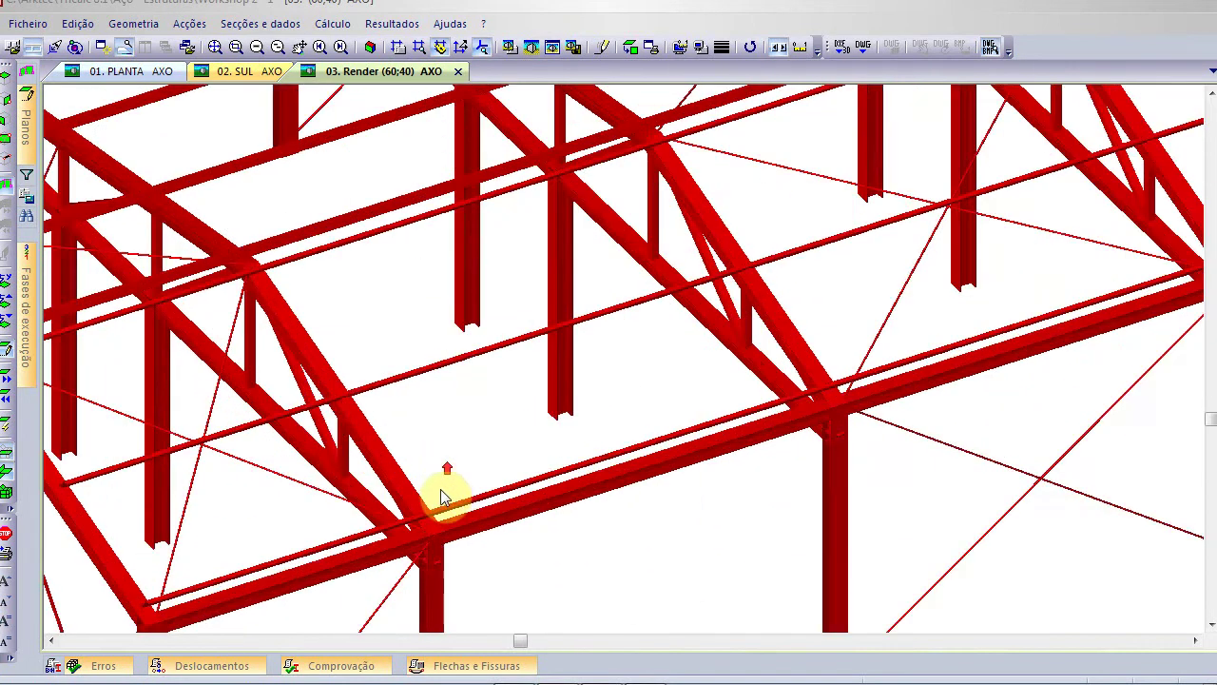
scroll(444, 496, "down", 8)
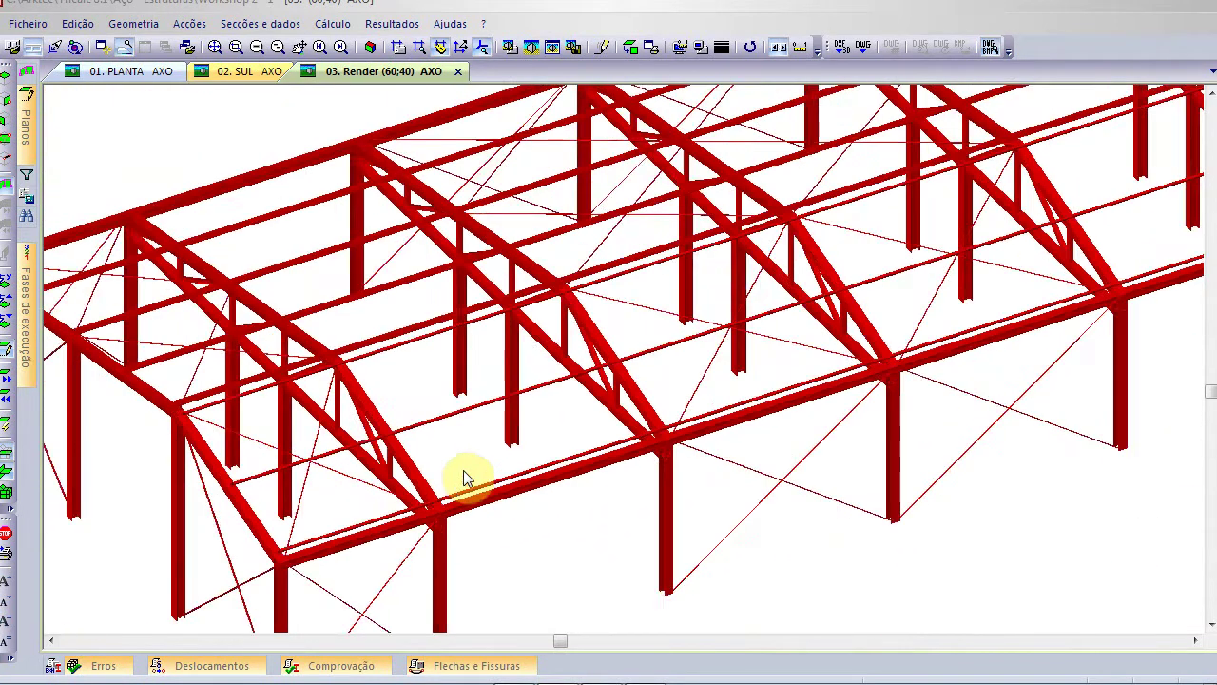
Enable drawing of the wireframe model in the render options, and inspect the frames before fitting the whole hall in view
left_click(510, 53)
left_click(443, 334)
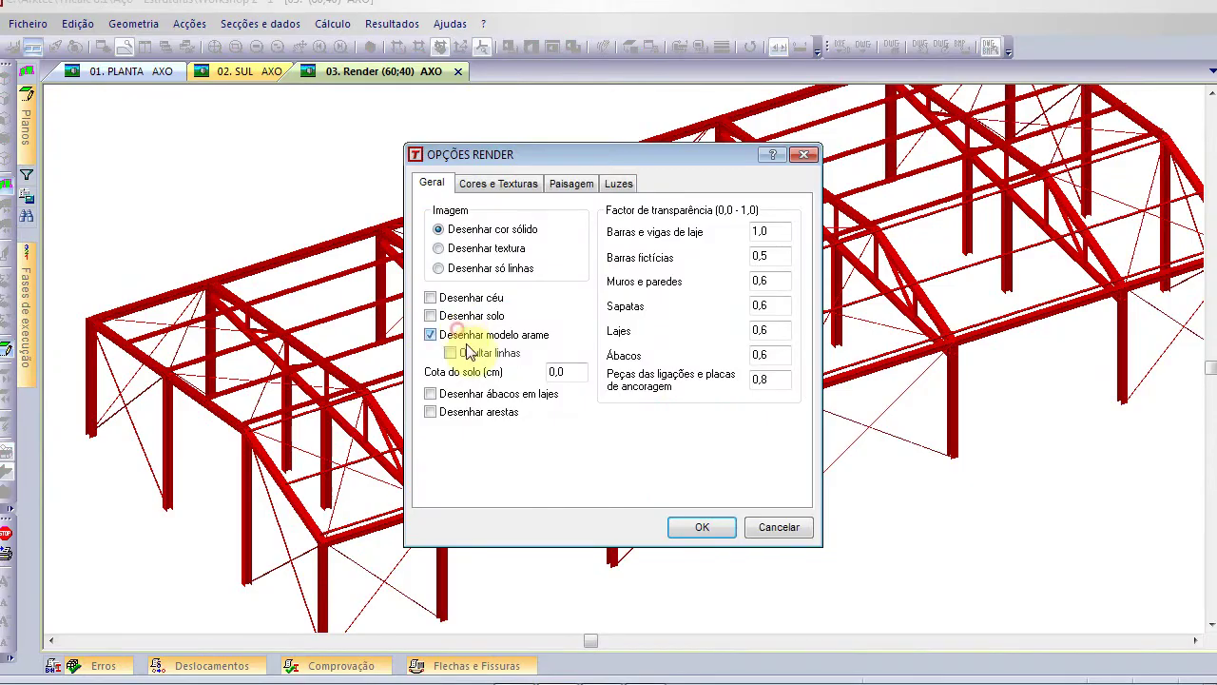
key("Return")
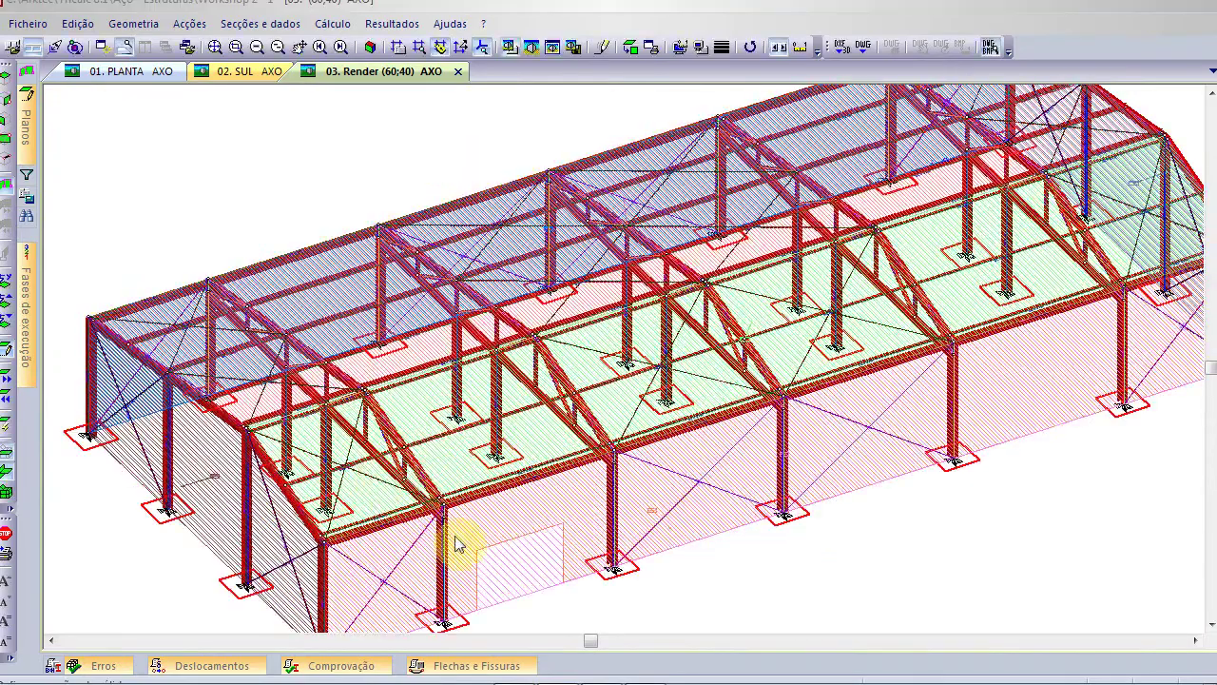
scroll(447, 514, "up", 3)
scroll(440, 506, "up", 4)
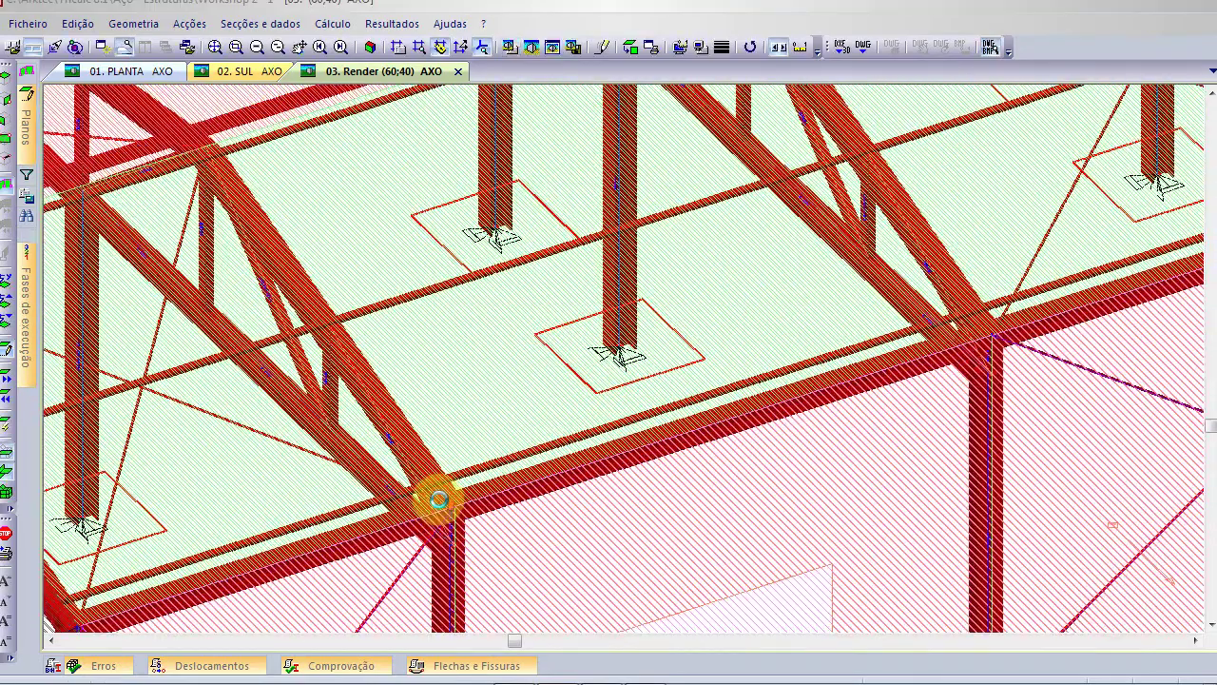
scroll(438, 499, "down", 6)
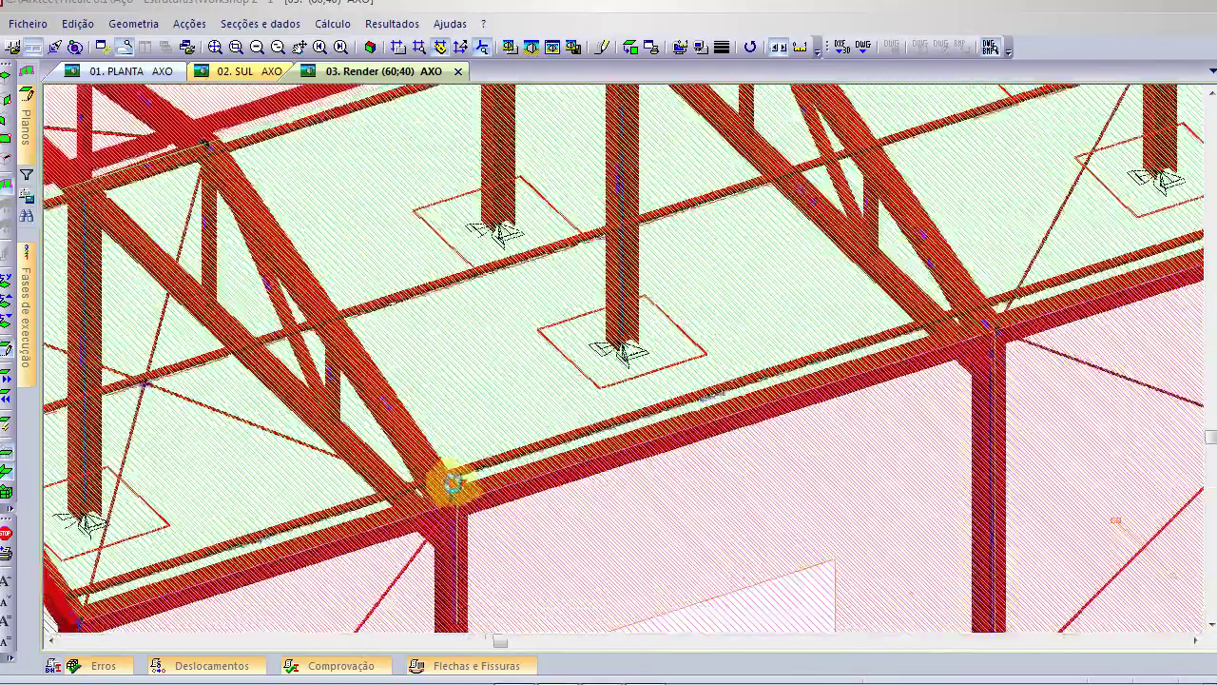
scroll(452, 483, "down", 6)
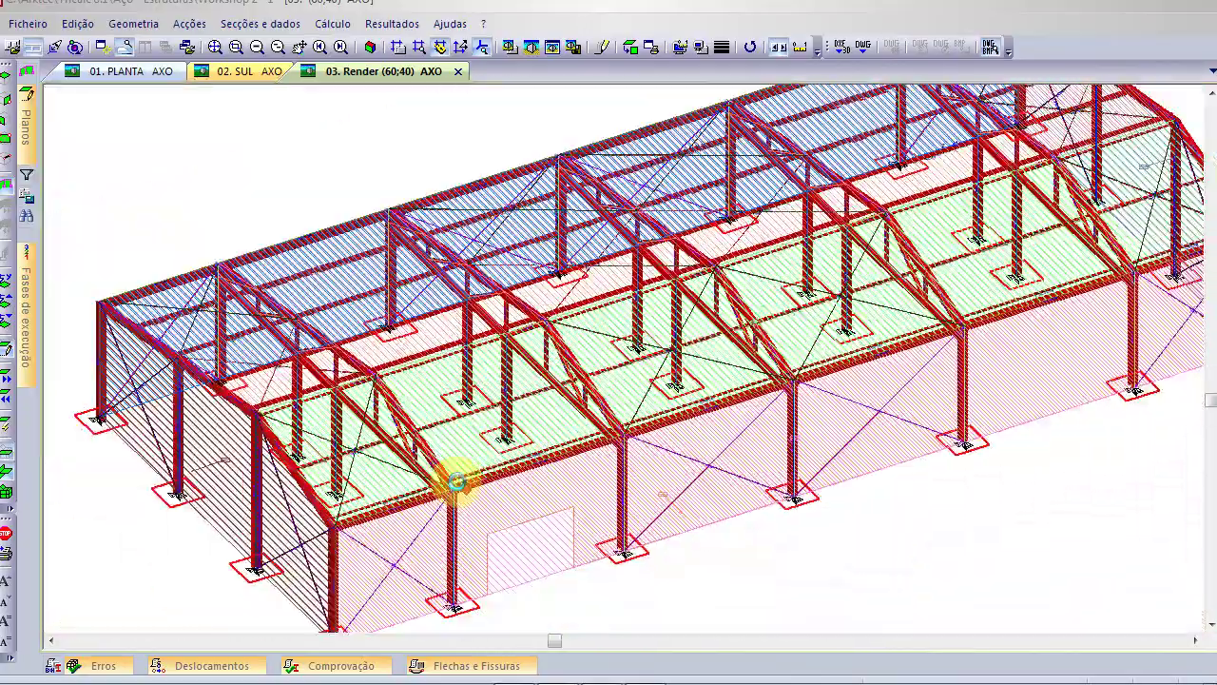
scroll(518, 433, "up", 5)
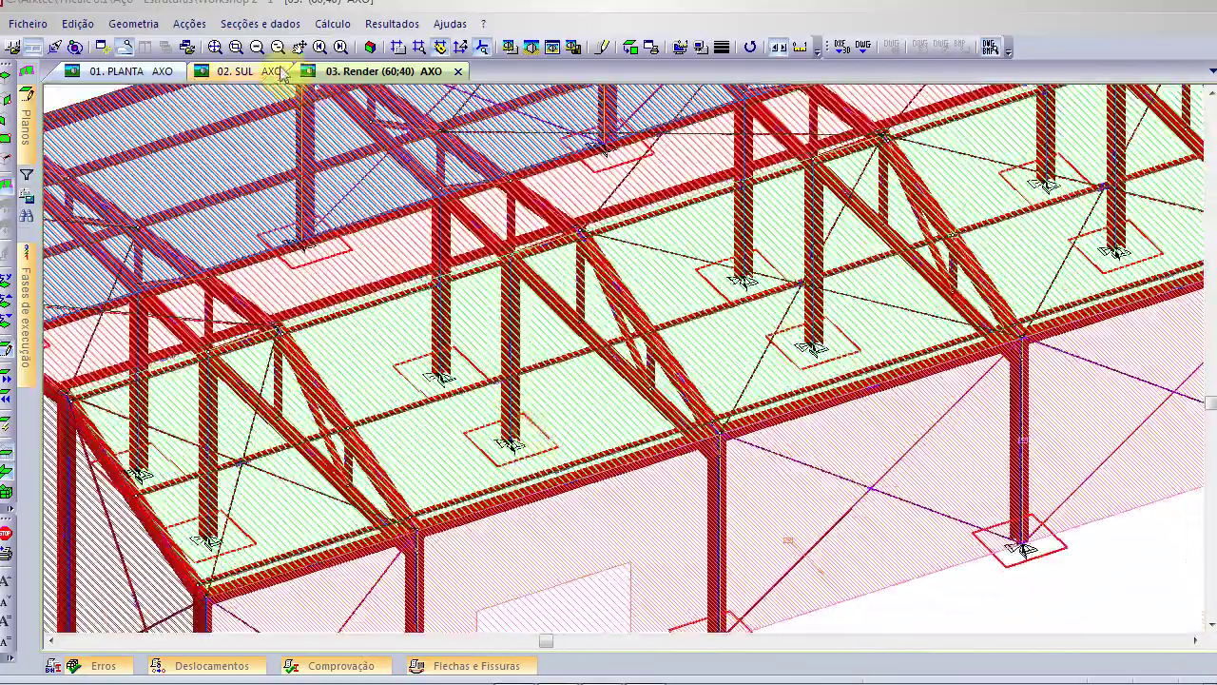
left_click(212, 47)
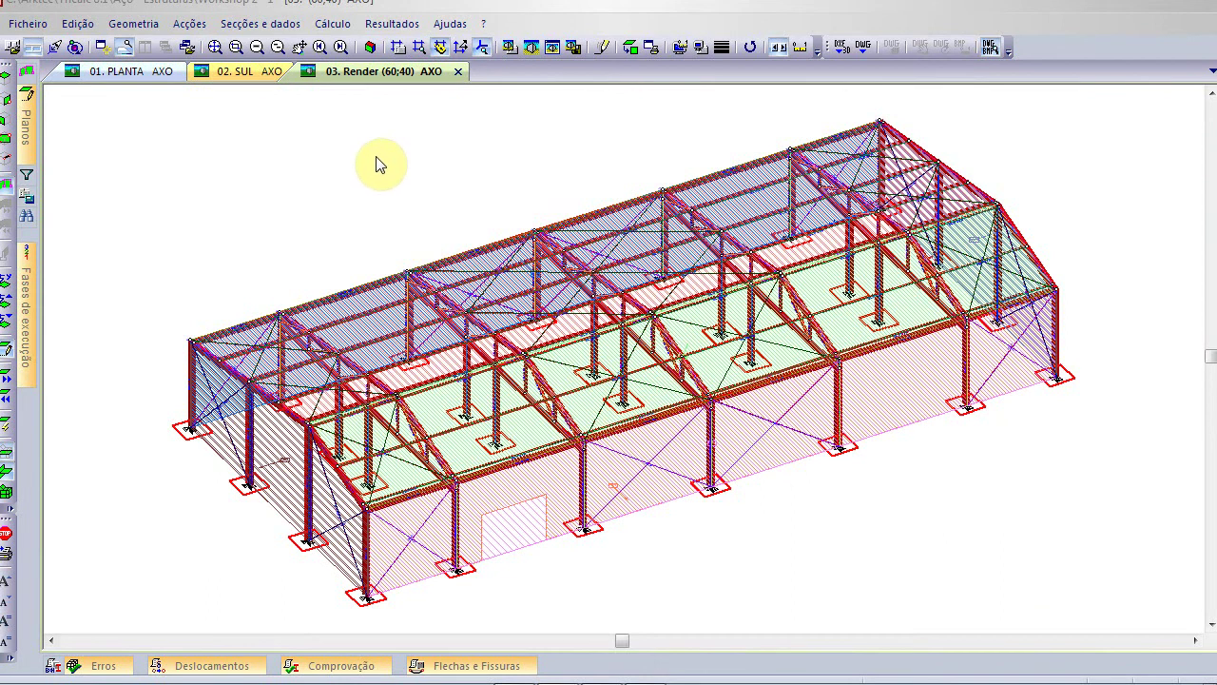
Delete the base node of the interior column nearest the right façade in the third frame from the front
right_click(334, 162)
mouse_move(411, 218)
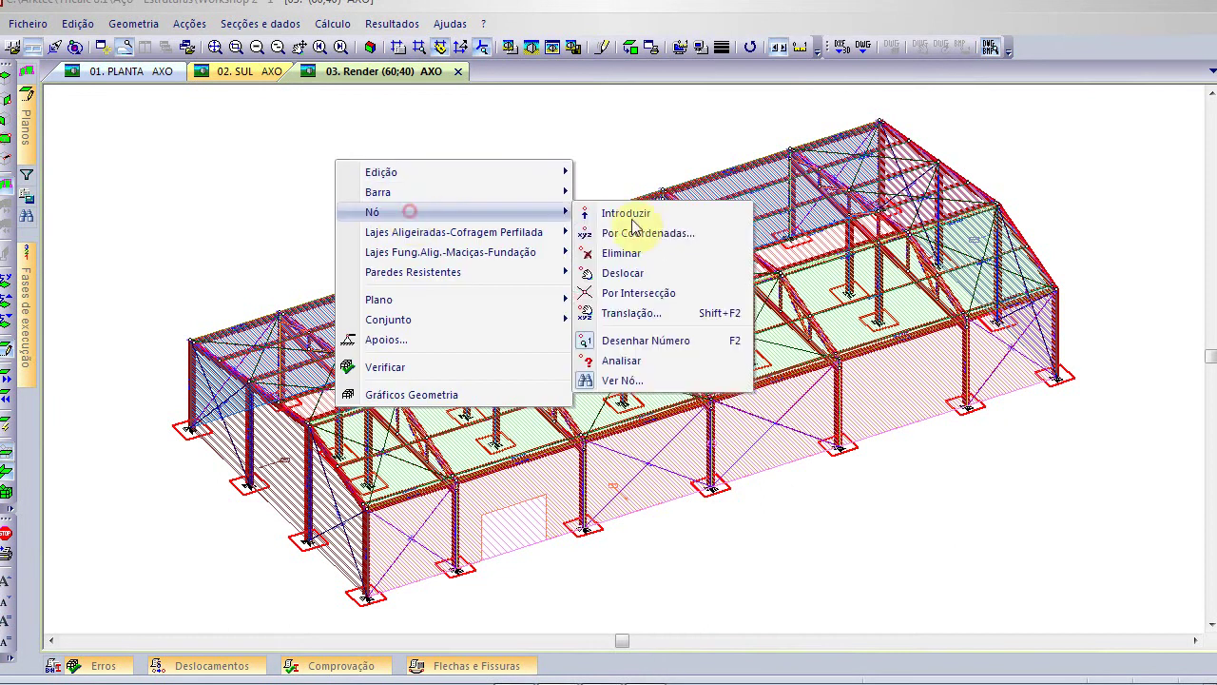
left_click(677, 254)
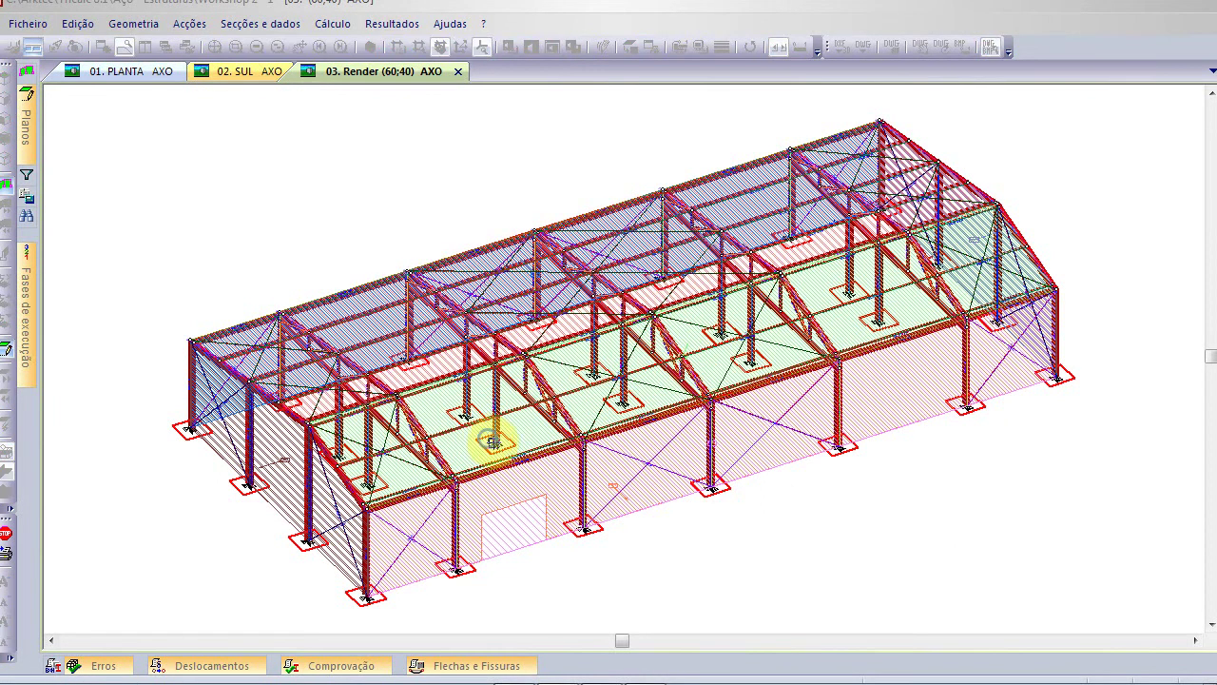
left_click(519, 464)
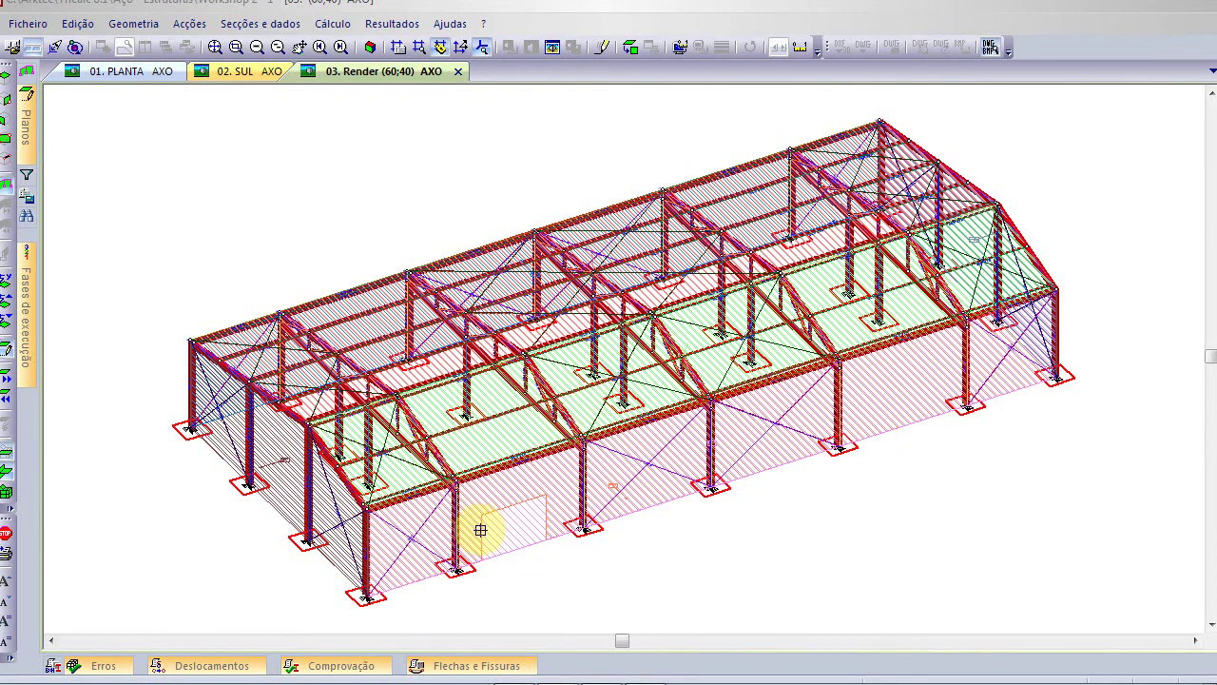
left_click(618, 398)
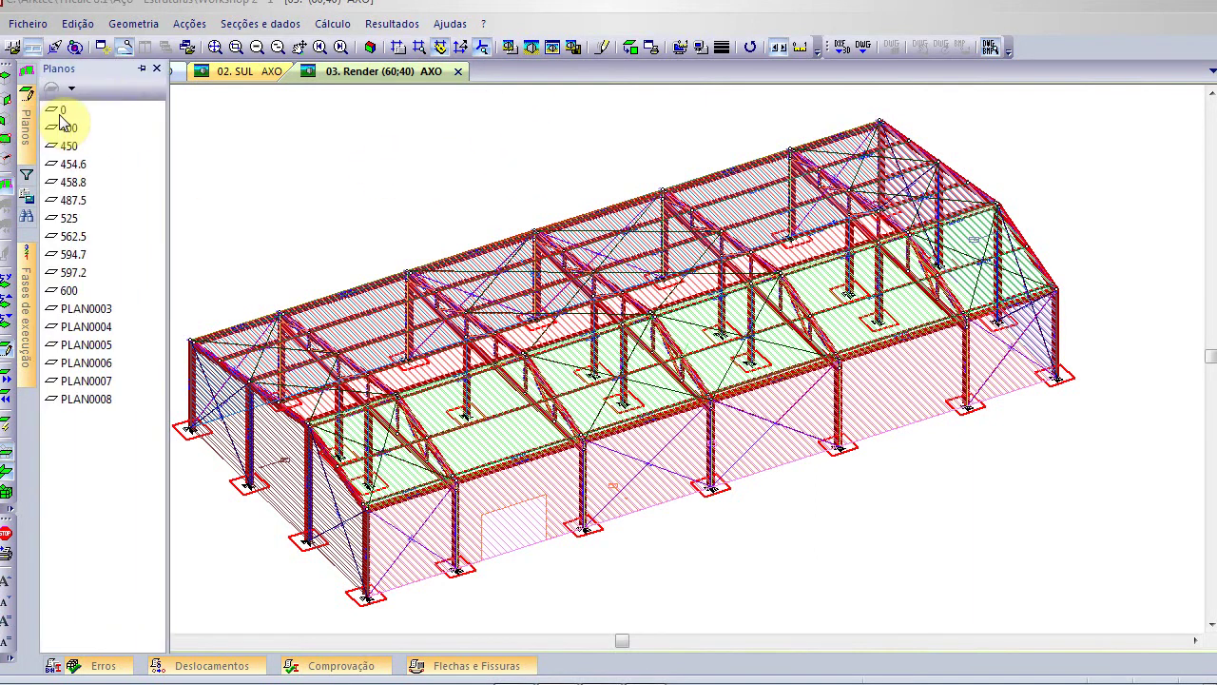
Translate all nodes of the three lowest transverse frames in plan by 100 cm in Z, without copying
left_click(62, 109)
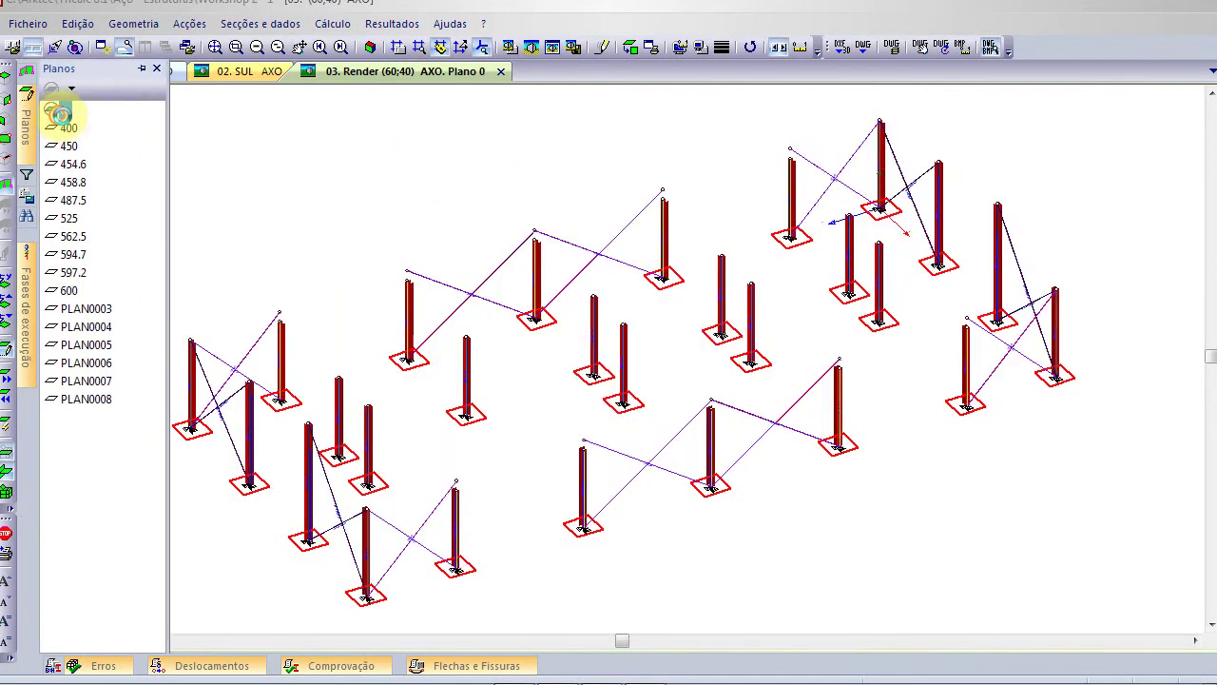
left_click(628, 47)
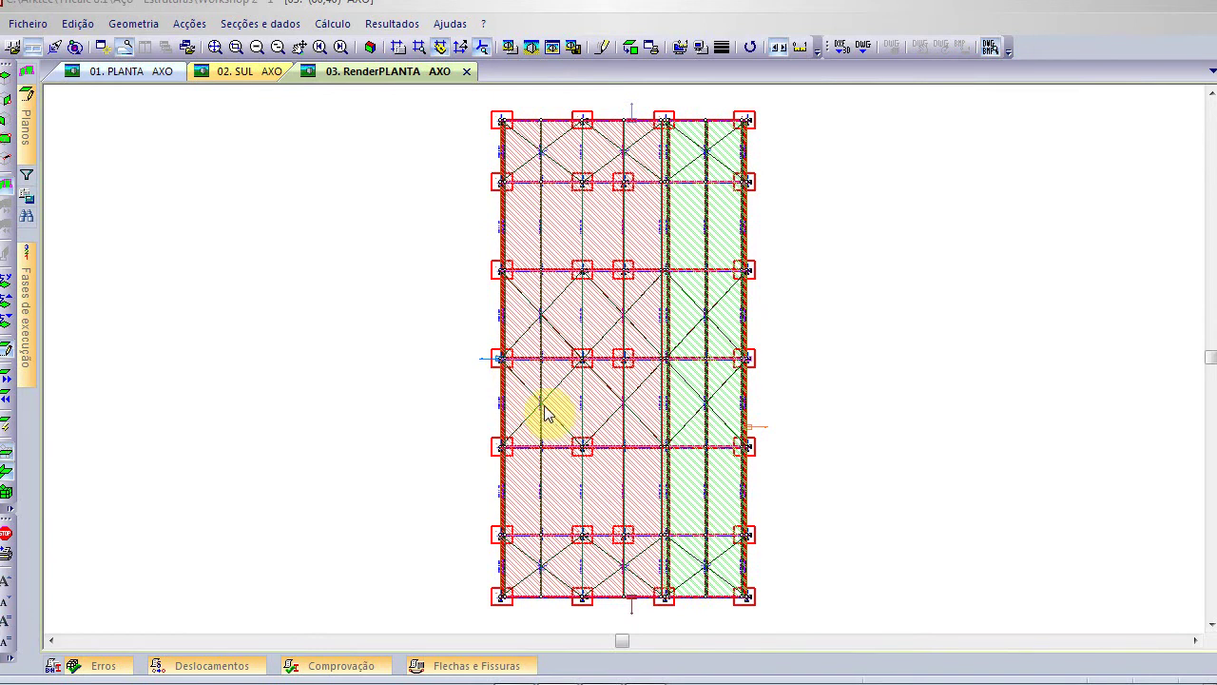
right_click(198, 204)
mouse_move(242, 251)
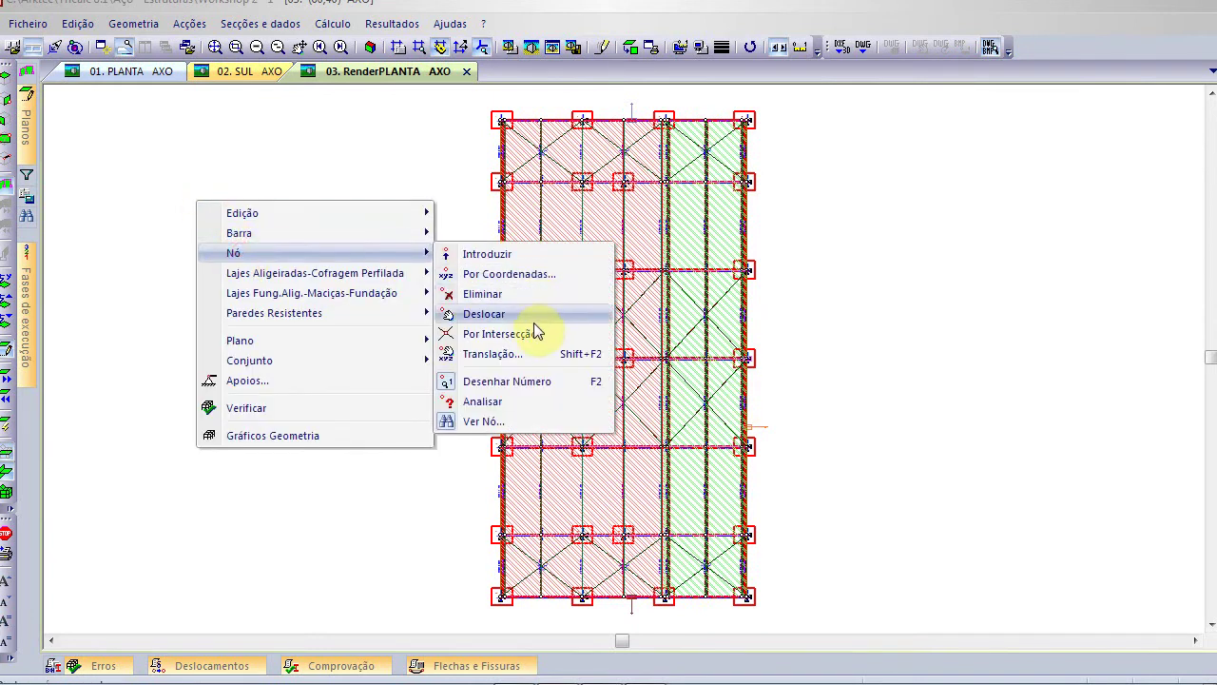
left_click(524, 354)
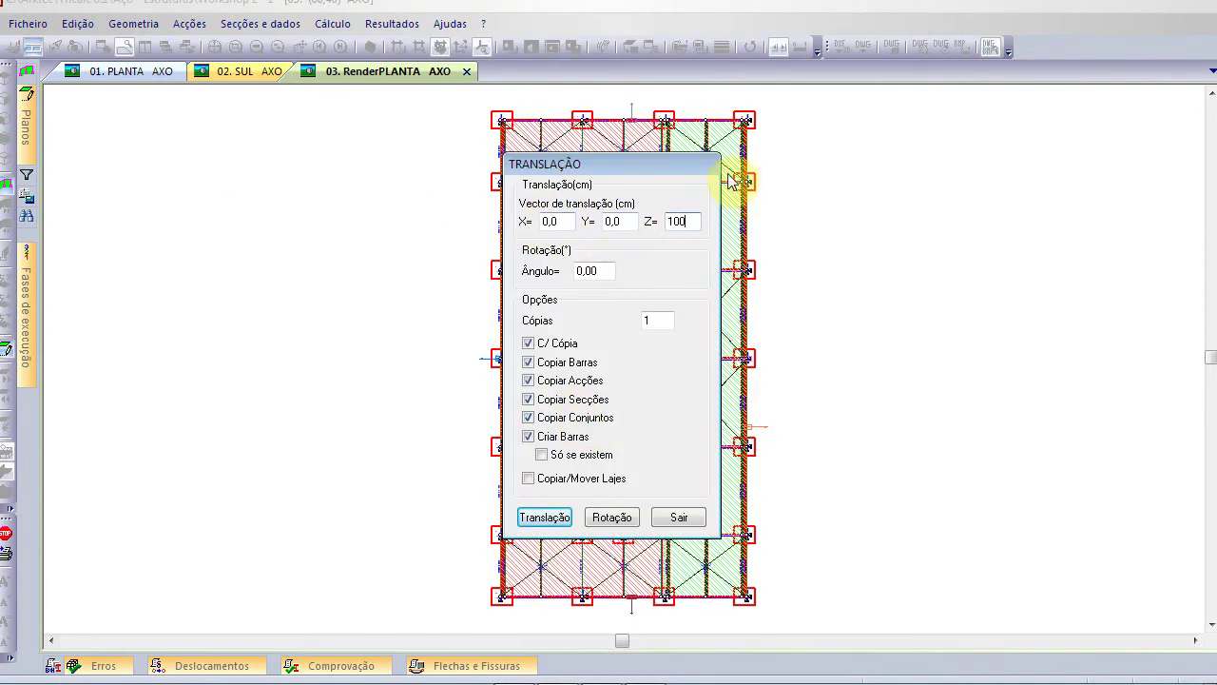
left_click(559, 348)
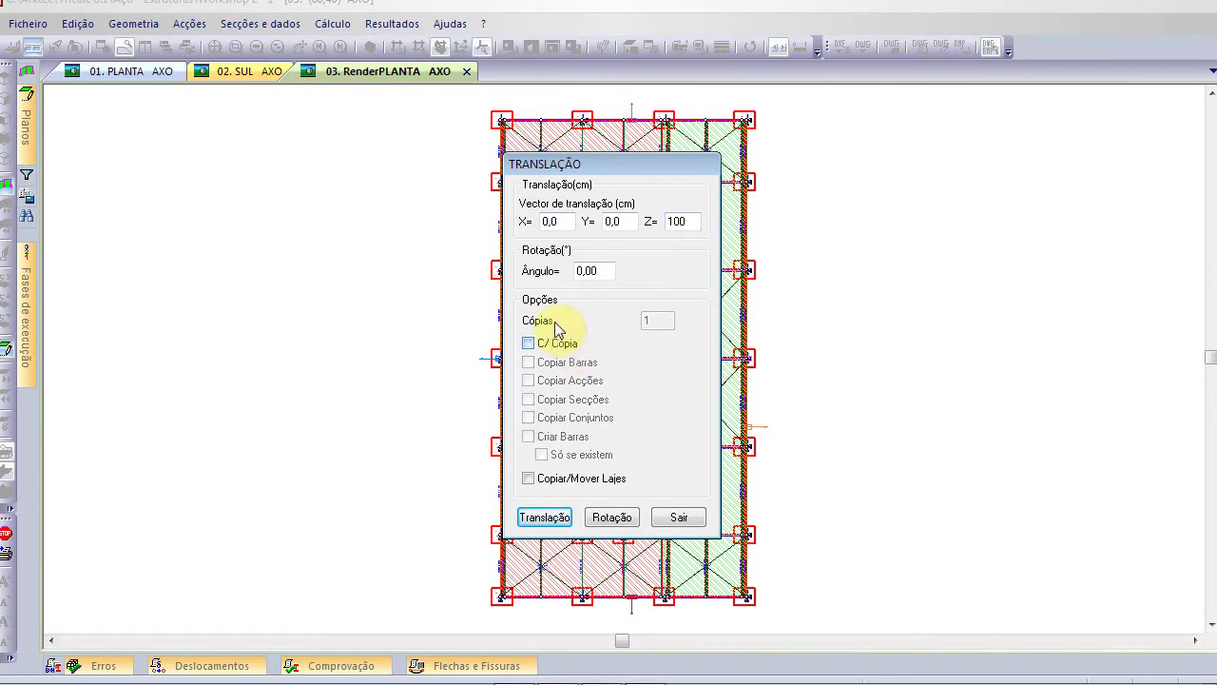
left_click(547, 518)
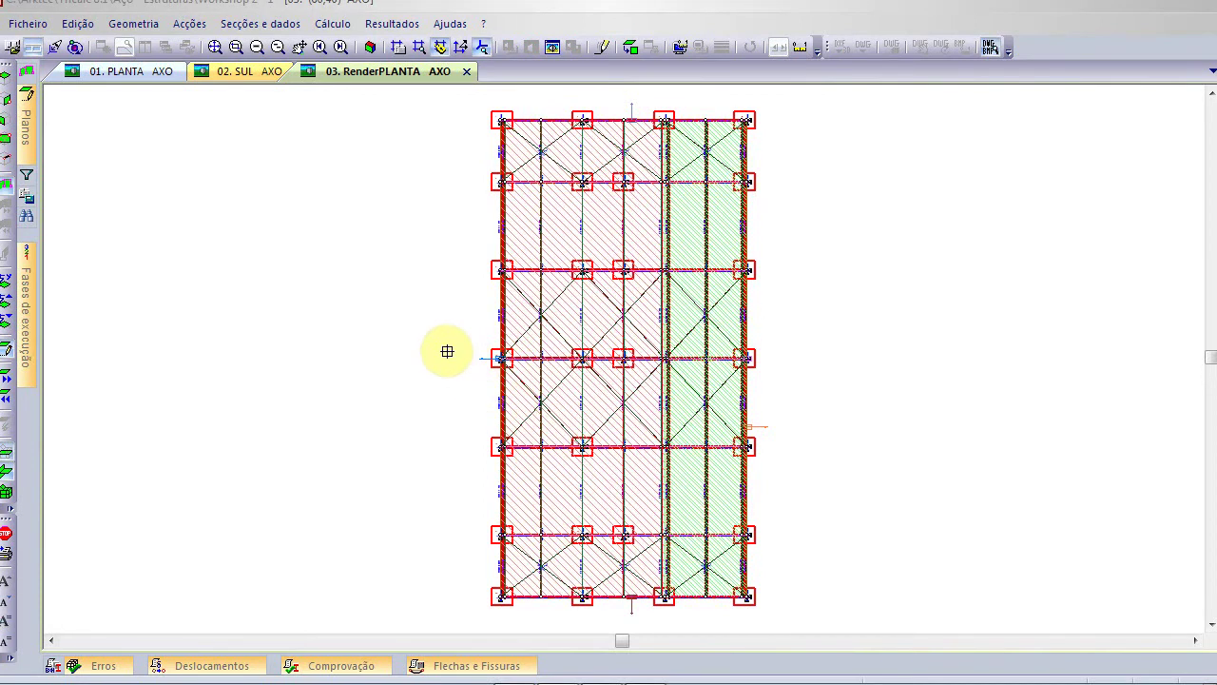
left_click_drag(426, 423, 792, 623)
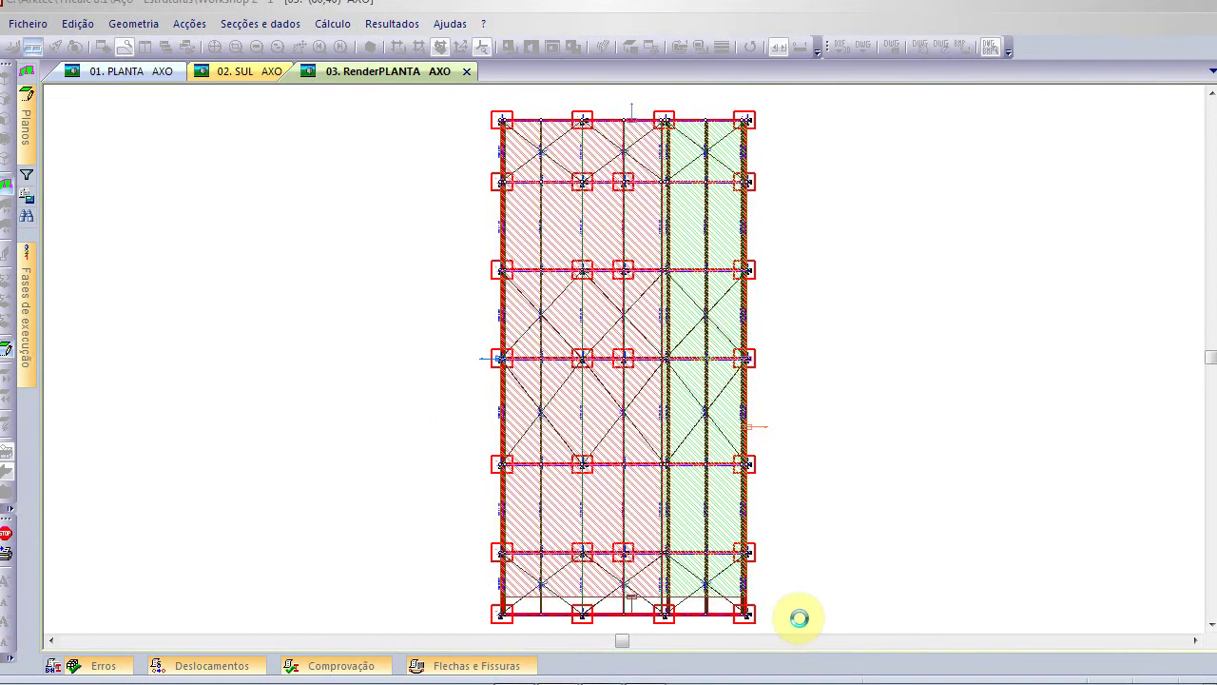
left_click(679, 517)
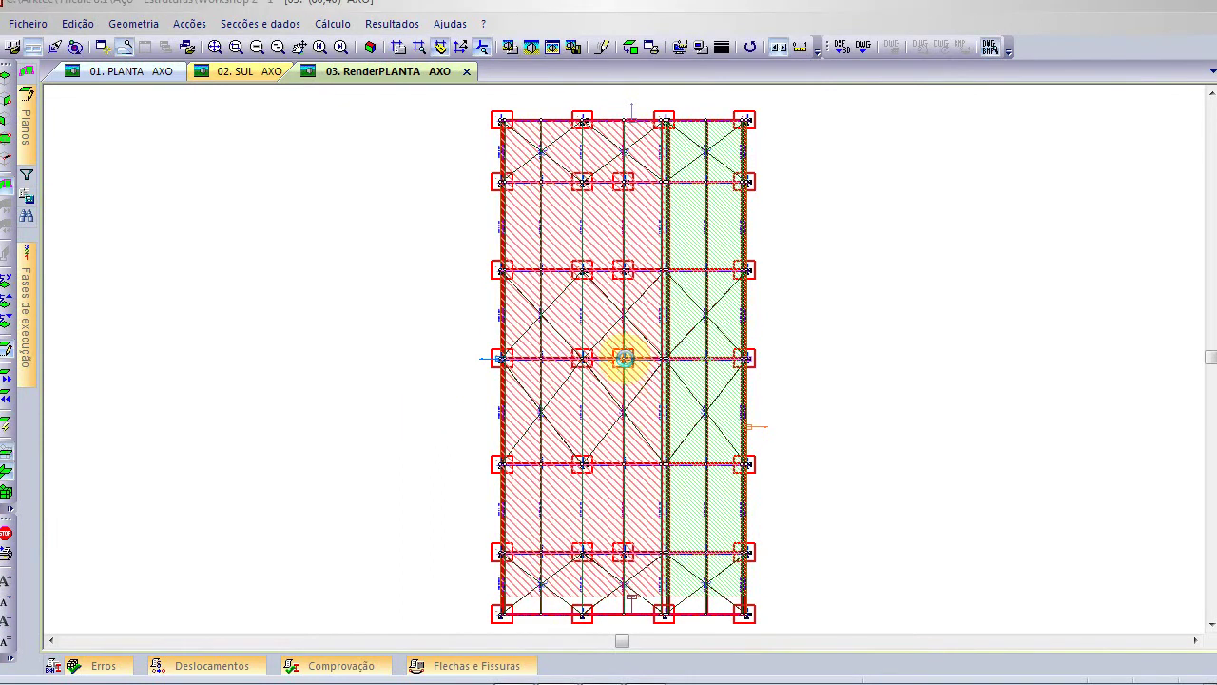
left_click(372, 47)
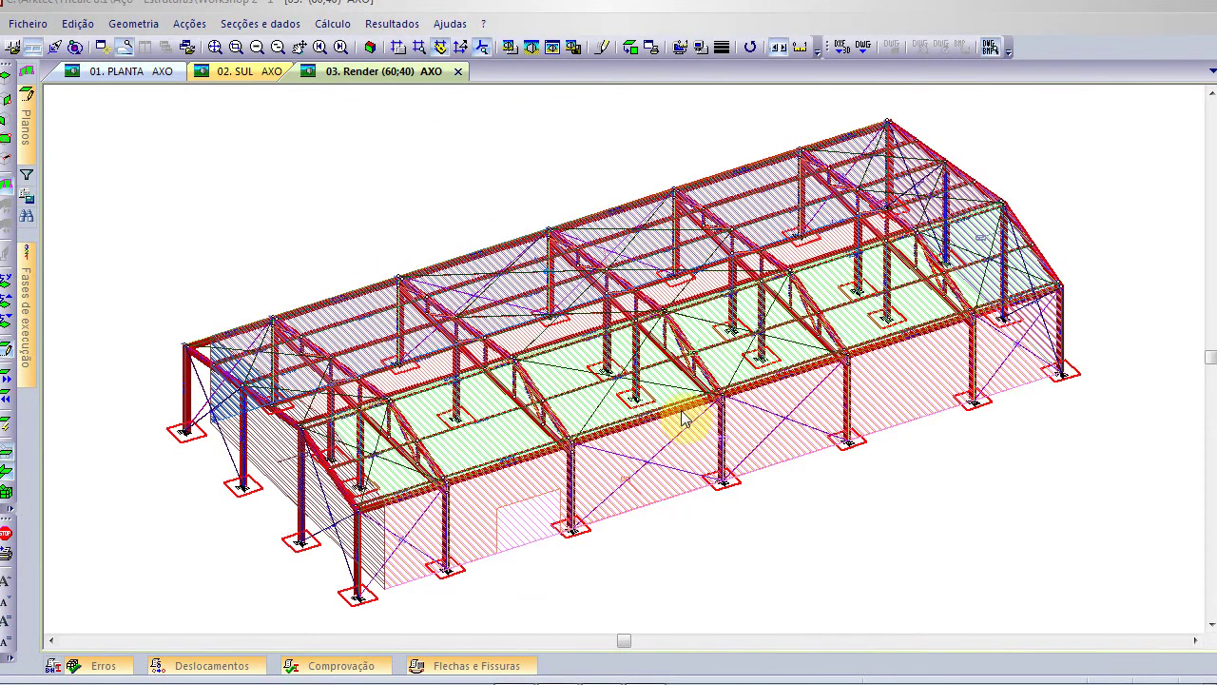
mouse_move(681, 439)
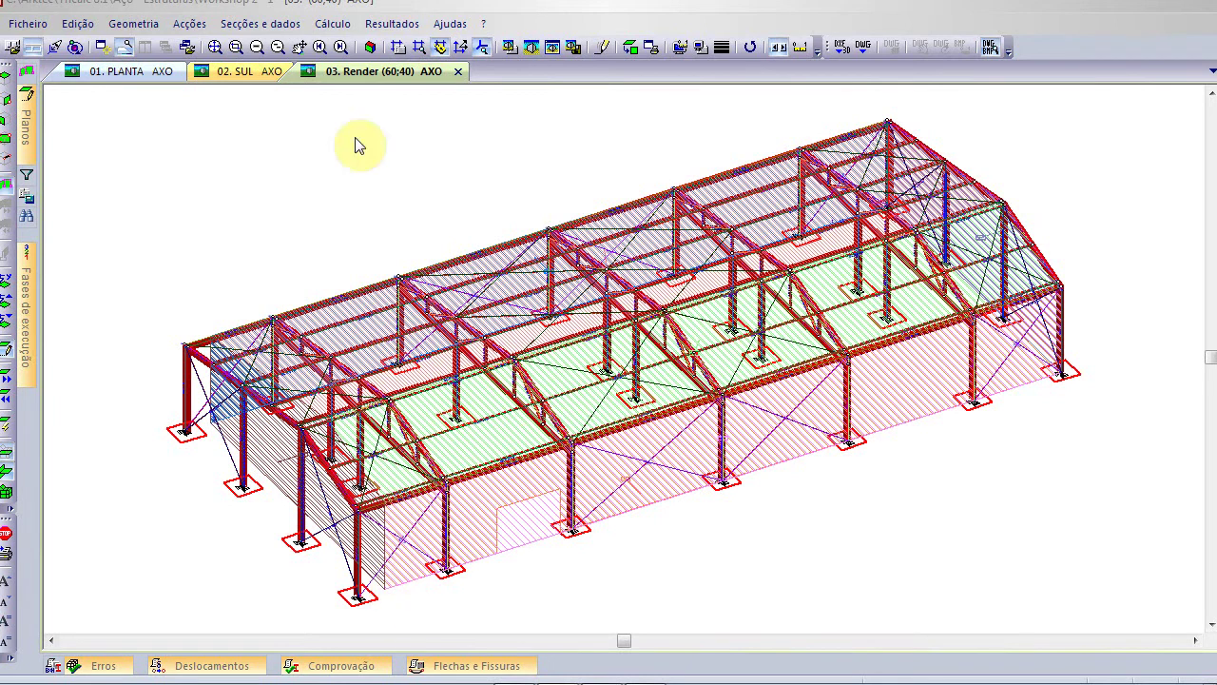
Inspect the direction, load case and geometry settings of wind surface PV00 among the linked wind surfaces
left_click(189, 24)
left_click(239, 233)
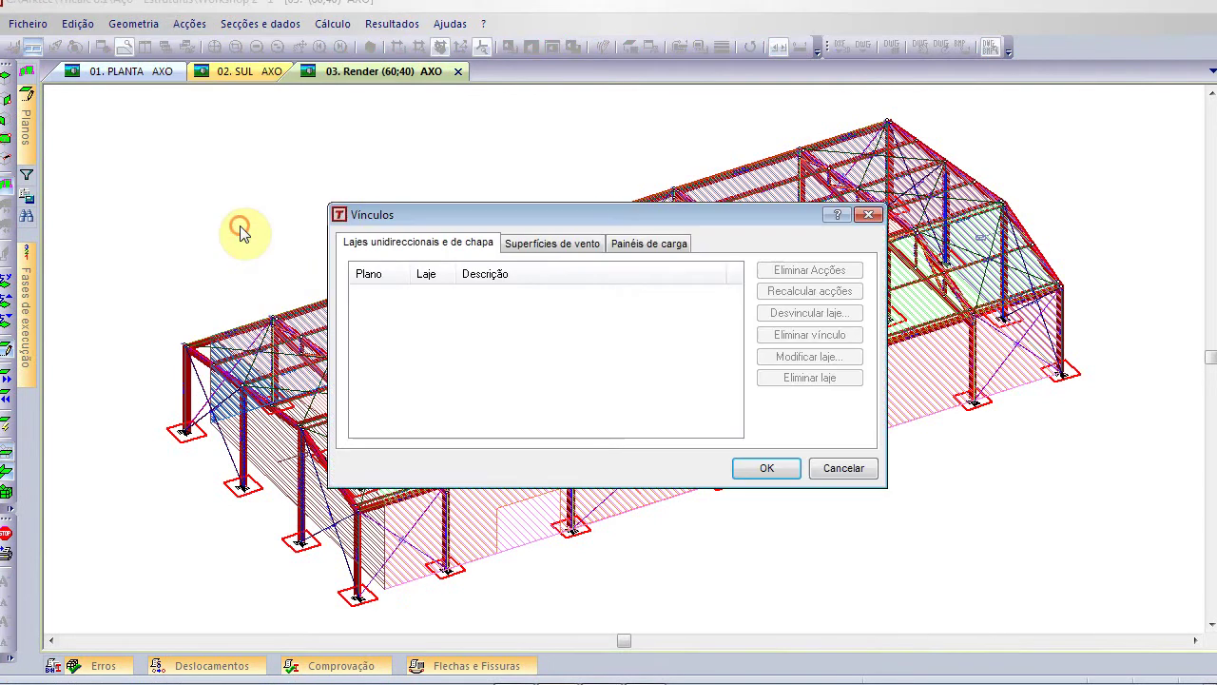
left_click(547, 249)
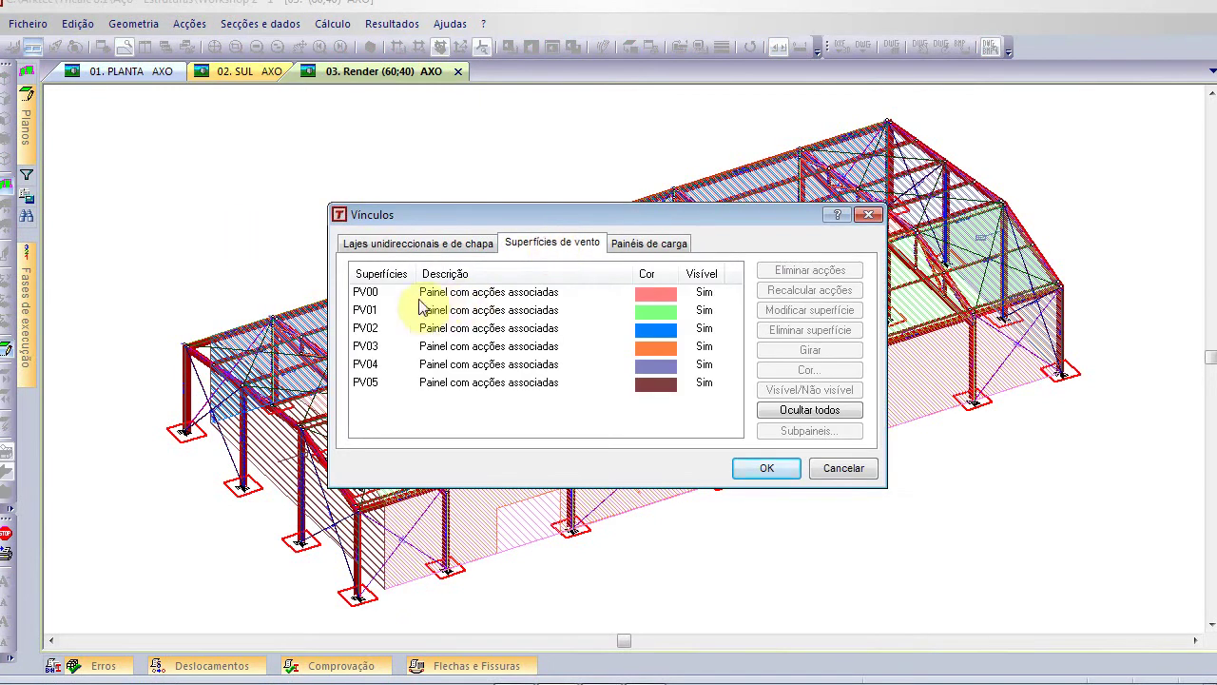
left_click(365, 293)
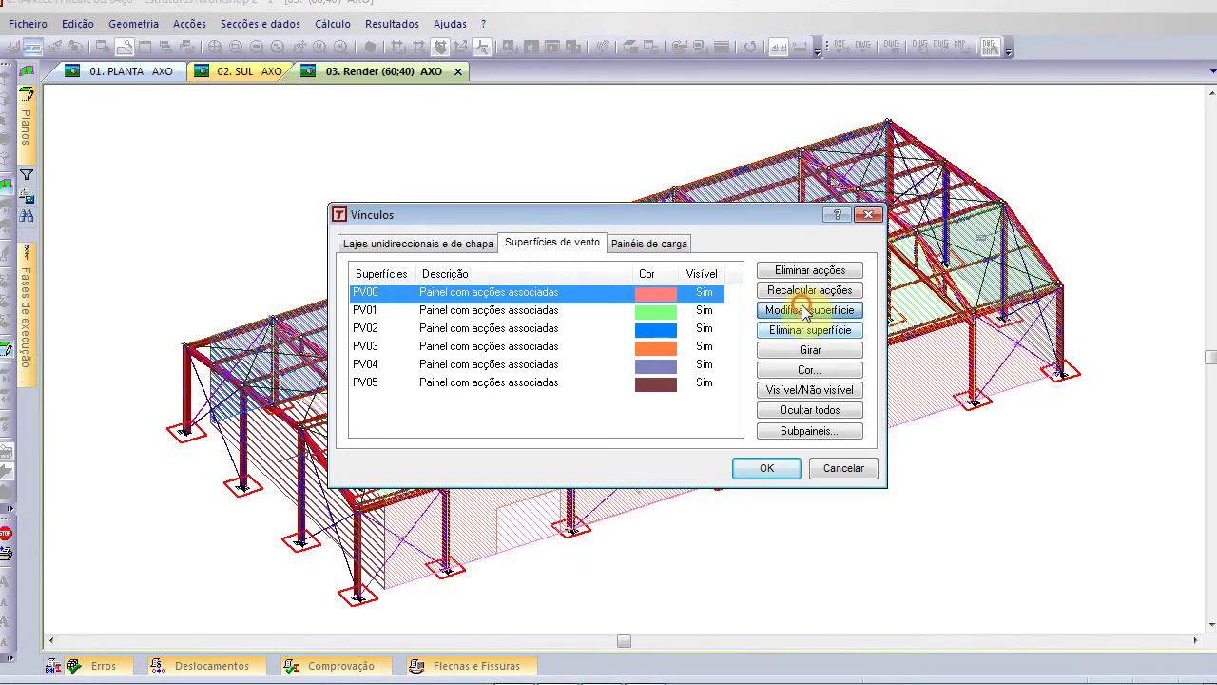
left_click(805, 311)
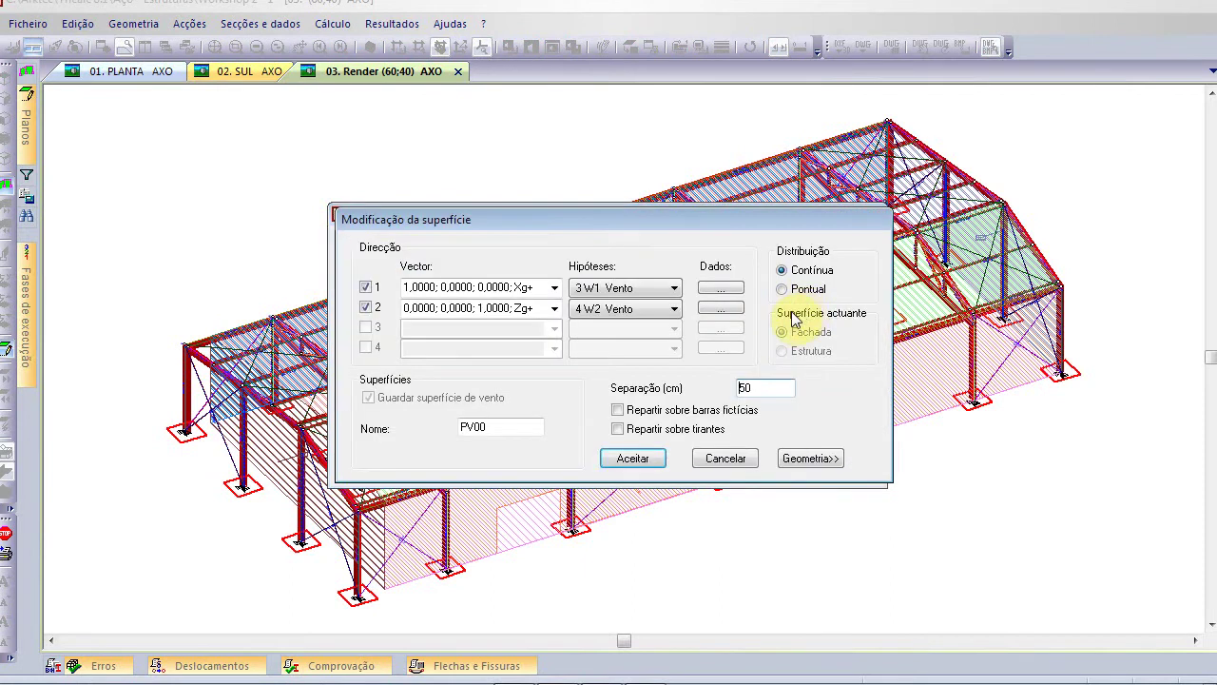
left_click(811, 459)
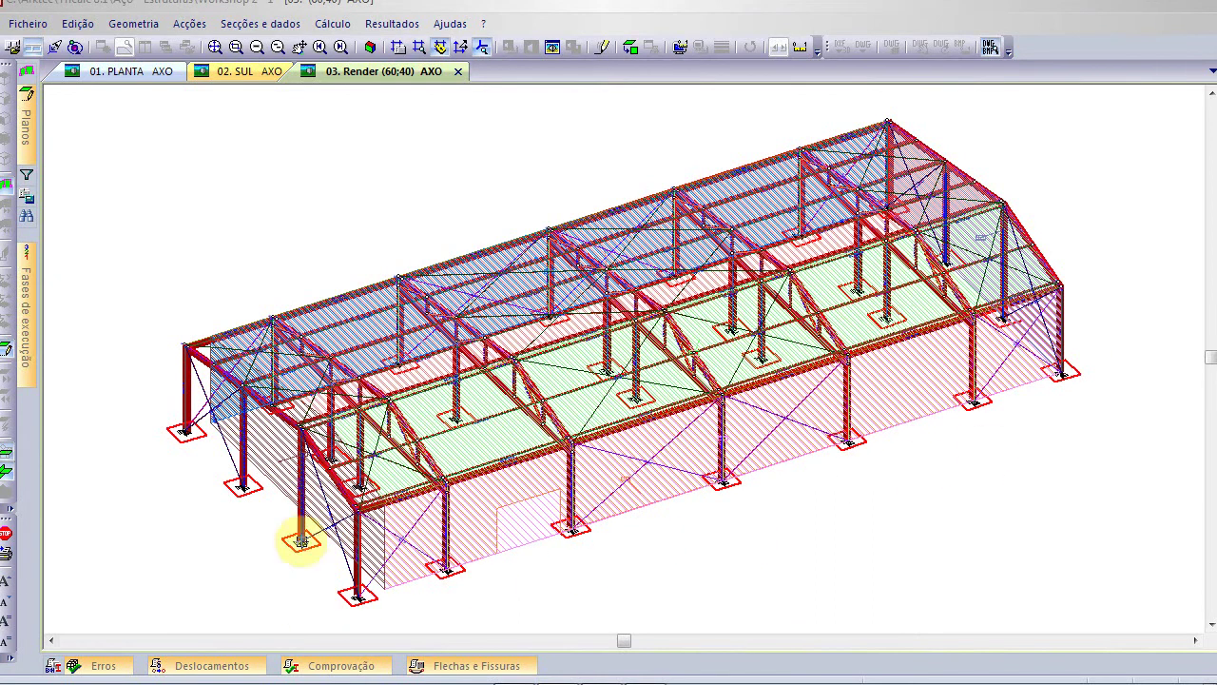
right_click(288, 218)
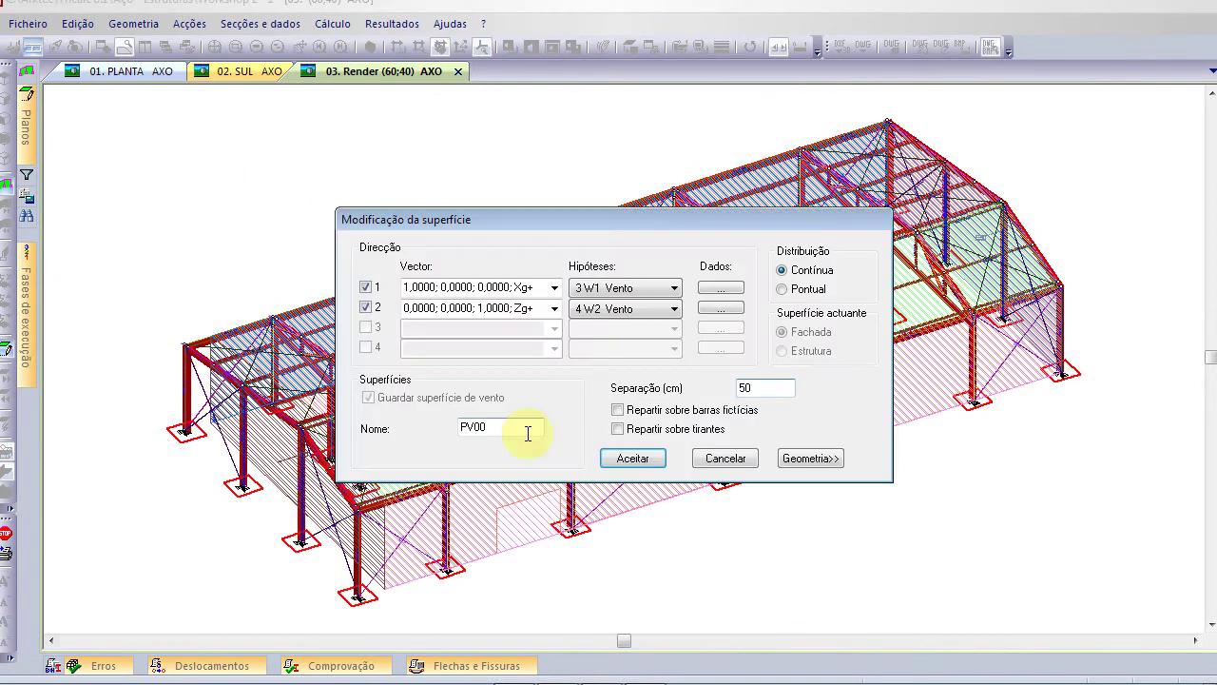
left_click(726, 461)
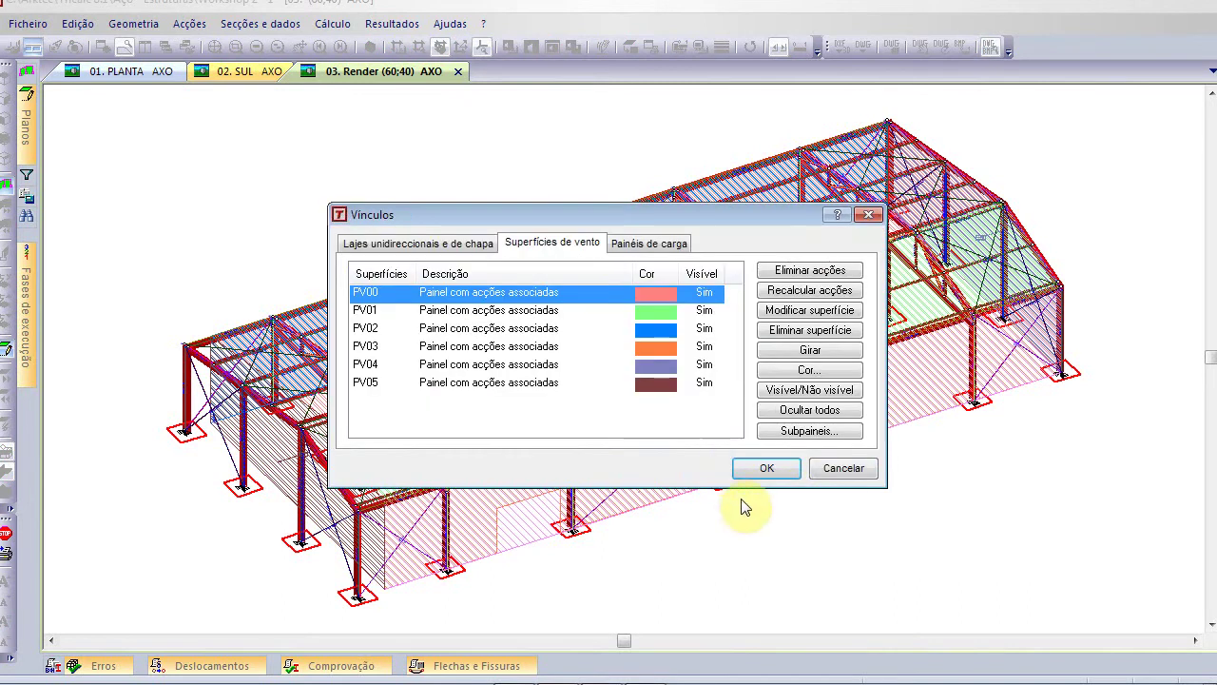
left_click(842, 469)
left_click(362, 217)
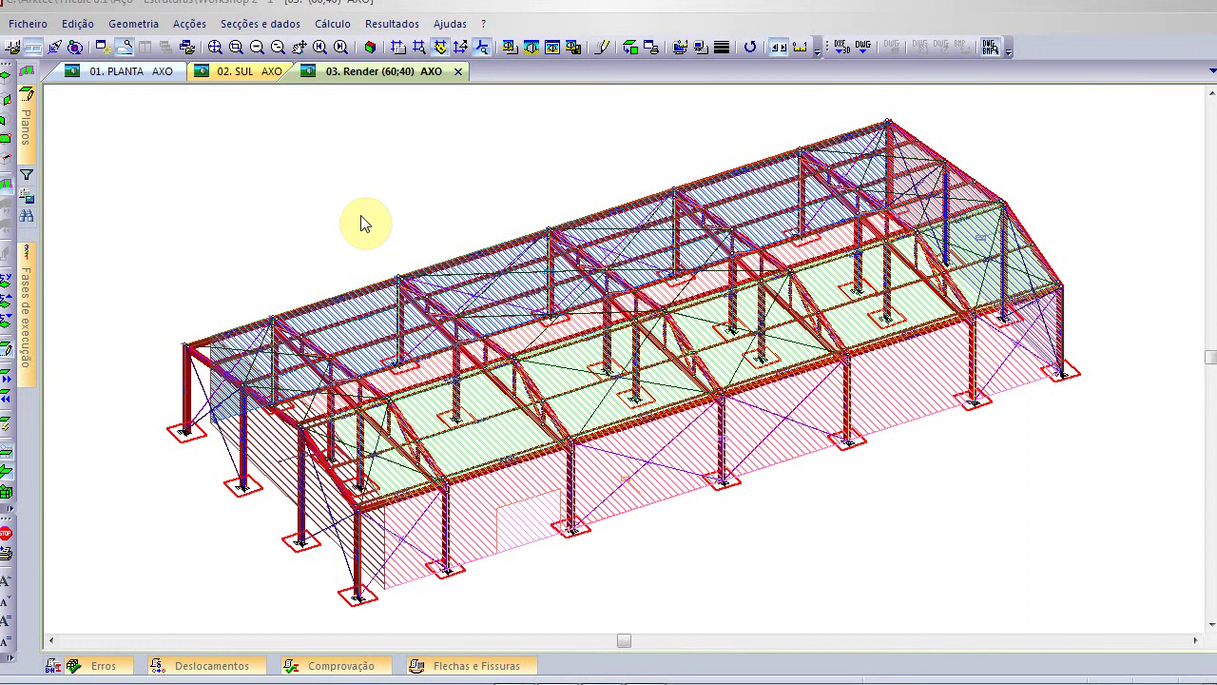
Translate the base nodes of the third and fourth front façade columns by Y -150 and Z 0 cm, without copying
right_click(199, 144)
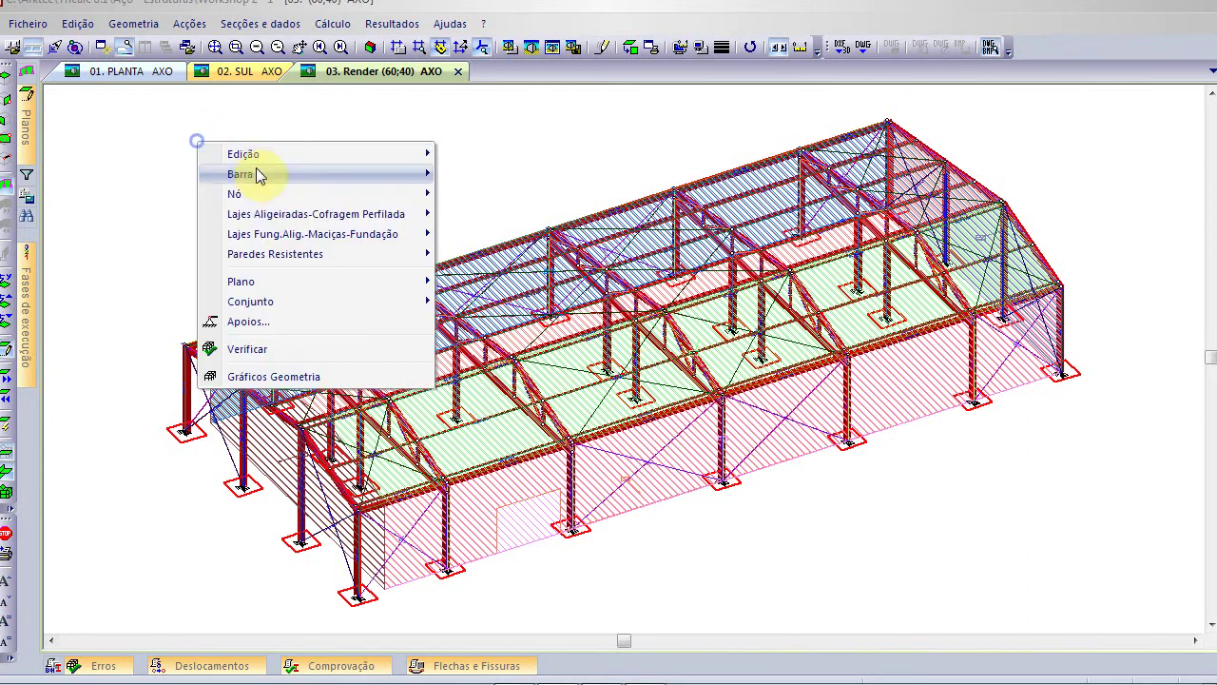
left_click(267, 189)
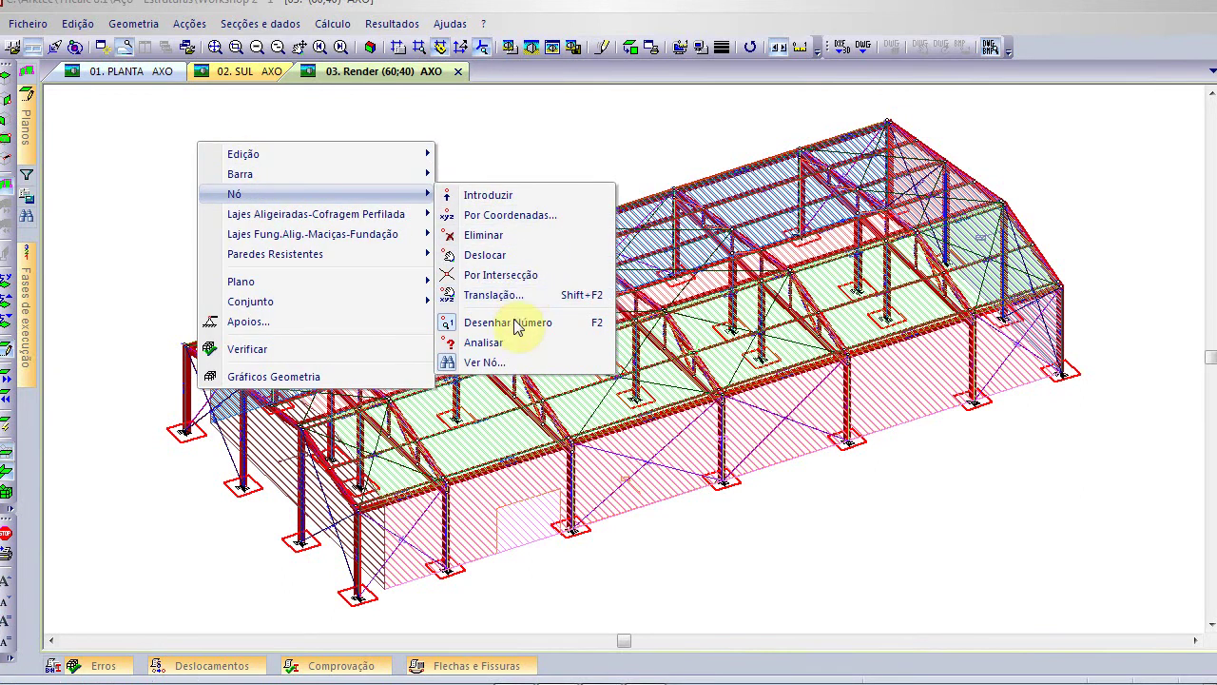
left_click(548, 294)
double_click(616, 222)
type("-150")
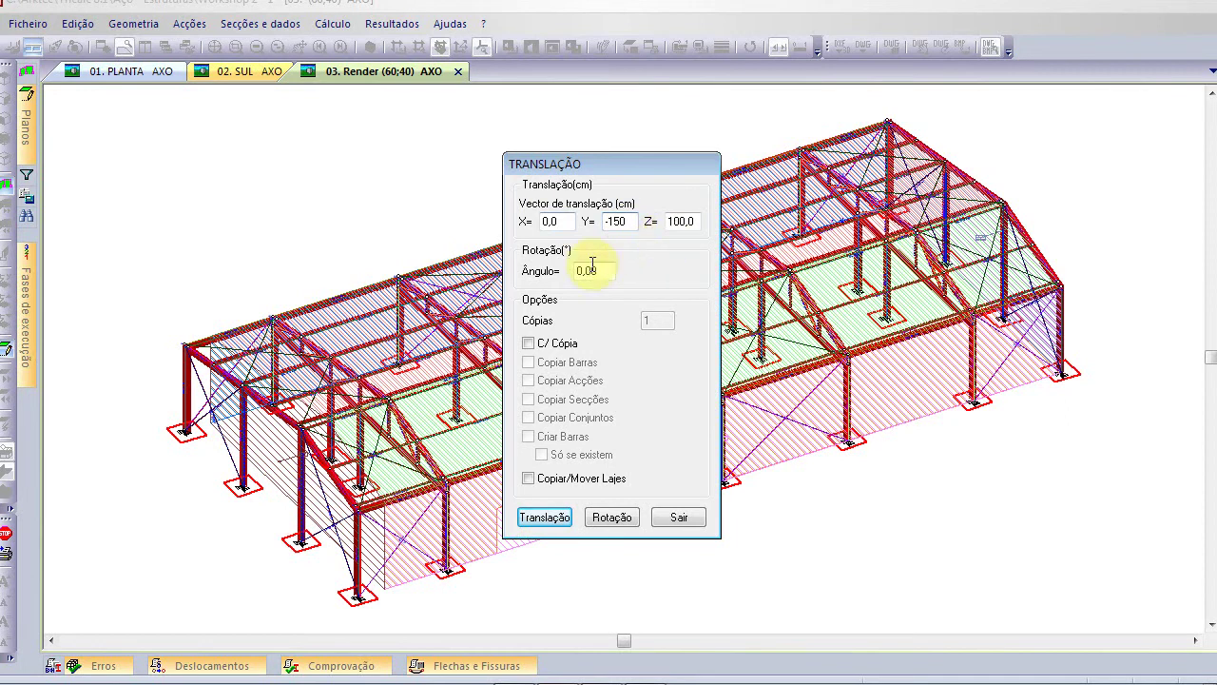
type("0")
left_click(546, 516)
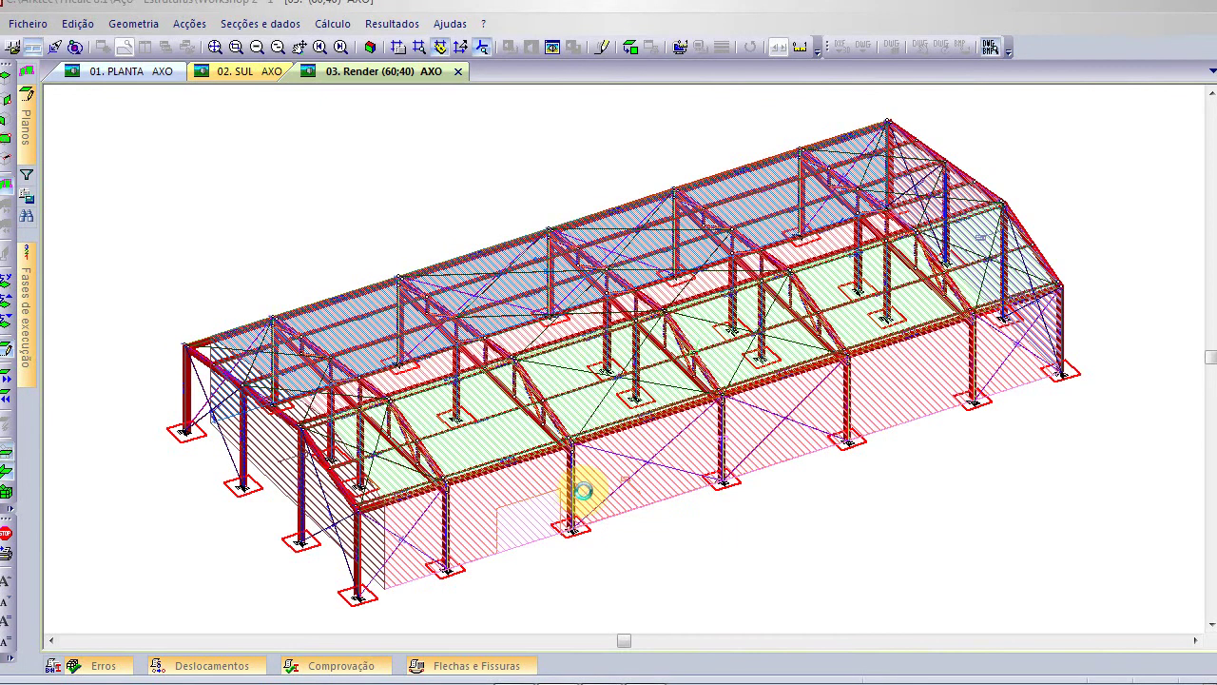
left_click_drag(545, 472, 850, 576)
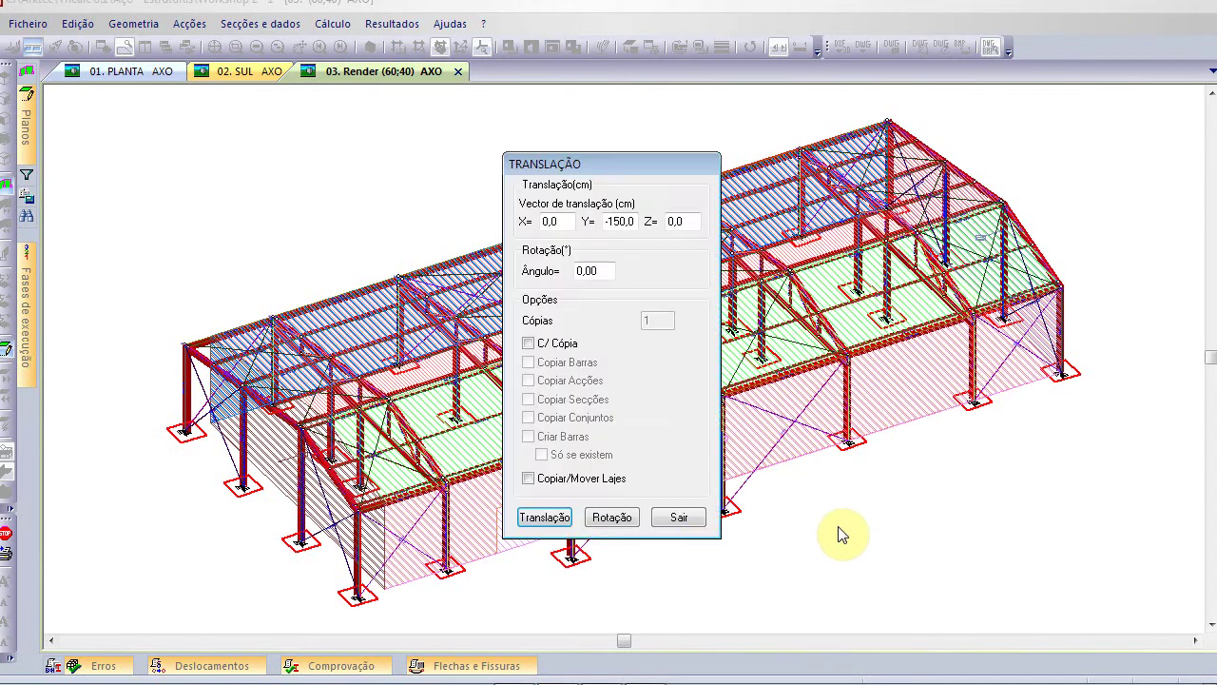
left_click(546, 516)
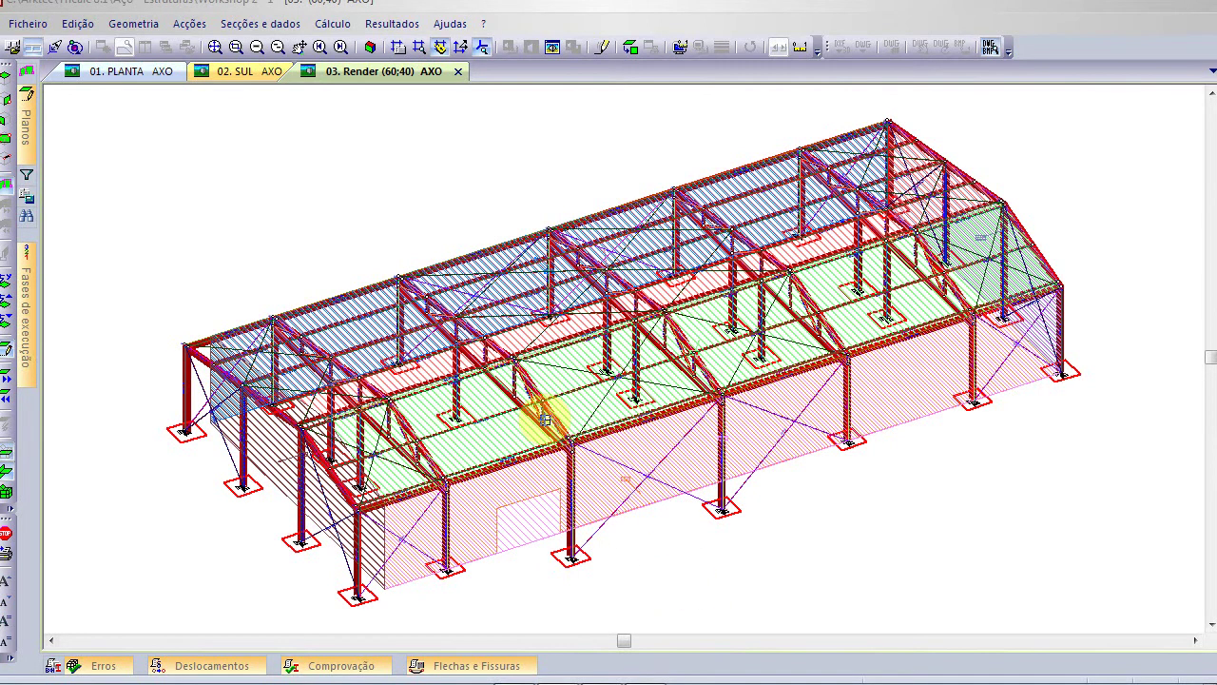
right_click(336, 193)
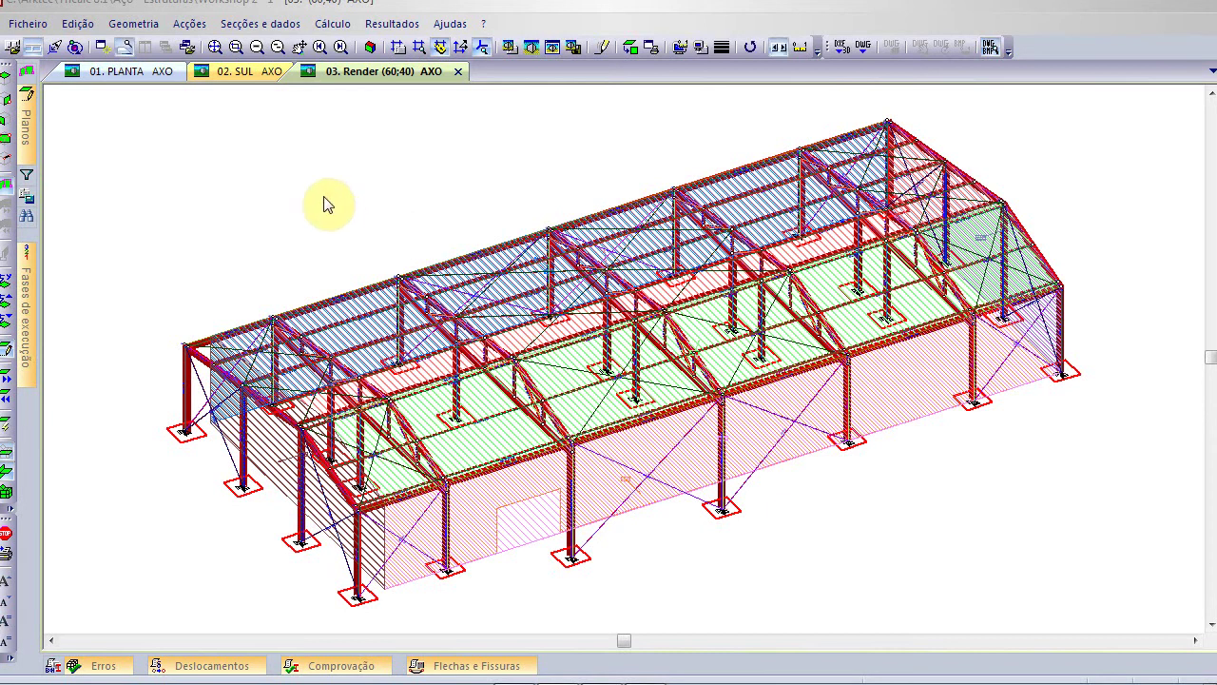
Try to copy the whole hall, using the base node of the front façade's far corner column as the insertion point
scroll(360, 266, "down", 4)
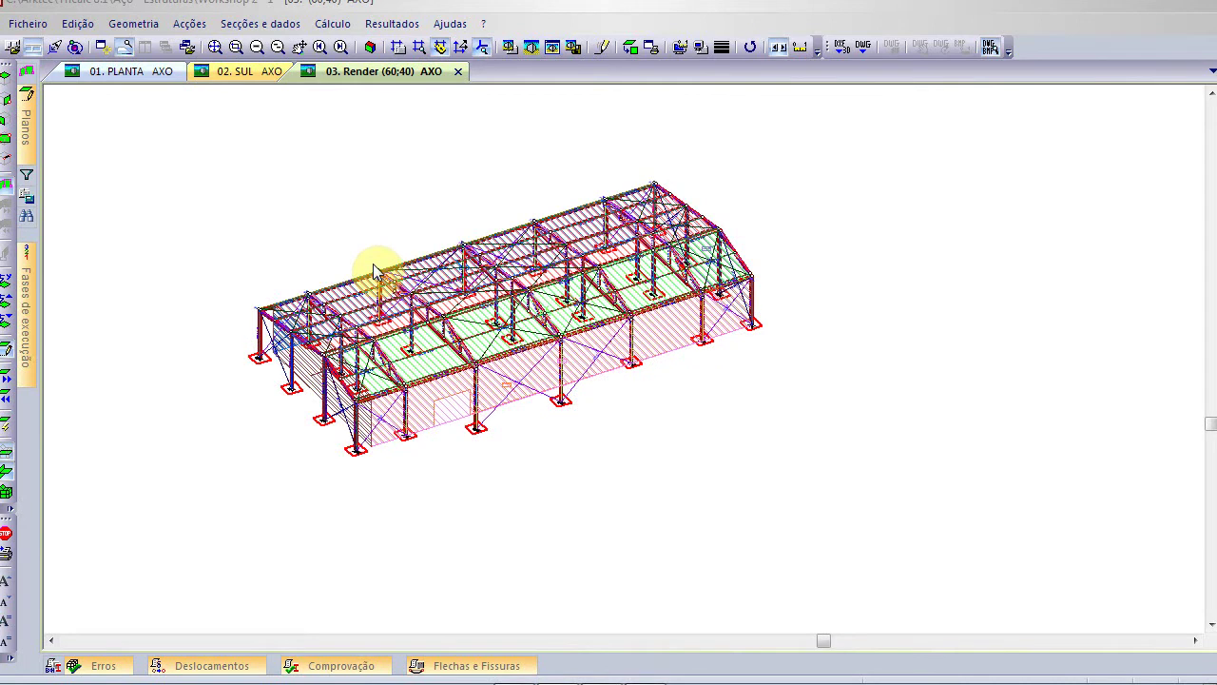
scroll(374, 228, "up", 2)
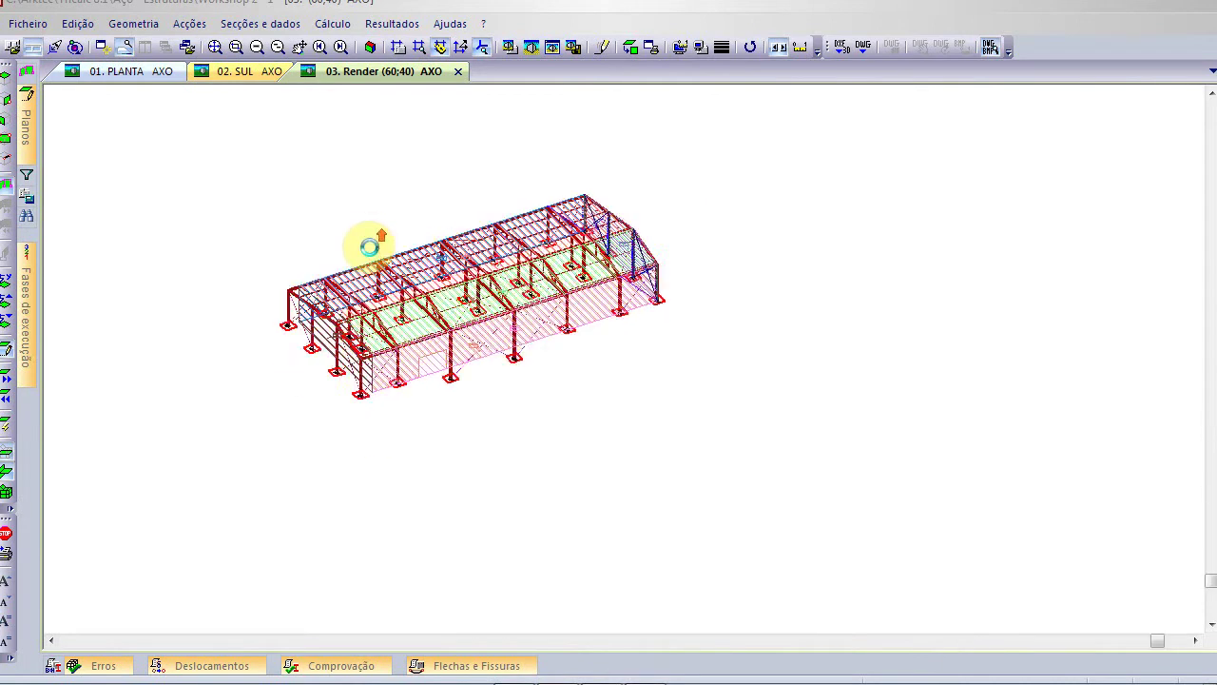
scroll(369, 249, "up", 3)
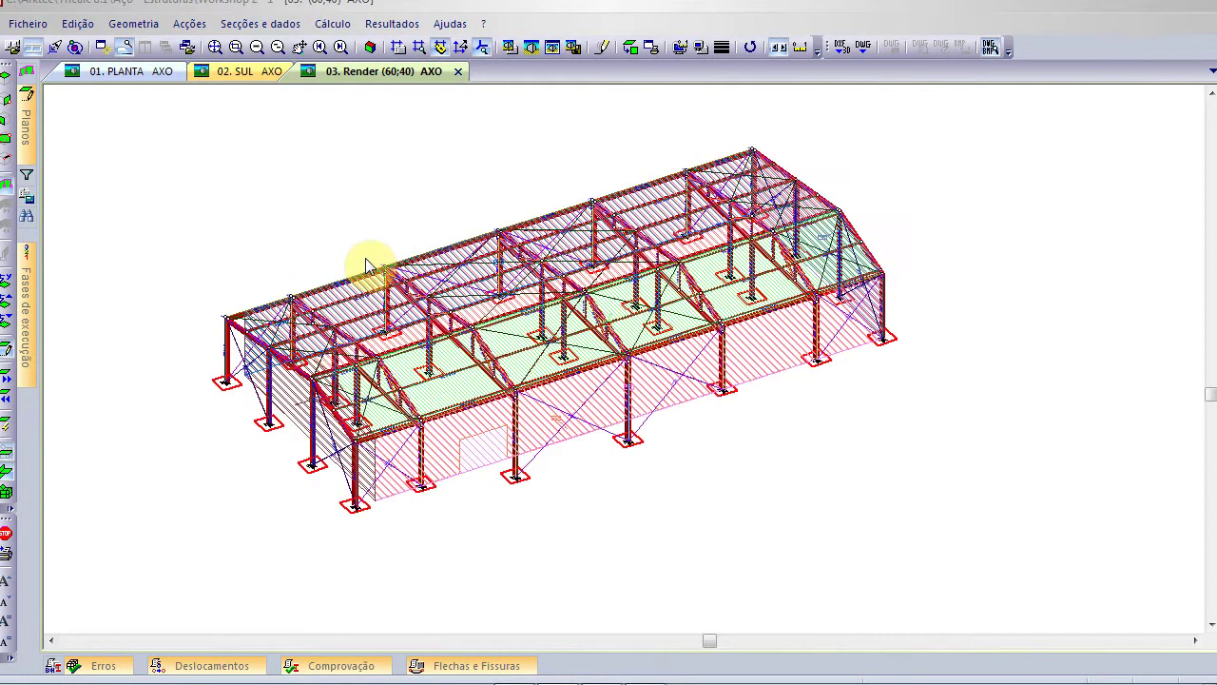
left_click(77, 25)
left_click(104, 95)
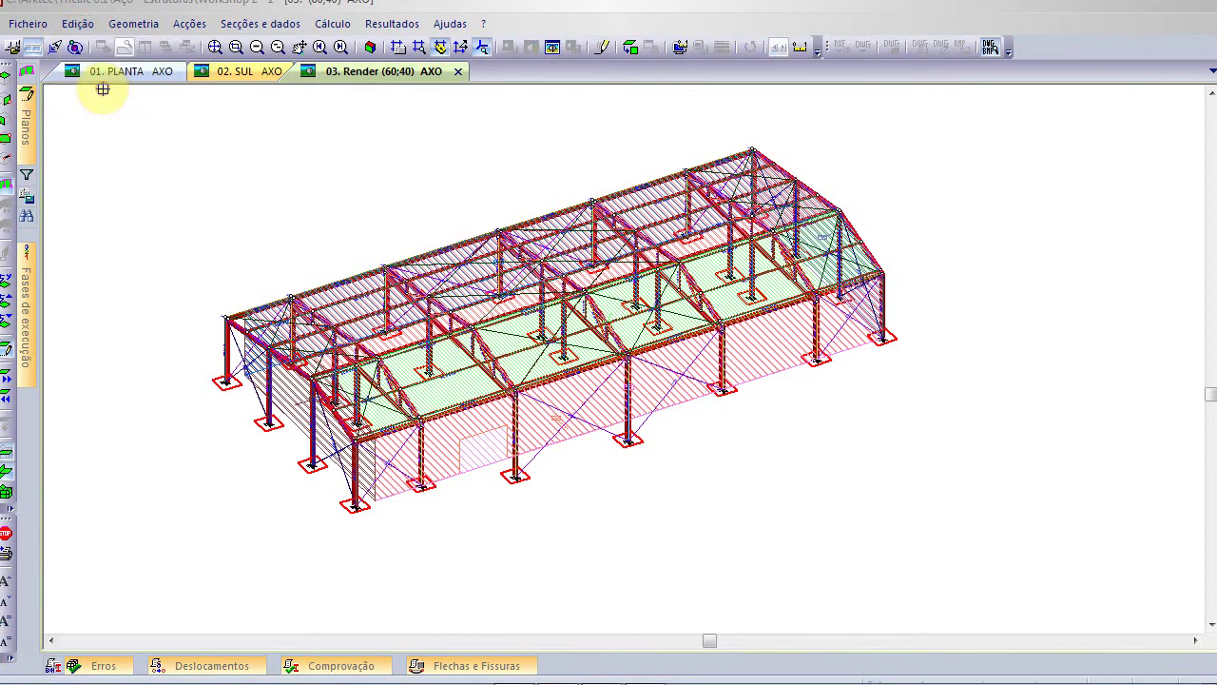
left_click(171, 108)
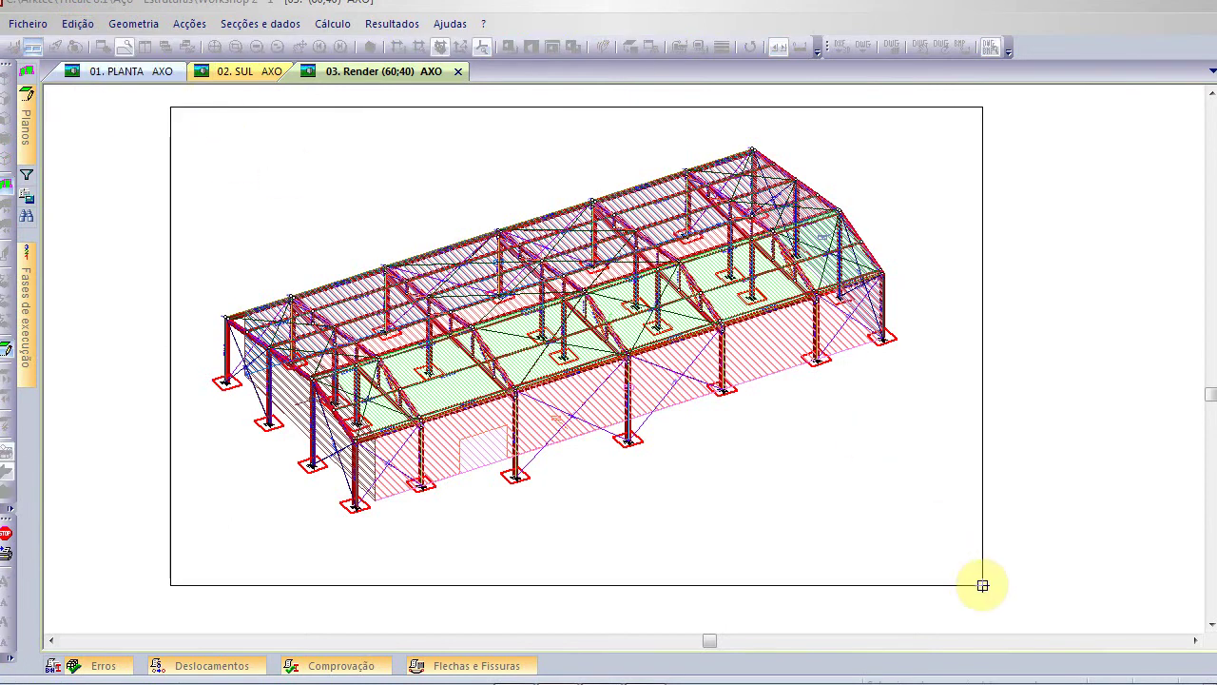
left_click(982, 585)
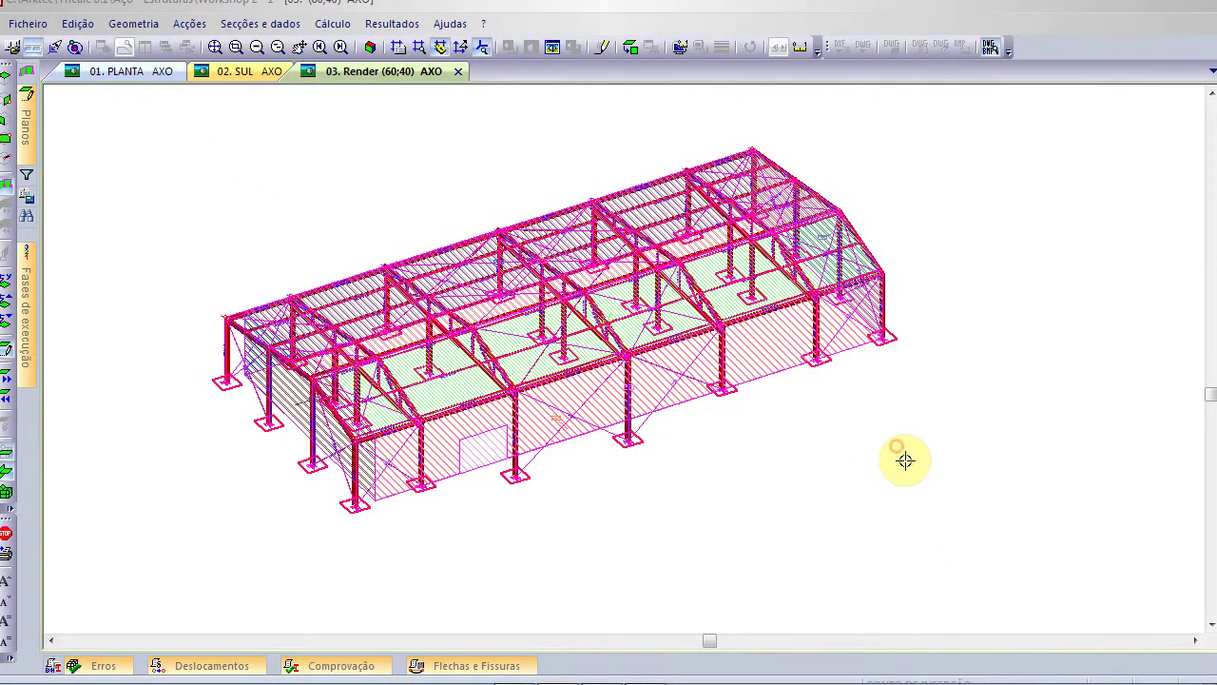
left_click(883, 337)
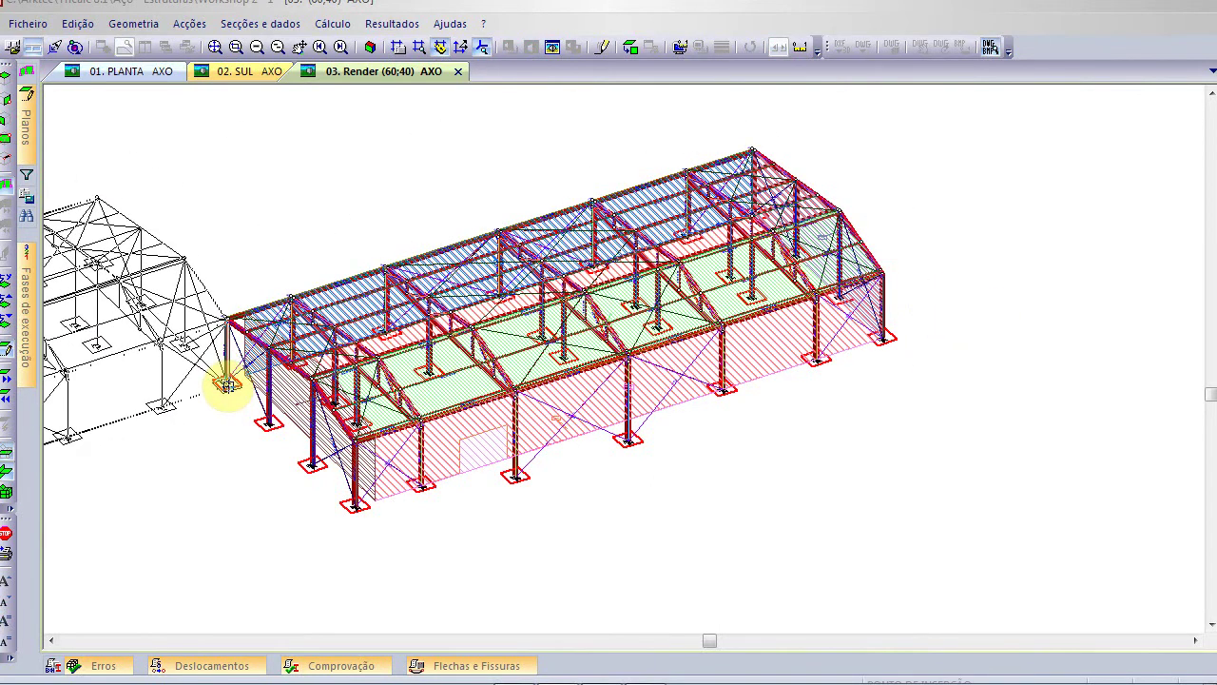
key("Escape")
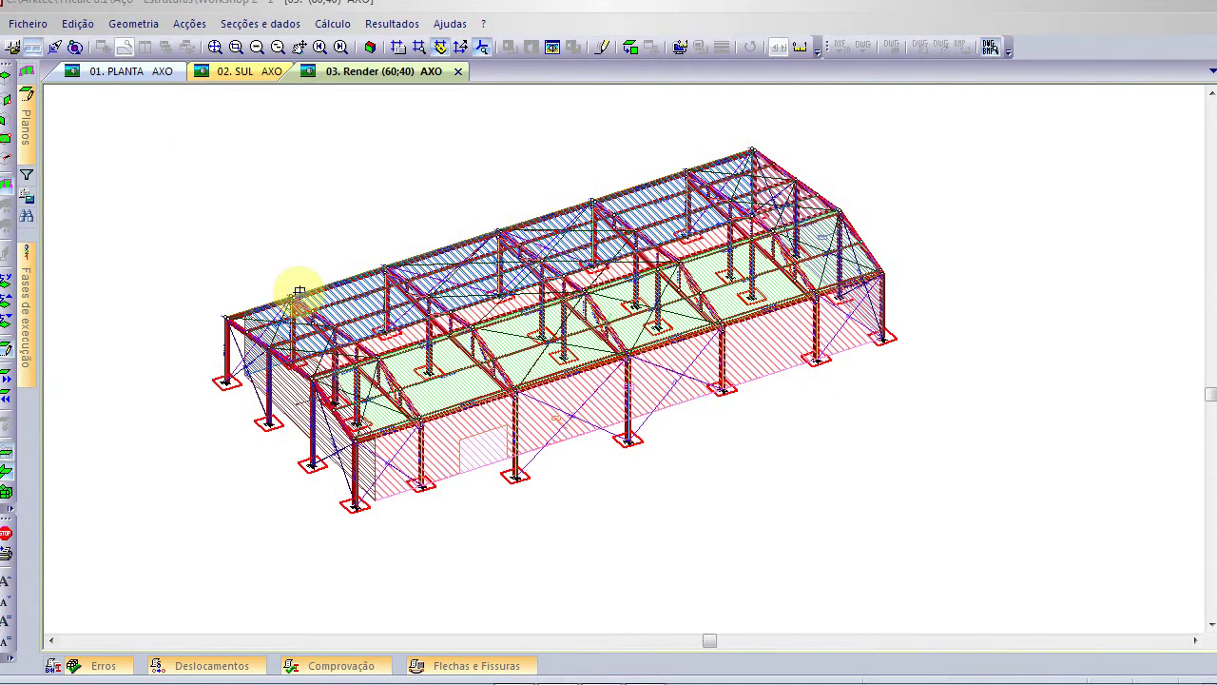
left_click(149, 27)
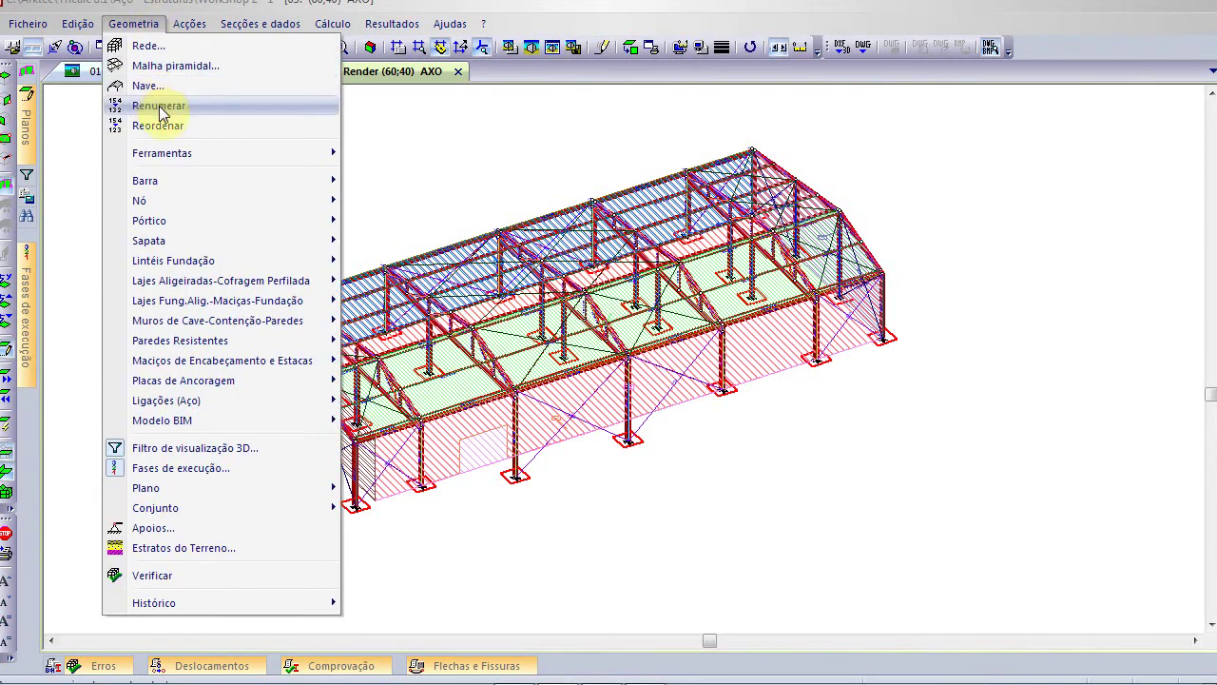
mouse_move(82, 29)
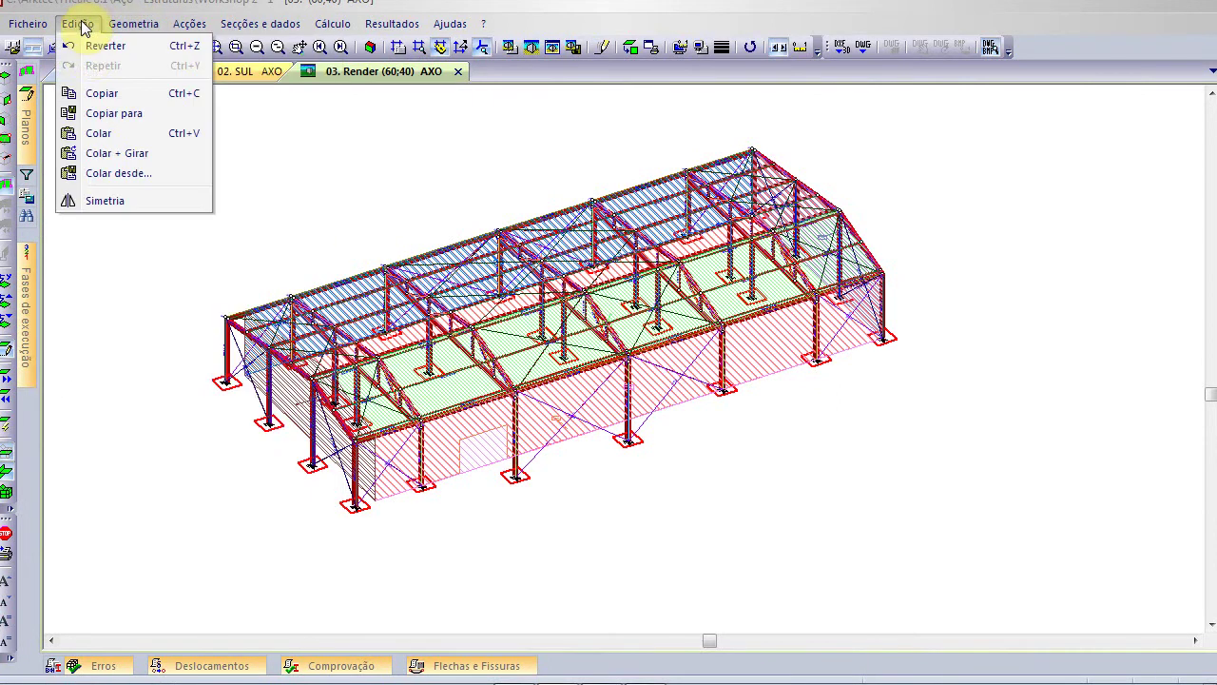
Paste one copy of the hall rotated 90 degrees at the lowest corner column's base node, calculating the bar actions of the new surfaces
left_click(136, 155)
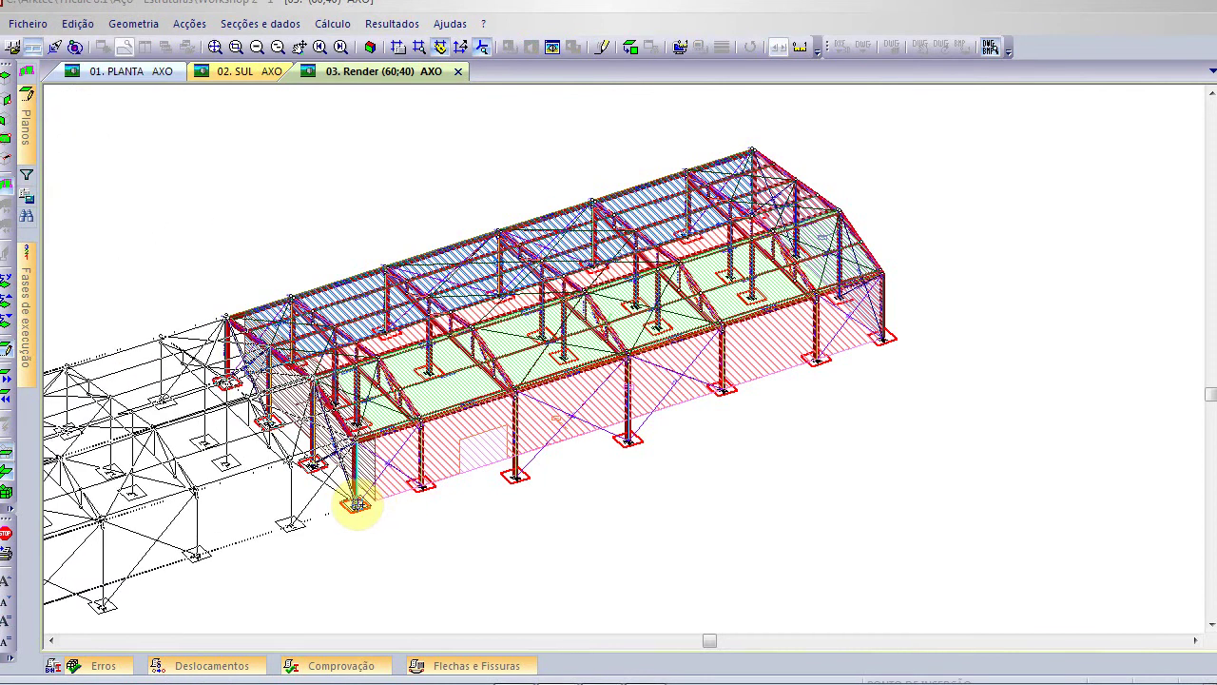
left_click(357, 503)
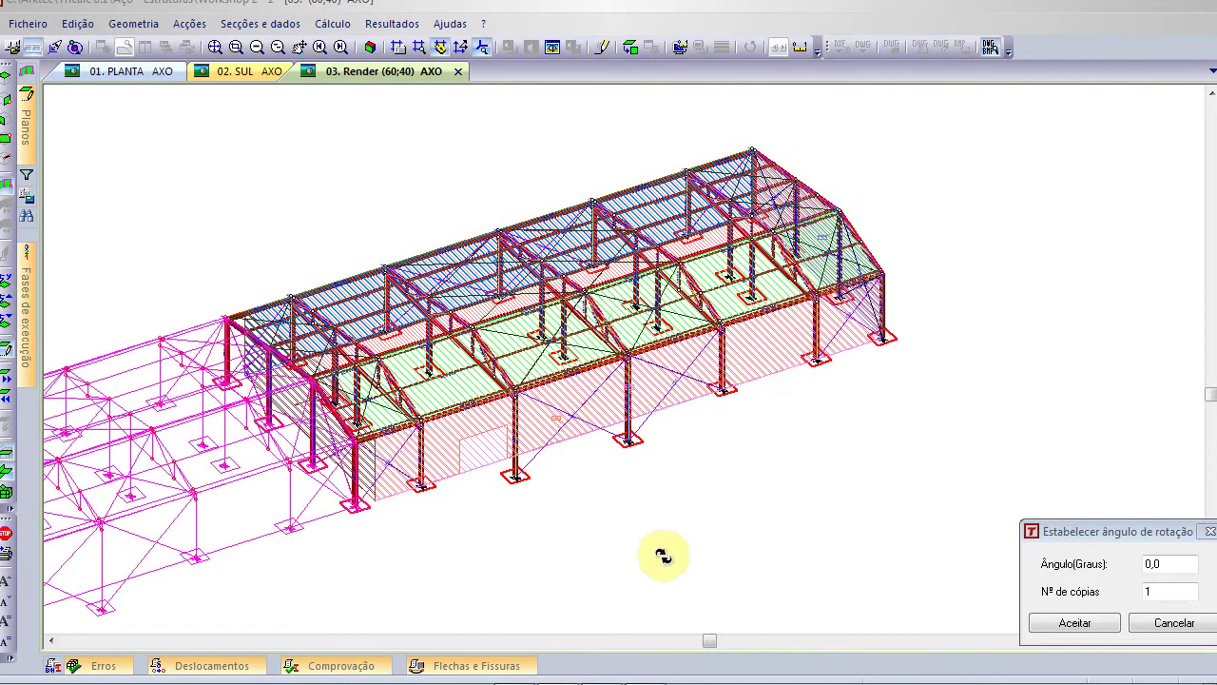
double_click(1180, 563)
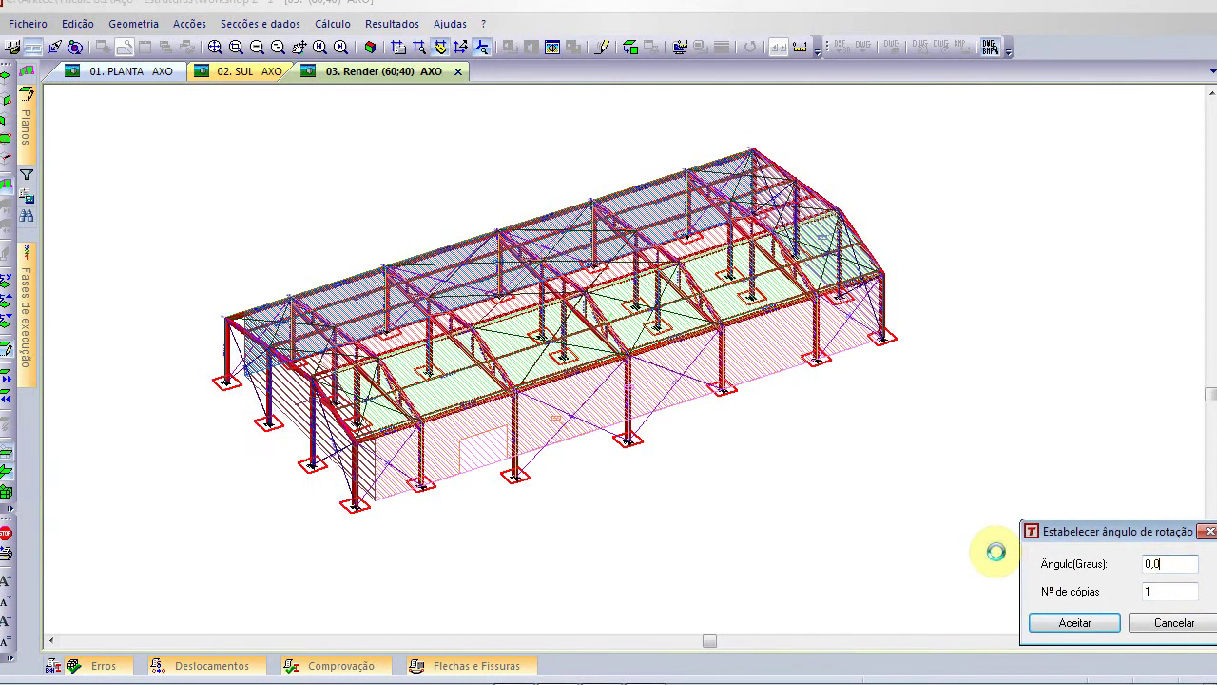
type("90")
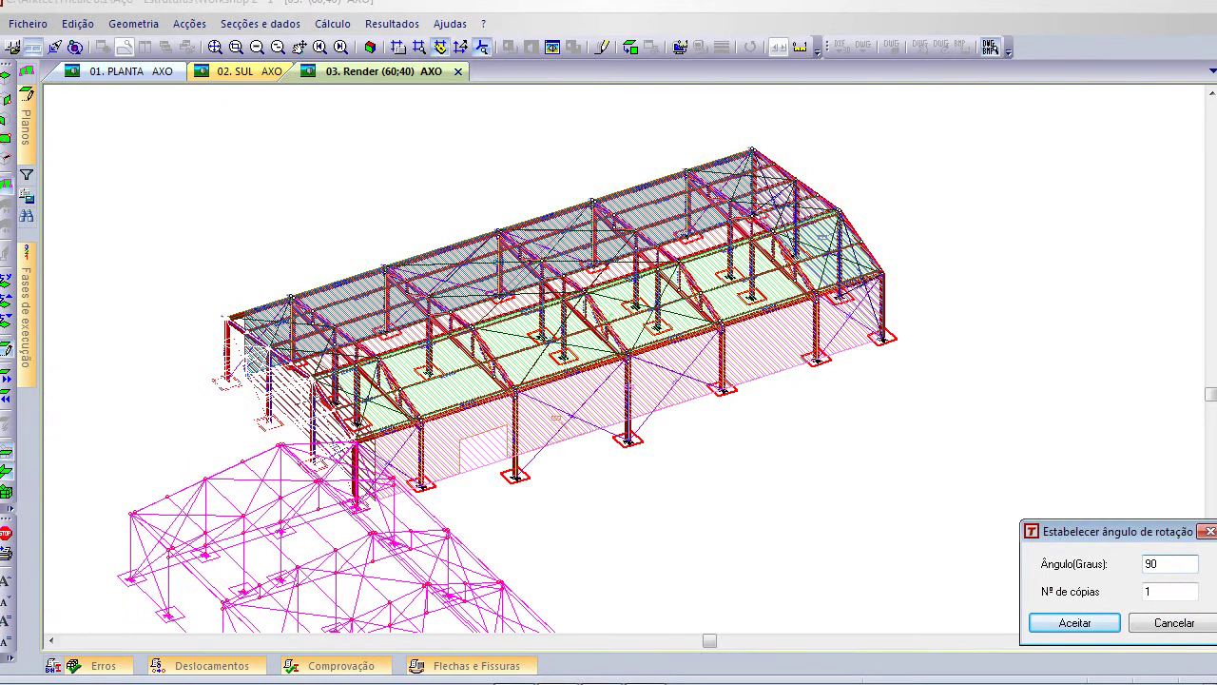
left_click(1097, 623)
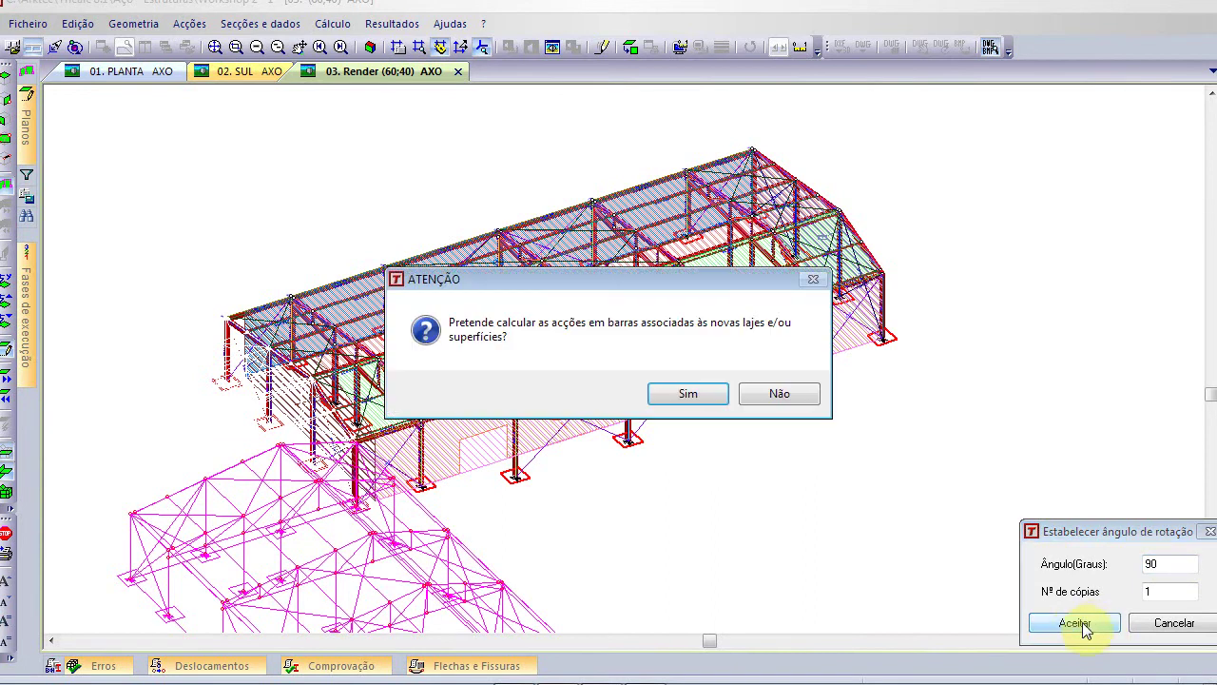
left_click(690, 399)
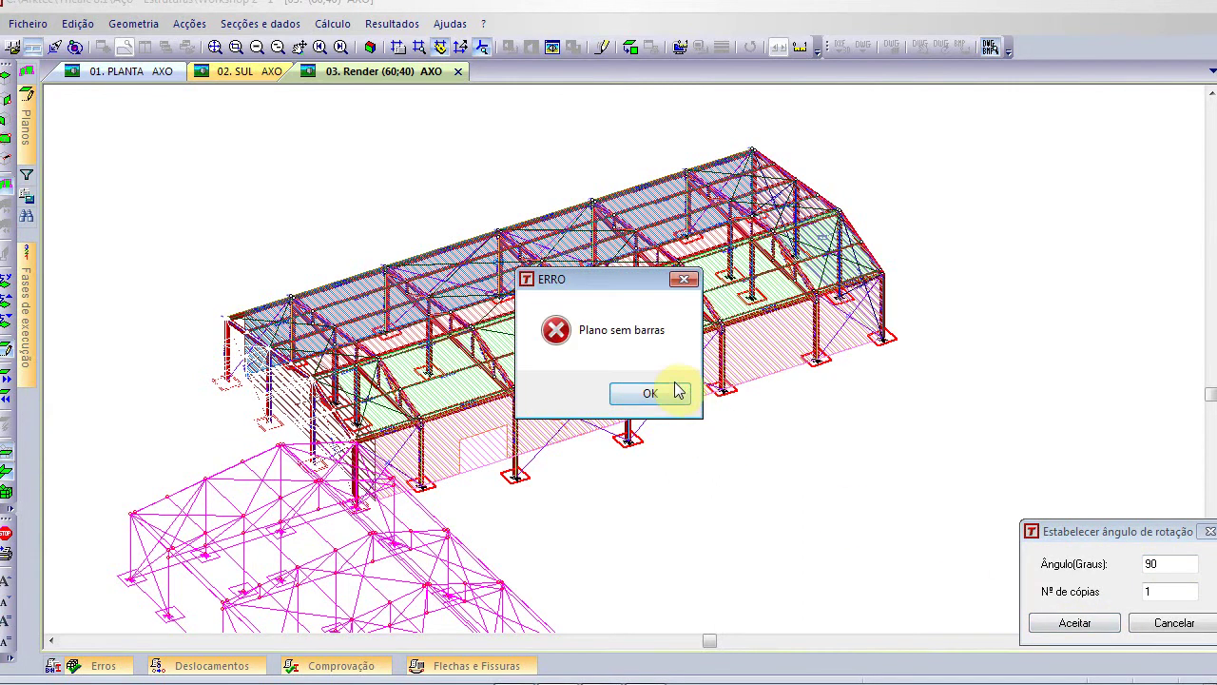
left_click(672, 390)
left_click(687, 399)
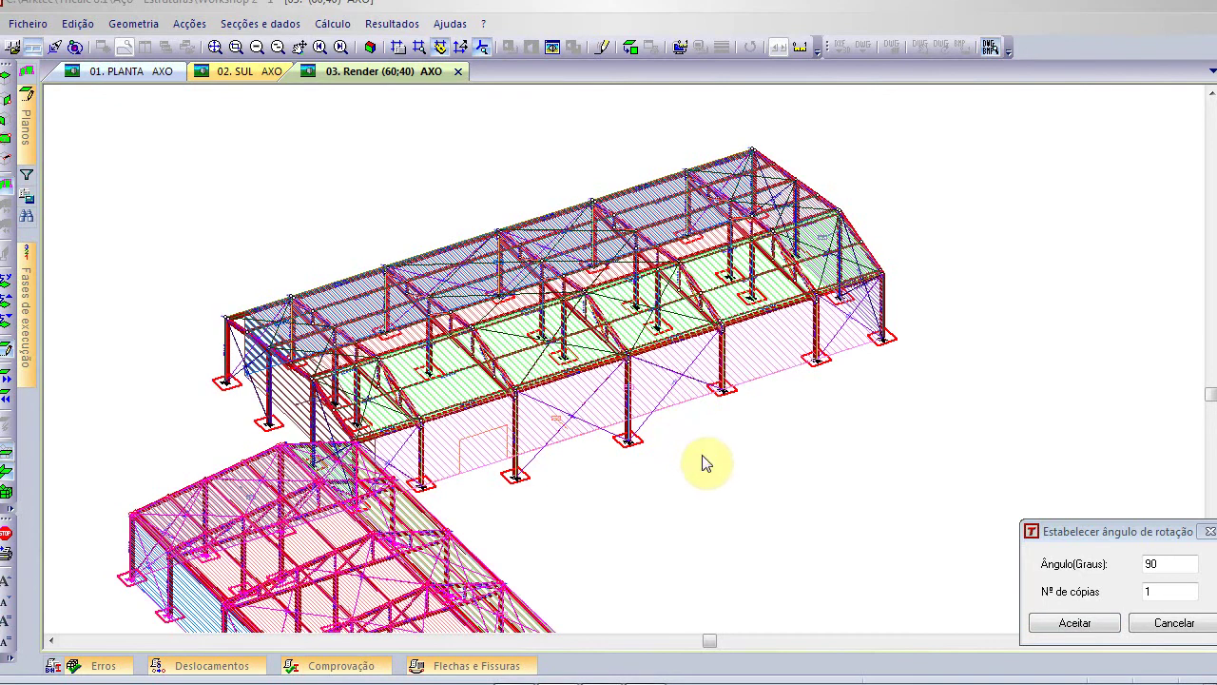
key("Escape")
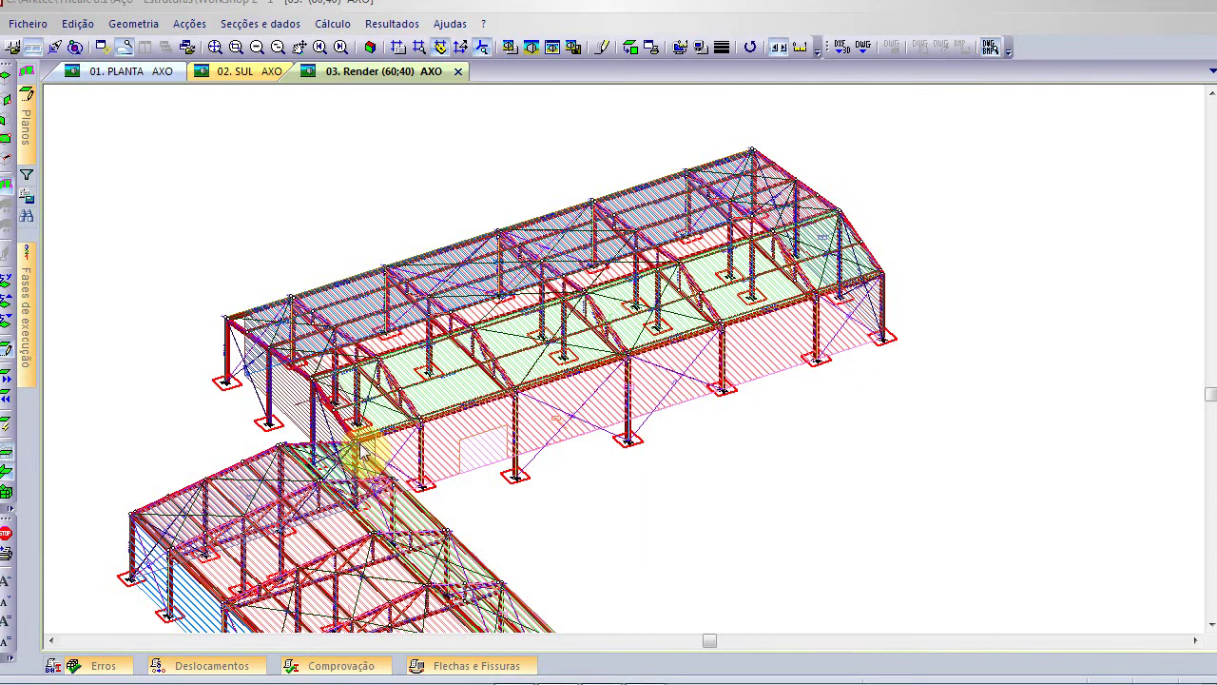
left_click(215, 48)
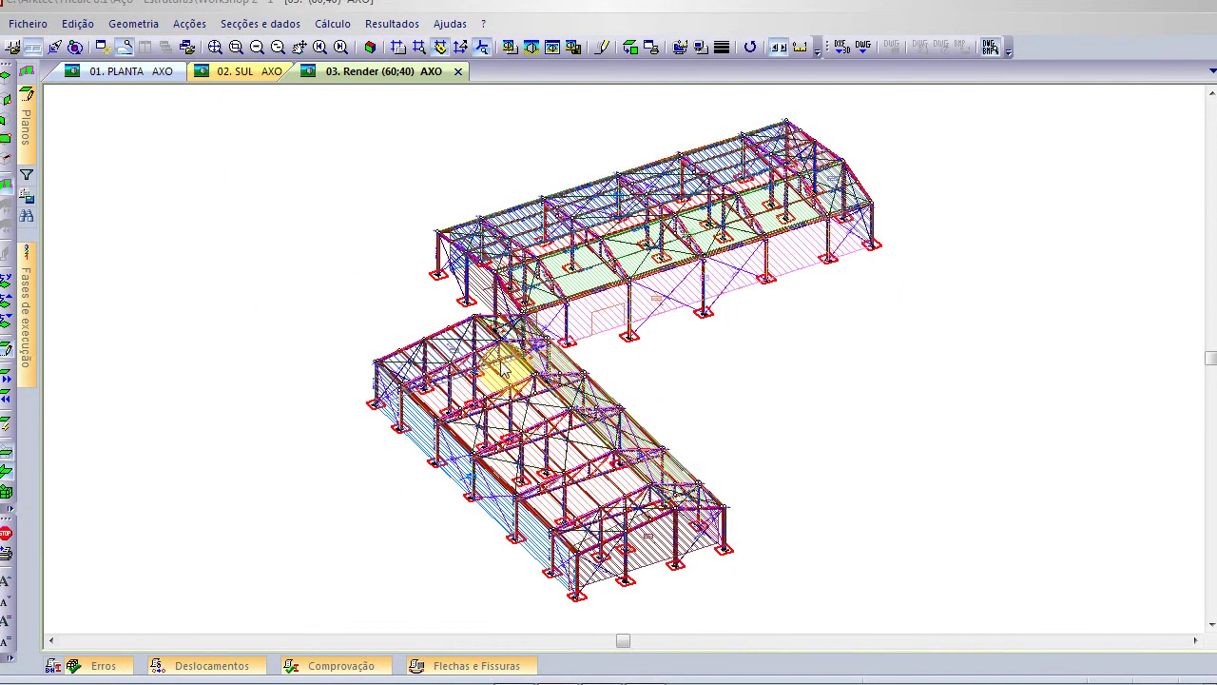
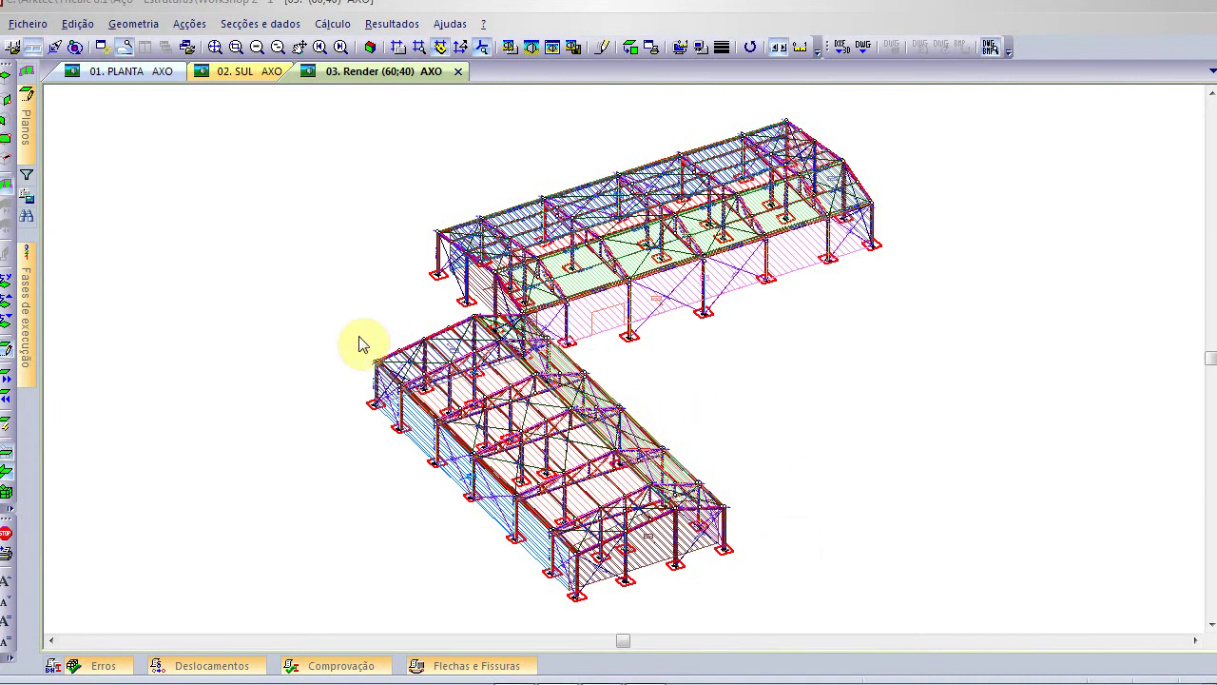
key("alt+Tab")
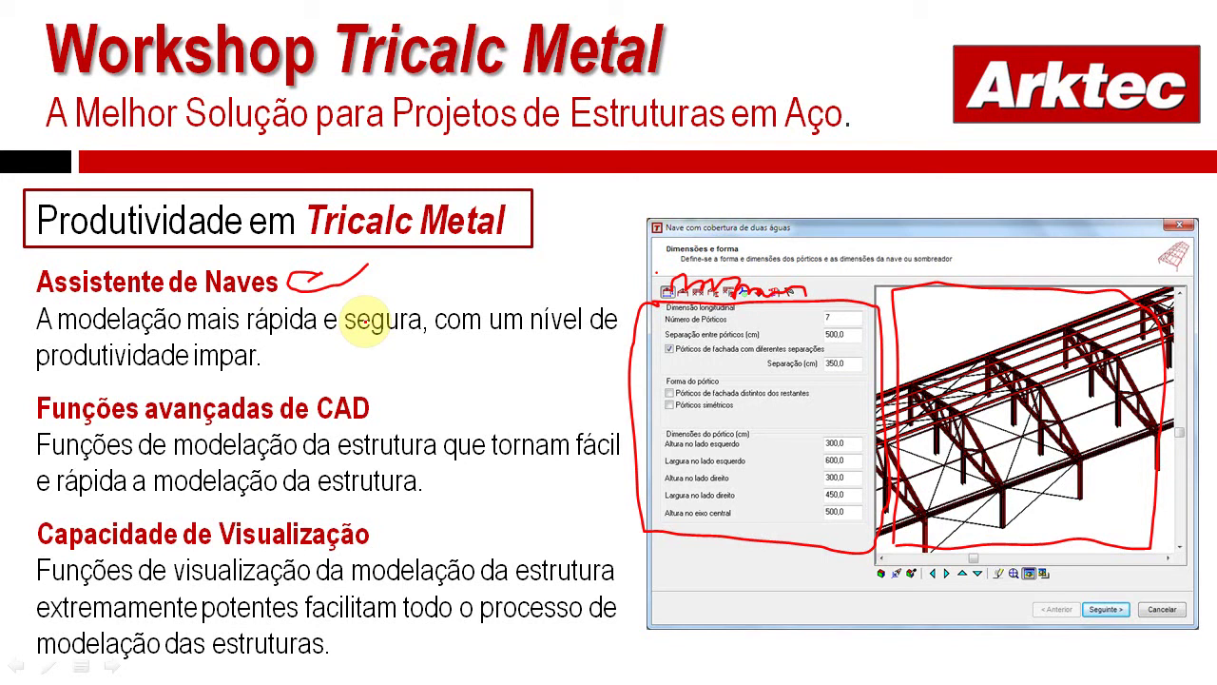
mouse_move(442, 390)
left_mouse_down()
mouse_move(389, 423)
mouse_move(501, 421)
left_mouse_up()
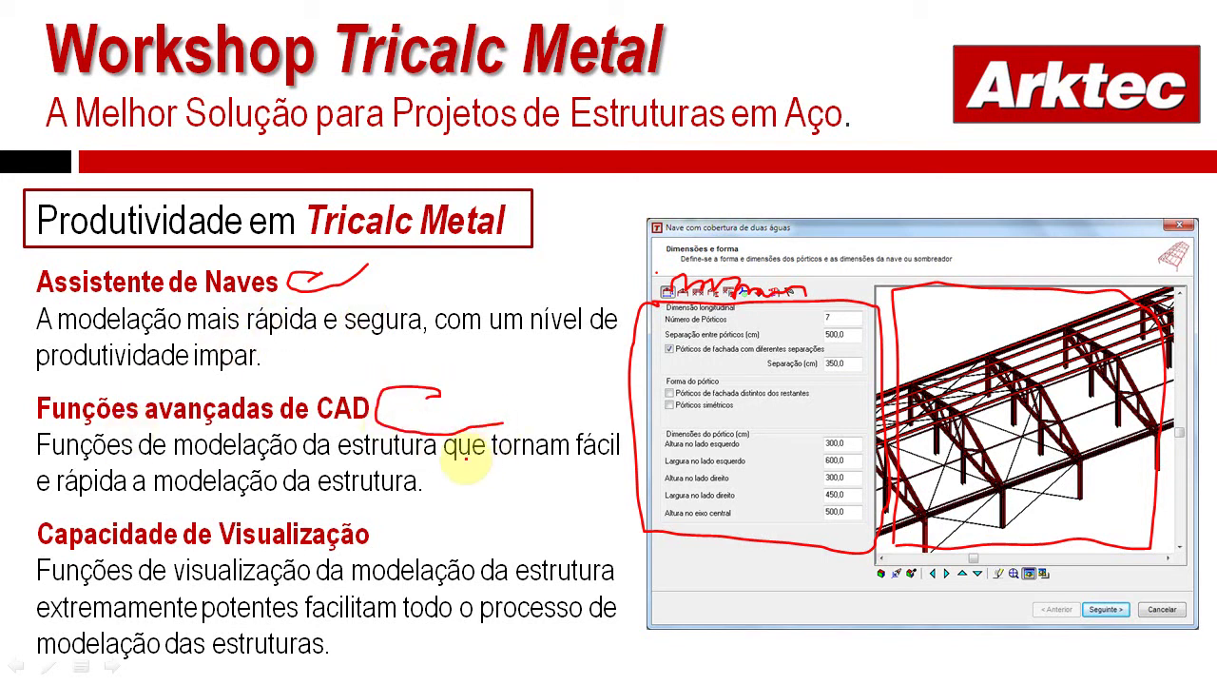
key("alt+Tab")
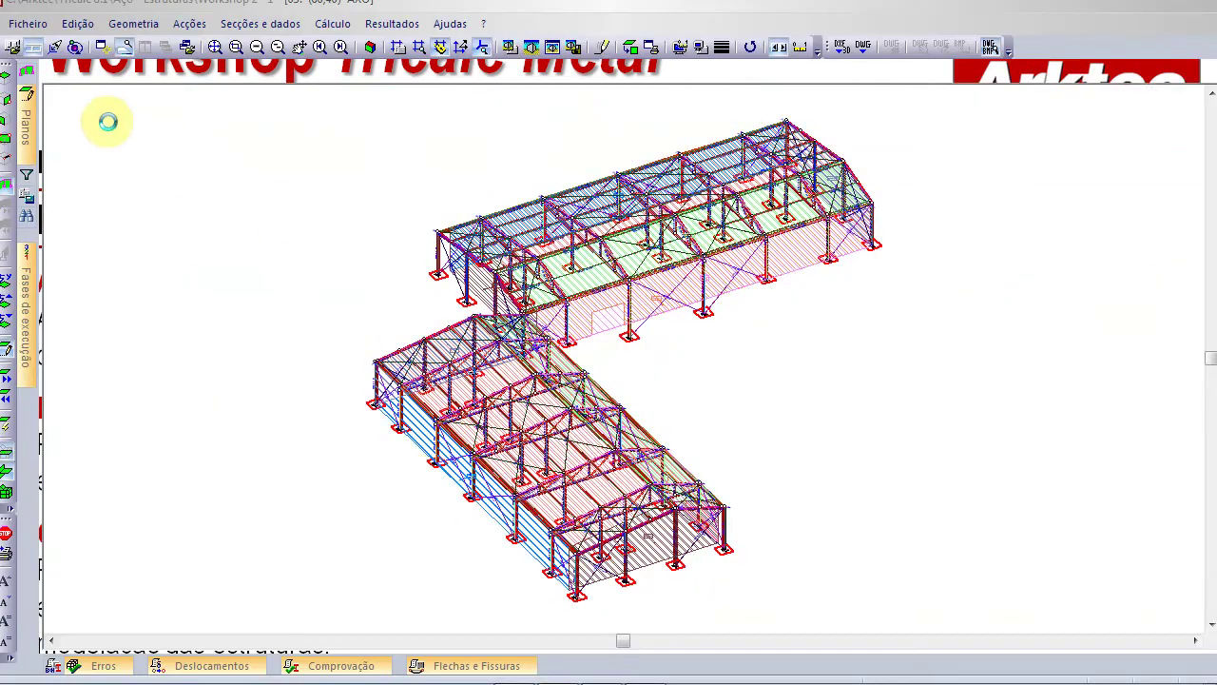
Create a new structure named dhhfhlf in the Aço - Estruturas folder with mm precision for the 3D node coordinates
left_click(29, 23)
left_click(46, 47)
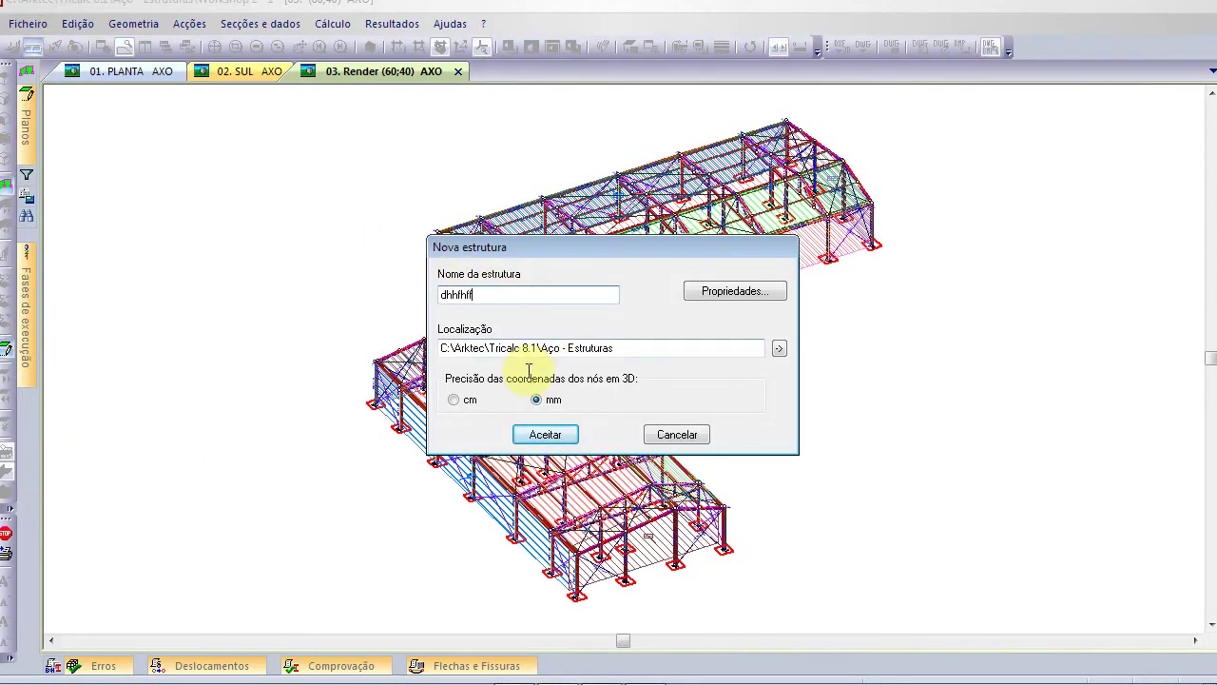
left_click(545, 435)
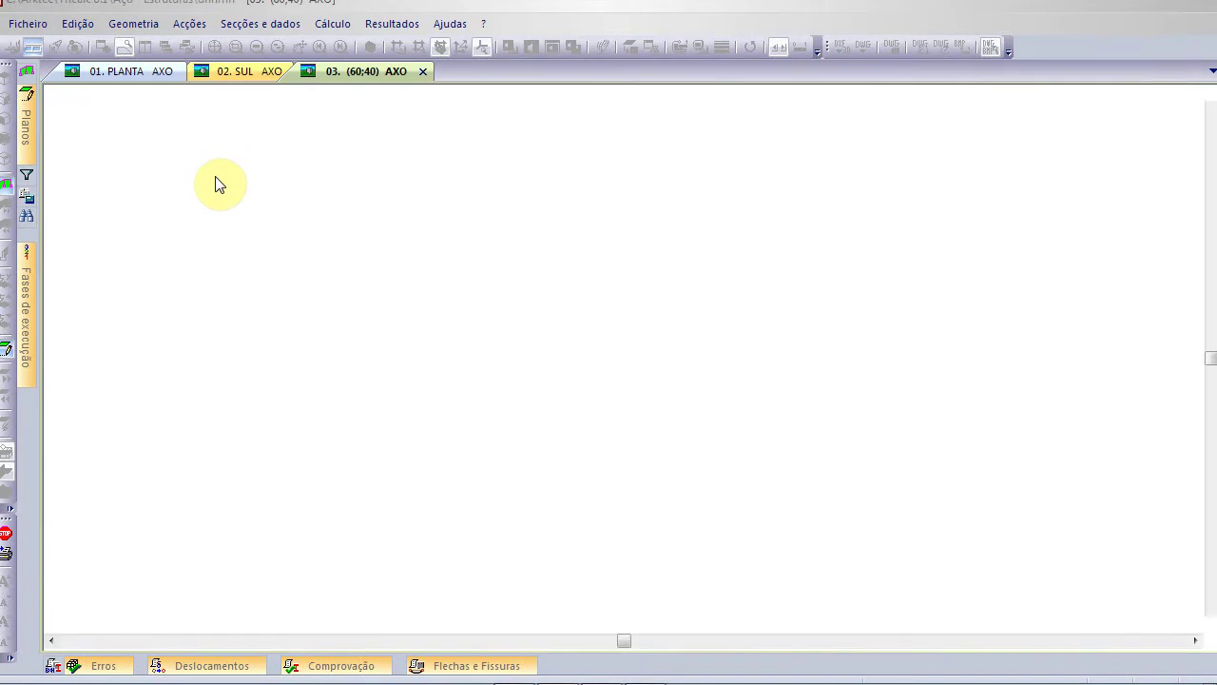
left_click(120, 25)
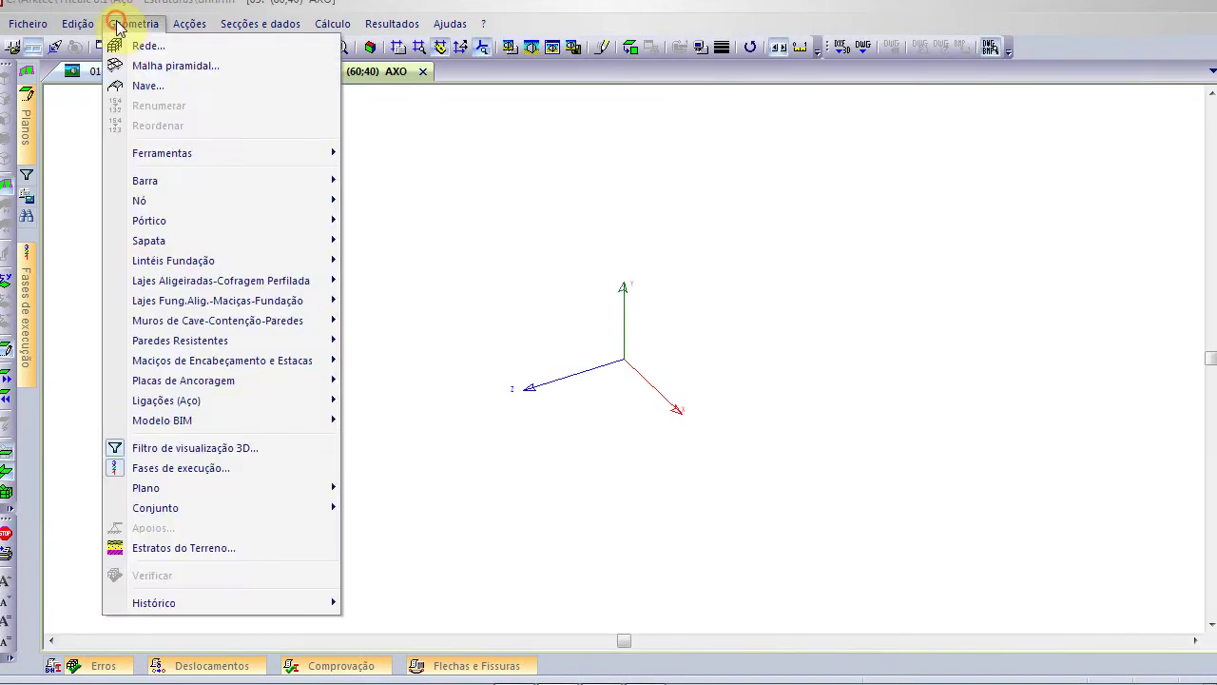
left_click(157, 84)
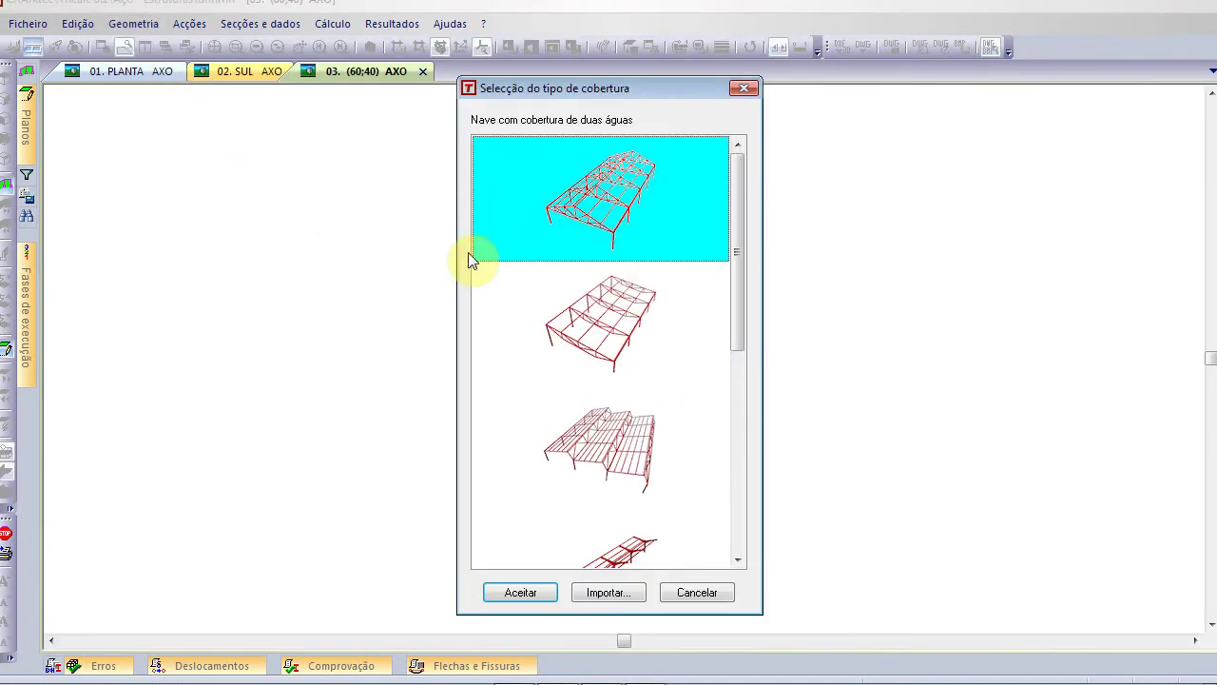
left_click(694, 591)
Generate a geometric grid with separations X 1200 and Y 450 cm, no Z separation, rigid nodes, and fixed nodes with bars at level 0
left_click(152, 24)
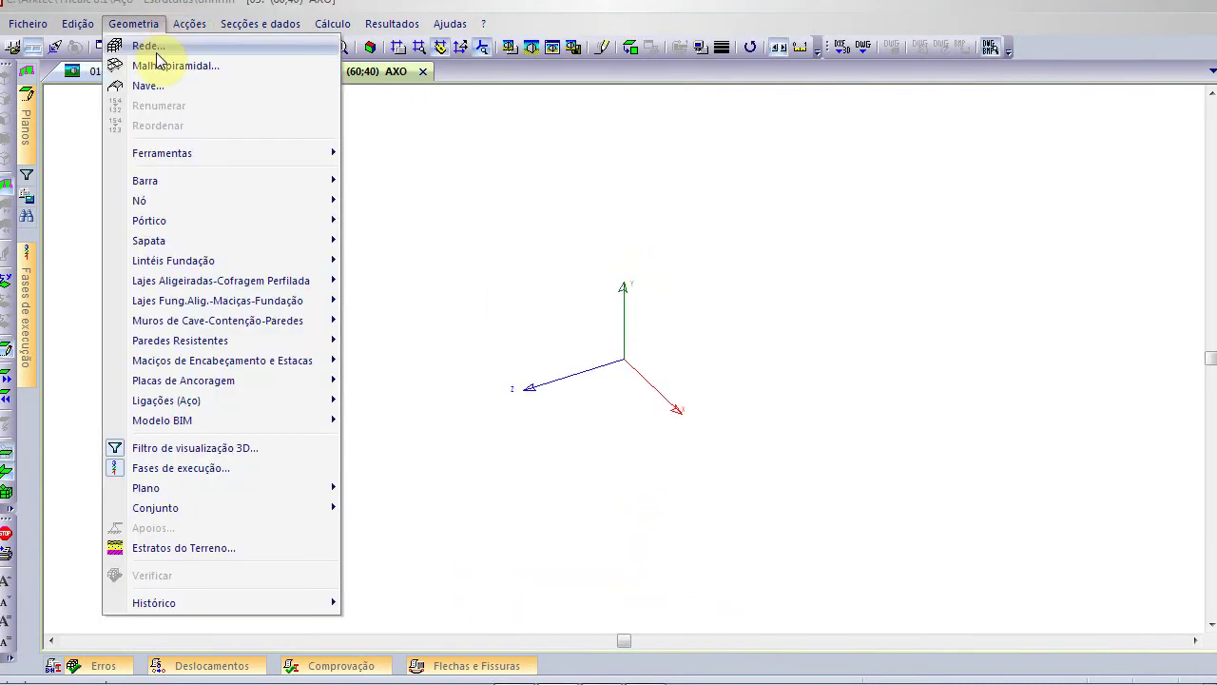
left_click(152, 47)
double_click(624, 306)
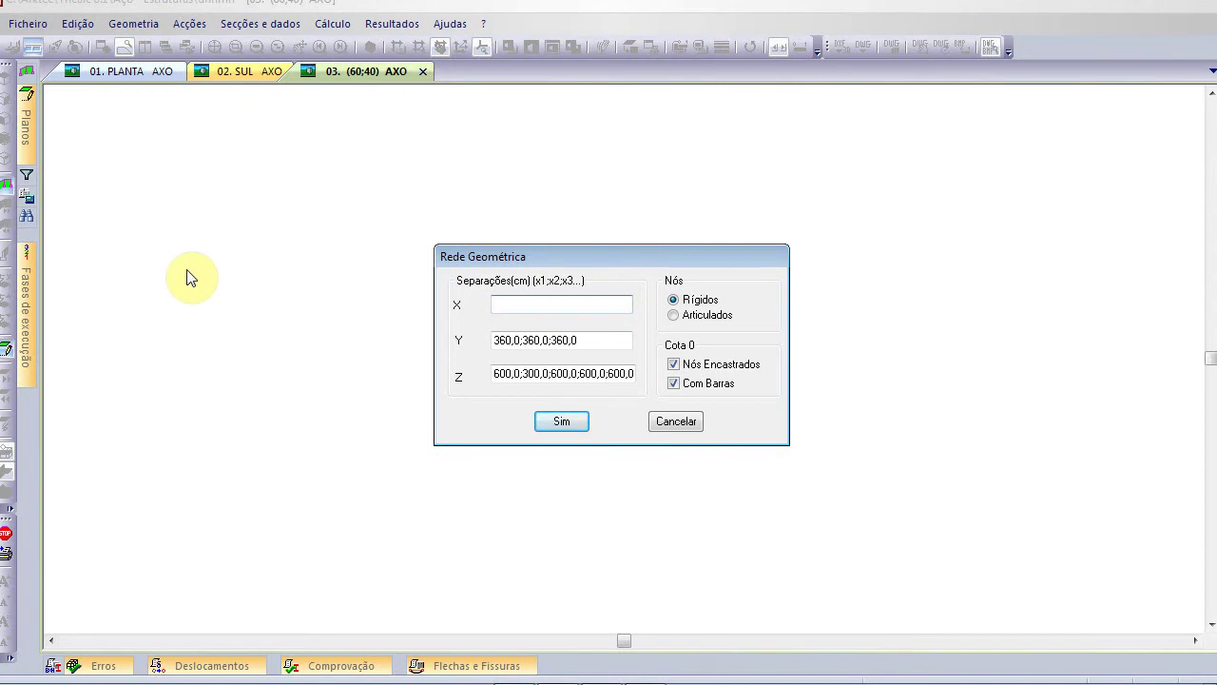
double_click(493, 372)
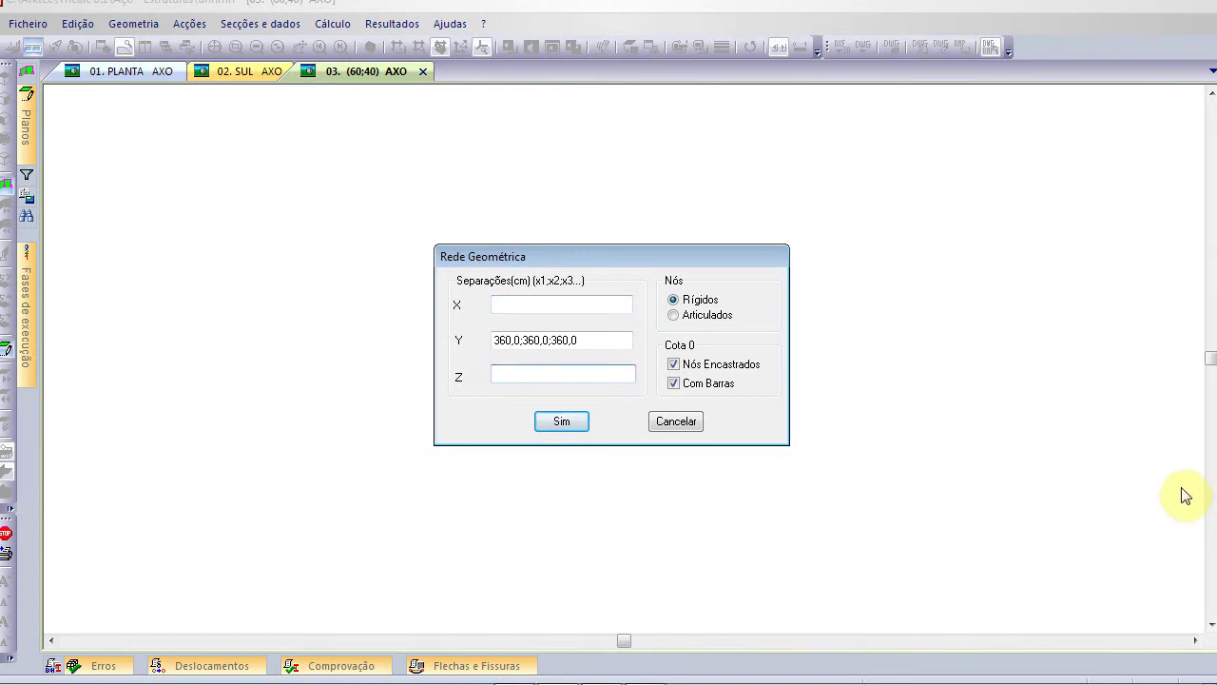
double_click(588, 338)
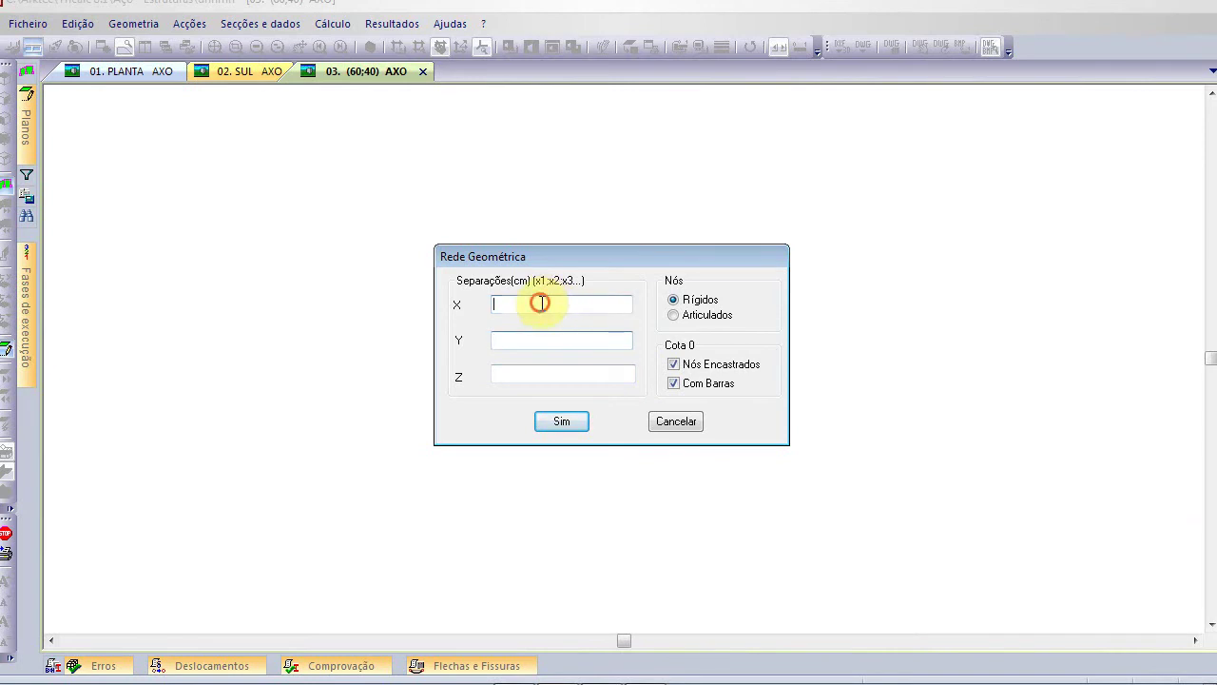
type("1200")
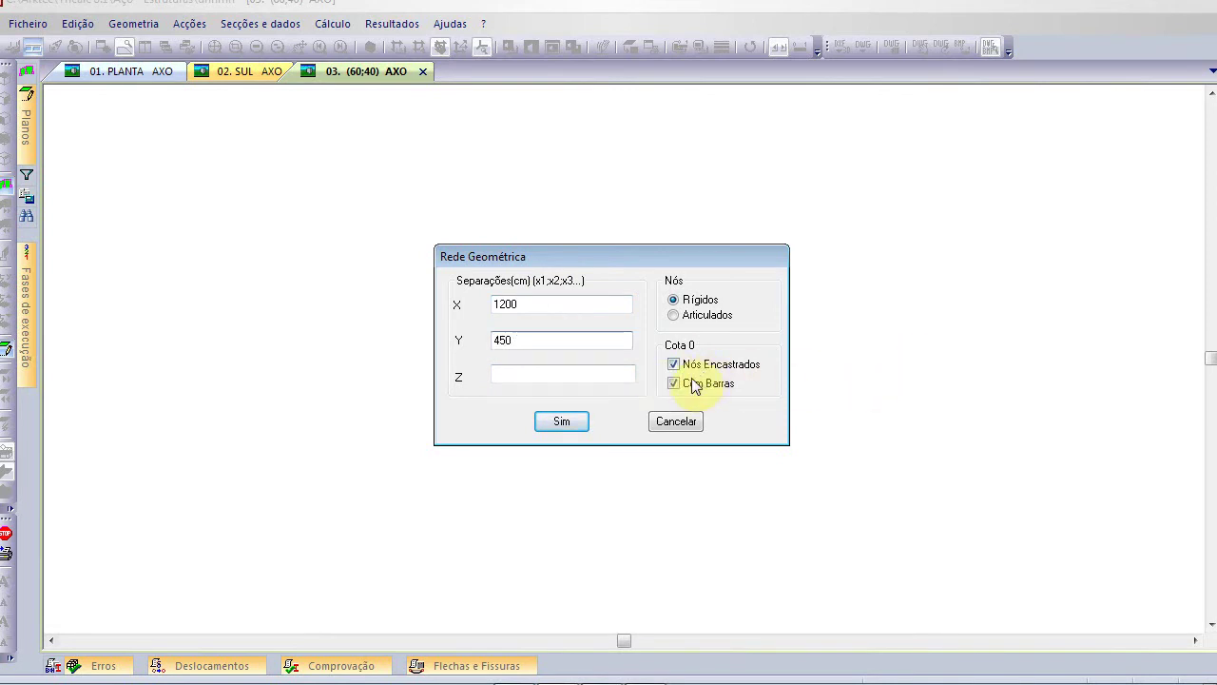
left_click(563, 422)
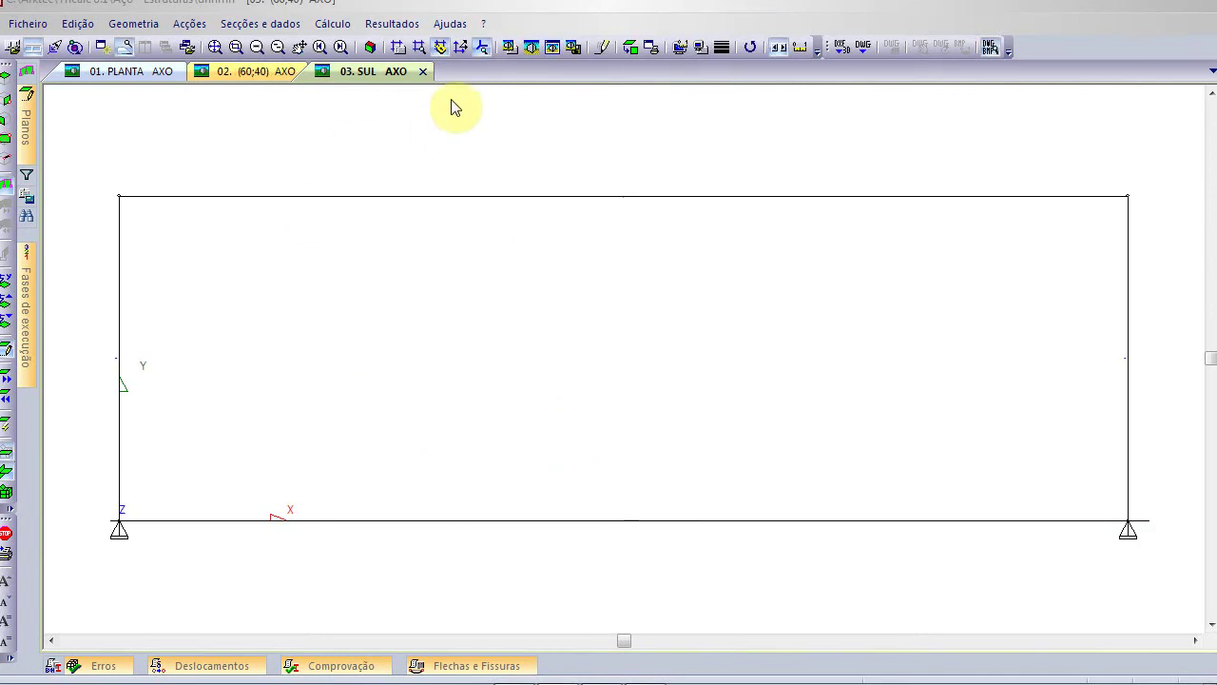
Activate the frame's vertical XY plane and enlarge its node and bar numbers in the south view
left_click(6, 118)
left_click(118, 196)
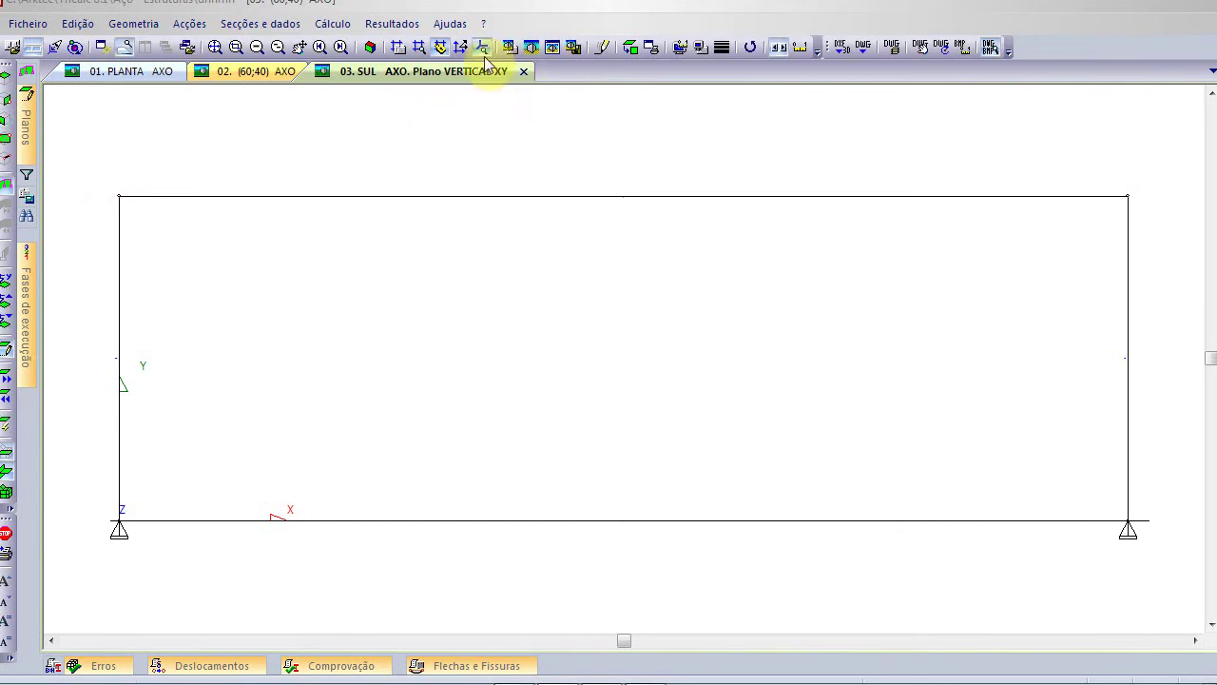
left_click(370, 46)
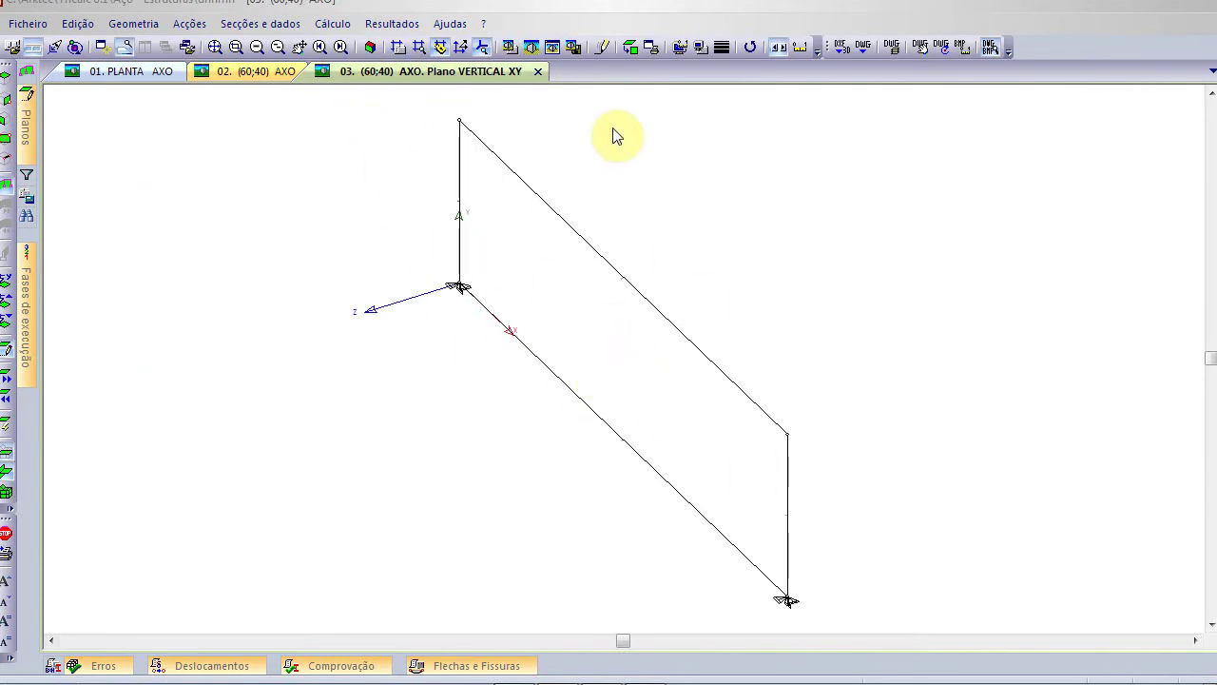
left_click(635, 50)
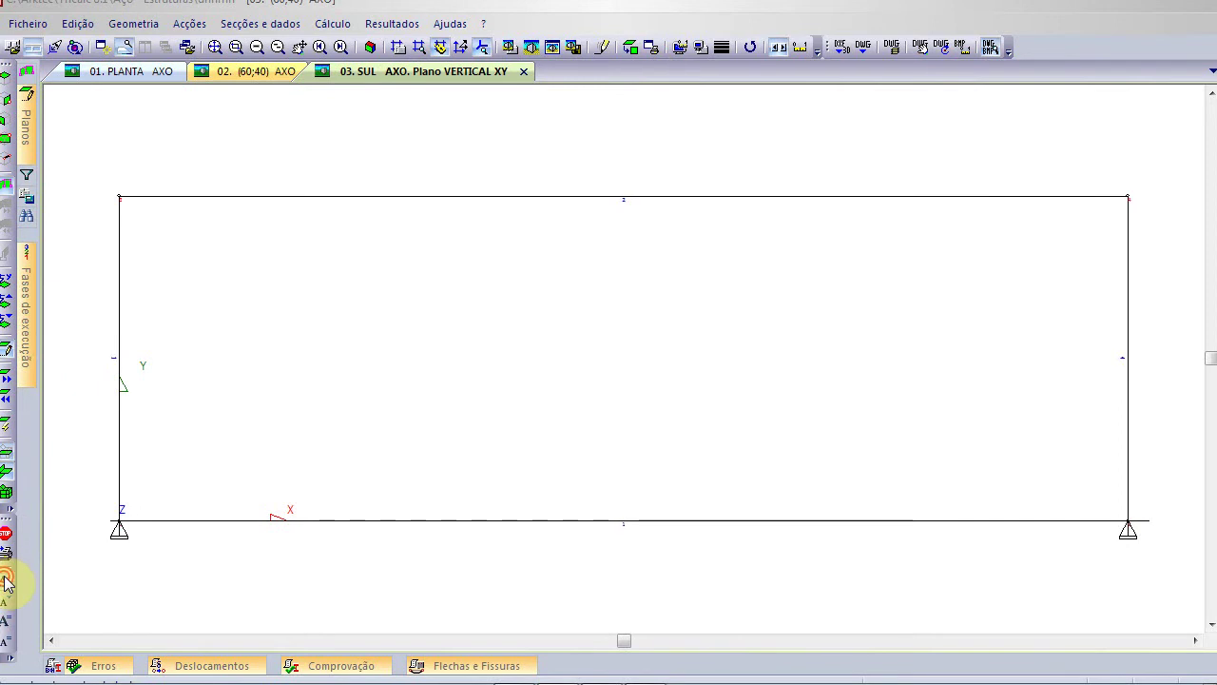
left_click(6, 582)
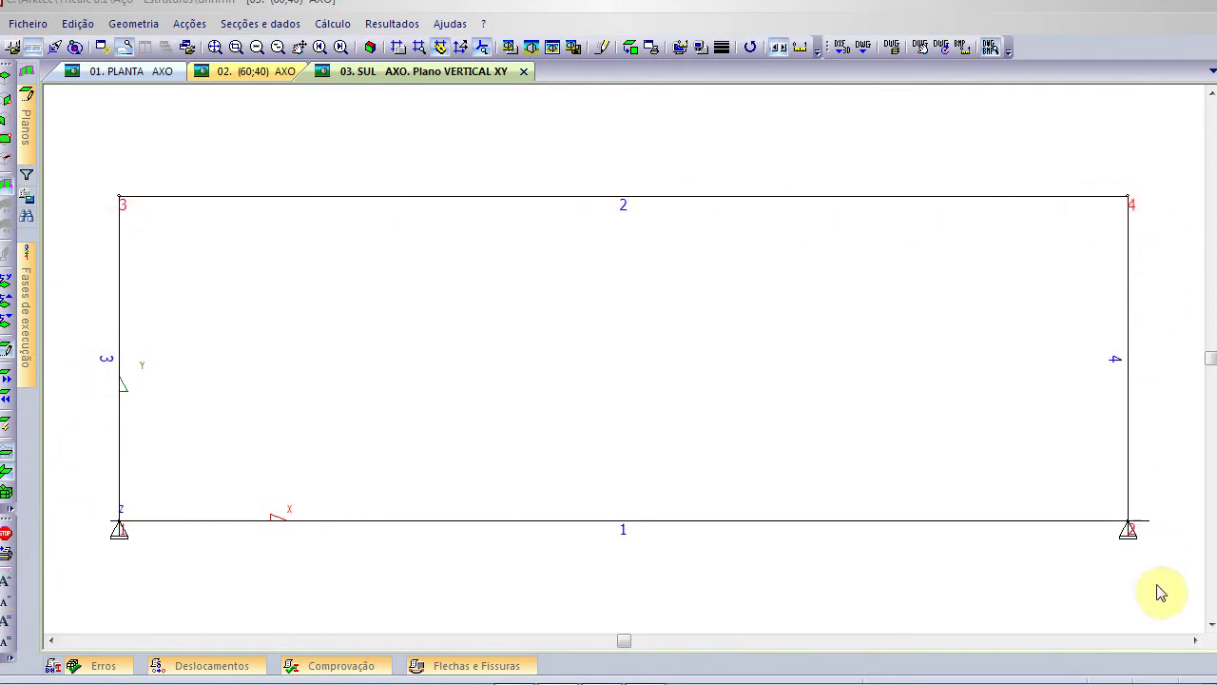
Divide the frame's top bar into 2 equal parts
right_click(300, 159)
mouse_move(343, 186)
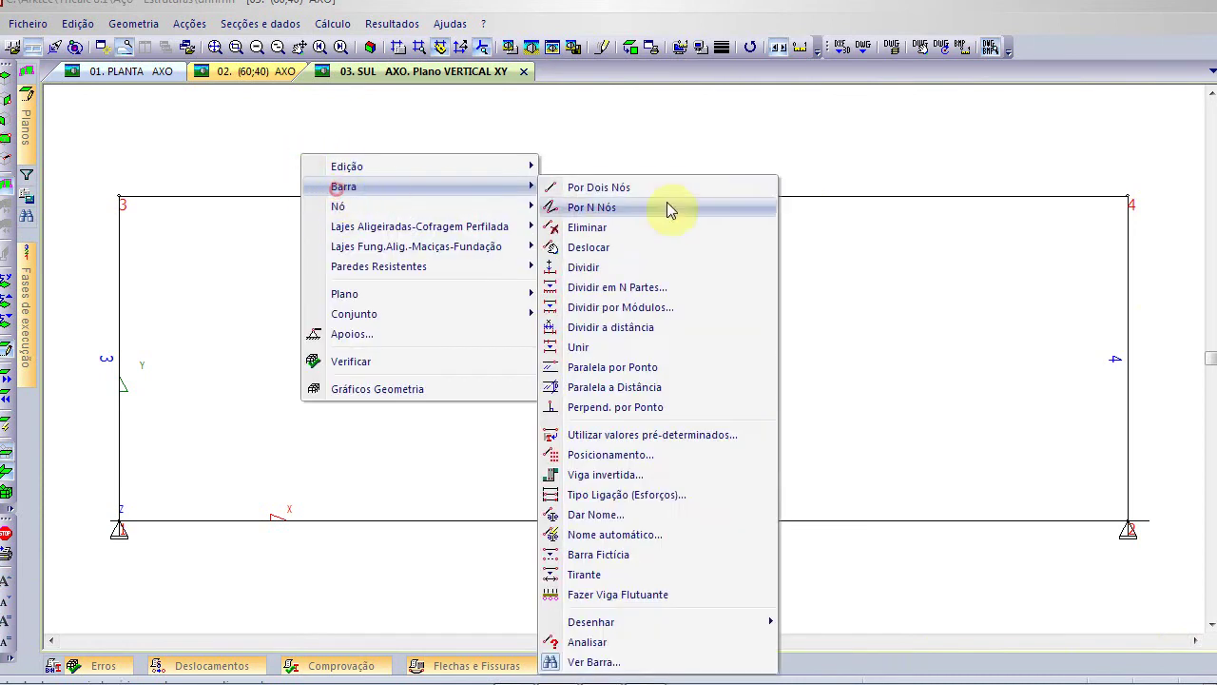
left_click(659, 285)
left_click(561, 372)
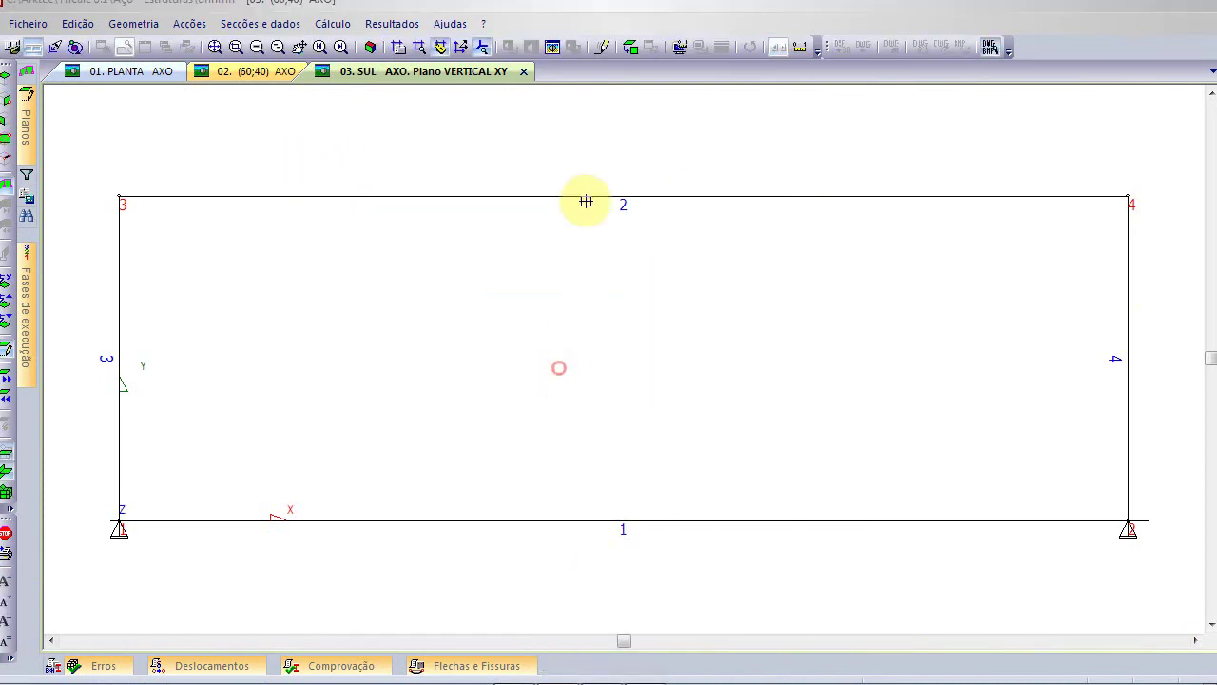
left_click(592, 194)
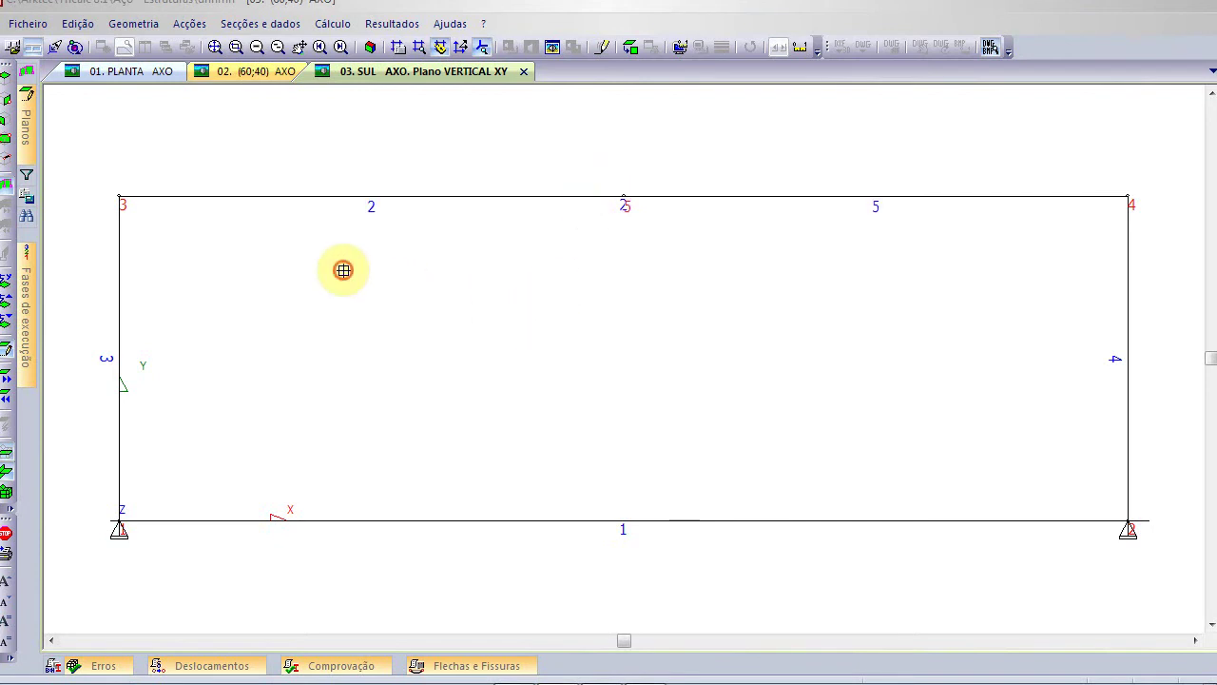
left_click(679, 369)
Translate the top bar's middle node by Y 150 cm with a copy, creating a vertical bar between the two nodes
right_click(371, 316)
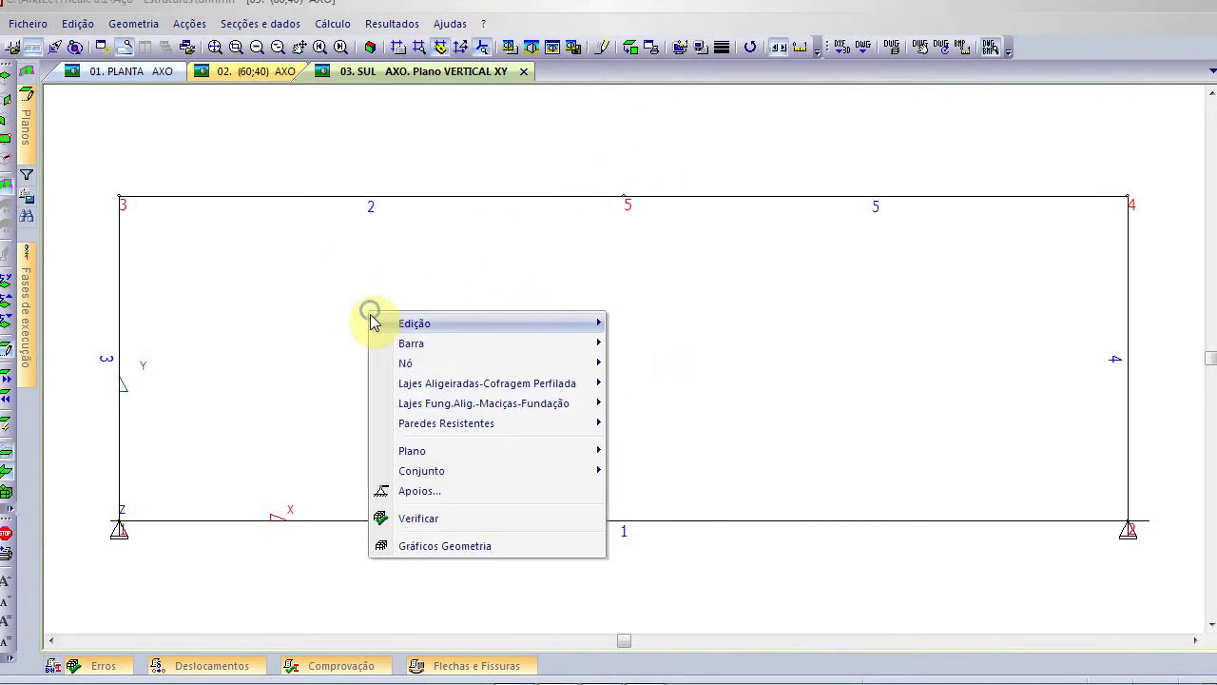
left_click(412, 359)
left_click(687, 463)
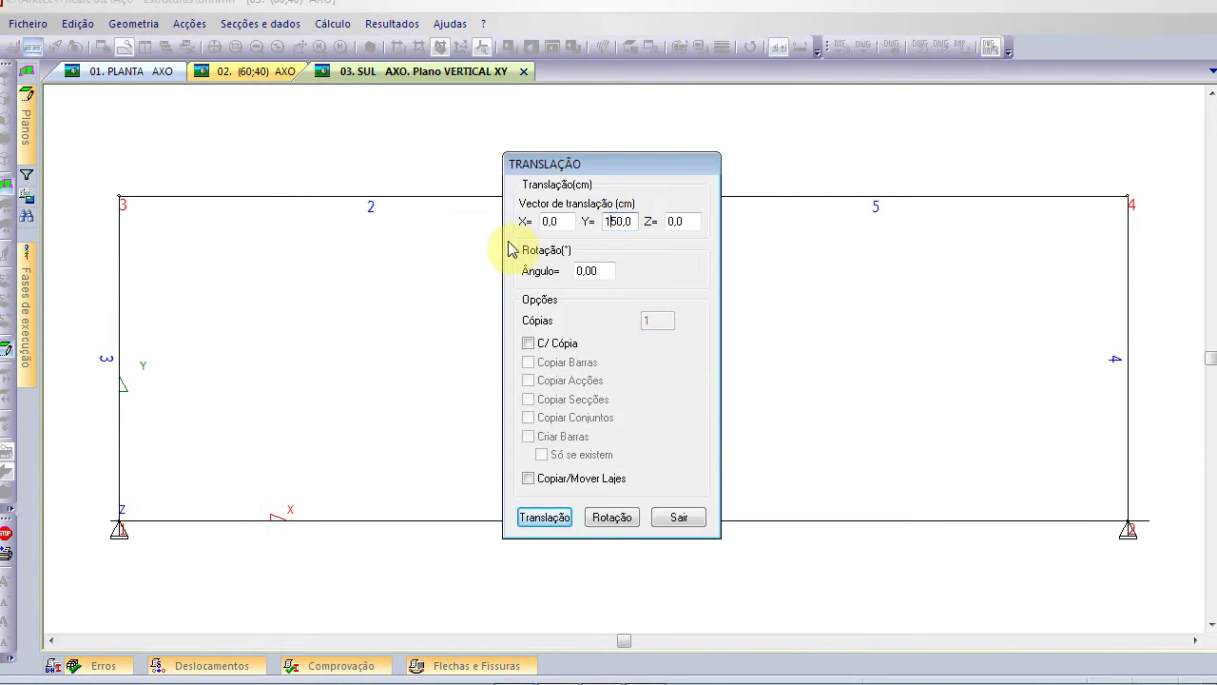
left_click(573, 348)
left_click(543, 518)
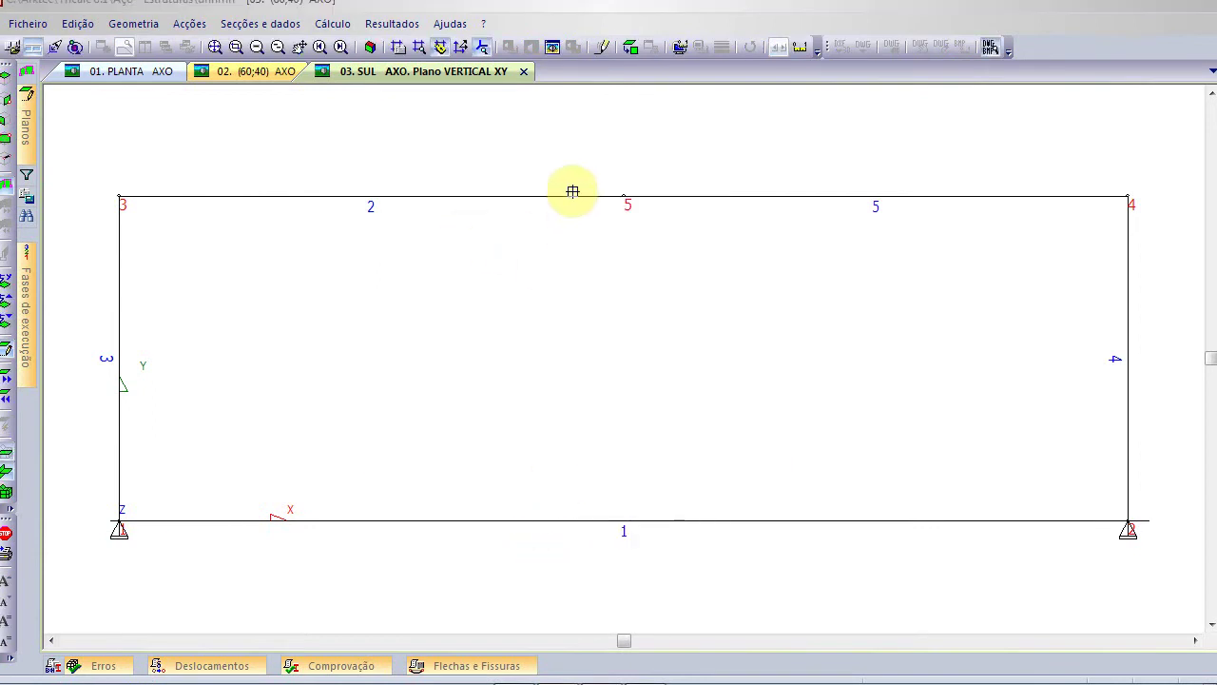
left_click(663, 517)
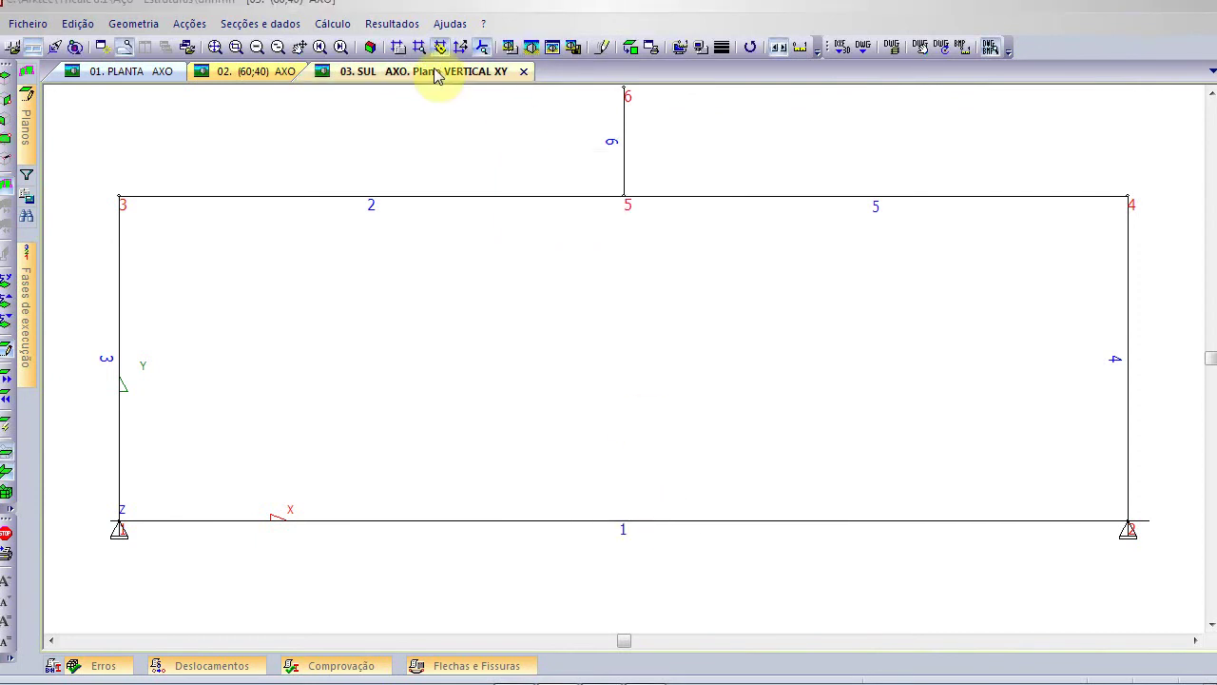
Draw two sloping bars joining the tops of both columns to the raised middle node
left_click(214, 49)
right_click(223, 192)
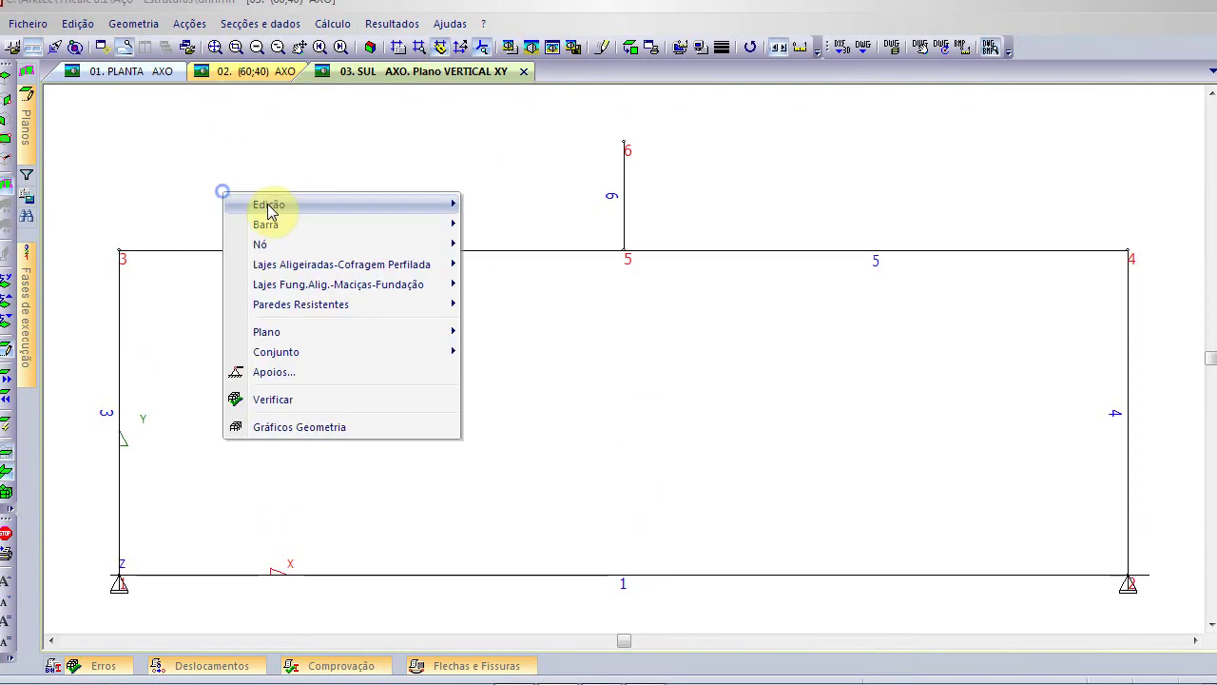
mouse_move(275, 226)
left_click(571, 13)
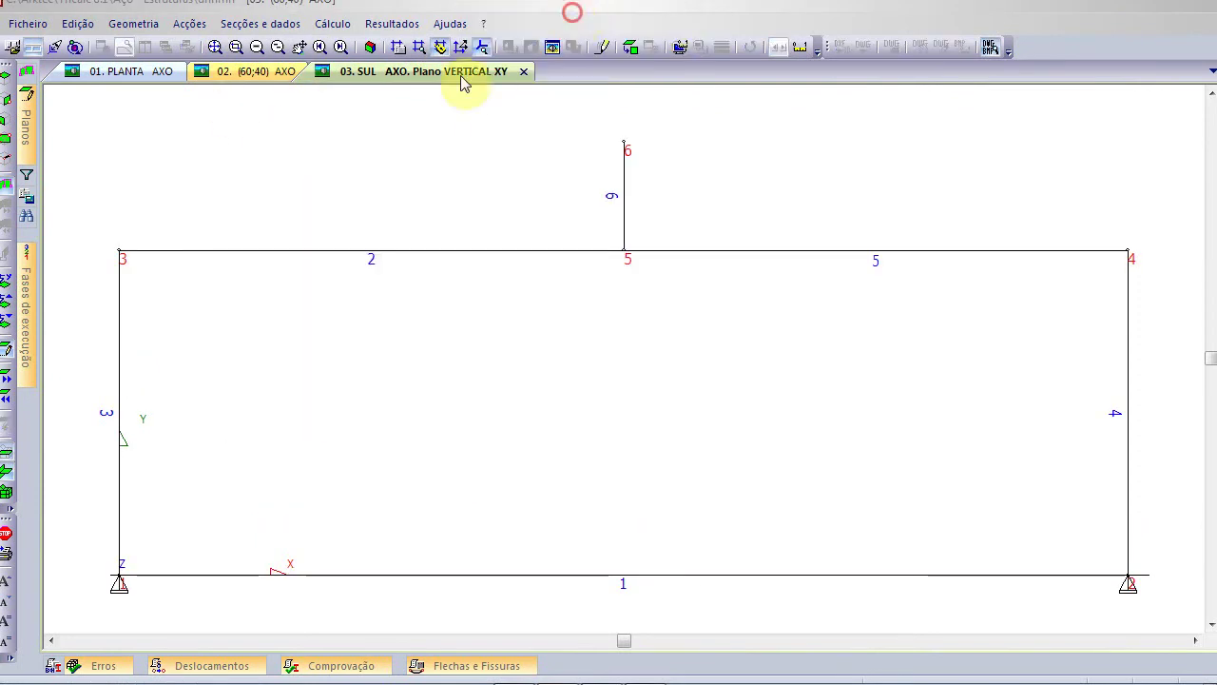
left_click(121, 253)
left_click(624, 142)
left_click(626, 142)
left_click(1127, 250)
right_click(636, 391)
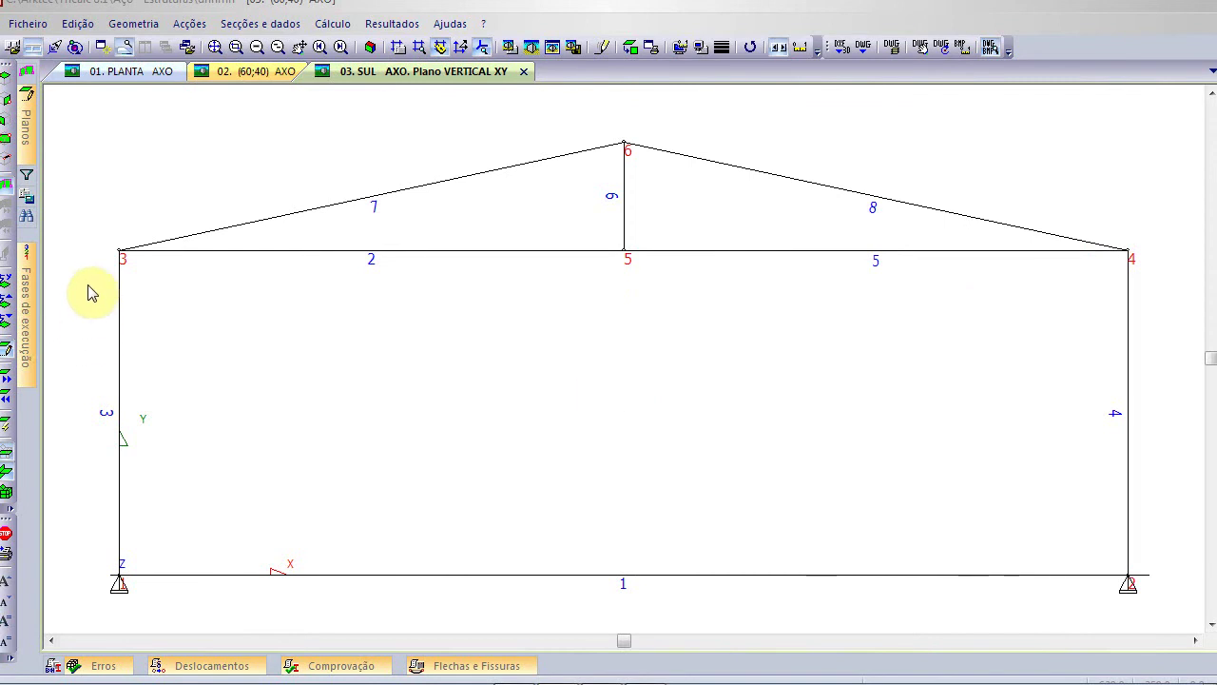
Divide each of the two columns into 3 equal parts
right_click(158, 179)
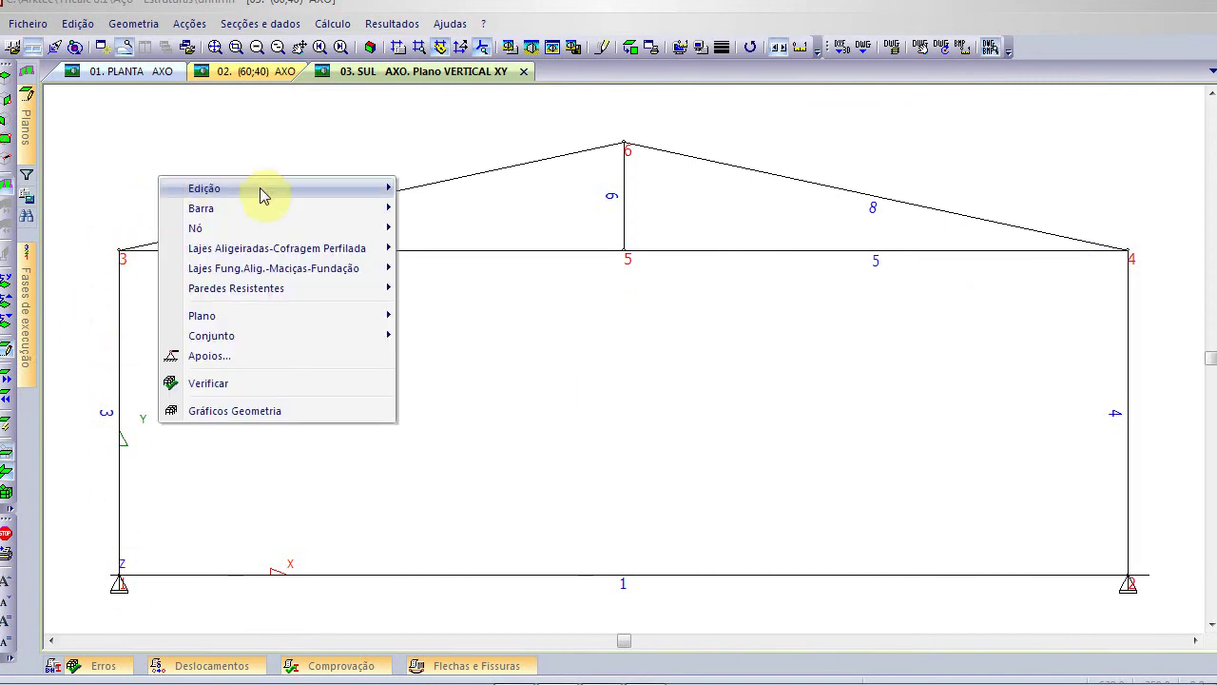
left_click(253, 206)
left_click(510, 113)
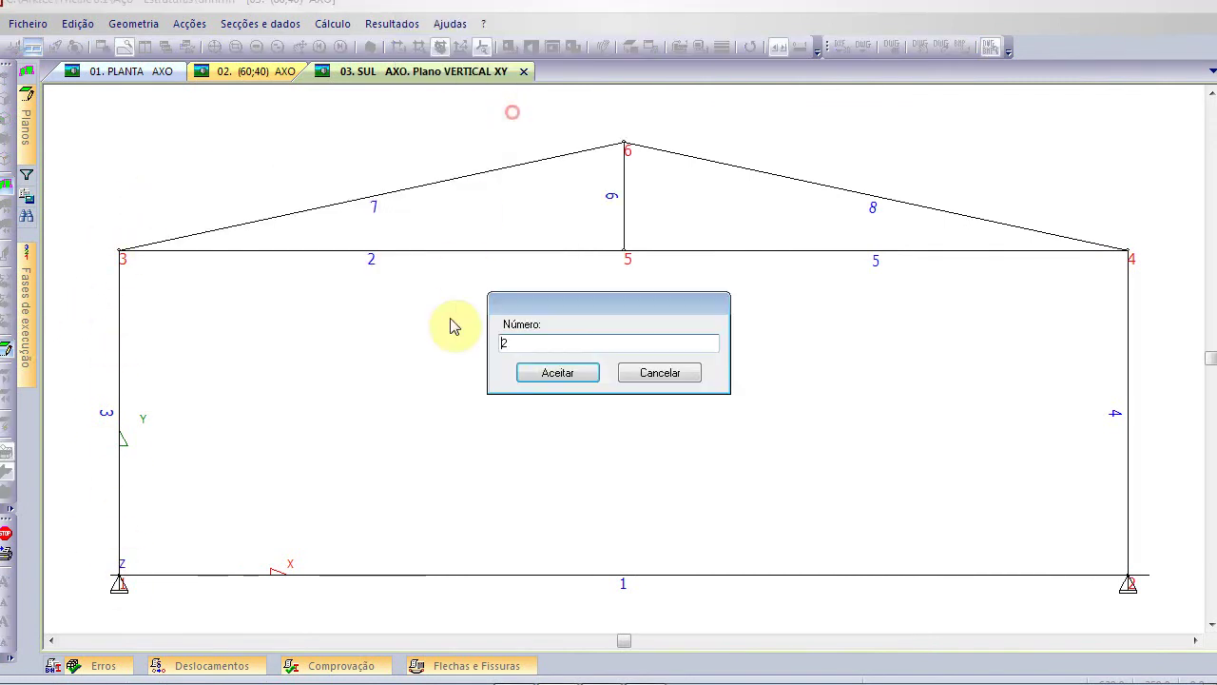
left_click(551, 377)
left_click(122, 347)
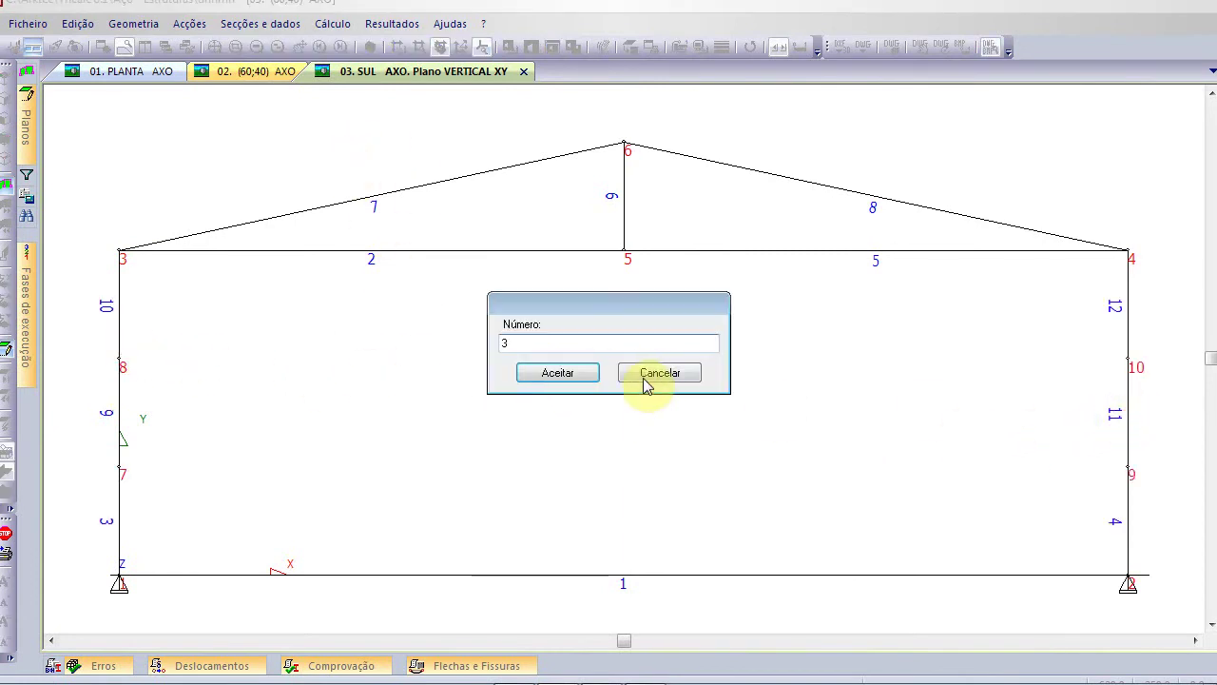
left_click(647, 373)
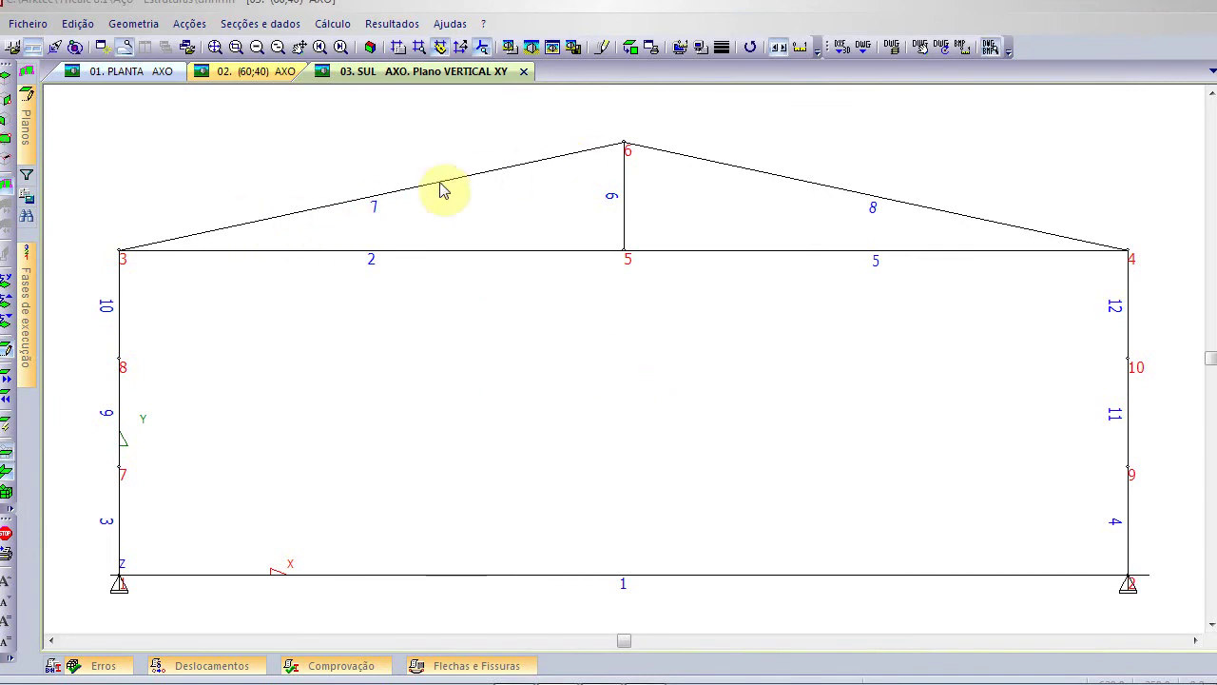
Divide each of the two sloping roof bars into 4 equal parts
right_click(209, 128)
left_click(315, 159)
left_click(580, 257)
double_click(563, 343)
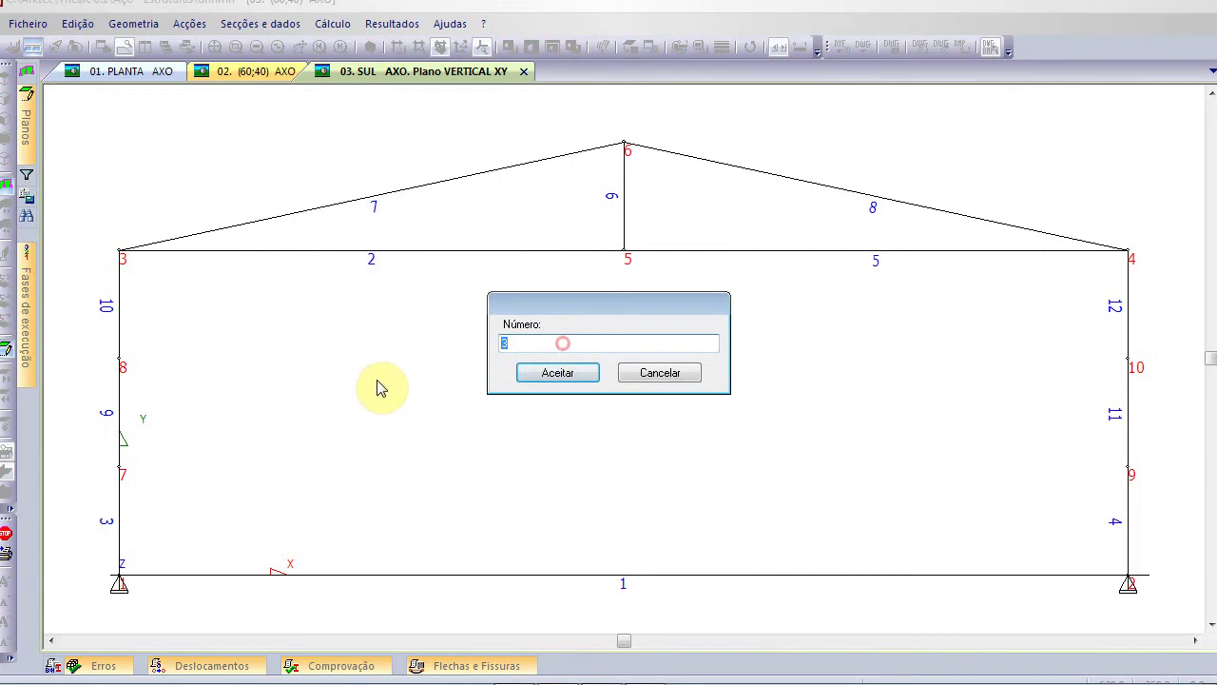
type("4")
left_click(559, 378)
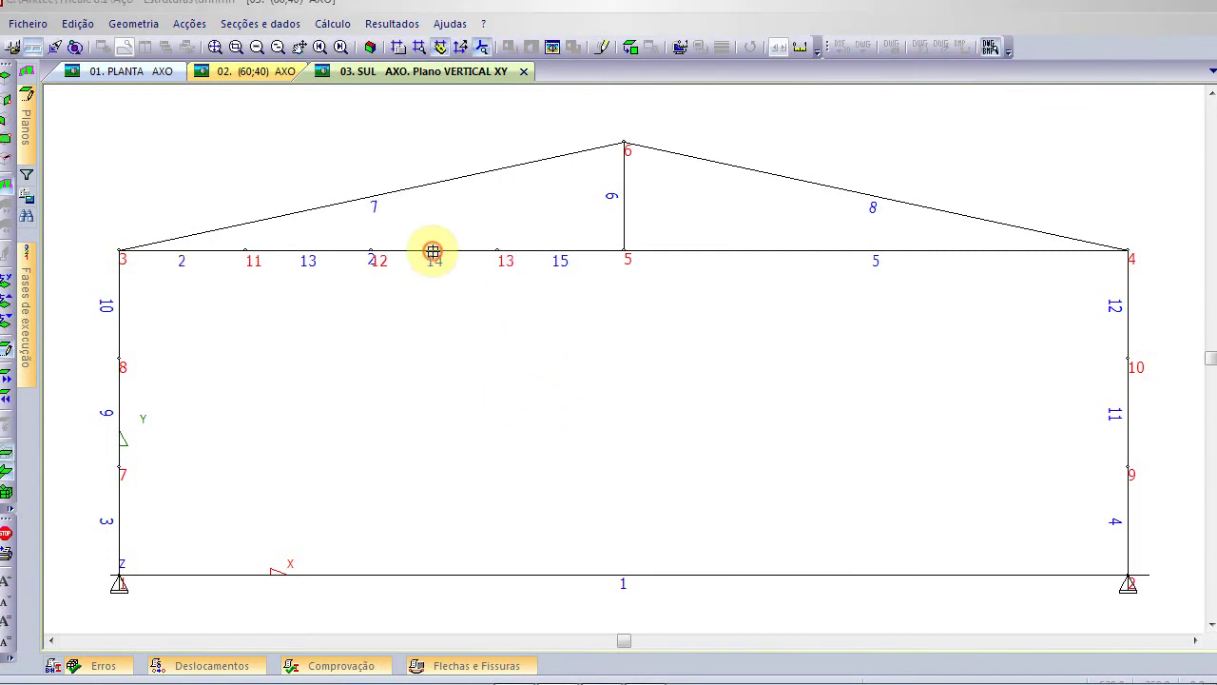
left_click(79, 23)
left_click(78, 45)
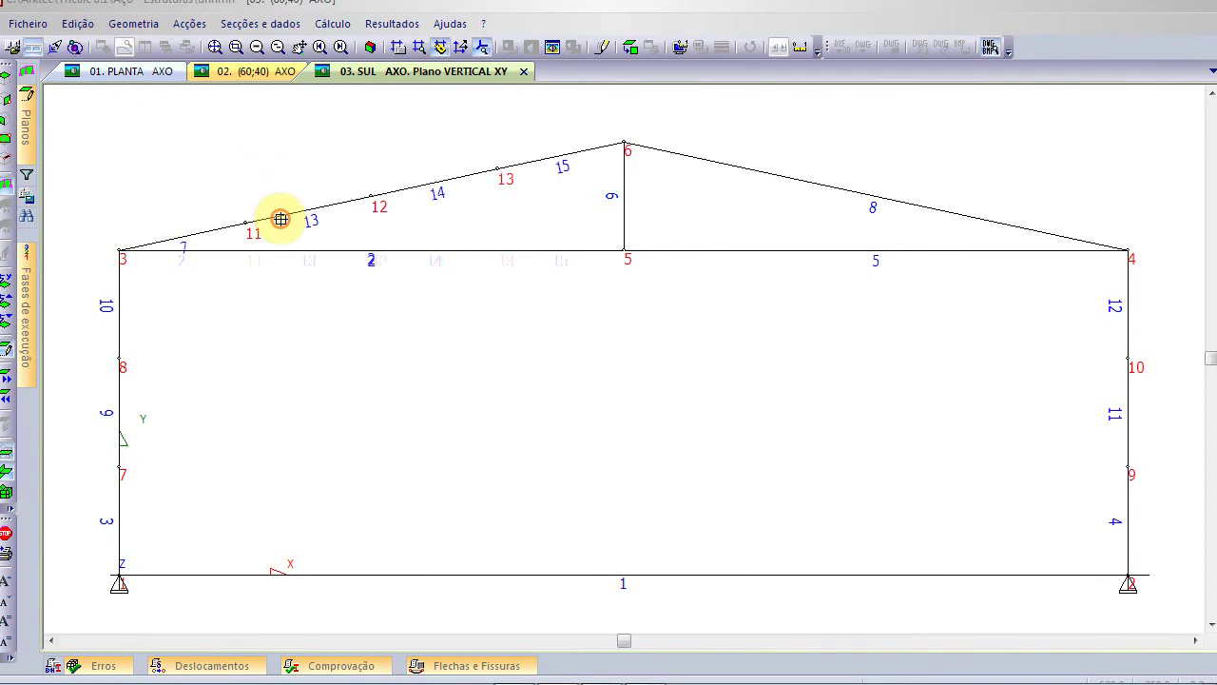
left_click(746, 171)
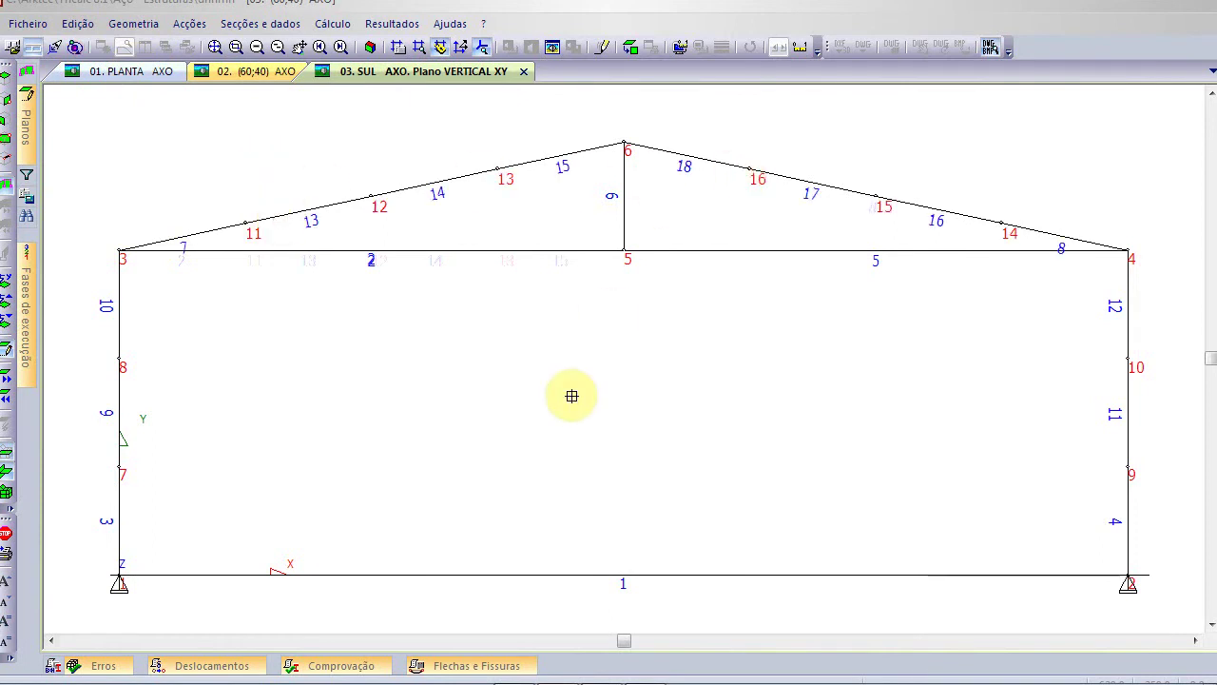
left_click(571, 395)
left_click(650, 373)
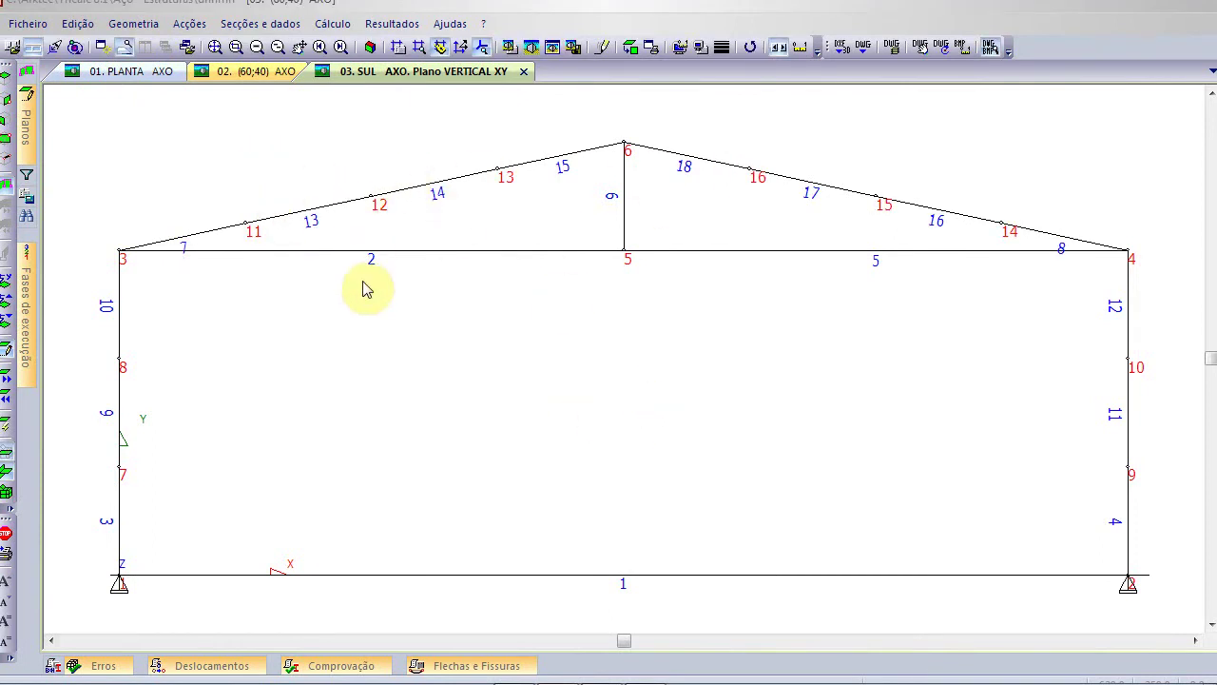
Add bars perpendicular to the horizontal chord through the three intermediate nodes 11, 12 and 13 of the left roof slope
right_click(198, 143)
mouse_move(246, 172)
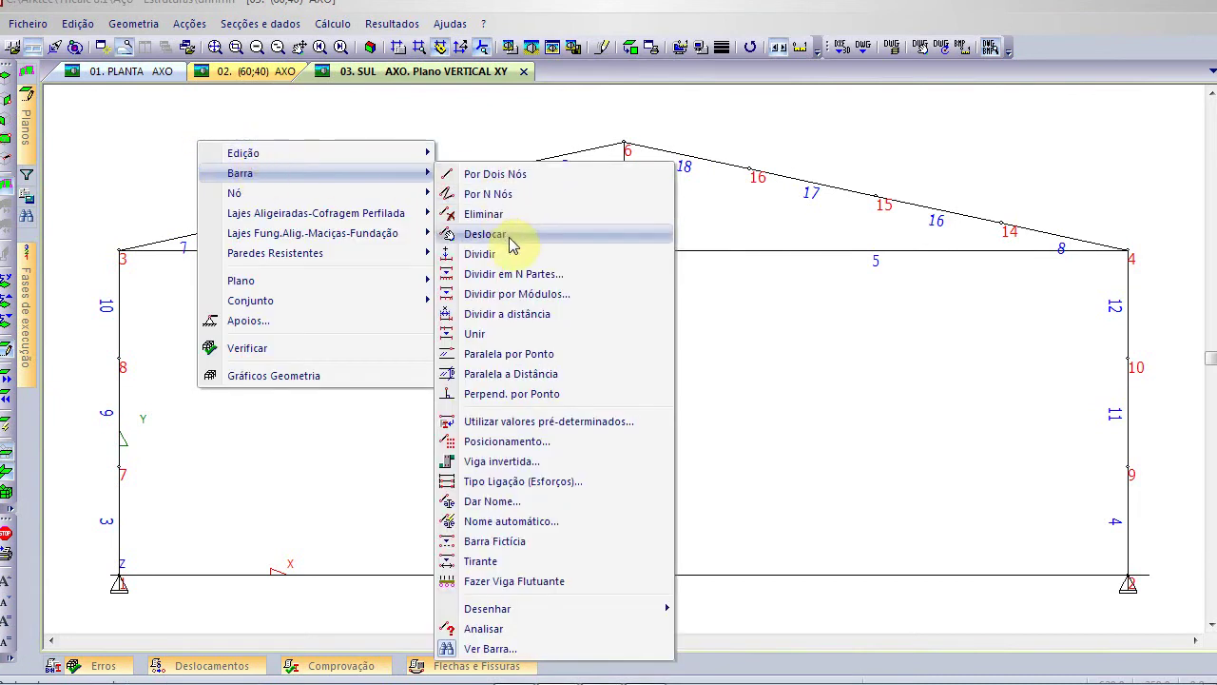
left_click(528, 393)
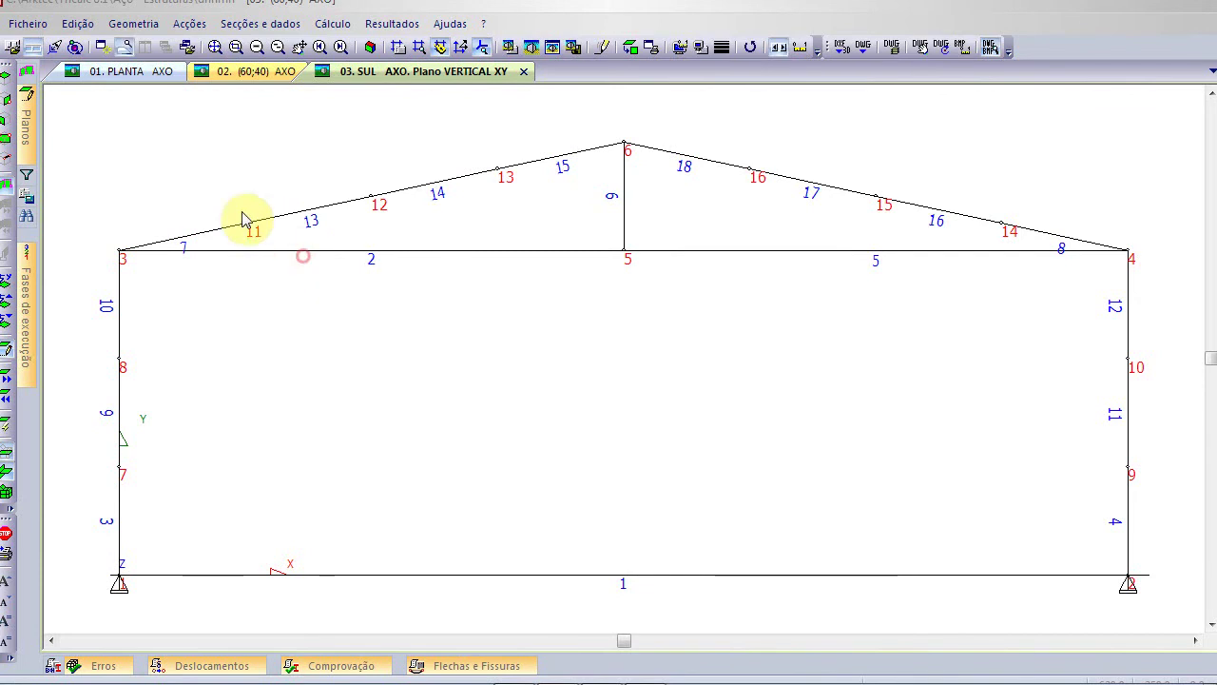
left_click(279, 254)
left_click(245, 222)
left_click(357, 250)
left_click(371, 198)
left_click(487, 251)
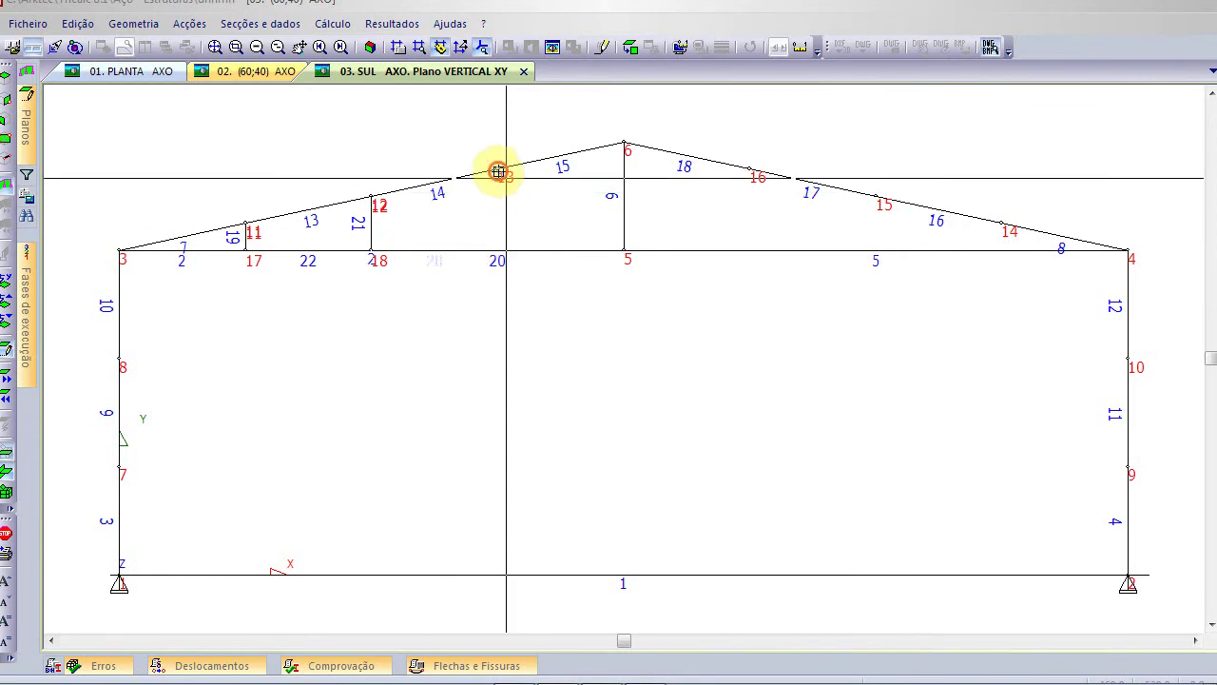
left_click(497, 171)
Add bars perpendicular to the horizontal chord through the three intermediate nodes 16, 15 and 14 of the right roof slope
left_click(716, 252)
left_click(751, 169)
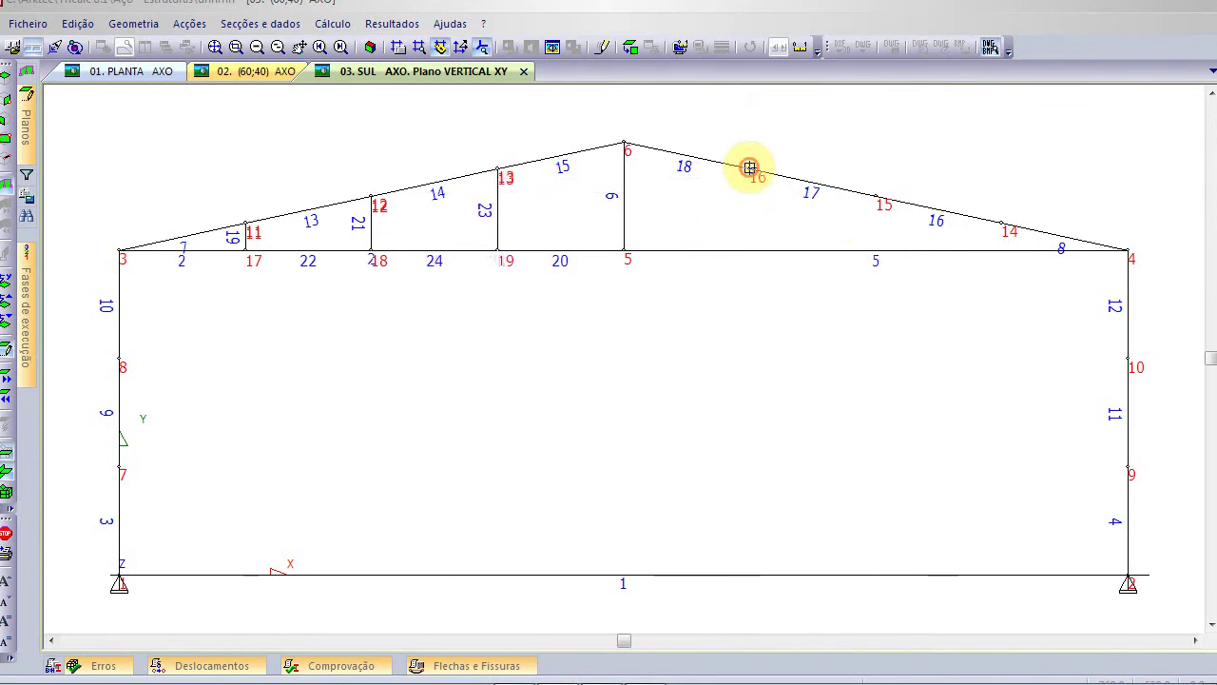
left_click(873, 252)
left_click(878, 194)
left_click(1001, 249)
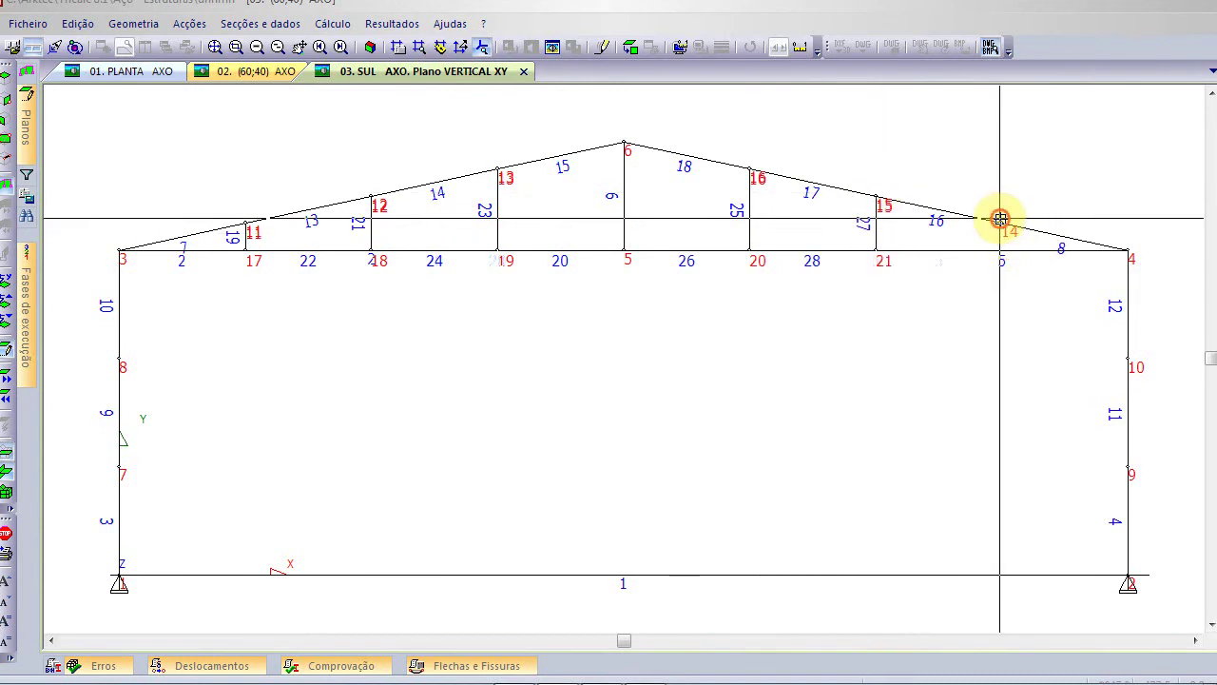
left_click(1000, 223)
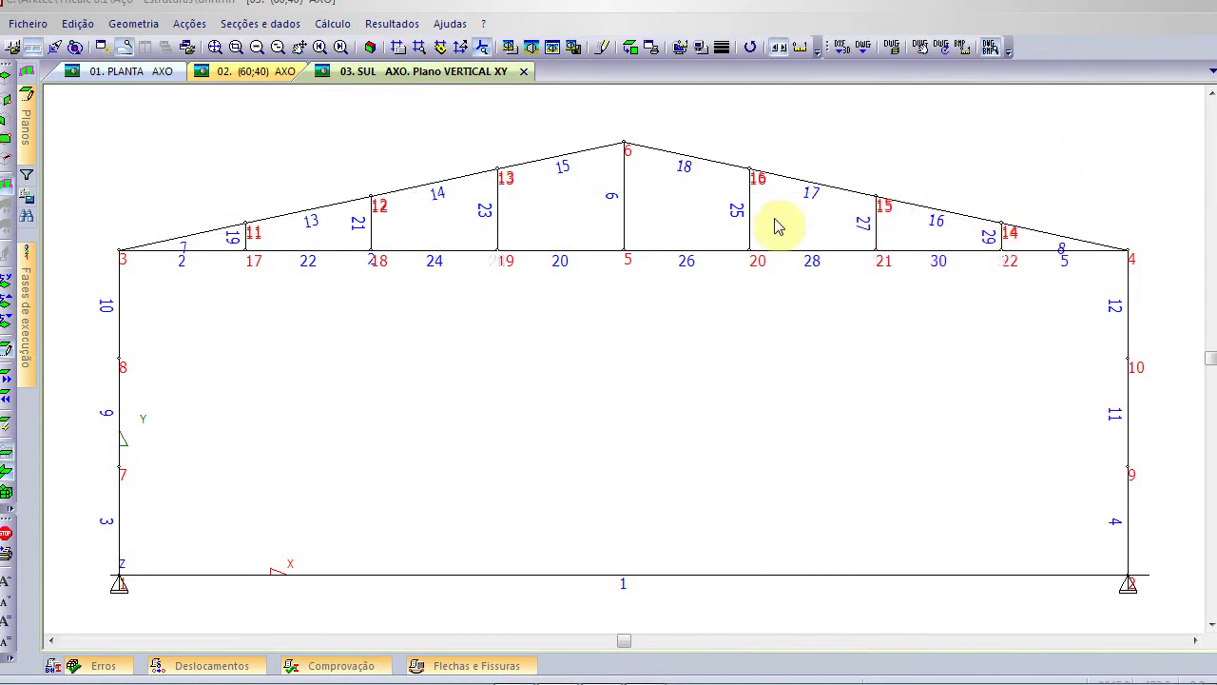
Draw the truss diagonals as one continuous chain of bars through nodes 11, 18, 13, 5, 16, 21 and 14
left_click(152, 23)
mouse_move(185, 186)
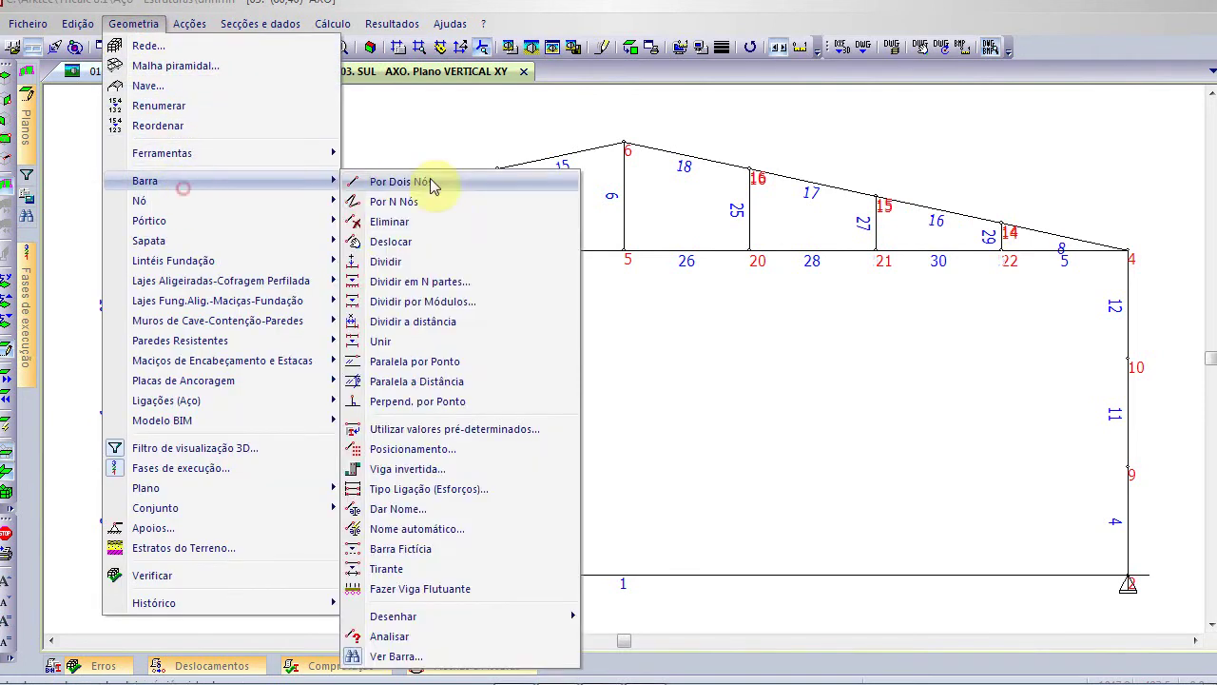
left_click(489, 202)
left_click(245, 226)
left_click(370, 251)
left_click(500, 163)
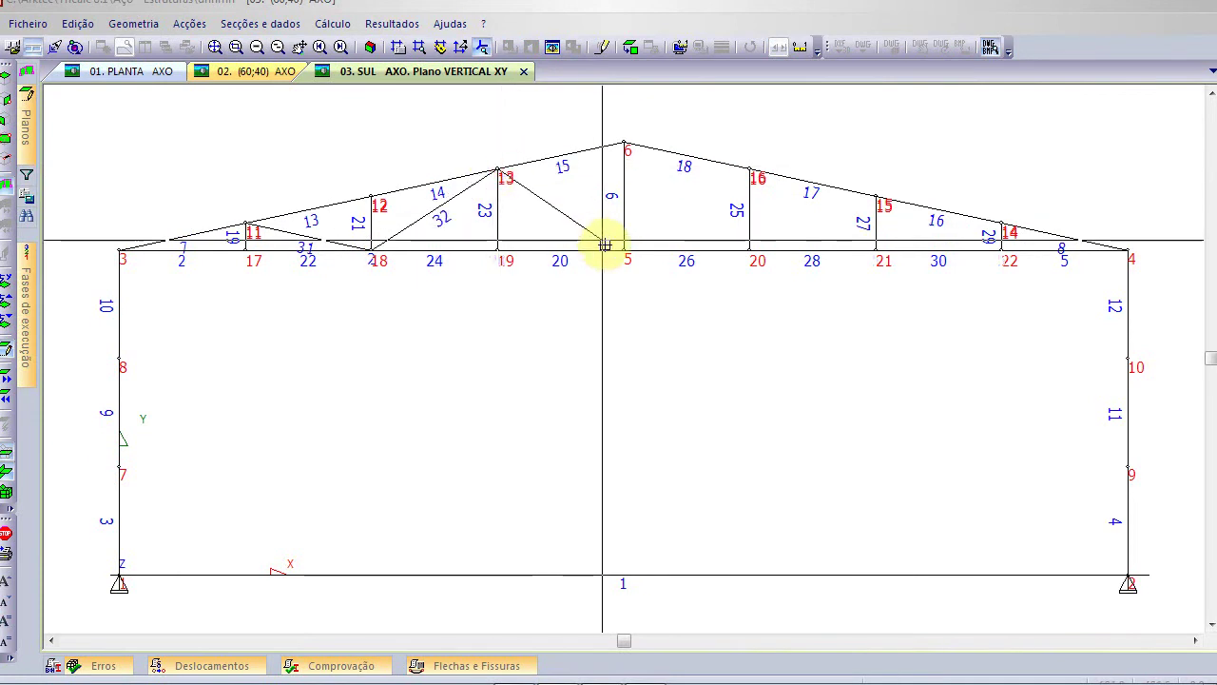
left_click(624, 250)
left_click(747, 167)
left_click(876, 250)
left_click(994, 224)
right_click(999, 186)
Translate node 19 of the horizontal chord by Y -450 cm with one copy, creating a vertical bar down to ground level
right_click(219, 150)
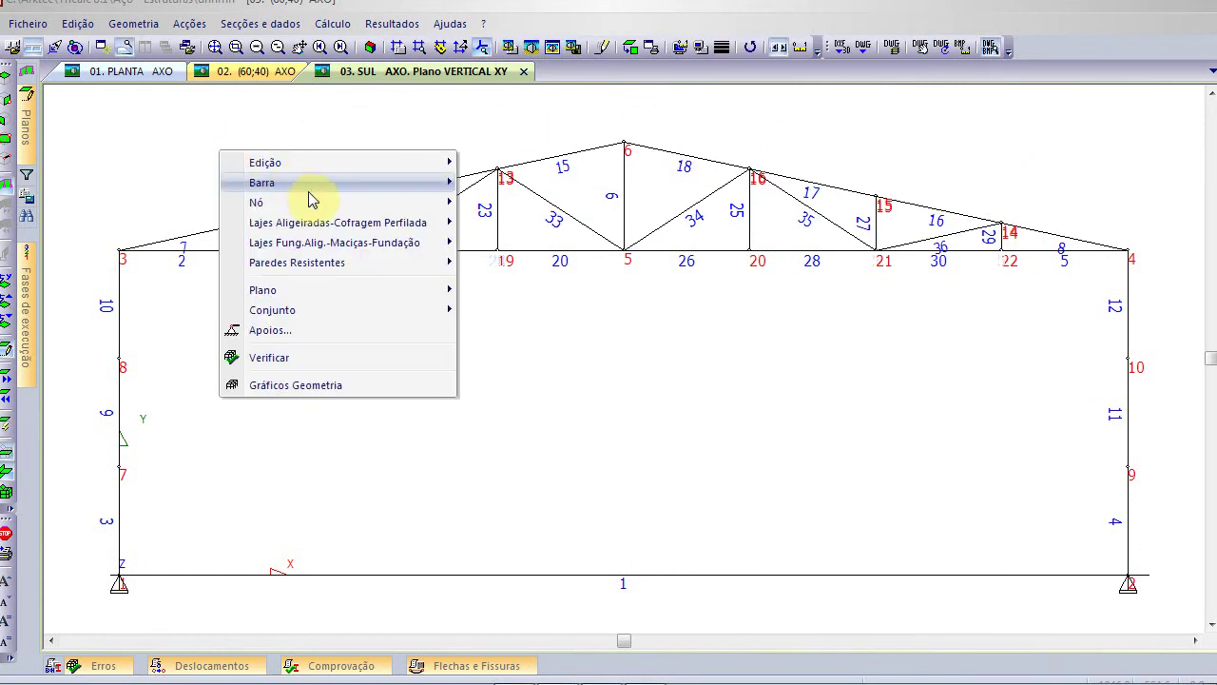
mouse_move(320, 204)
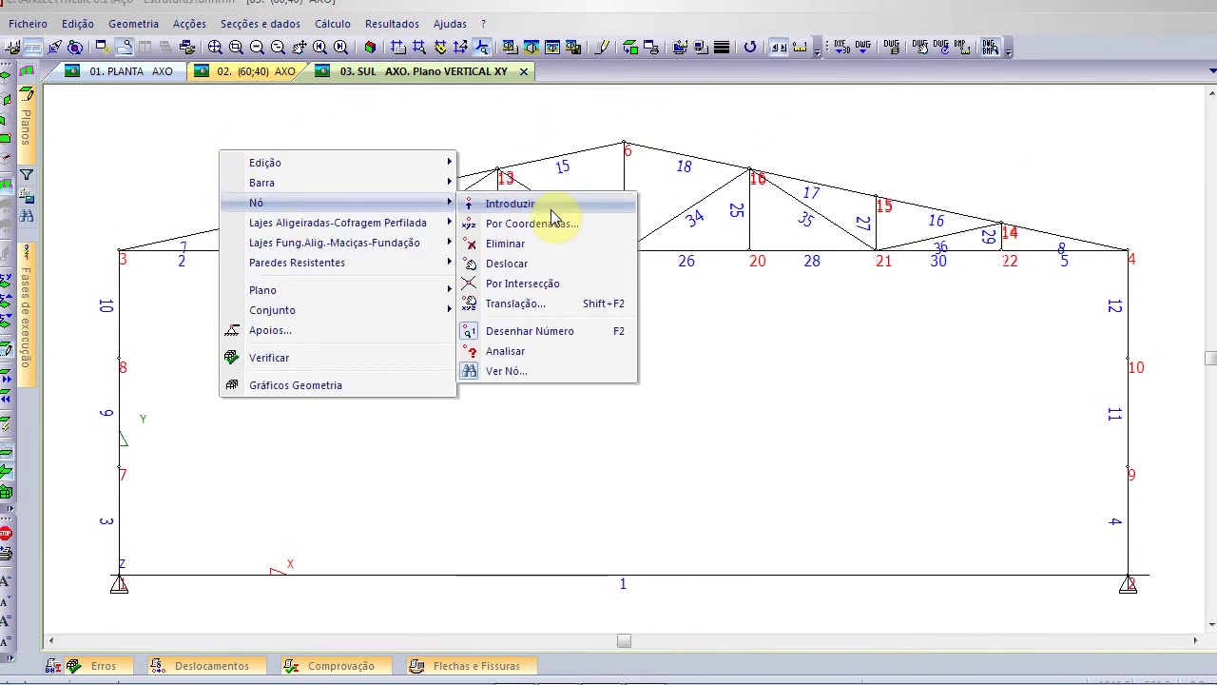
left_click(527, 303)
double_click(633, 221)
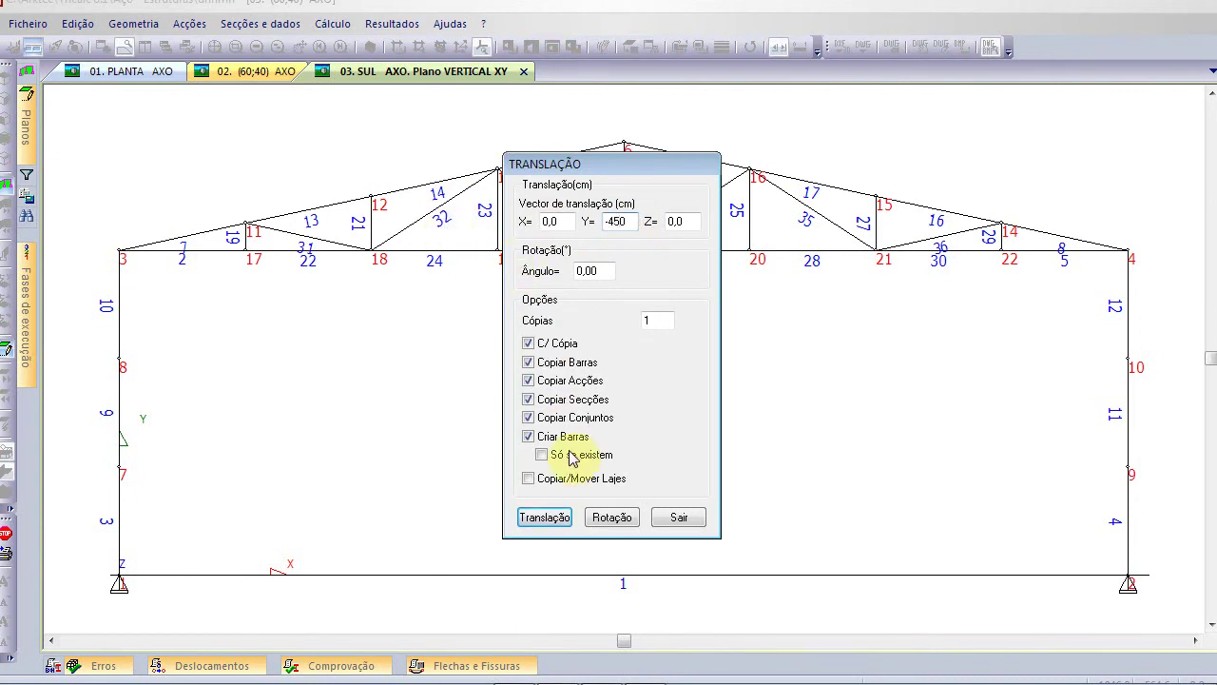
left_click(567, 520)
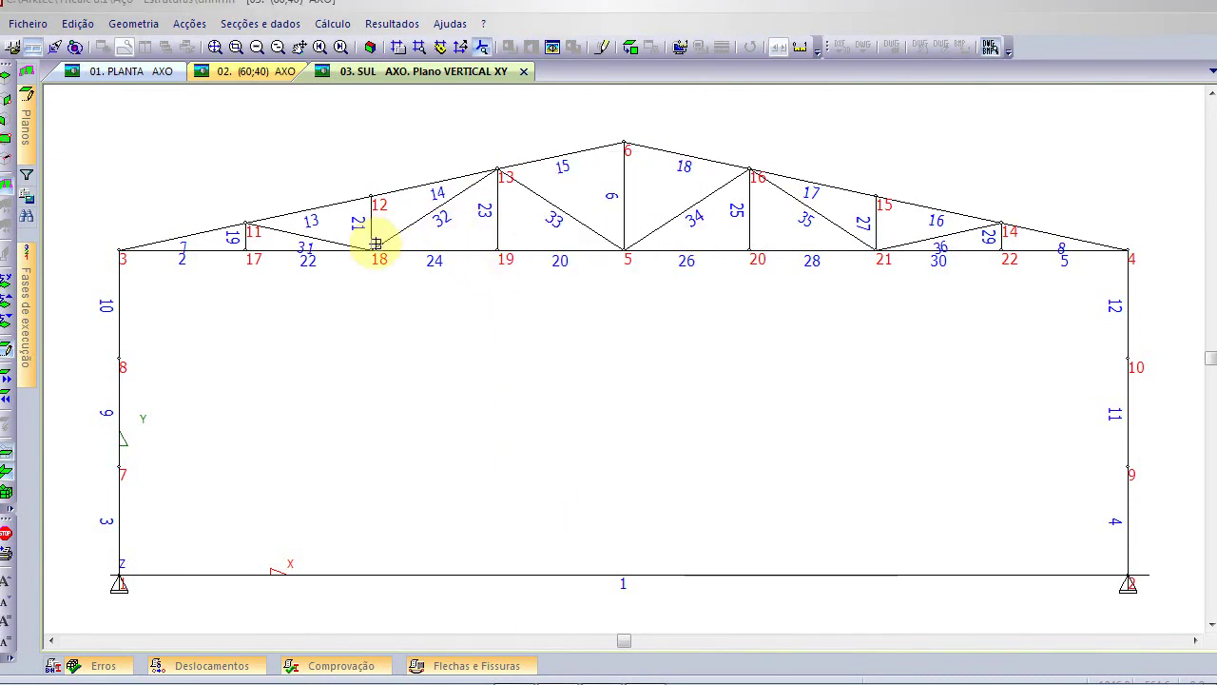
left_click(470, 235)
left_click(533, 290)
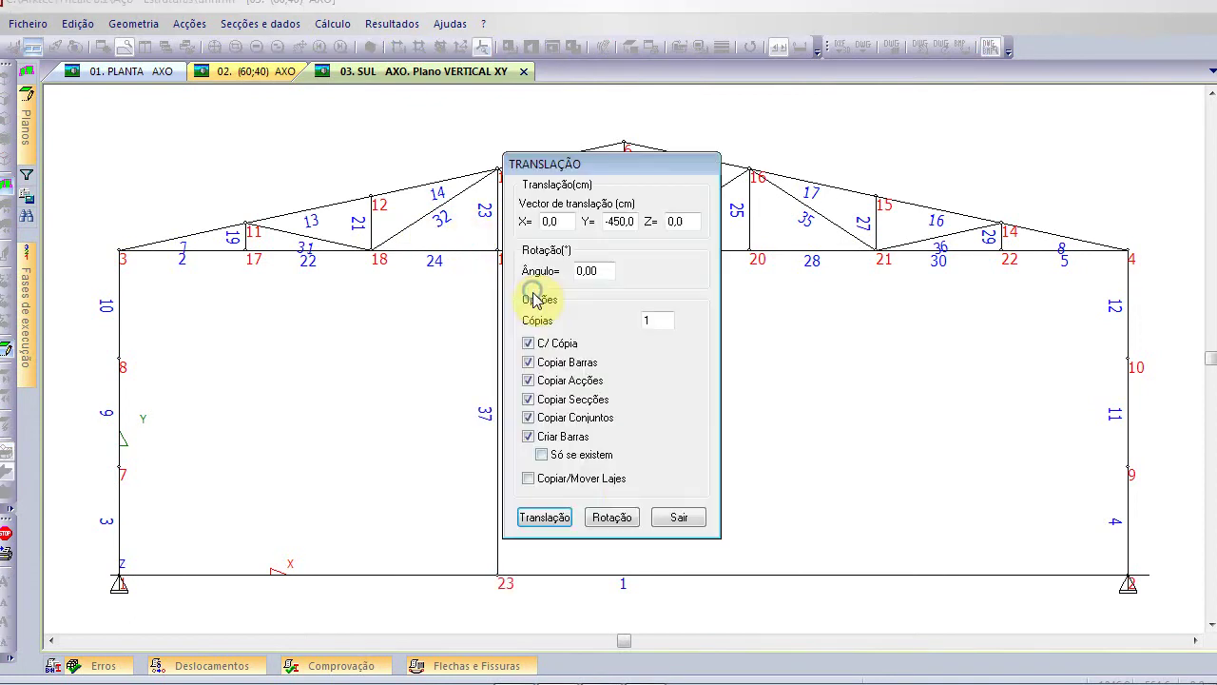
left_click(679, 517)
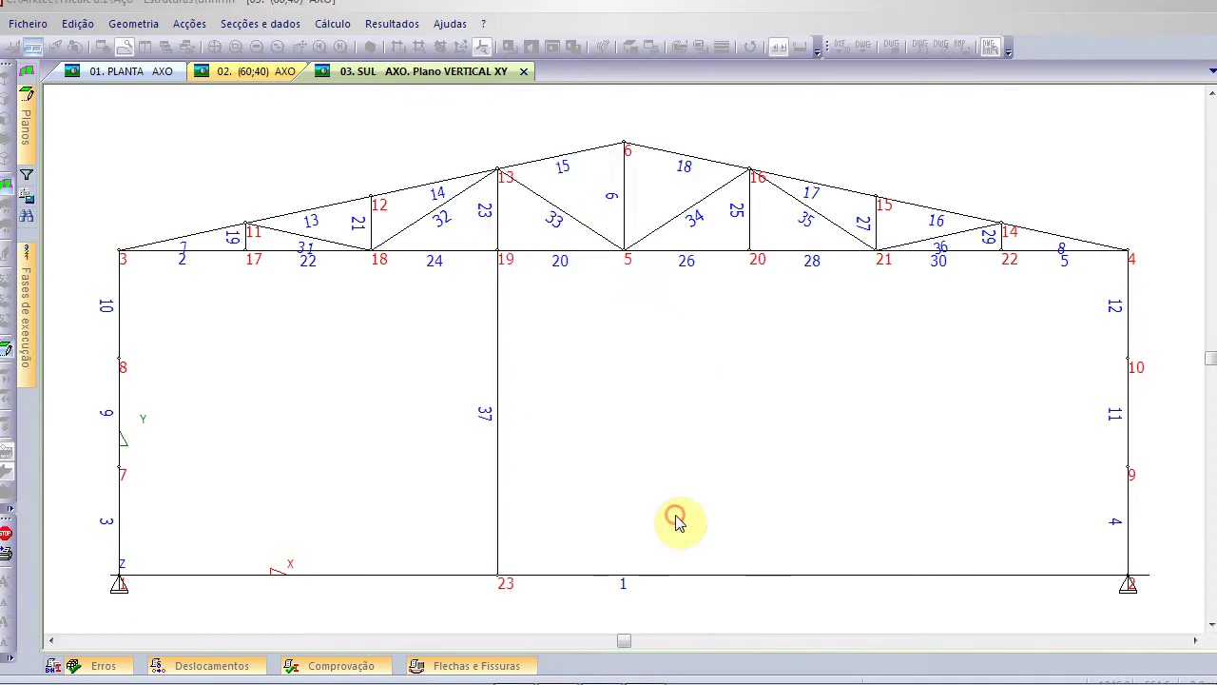
Delete the horizontal bar at ground level between the two column bases
right_click(120, 101)
mouse_move(161, 133)
left_click(495, 181)
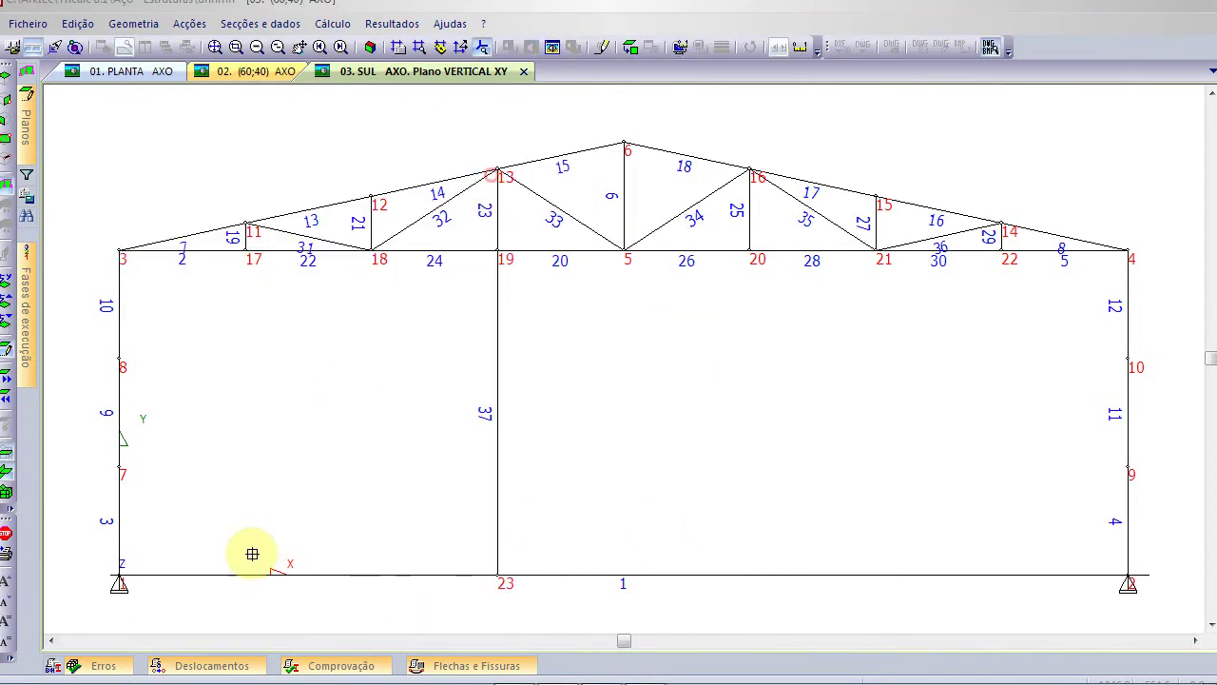
left_click(69, 547)
left_click(1141, 590)
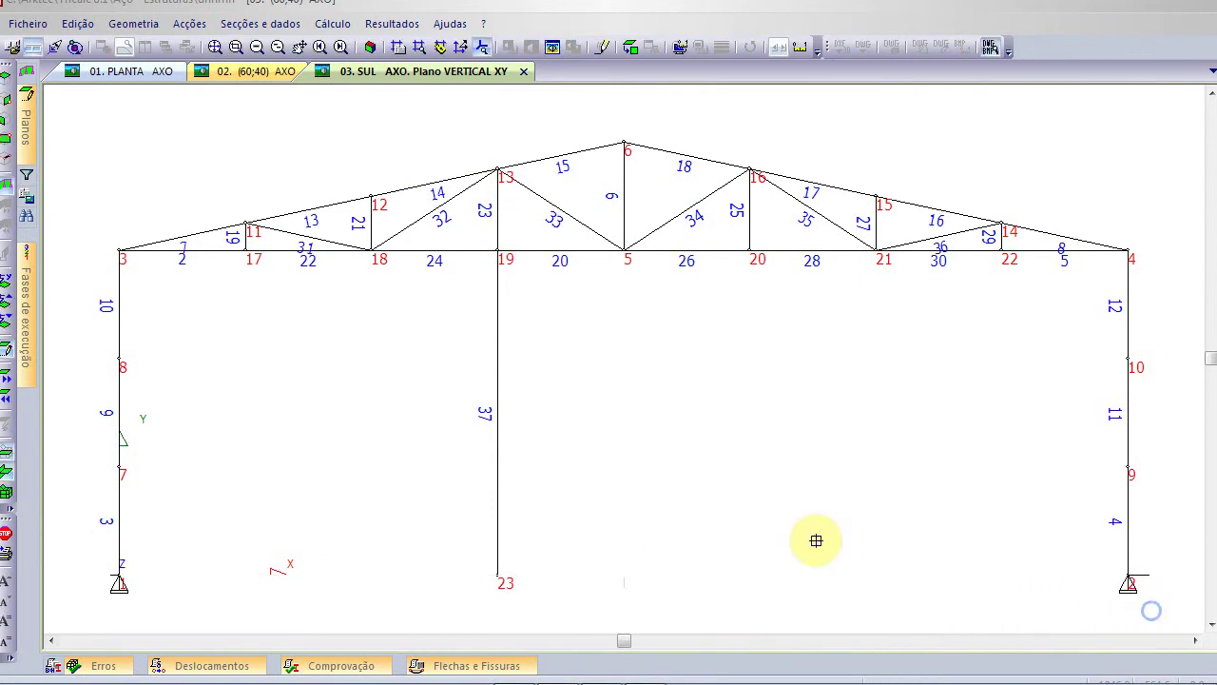
Assign a fixed external restraint (ENCASTRADO XYZ) to the base node of the intermediate column in the axonometric view
left_click(370, 48)
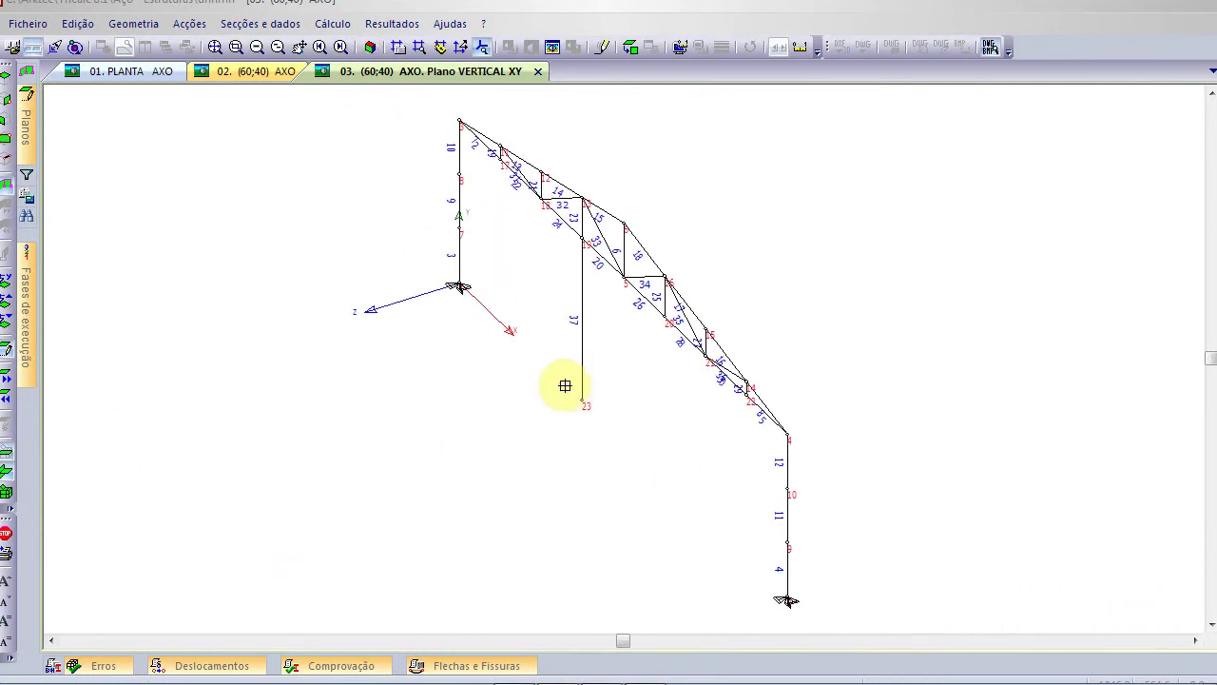
right_click(435, 378)
scroll(464, 291, "up", 6)
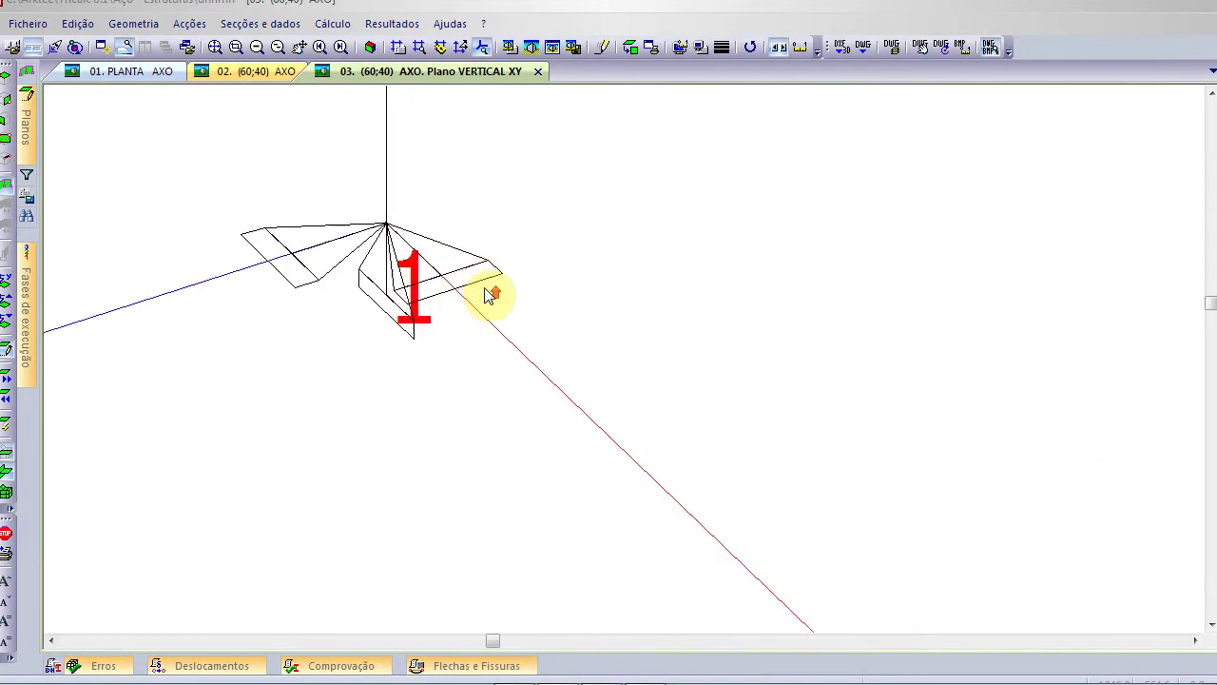
scroll(335, 234, "down", 6)
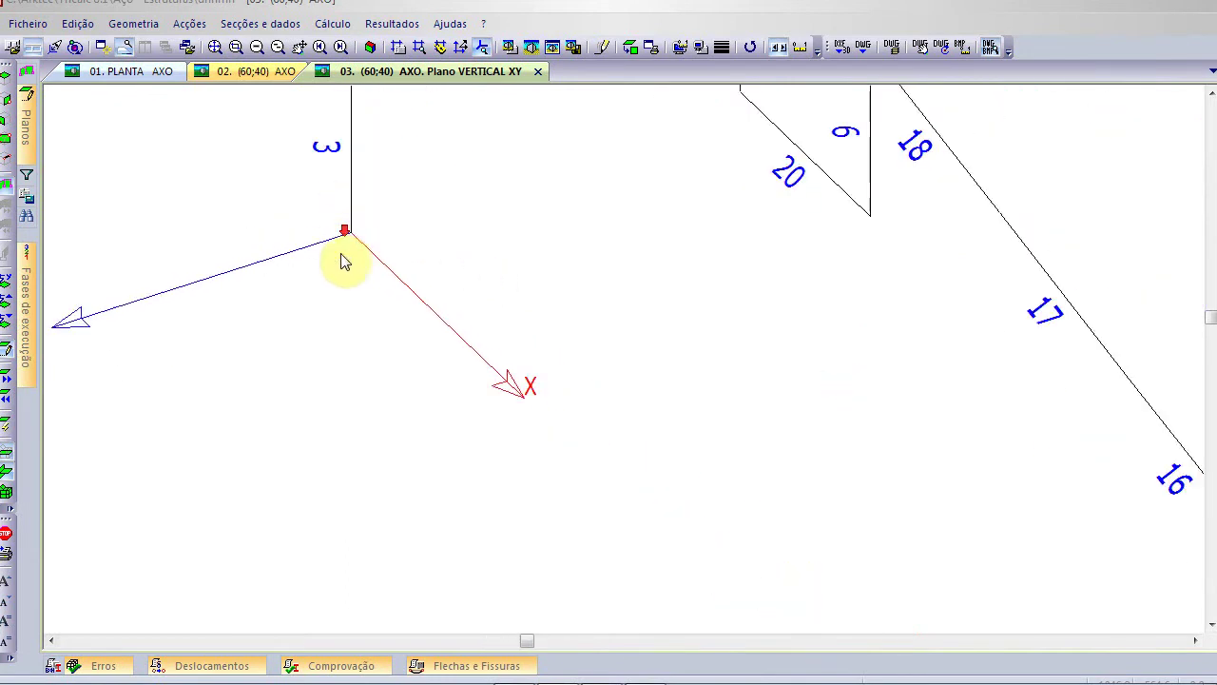
left_click(133, 24)
left_click(119, 528)
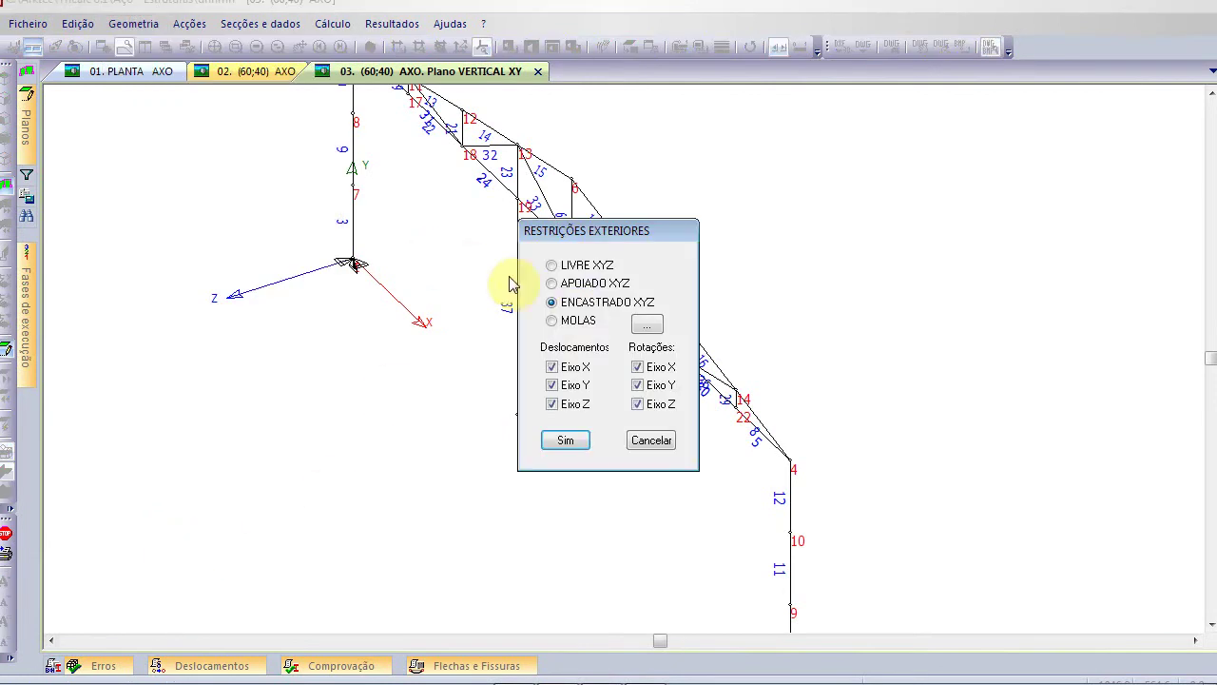
left_click(565, 441)
left_click_drag(488, 389, 538, 447)
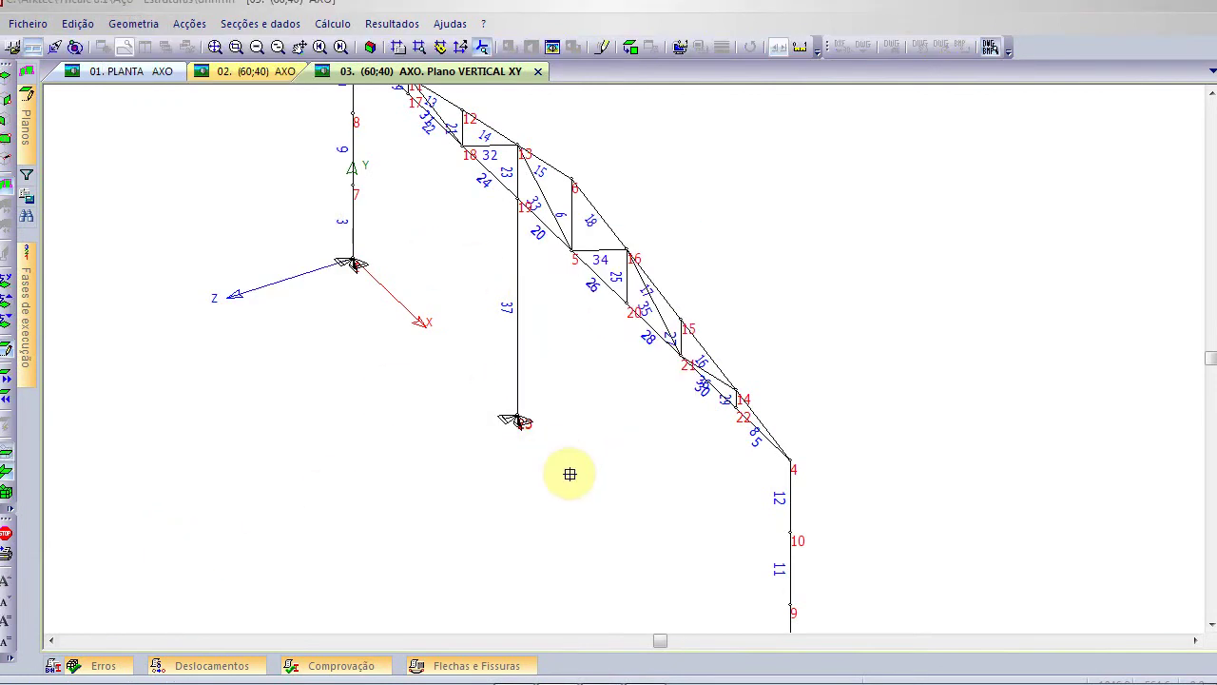
Copy the whole frame seven times by translation, with a vector of Y 0 and Z 500 cm
right_click(239, 361)
left_click(630, 436)
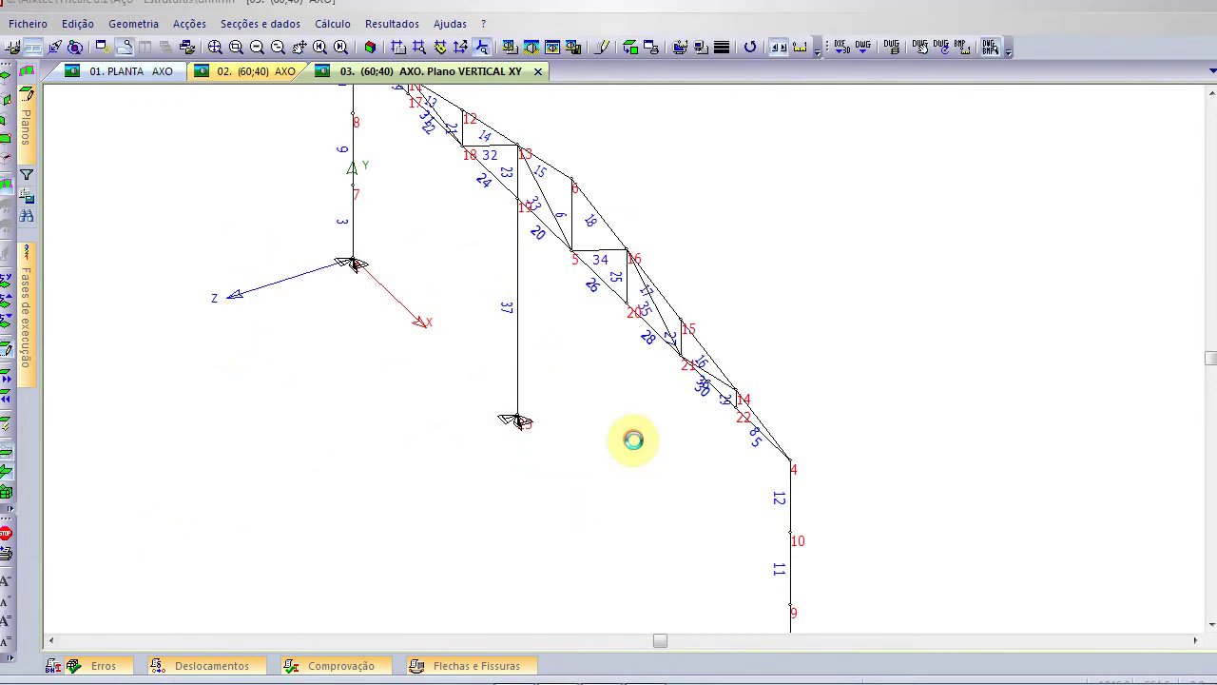
left_click(215, 47)
right_click(295, 272)
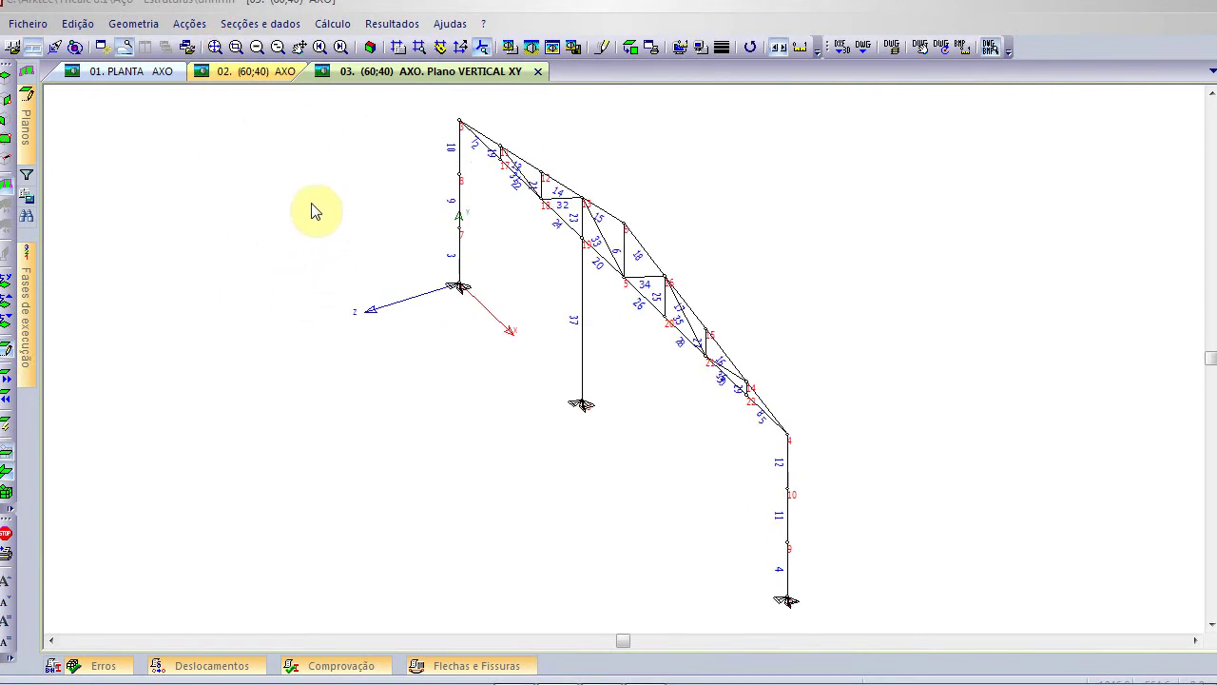
right_click(246, 175)
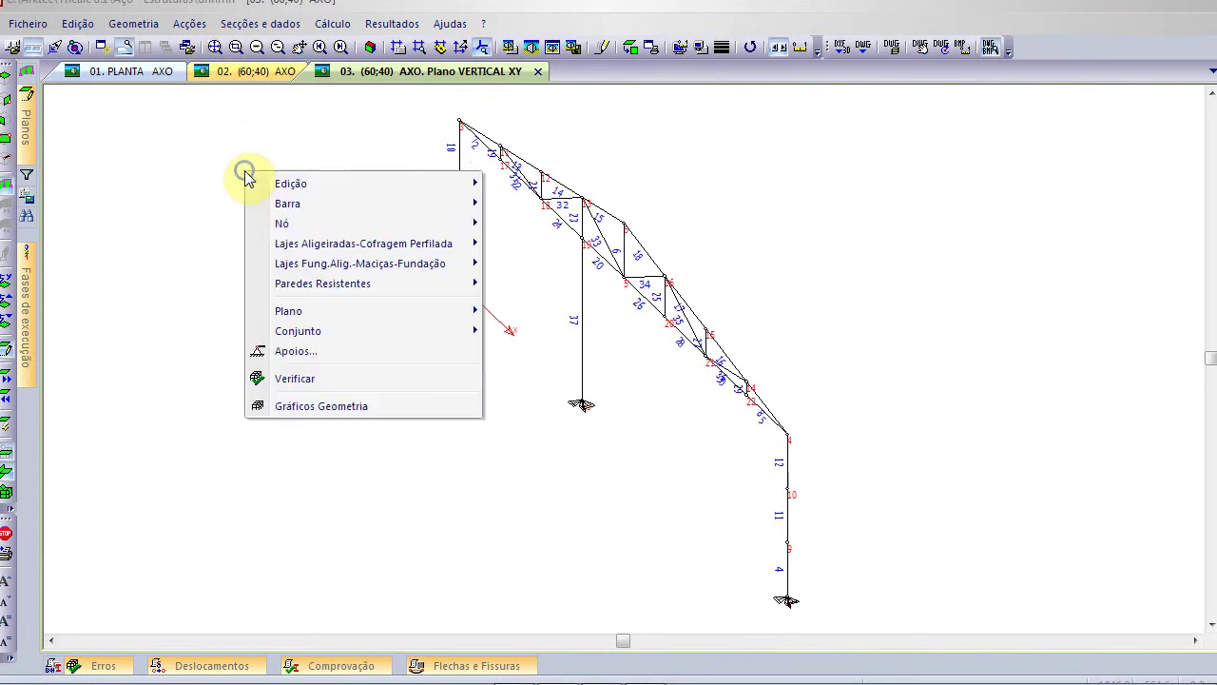
mouse_move(290, 225)
left_click(557, 320)
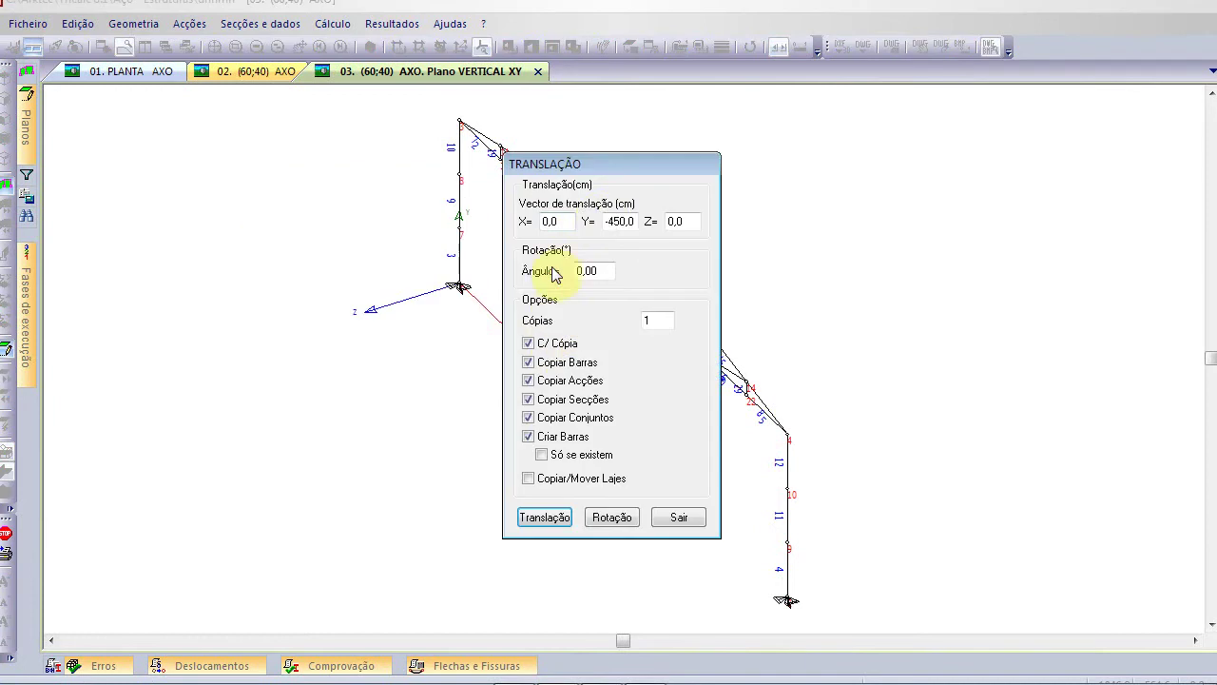
left_click_drag(633, 221, 421, 241)
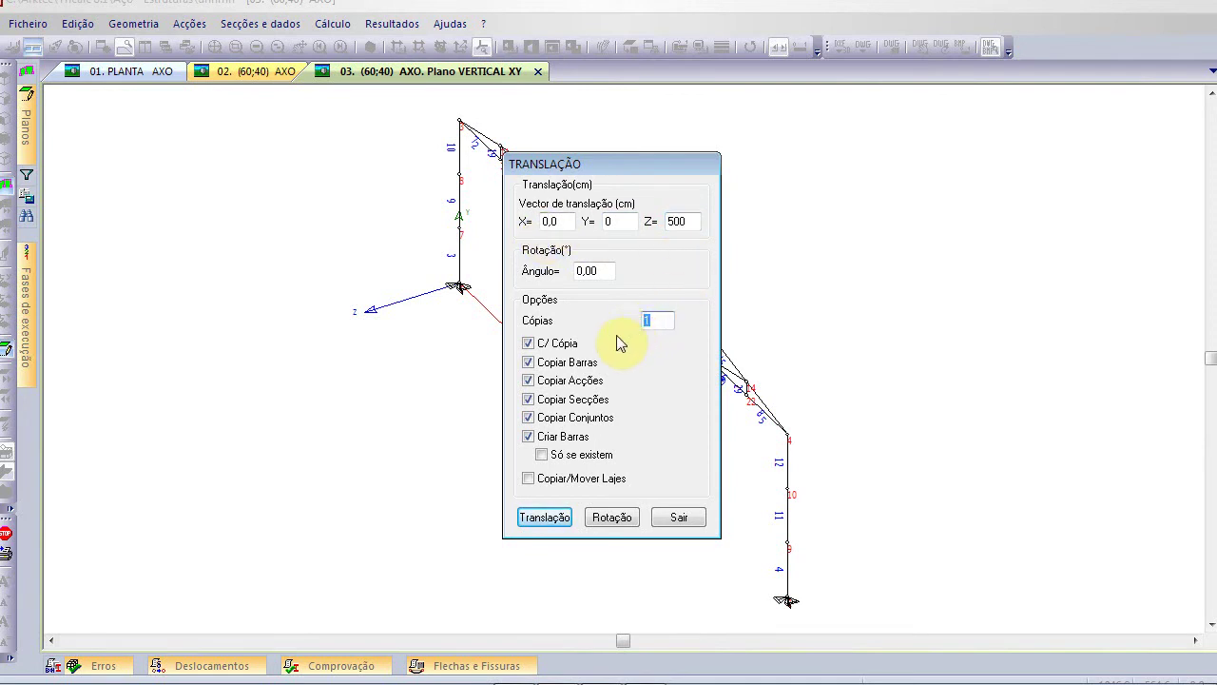
left_click(559, 513)
mouse_move(393, 107)
left_mouse_down()
mouse_move(850, 503)
mouse_move(894, 623)
left_mouse_up()
left_click(679, 523)
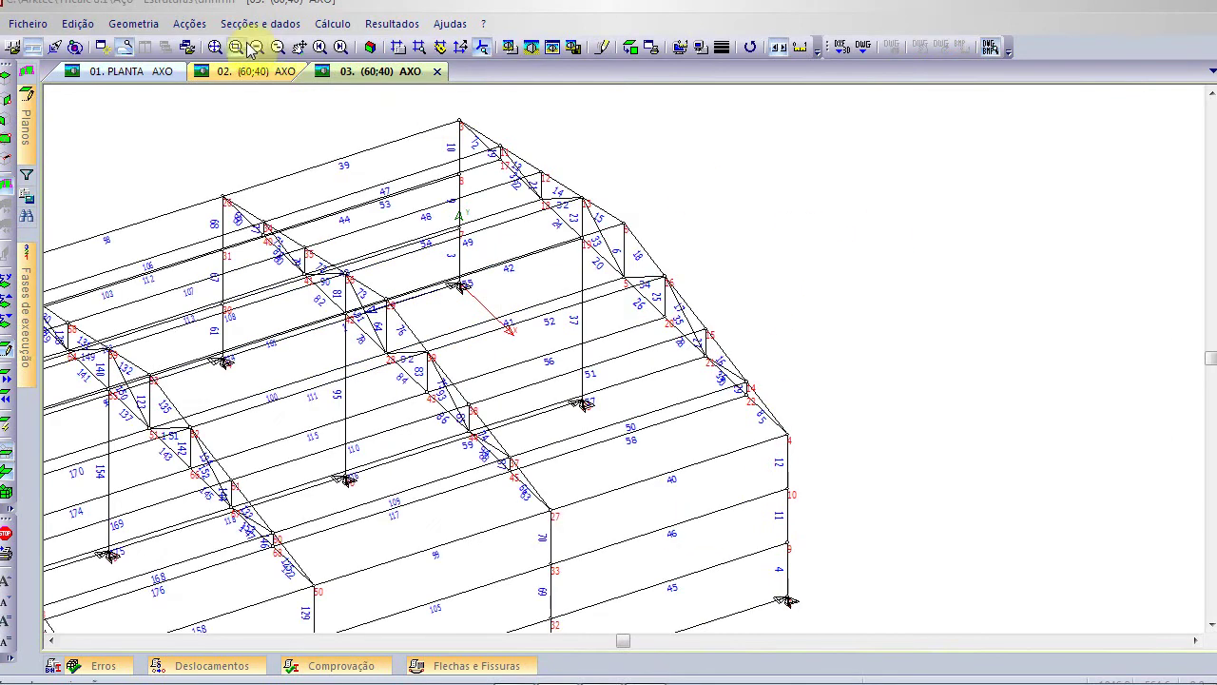
Render the complete structure and examine the repeated frames and the bars linking them from different angles
left_click(370, 47)
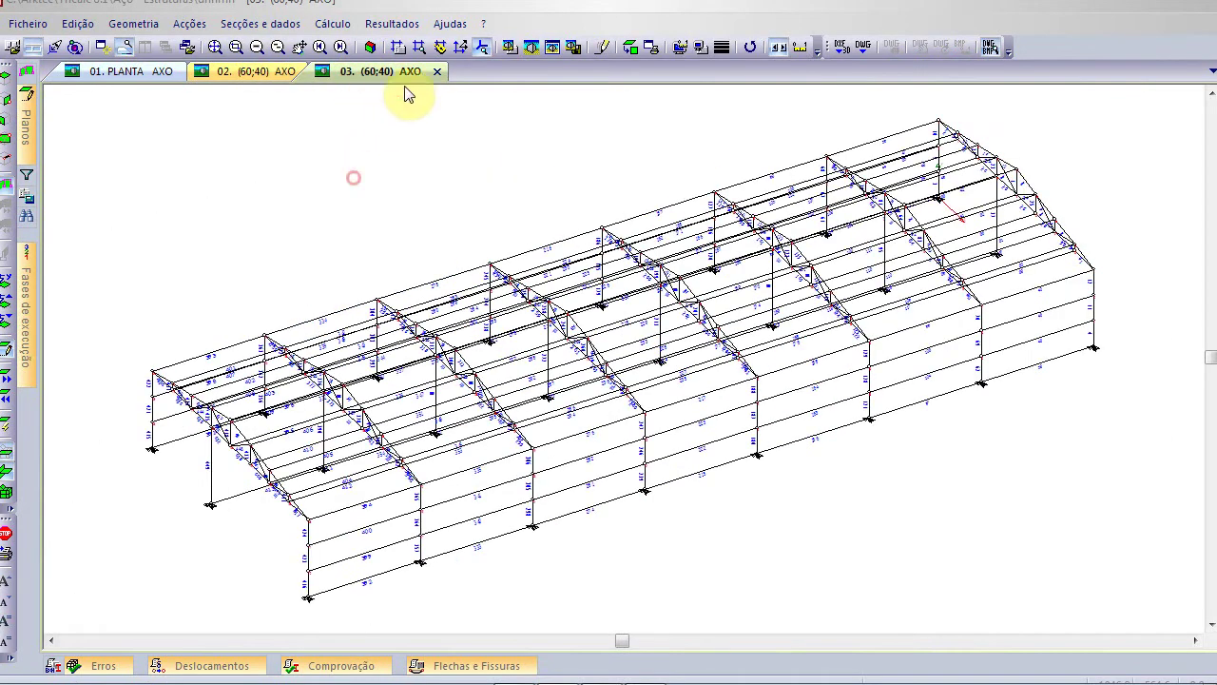
left_click(557, 46)
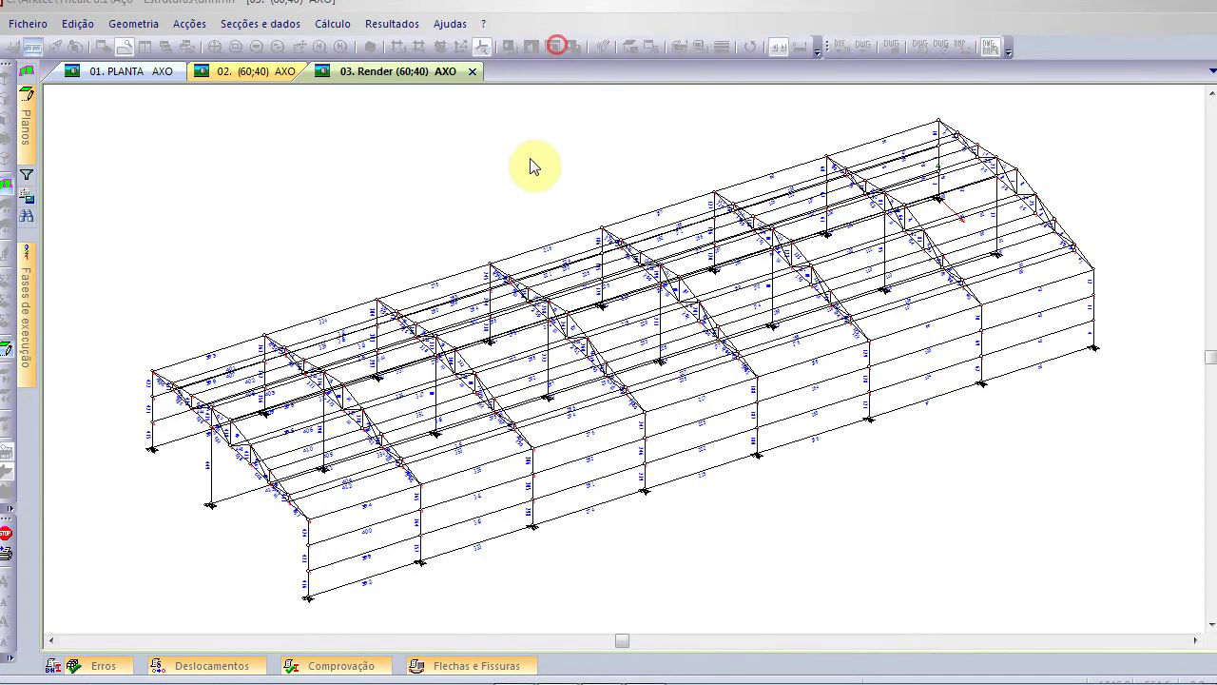
left_click(360, 160)
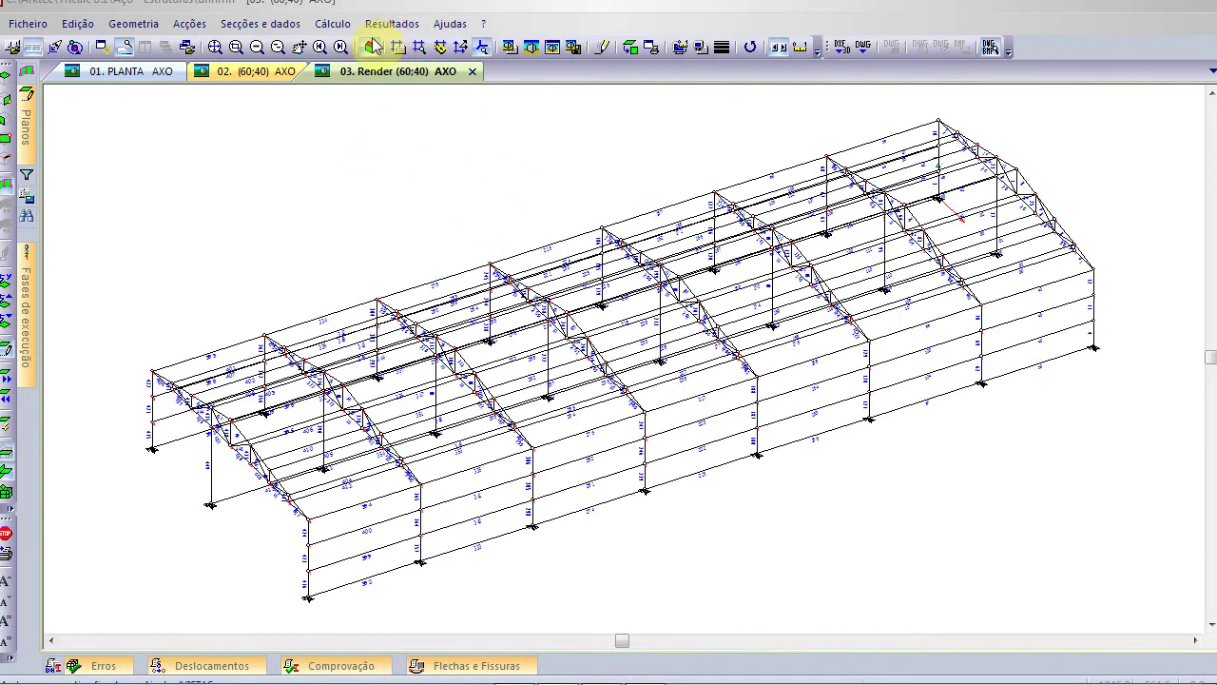
scroll(480, 423, "up", 3)
scroll(480, 423, "up", 1)
scroll(467, 407, "down", 4)
mouse_move(453, 409)
scroll(451, 409, "up", 1)
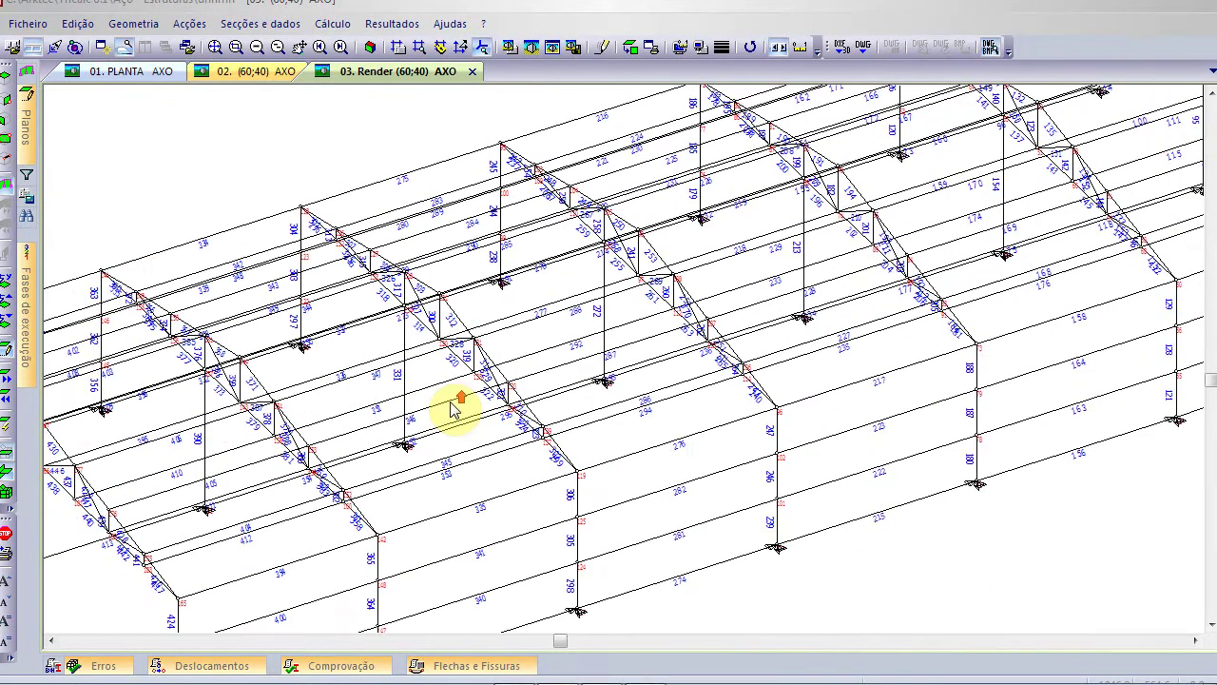
scroll(451, 410, "down", 2, "ctrl")
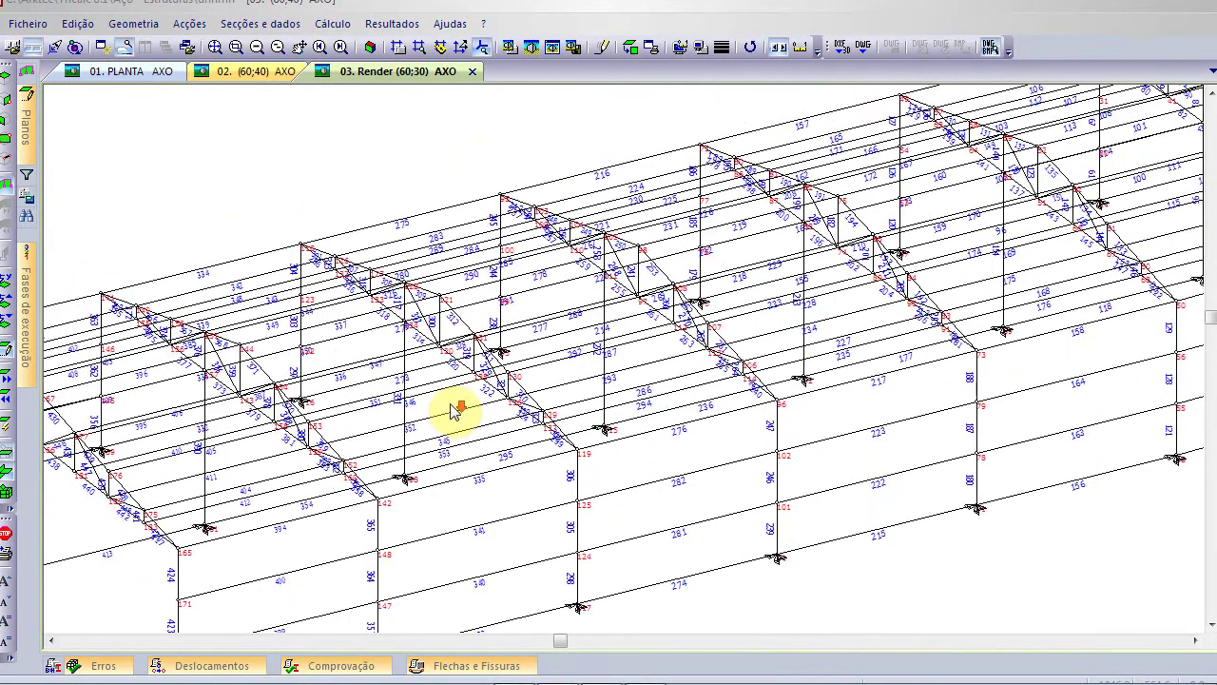
left_click(213, 46)
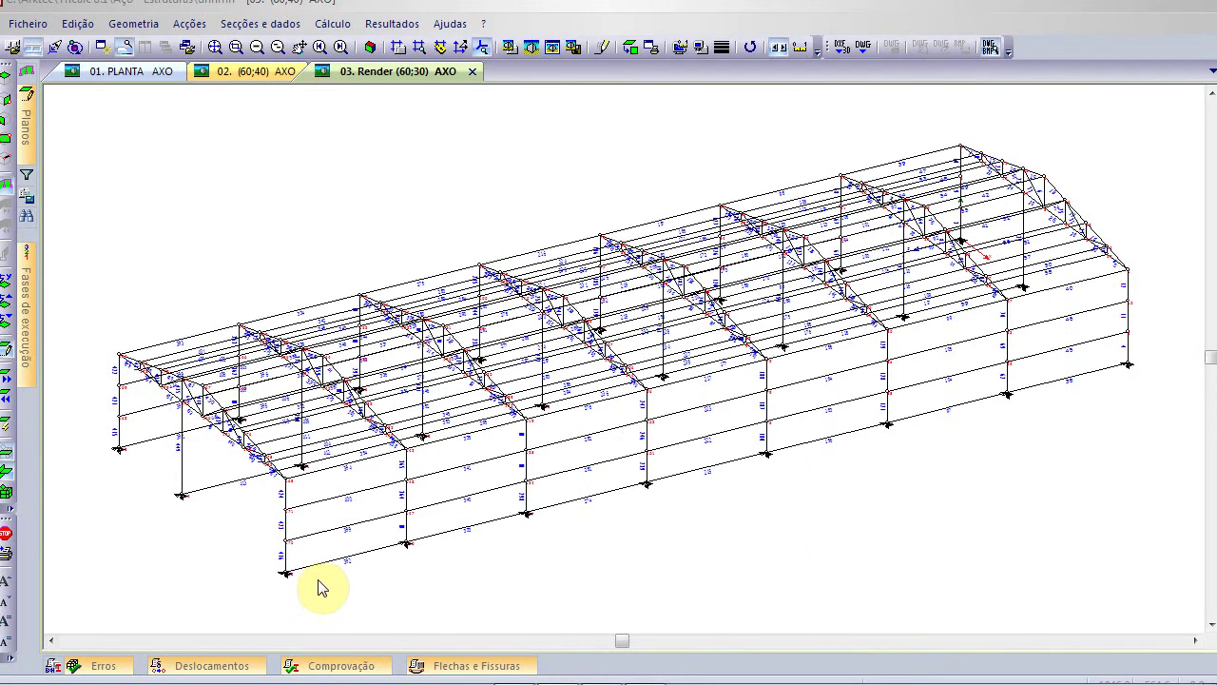
mouse_move(316, 575)
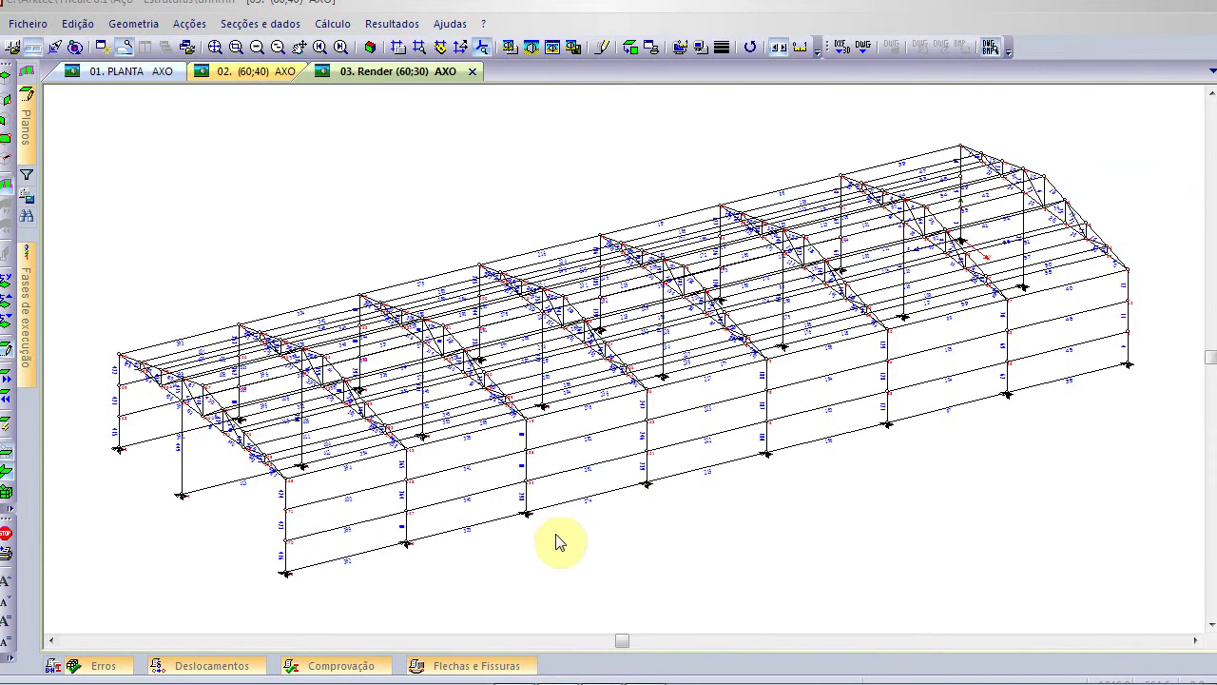
In an elevation view, delete the ground-level bars along the column bases of the whole structure
mouse_move(565, 540)
middle_mouse_down()
mouse_move(567, 524)
mouse_move(571, 543)
middle_mouse_up()
right_click(422, 195)
left_click(502, 221)
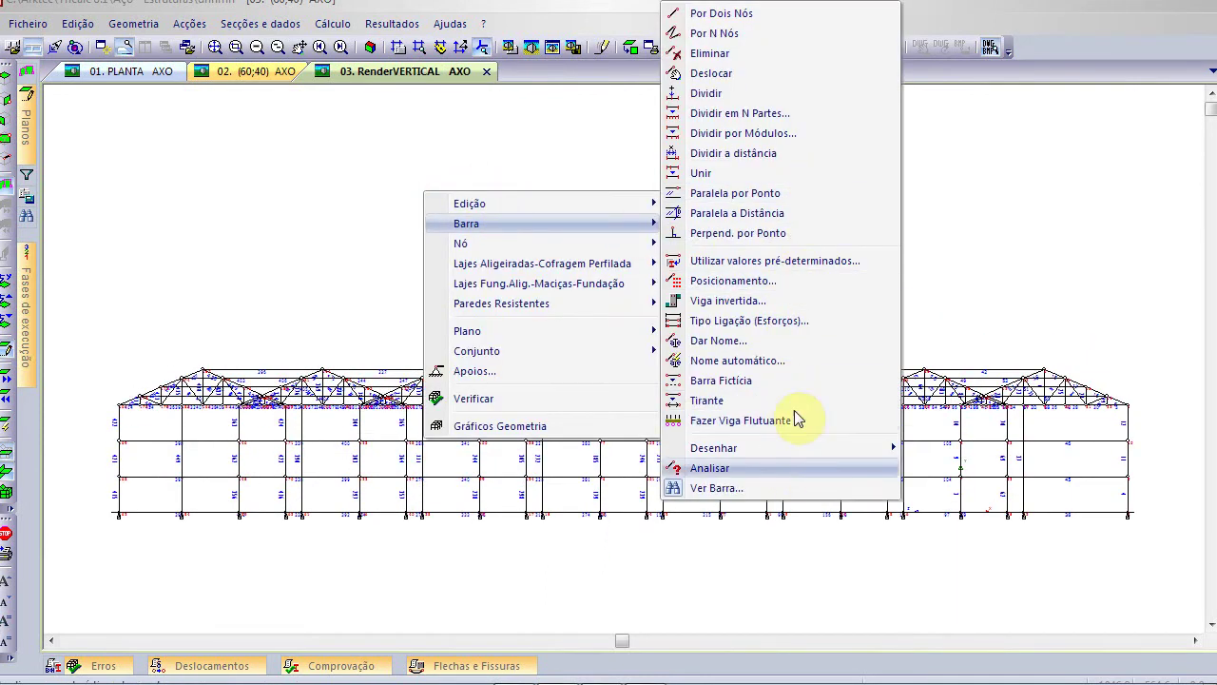
left_click(792, 52)
left_click_drag(105, 495, 1169, 558)
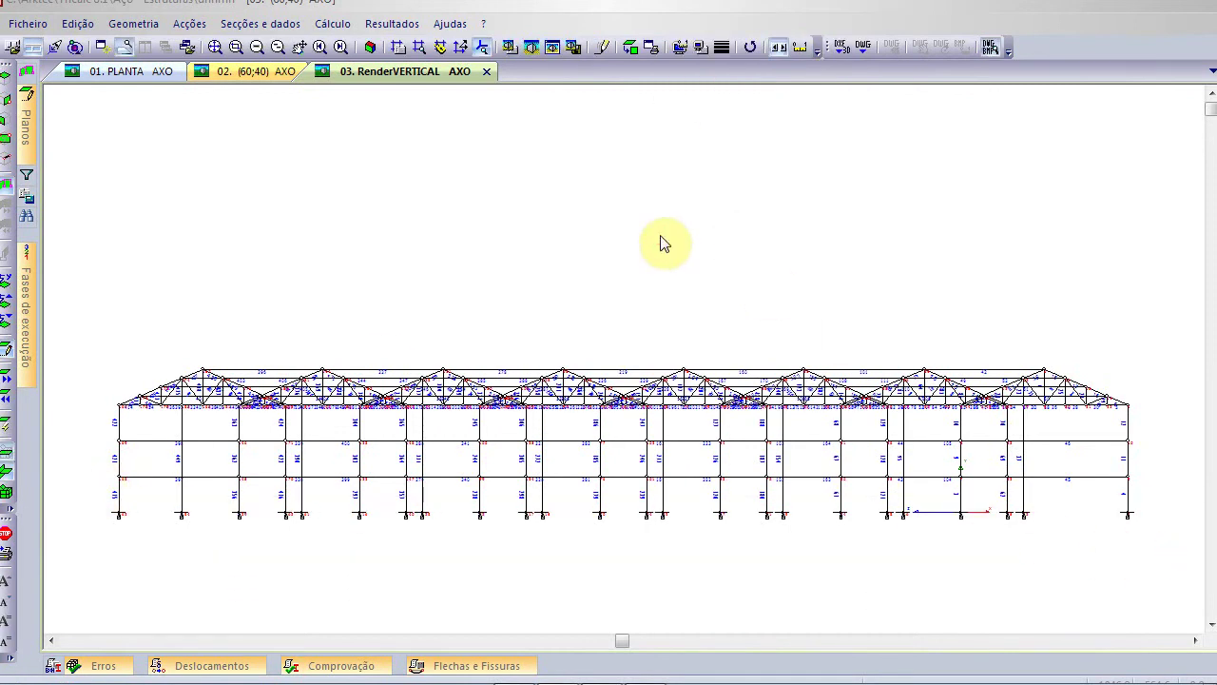
Insert pile caps with 4 circular piles under all column bases, then return to the axonometric view
left_click(133, 24)
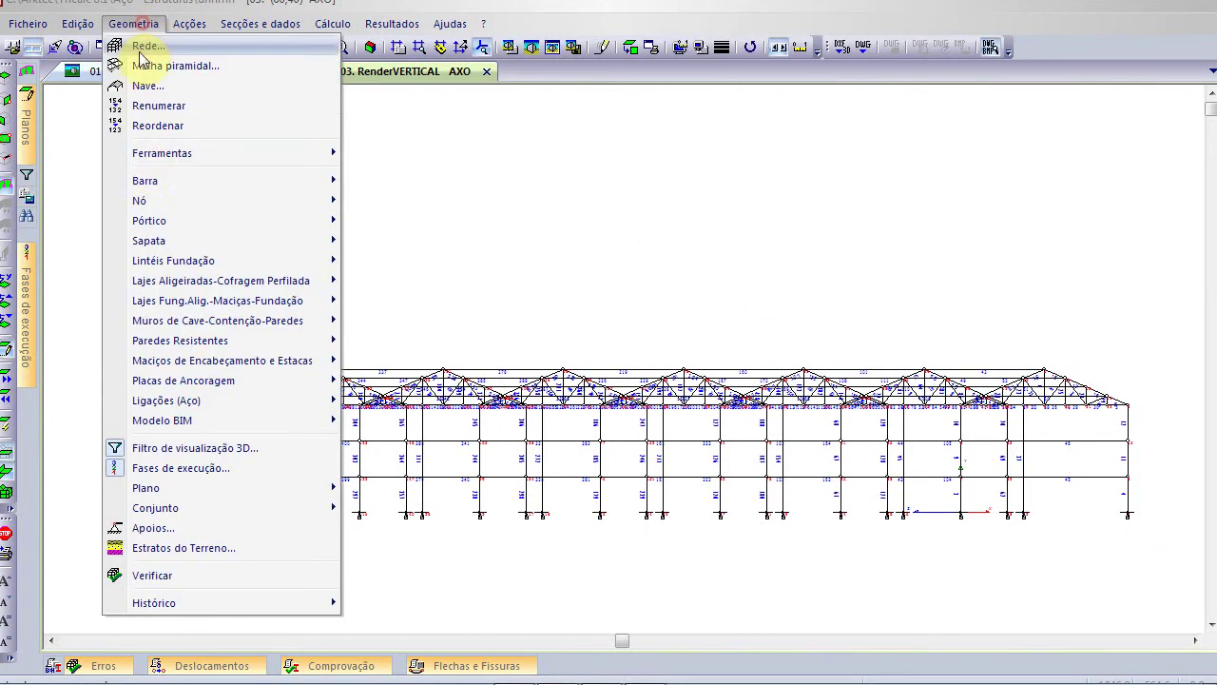
left_click(193, 359)
left_click(471, 367)
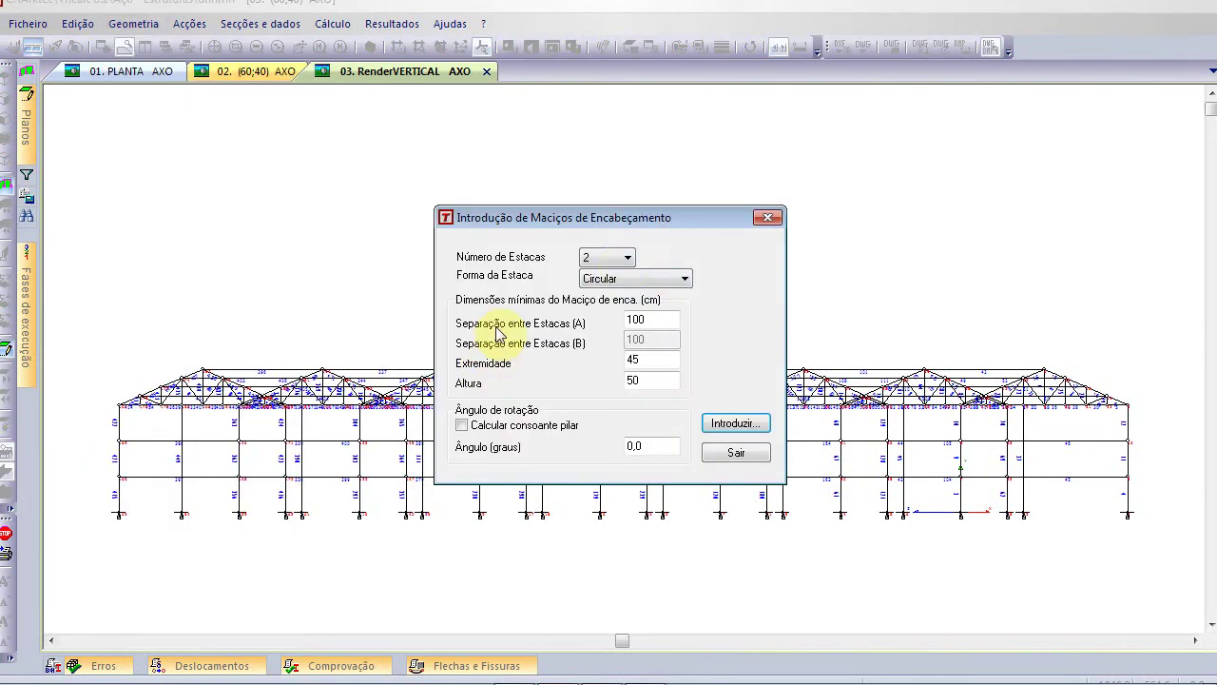
left_click(623, 259)
left_click(603, 318)
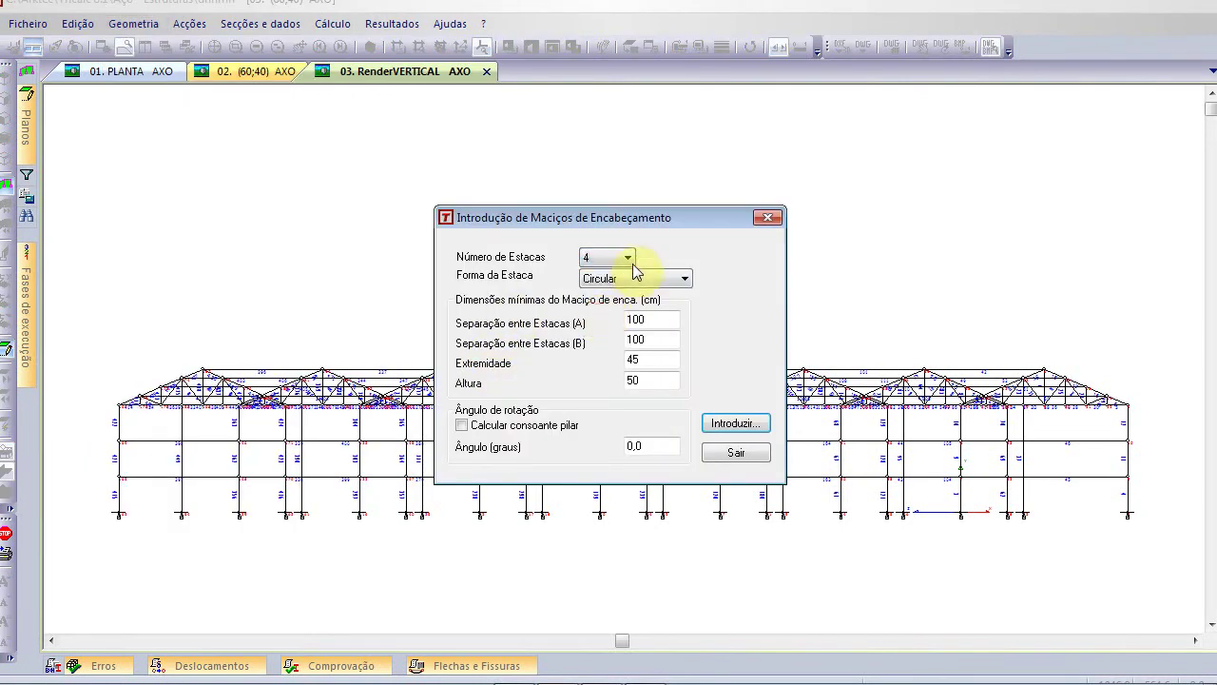
left_click(735, 423)
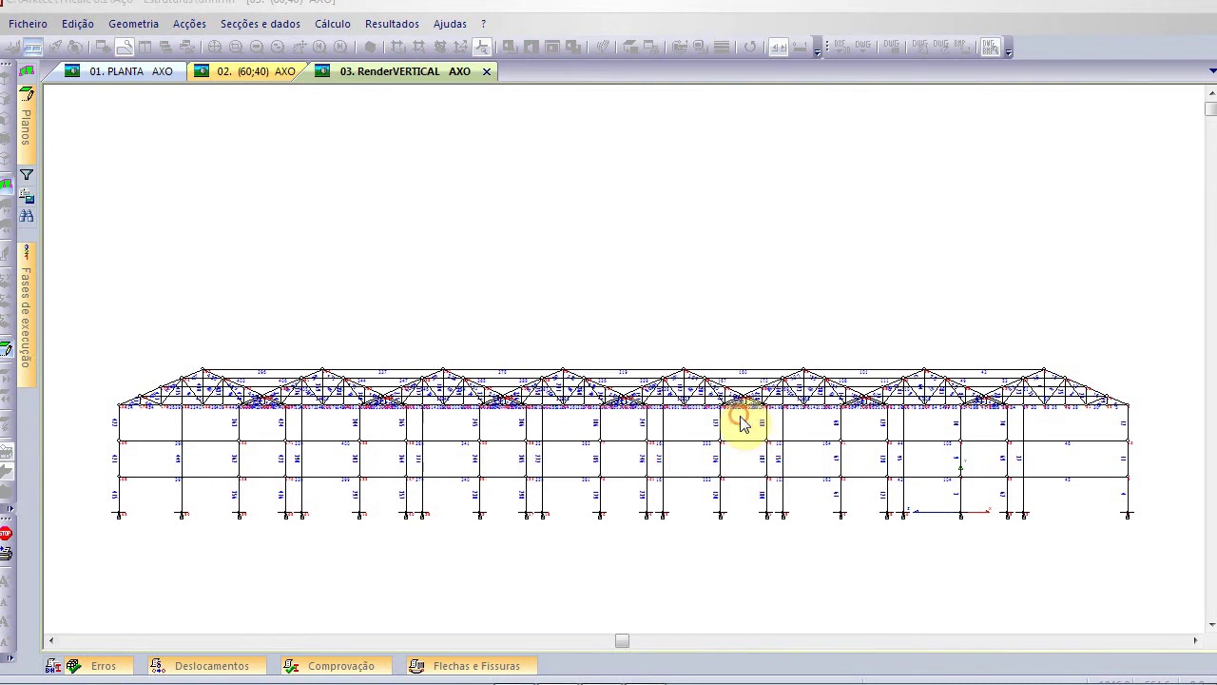
left_click(83, 504)
left_click(1145, 583)
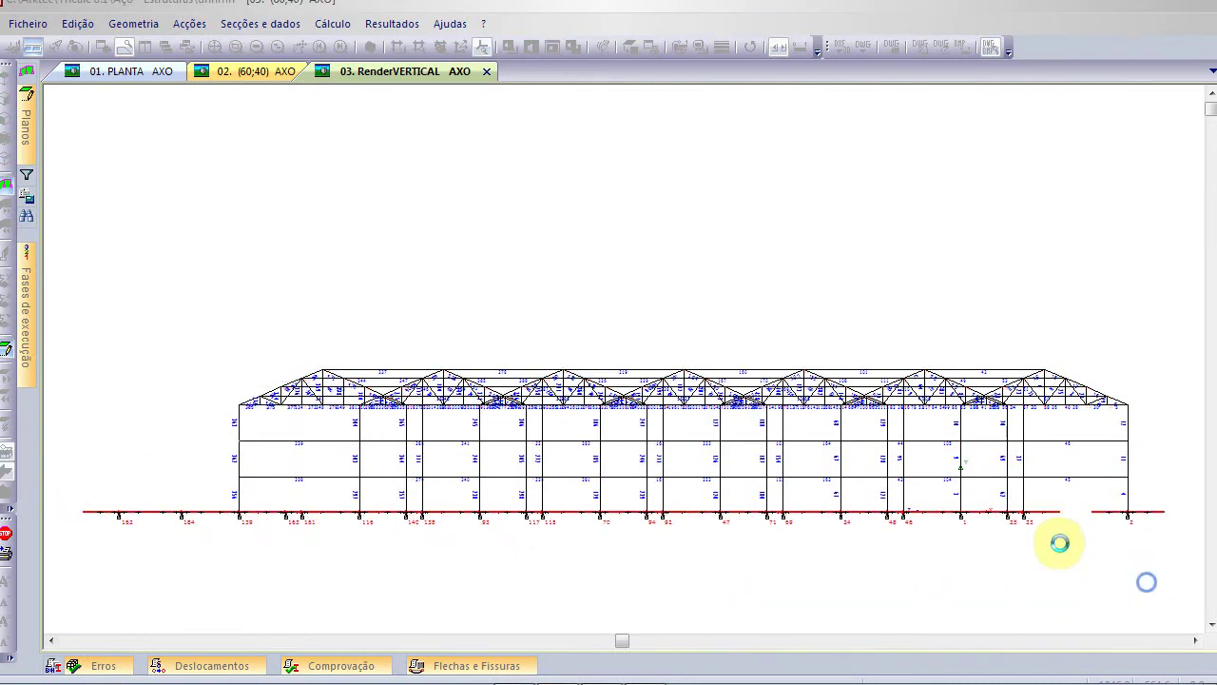
left_click(367, 47)
right_click(294, 229)
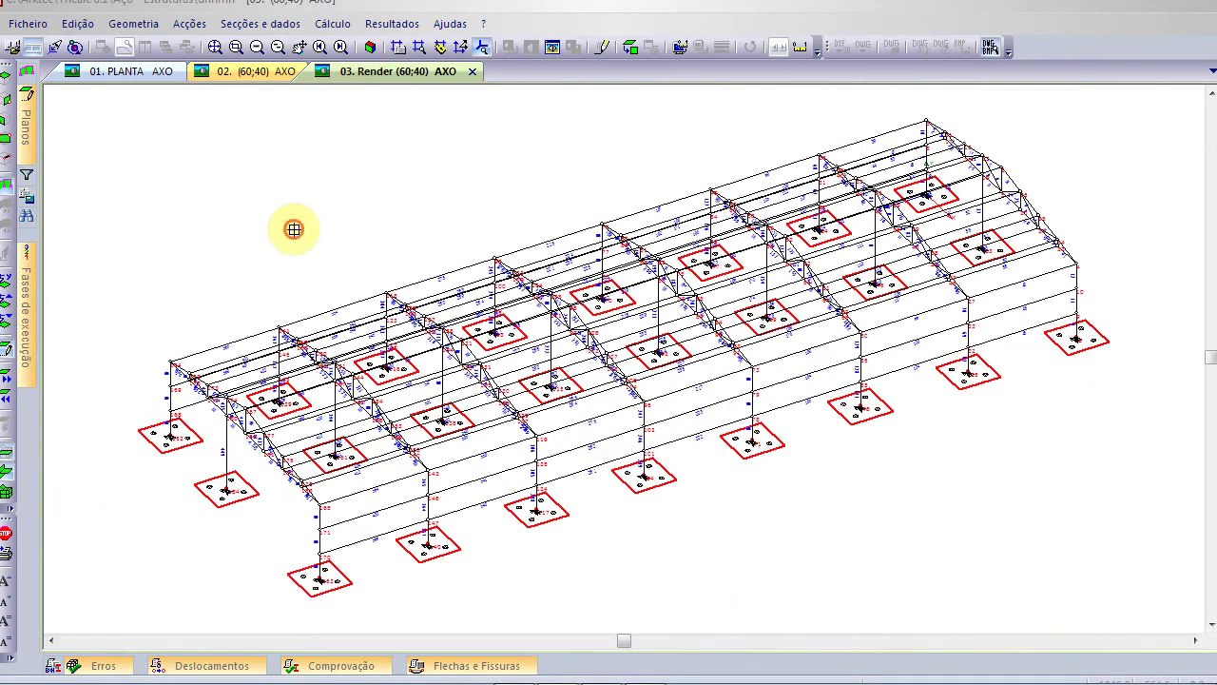
right_click(295, 238)
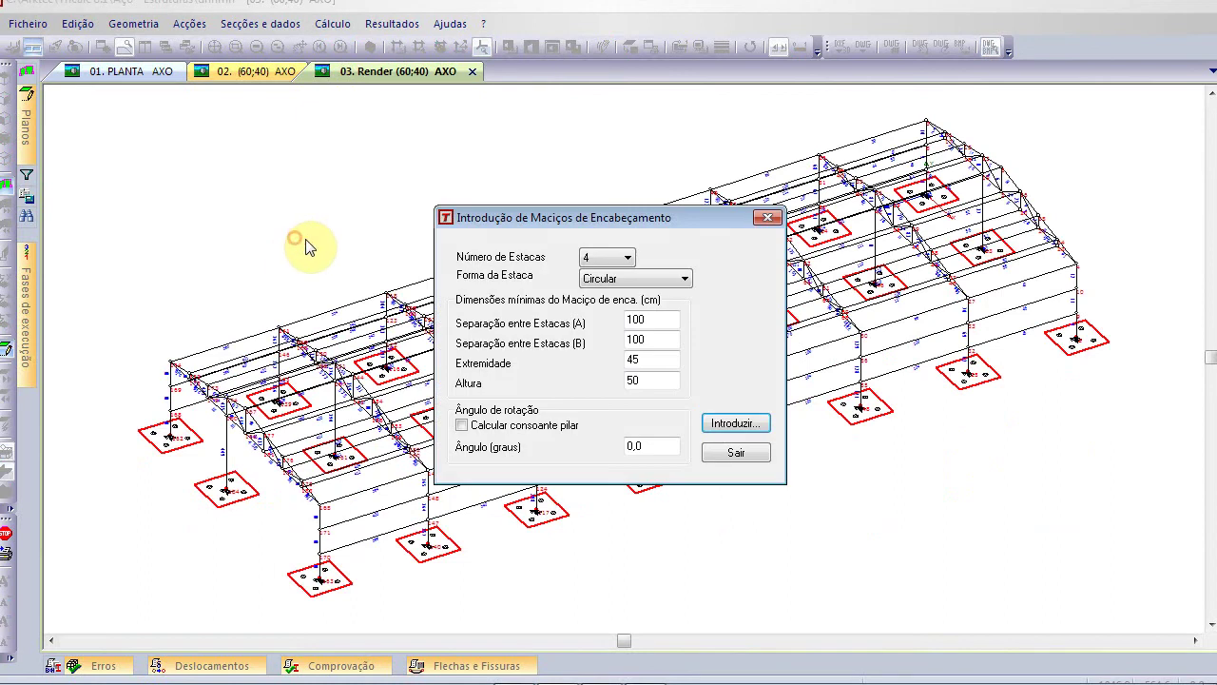
left_click(733, 455)
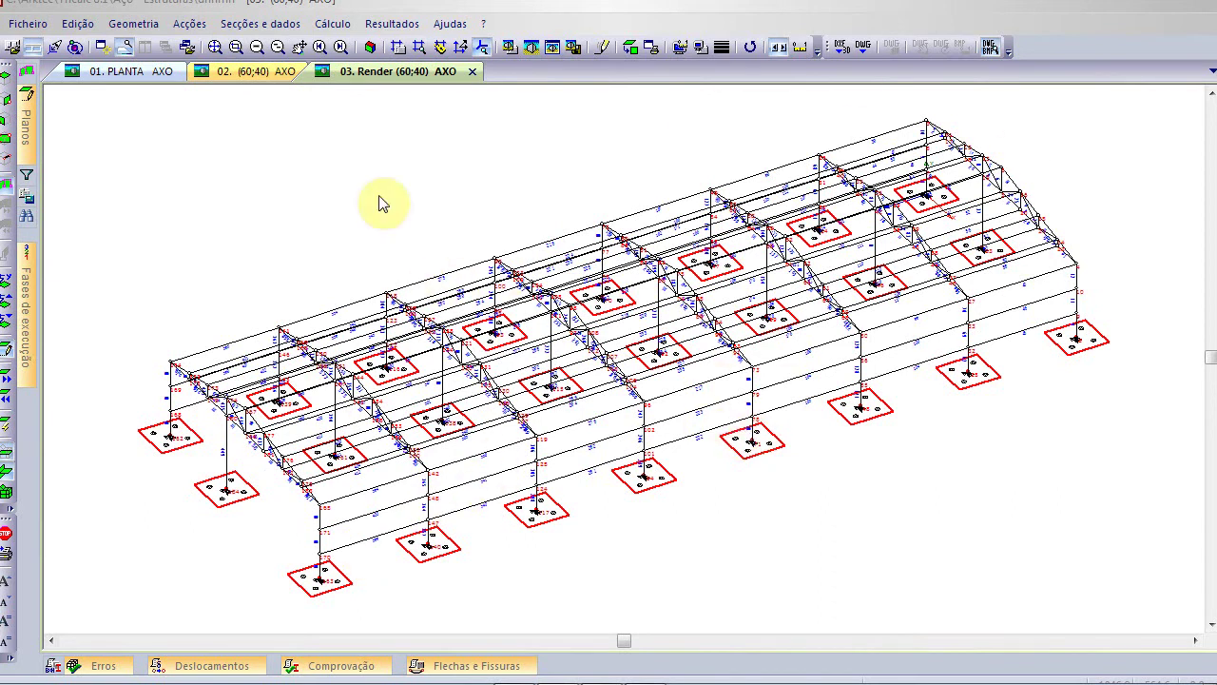
left_click(394, 268)
key("alt+Tab")
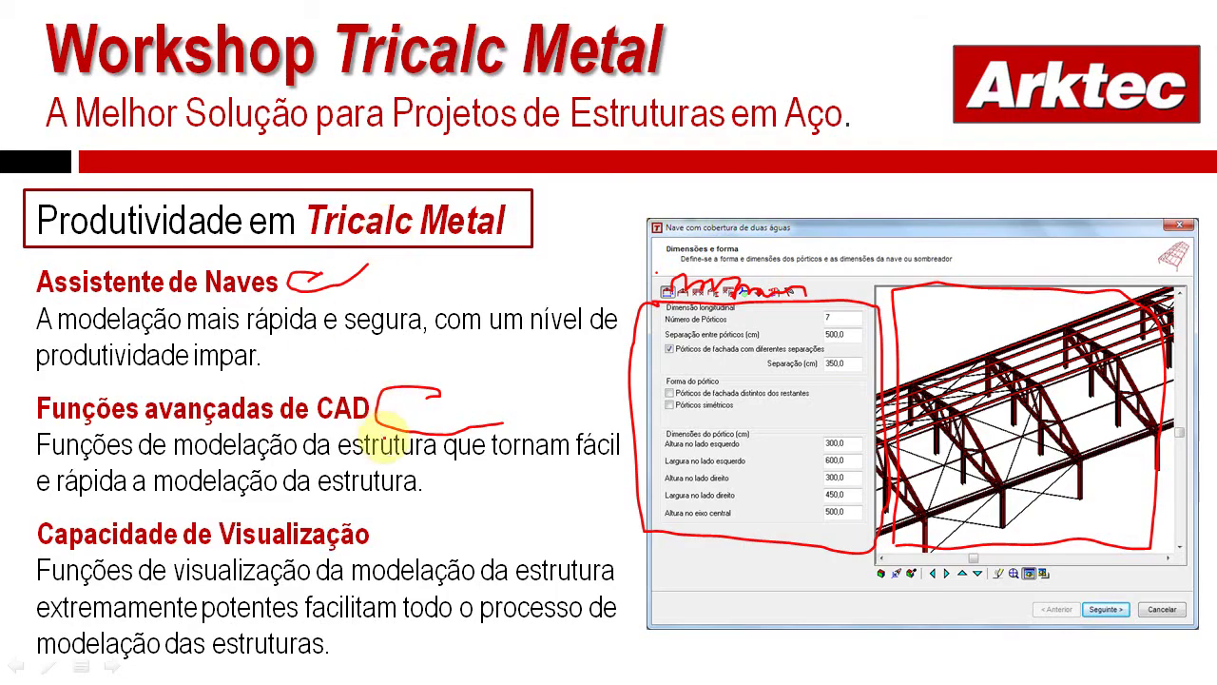
left_click_drag(415, 409, 442, 401)
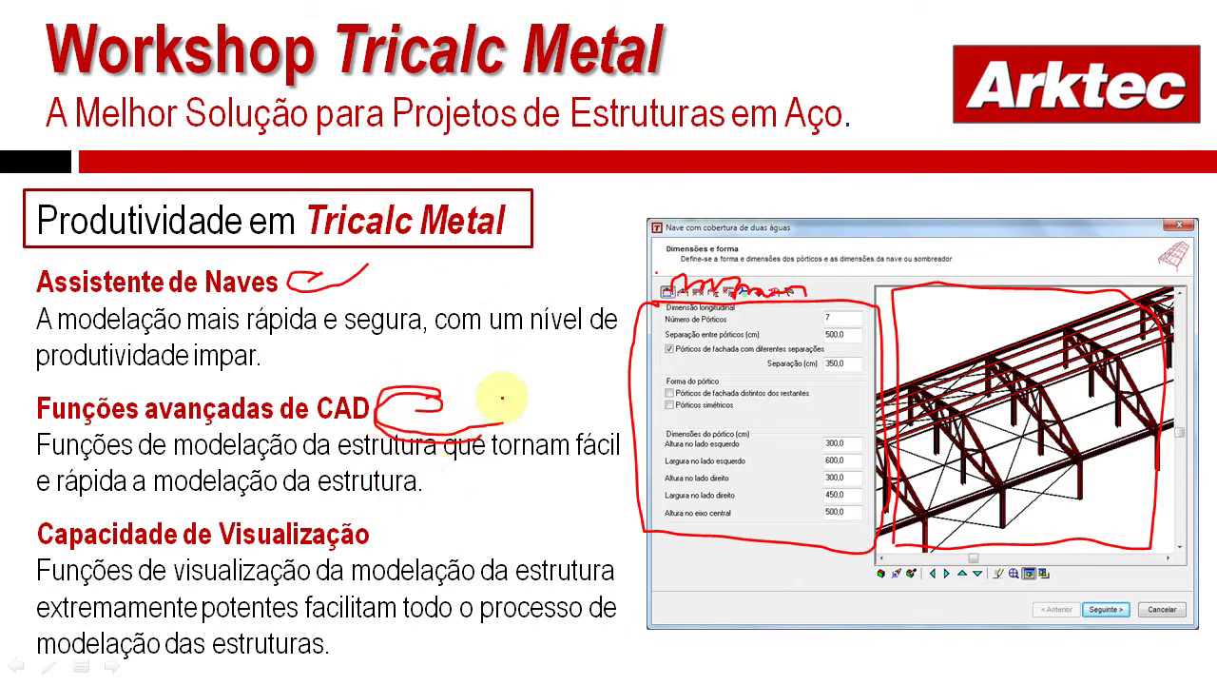
mouse_move(415, 525)
left_mouse_down()
mouse_move(390, 501)
mouse_move(495, 534)
left_mouse_up()
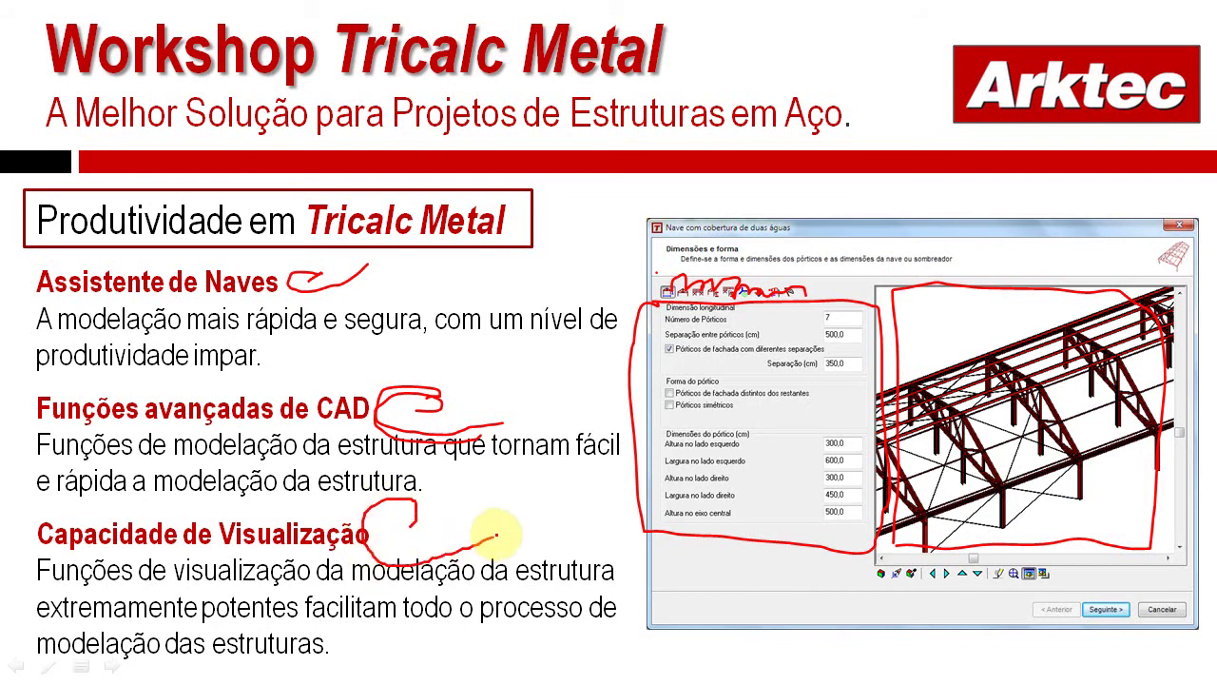
key("alt+Tab")
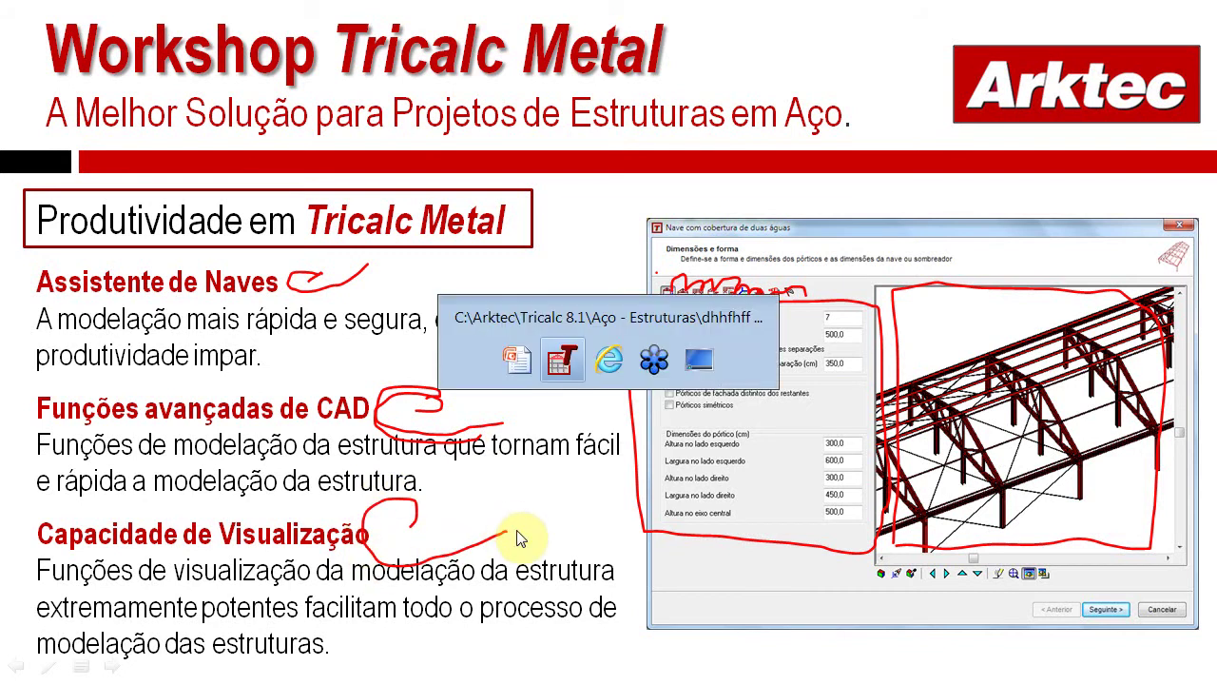
Open the project Workshop 2 - 1 and look at its plan, south elevation and axonometric views
left_click(29, 25)
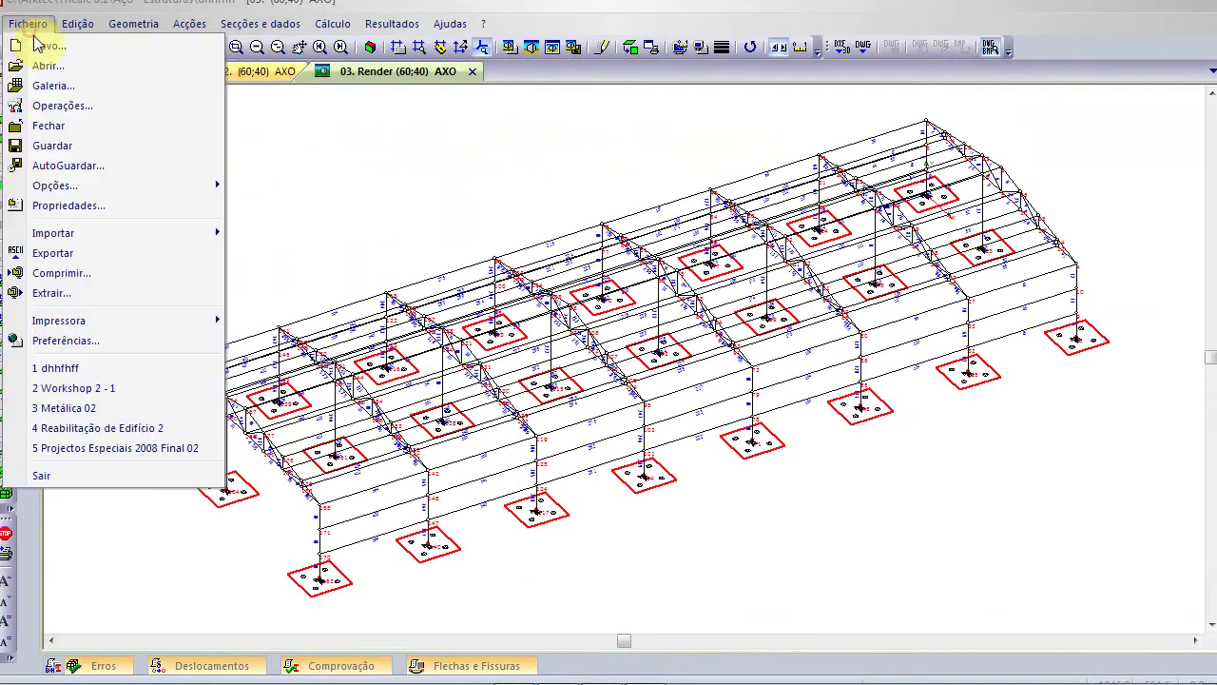
left_click(139, 390)
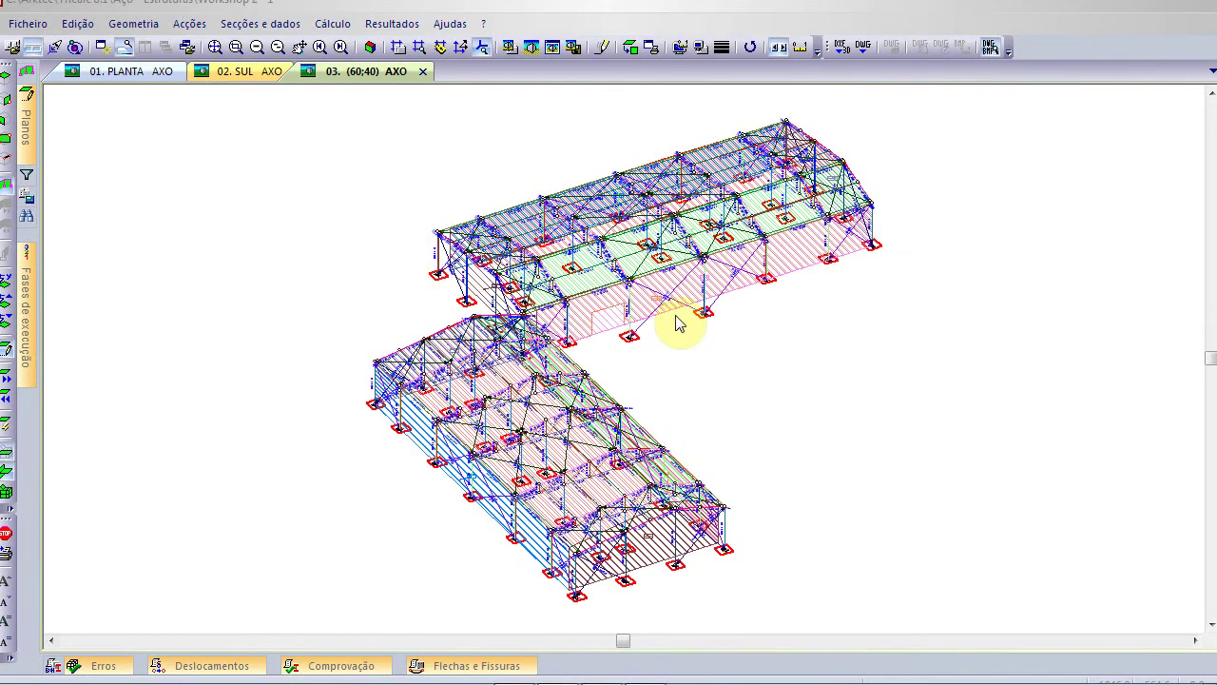
left_click(226, 73)
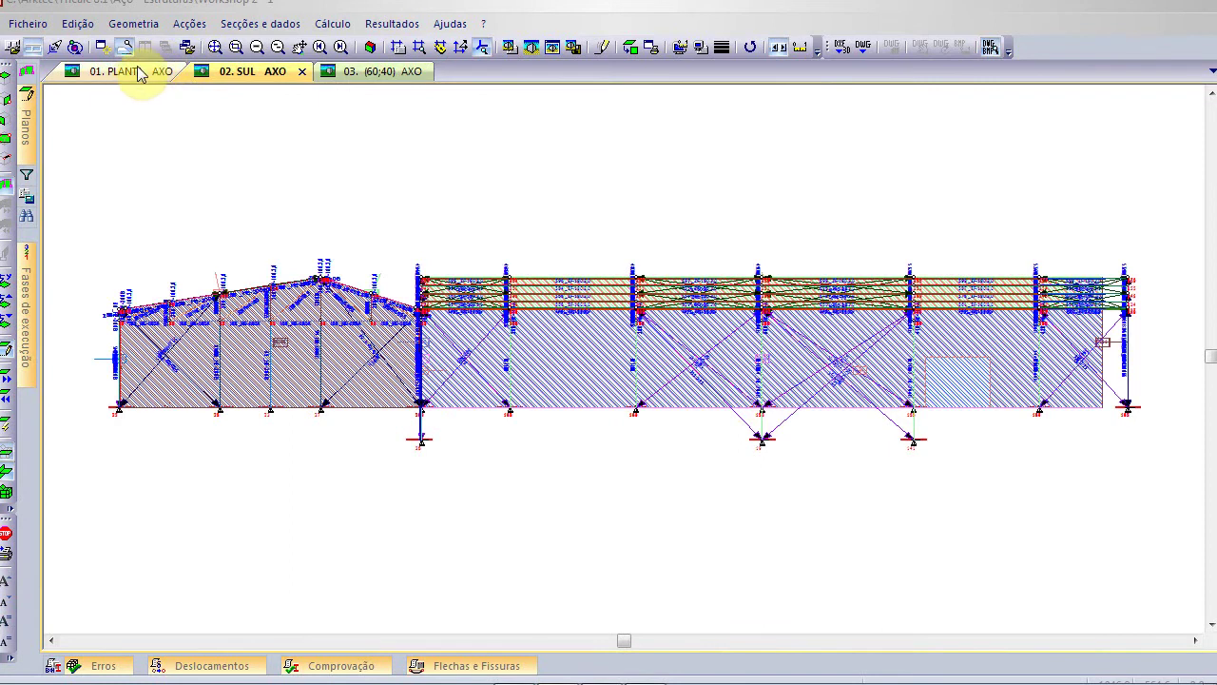
left_click(139, 73)
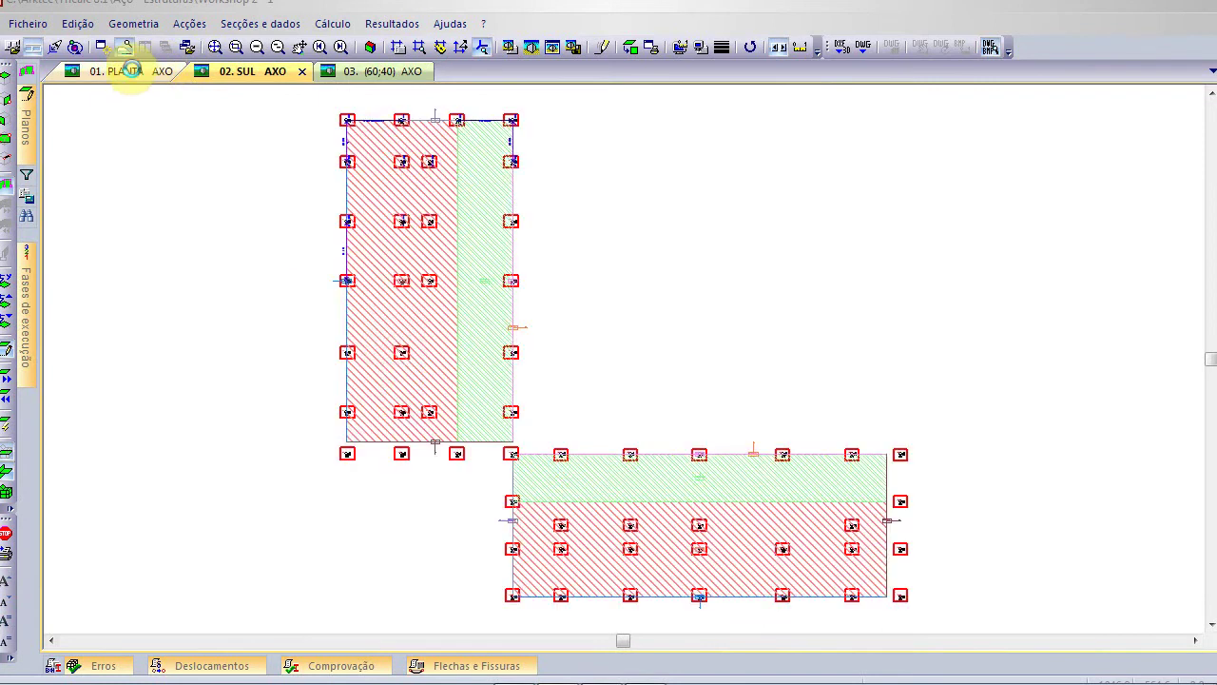
left_click(229, 76)
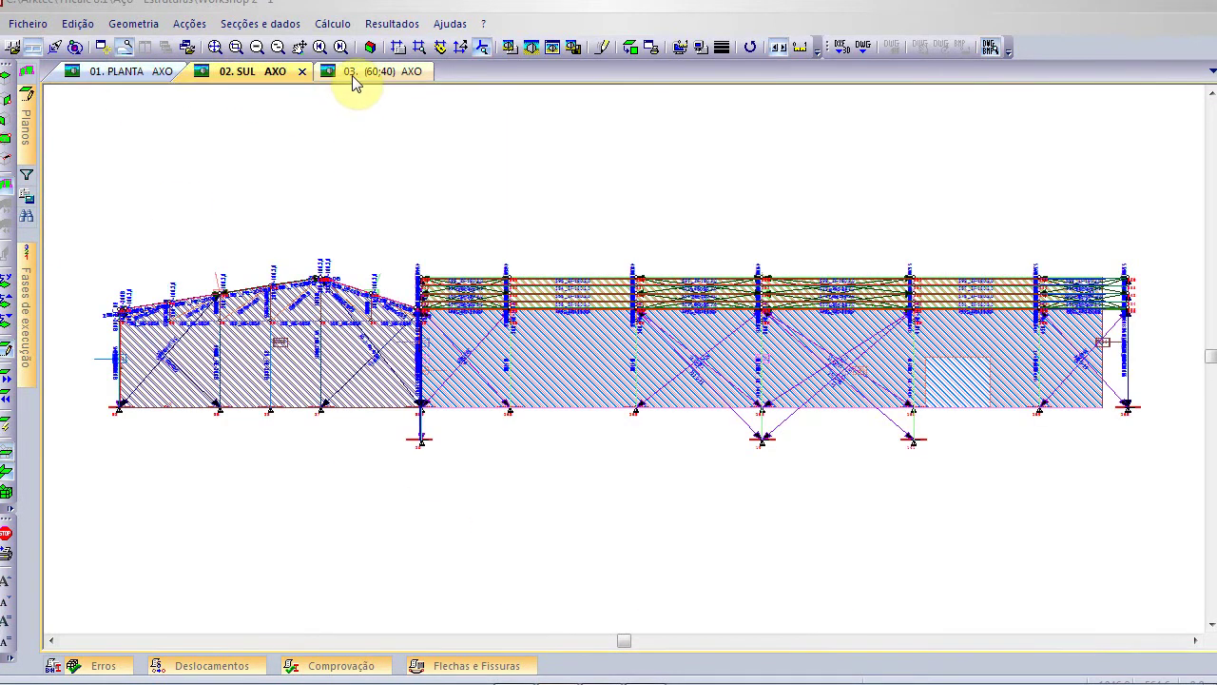
left_click(347, 74)
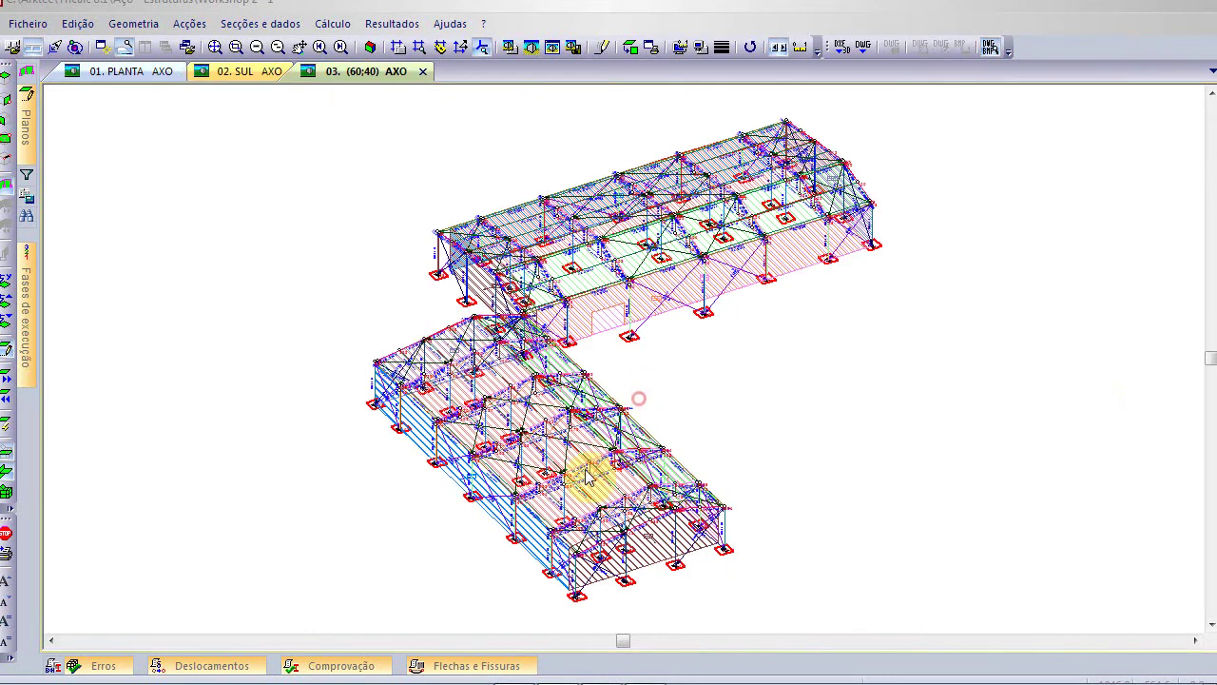
Show only the elements of planes -150 and 0 in the axonometric view and render them
mouse_move(34, 131)
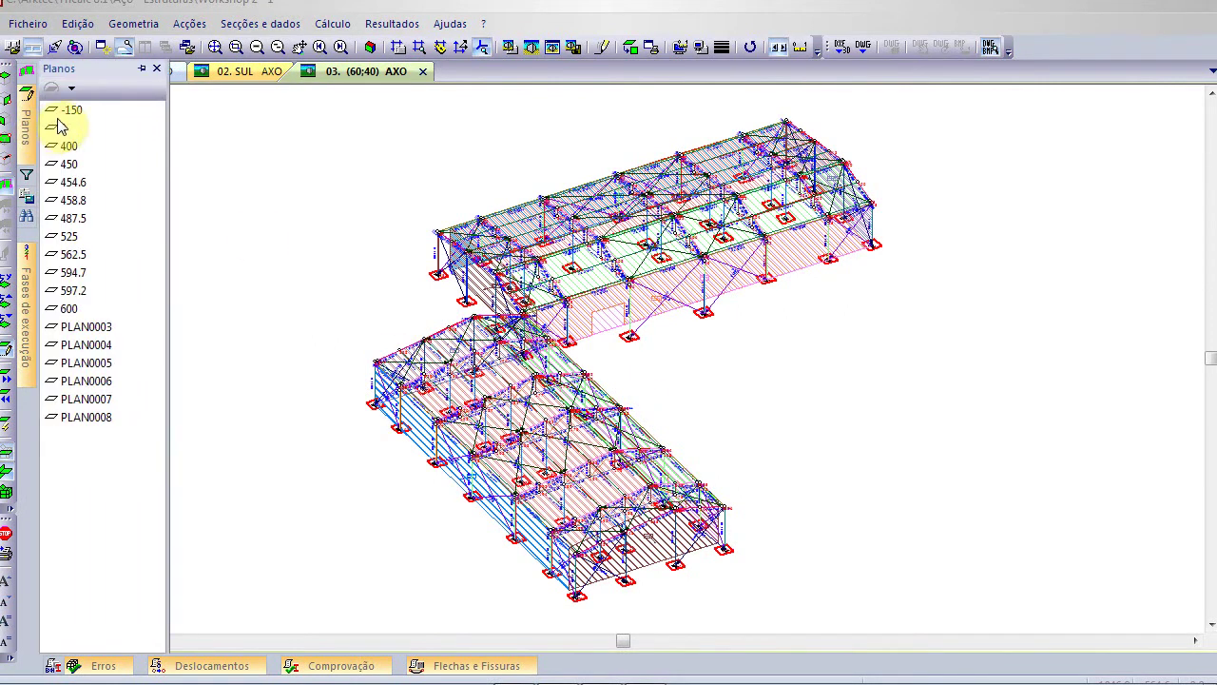
left_click(71, 111)
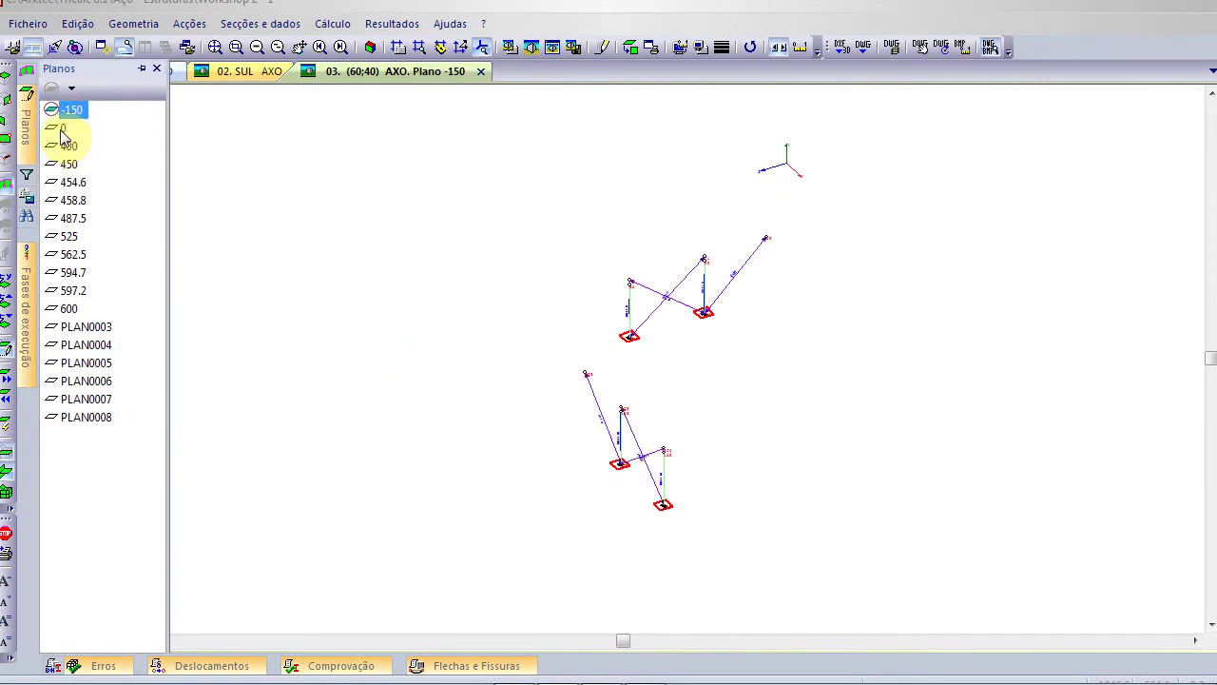
left_click(59, 128)
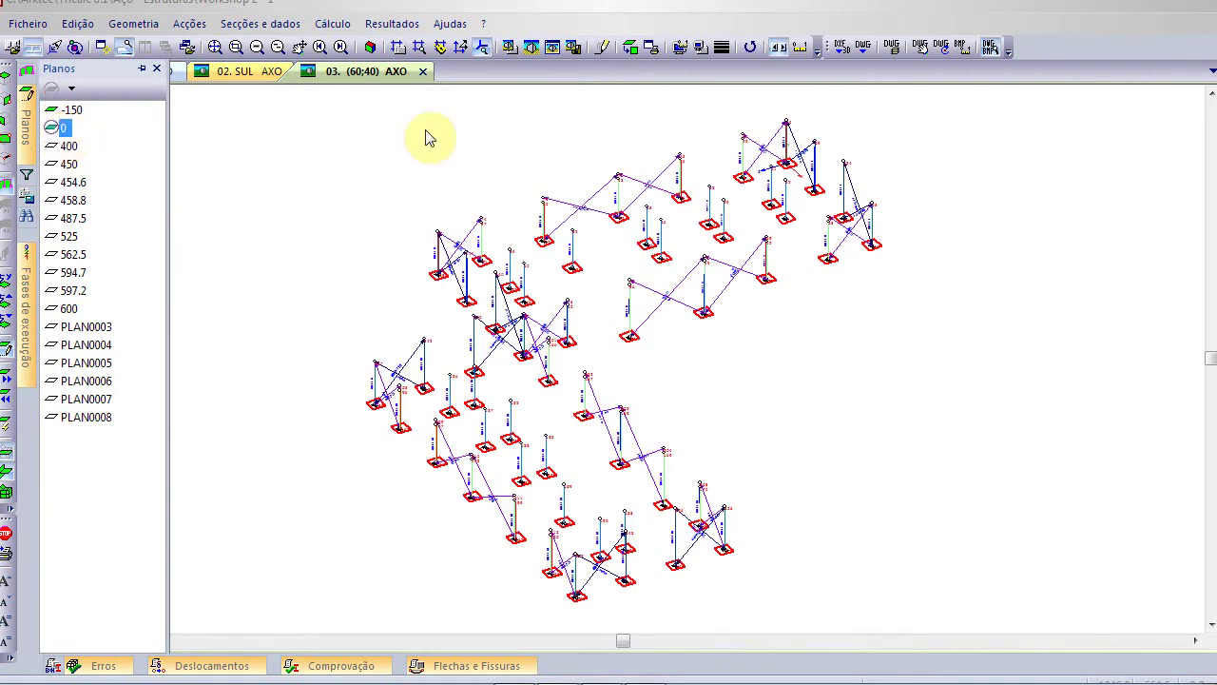
left_click(552, 46)
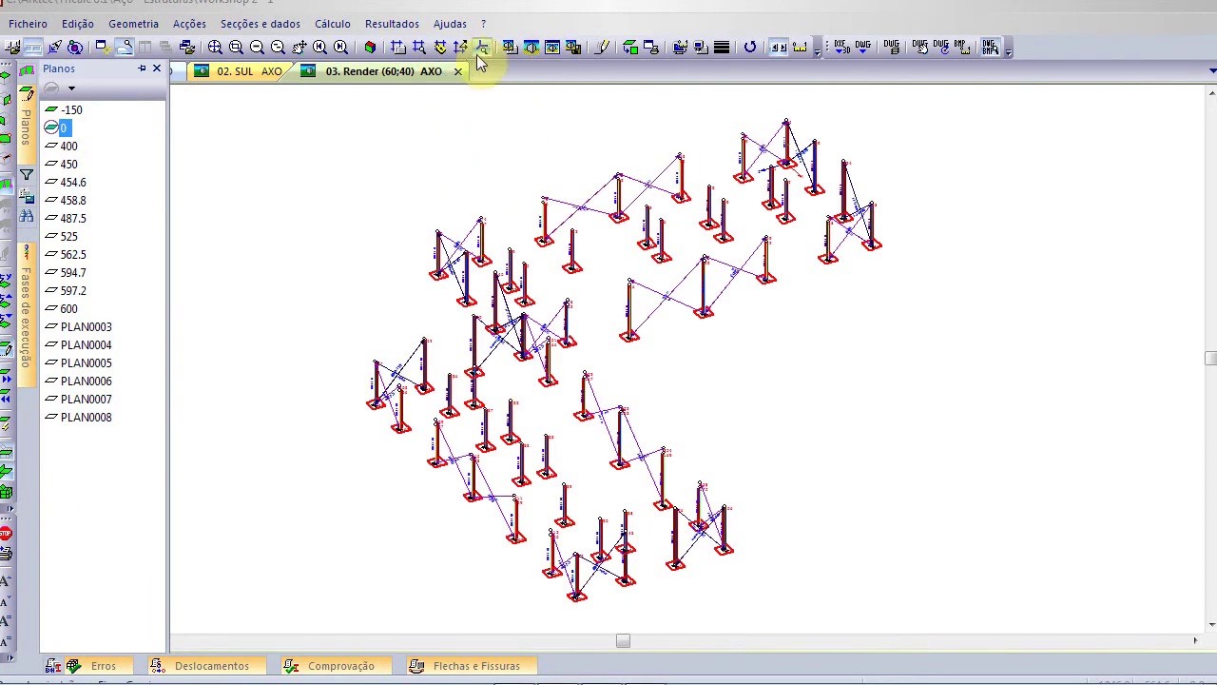
Examine the rendered columns, bracing and section labels near the junction of the two warehouses, then show the whole model again
left_click(238, 47)
left_click(434, 239)
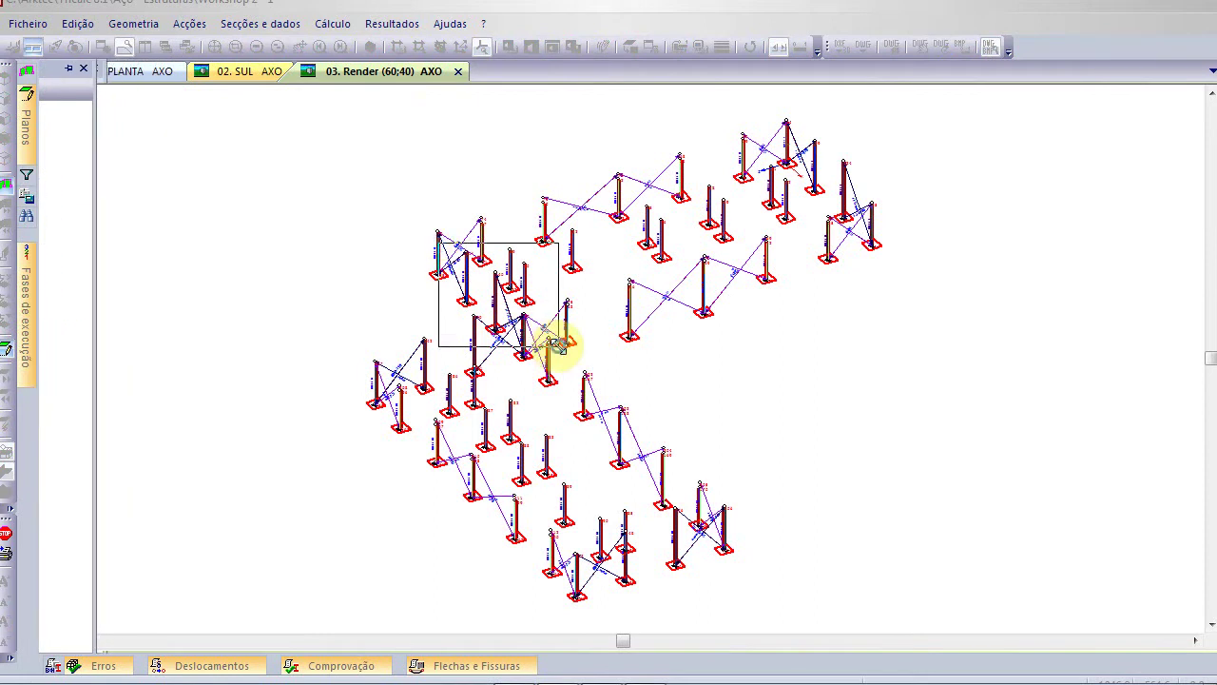
left_click(559, 354)
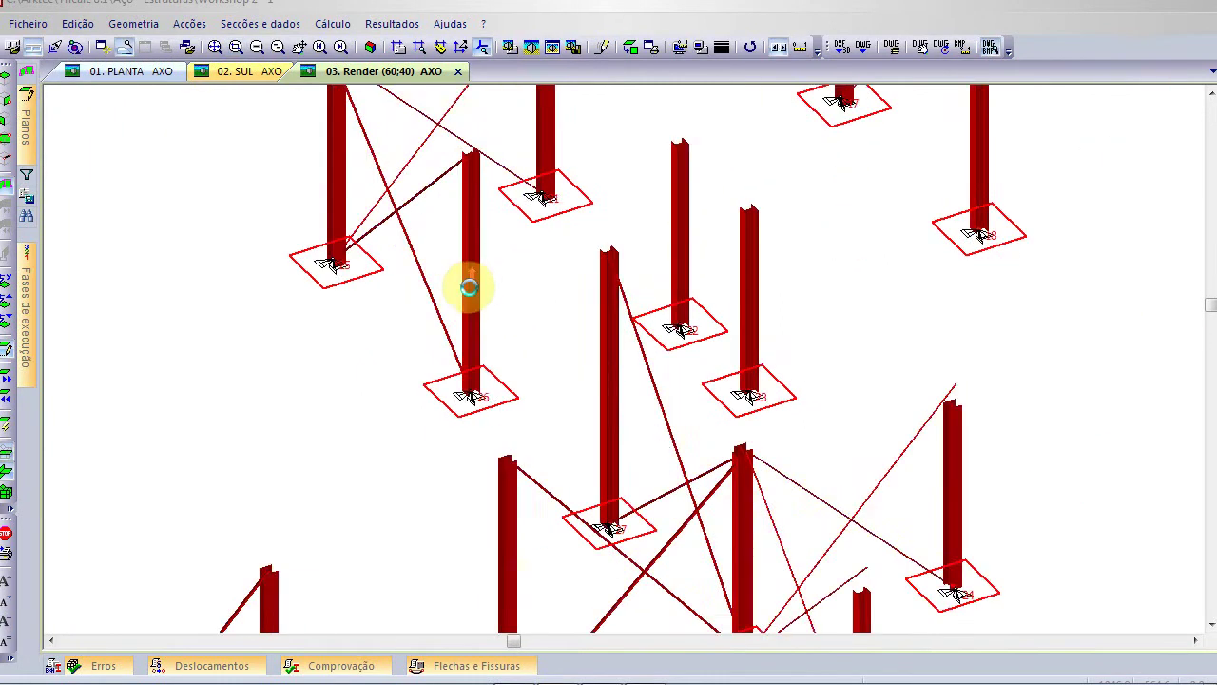
scroll(466, 280, "up", 5)
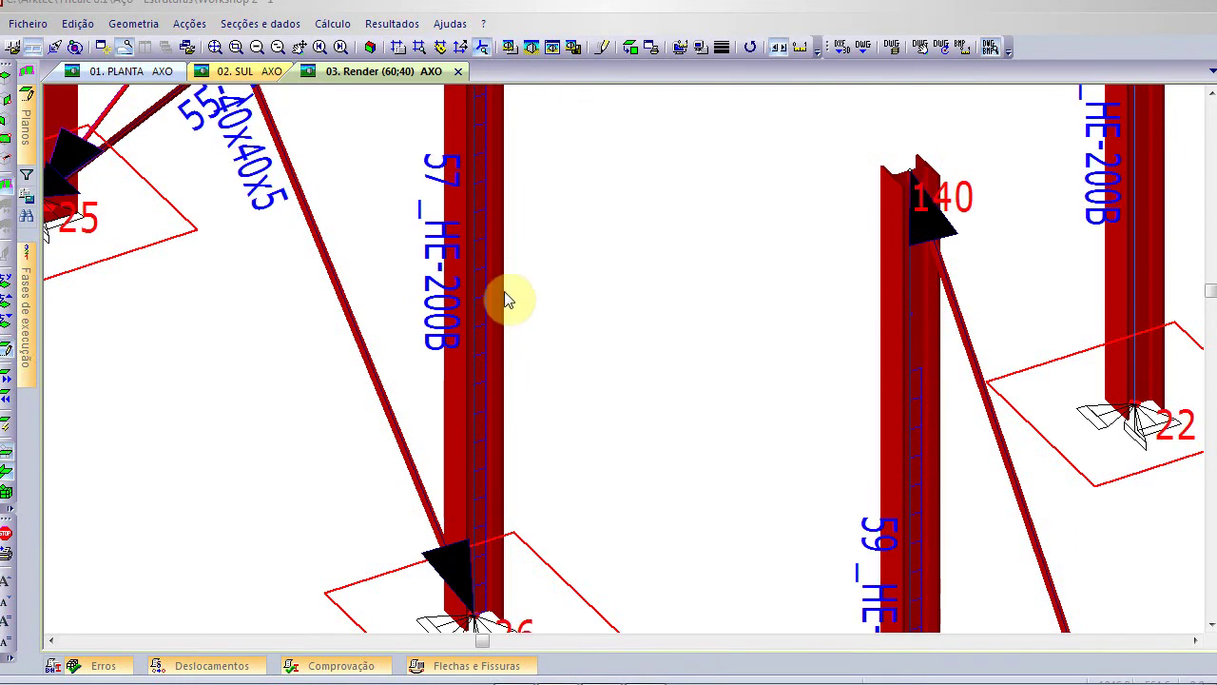
scroll(504, 307, "down", 2)
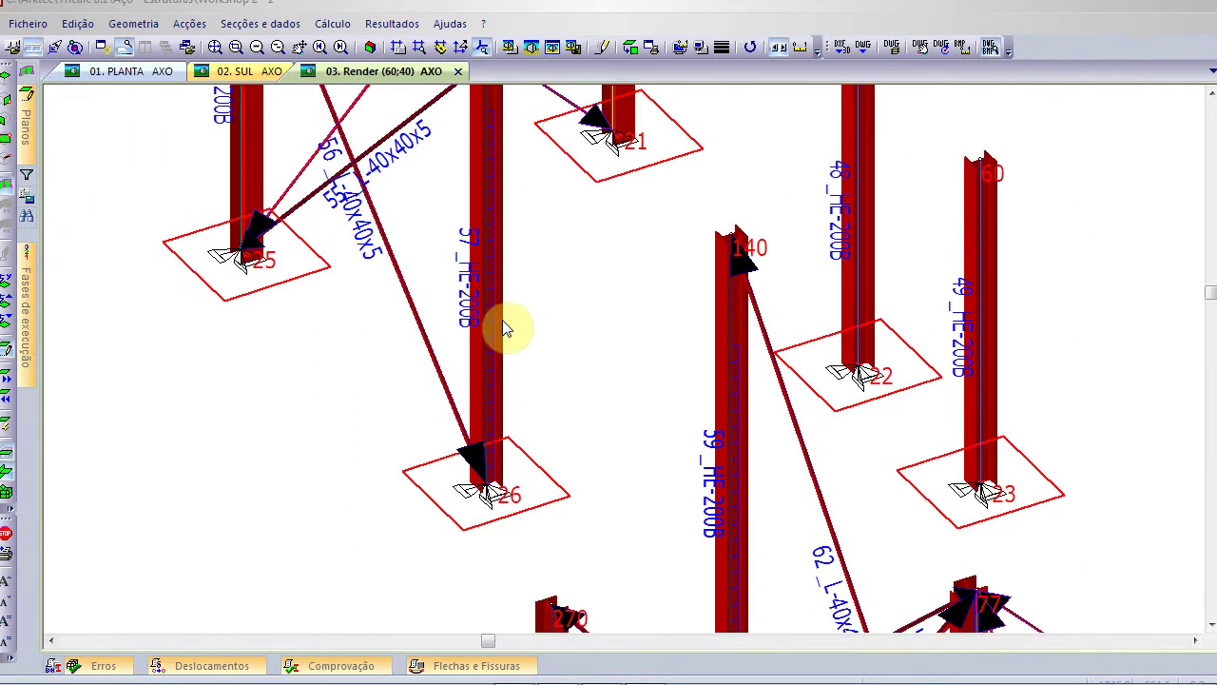
scroll(504, 328, "down", 5)
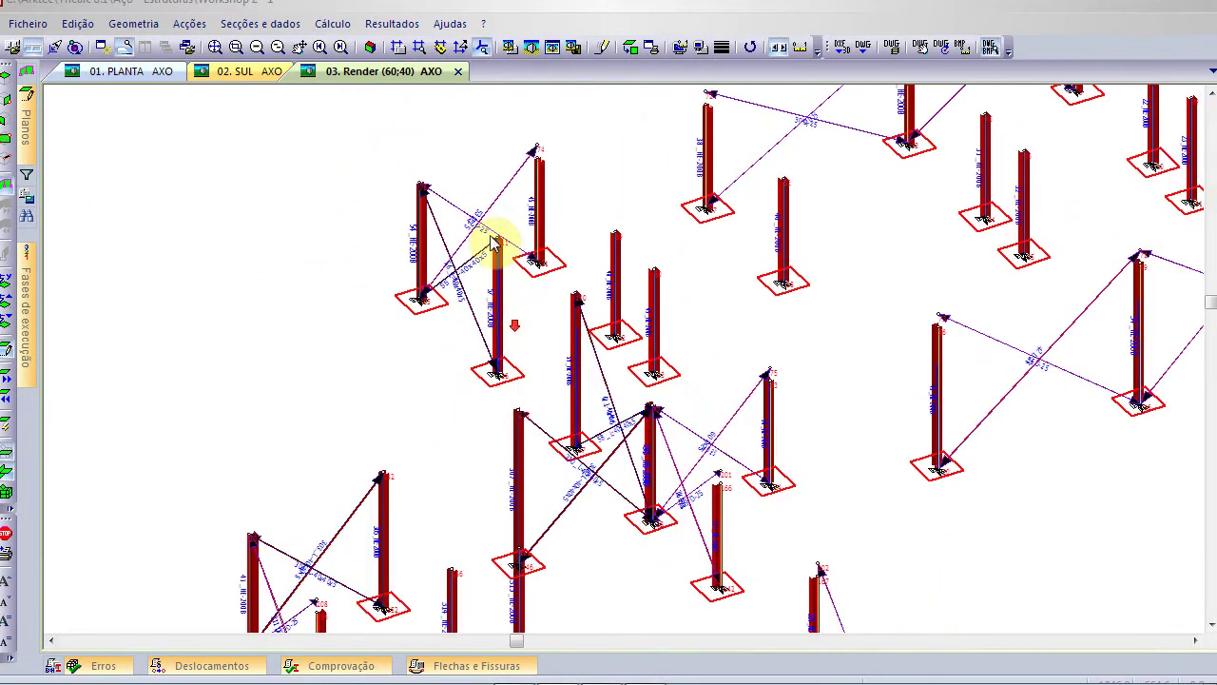
left_click(215, 47)
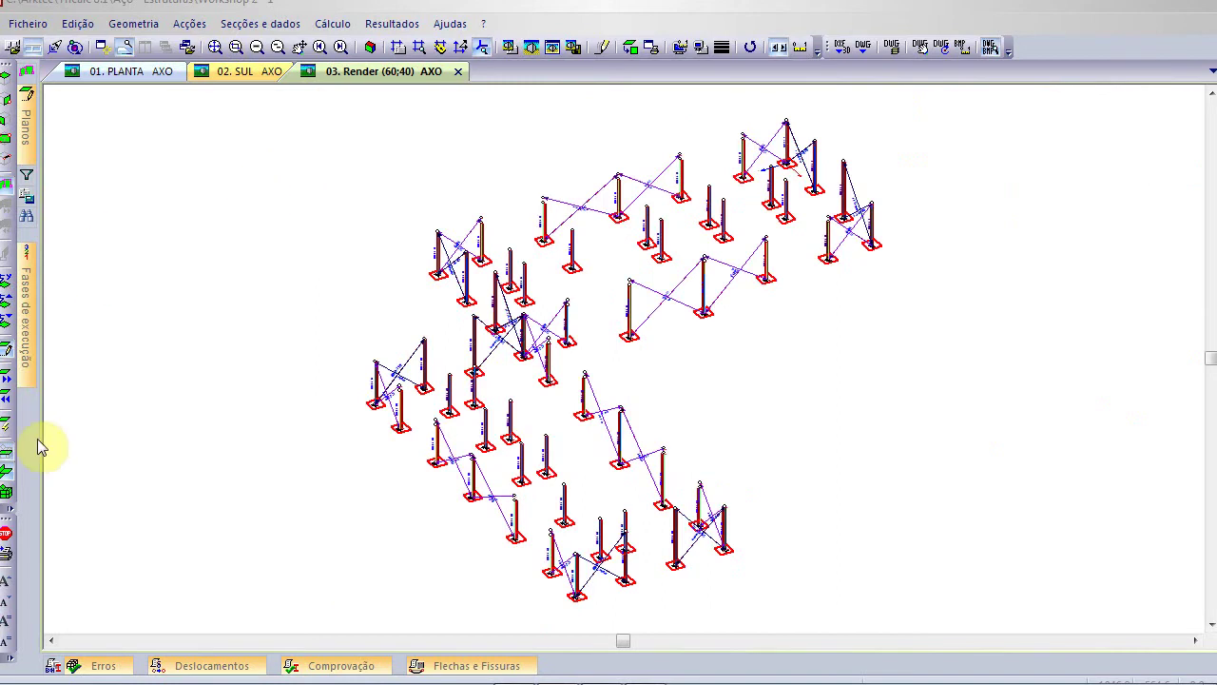
Add plane 400 to the displayed planes and examine the frame trusses up close
left_click(21, 141)
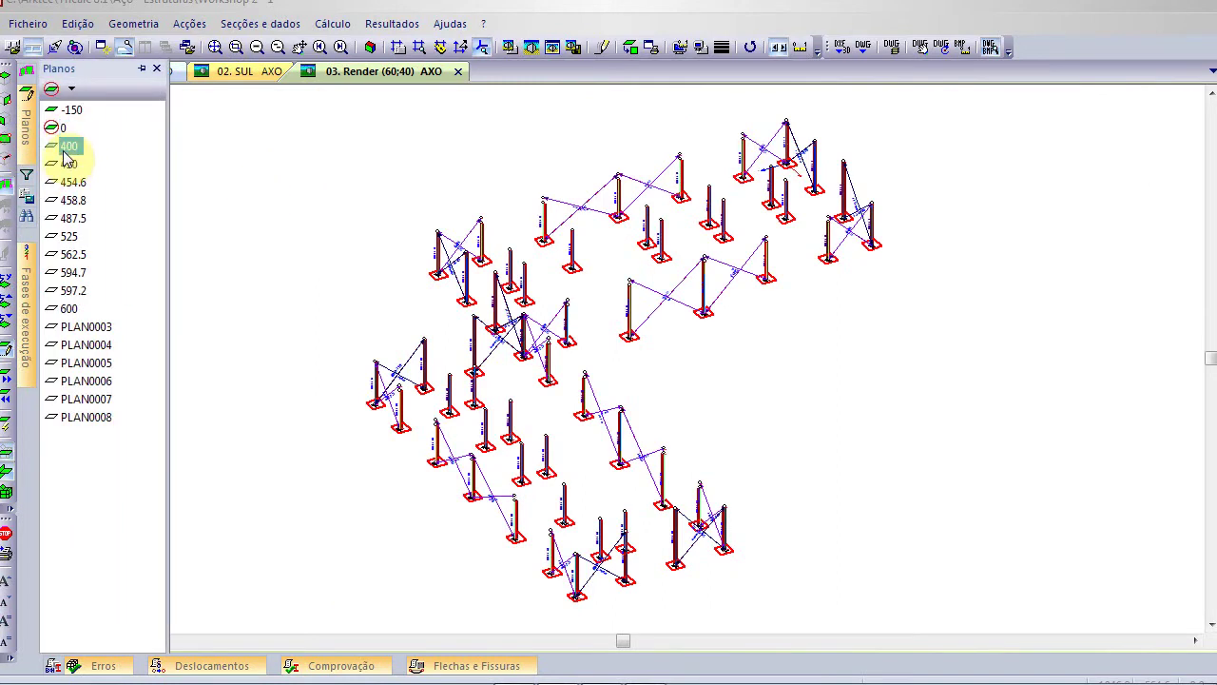
left_click(64, 147)
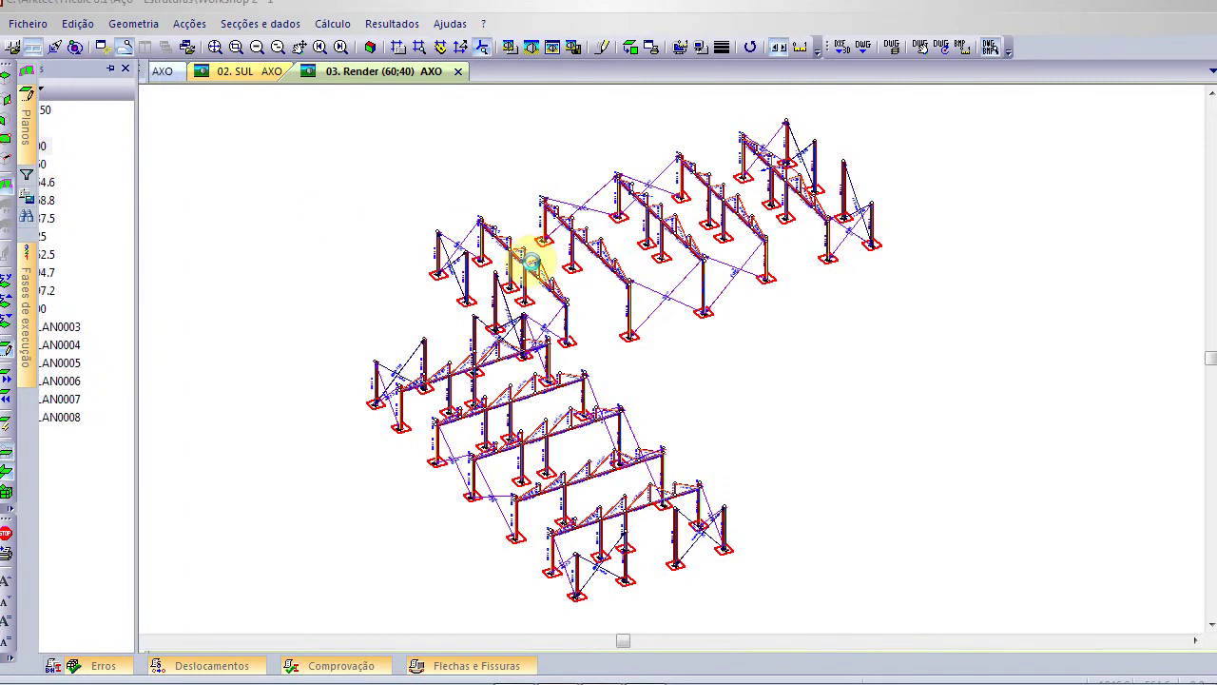
scroll(537, 264, "up", 4)
scroll(537, 265, "up", 3)
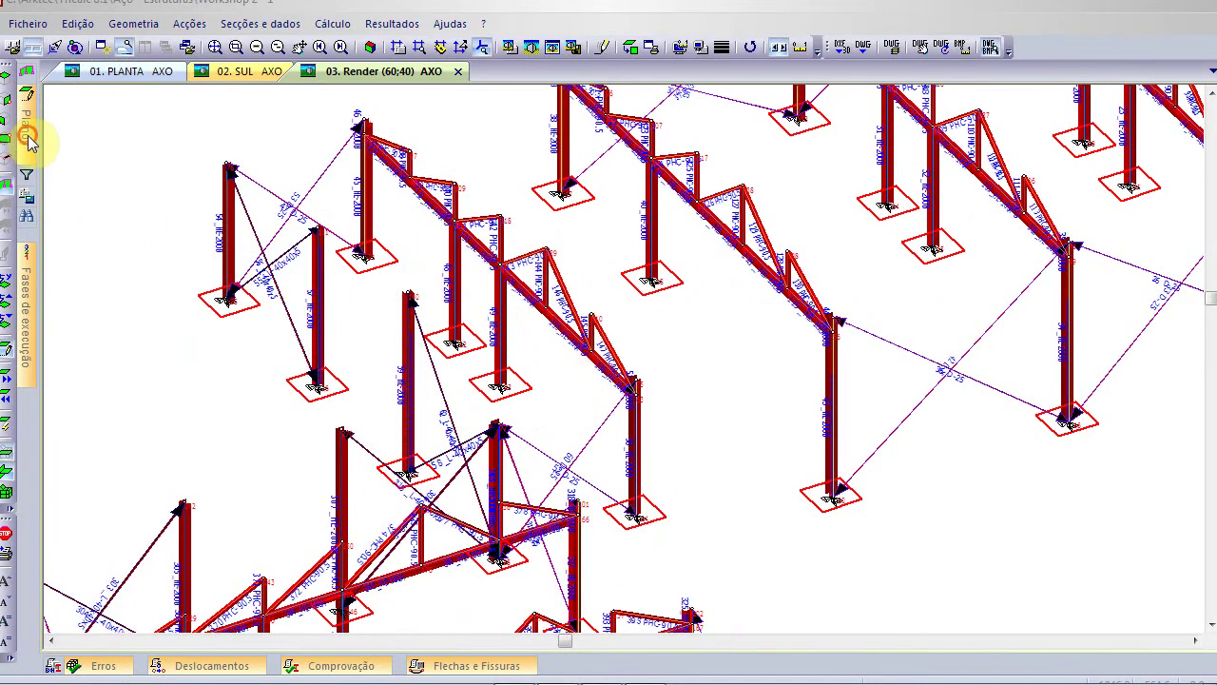
Add roof plane PLAN0003 to the displayed planes and look at the roof it adds to the warehouse
mouse_move(28, 130)
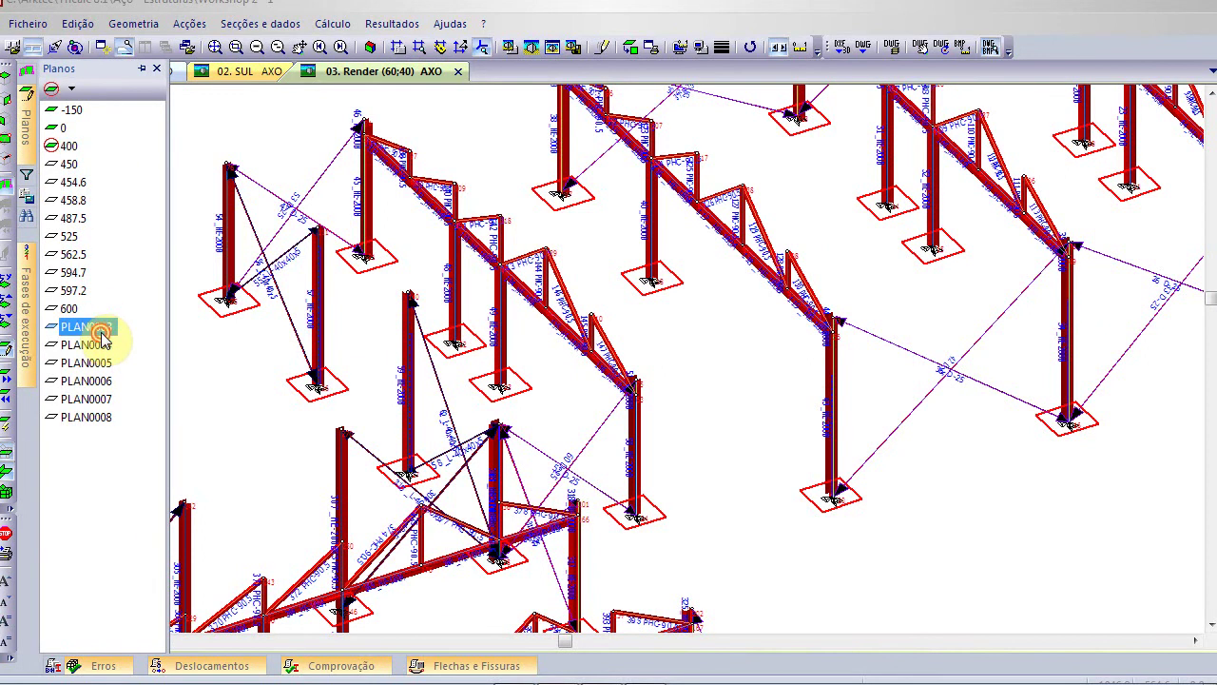
double_click(102, 335)
left_click(526, 321)
scroll(544, 326, "down", 2)
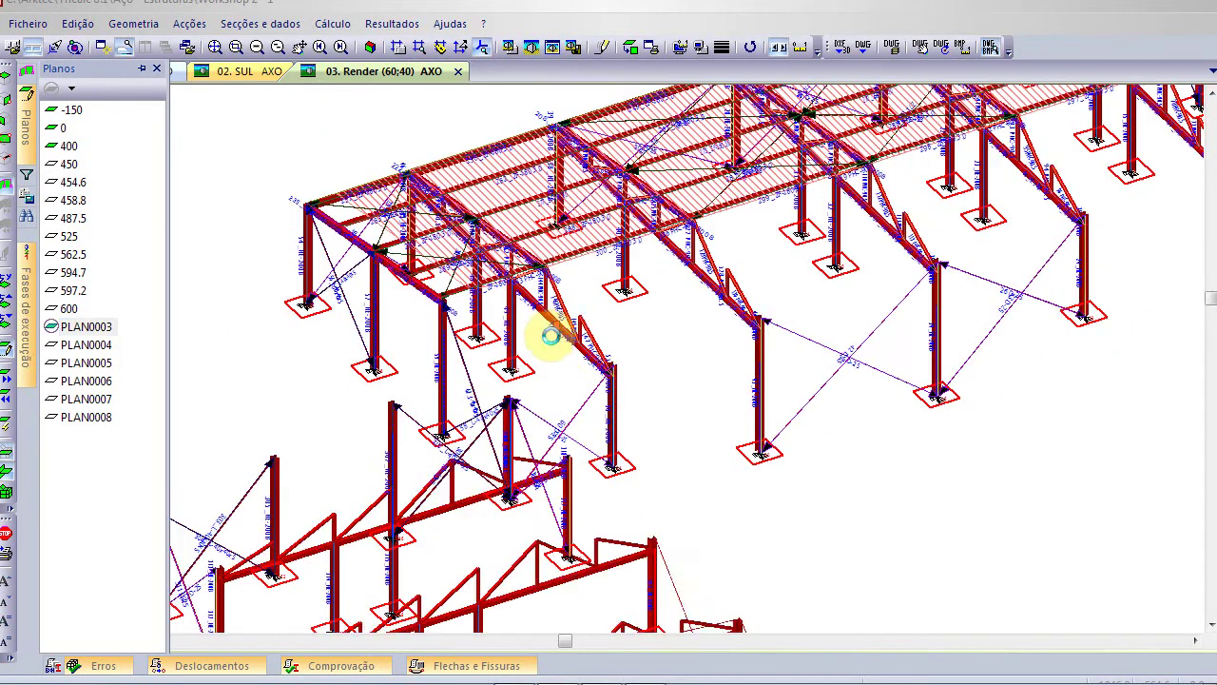
scroll(549, 335, "down", 3)
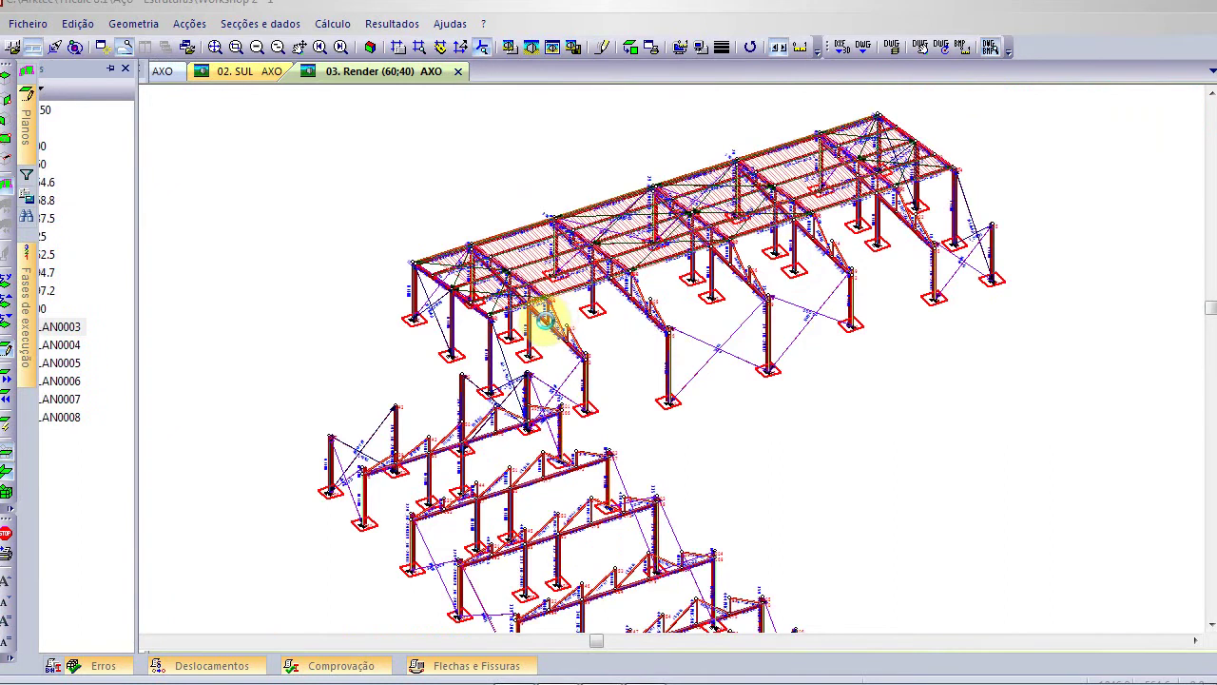
scroll(548, 328, "up", 2)
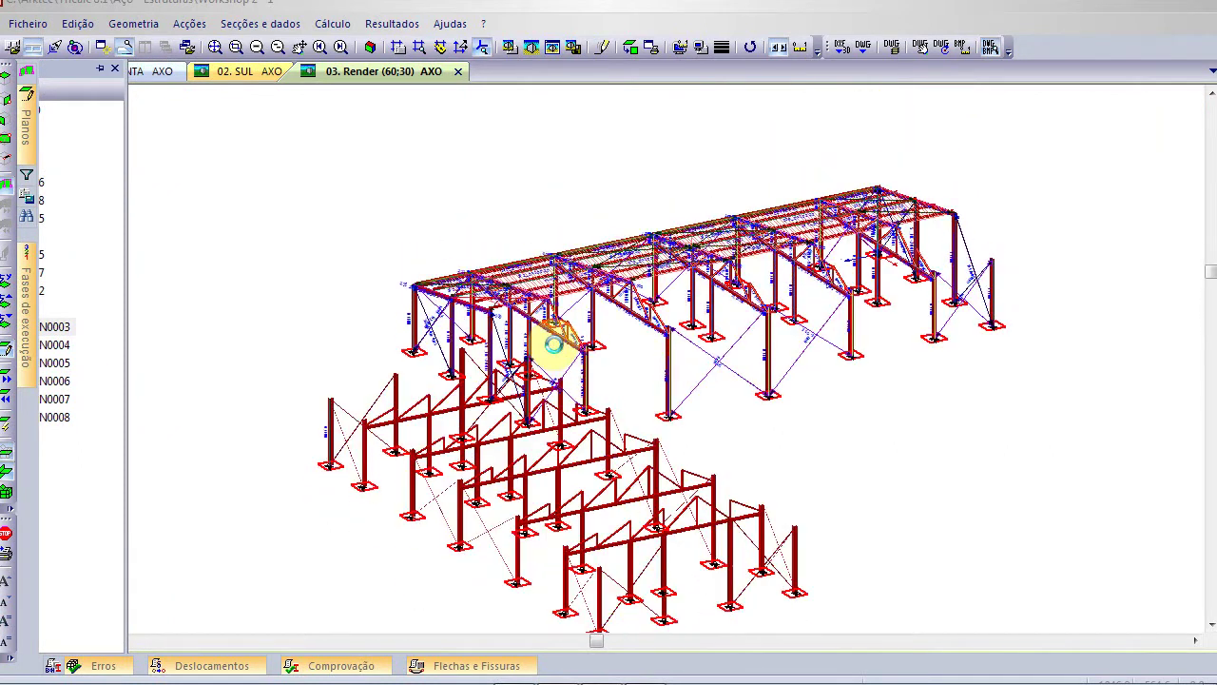
Rotate the rendered model to the (-40;25) view and examine the roof purlins, columns and bracing up close
key("Up")
key("Right")
key("Right")
key("Right")
key("Right")
key("Right")
key("Right")
key("Right")
key("Right")
key("Right")
key("Right")
key("Right")
key("Right")
key("Right")
key("Right")
key("Right")
key("Right")
key("Right")
key("Right")
key("Right")
key("Right")
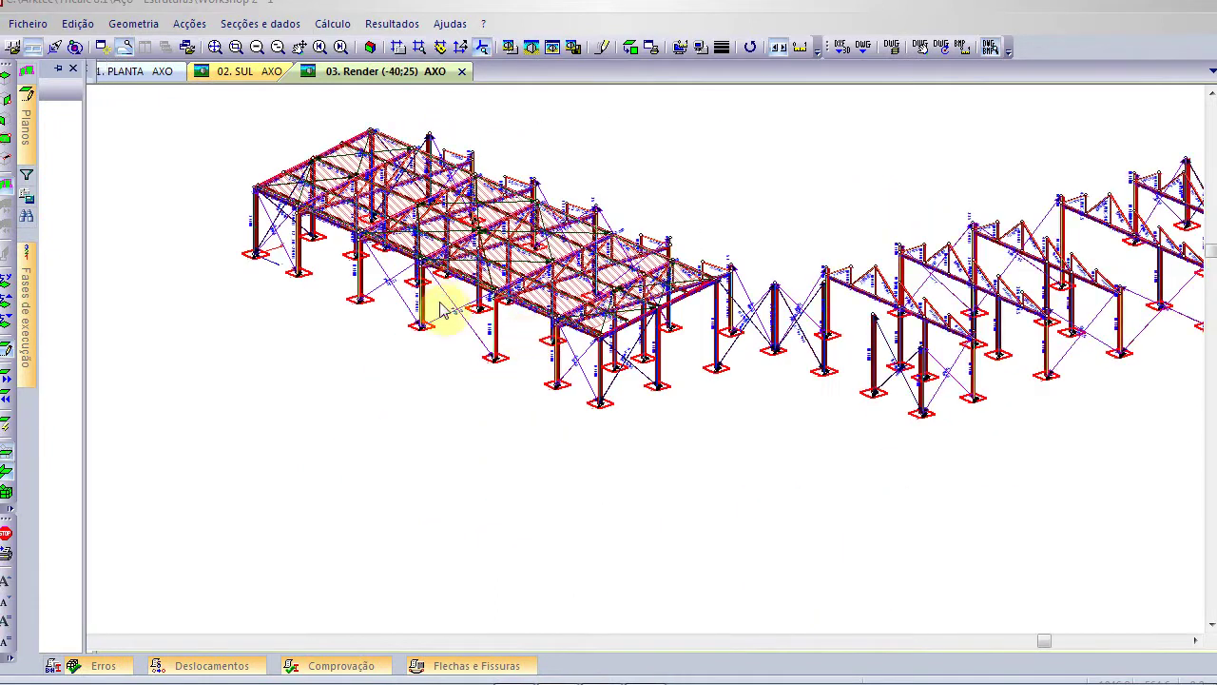
scroll(442, 309, "up", 5)
scroll(443, 293, "up", 5)
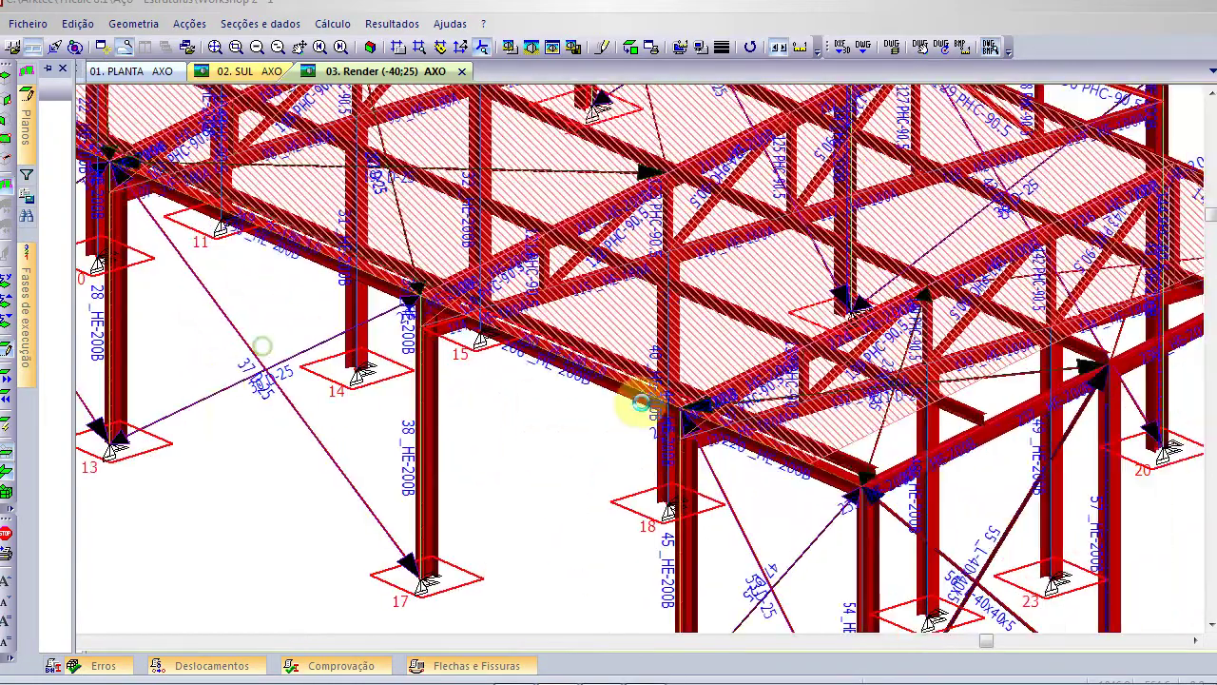
scroll(653, 332, "up", 2)
scroll(591, 335, "down", 3)
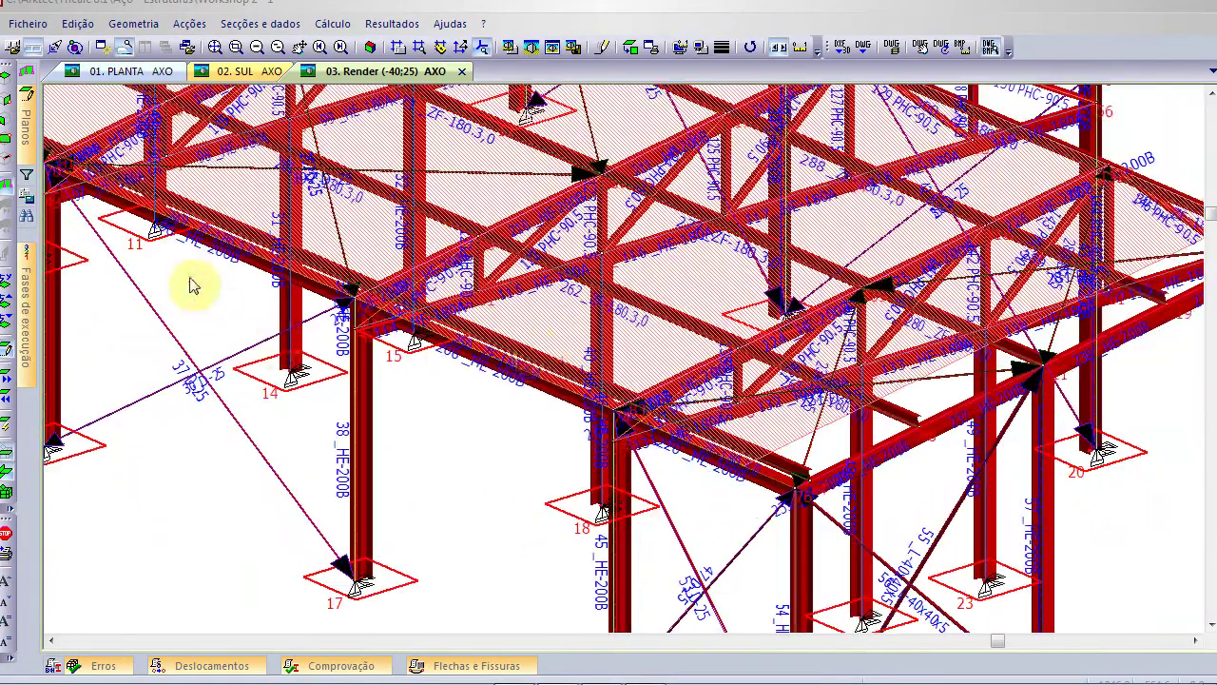
Isolate the vertical XY plane through the top of the column standing on node 17 and fit its frame in the view
left_click(8, 100)
left_click(352, 294)
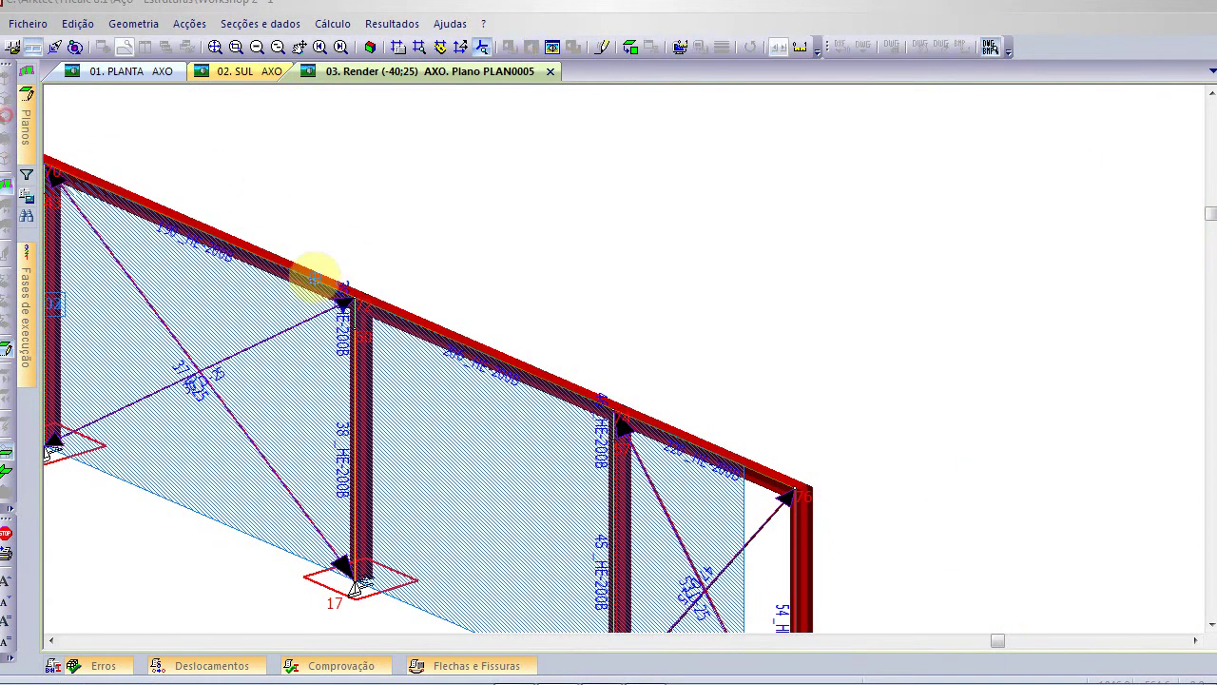
left_click(348, 289)
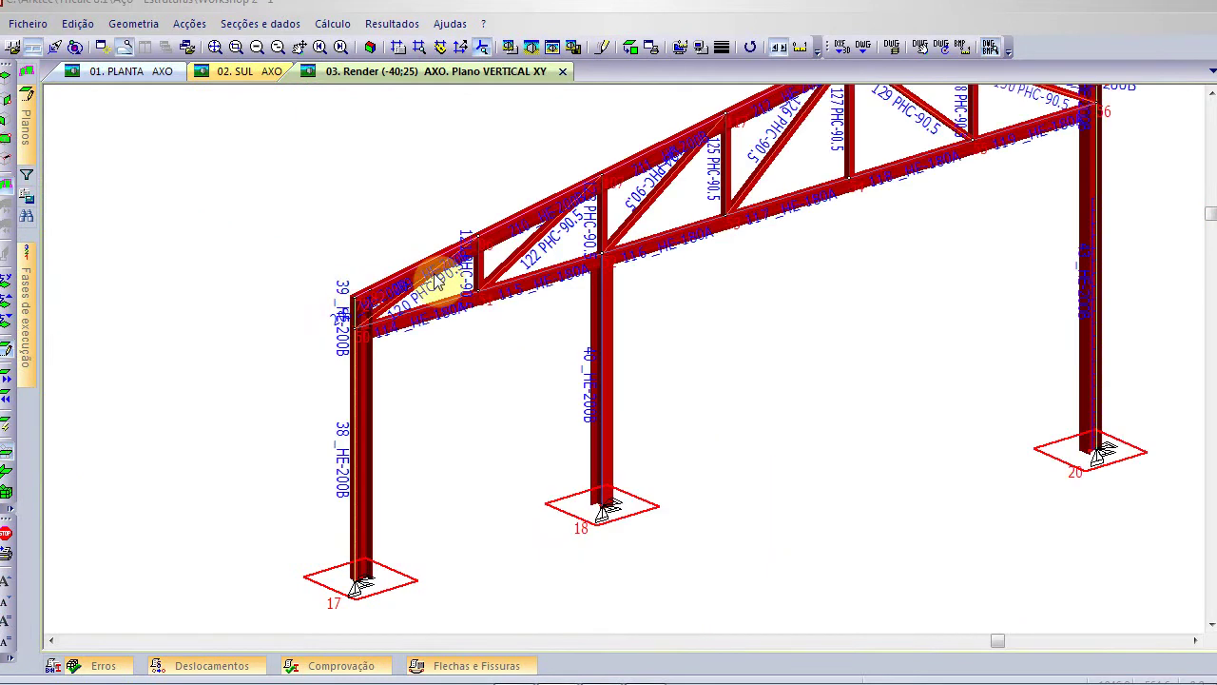
left_click(214, 45)
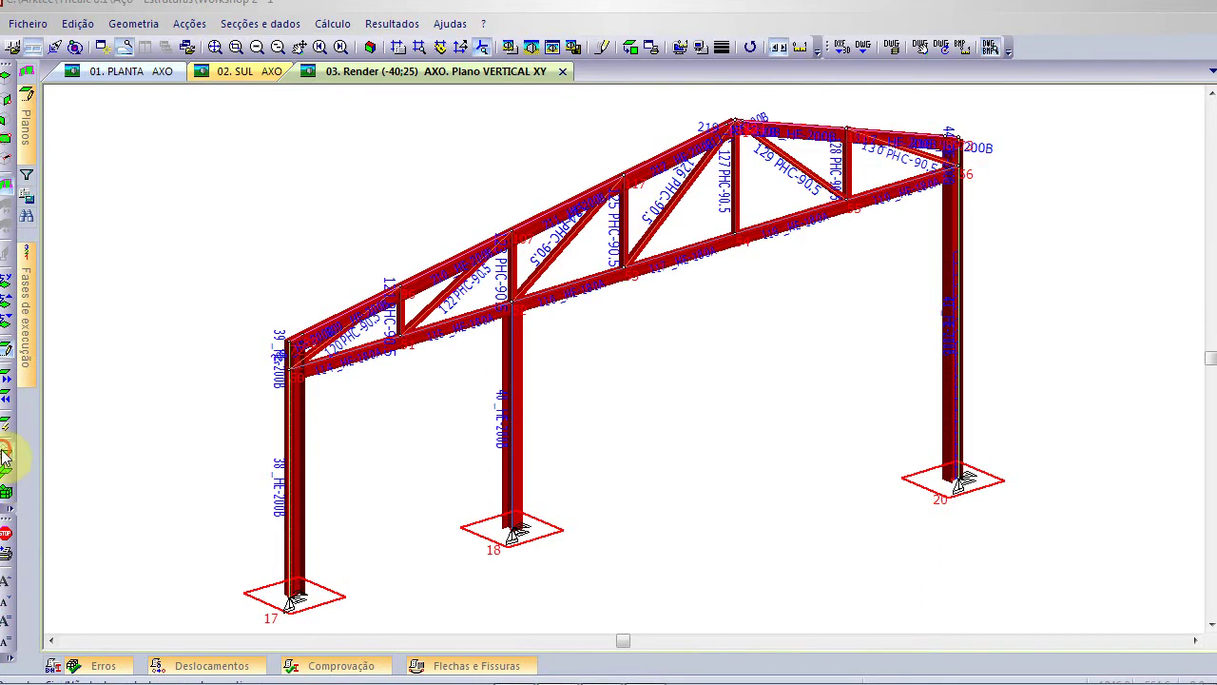
Show the rest of the structure in grey behind the isolated frame and view the frame within both warehouses
left_click(8, 455)
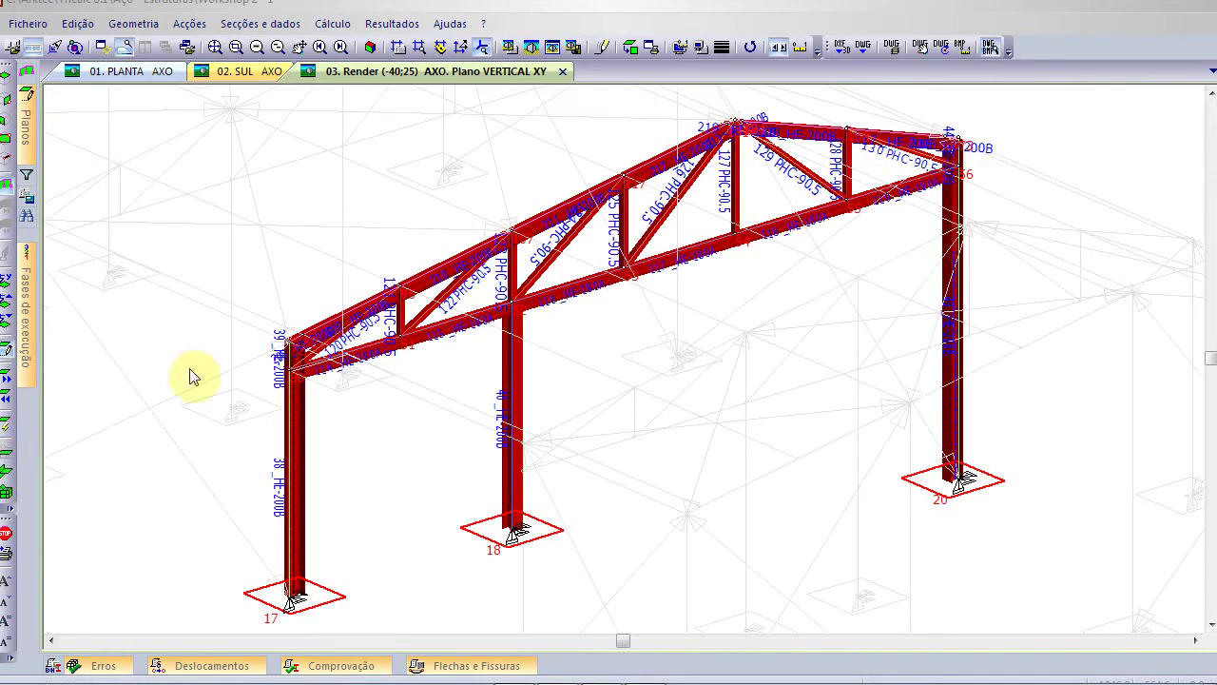
scroll(467, 352, "down", 6)
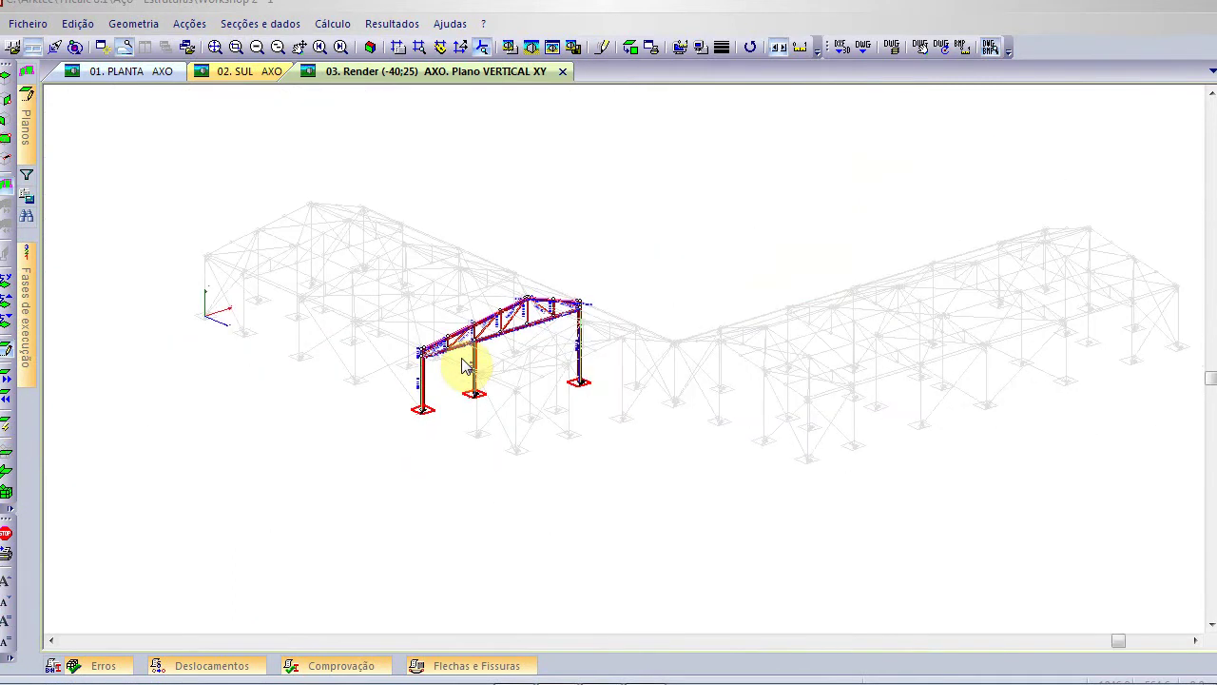
scroll(460, 357, "up", 2)
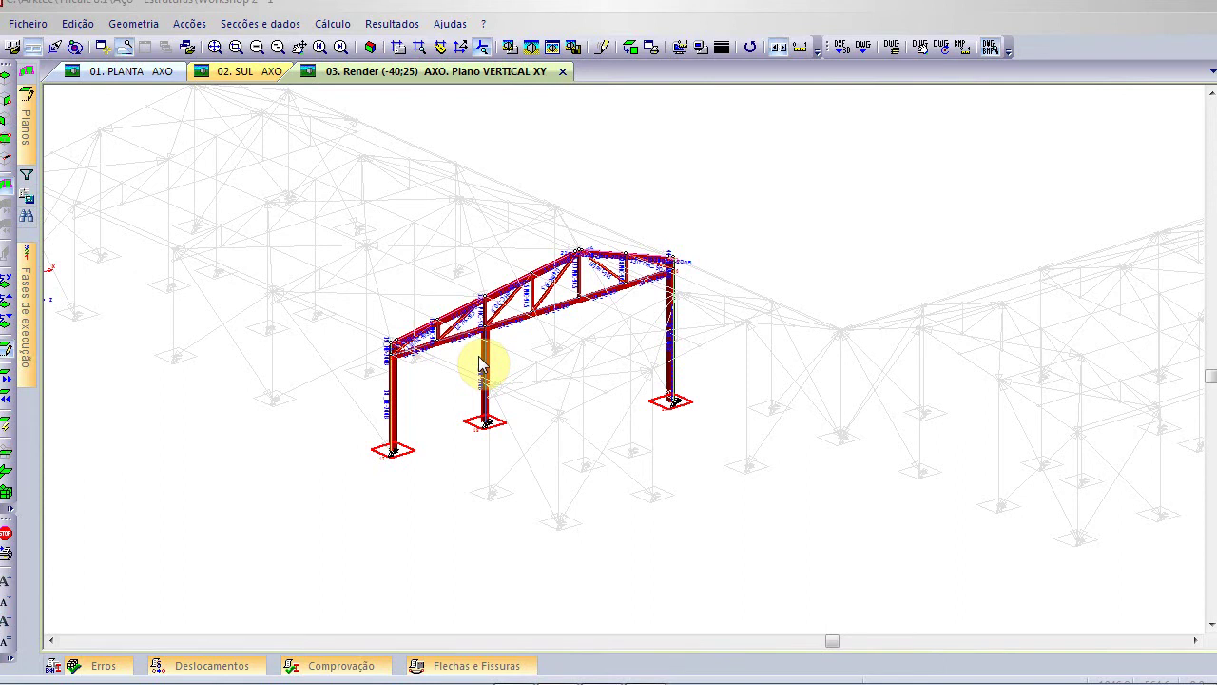
key("alt+Tab")
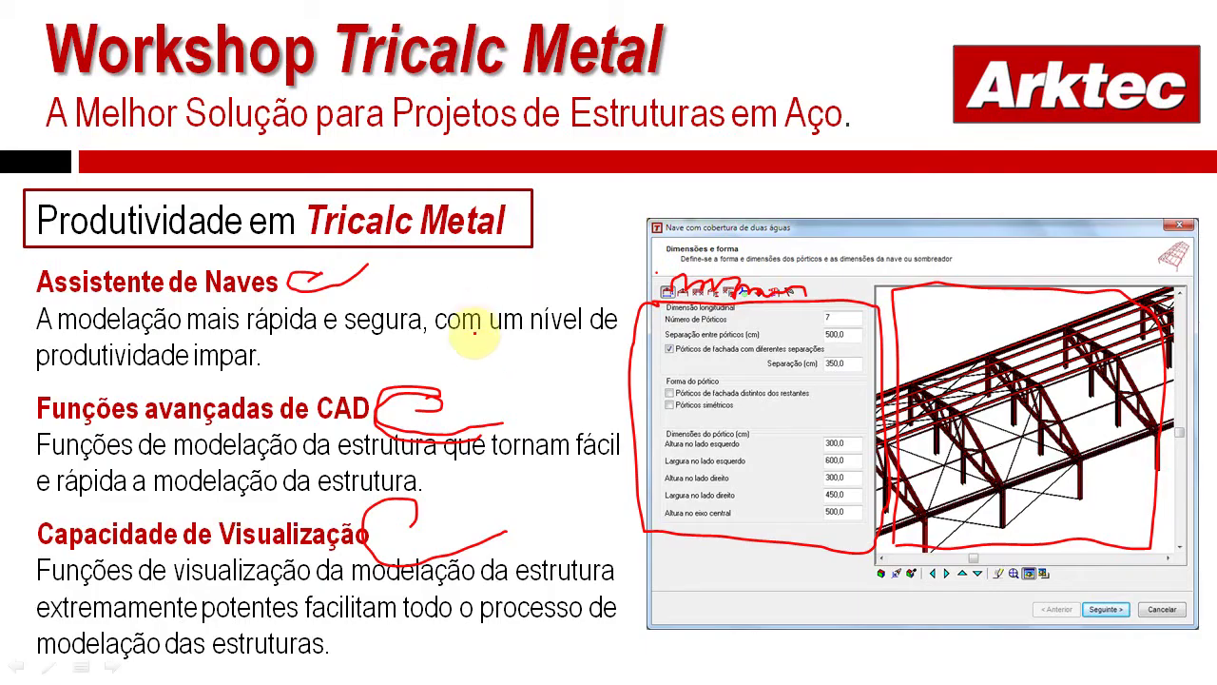
key("Right")
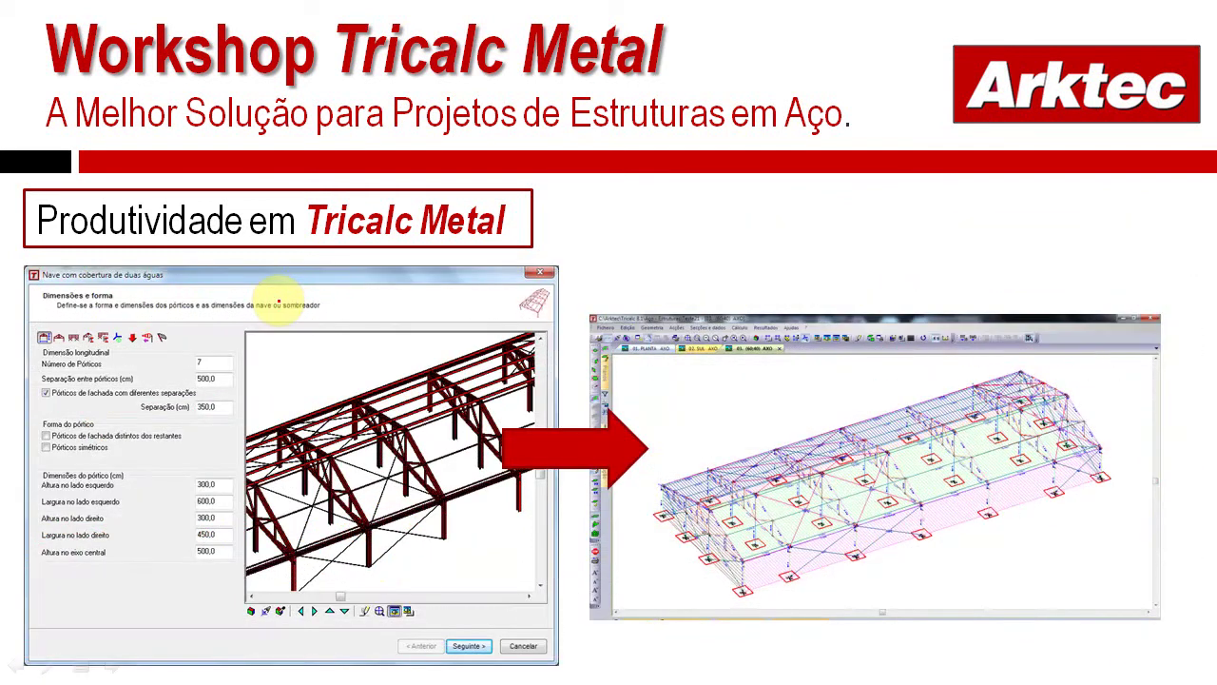
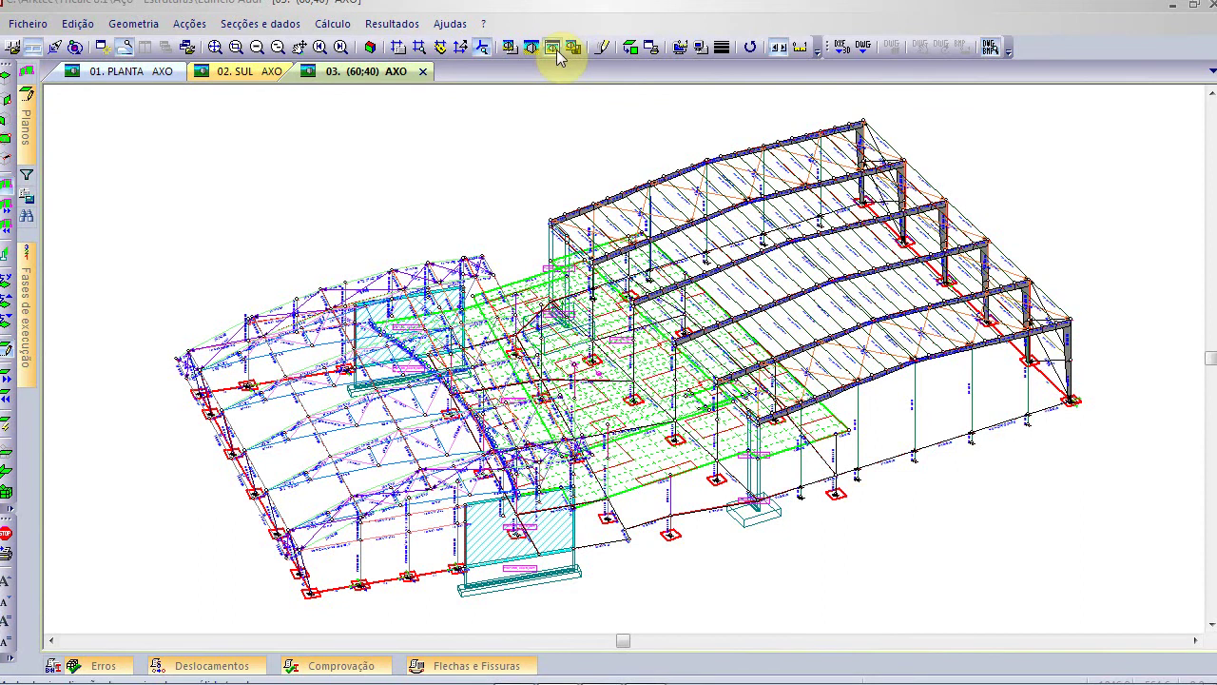
Render the arched-roof building with its slabs and walls and look at the whole structure from a lower angle
left_click(554, 48)
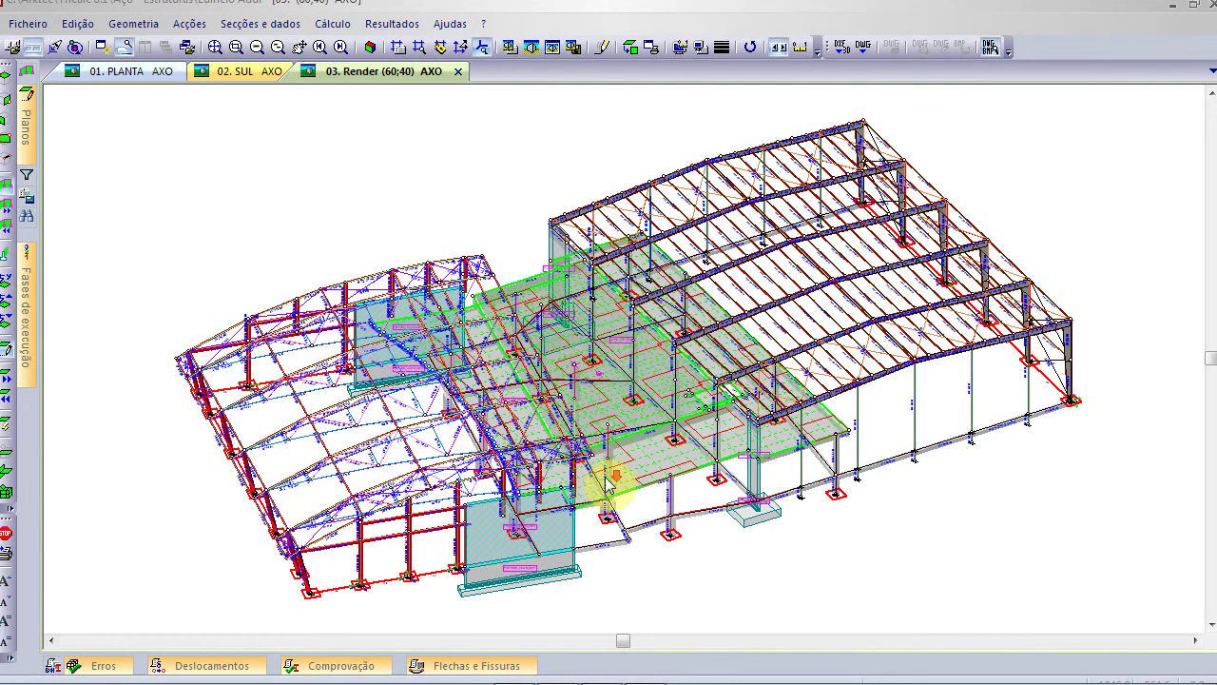
middle_click_drag(618, 447, 666, 443)
scroll(837, 430, "up", 2)
middle_click_drag(837, 430, 761, 328)
scroll(755, 318, "down", 2)
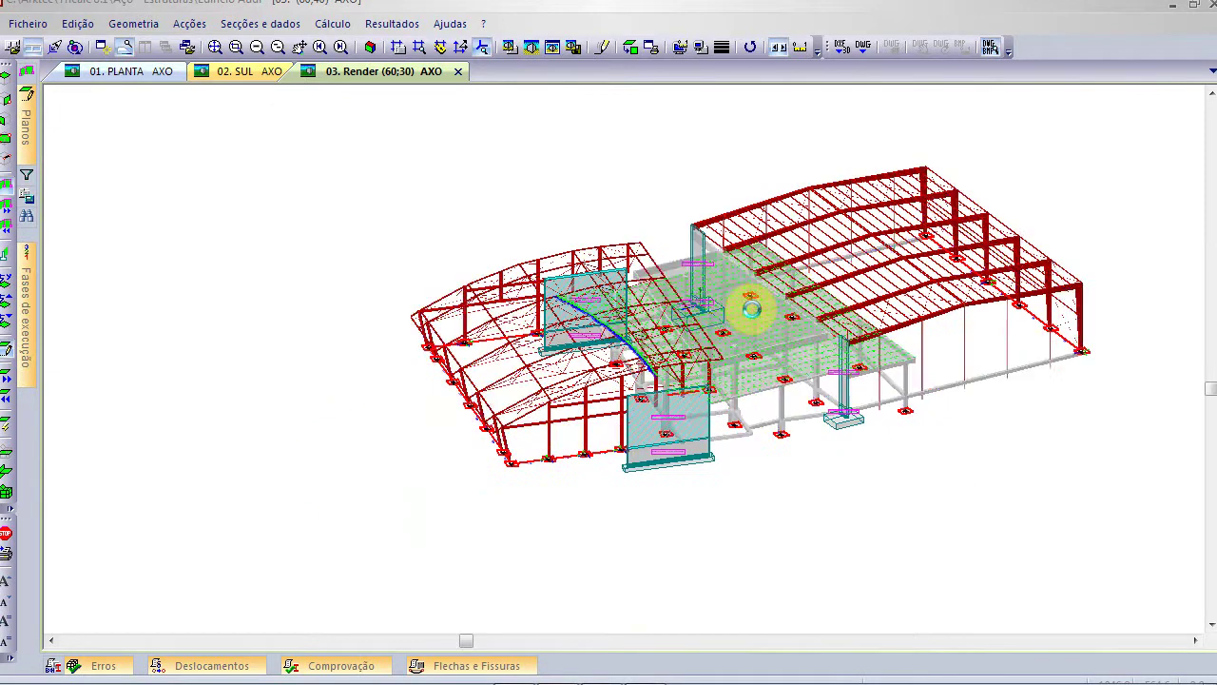
Examine the rendered wing with the curved roof trusses up close from several tilt angles, returning to the (60;40) view
scroll(583, 350, "up", 3)
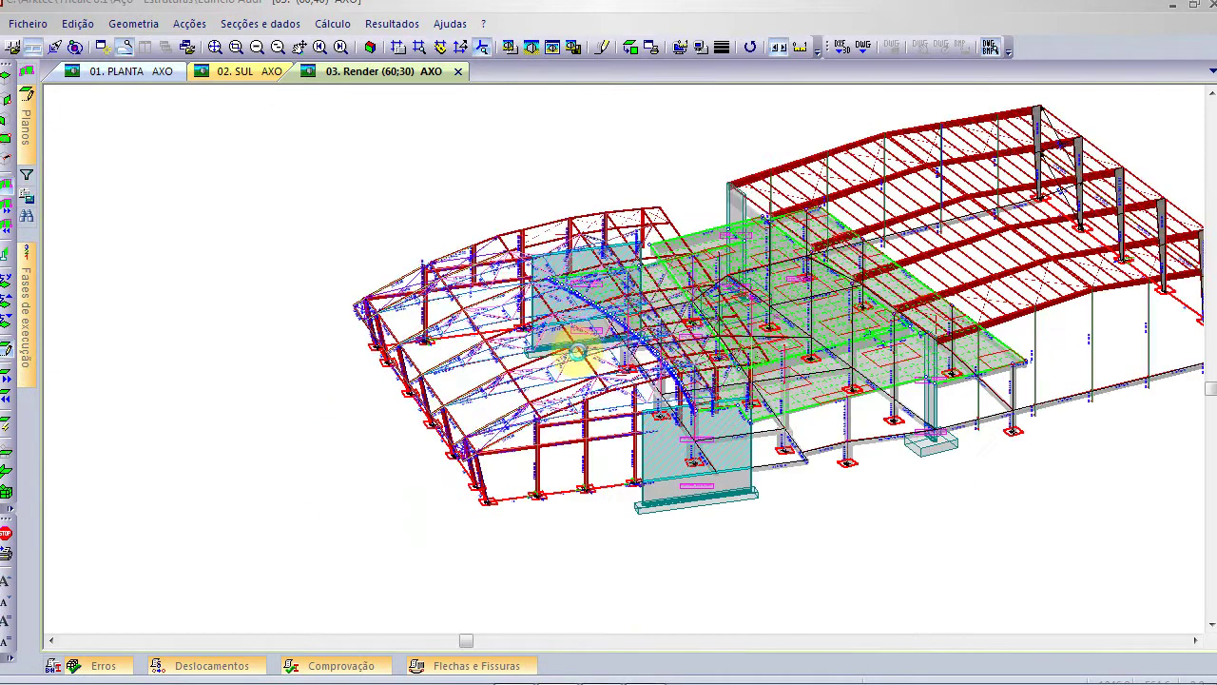
scroll(567, 353, "up", 2)
scroll(542, 373, "up", 2)
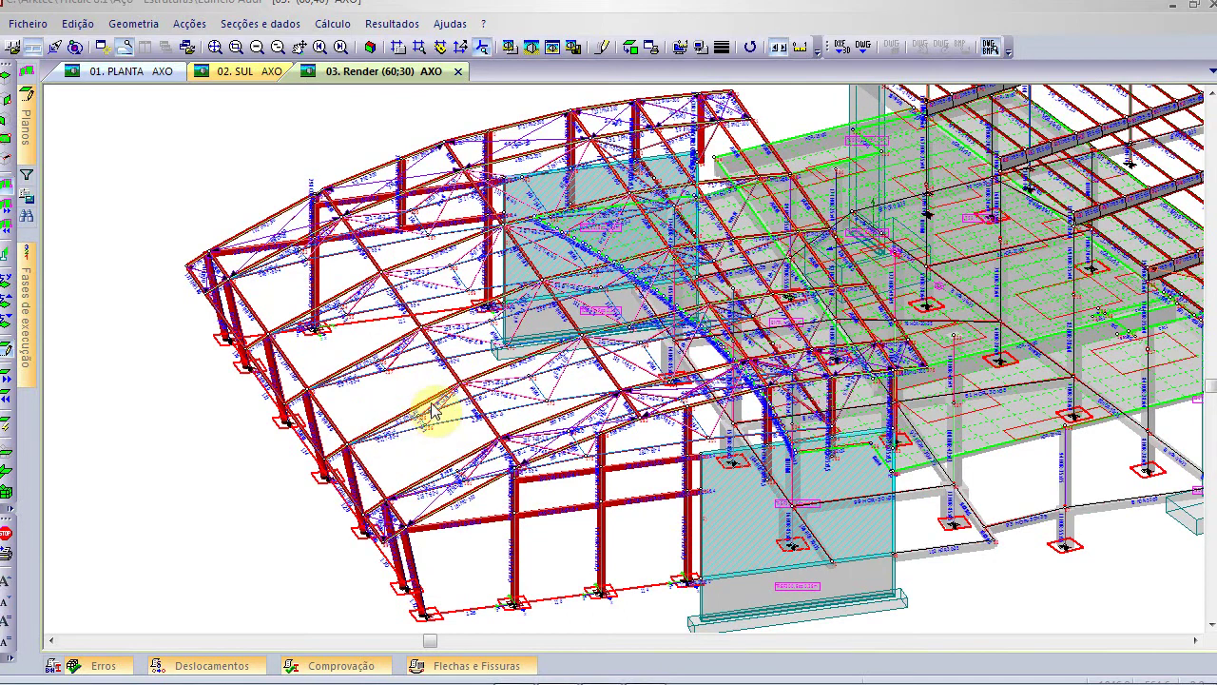
key("Down")
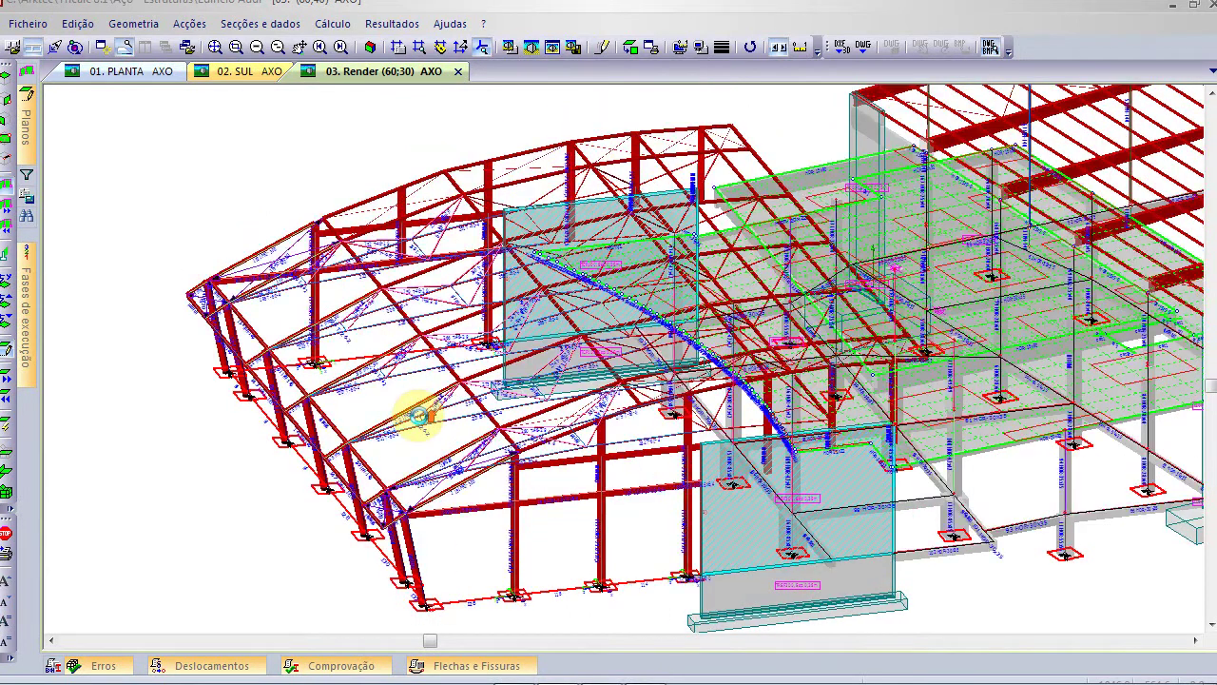
key("Up")
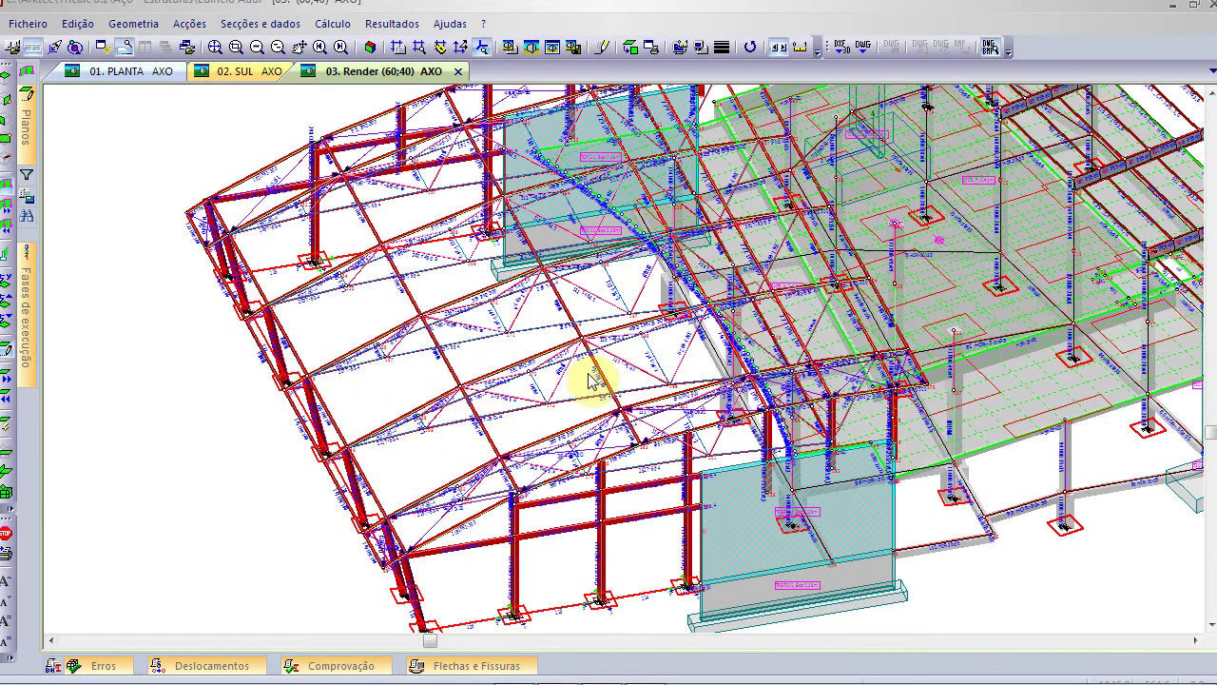
Open the Escada 01 structure from the structure gallery
scroll(563, 513, "down", 3)
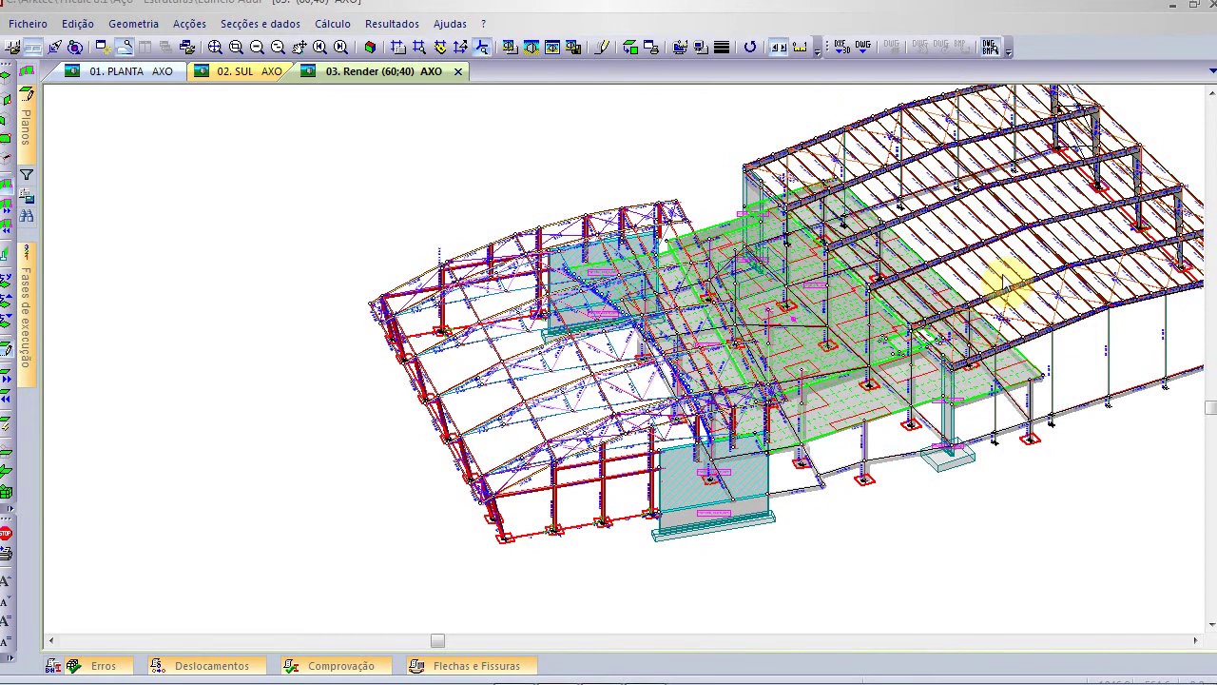
mouse_move(650, 307)
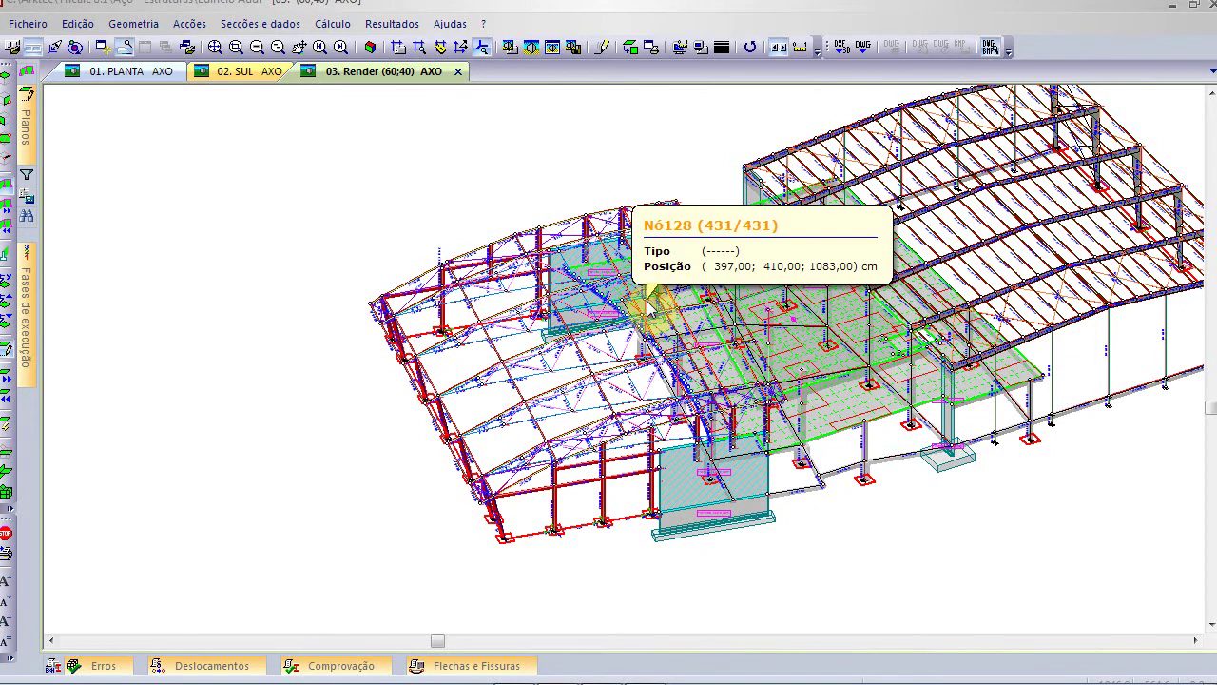
left_click(33, 23)
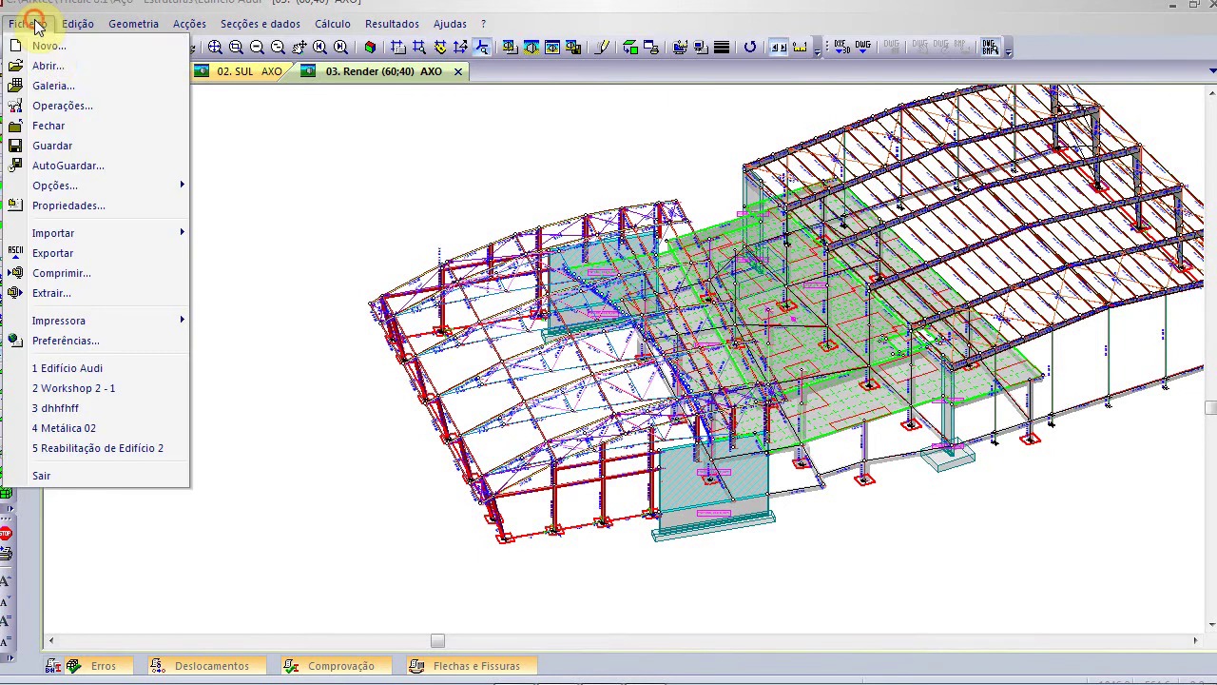
left_click(62, 84)
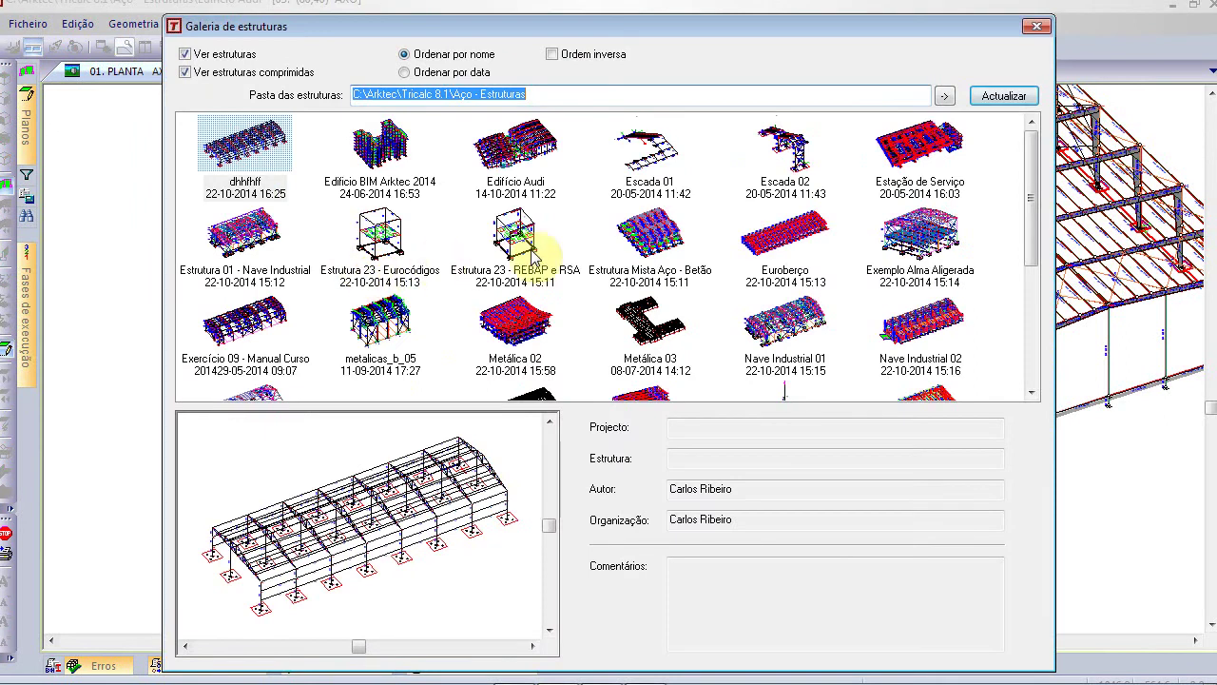
left_click(630, 152)
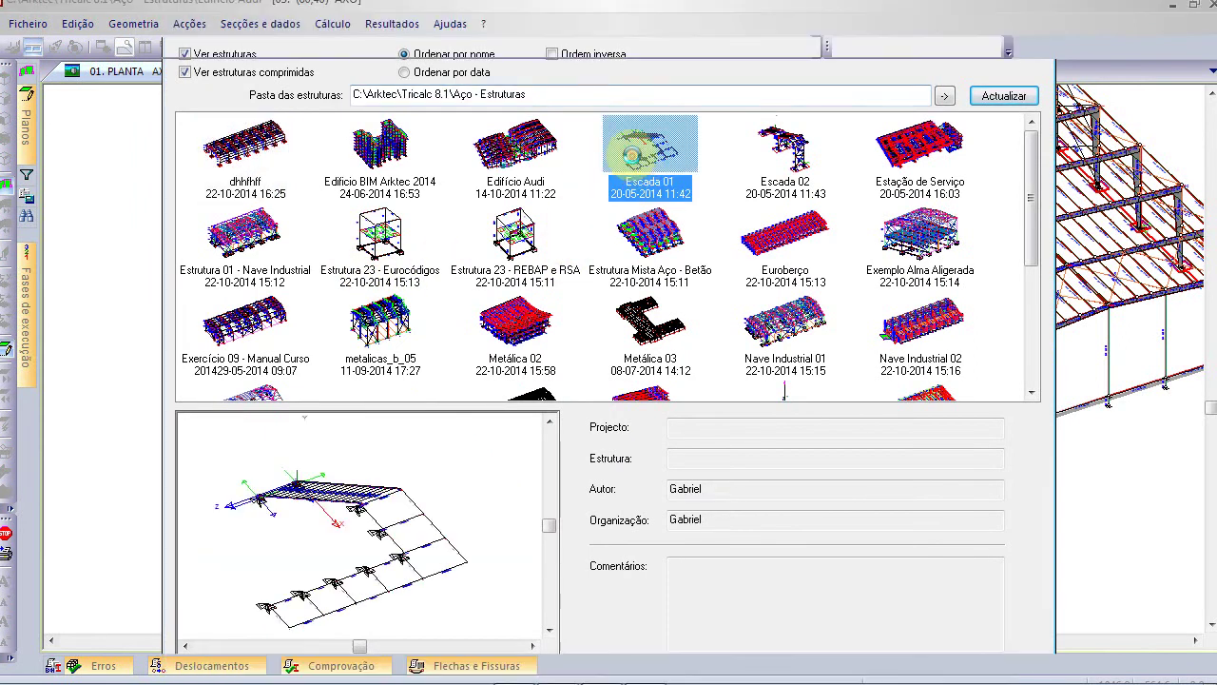
double_click(632, 152)
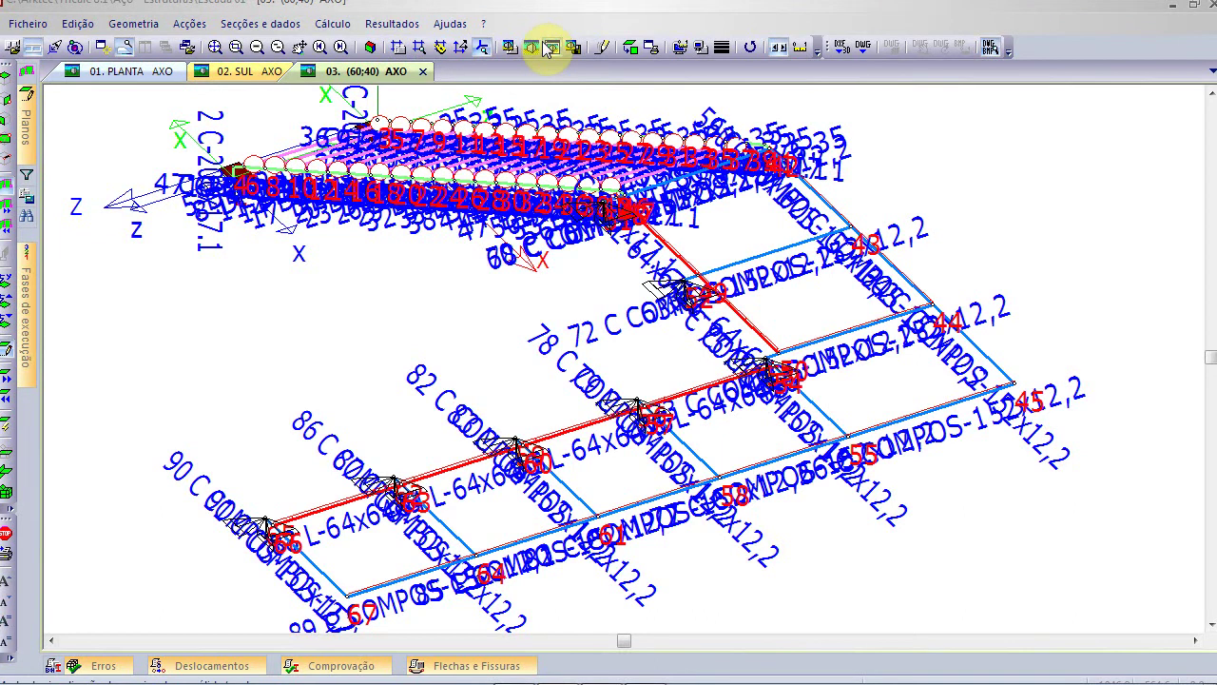
Reduce the label text size of the staircase model, render it and view the whole staircase
left_click(6, 599)
left_click(7, 597)
left_click(5, 594)
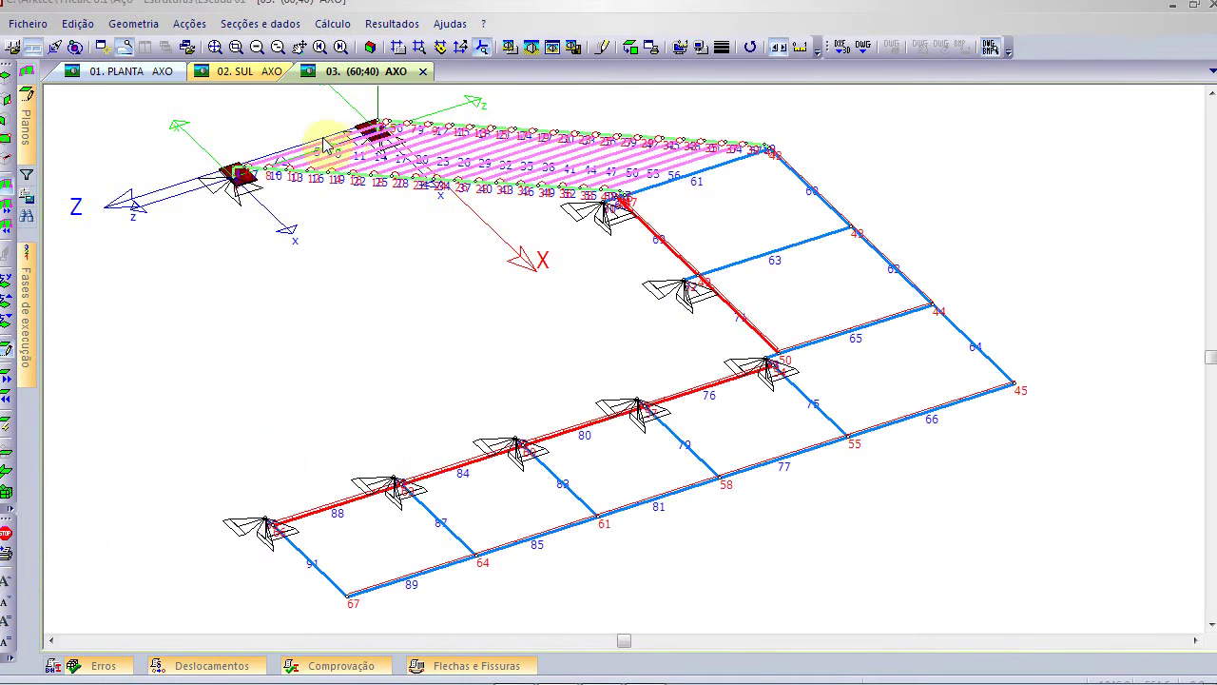
left_click(551, 49)
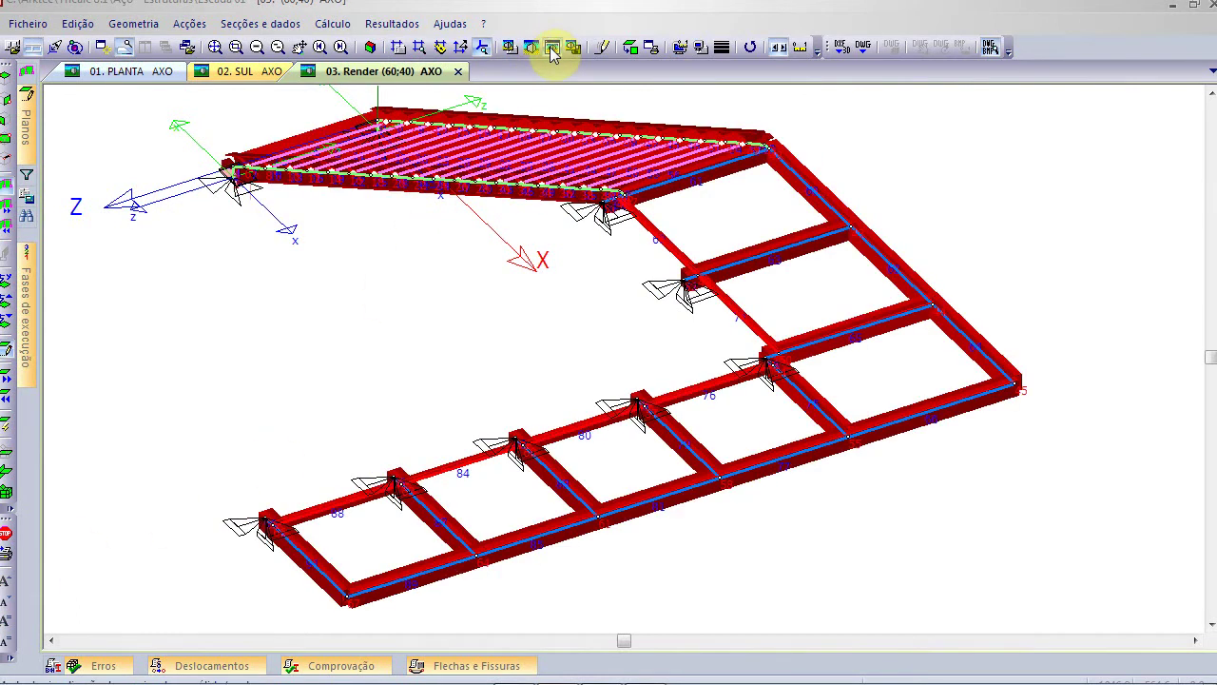
scroll(502, 308, "down", 2)
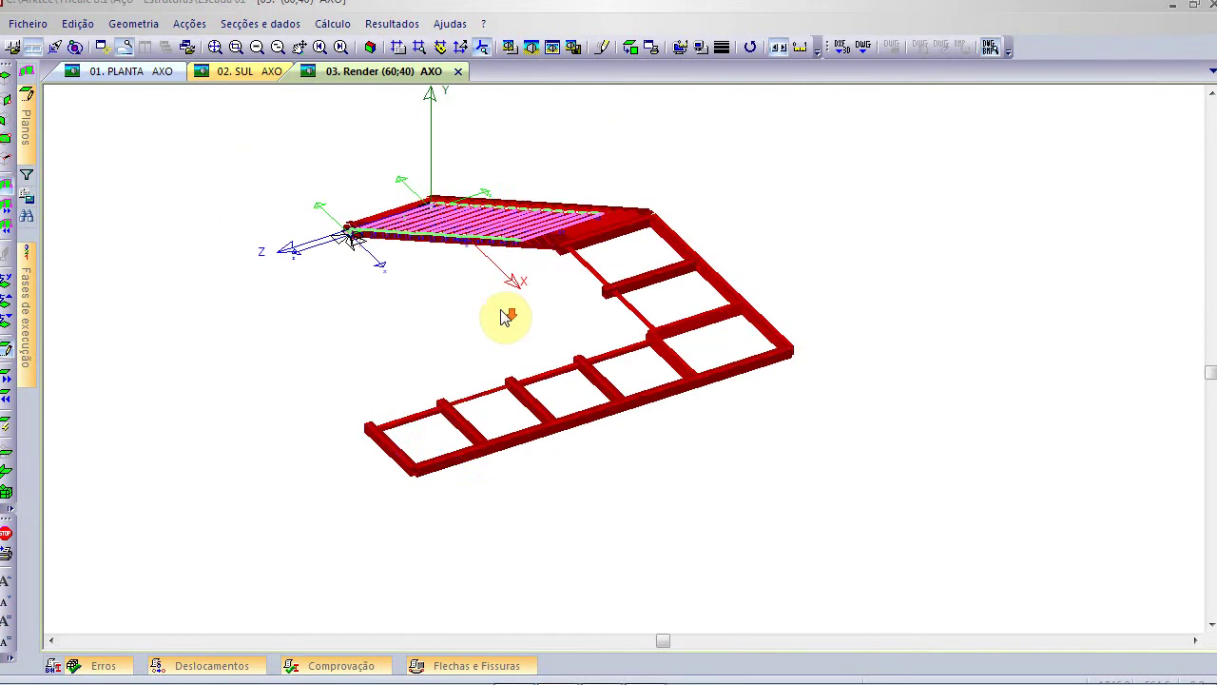
scroll(502, 260, "up", 2)
scroll(445, 511, "down", 2)
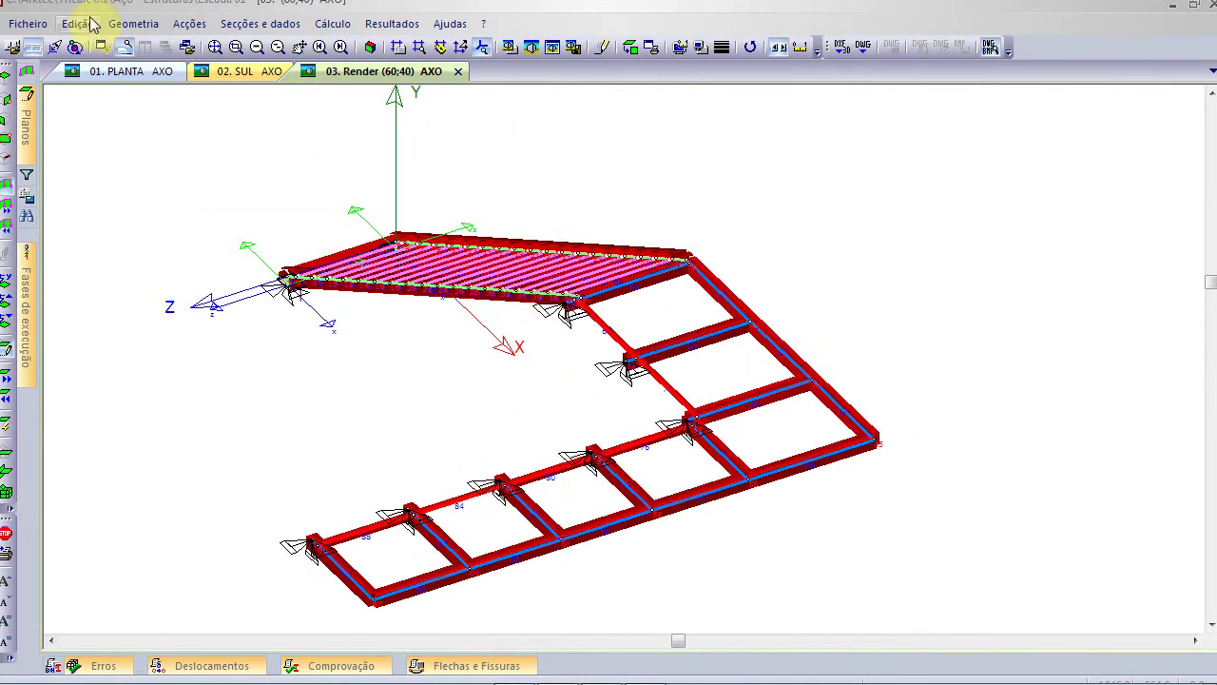
Preview Estrutura 01 - Nave Industrial in the structure gallery, but open Estação de Serviço instead
left_click(27, 23)
left_click(52, 85)
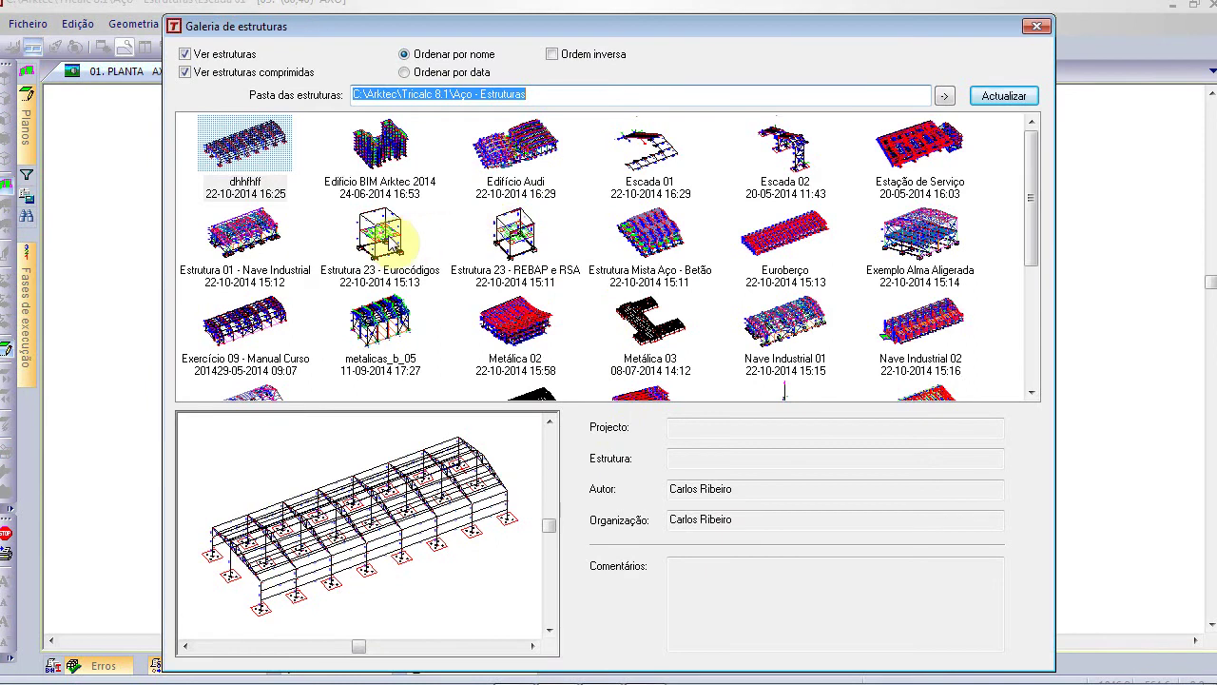
left_click(238, 239)
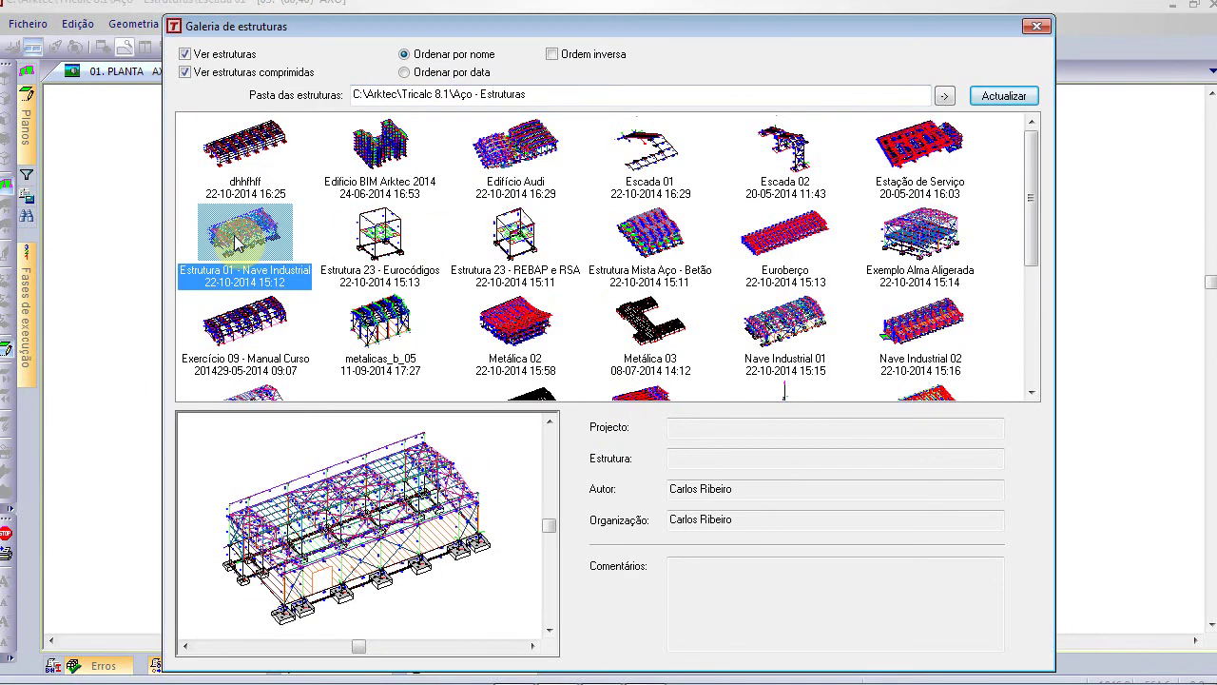
left_click(923, 157)
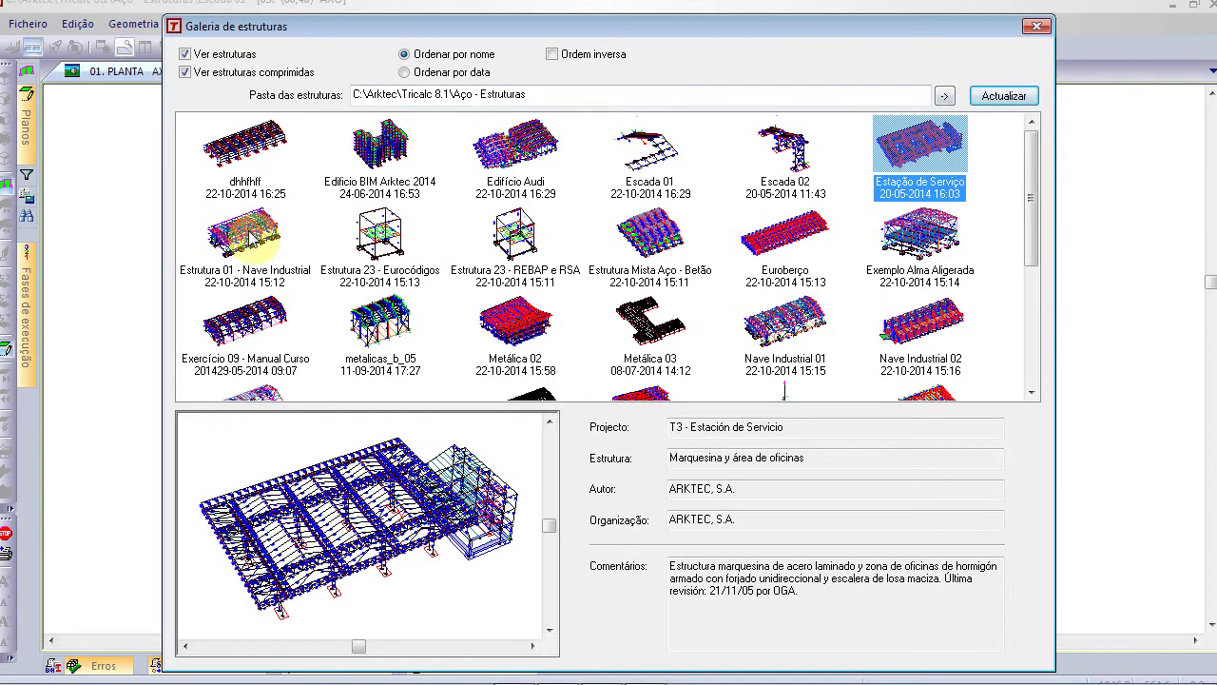
double_click(942, 149)
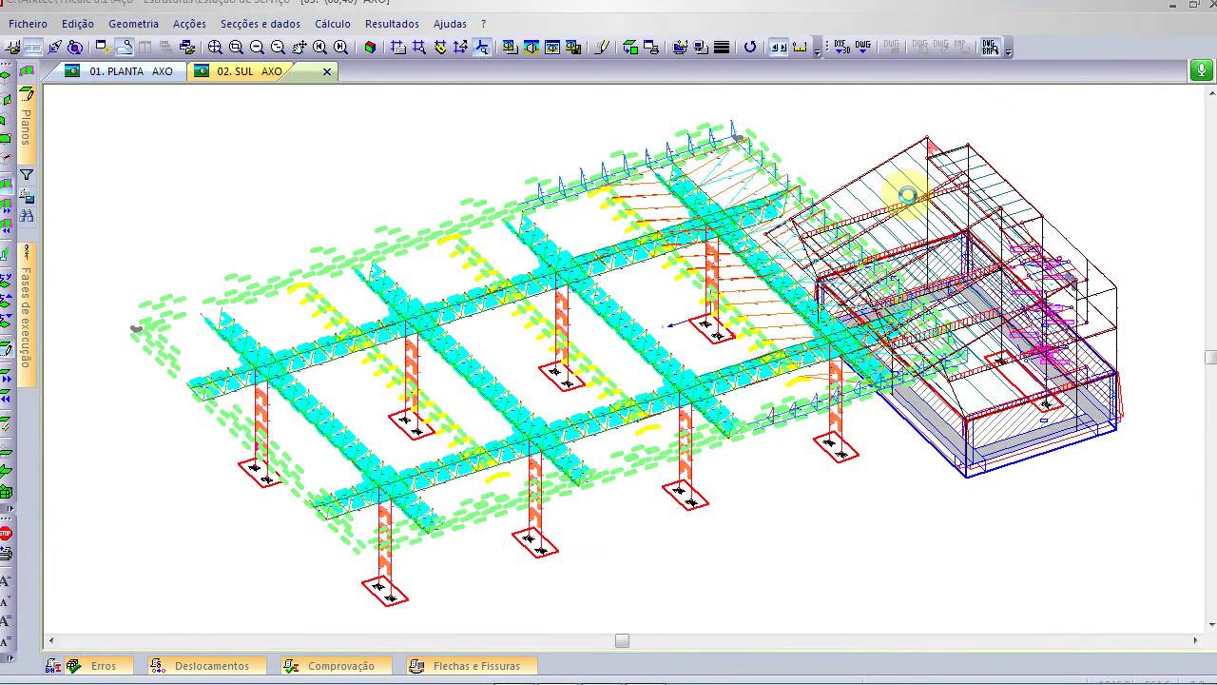
Render the service station without the wireframe model and view it from the lower (60;25) angle
left_click(555, 52)
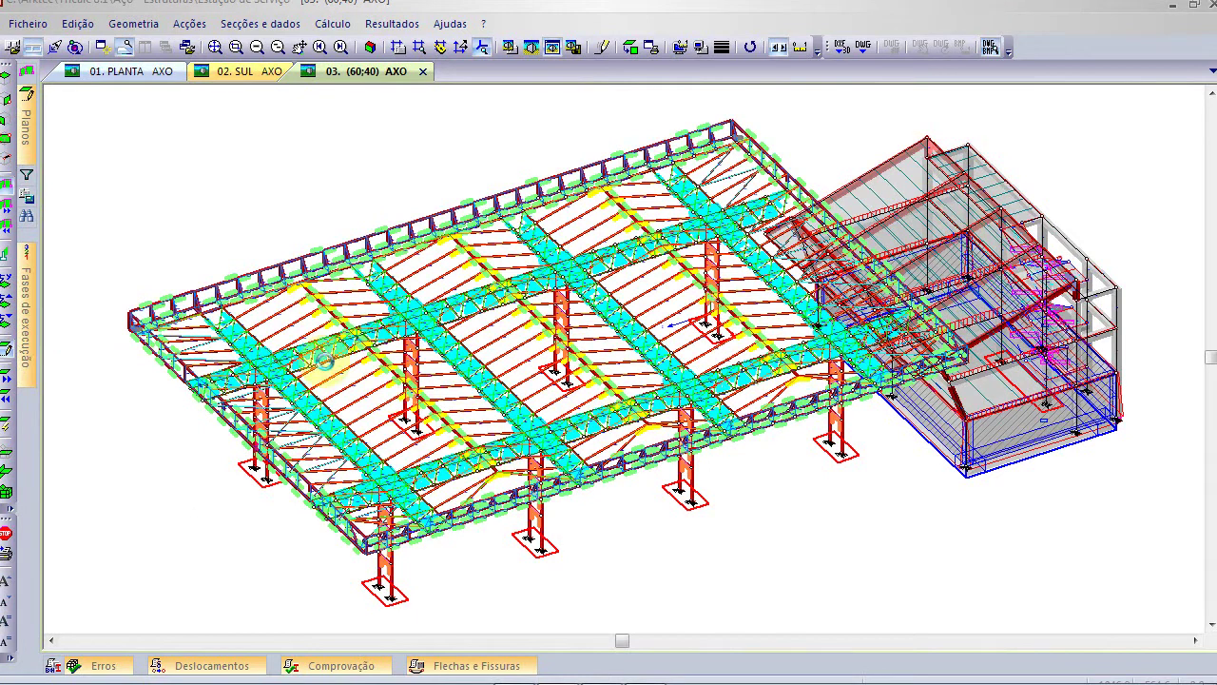
left_click(509, 47)
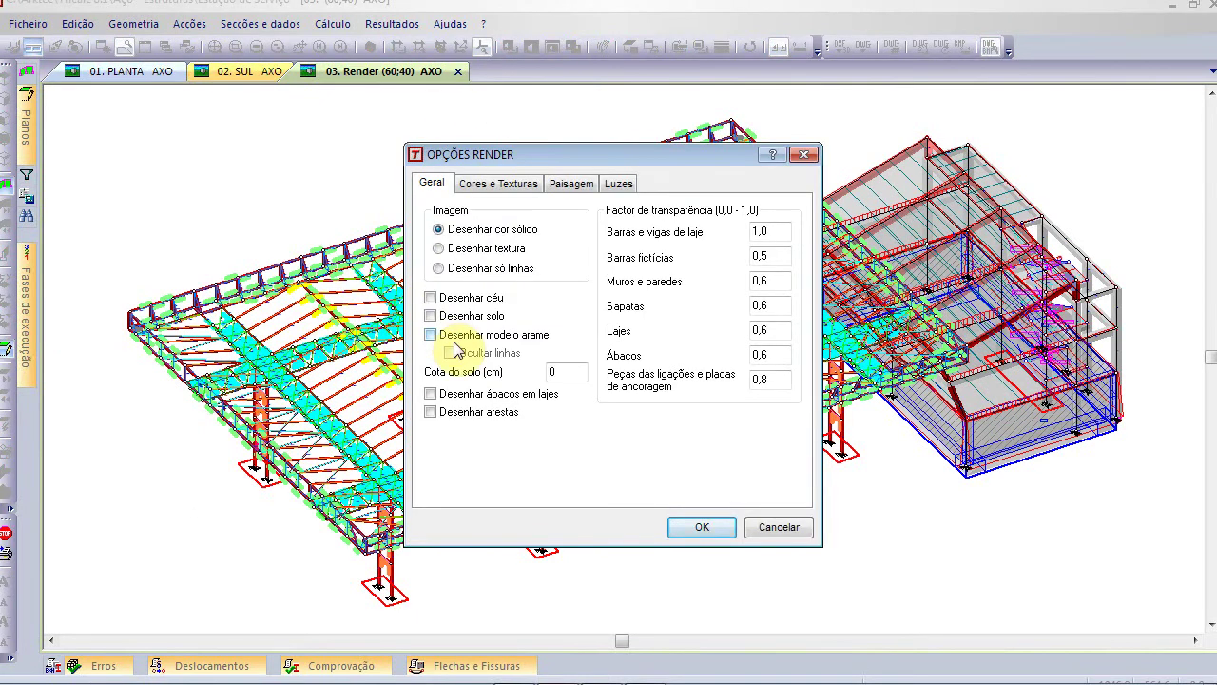
left_click(700, 525)
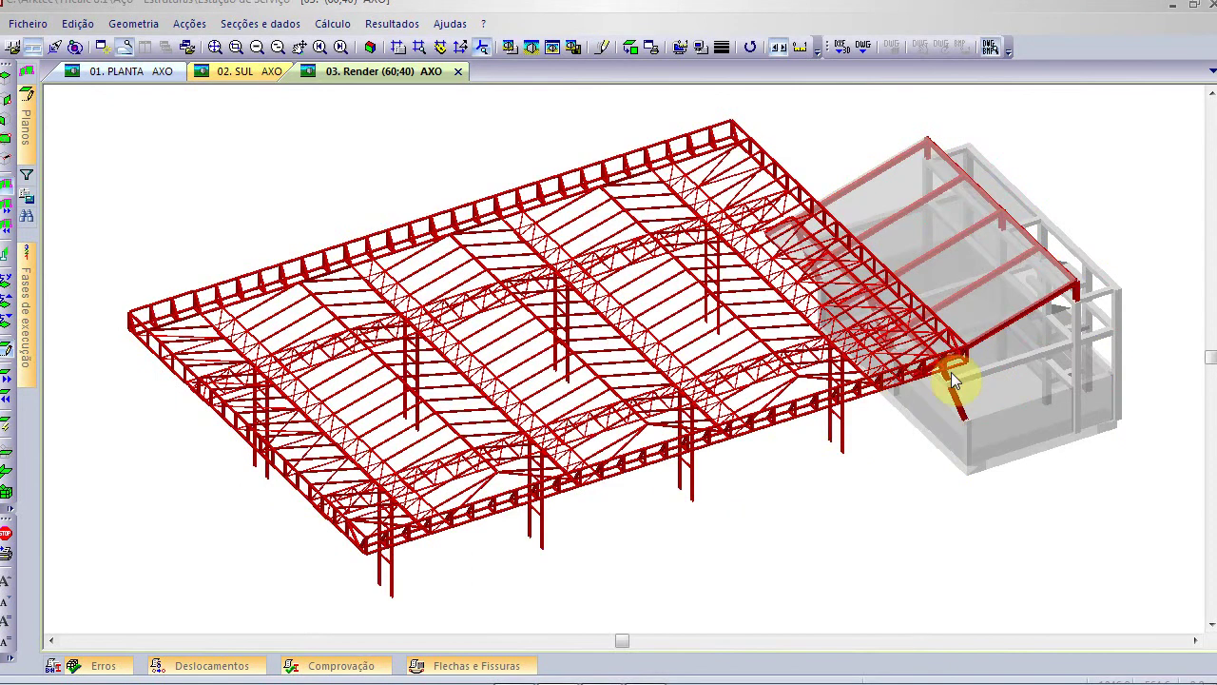
key("Up")
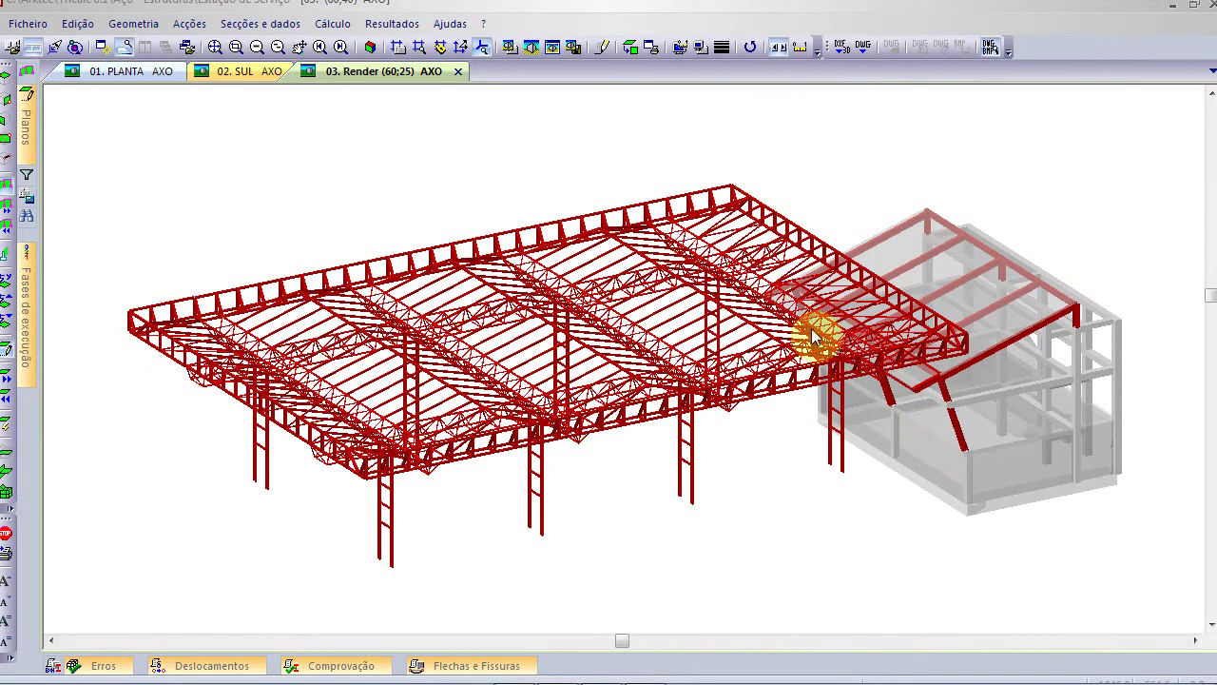
Open Estrutura 01 - Nave Industrial from the structure gallery
left_click(38, 24)
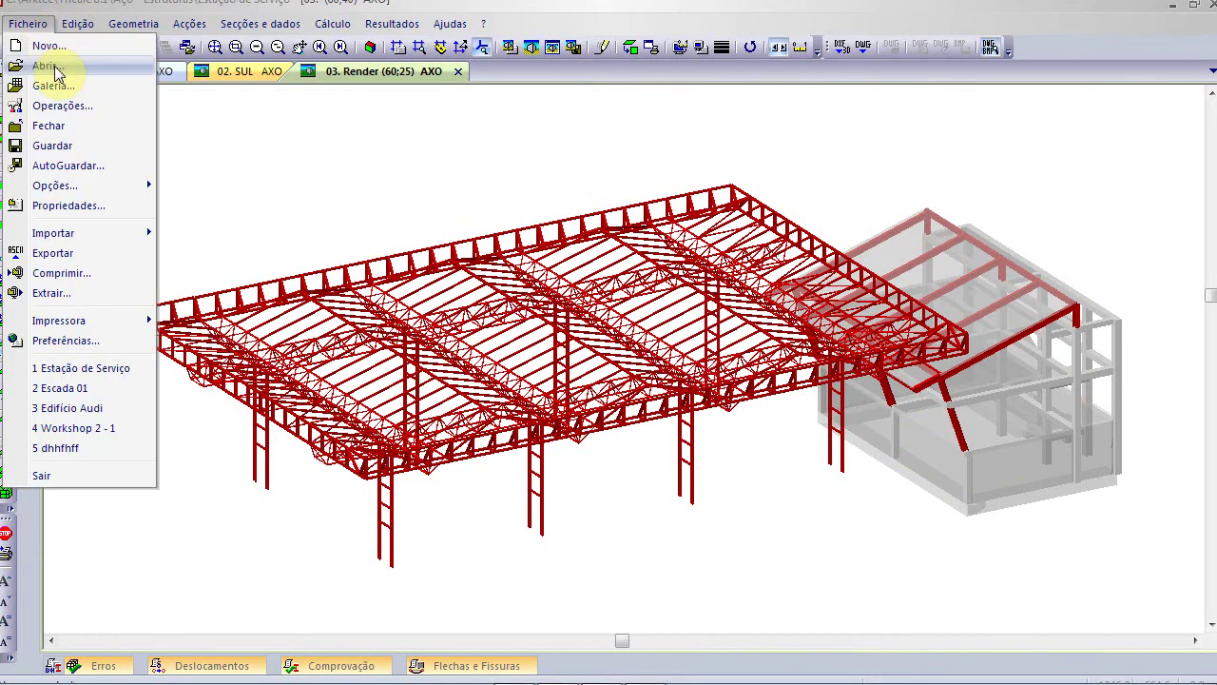
left_click(54, 82)
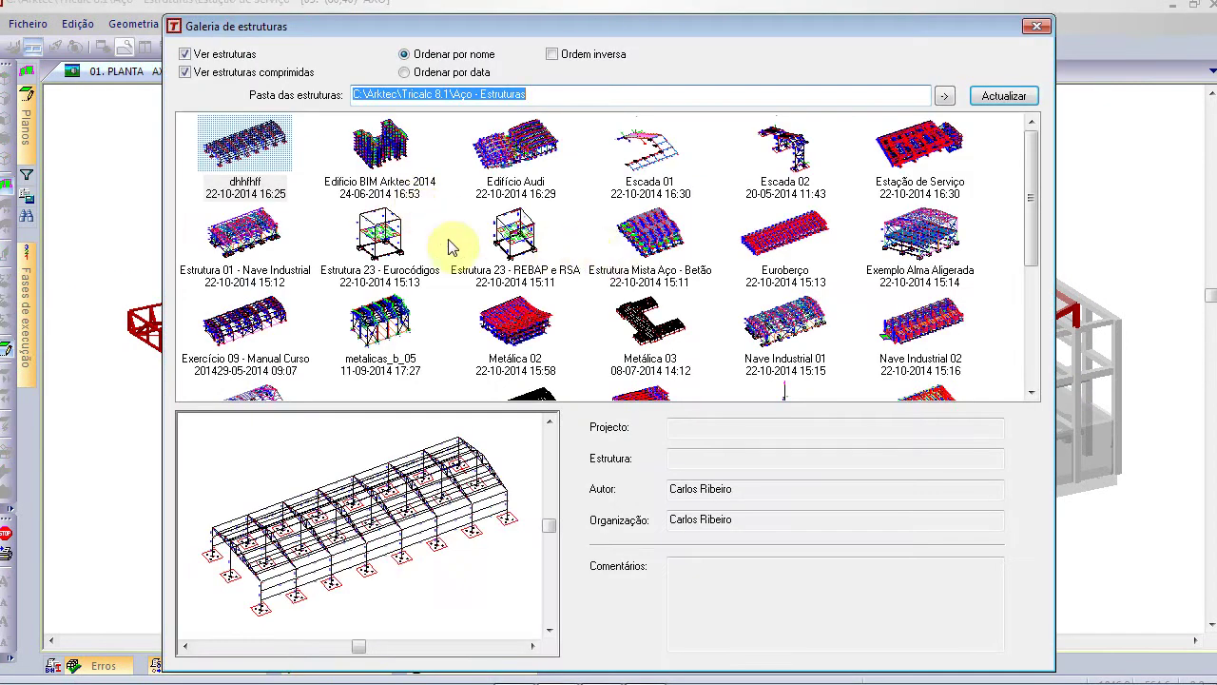
left_click(252, 237)
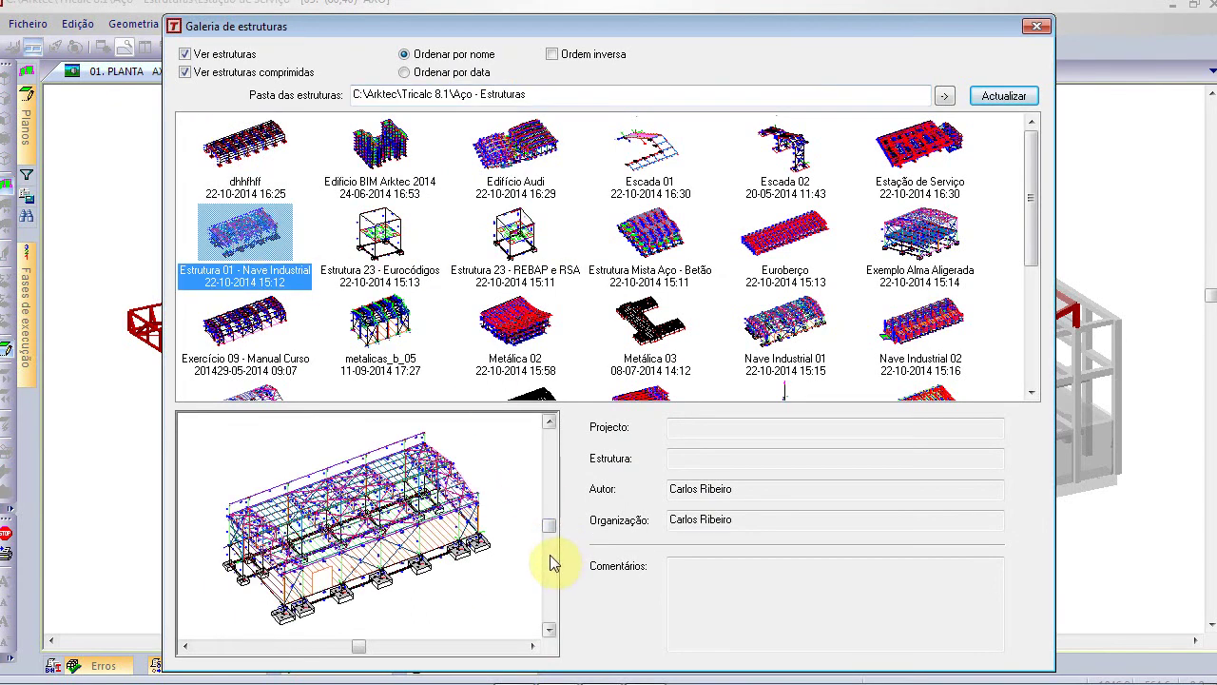
double_click(252, 240)
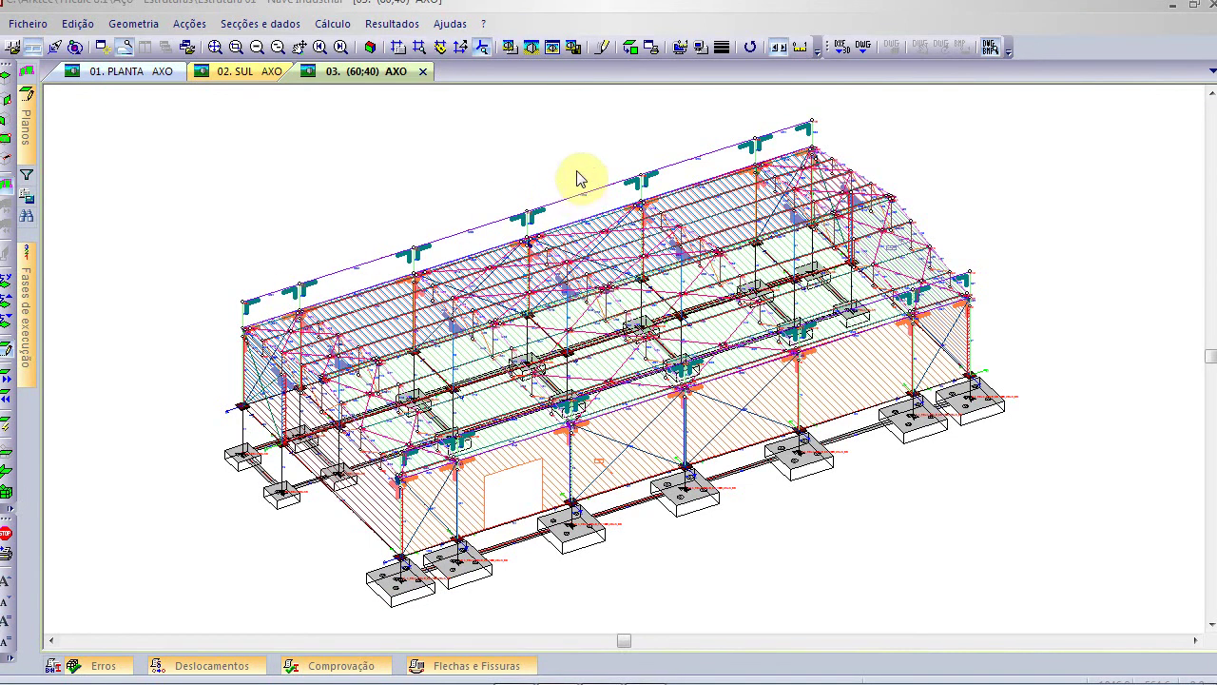
Render the industrial warehouse and inspect the anchor plate at the base of a front column up close
left_click(551, 49)
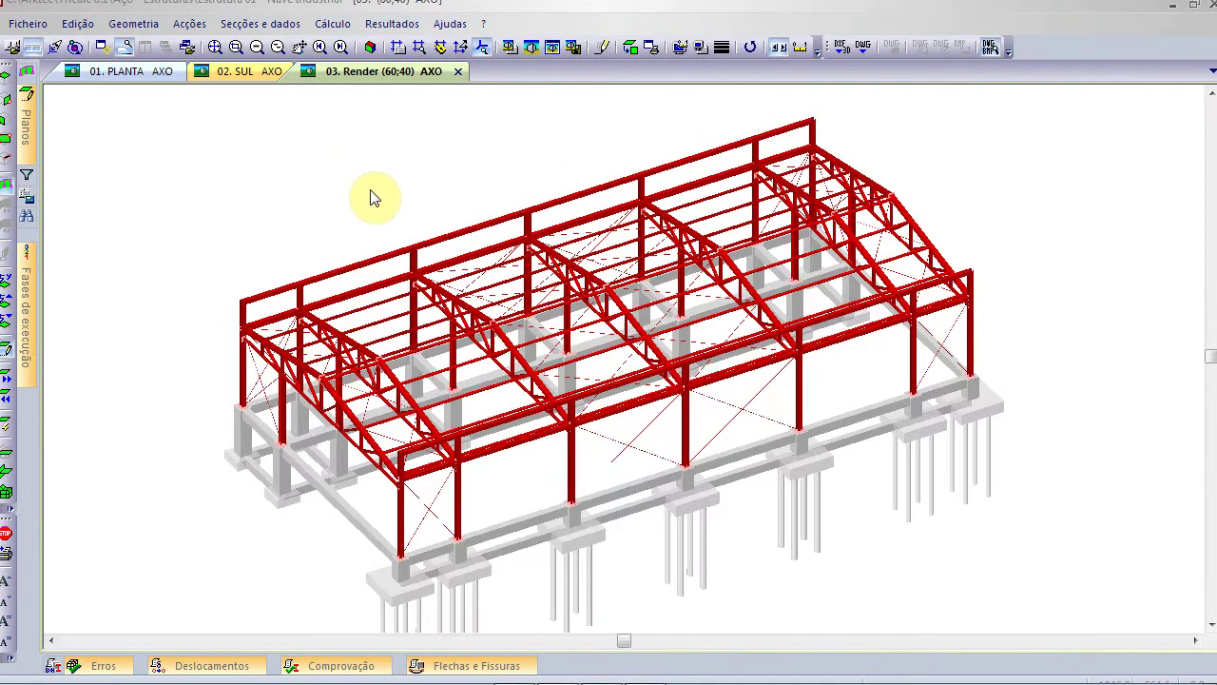
left_click(238, 47)
left_click(483, 566)
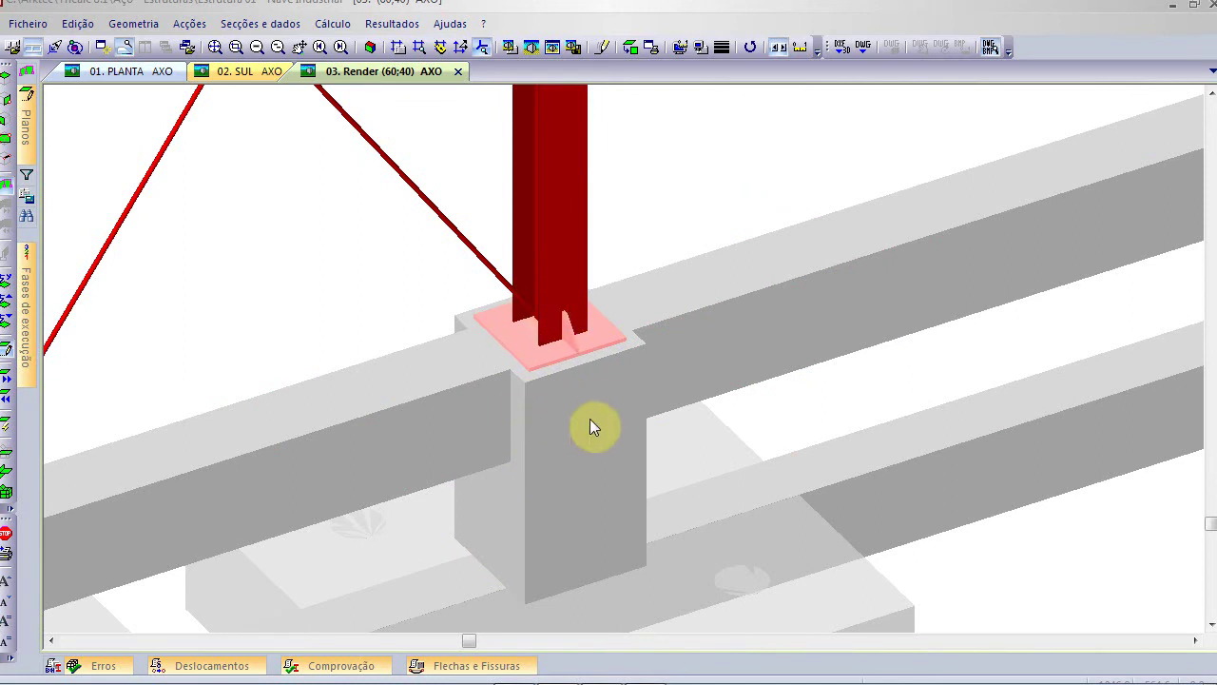
Set the render transparency factor of bars and slab beams to 0,6 and view the whole warehouse
left_click(501, 49)
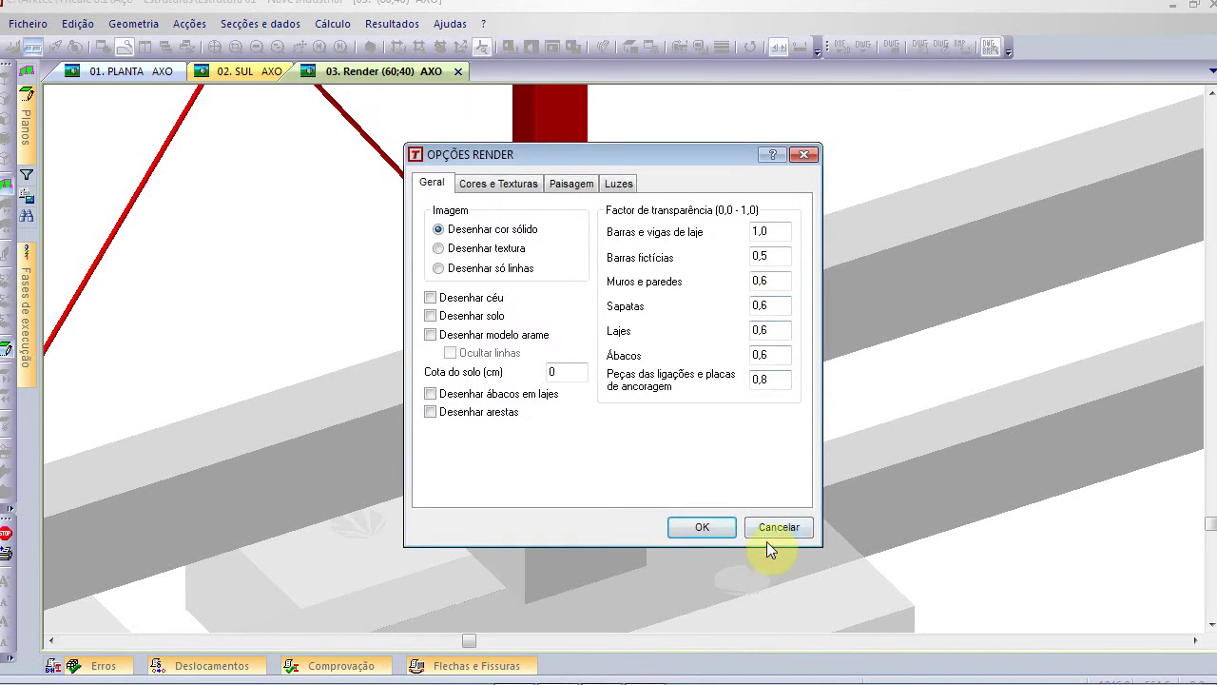
double_click(761, 232)
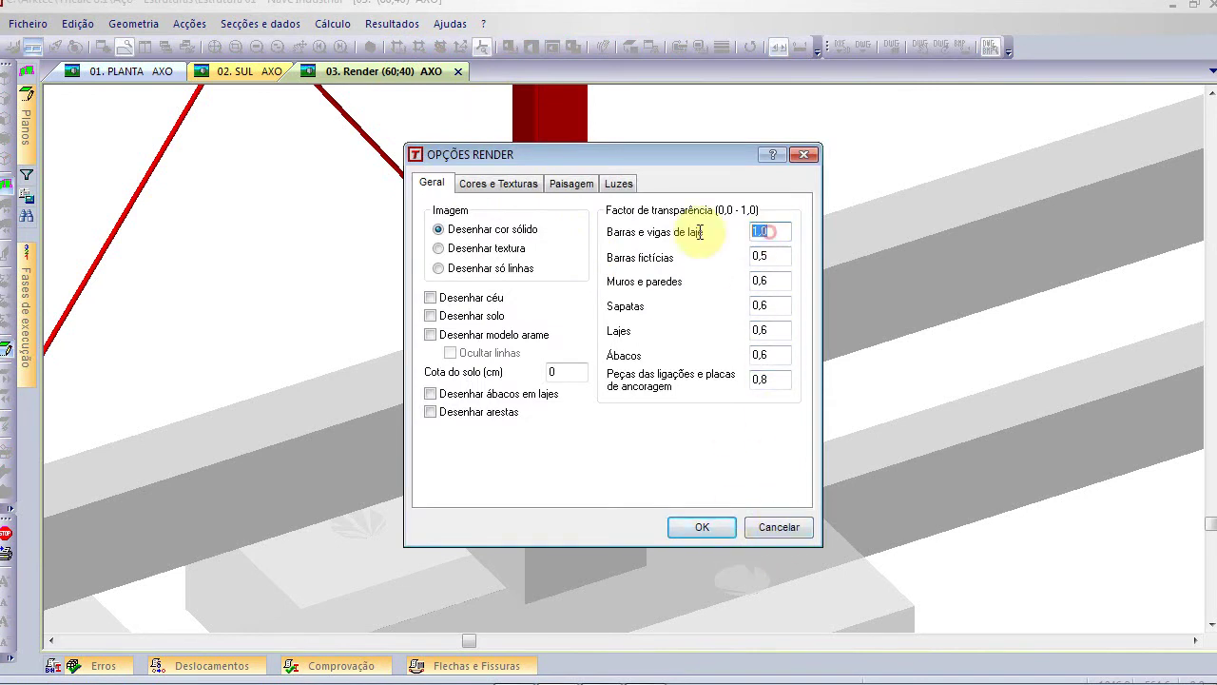
type("0,6")
left_click(703, 526)
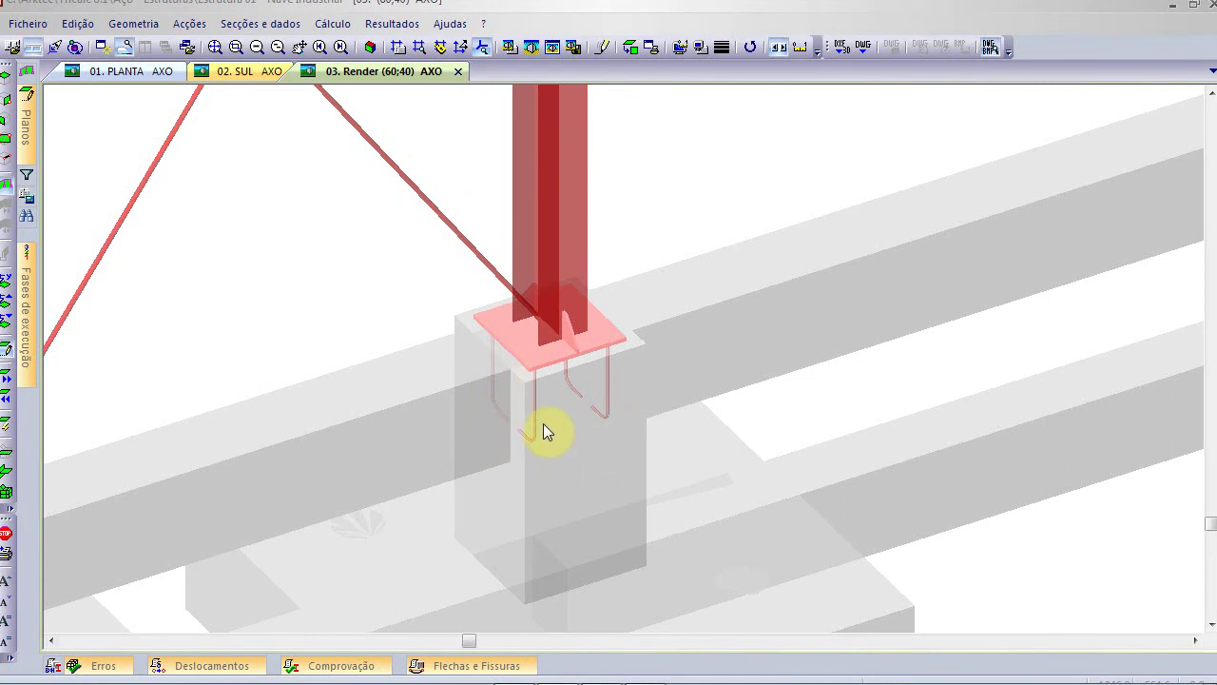
left_click(213, 47)
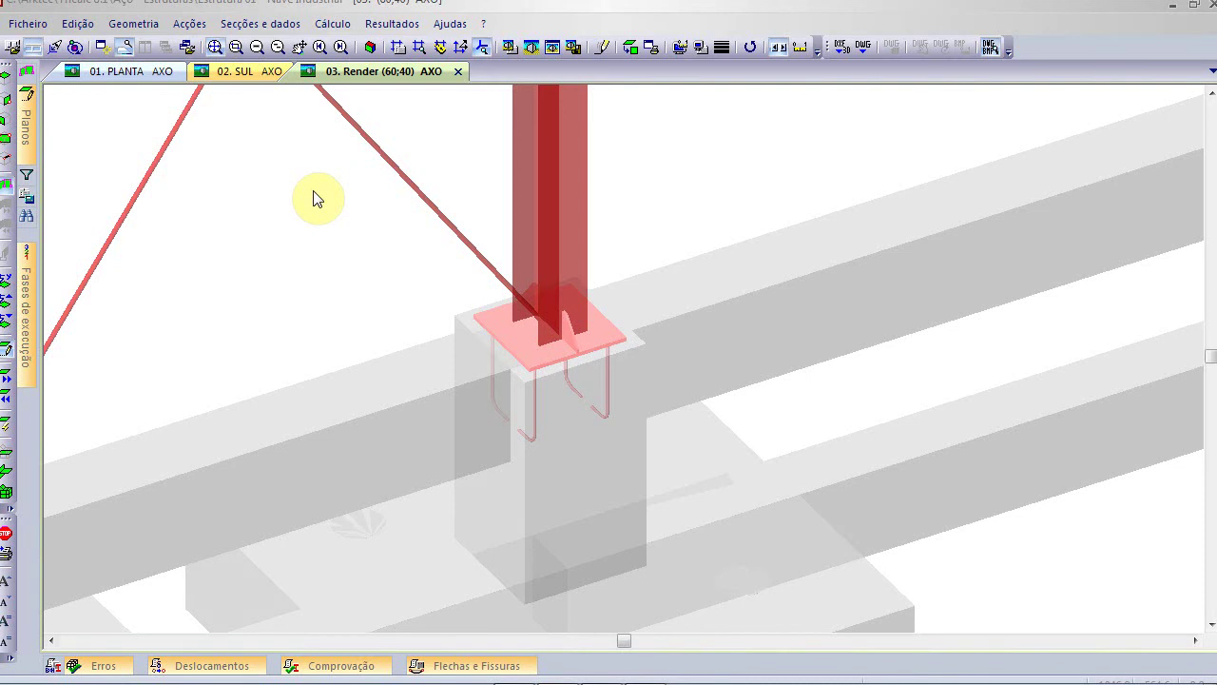
left_click(600, 349)
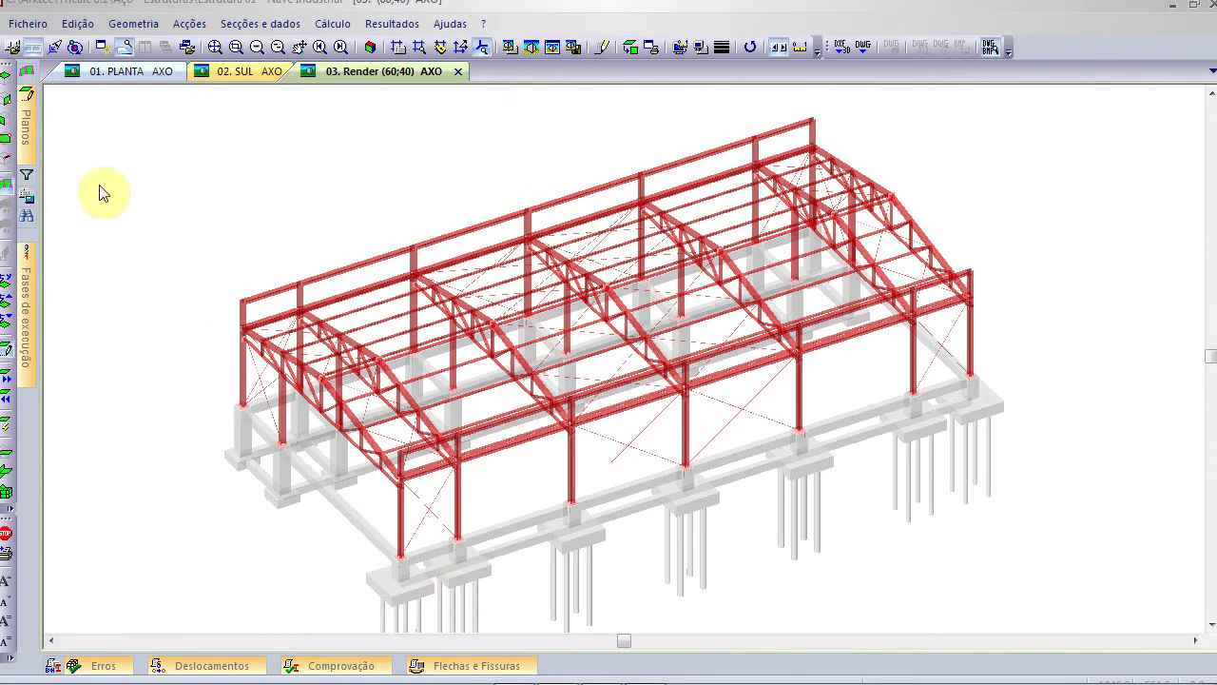
Display the reinforcement of the concrete column stubs in the render and inspect it above the pile caps
left_click(27, 175)
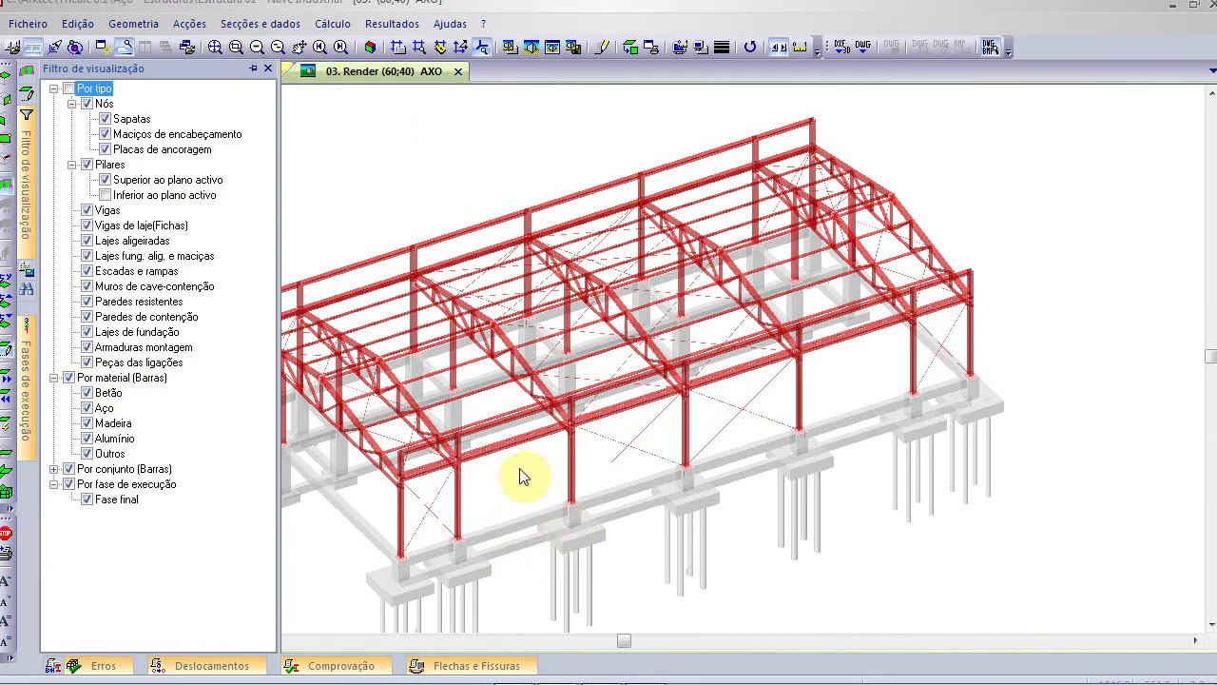
left_click(524, 400)
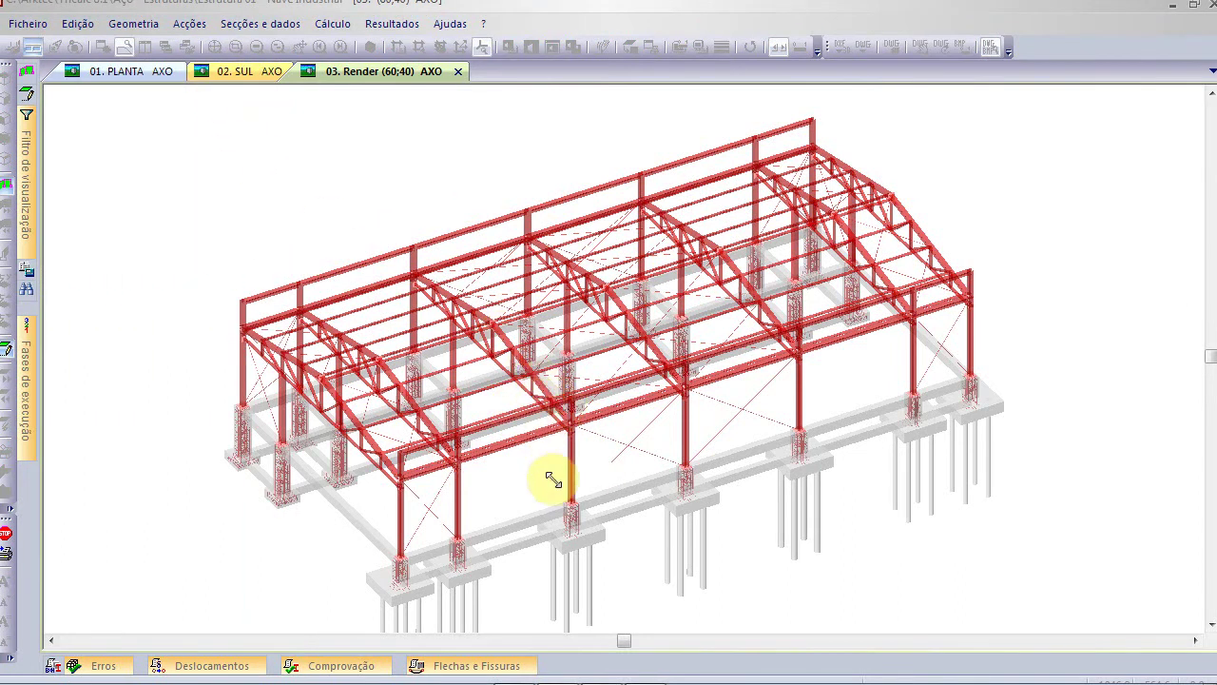
left_click_drag(540, 469, 633, 557)
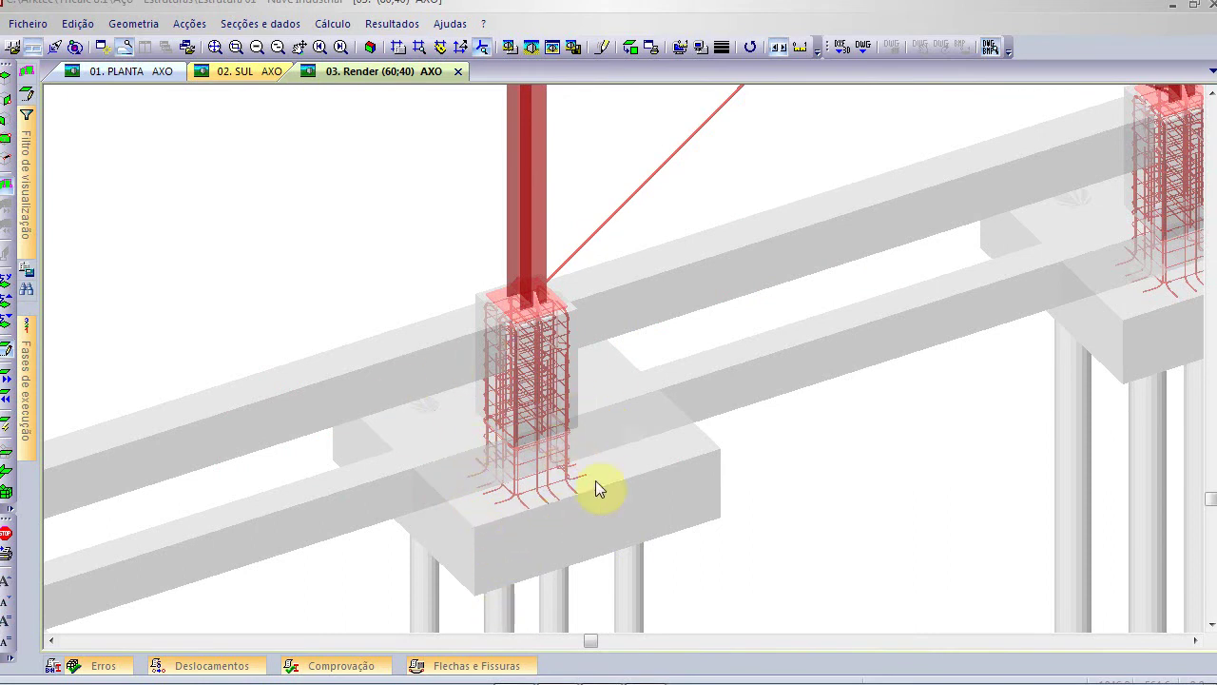
scroll(521, 318, "down", 2)
scroll(521, 319, "up", 2)
scroll(521, 326, "down", 3)
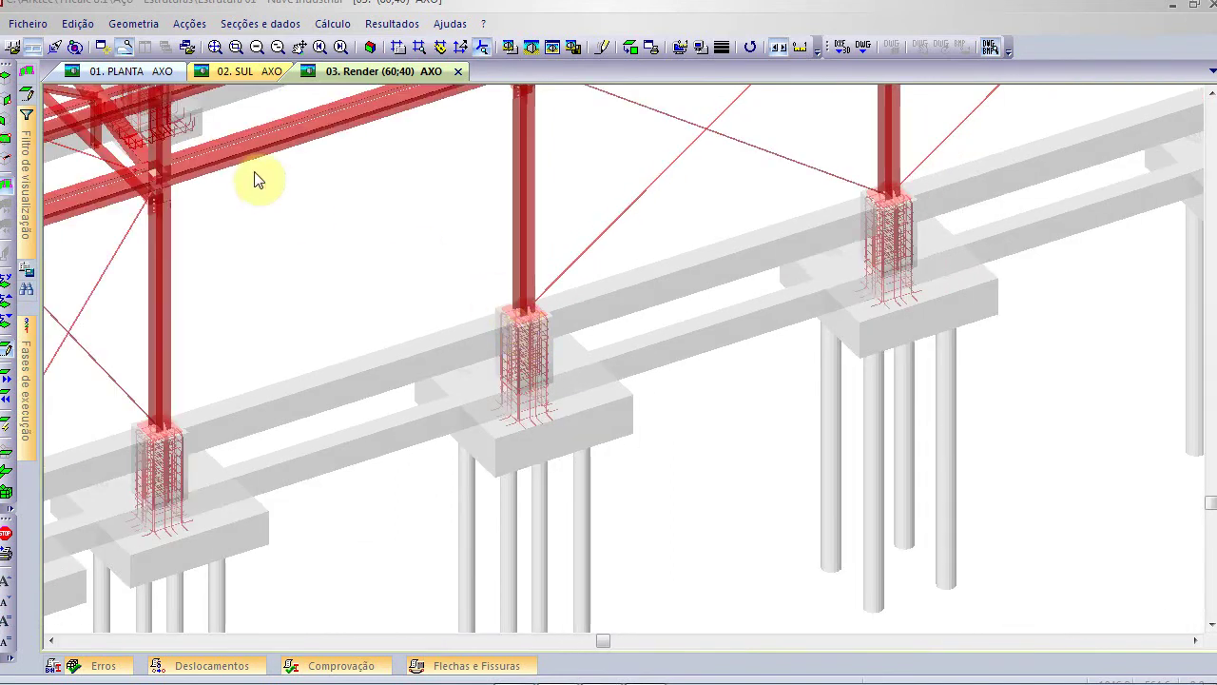
Examine the connection between the roof truss and its steel column up close
left_click(214, 47)
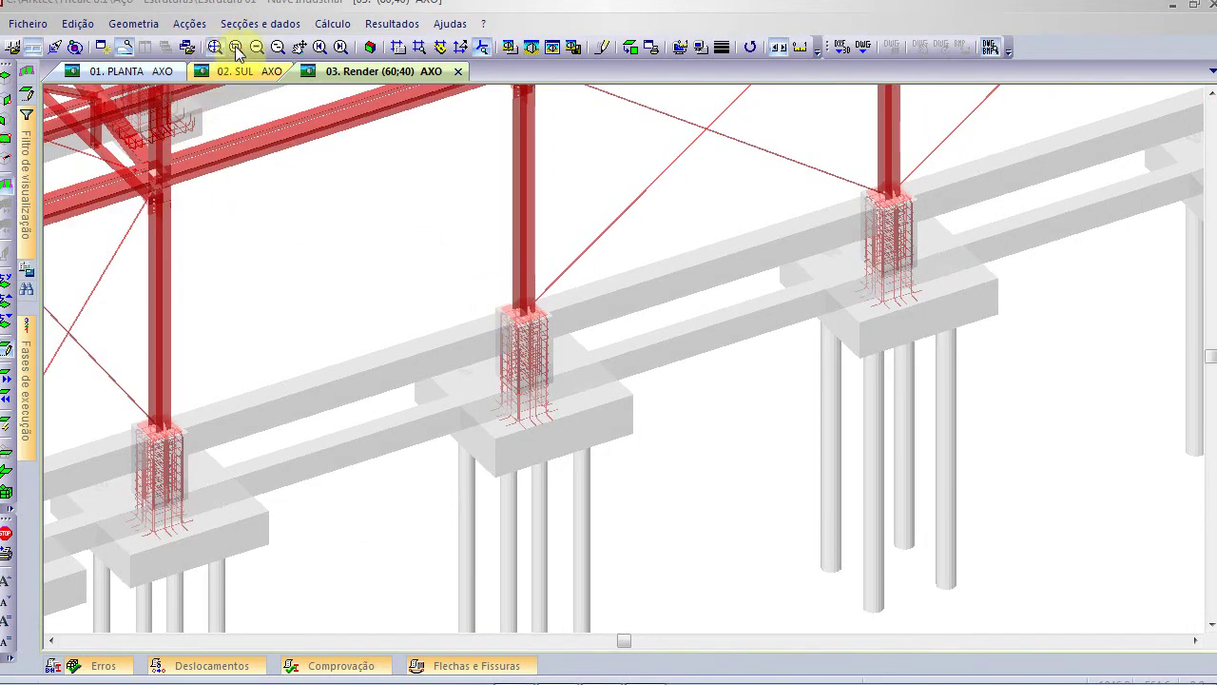
left_click_drag(392, 269, 466, 329)
scroll(572, 296, "up", 4)
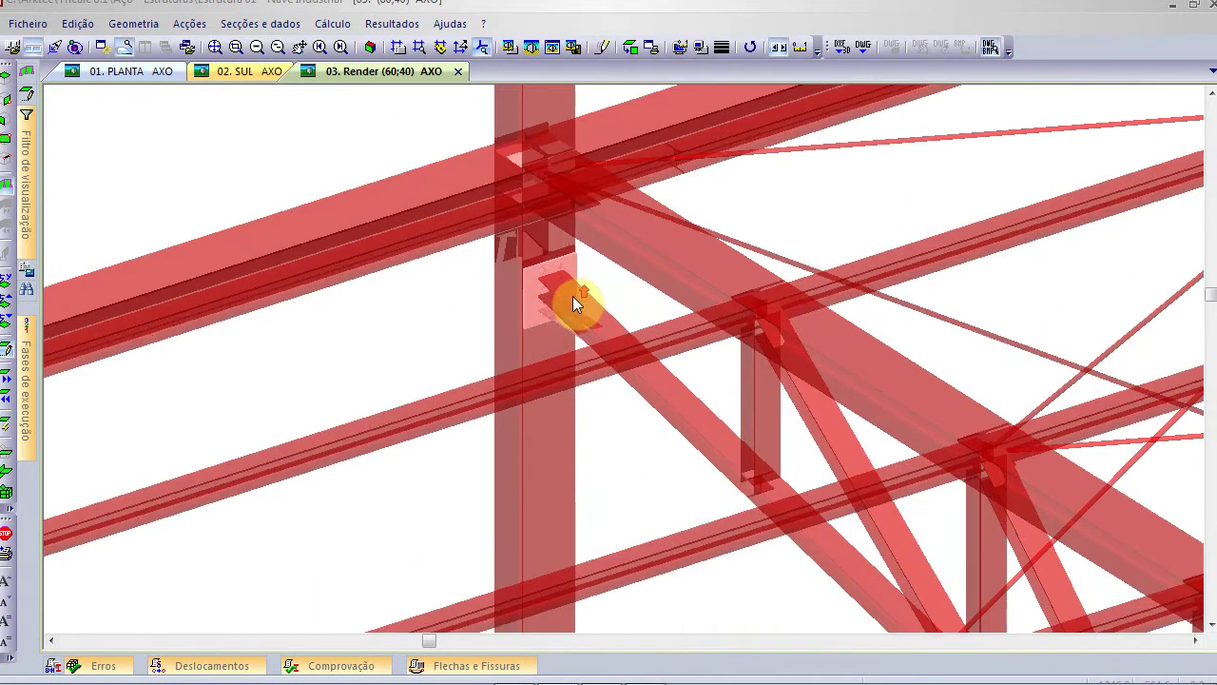
Inspect the bolted end plate joining the roof truss's lower chord to the steel column
scroll(550, 301, "up", 1)
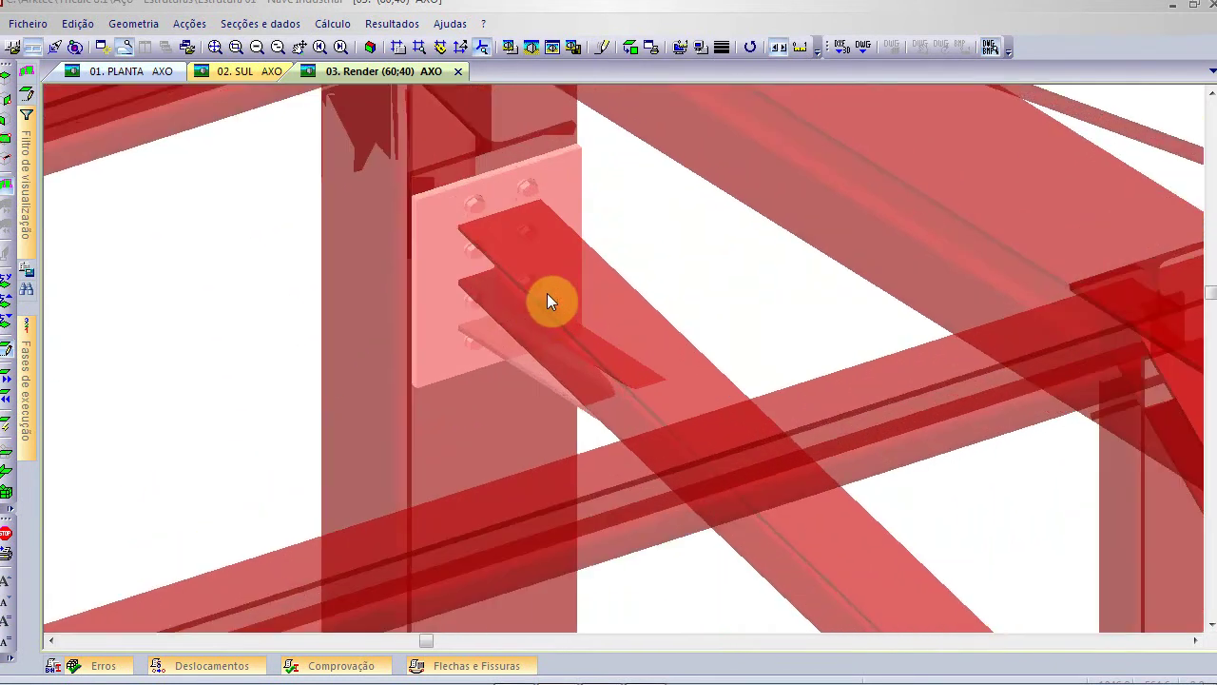
scroll(546, 295, "down", 2)
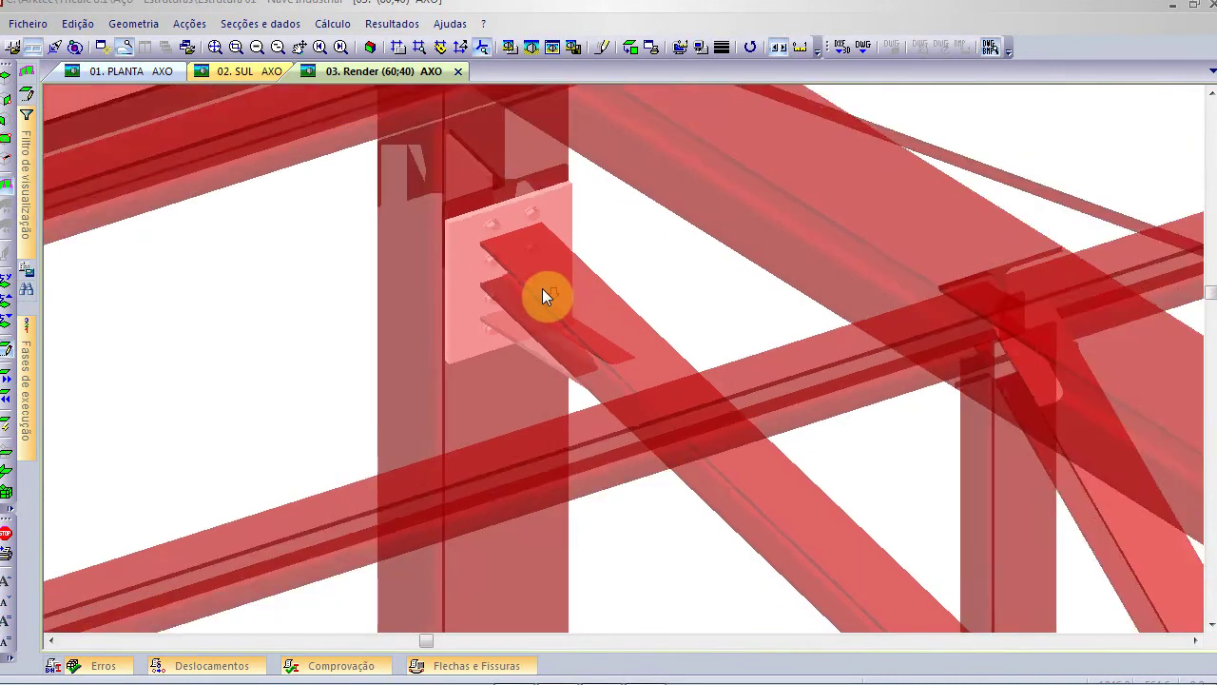
scroll(543, 294, "down", 2)
scroll(537, 306, "down", 3)
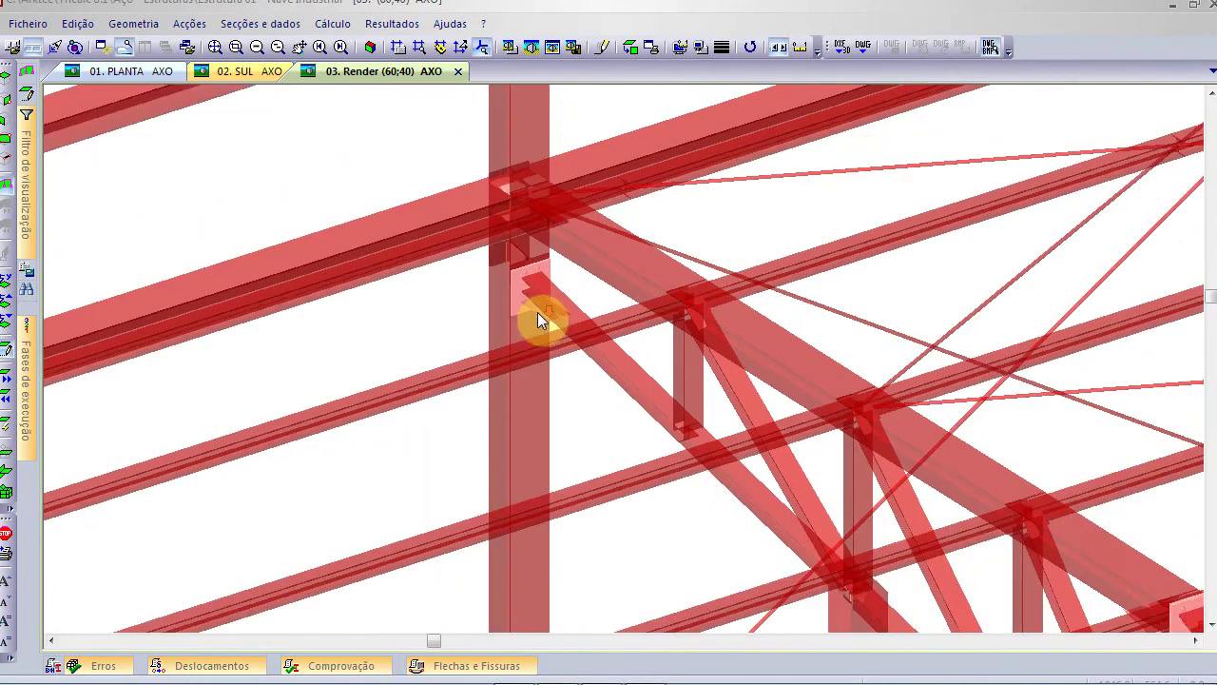
scroll(537, 323, "down", 1)
scroll(648, 400, "down", 1)
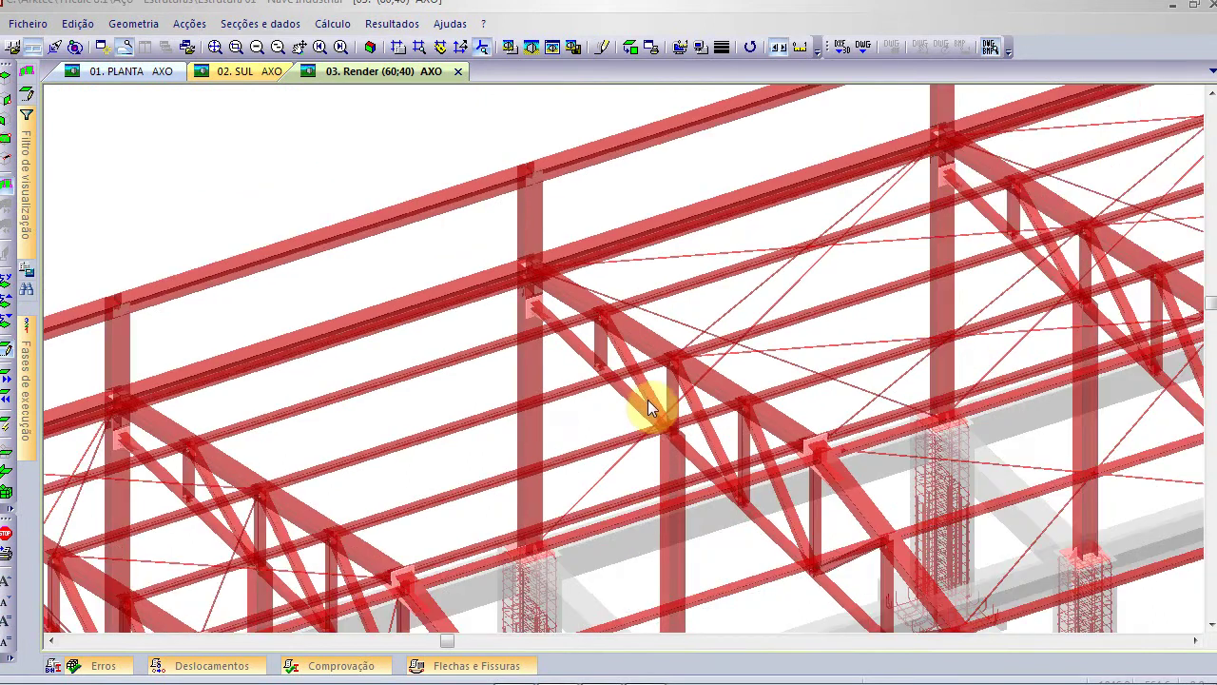
Inspect the bolted plate joint in the truss's upper chord up close and return to the whole warehouse
scroll(827, 460, "up", 5)
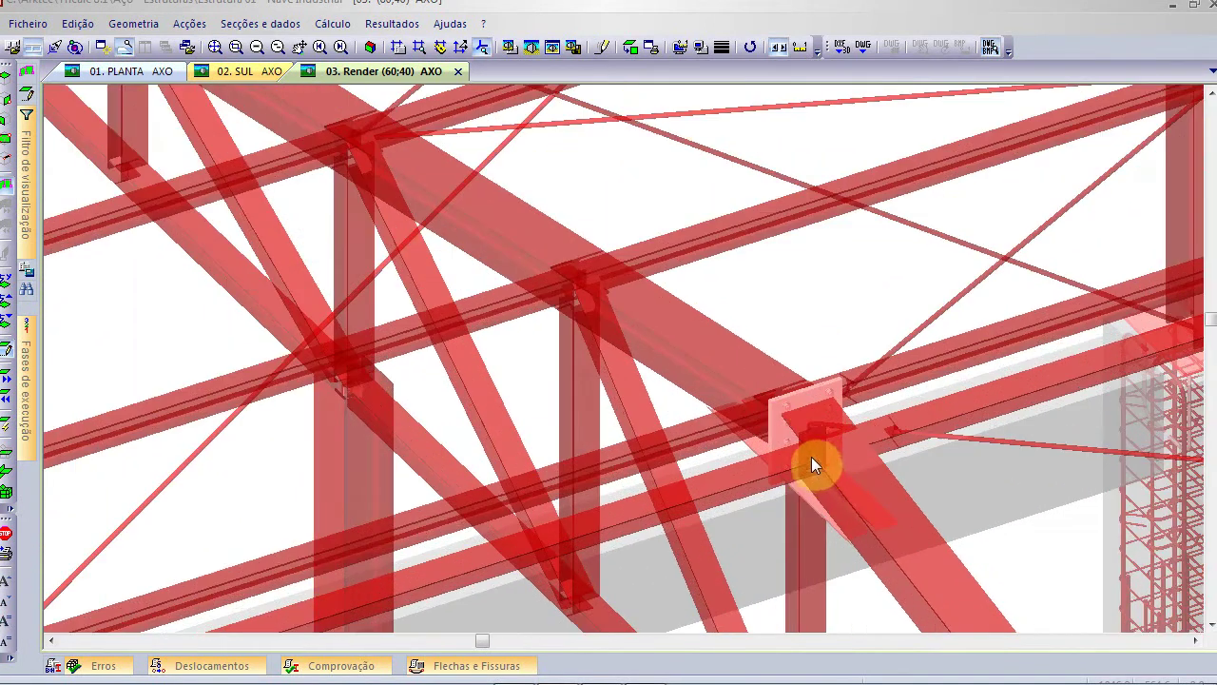
scroll(811, 459, "up", 3)
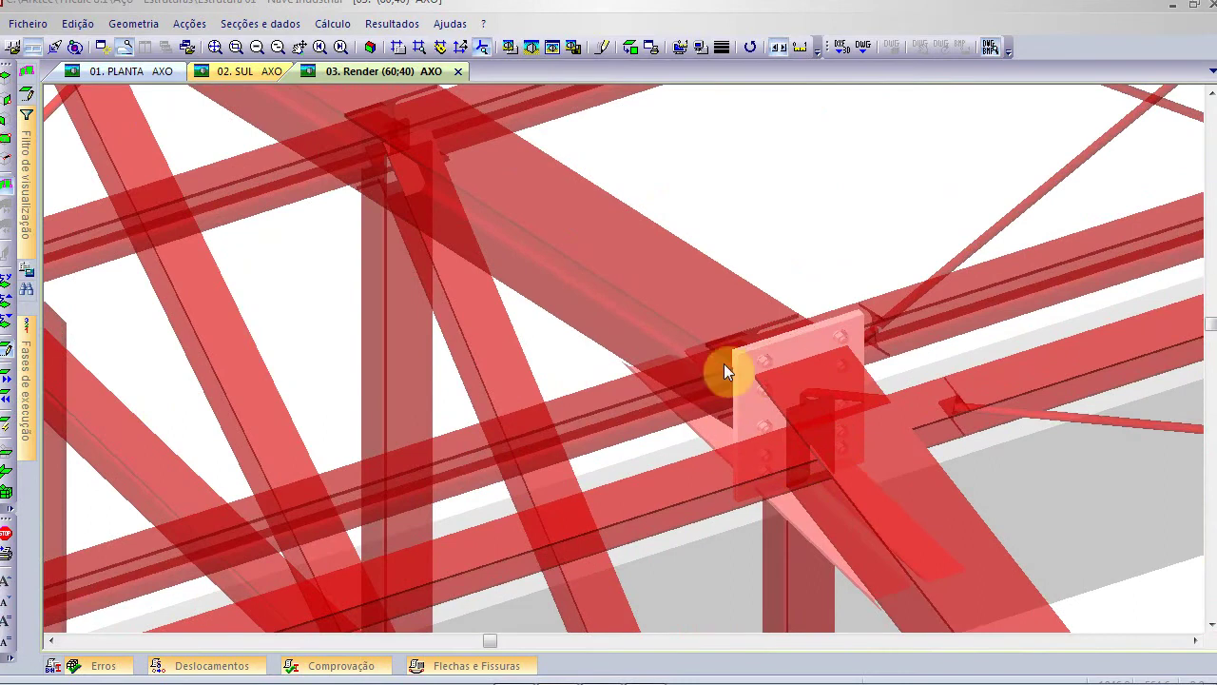
left_click(216, 48)
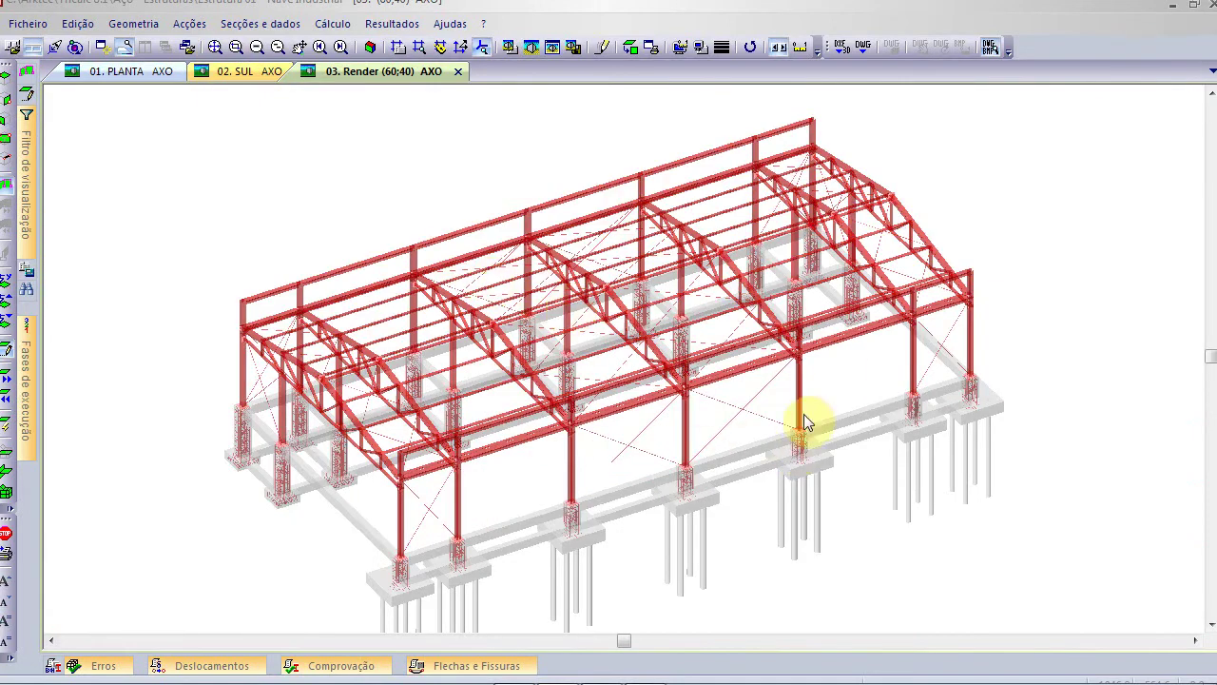
left_click(28, 24)
left_click(76, 66)
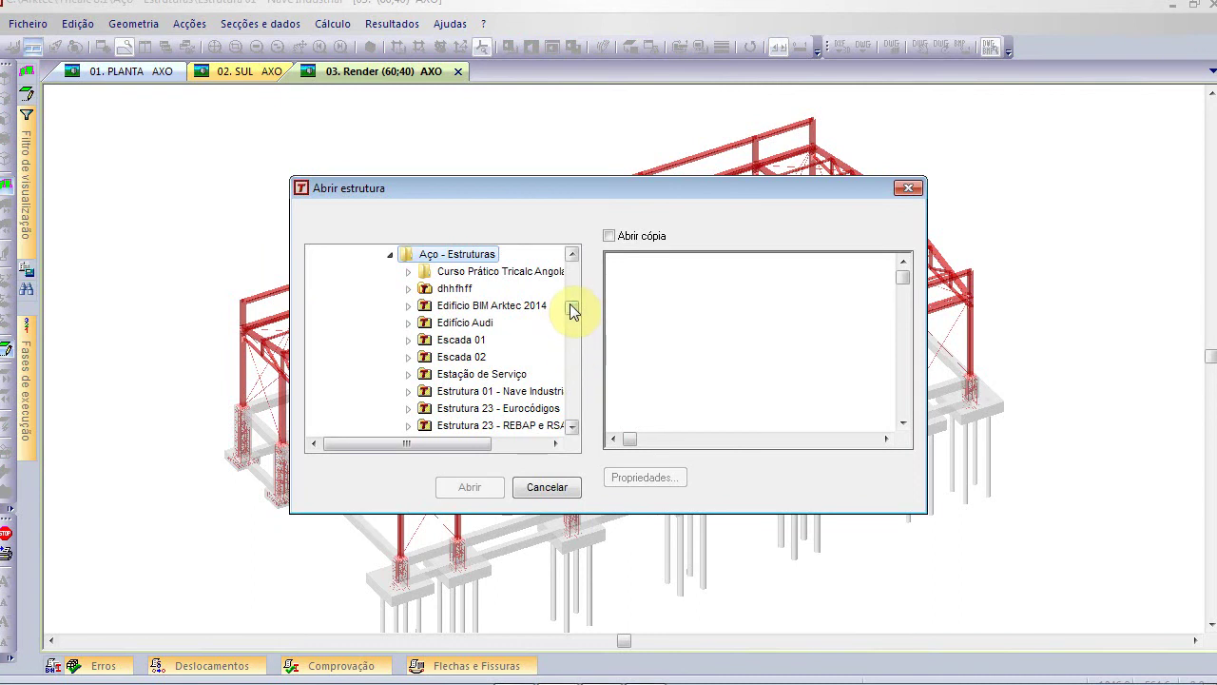
left_click(568, 487)
Open the structure Exemplo Alma Aligerada from the structure gallery and render it
left_click(28, 23)
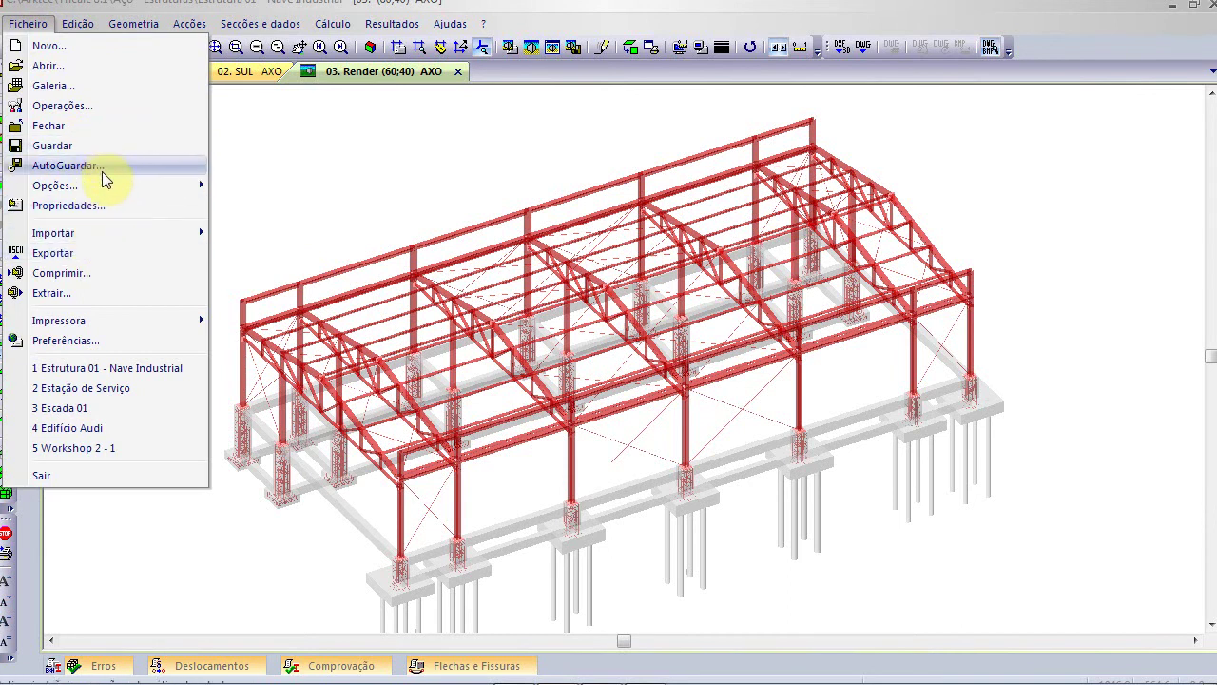
left_click(95, 106)
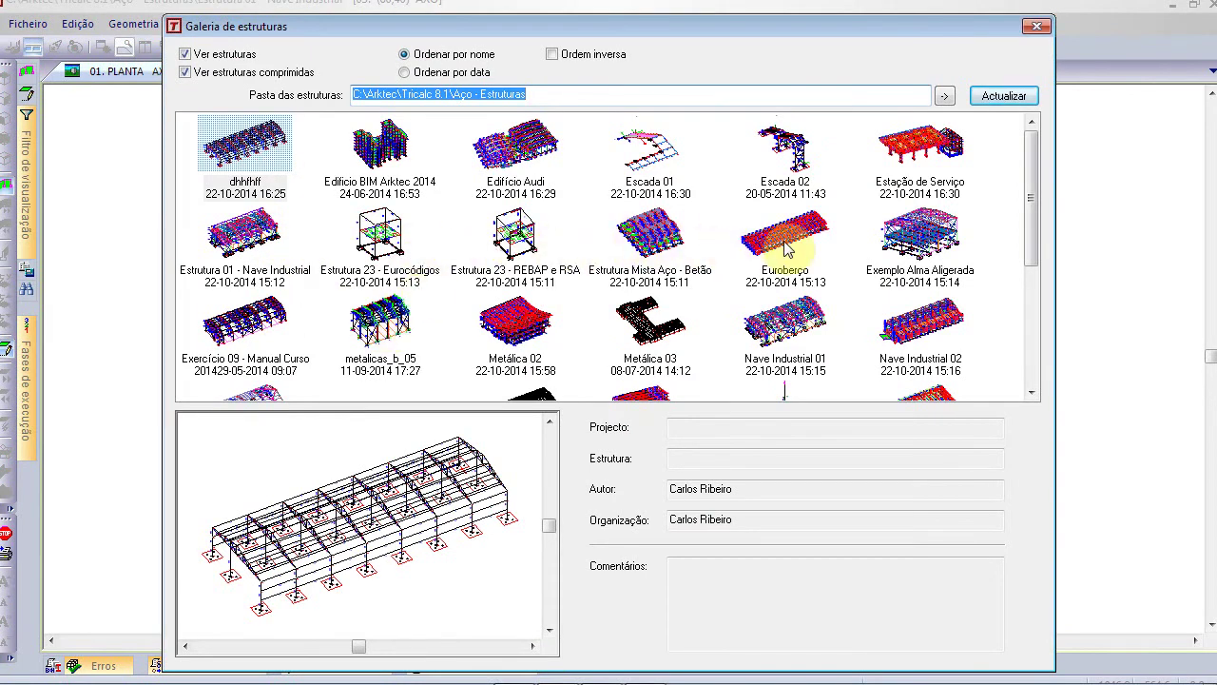
left_click(924, 242)
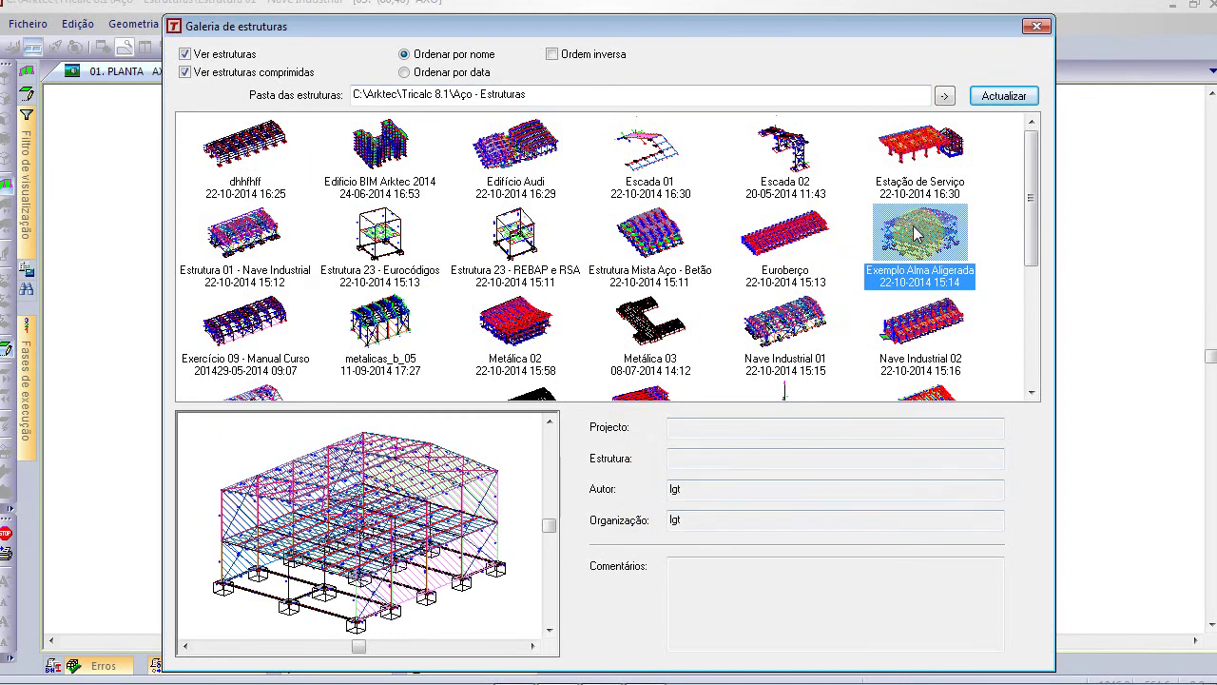
double_click(891, 241)
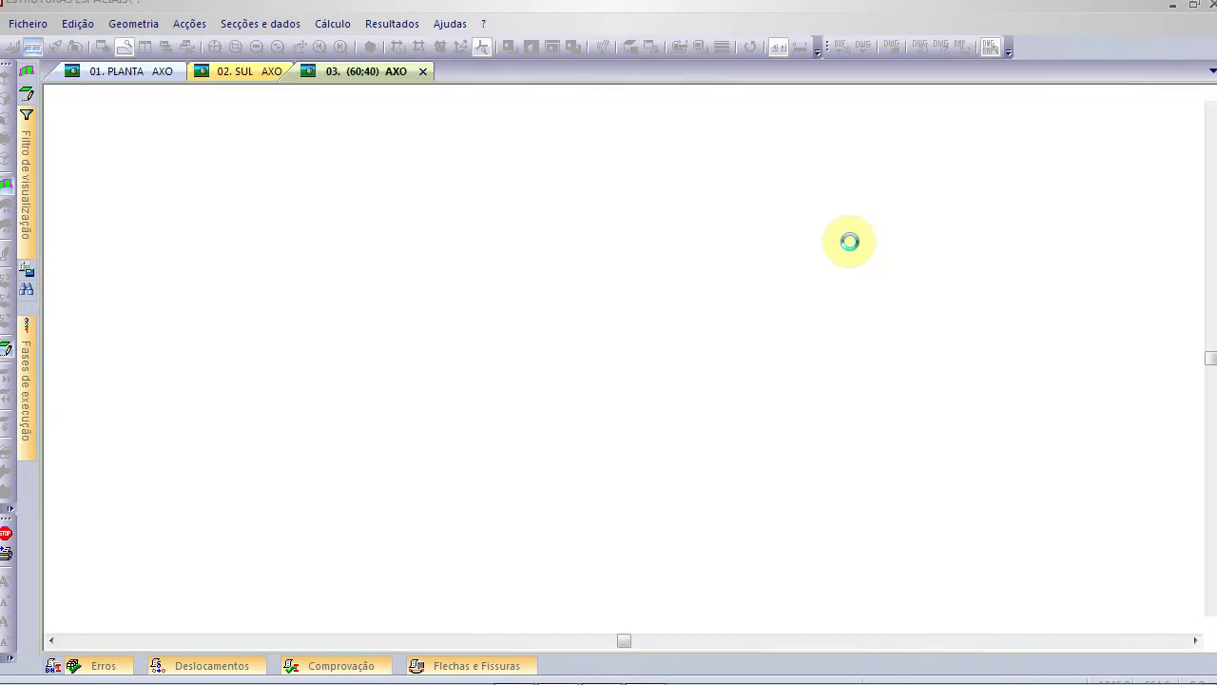
left_click(532, 48)
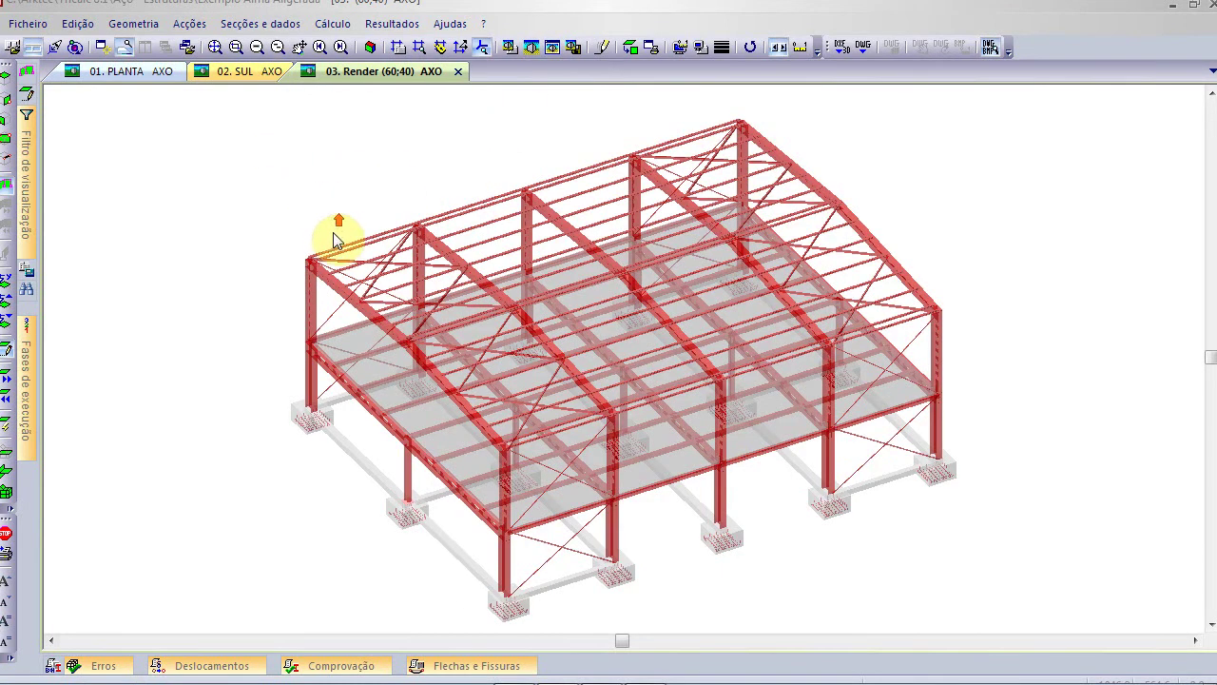
Inspect the anchor plate and reinforcement mesh of the footing under the front middle column from different angles
scroll(333, 233, "up", 2)
scroll(331, 195, "up", 2)
scroll(332, 213, "down", 1, "shift")
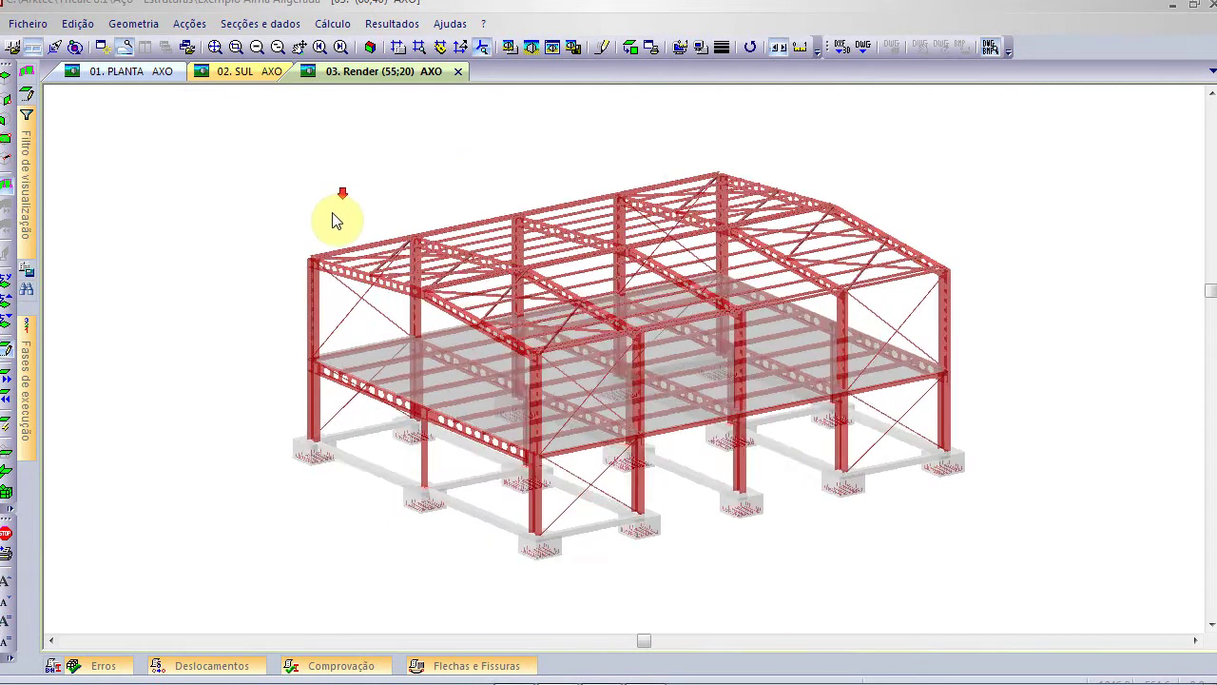
scroll(335, 221, "down", 3, "shift")
scroll(469, 493, "up", 4)
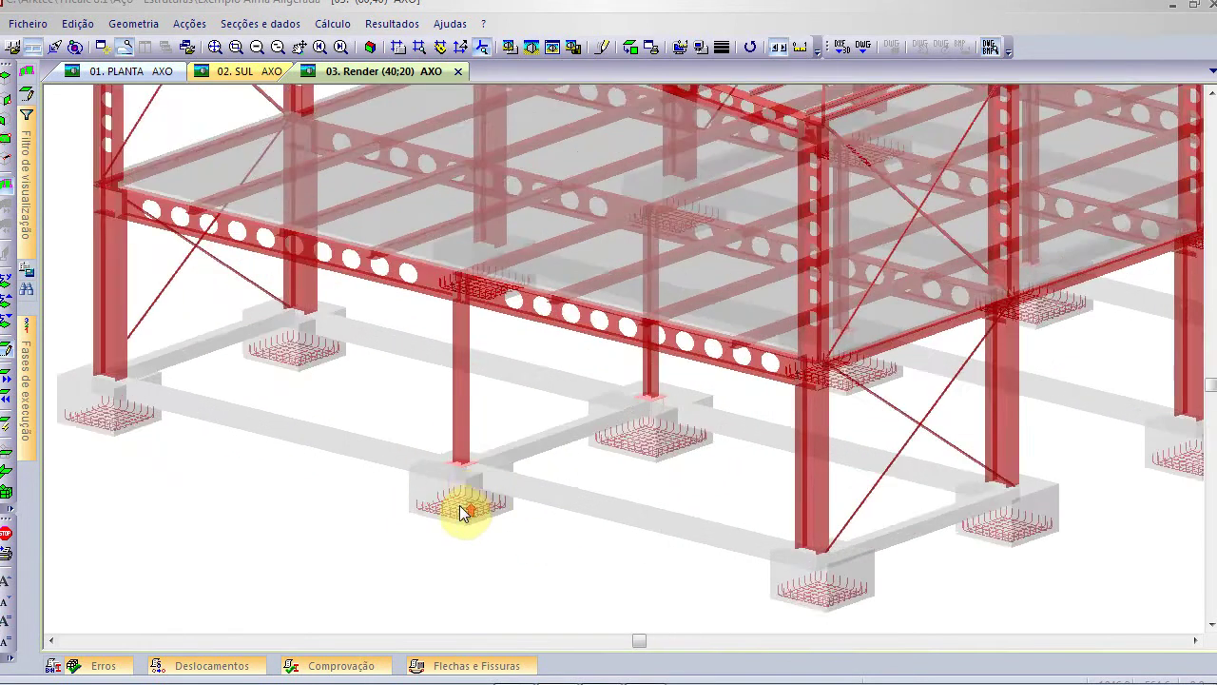
scroll(461, 506, "up", 4)
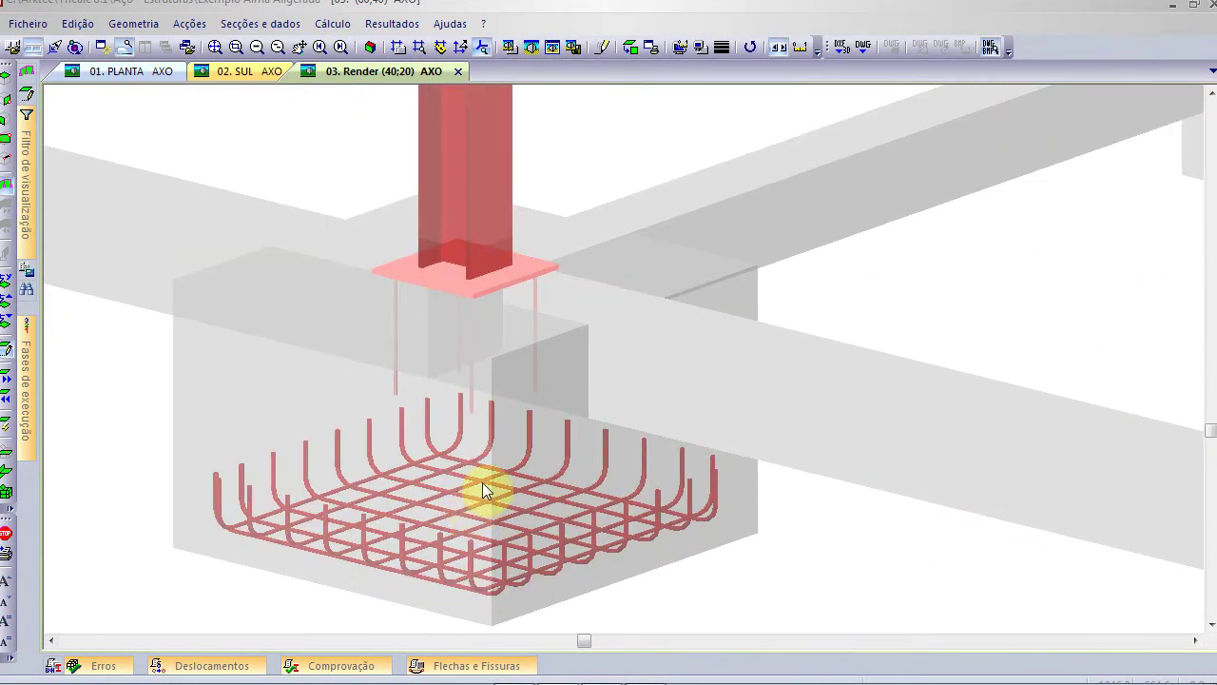
scroll(482, 482, "down", 2, "ctrl")
scroll(483, 482, "down", 3)
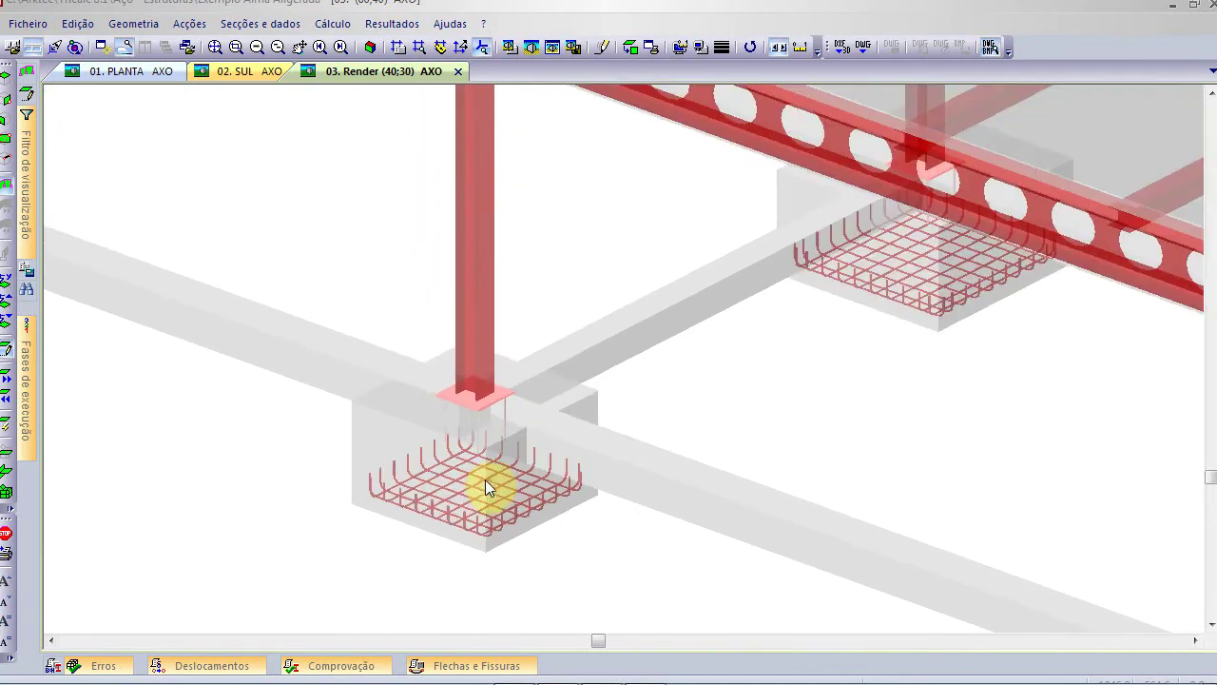
scroll(485, 480, "down", 2)
scroll(484, 373, "up", 1)
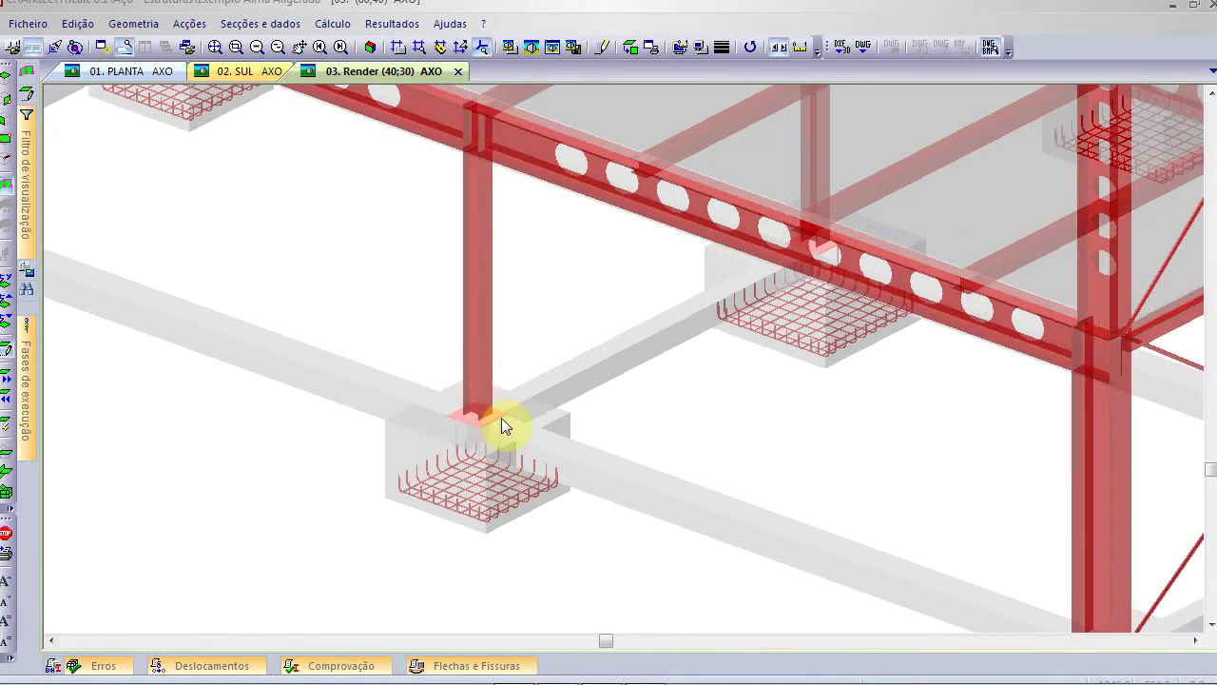
scroll(482, 385, "up", 1)
scroll(484, 390, "down", 2)
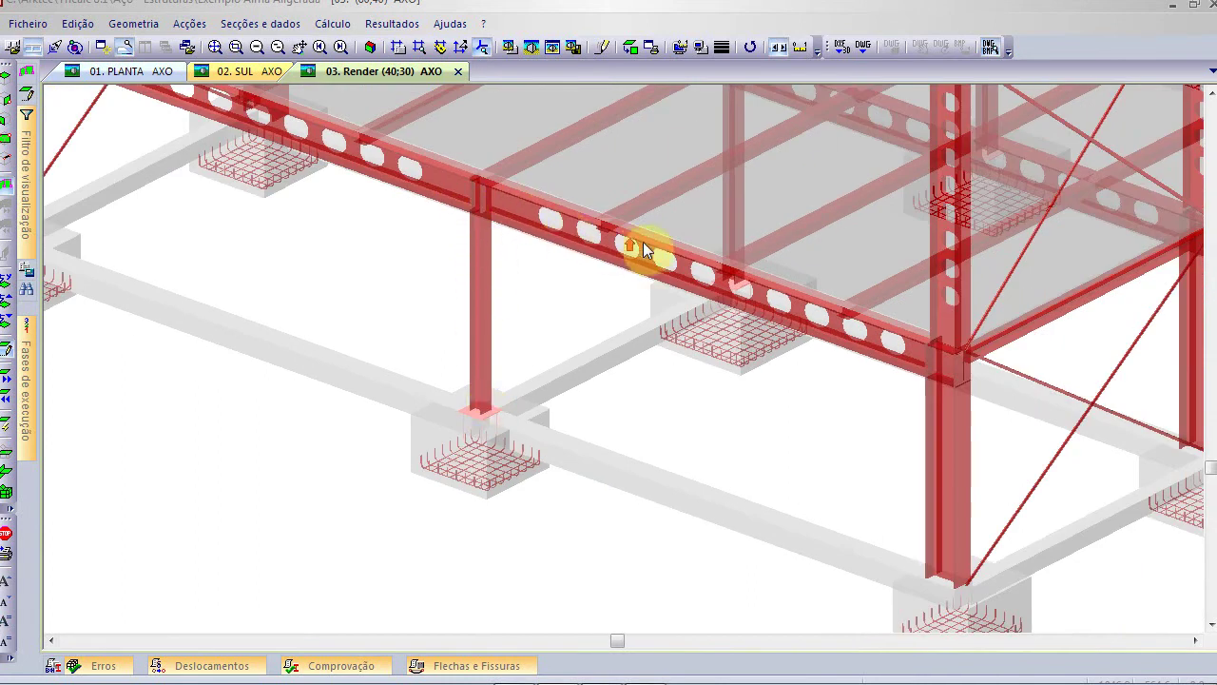
Examine the front floor beam with circular web openings from several angles and return to the whole structure
scroll(639, 247, "up", 2)
key("Up")
key("Up")
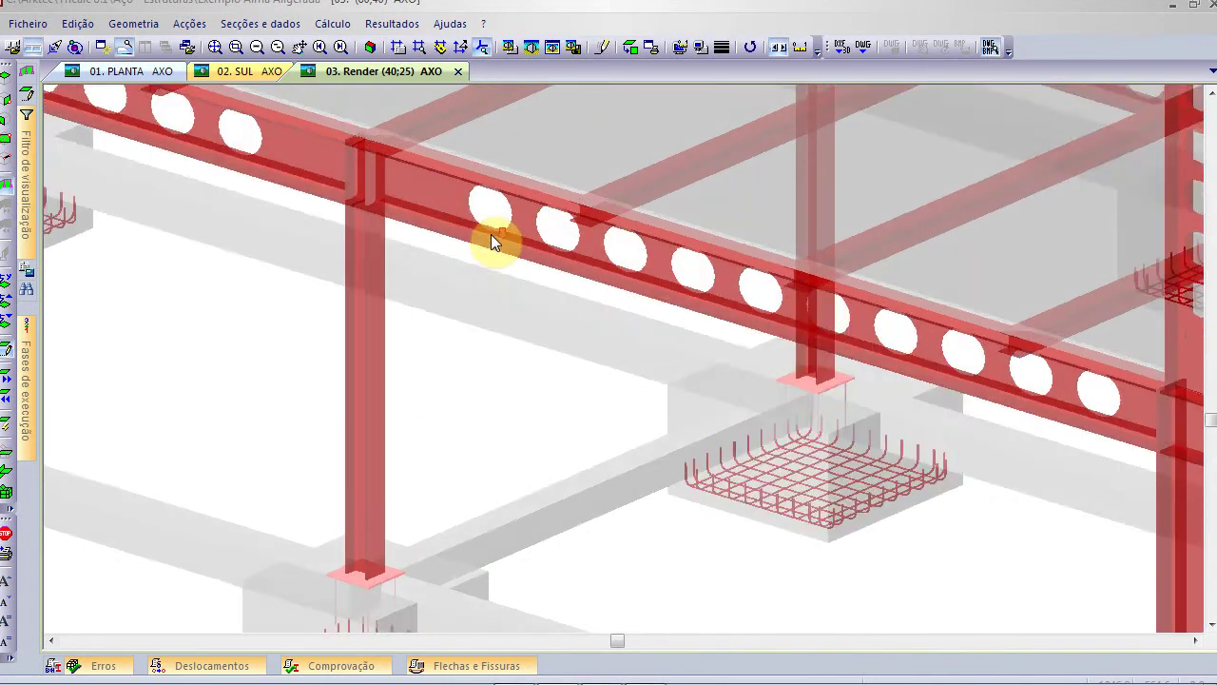
key("Right")
key("Right")
key("Right")
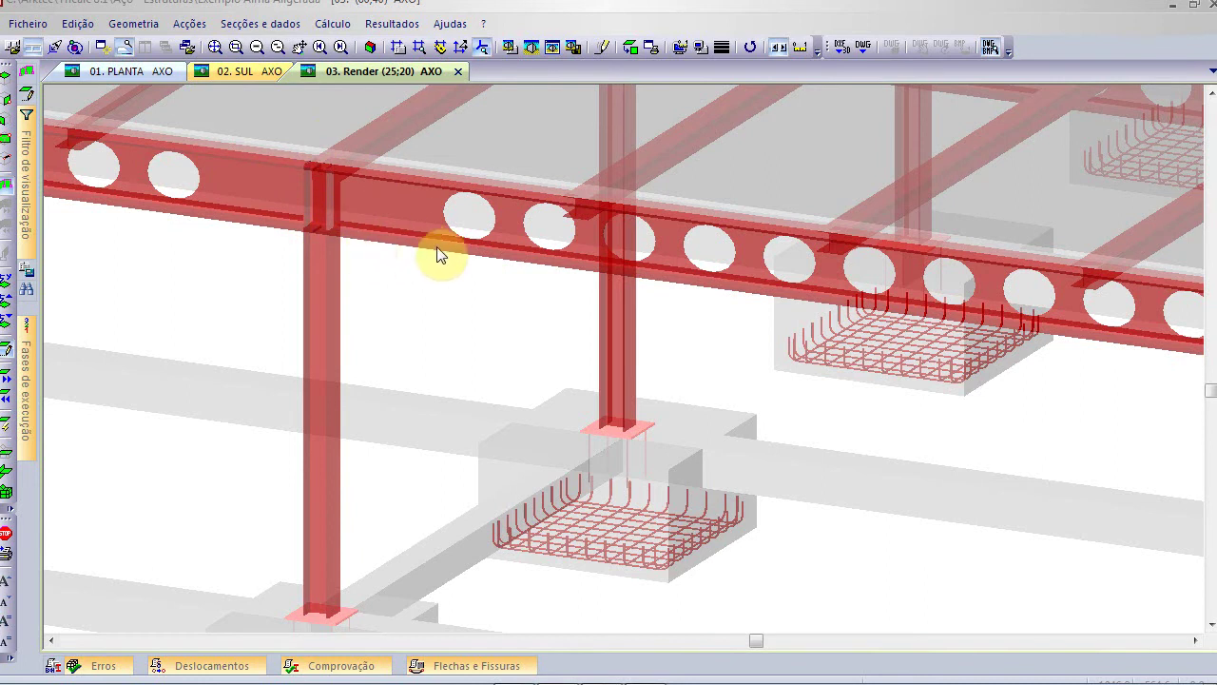
key("Down")
key("Down")
key("Up")
key("Up")
key("Down")
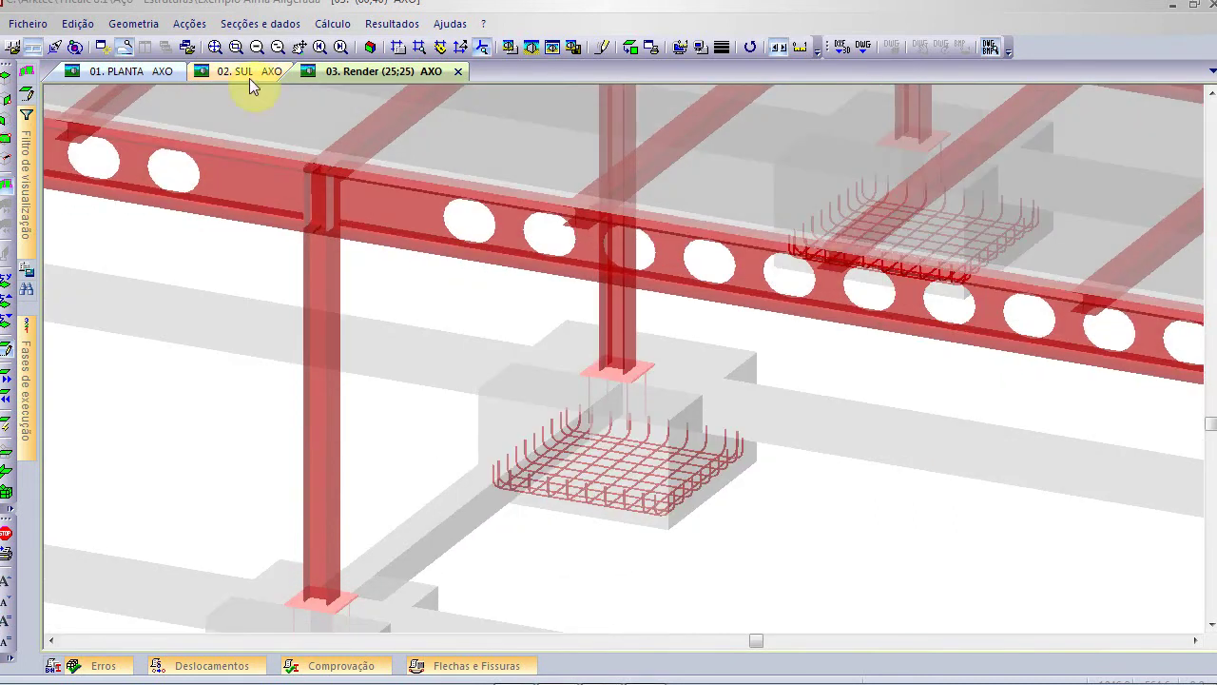
left_click(215, 47)
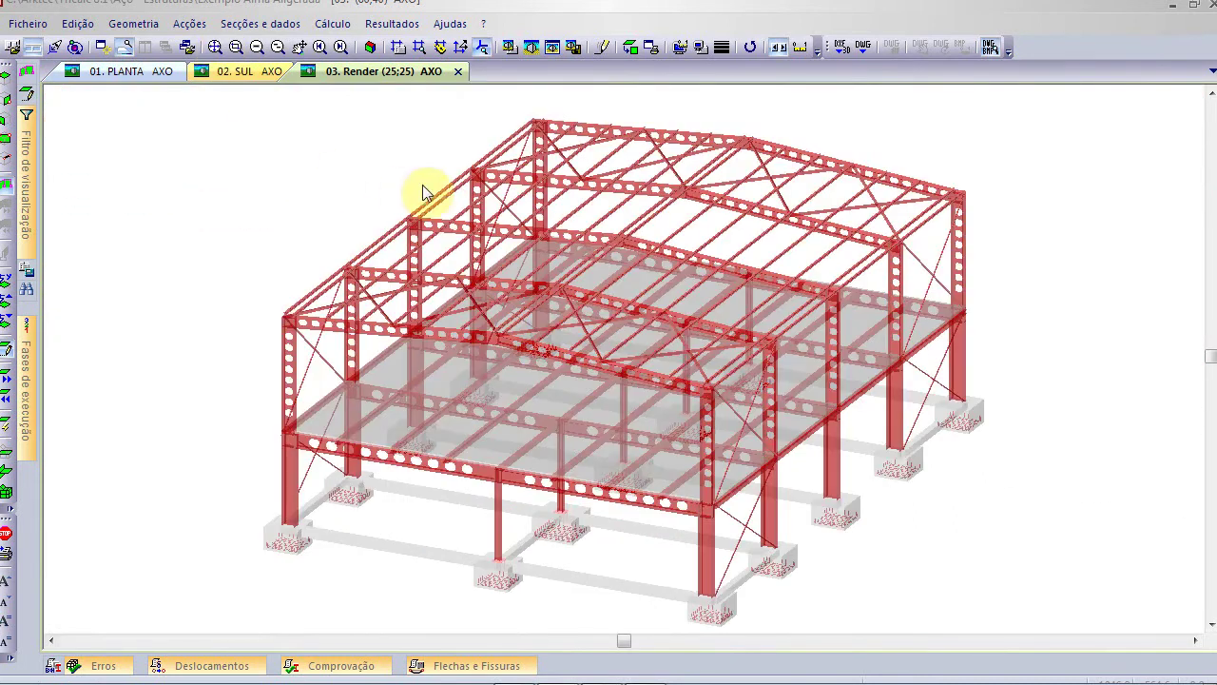
Open the structure Nave Industrial 02 from the structure gallery
left_click(26, 23)
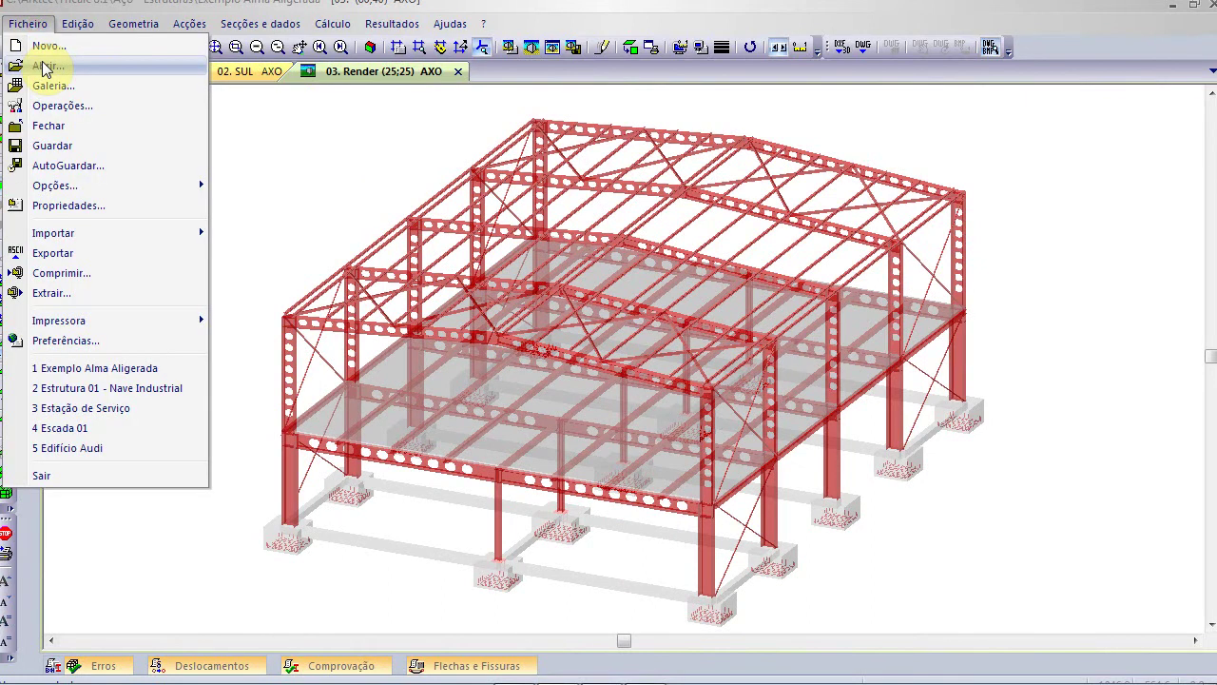
left_click(55, 87)
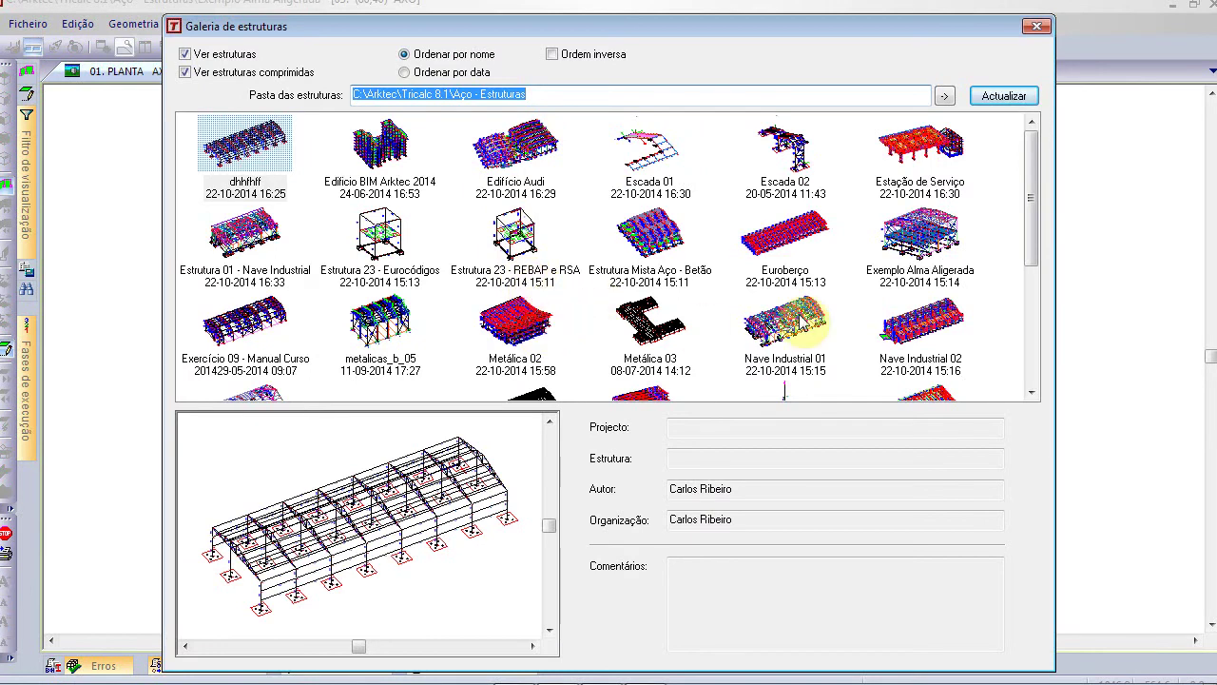
scroll(905, 285, "down", 2)
double_click(917, 264)
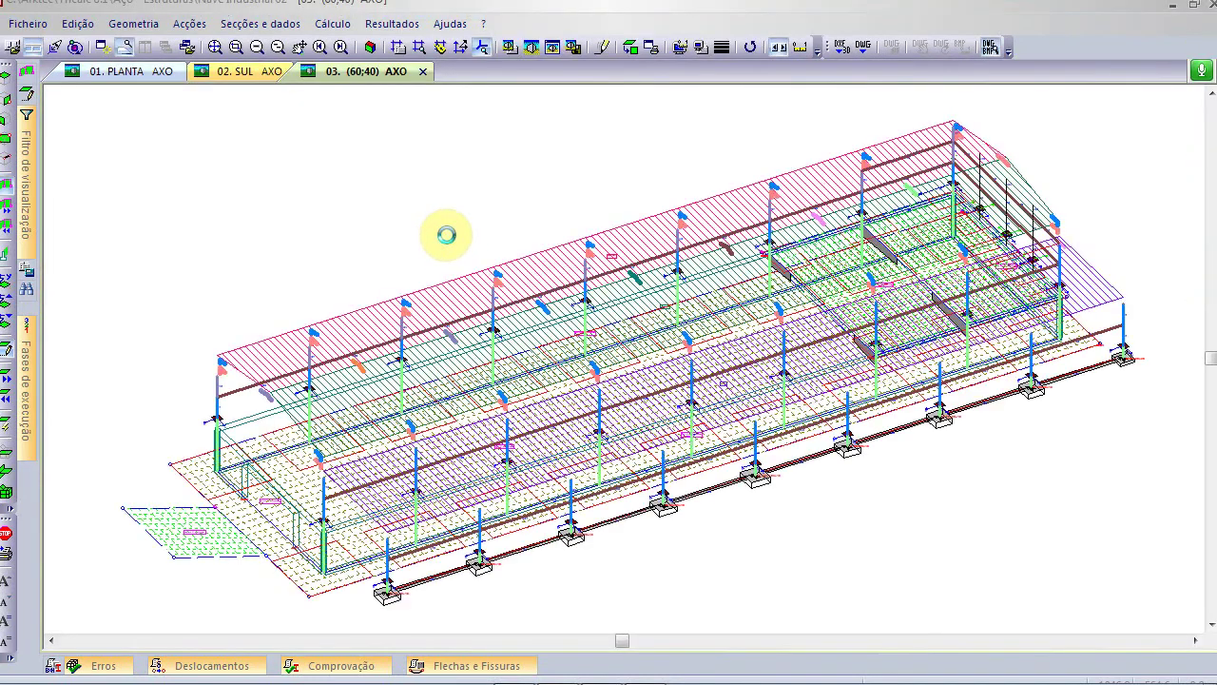
Render the warehouse, accepting the calculation of the global fabrication table for drawing the reinforcement
left_click(551, 48)
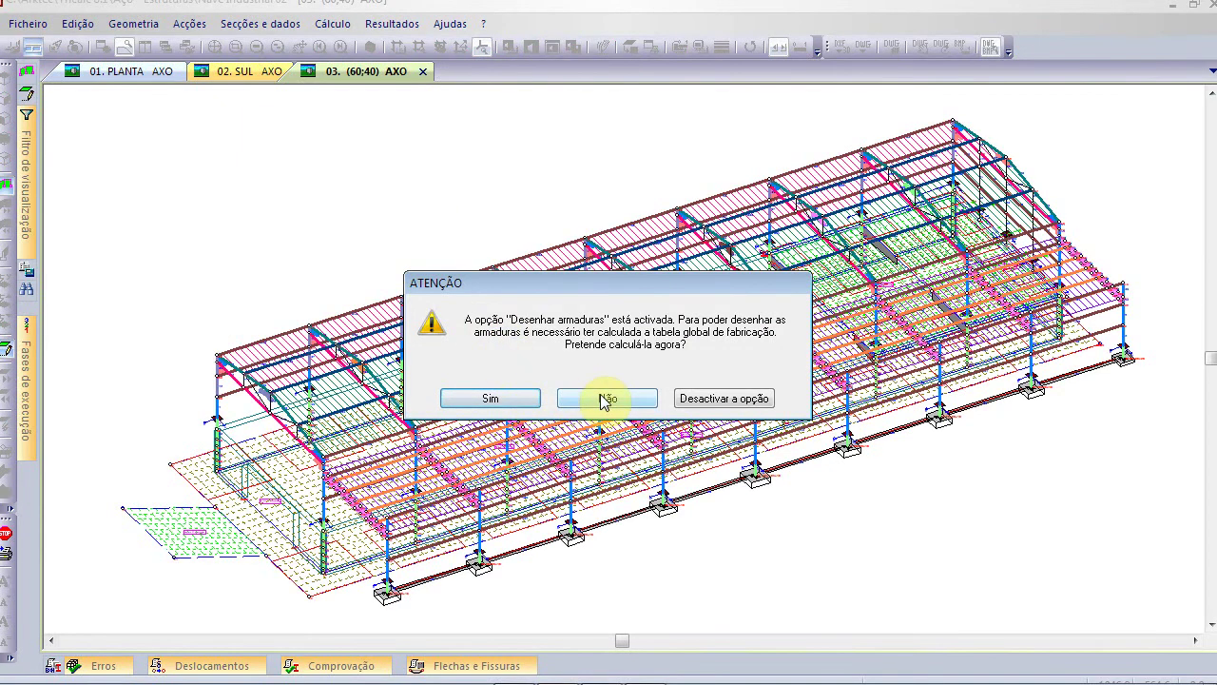
left_click(489, 397)
left_click(576, 397)
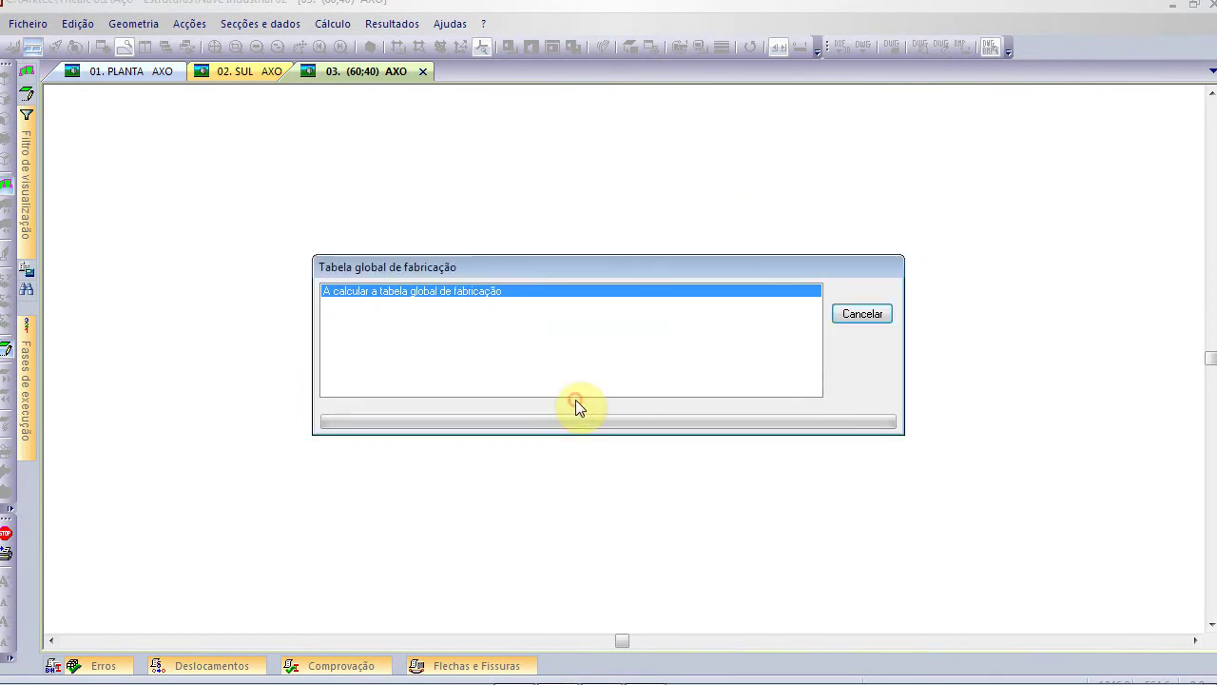
left_click(865, 315)
left_click(678, 380)
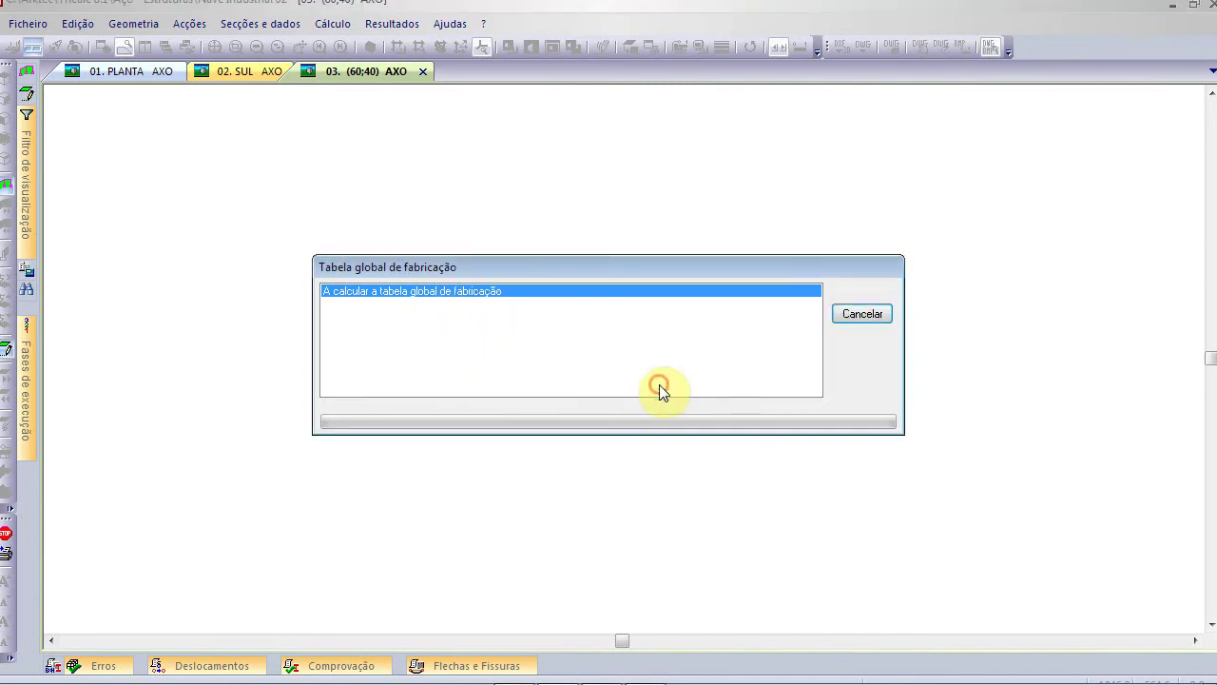
Examine the lattice beams and steel frames at the near end of the warehouse from different angles
scroll(395, 502, "up", 8)
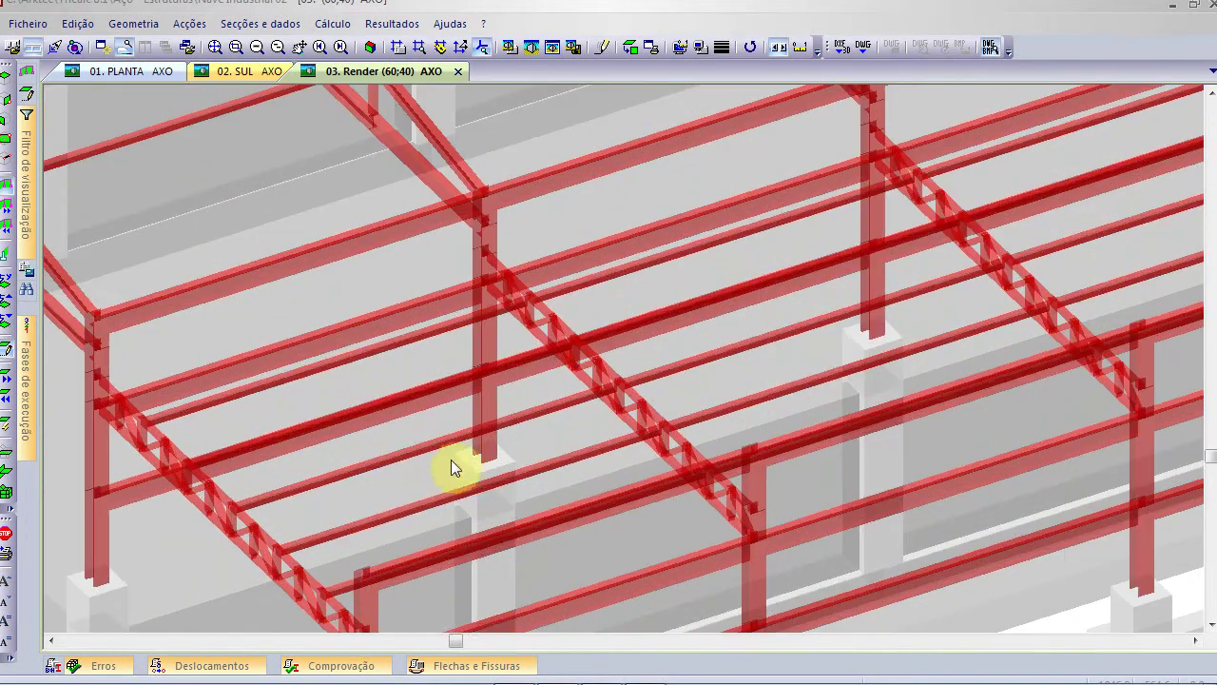
key("Up")
key("Up")
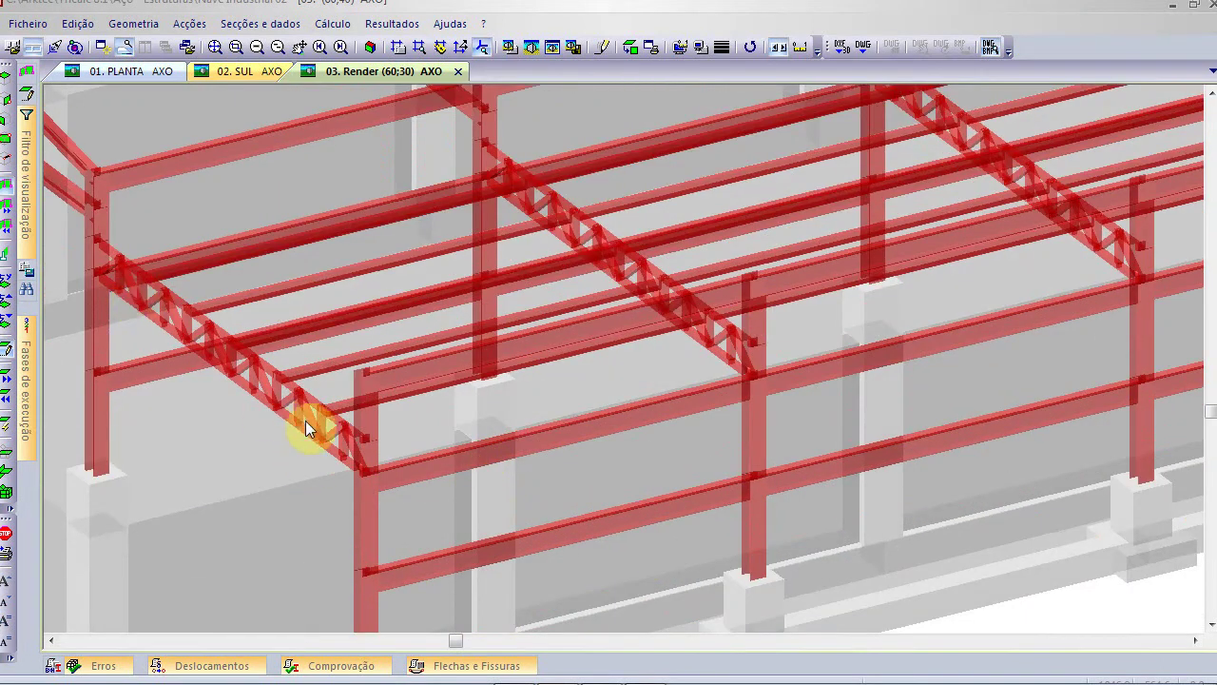
scroll(315, 426, "down", 3)
scroll(428, 397, "down", 1)
middle_click_drag(407, 416, 619, 425)
key("Left")
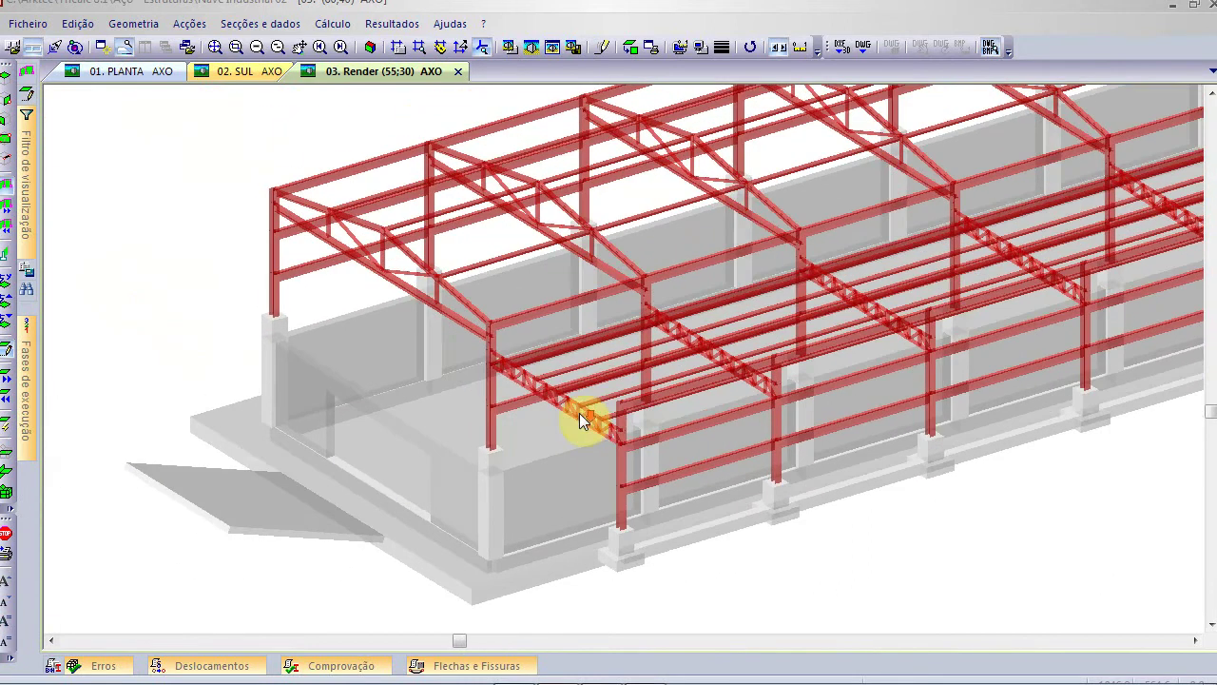
Inspect the base of the front corner steel column on its concrete stub
scroll(489, 485, "up", 1)
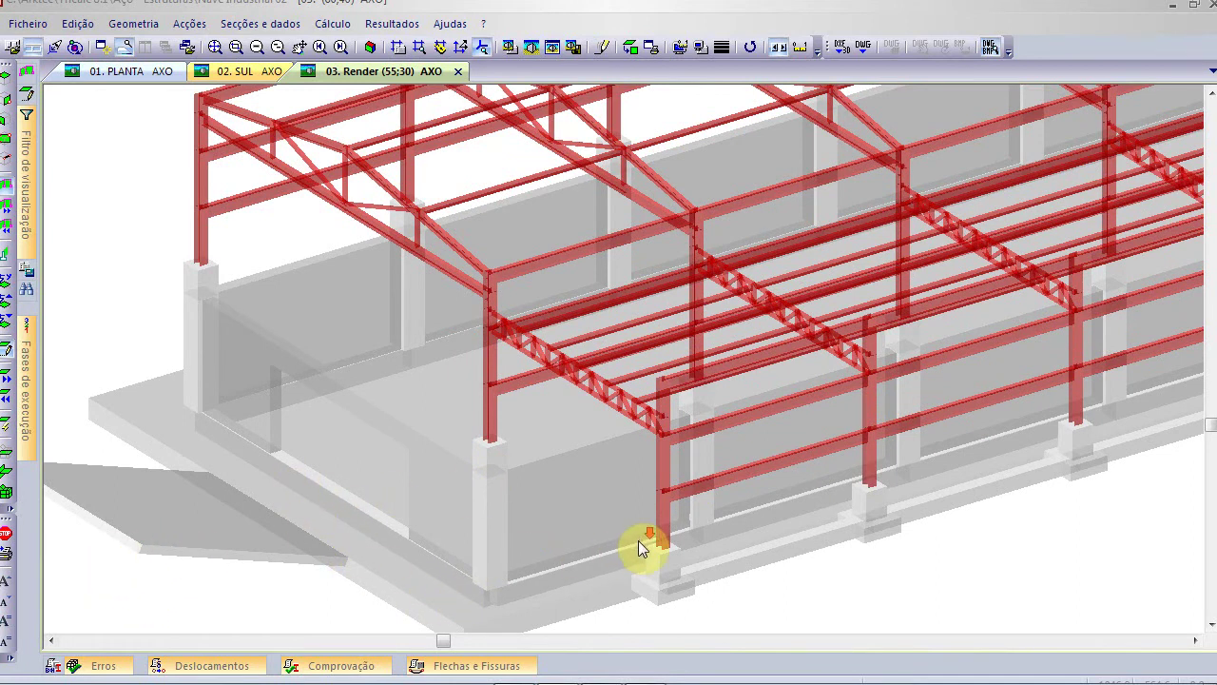
scroll(638, 540, "up", 4)
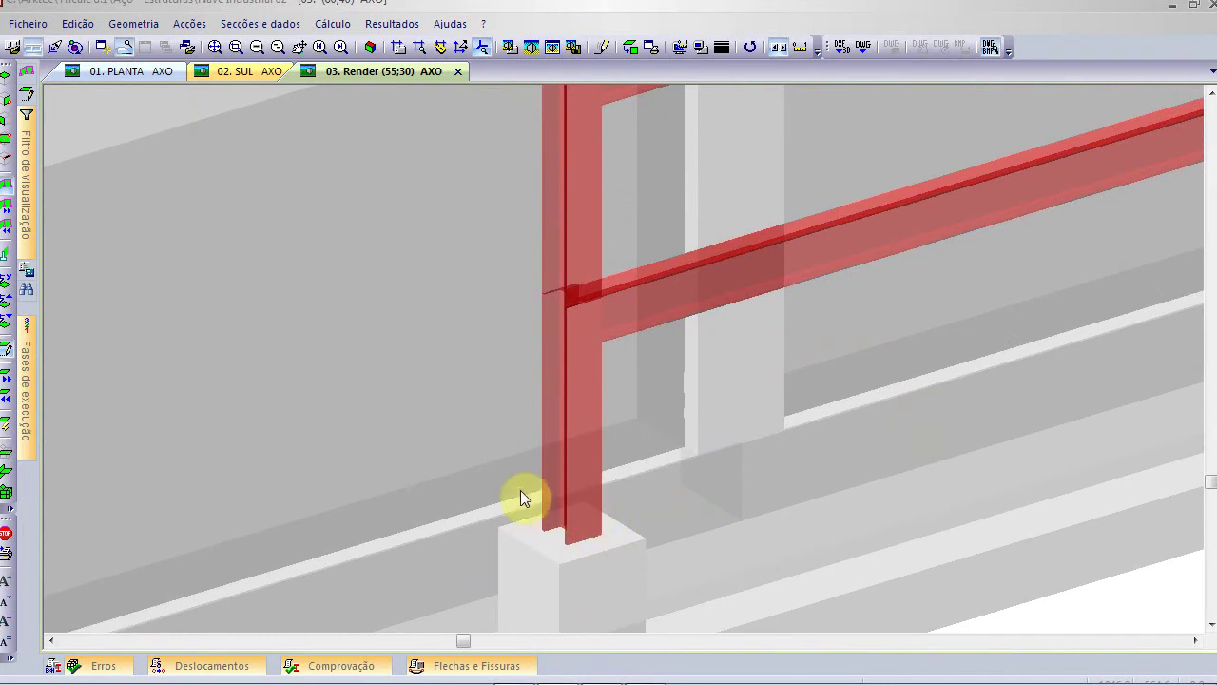
scroll(561, 509, "down", 5)
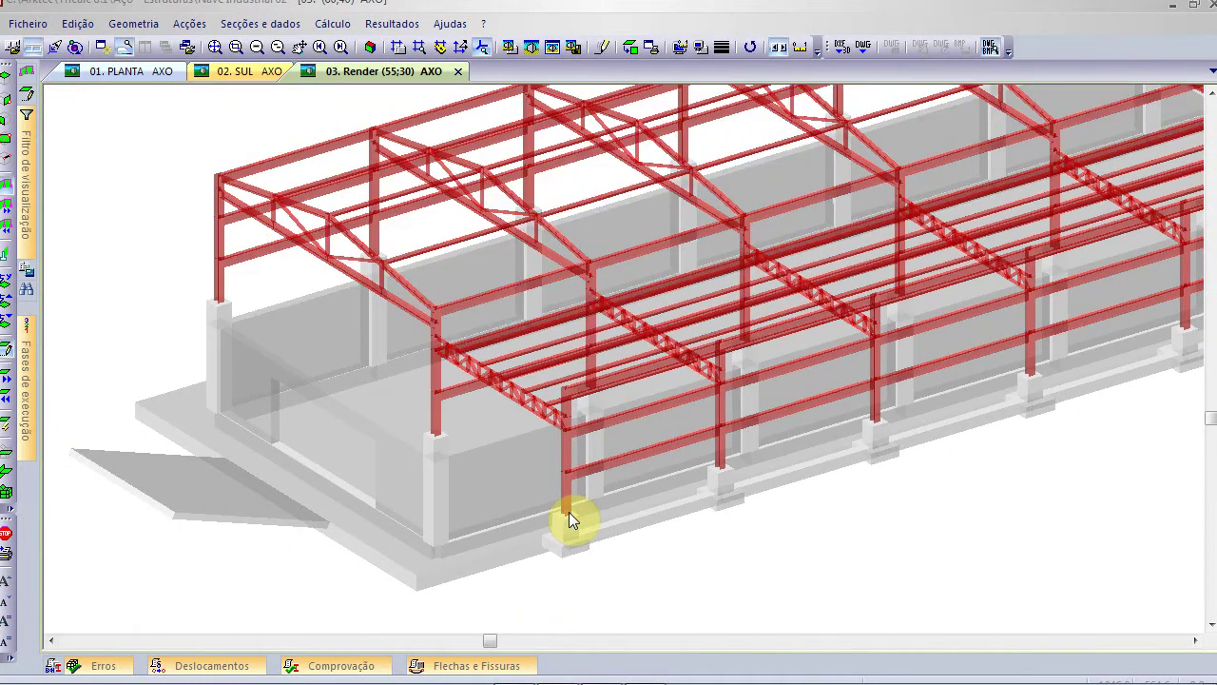
scroll(569, 511, "down", 4)
middle_click_drag(679, 313, 524, 374)
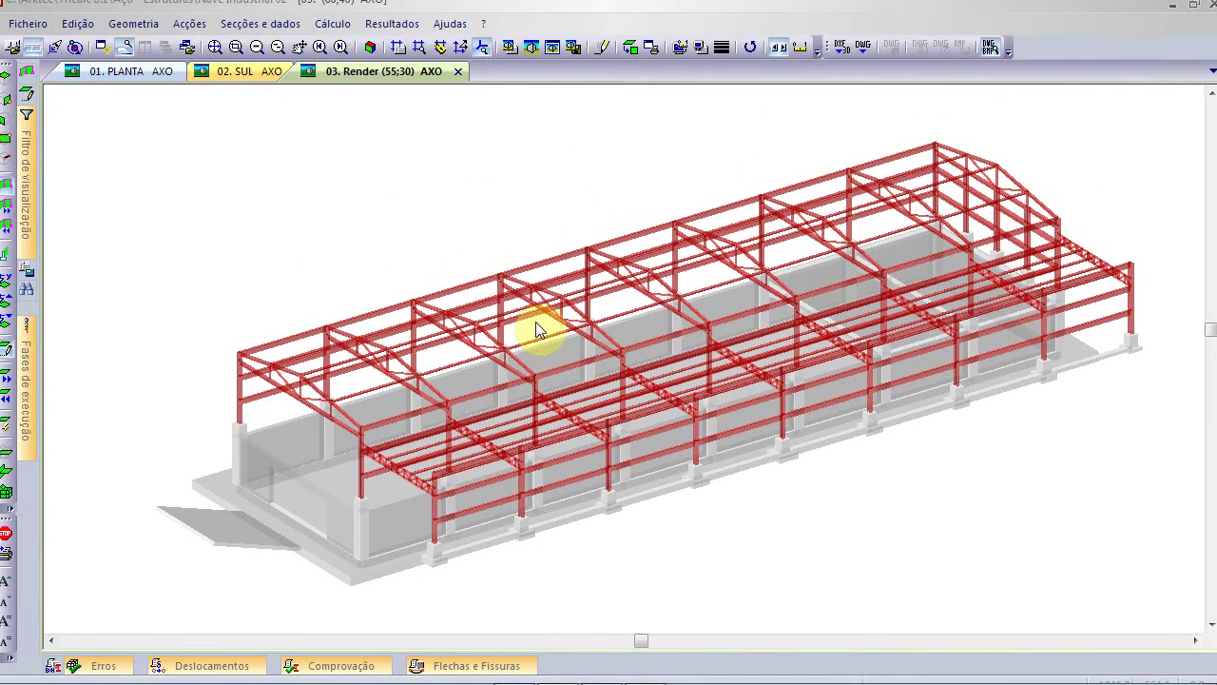
key("alt")
key("alt+Tab")
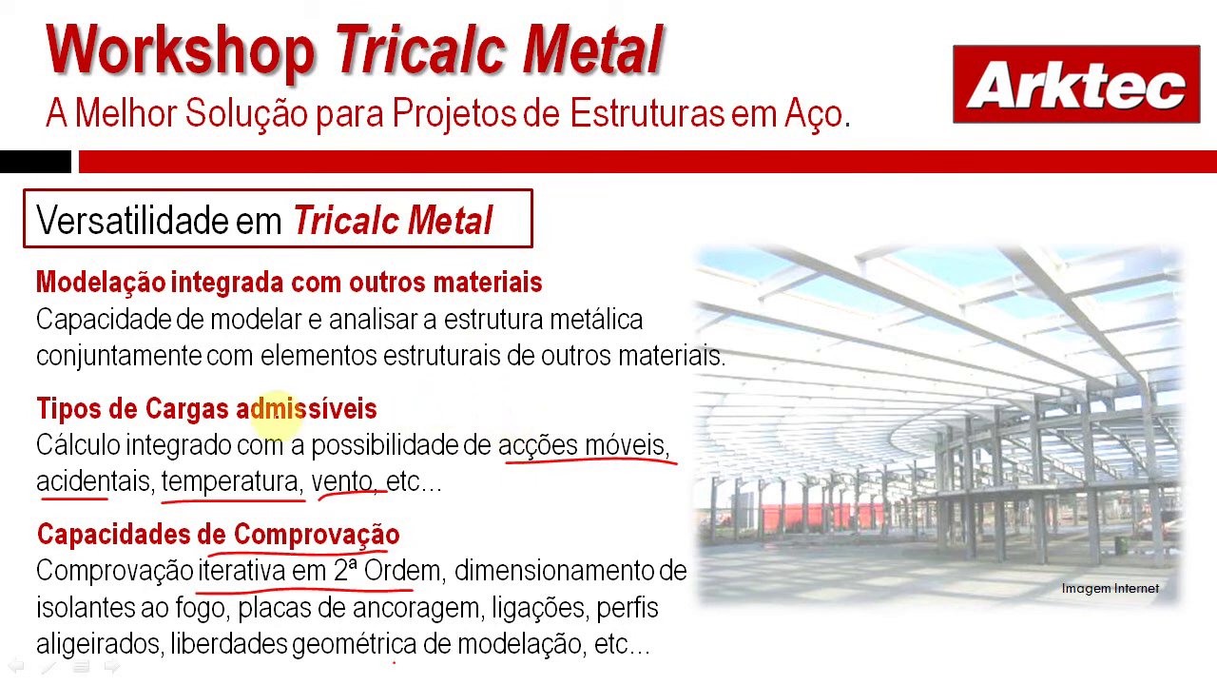
Switch back to Tricalc and review the live-load (Sobrecargas) safety coefficients in the combination options, accepting the possible loss of results
key("alt+Tab")
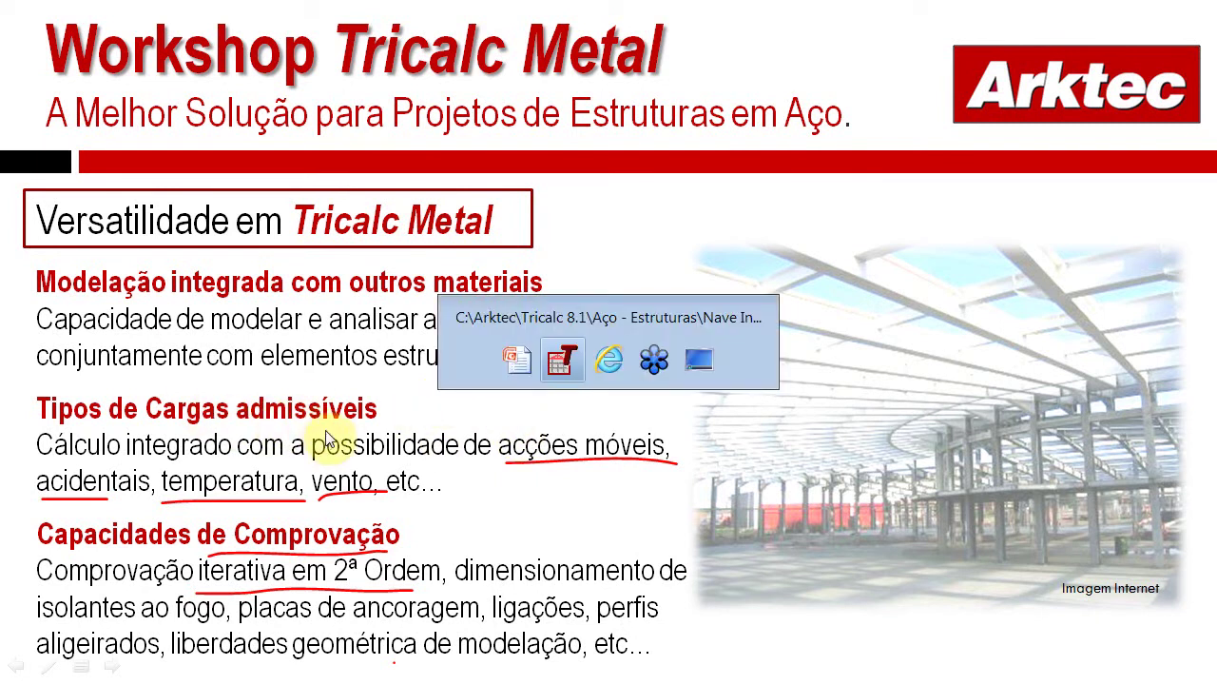
left_click(194, 24)
left_click(253, 211)
left_click(657, 231)
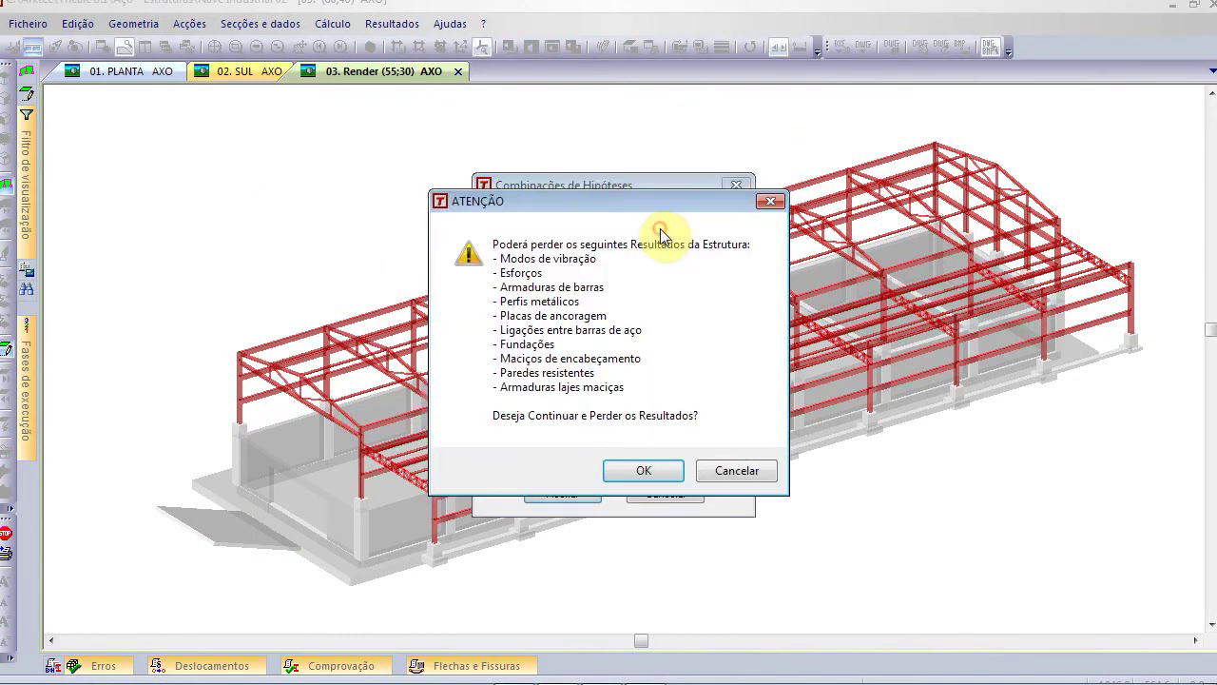
left_click(656, 466)
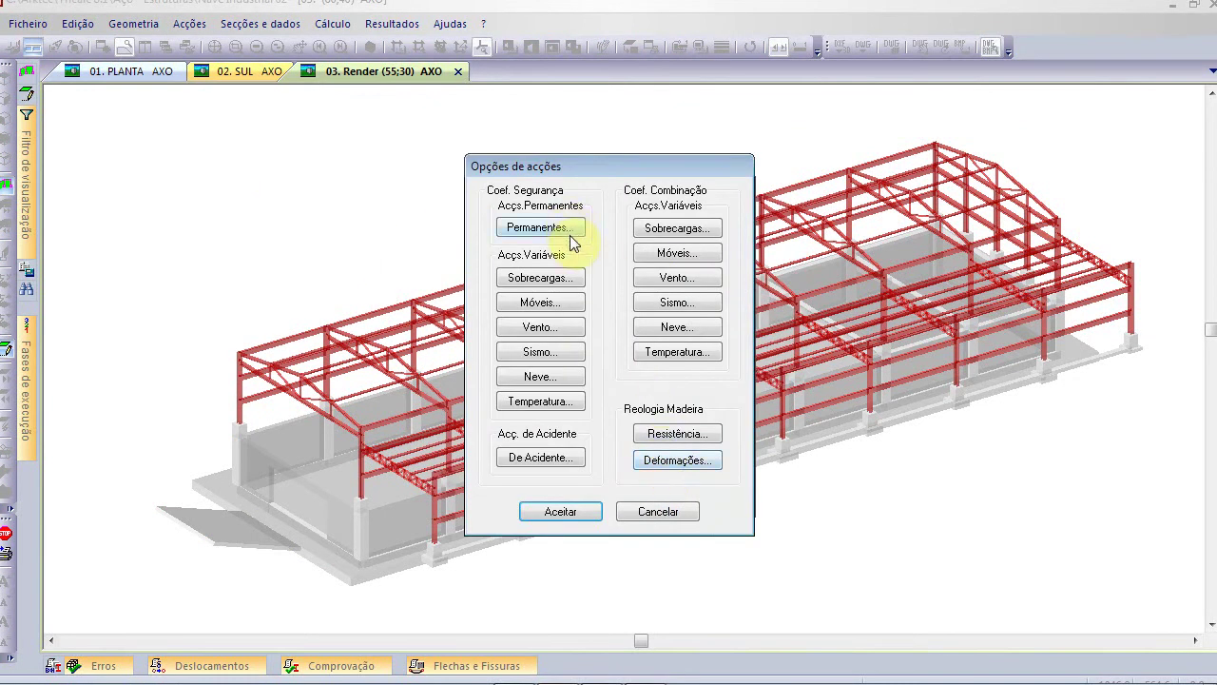
left_click(568, 276)
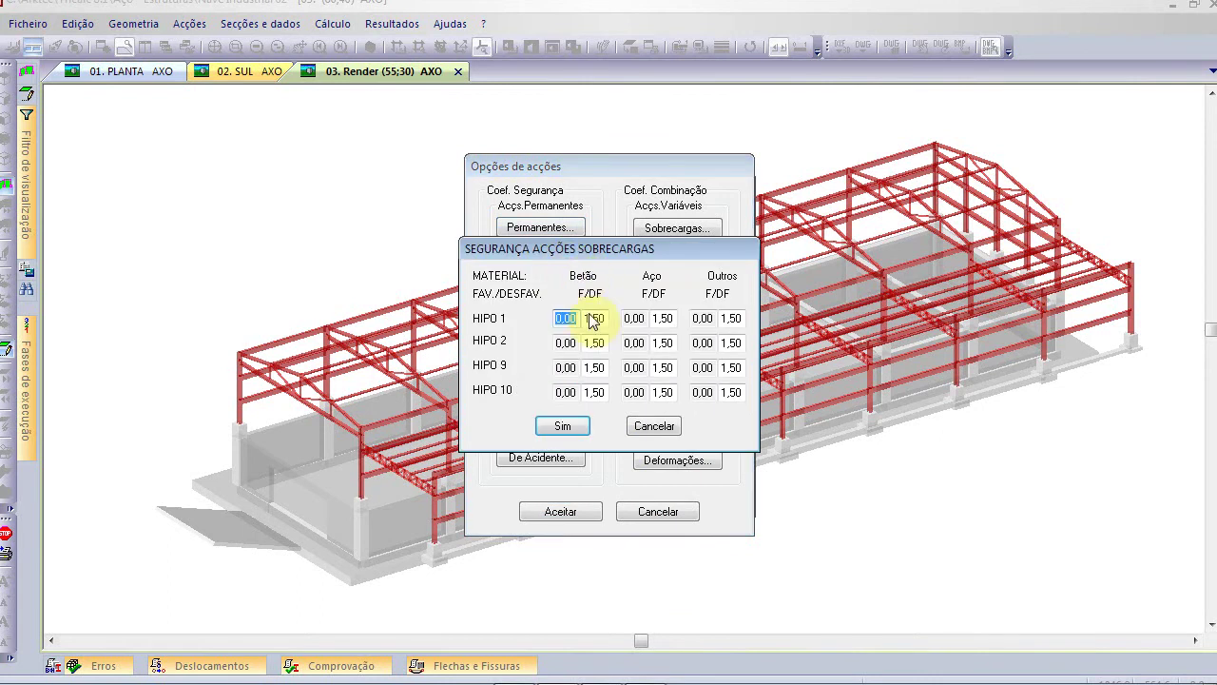
left_click(649, 427)
Review the safety coefficients for moving, wind and seismic actions, leaving each set without changes
left_click(550, 303)
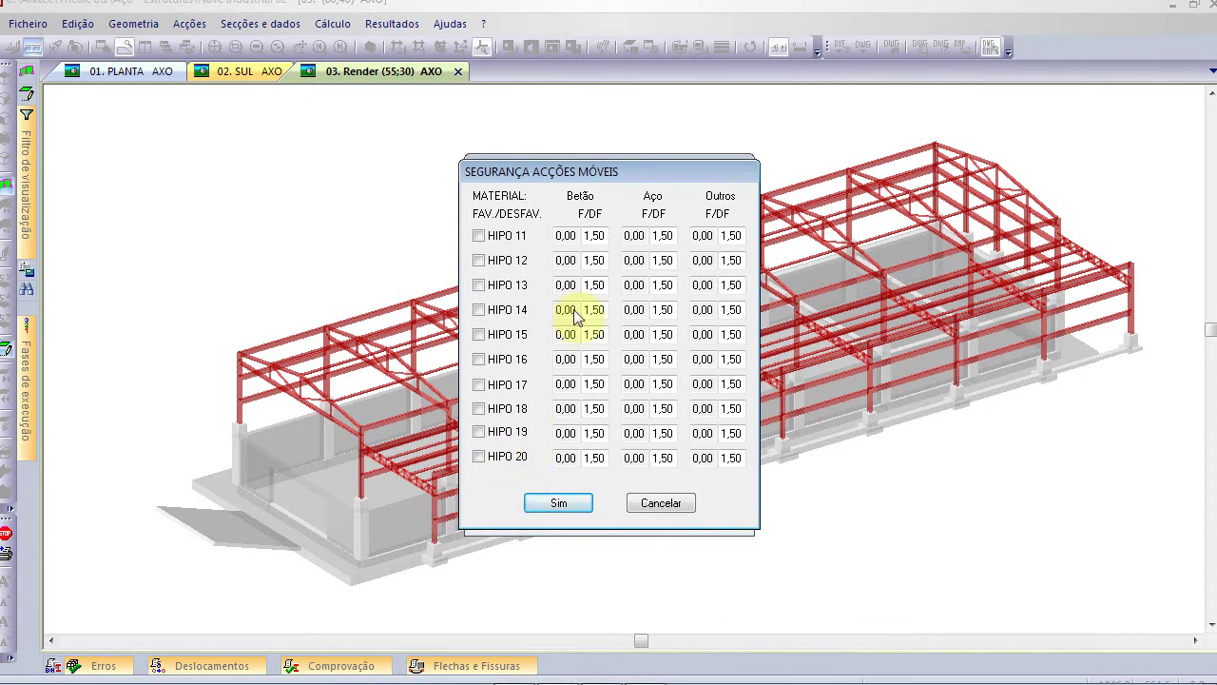
left_click(673, 494)
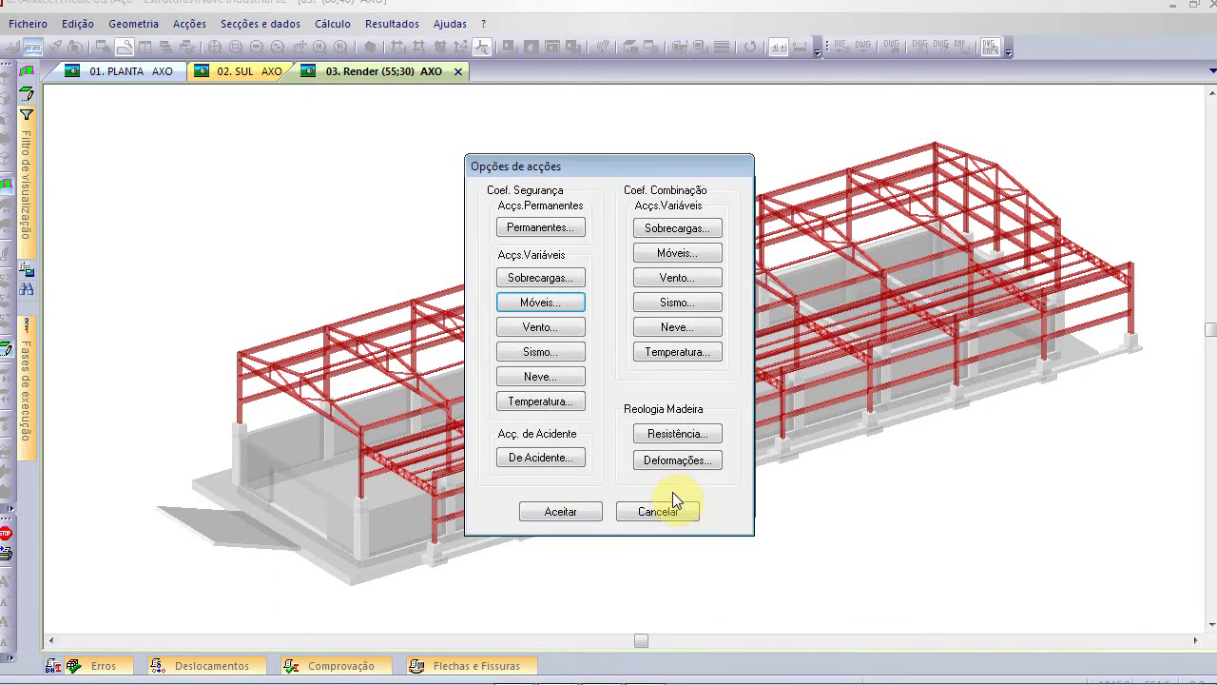
left_click(568, 324)
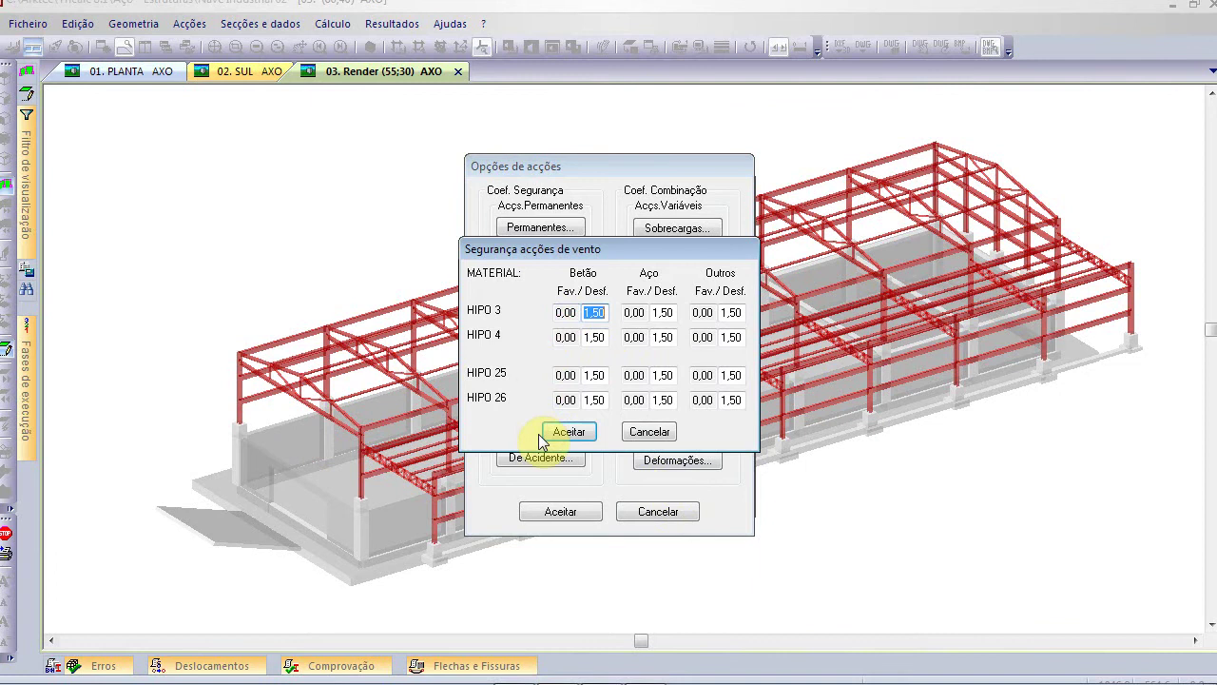
left_click(651, 430)
left_click(555, 355)
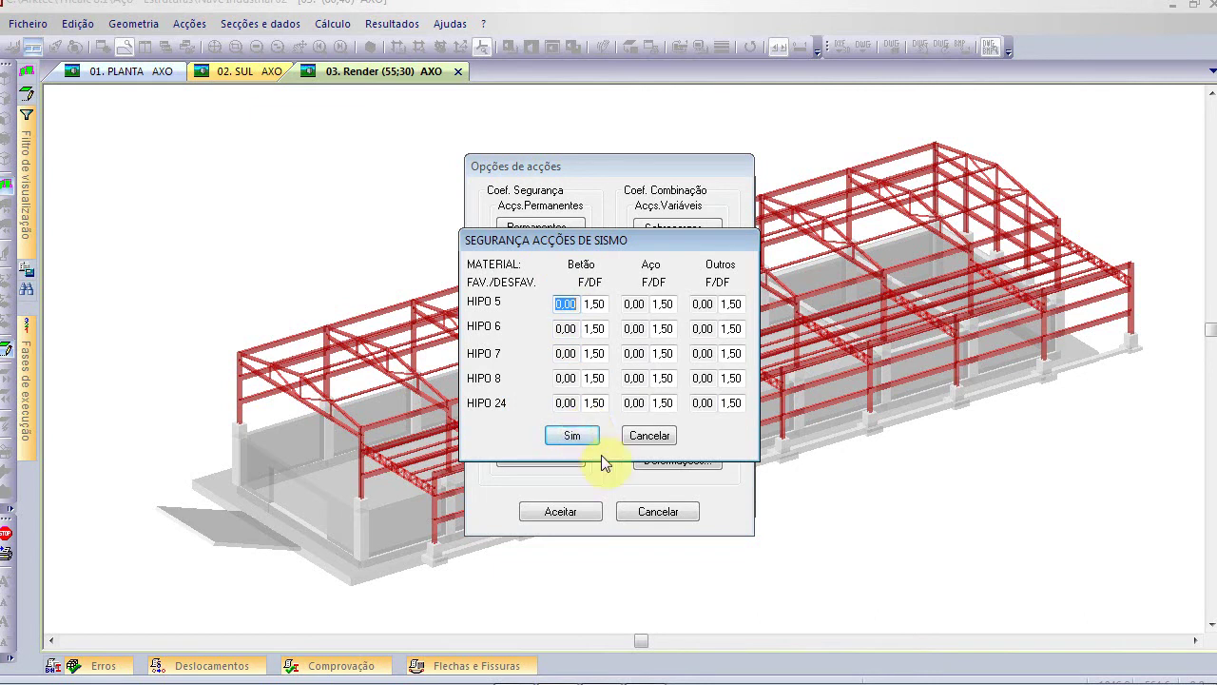
left_click(646, 438)
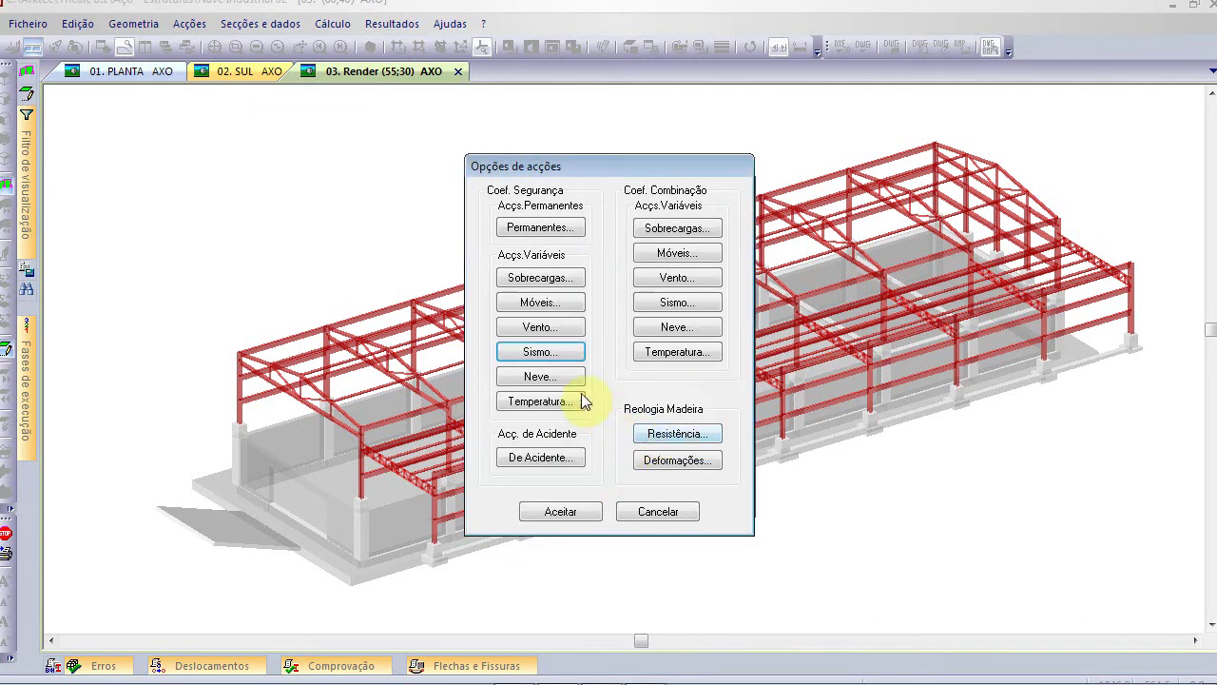
Review the snow and temperature safety coefficients, and leave the load combination settings without saving
left_click(503, 373)
left_click(671, 398)
left_click(561, 401)
left_click(639, 388)
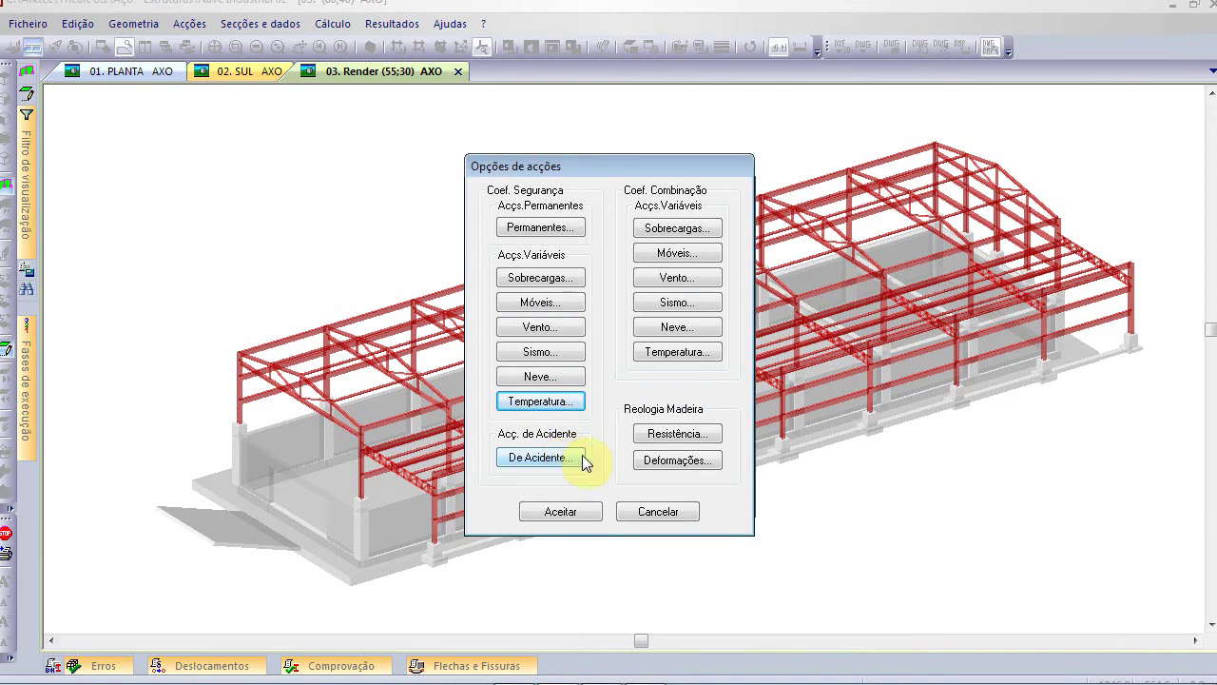
left_click(670, 504)
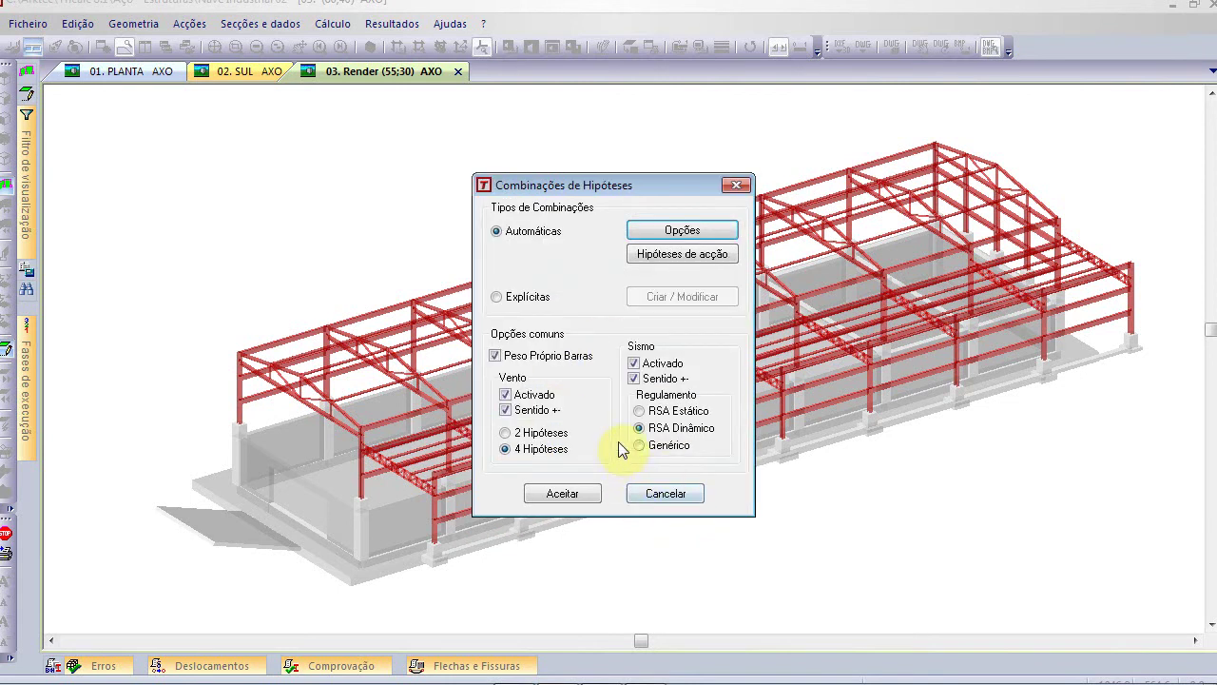
left_click(646, 494)
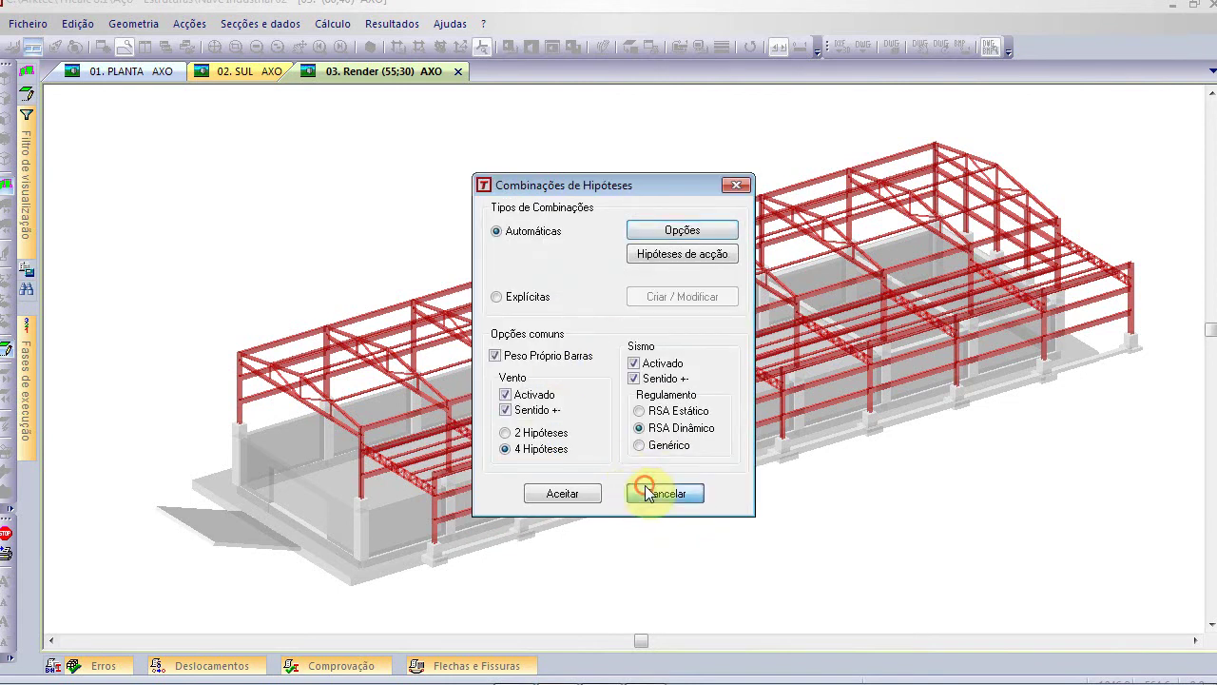
Review the load types available for bars, planes, nodes, wind and earthquake in the action definition, and cancel it
left_click(189, 24)
left_click(217, 193)
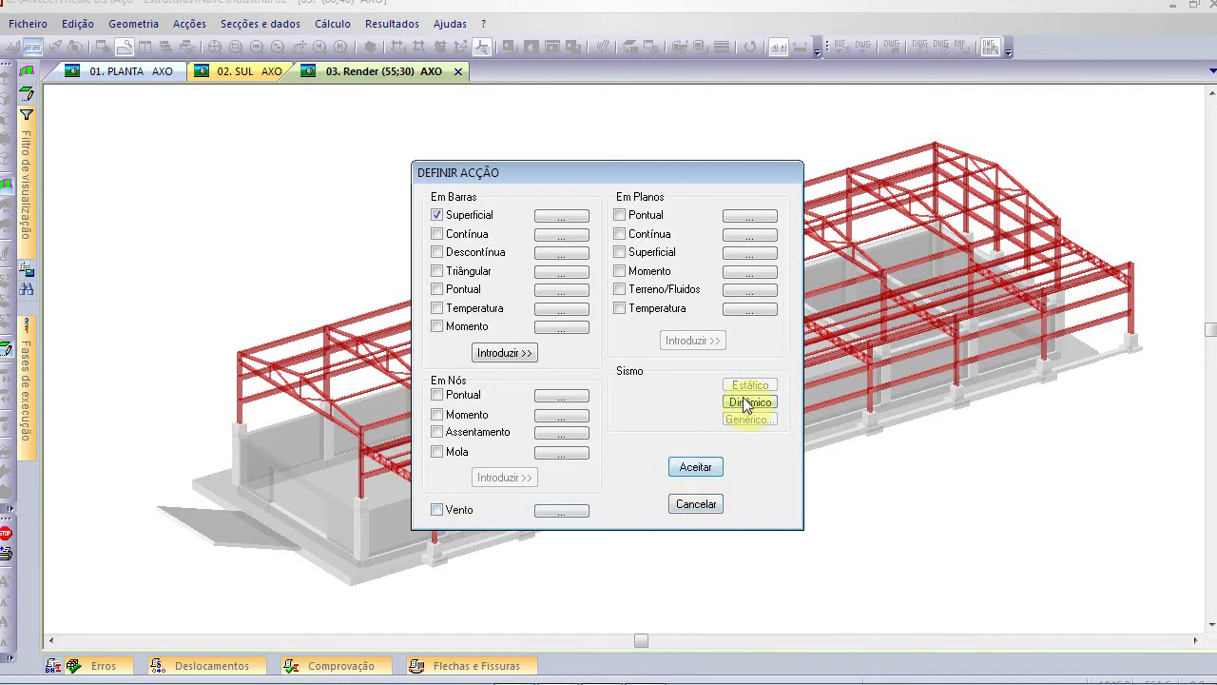
left_click(699, 507)
left_click(302, 153)
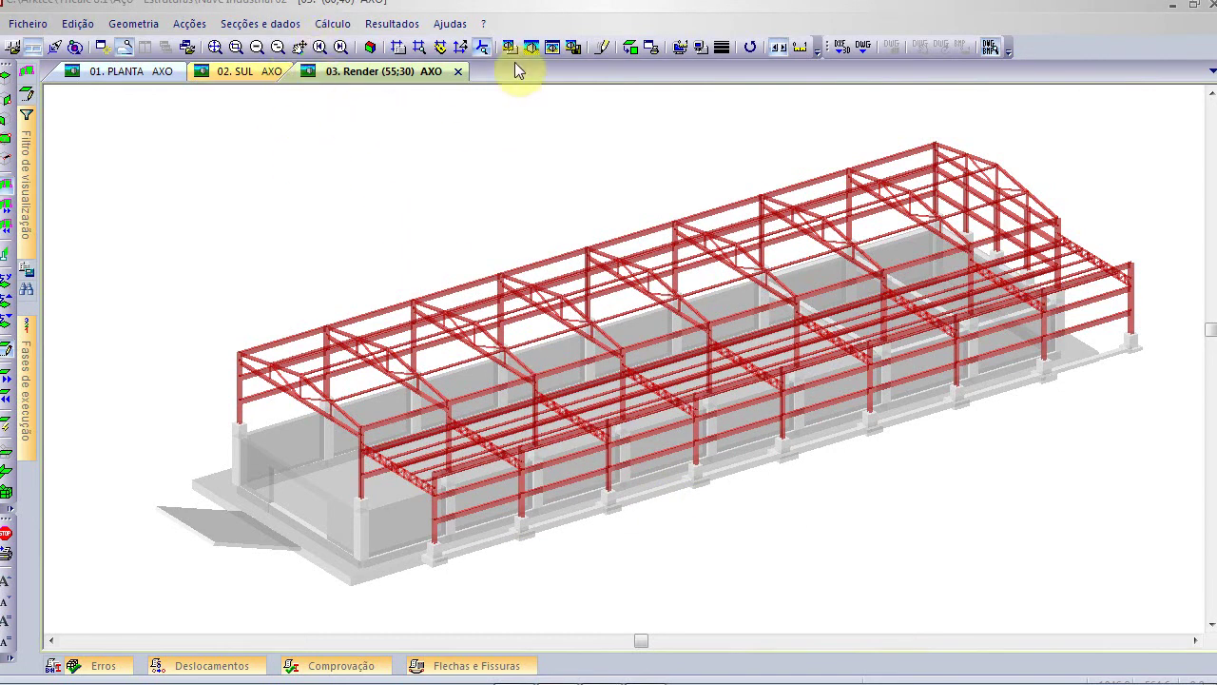
Return the warehouse from render to wireframe display and open the second-order calculation options for forces (Esforços)
left_click(557, 49)
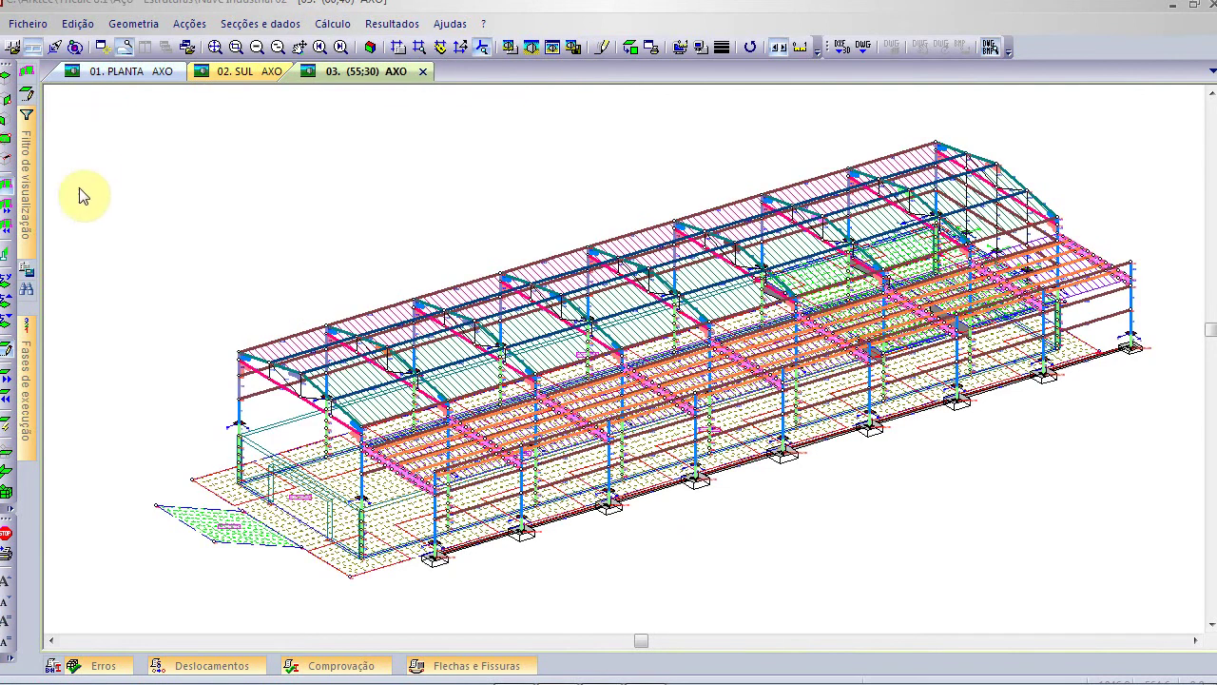
left_click(26, 288)
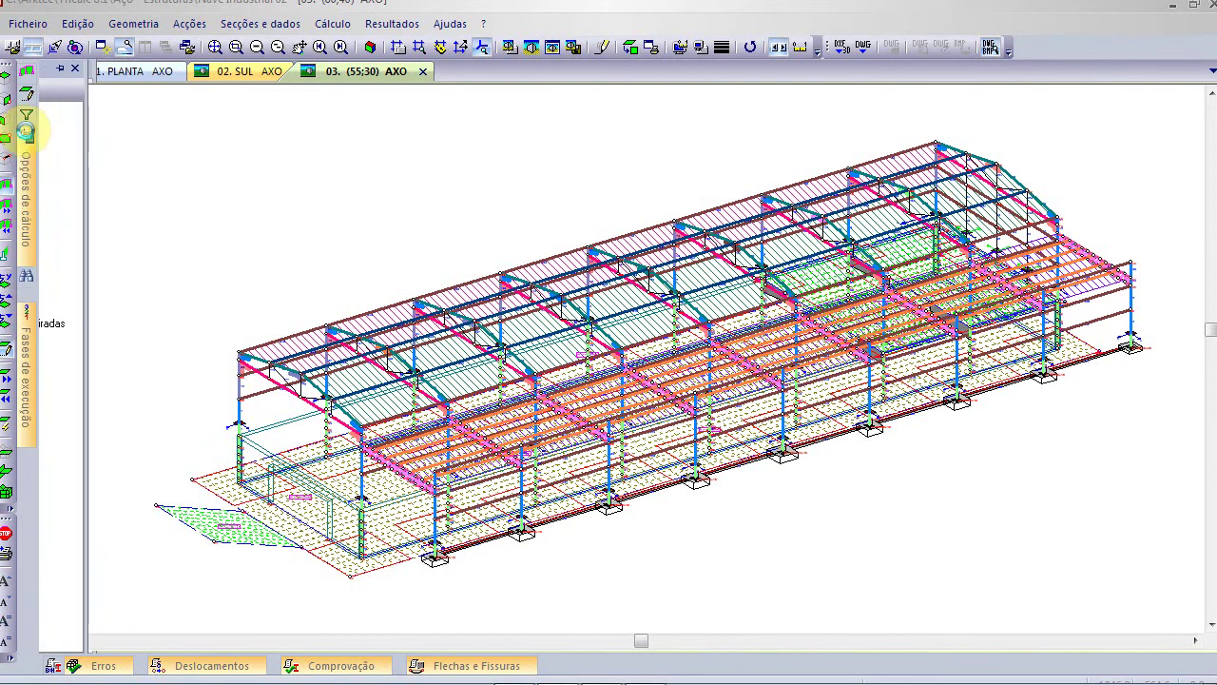
left_click(26, 132)
left_click(83, 125)
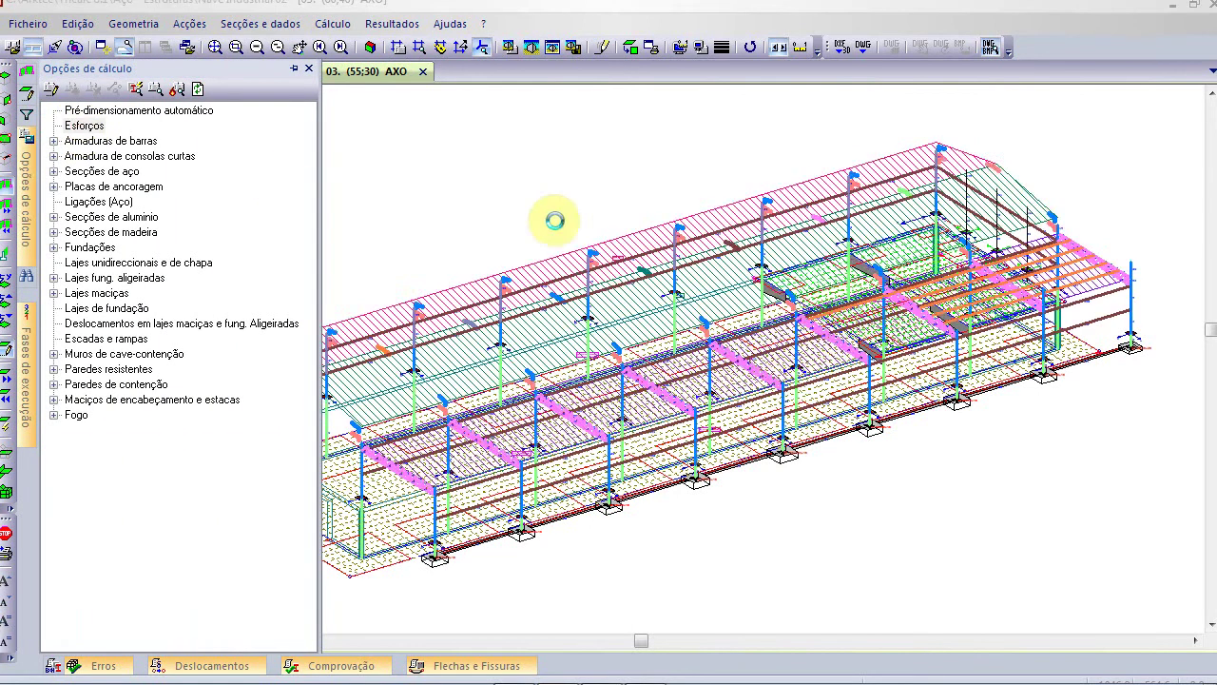
left_click(718, 289)
left_click(860, 289)
Restrict the second-order calculation to steel (Aço) and E.L.U., removing the horizontal displacement and vertical axial limits on the number of combinations
left_click(349, 119)
left_click(350, 162)
left_click(350, 184)
left_click(350, 206)
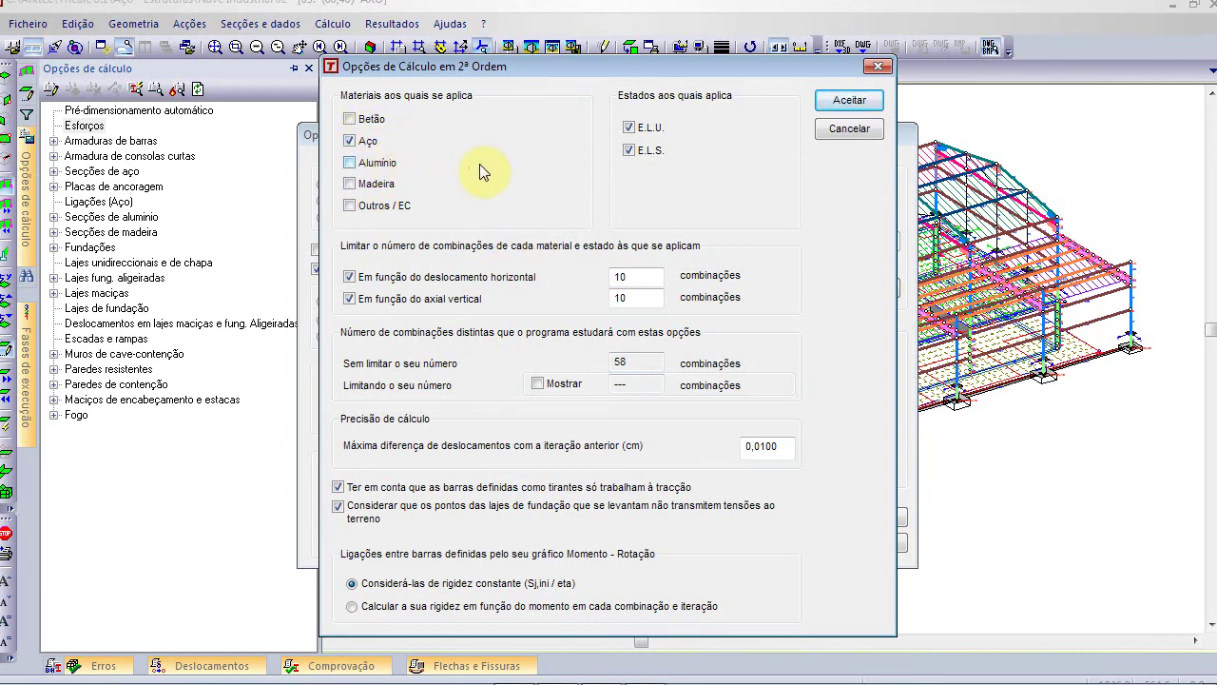
left_click(630, 151)
left_click(350, 277)
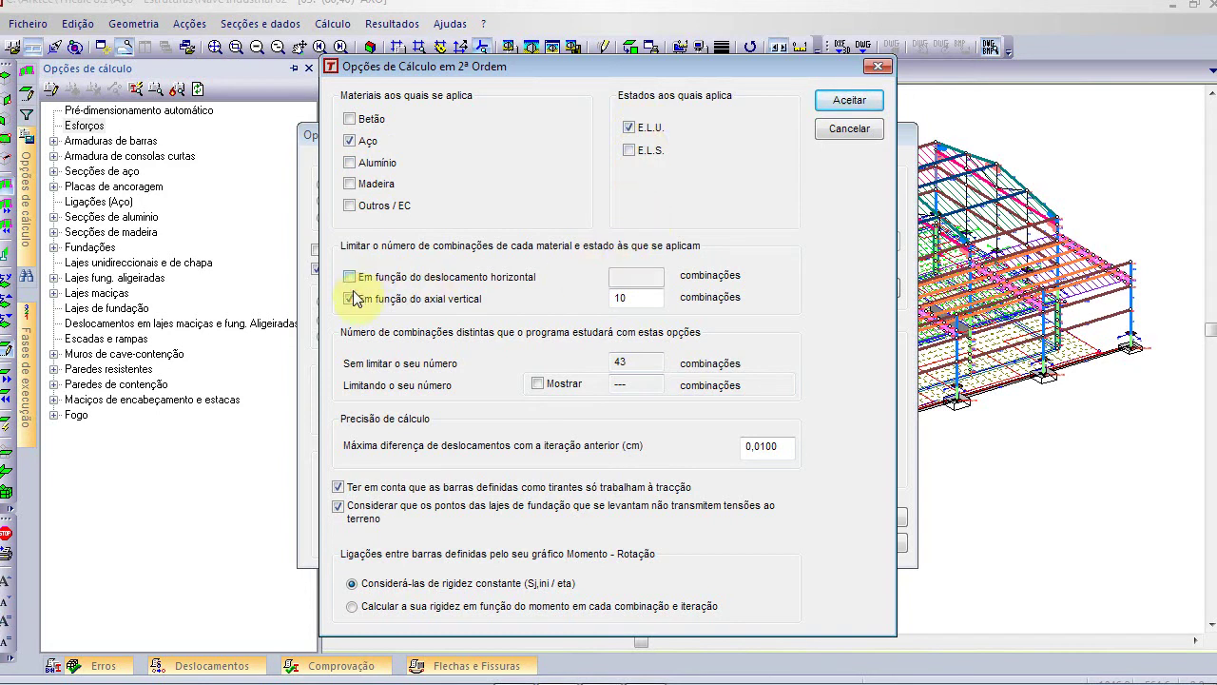
left_click(349, 299)
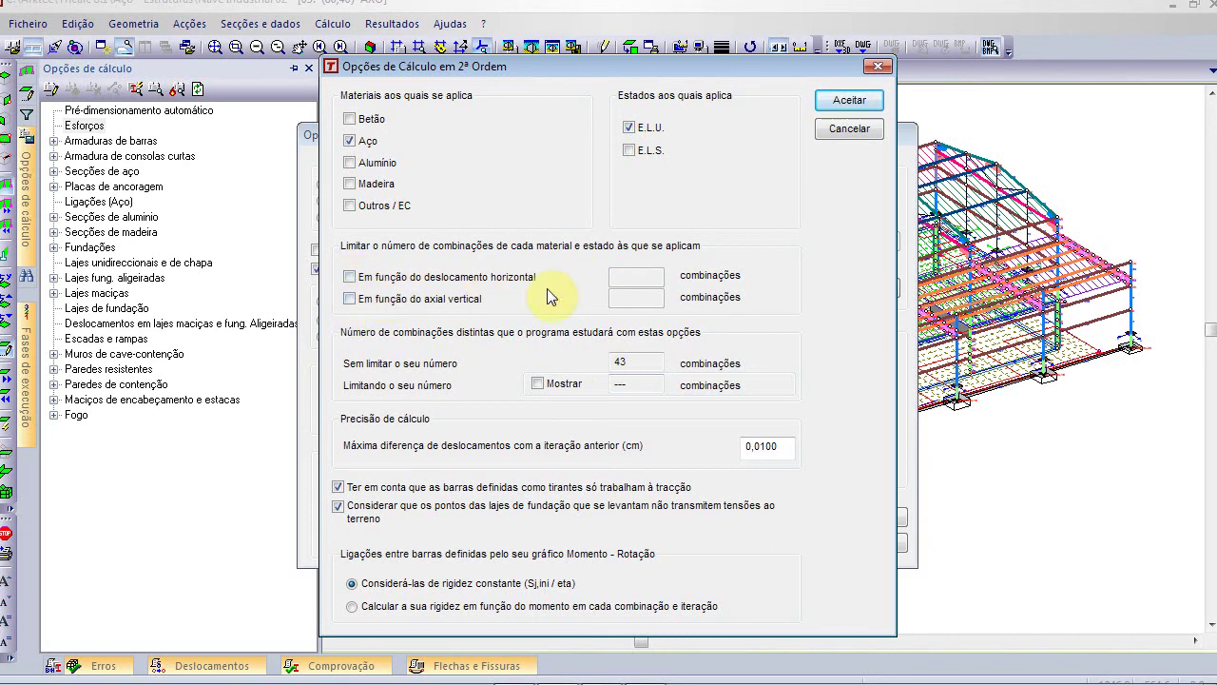
Review the calculation precision, ties and foundation slab options for second-order analysis, and close the calculation options without saving
double_click(652, 360)
double_click(781, 447)
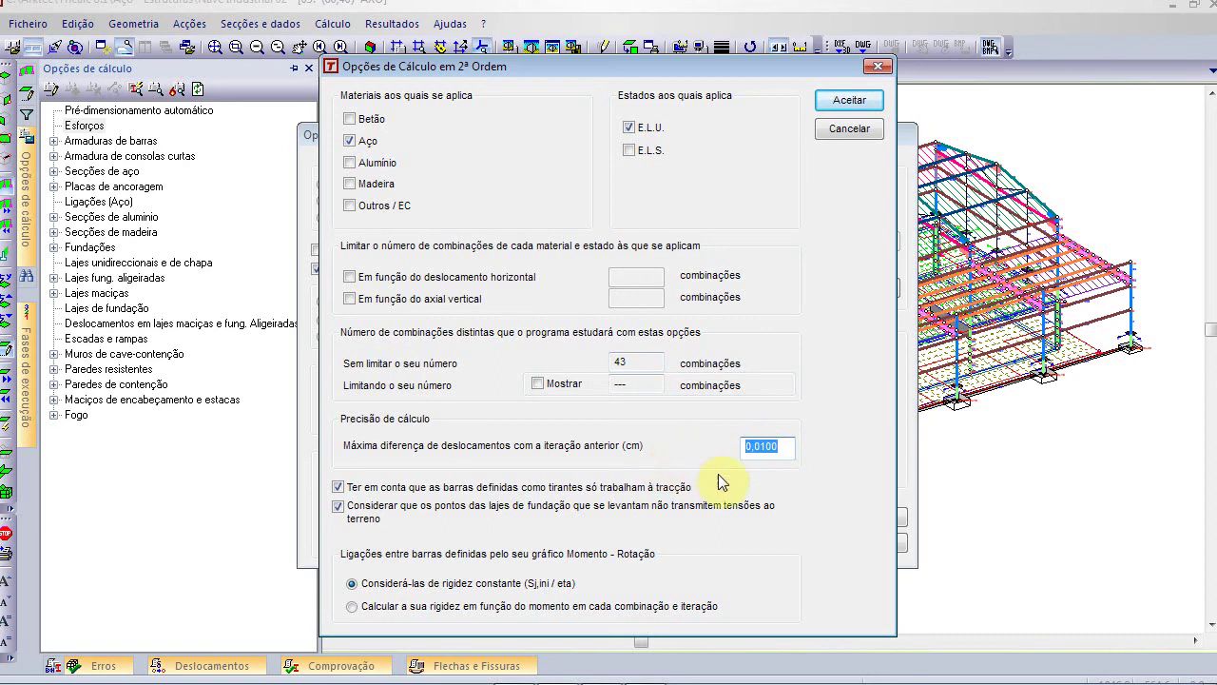
left_click(765, 444)
left_click_drag(766, 444, 747, 445)
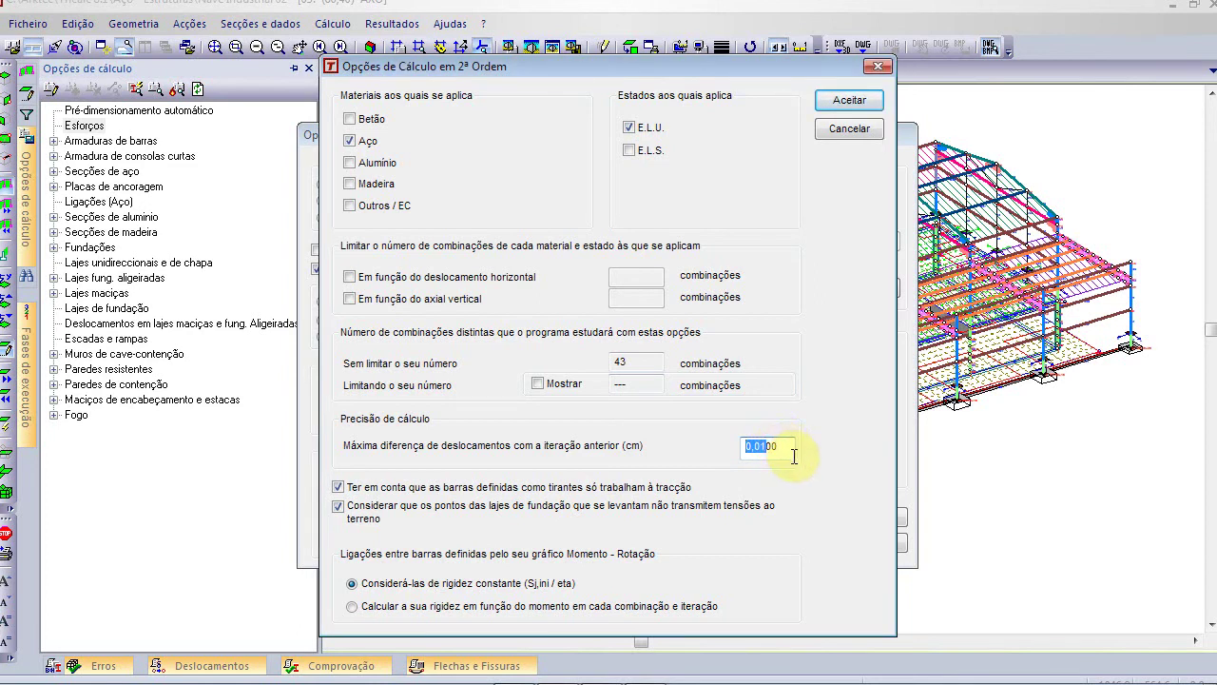
left_click_drag(758, 449, 786, 448)
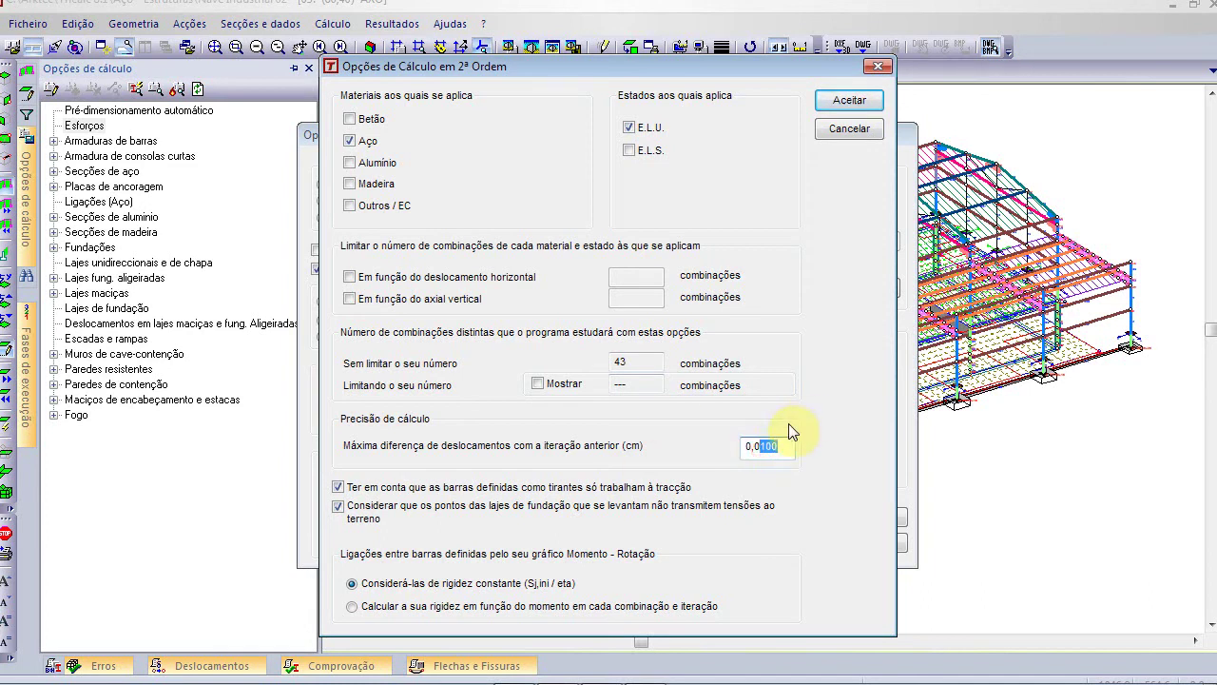
left_click(754, 448)
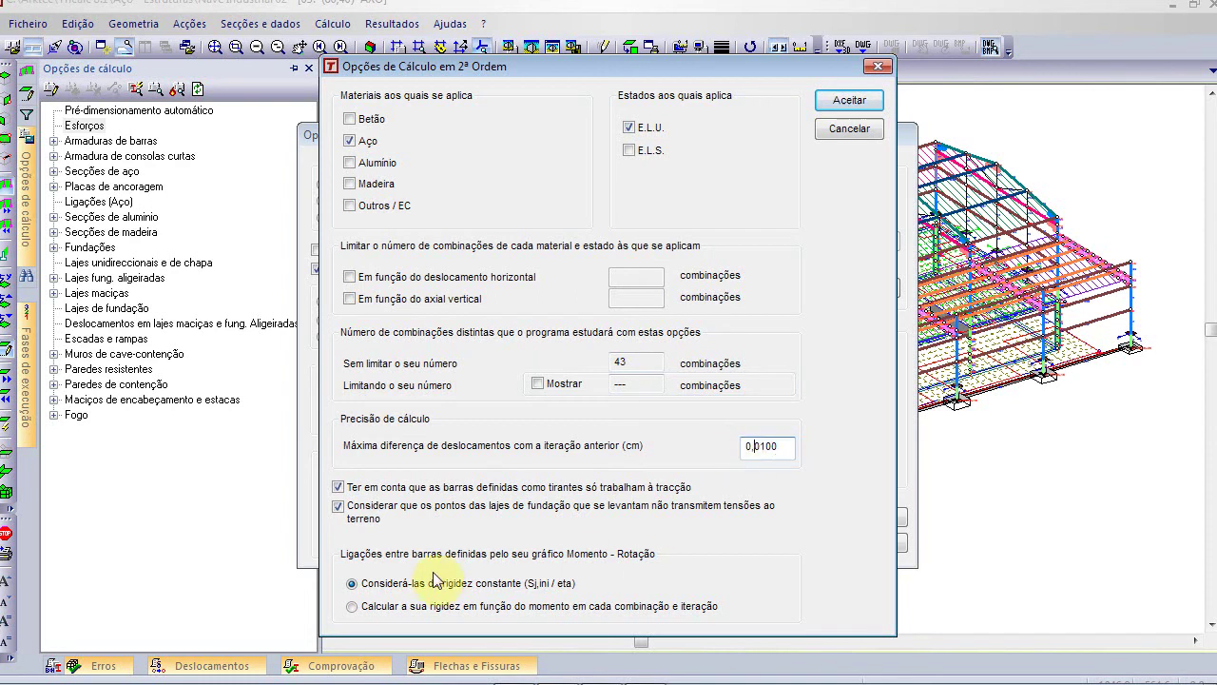
left_click(359, 494)
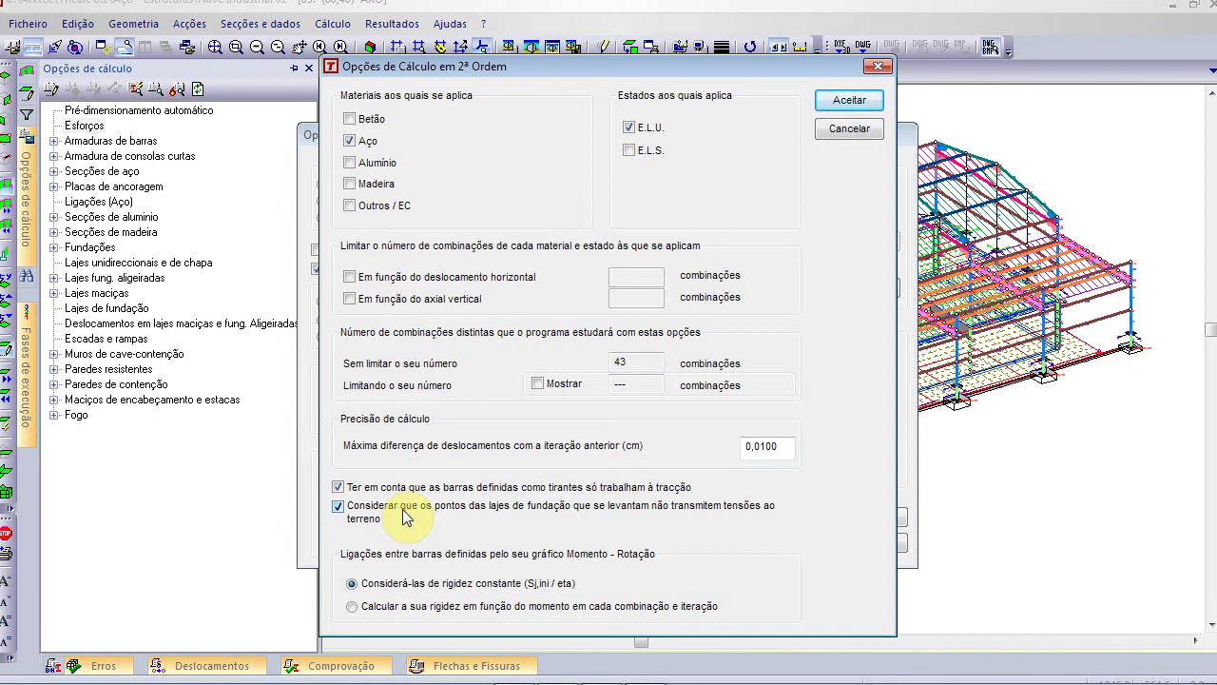
left_click(833, 130)
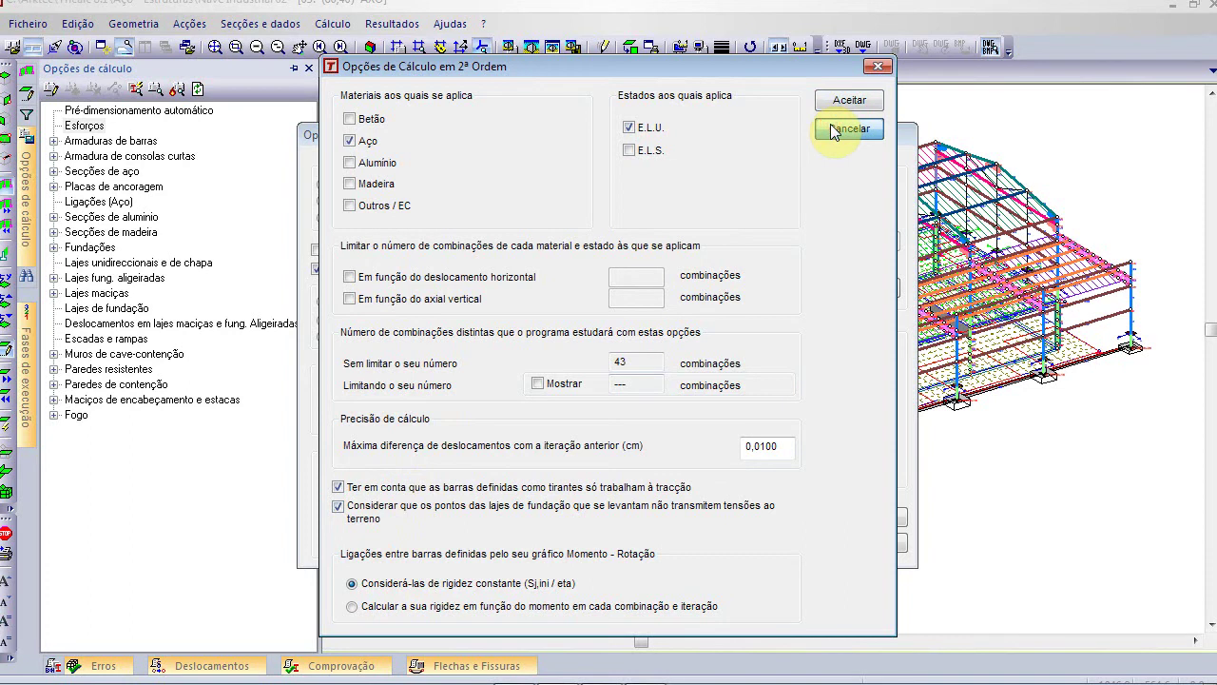
left_click(865, 538)
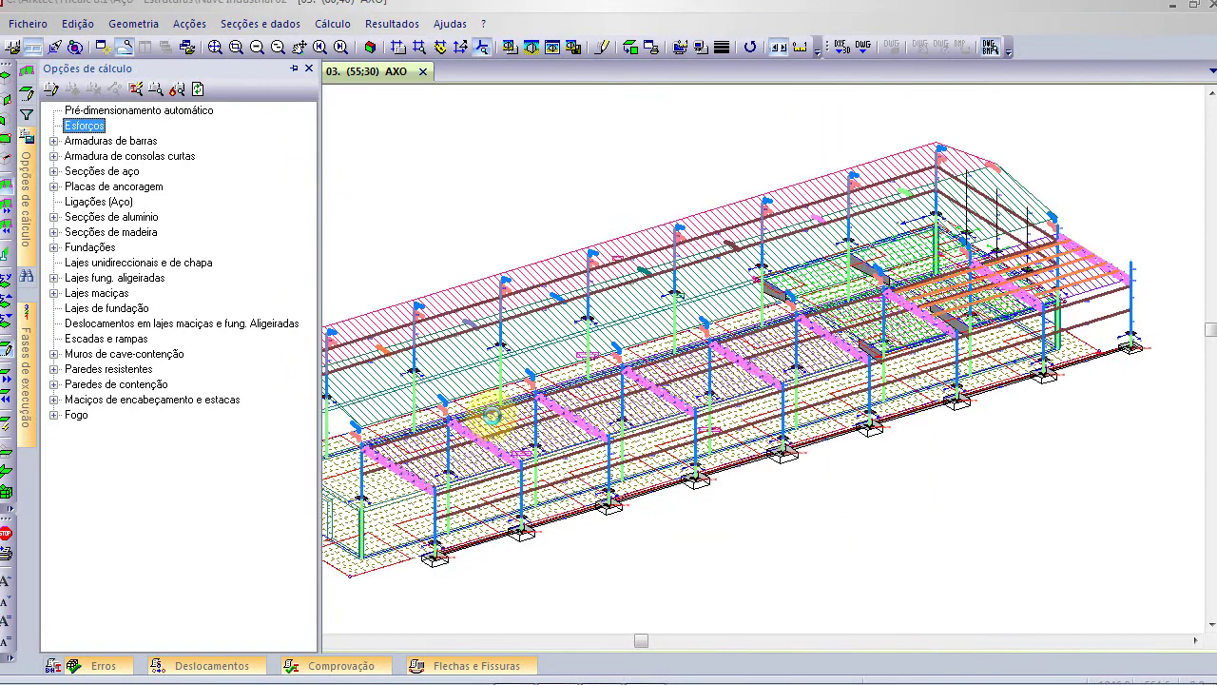
left_click(443, 169)
left_click(497, 265)
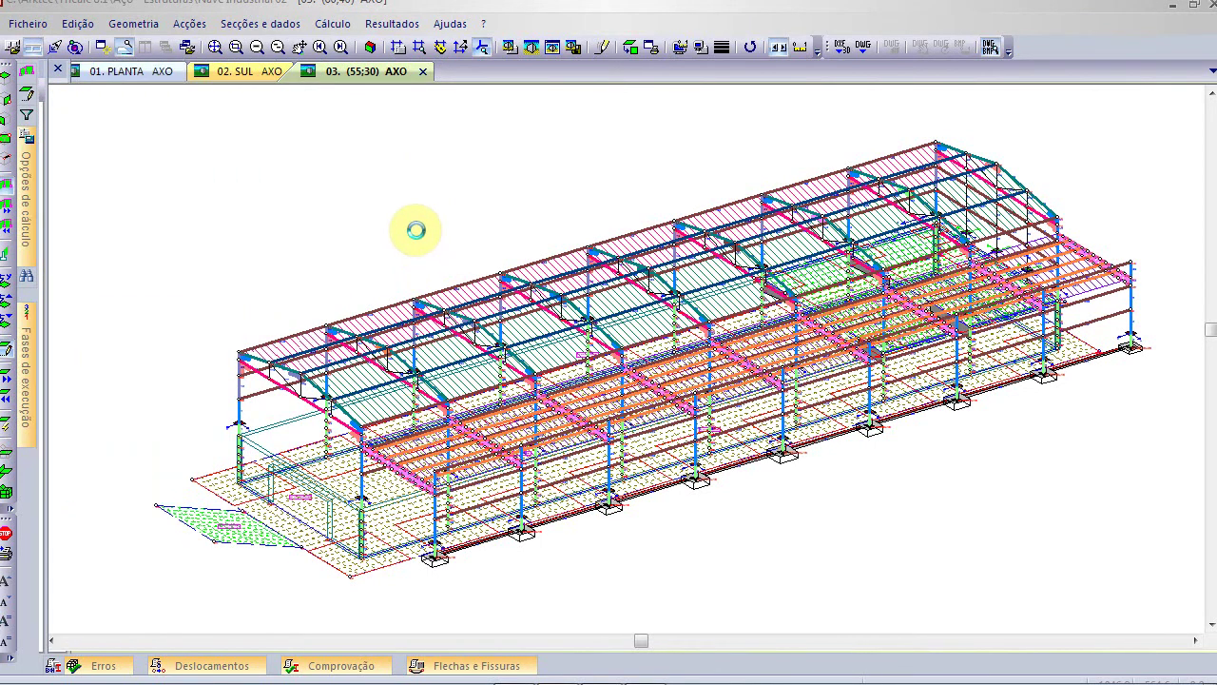
key("alt+Tab")
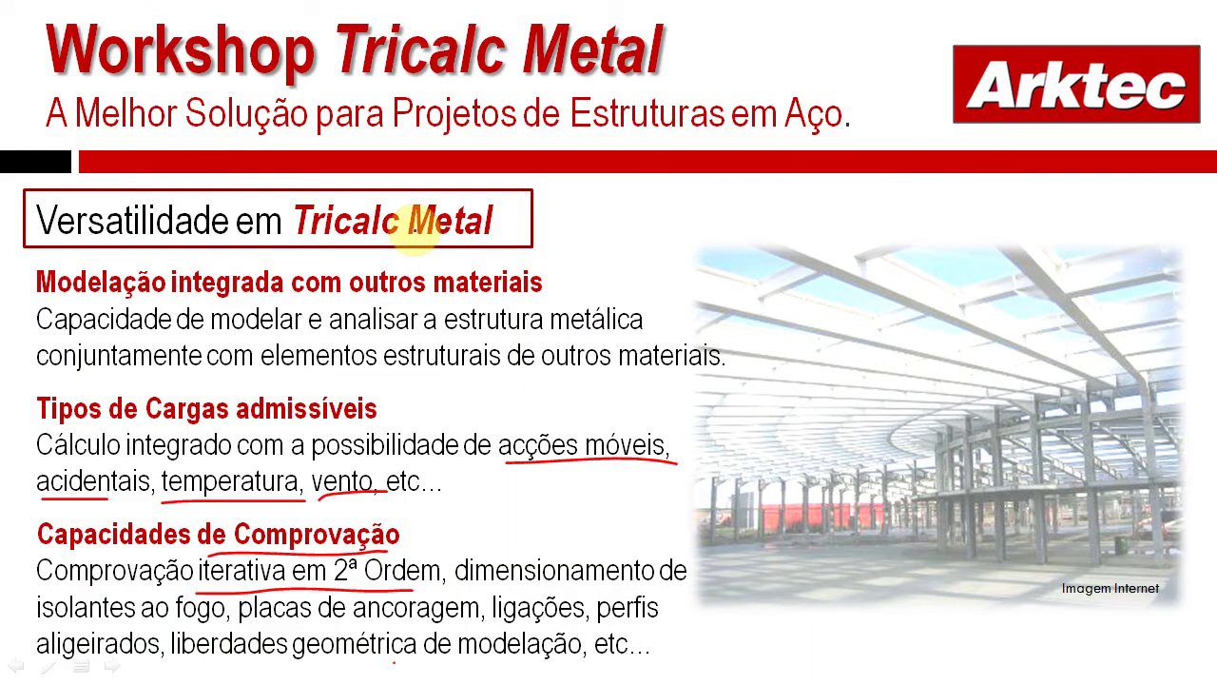
key("Right")
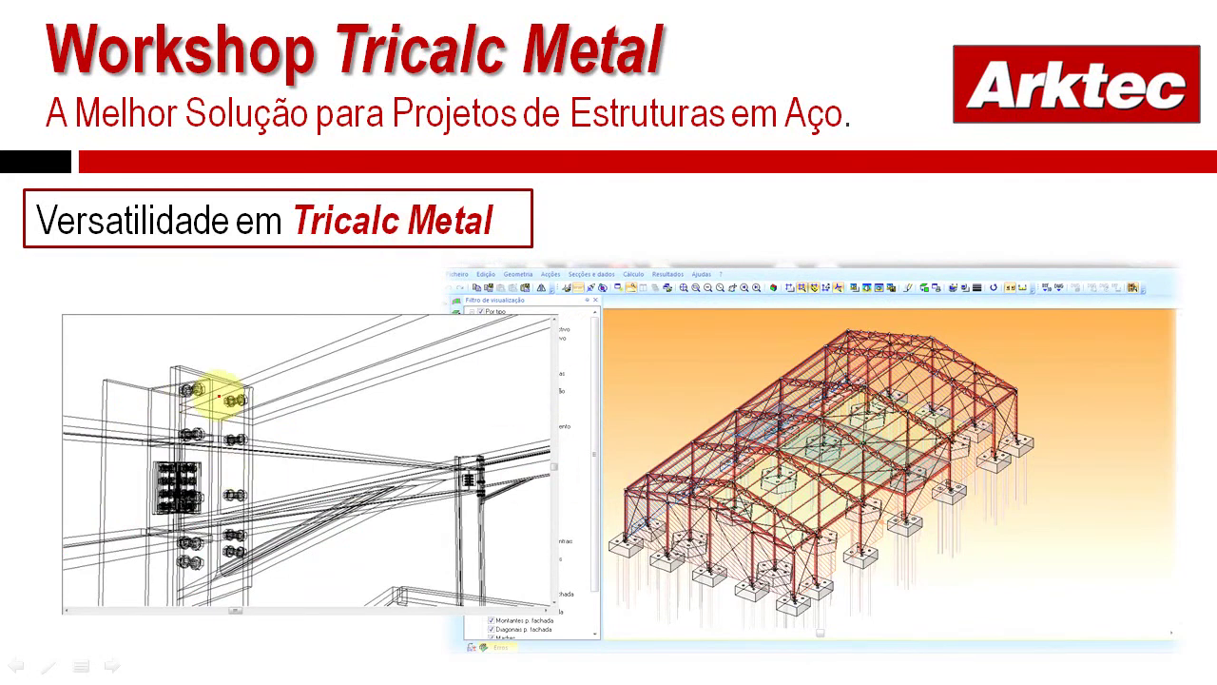
mouse_move(271, 584)
left_mouse_down()
mouse_move(268, 598)
mouse_move(95, 476)
mouse_move(333, 411)
mouse_move(304, 598)
mouse_move(281, 601)
left_mouse_up()
left_click_drag(697, 442, 691, 436)
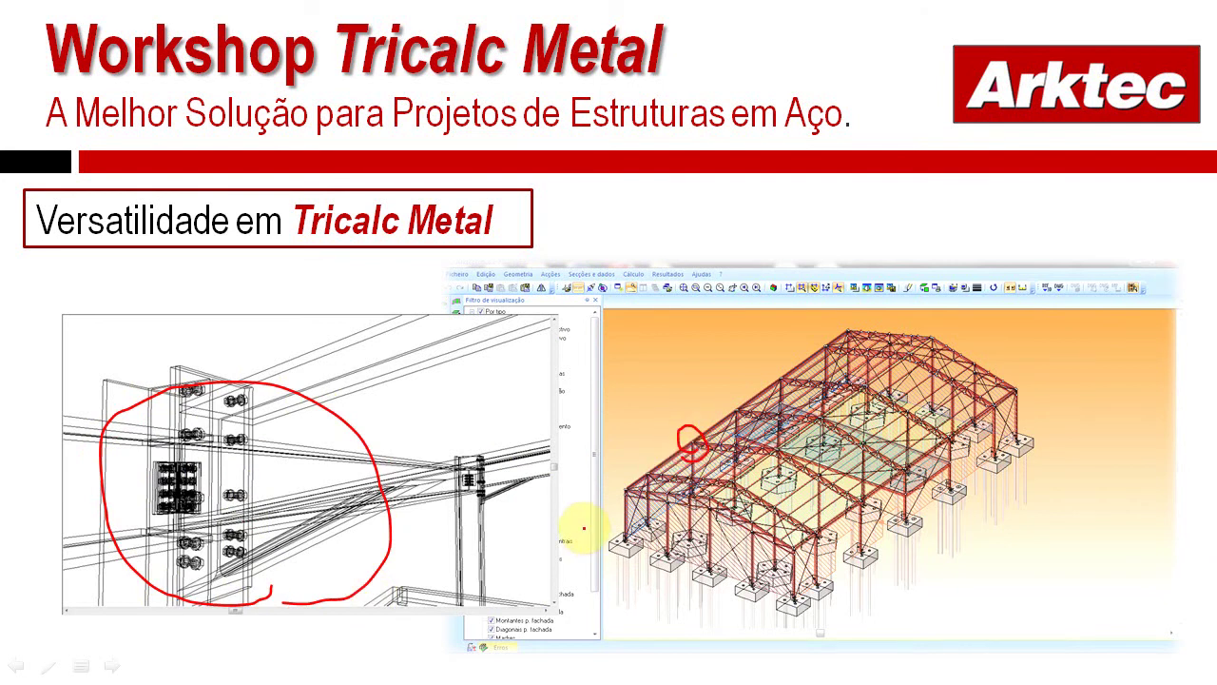
mouse_move(404, 451)
left_mouse_down()
mouse_move(583, 422)
mouse_move(629, 434)
mouse_move(618, 455)
left_mouse_up()
mouse_move(416, 424)
left_mouse_down()
mouse_move(402, 450)
mouse_move(419, 472)
left_mouse_up()
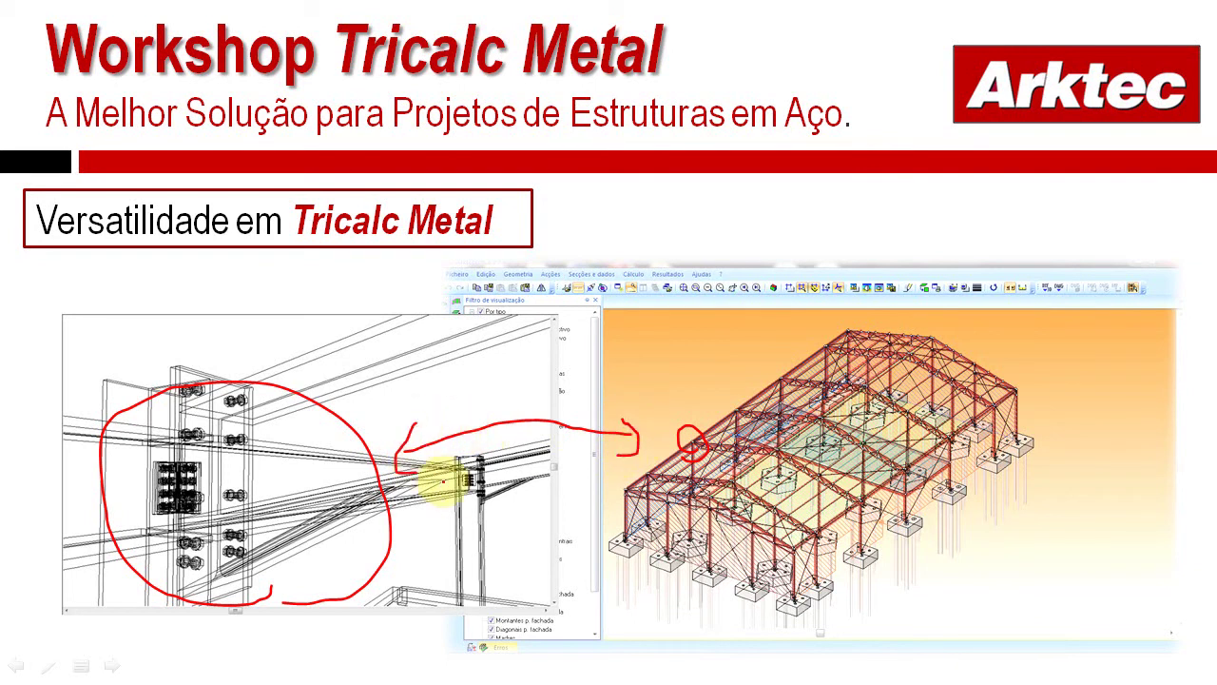
key("alt+Tab")
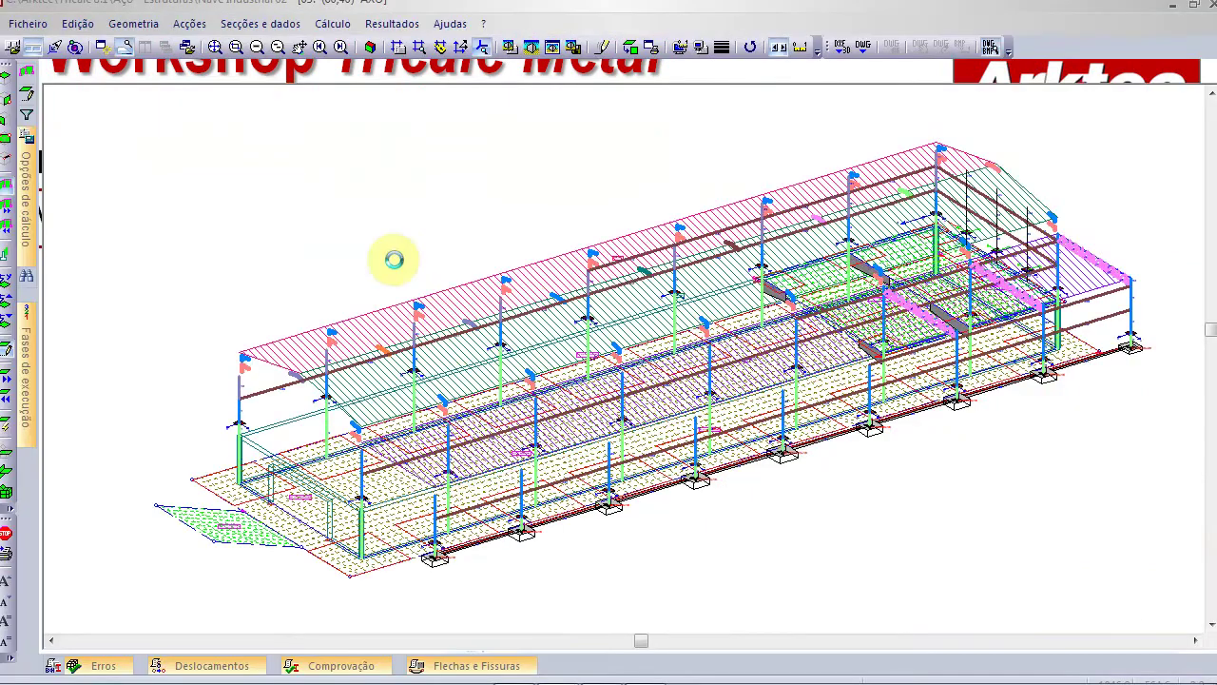
Open the beam-to-column connection UVPALD for modification from the structure's defined steel connections (Ligações)
left_click(133, 24)
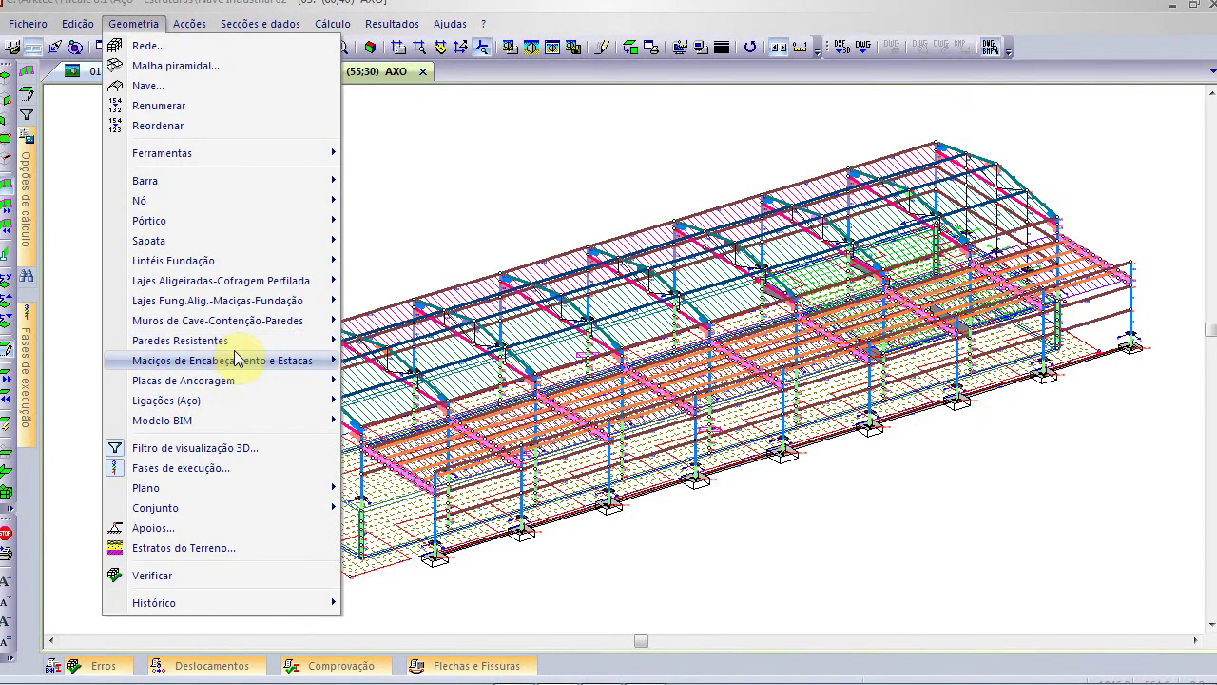
mouse_move(314, 399)
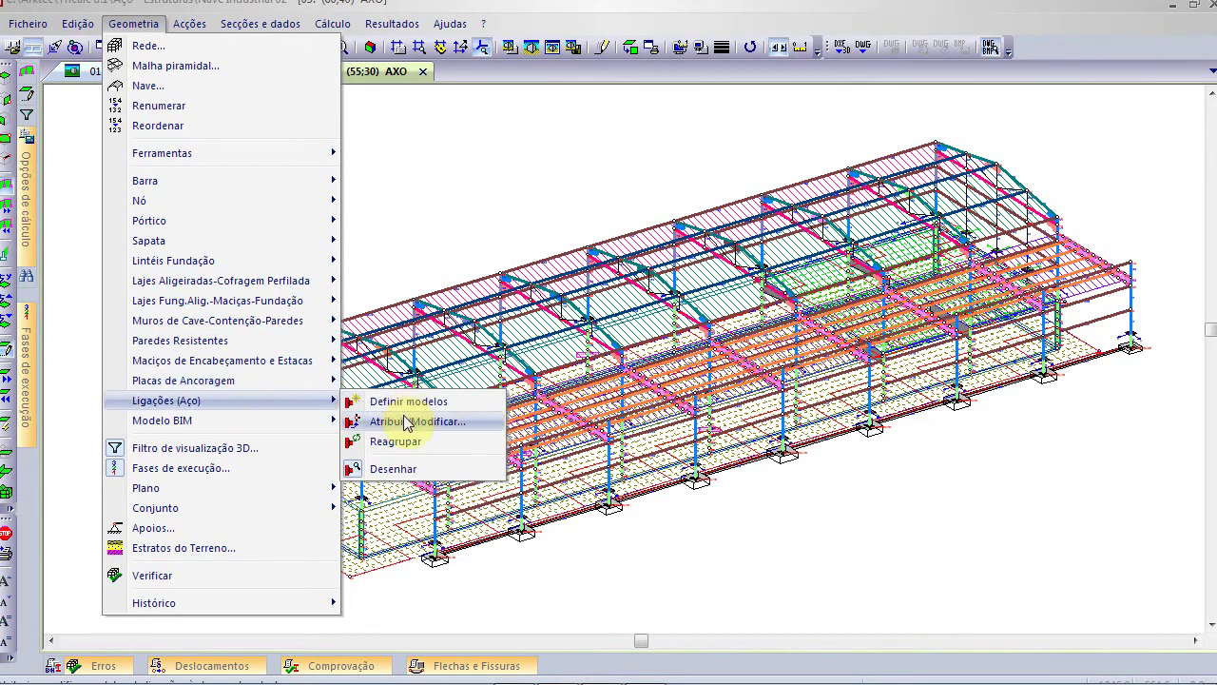
left_click(407, 423)
left_click(291, 181)
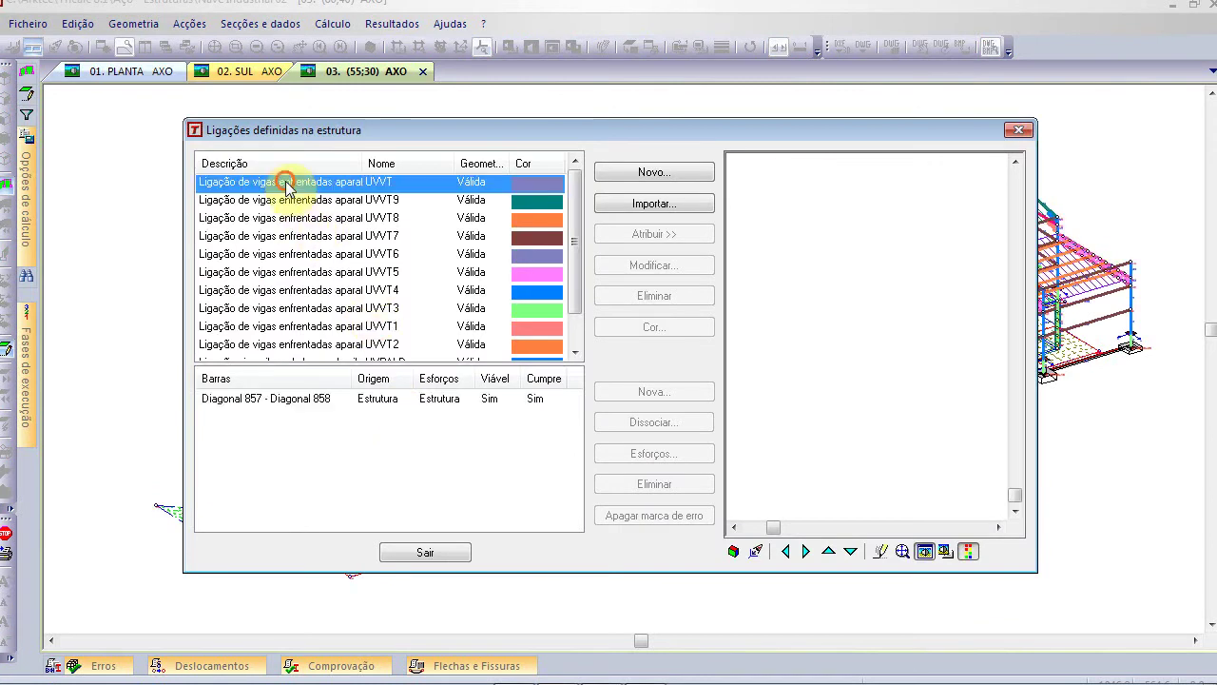
left_click(300, 290)
scroll(569, 285, "down", 1)
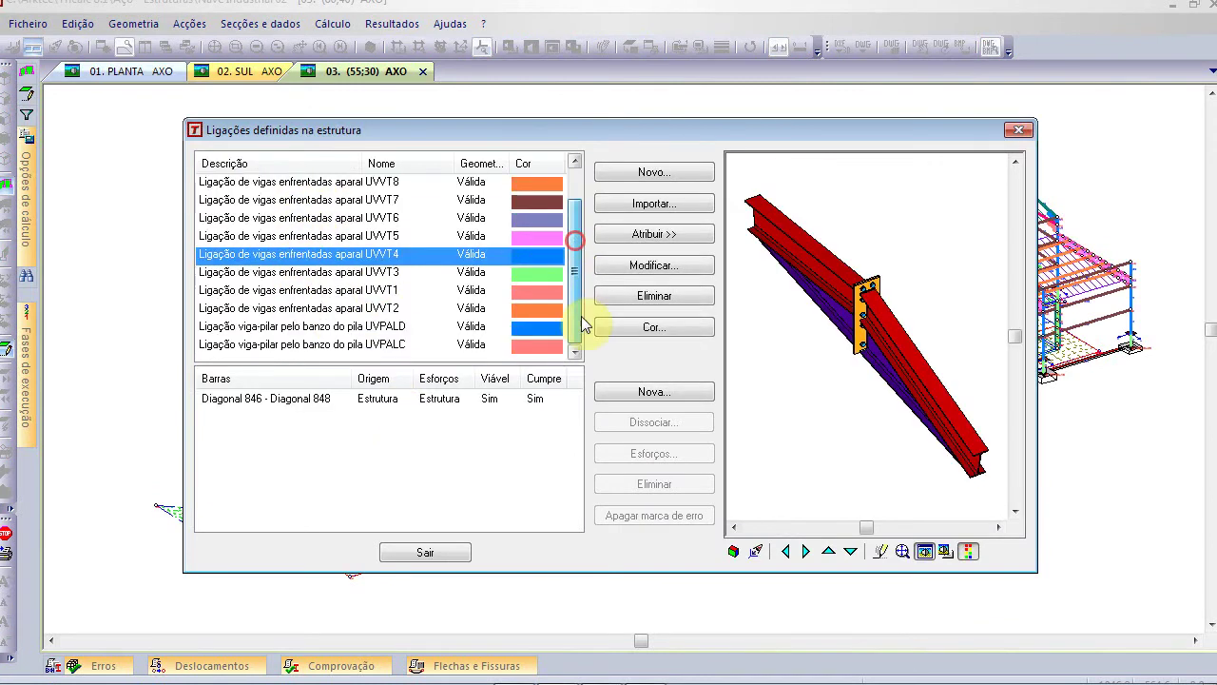
left_click(306, 328)
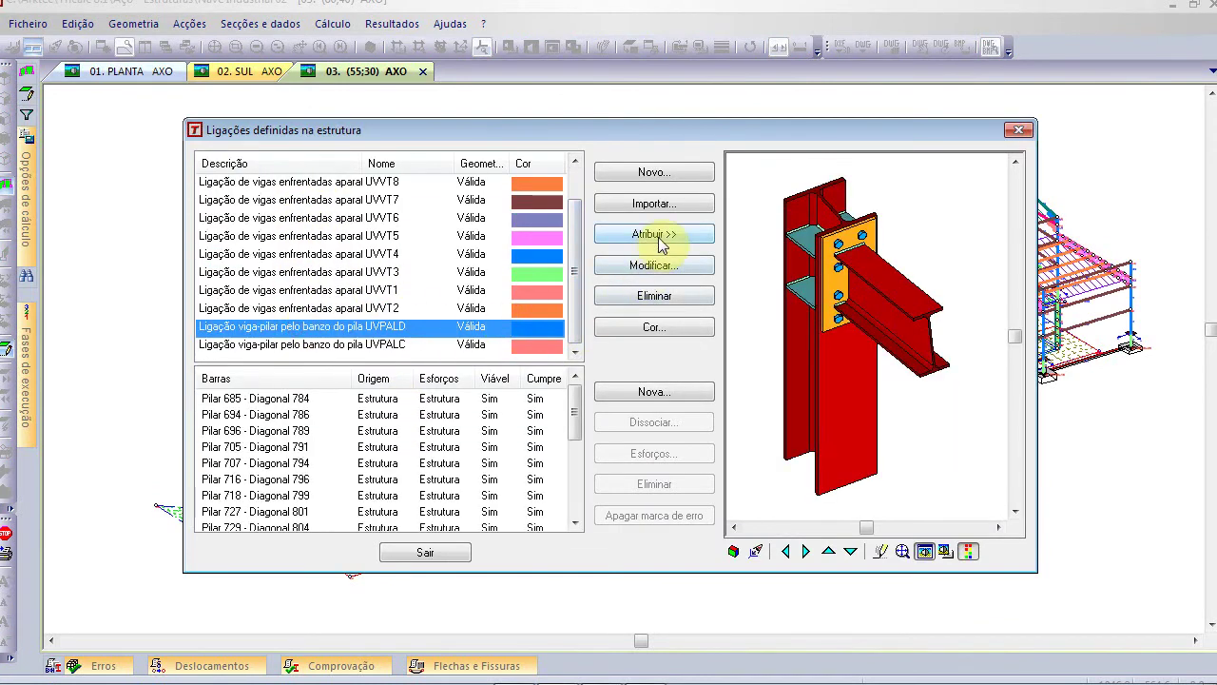
left_click(664, 266)
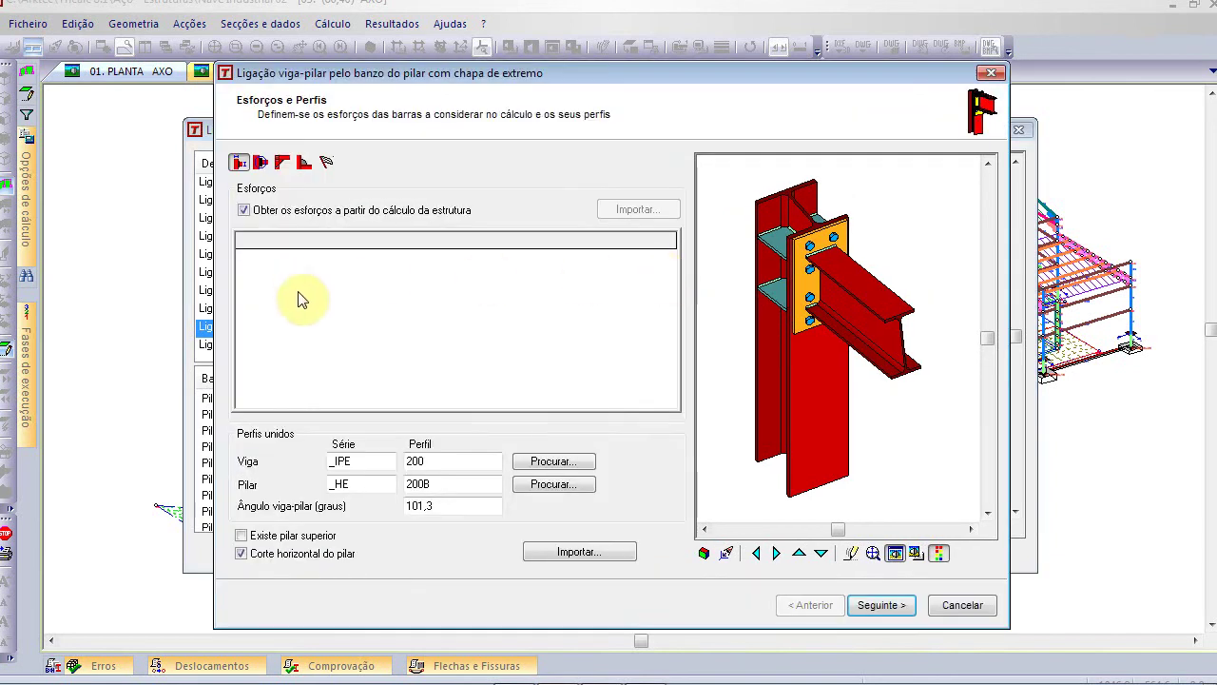
Review the end plate and bolt geometry of the connection, examining the bolted joint closely in the preview
left_click(262, 164)
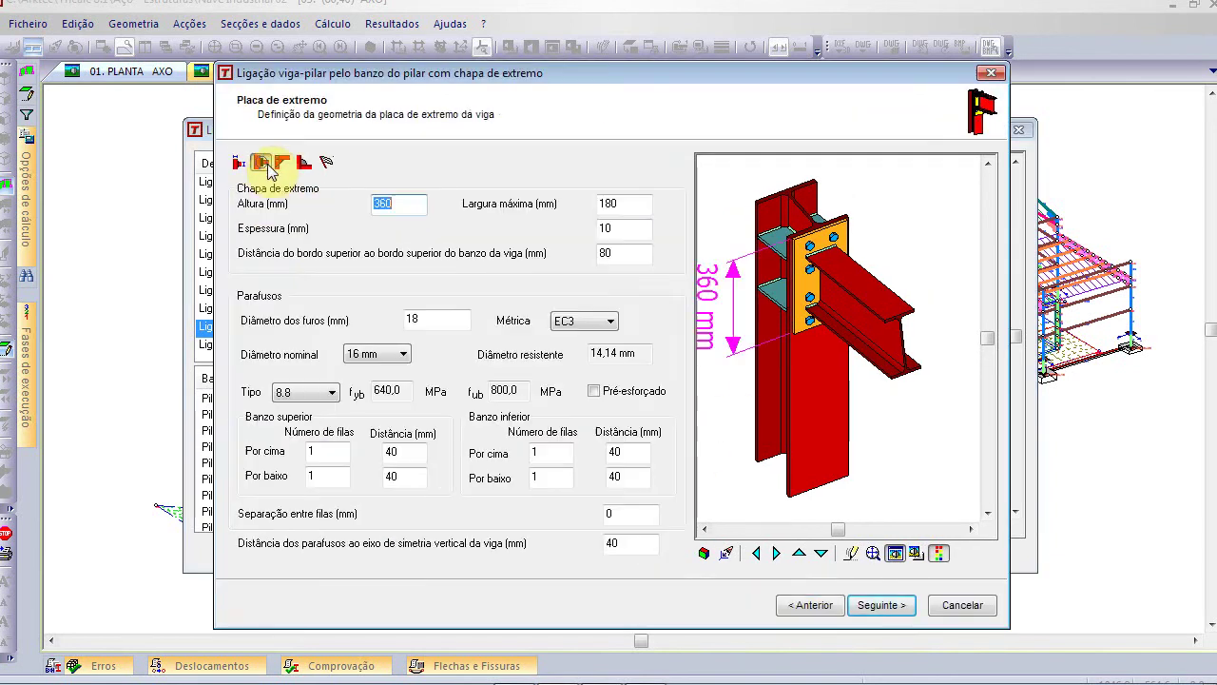
left_click(785, 280)
scroll(784, 281, "down", 2)
scroll(775, 257, "up", 2)
scroll(781, 254, "up", 1)
scroll(786, 257, "up", 6)
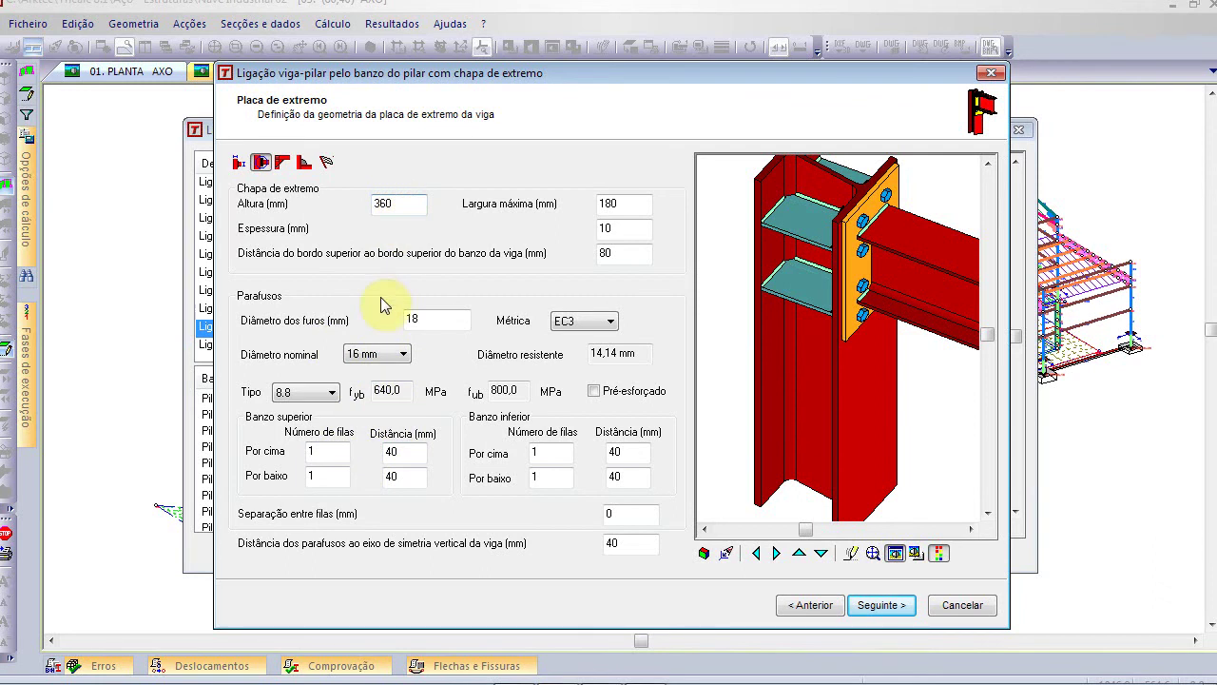
Try upper and lower oblique stiffeners 9 mm thick in the connection, and remove both
left_click(285, 163)
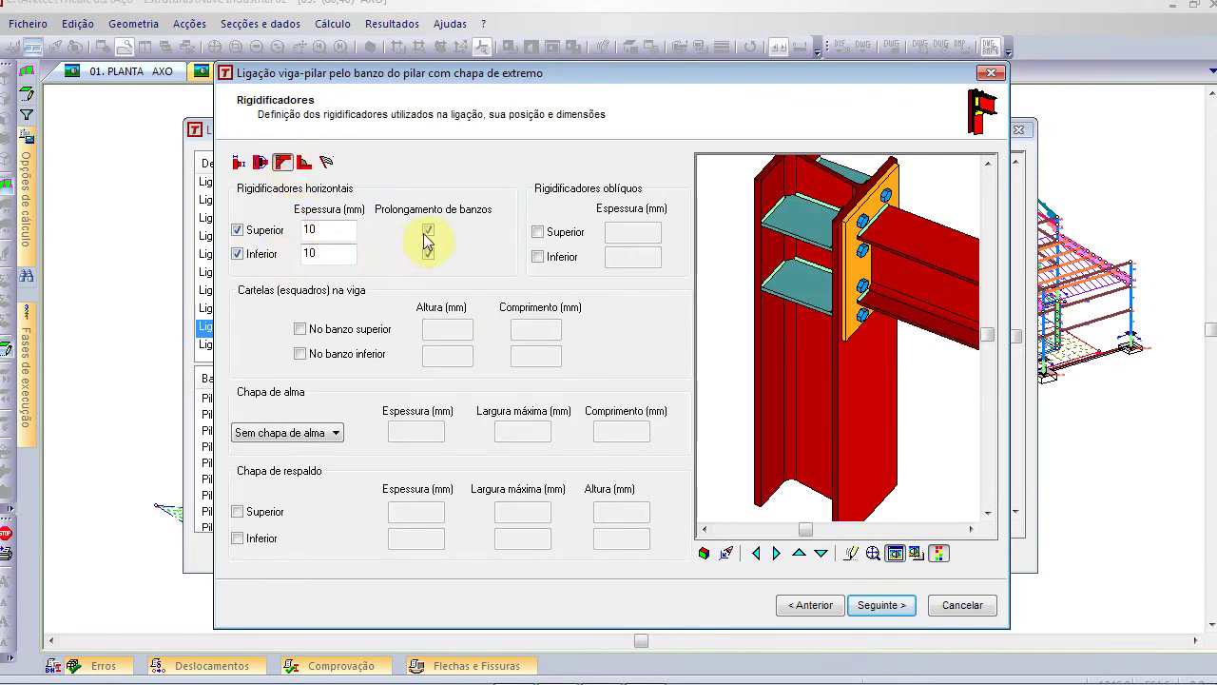
left_click(542, 233)
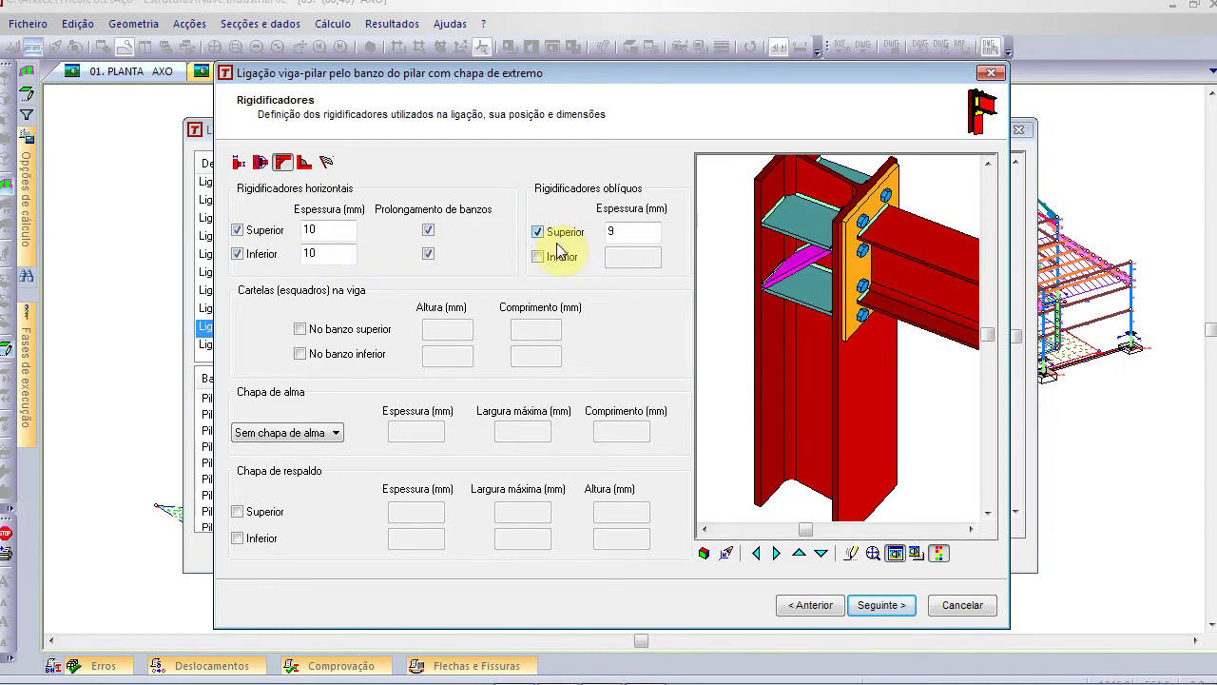
left_click(554, 259)
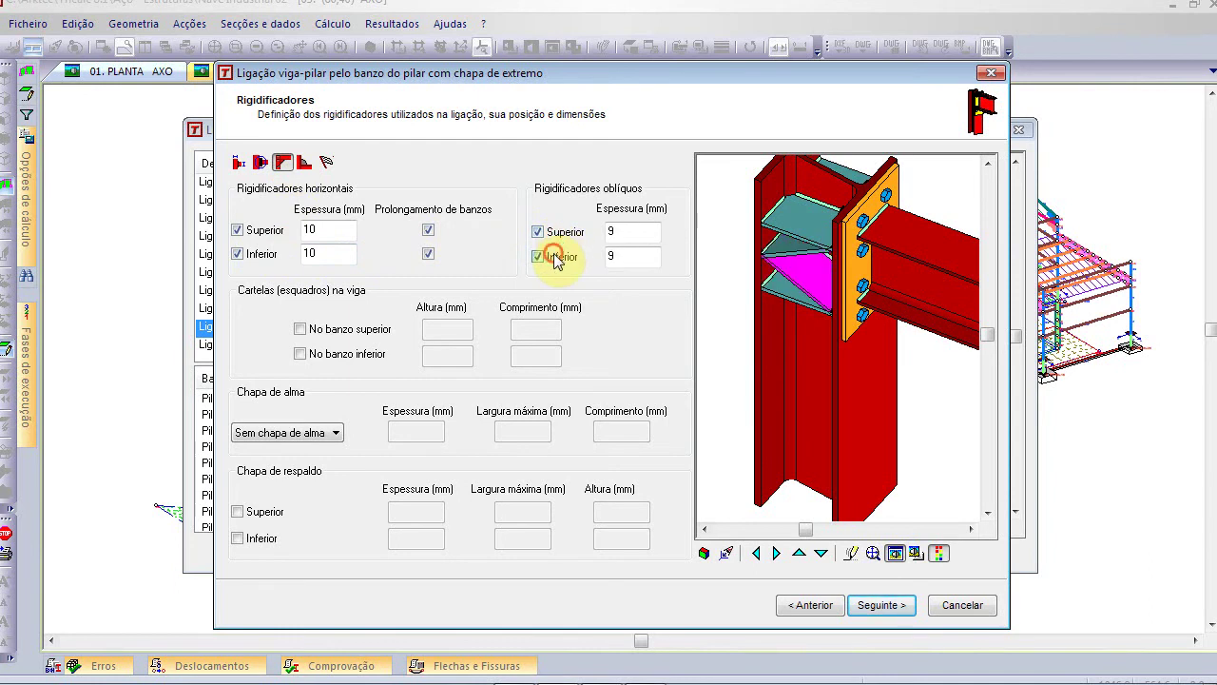
left_click(555, 258)
left_click(540, 232)
Try a web plate (Chapa de alma) on two faces and then on one face, checking its maximum width and length
left_click(334, 433)
left_click(309, 472)
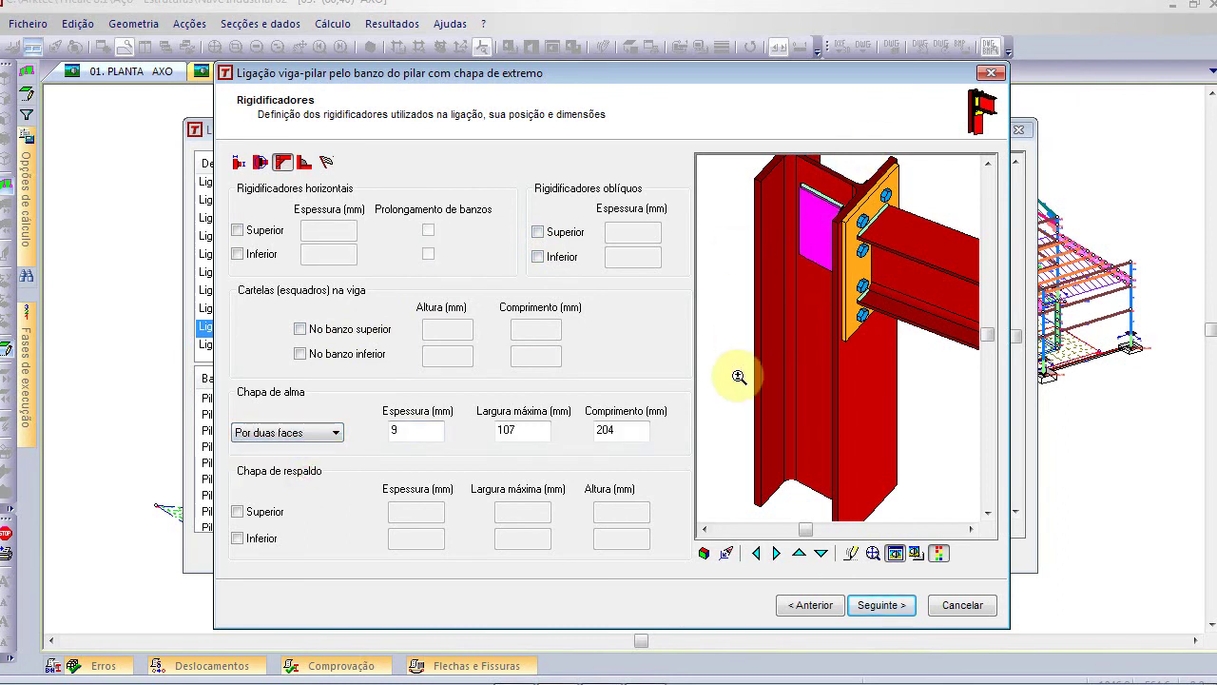
left_click(332, 431)
left_click(275, 462)
left_click(539, 431)
left_click(624, 429)
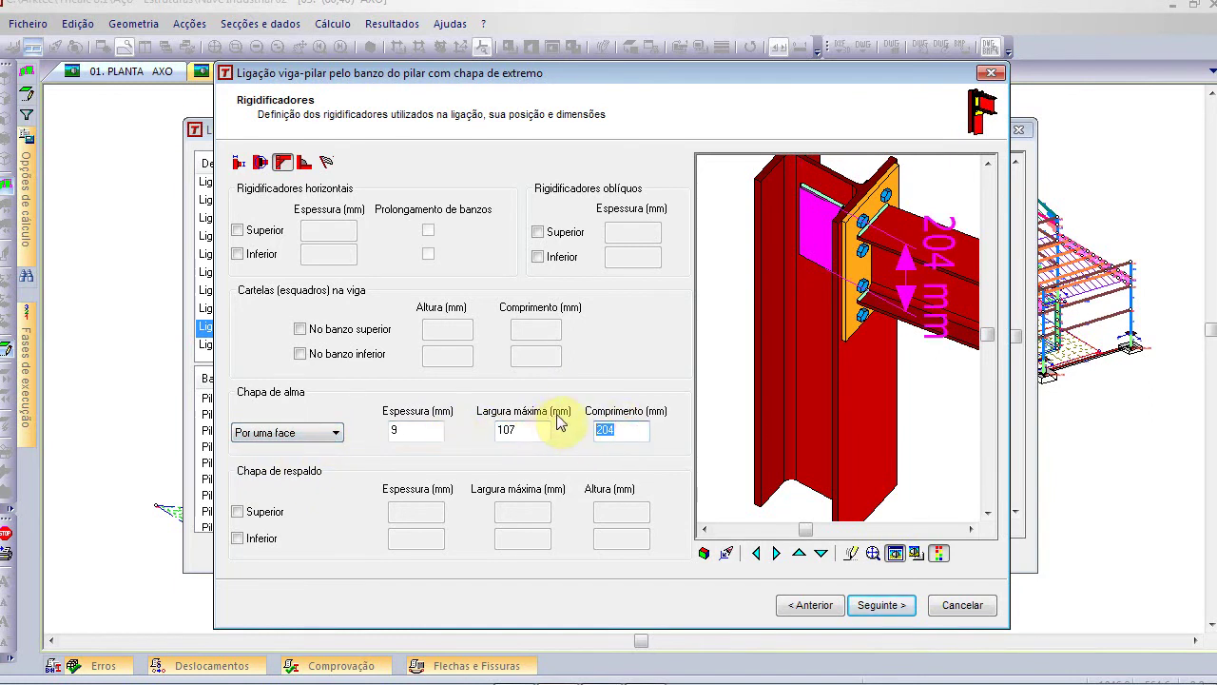
Remove the web plate and restore the upper and lower horizontal stiffeners at 10 mm thickness
left_click(311, 433)
left_click(272, 238)
left_click(264, 253)
left_click(257, 232)
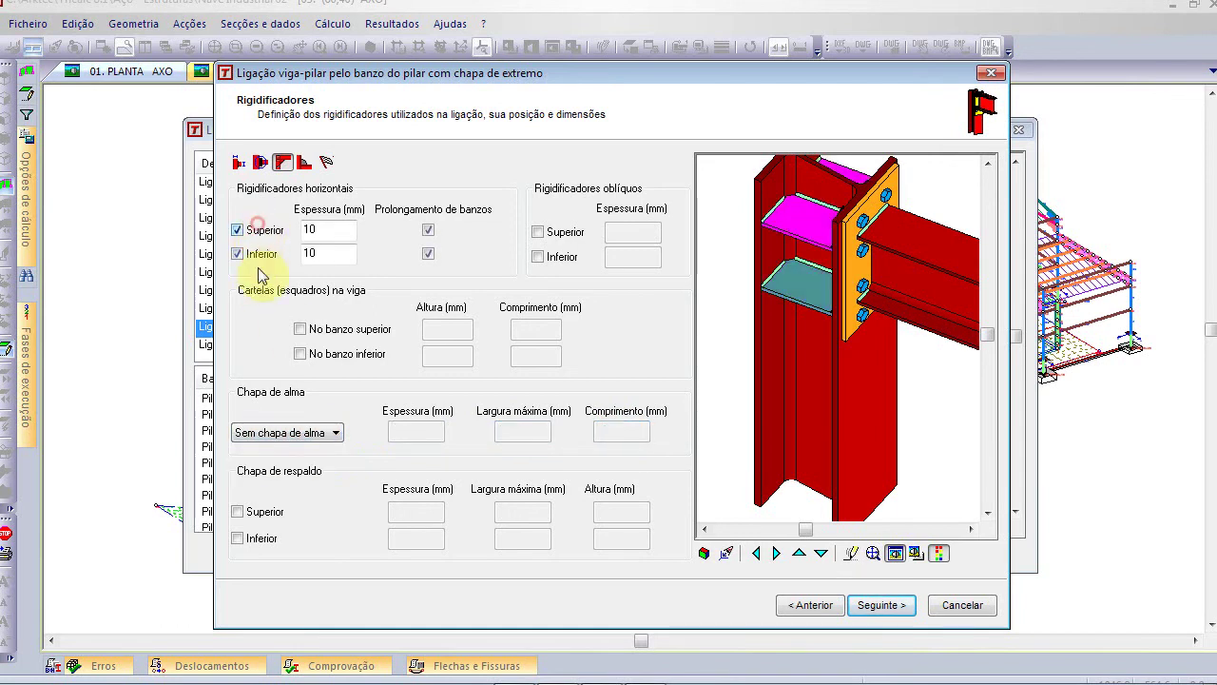
Try an upper backing plate (Chapa de respaldo) 9 mm thick, 76 mm wide and 165 mm high, and inspect it behind the column flange
left_click(264, 513)
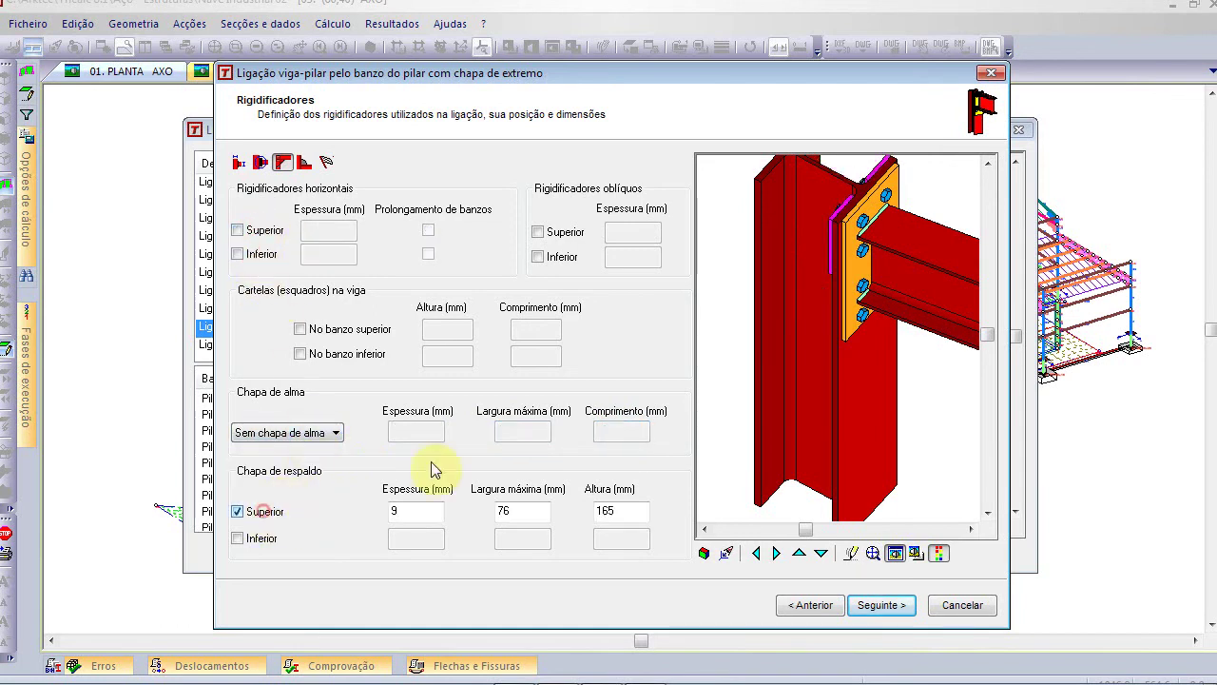
left_click(772, 555)
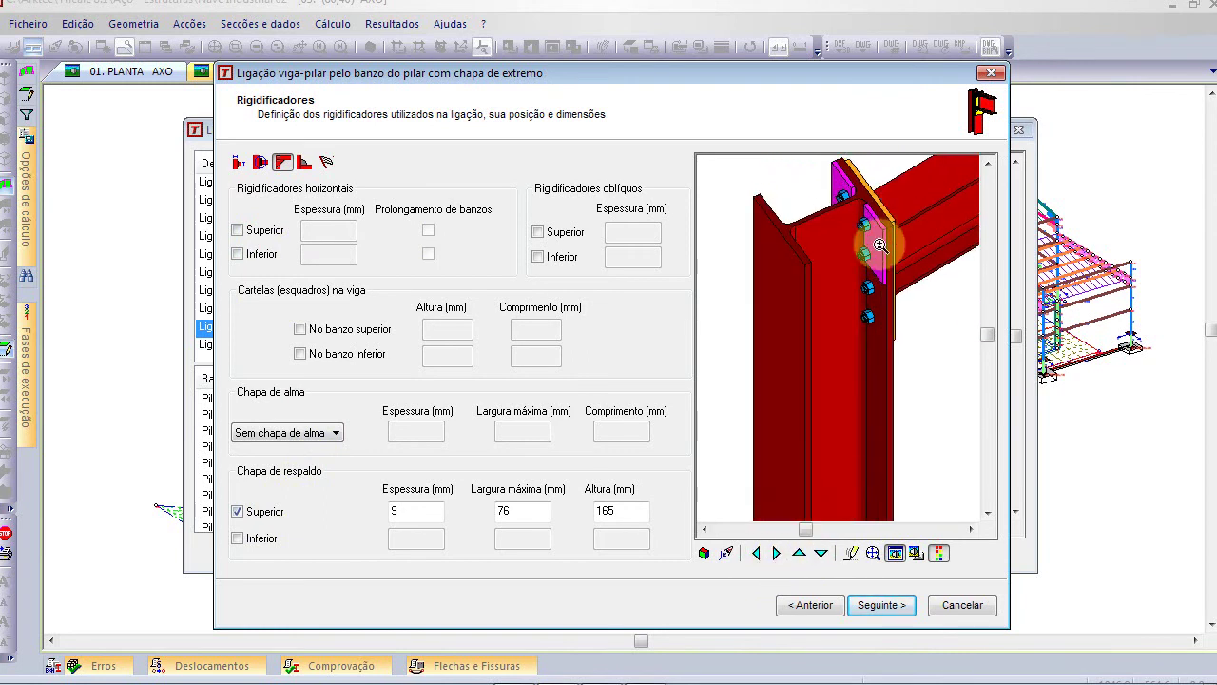
left_click(876, 243)
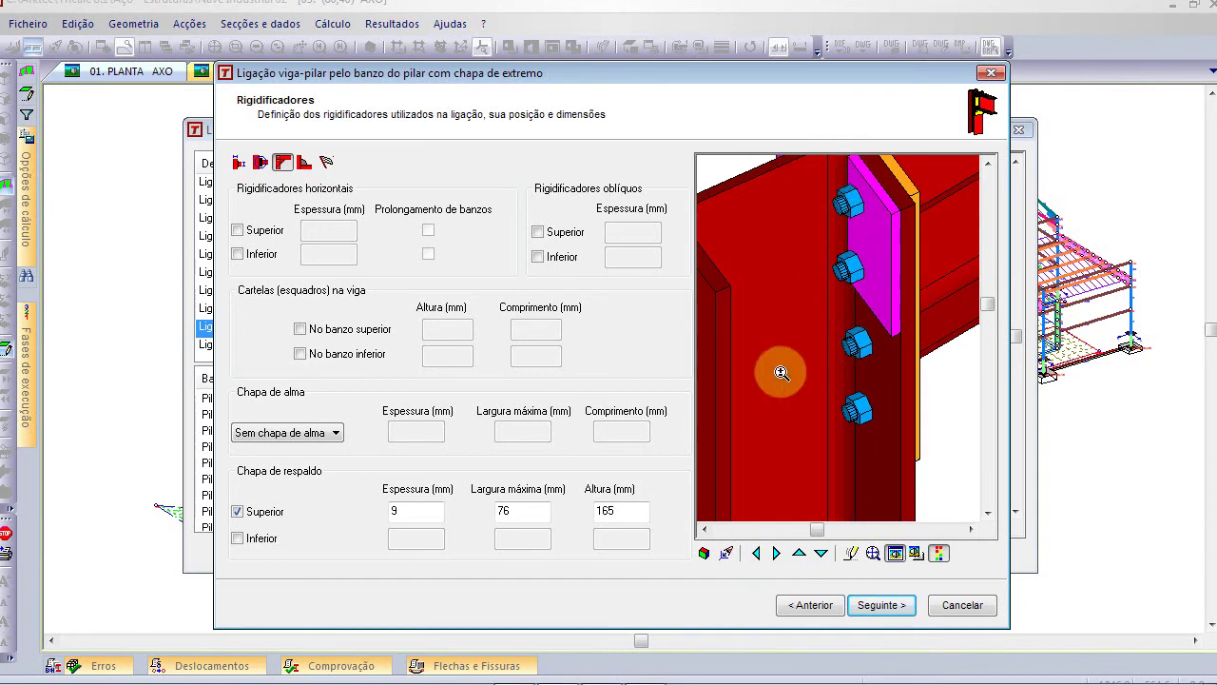
Review the end plate's bolt distances at the upper and lower beam flanges
left_click(260, 163)
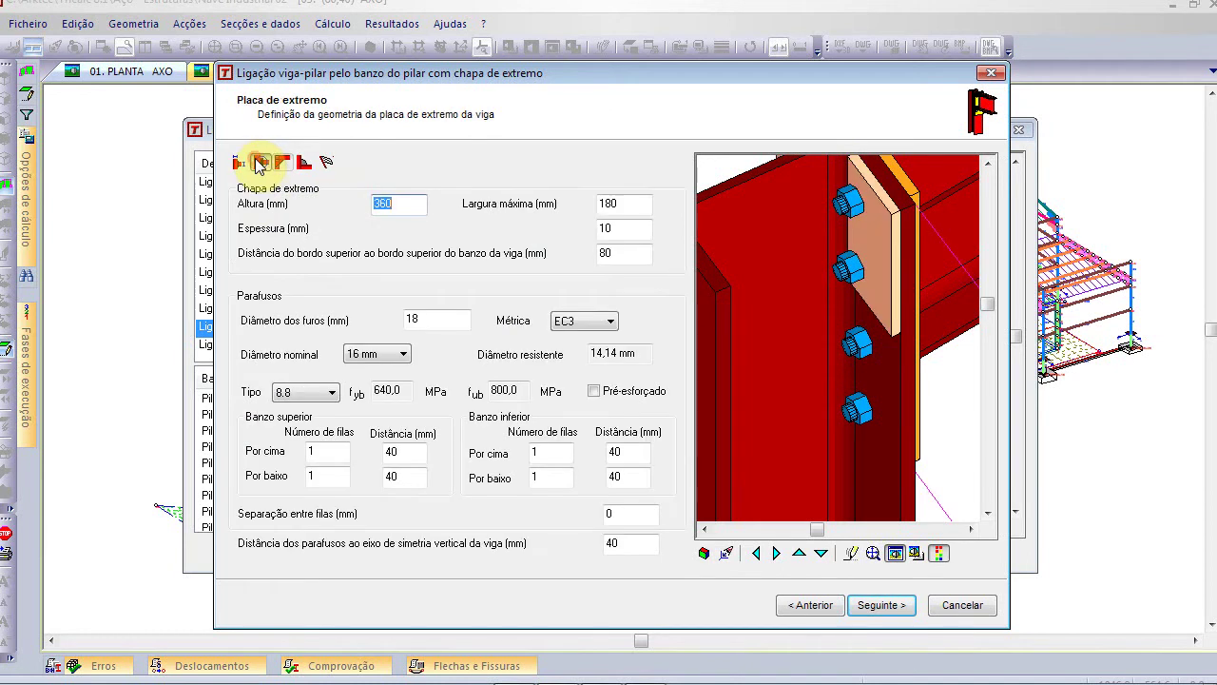
left_click(623, 452)
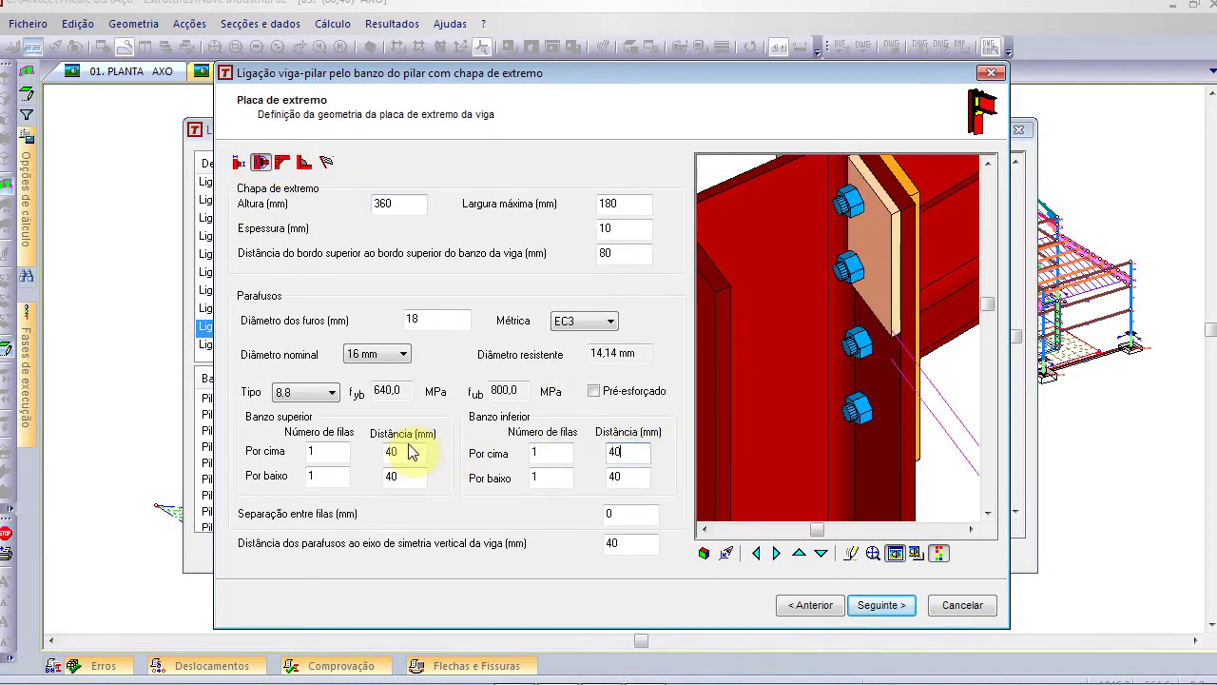
left_click(613, 477)
left_click(390, 451)
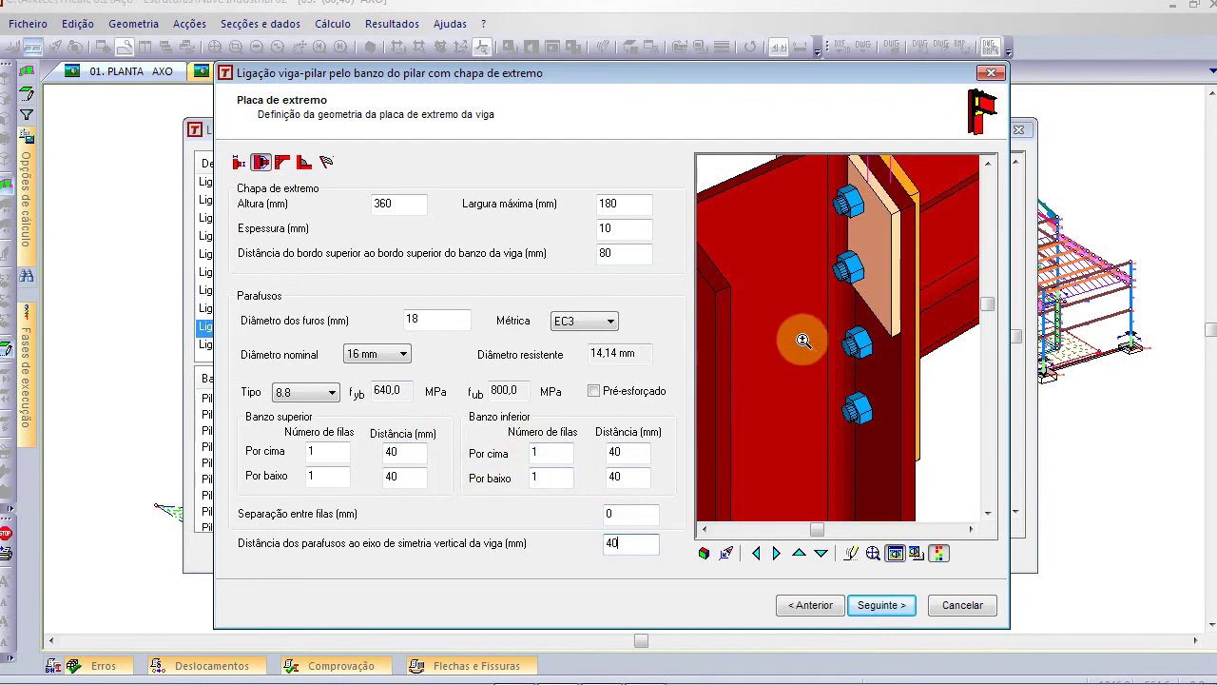
Try bolt distances of 60, 80 and 65 mm from the beam's vertical symmetry axis, checking the bolts against the backing plate
double_click(637, 548)
type("60")
left_click(897, 194)
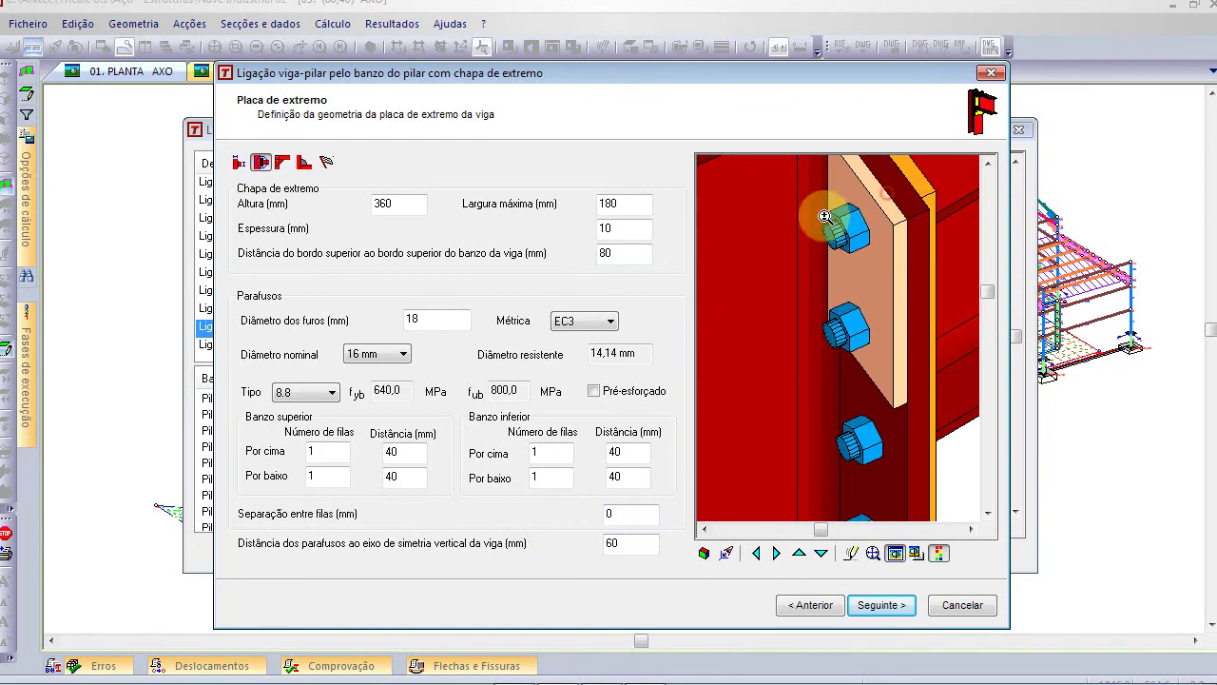
double_click(632, 550)
type("80")
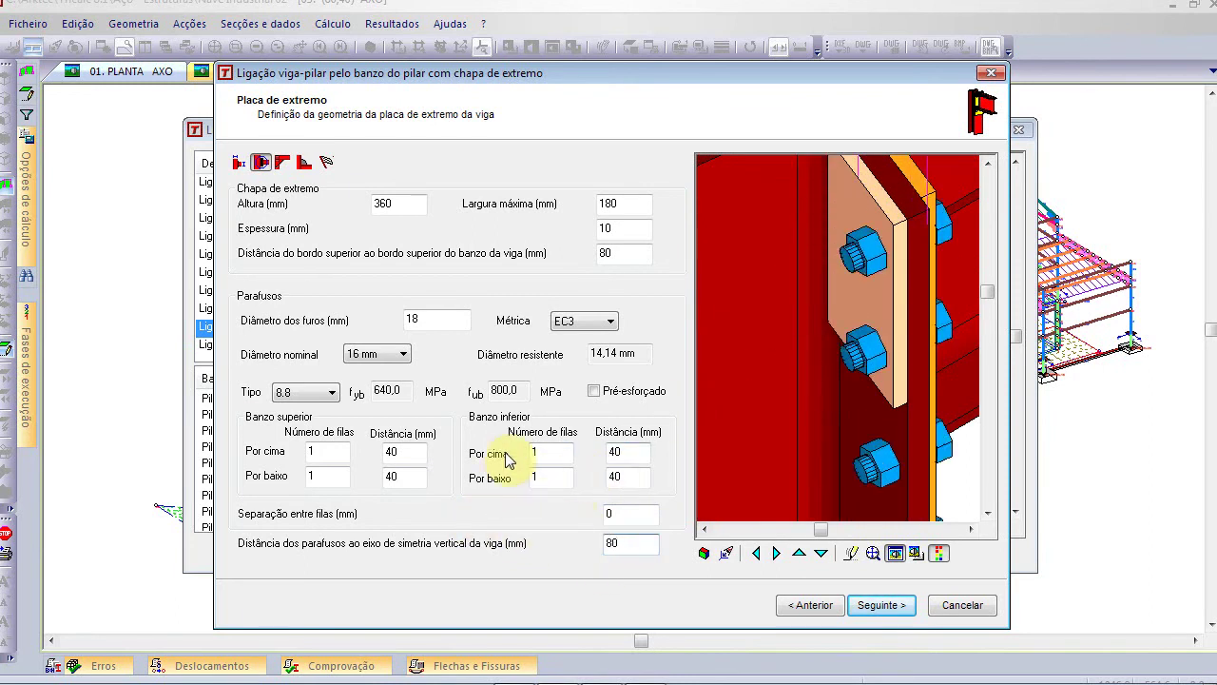
double_click(629, 543)
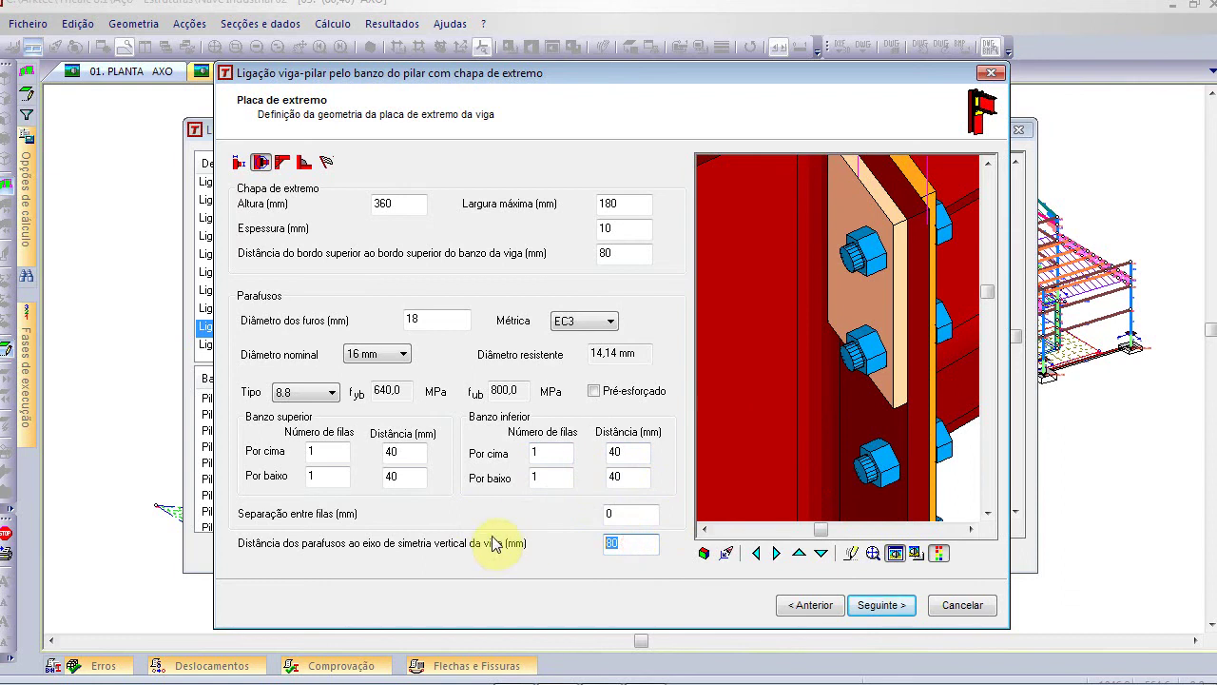
type("65")
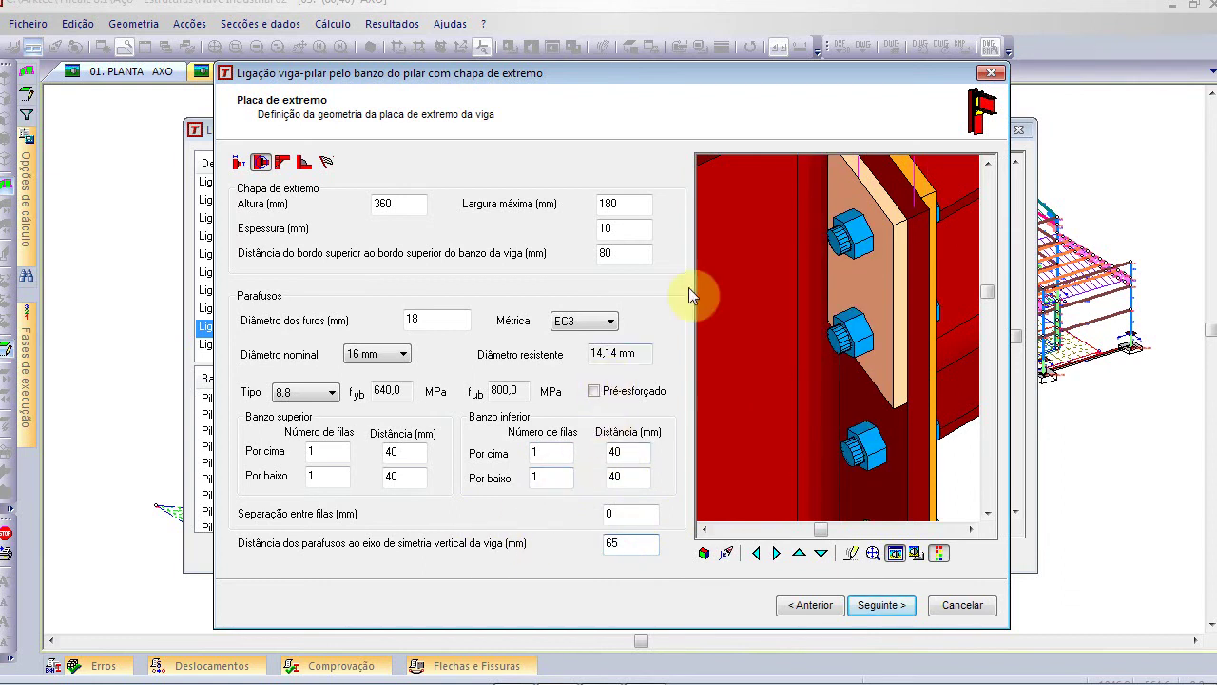
scroll(764, 276, "down", 4)
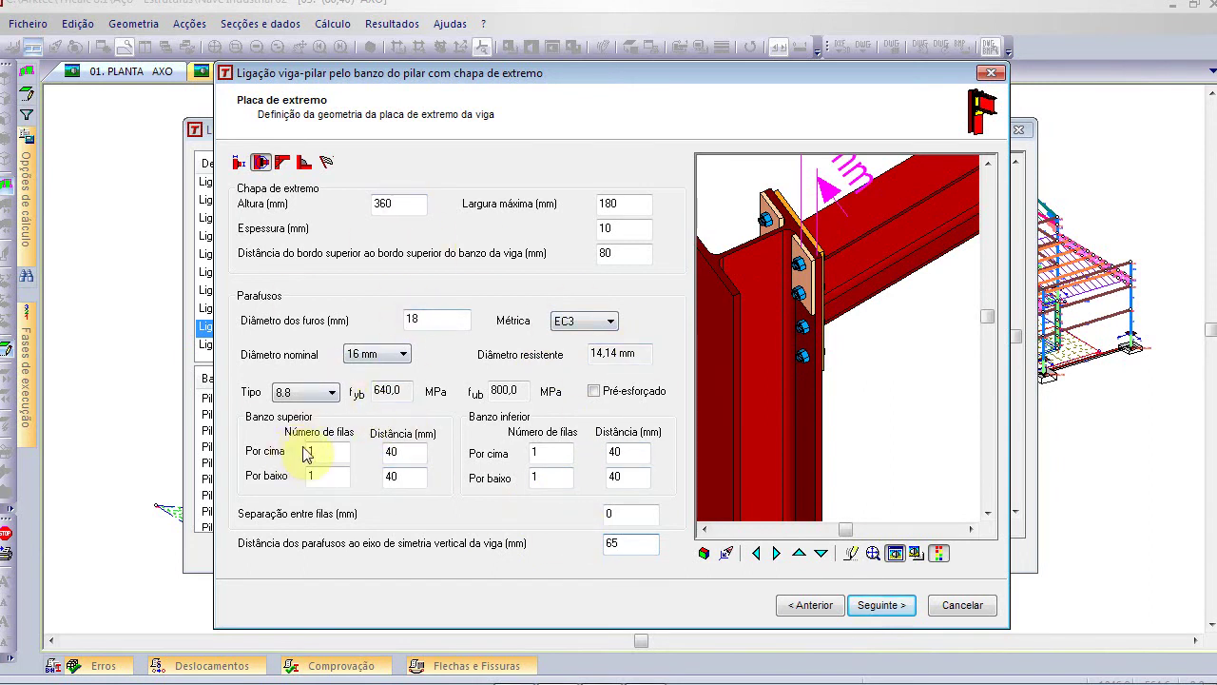
left_click(332, 453)
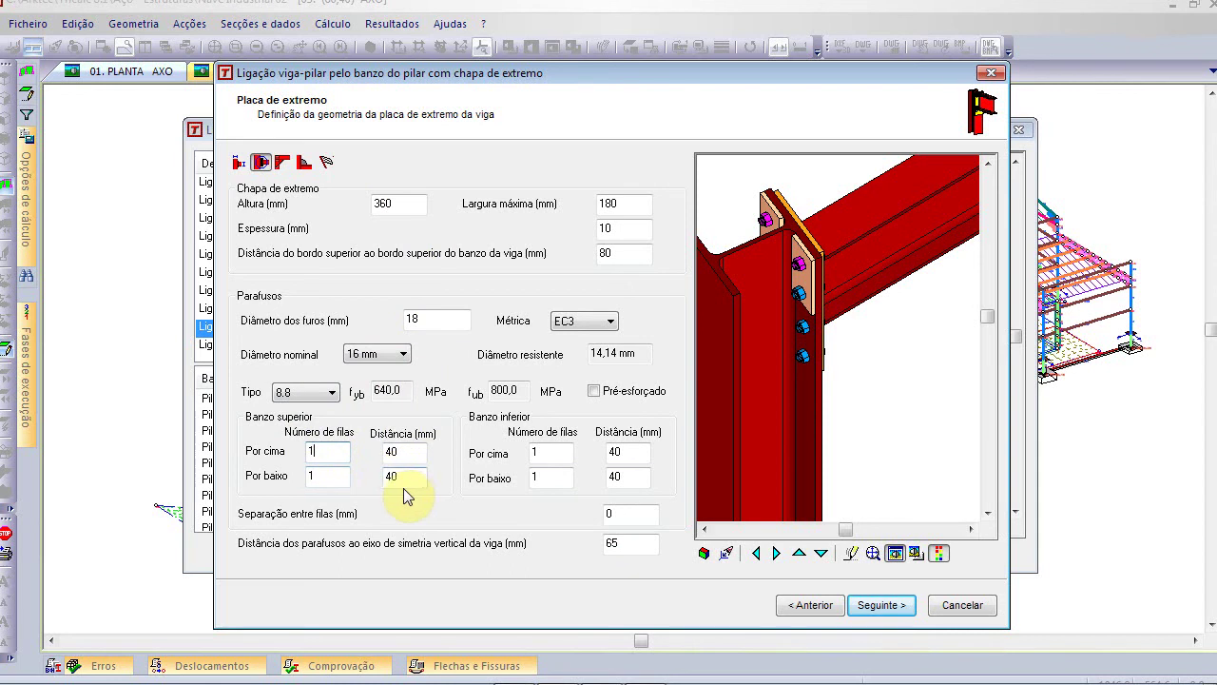
Try 10 mm upper and lower horizontal stiffeners without flange extension, and close the connection dialogs without saving
left_click(281, 163)
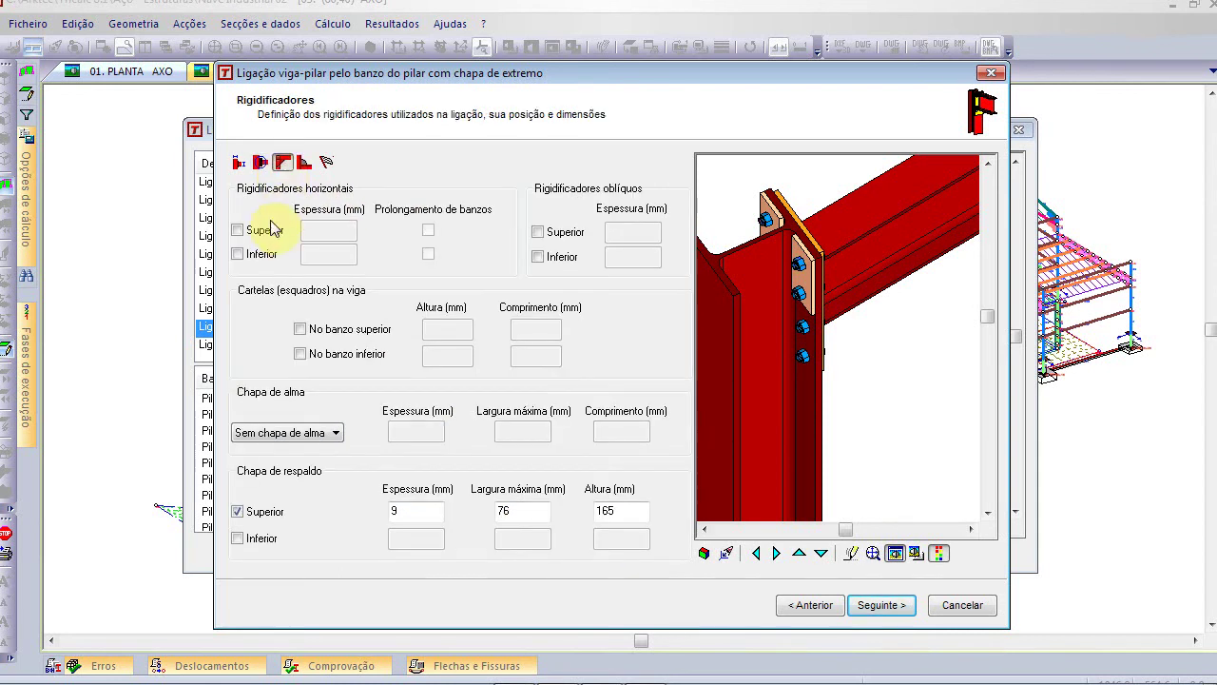
left_click(239, 231)
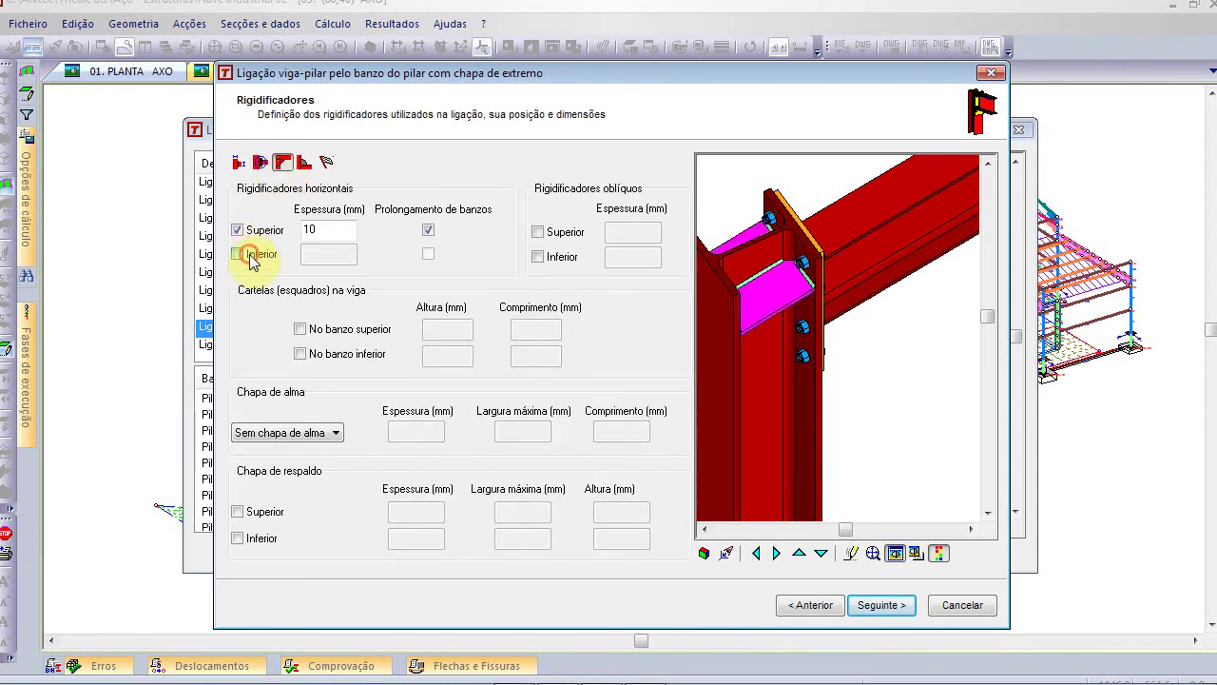
left_click(239, 254)
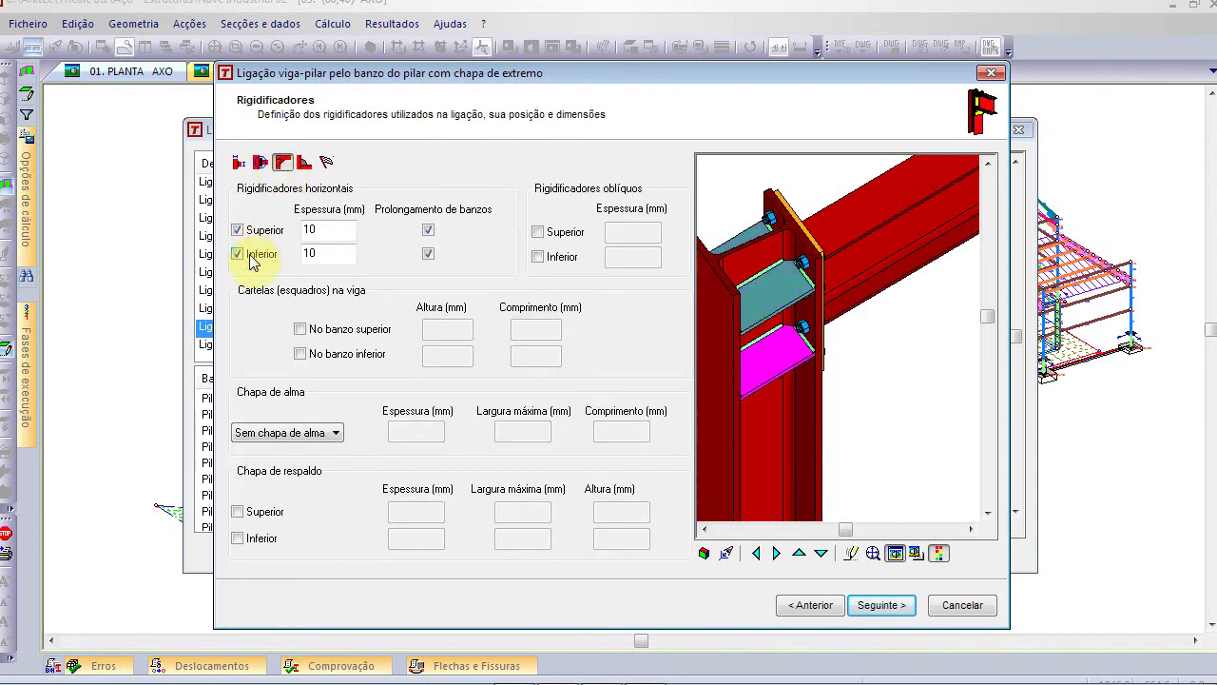
left_click(428, 229)
left_click(428, 253)
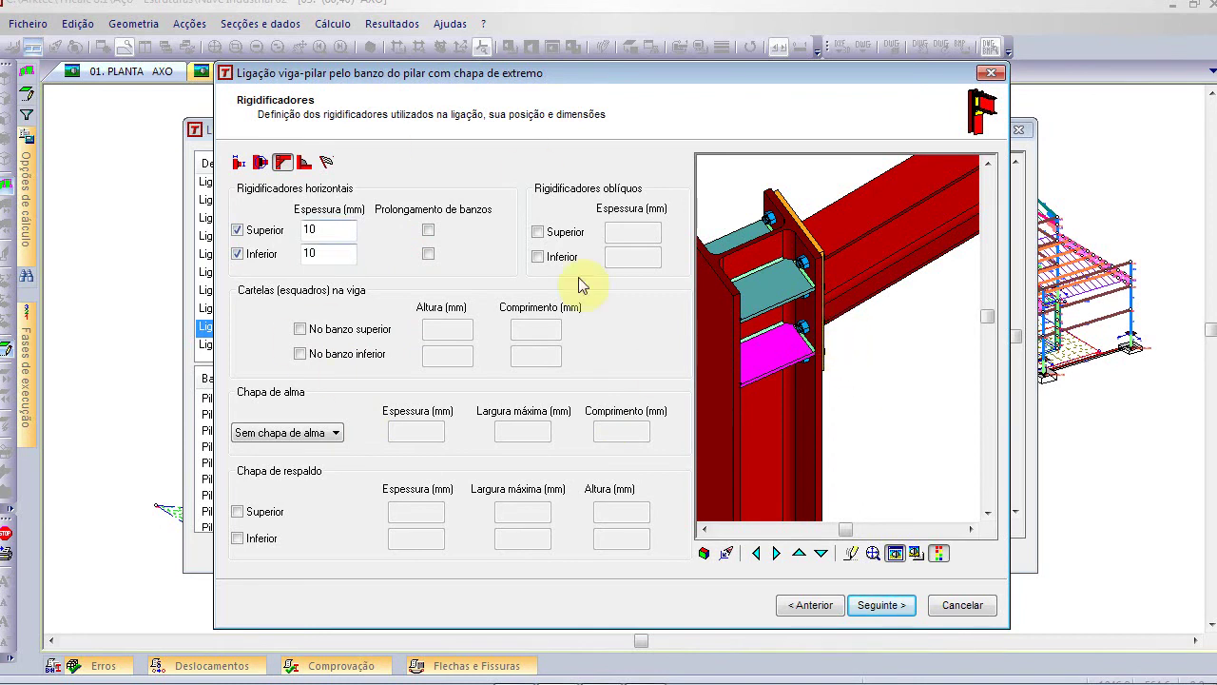
left_click(960, 605)
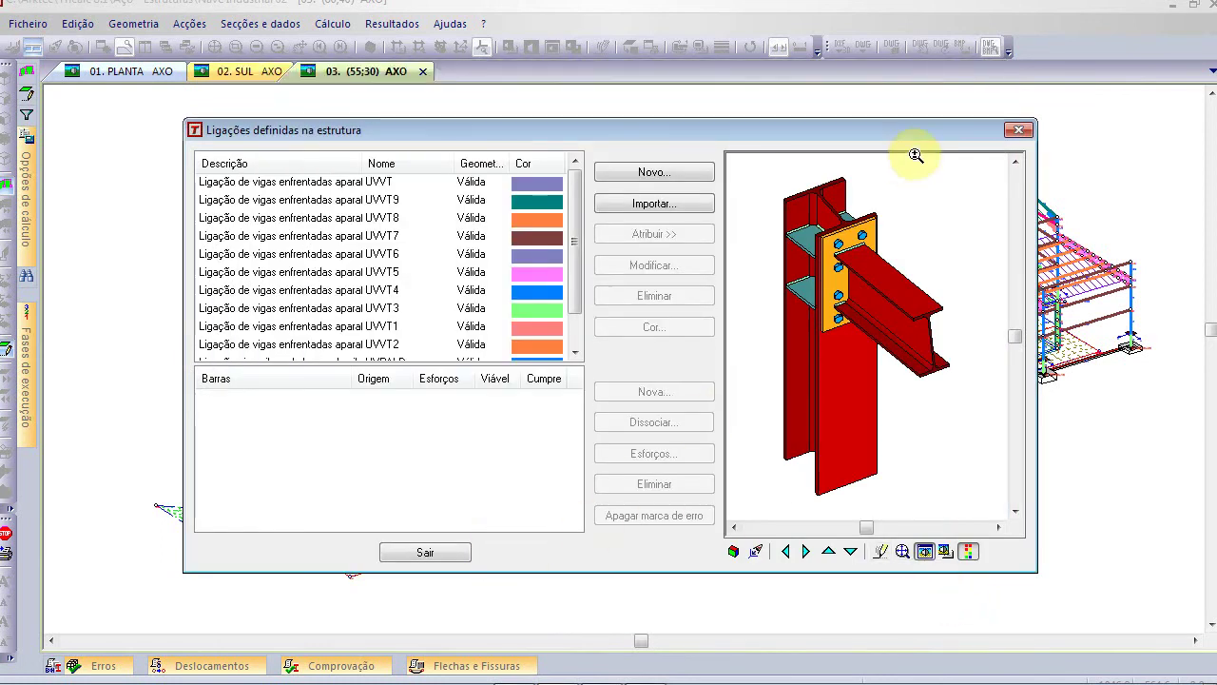
left_click(1020, 129)
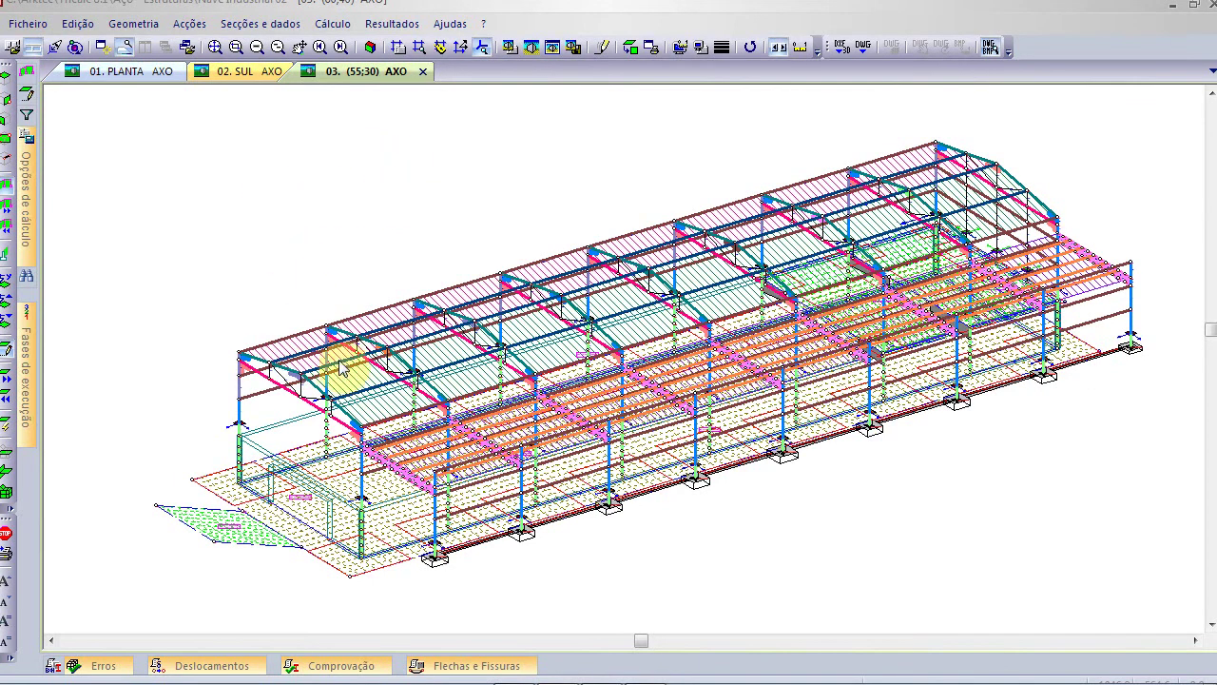
key("alt+Tab")
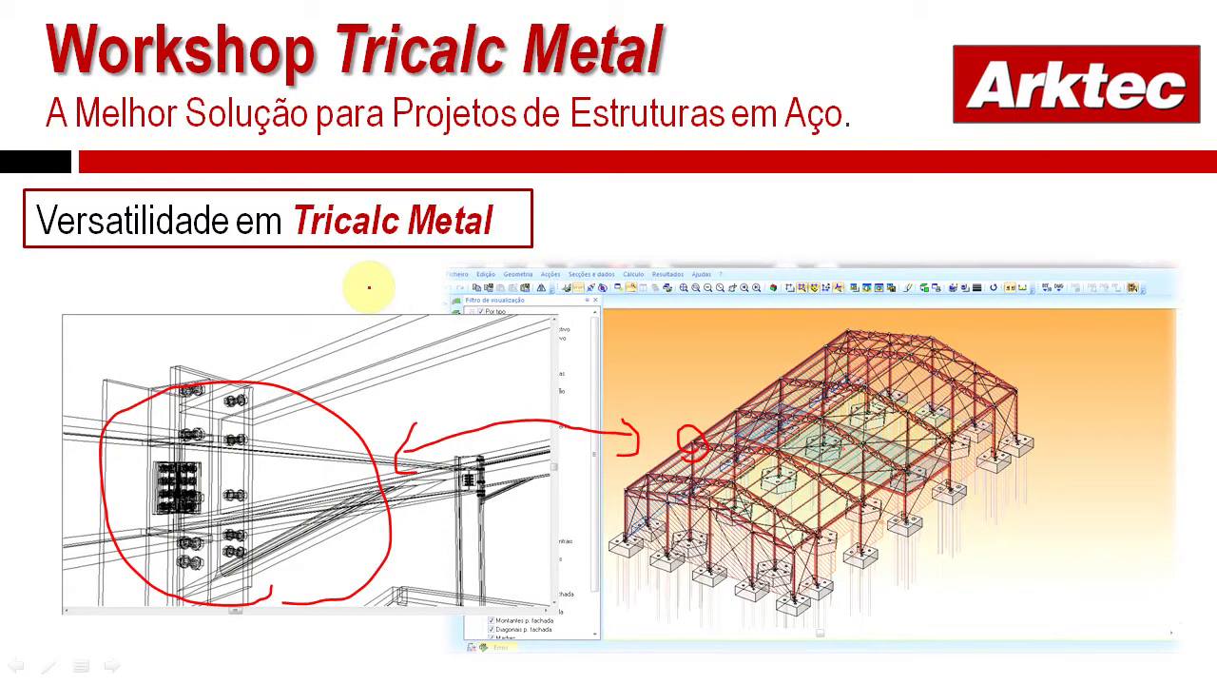
left_click(369, 285)
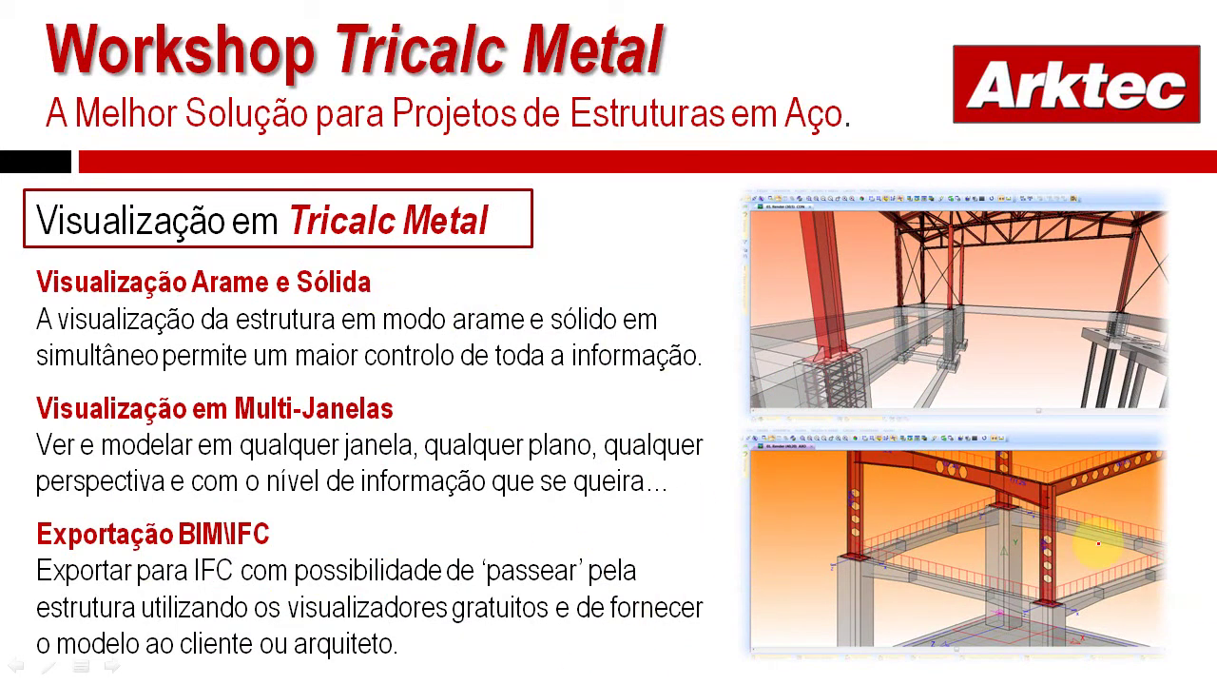
mouse_move(883, 403)
left_mouse_down()
mouse_move(799, 225)
mouse_move(922, 247)
mouse_move(883, 423)
left_mouse_up()
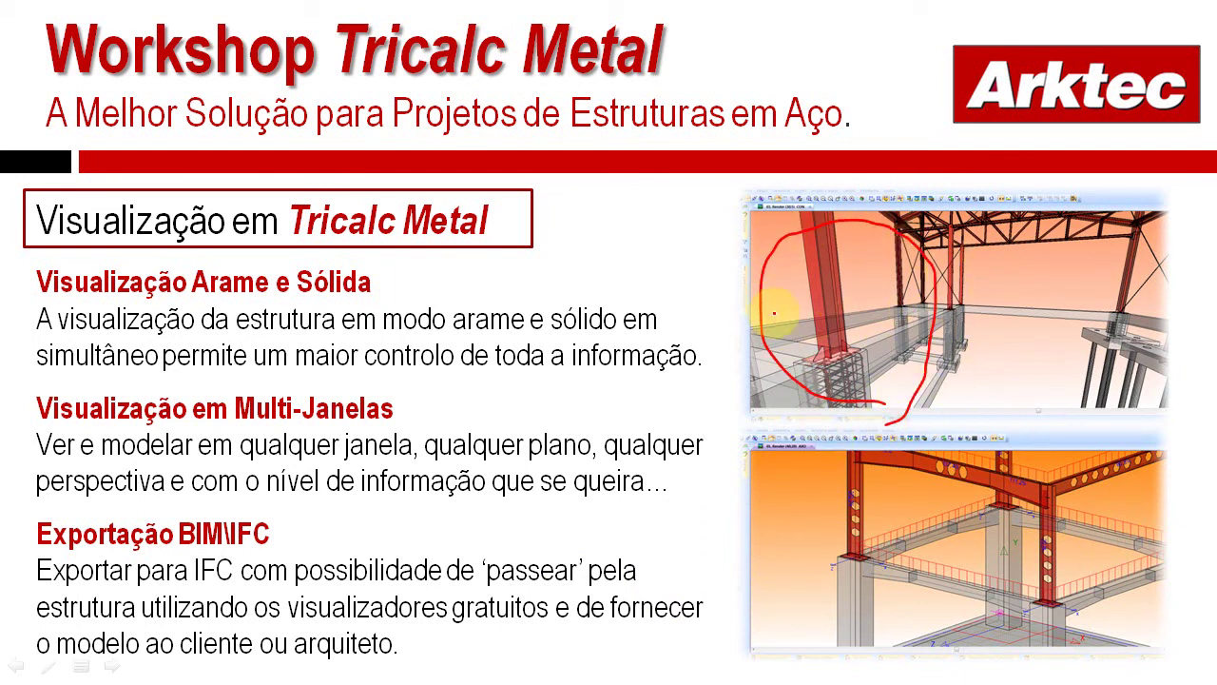
mouse_move(871, 584)
left_mouse_down()
mouse_move(837, 551)
mouse_move(927, 439)
mouse_move(1007, 533)
mouse_move(870, 593)
left_mouse_up()
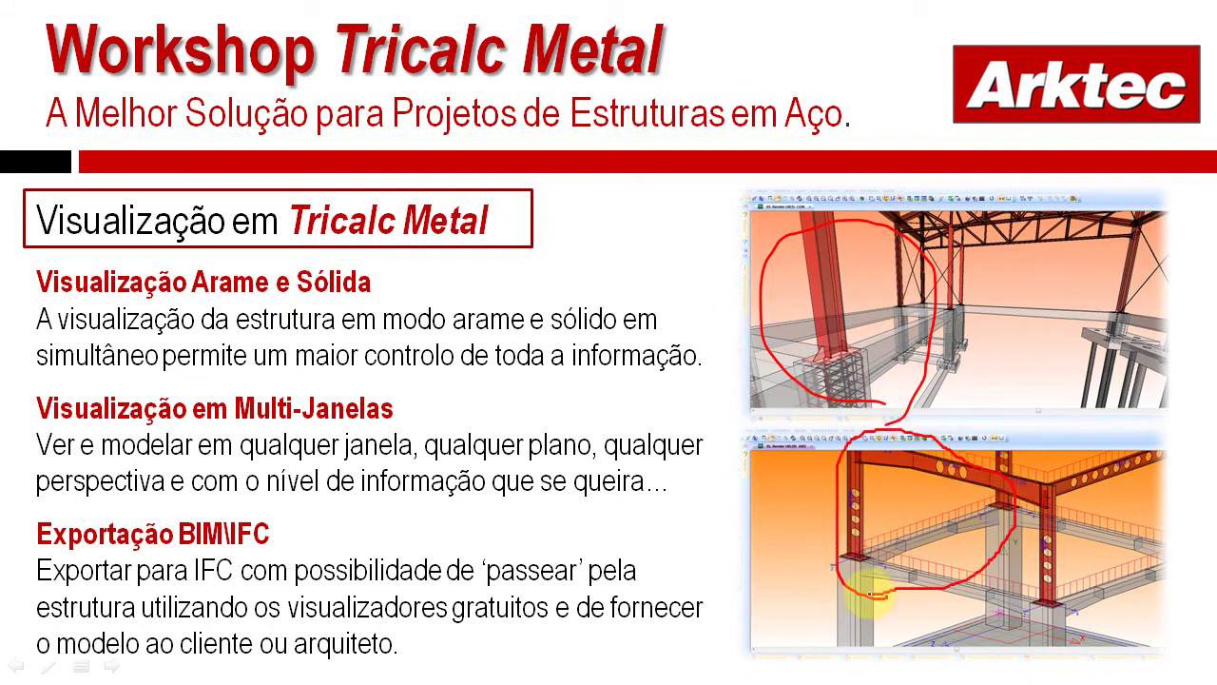
mouse_move(875, 468)
left_mouse_down()
mouse_move(930, 462)
mouse_move(926, 480)
mouse_move(980, 483)
left_mouse_up()
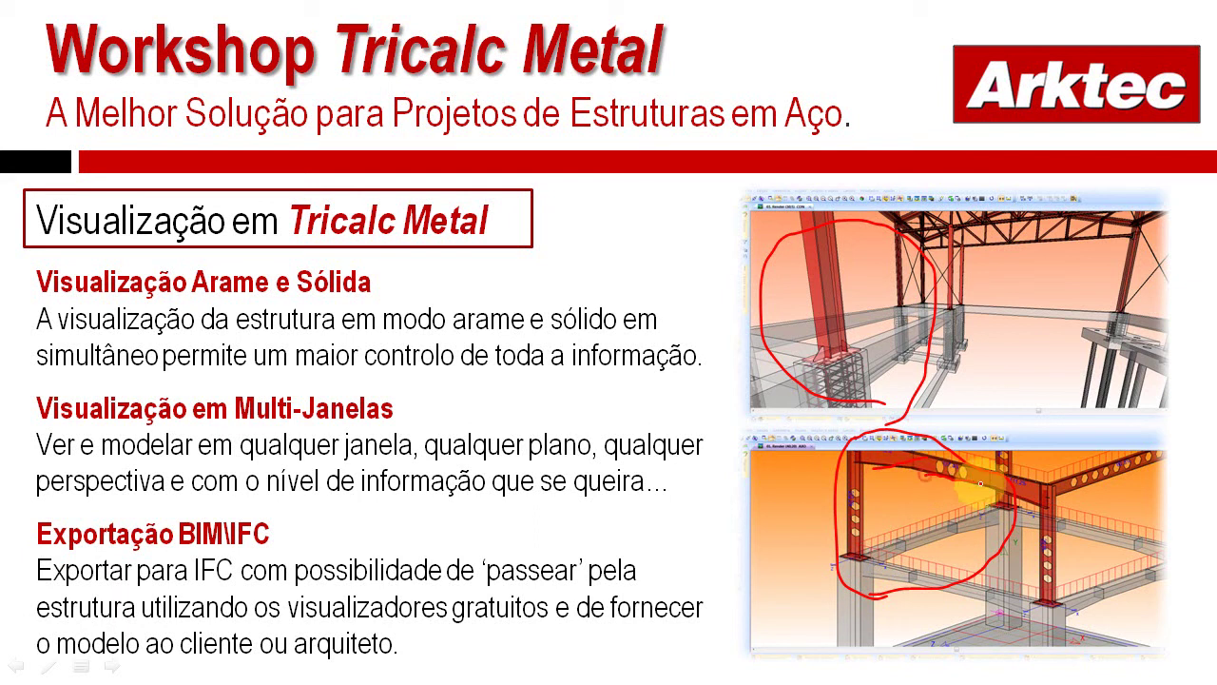
mouse_move(868, 577)
left_mouse_down()
mouse_move(836, 543)
mouse_move(884, 591)
left_mouse_up()
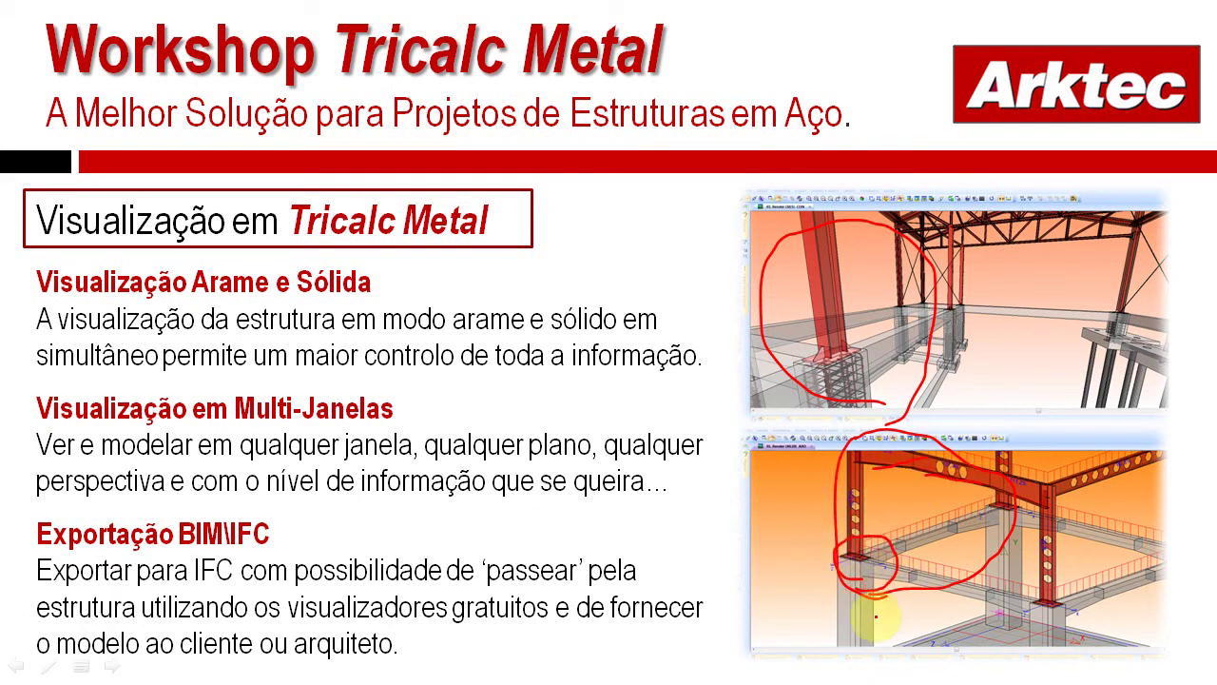
mouse_move(761, 350)
left_mouse_down()
mouse_move(856, 323)
mouse_move(827, 390)
left_mouse_up()
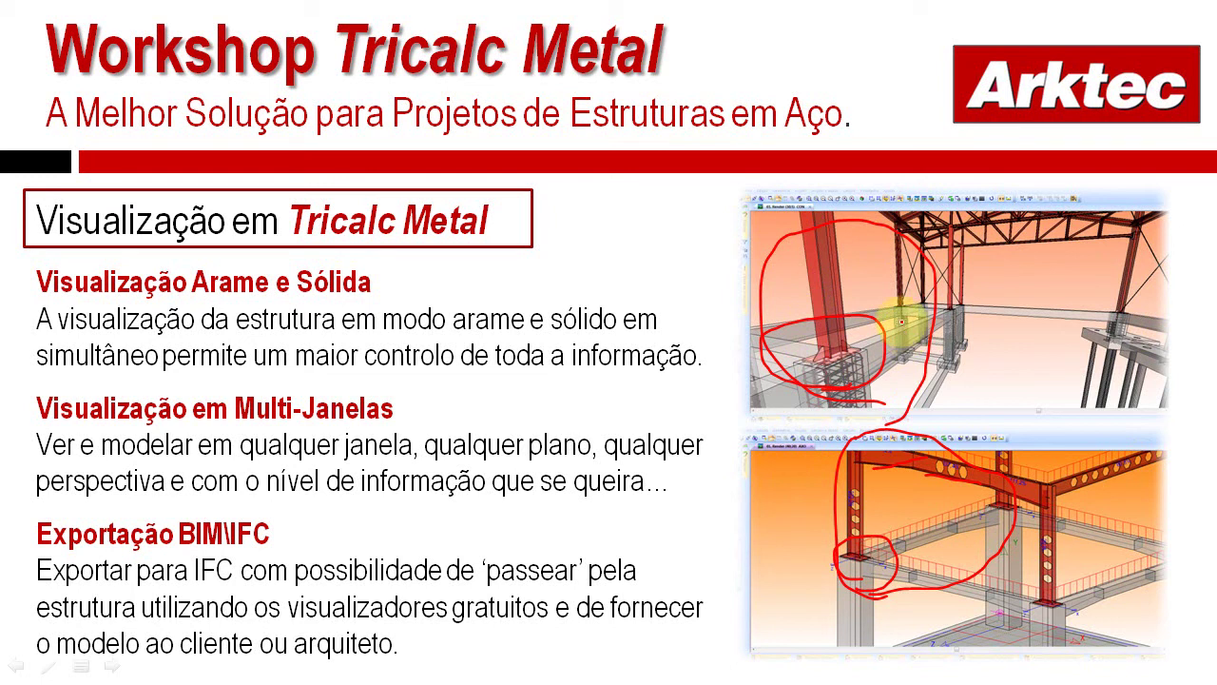
Switch to Tricalc and open the structure Metálica 02 from the structure gallery
key("alt+Tab")
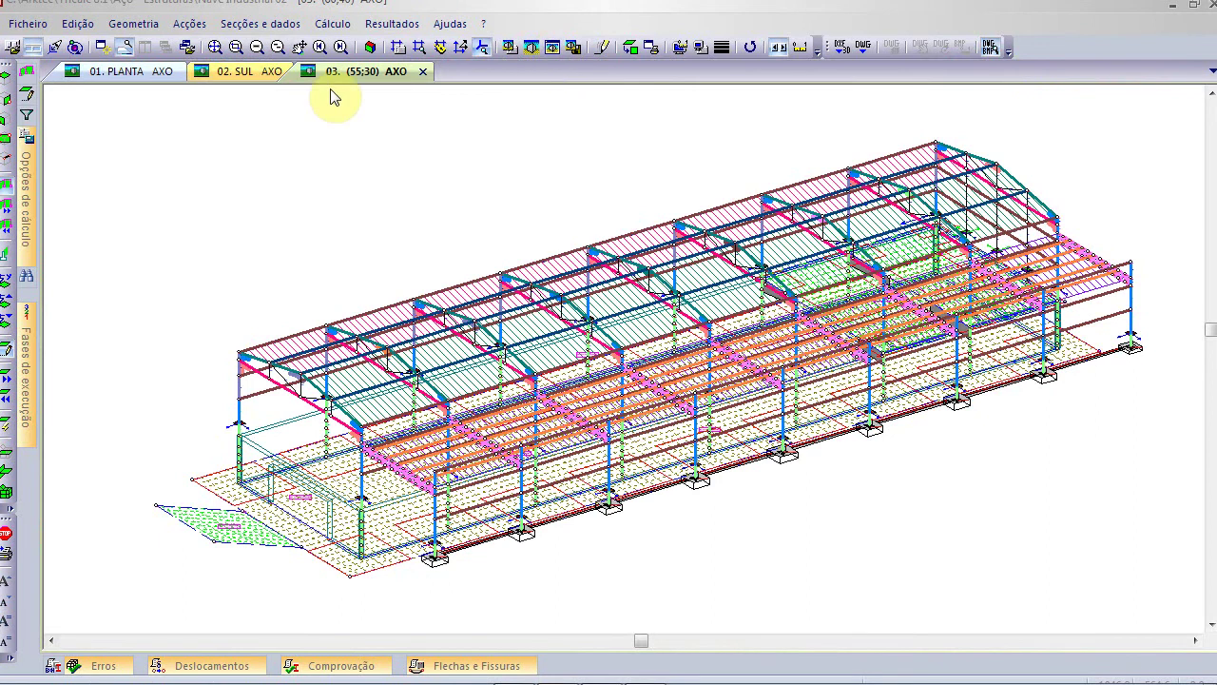
left_click(27, 23)
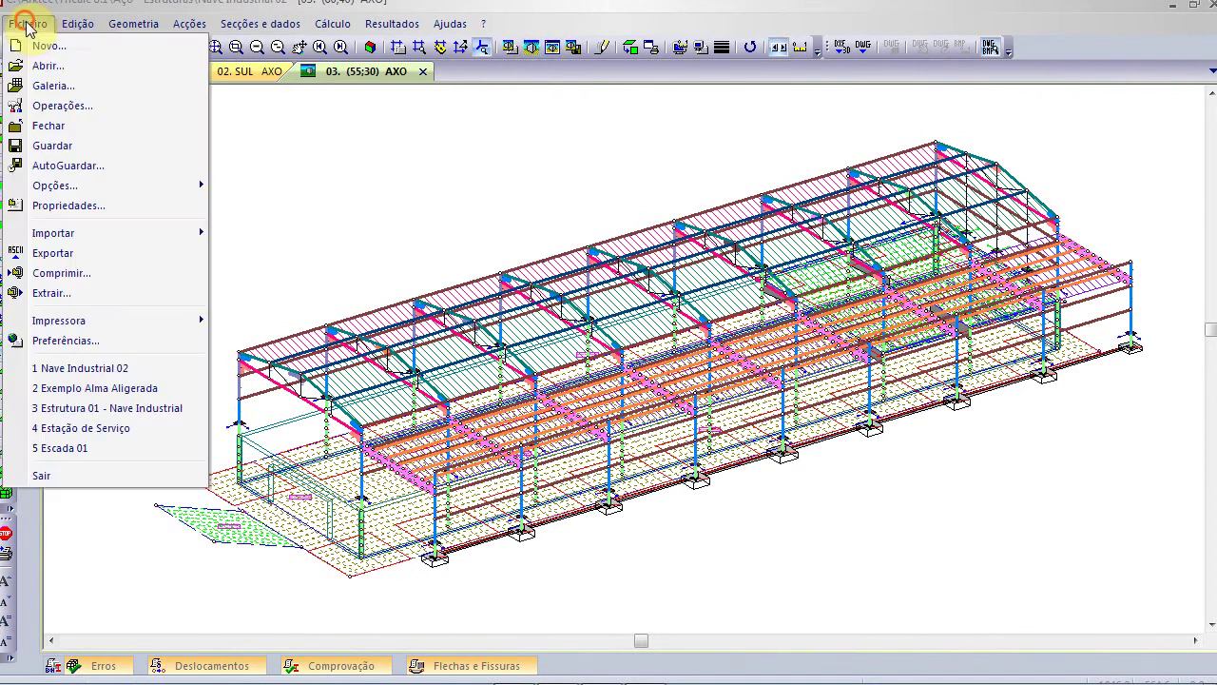
left_click(116, 86)
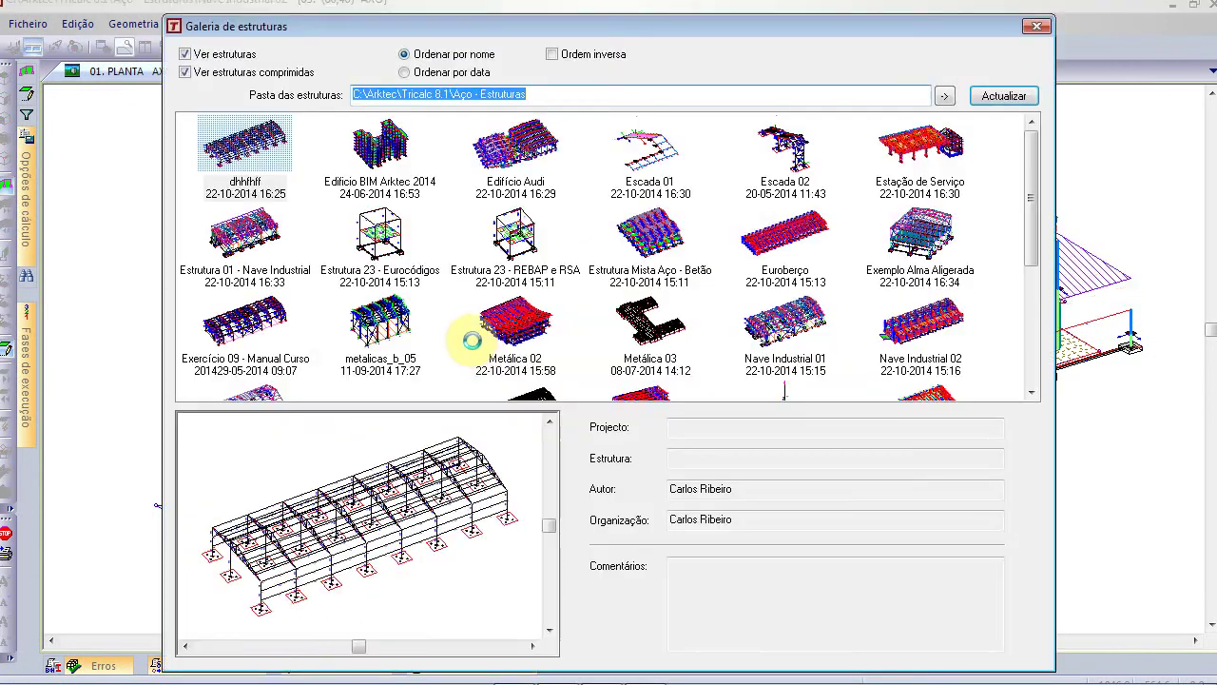
left_click(508, 328)
double_click(509, 328)
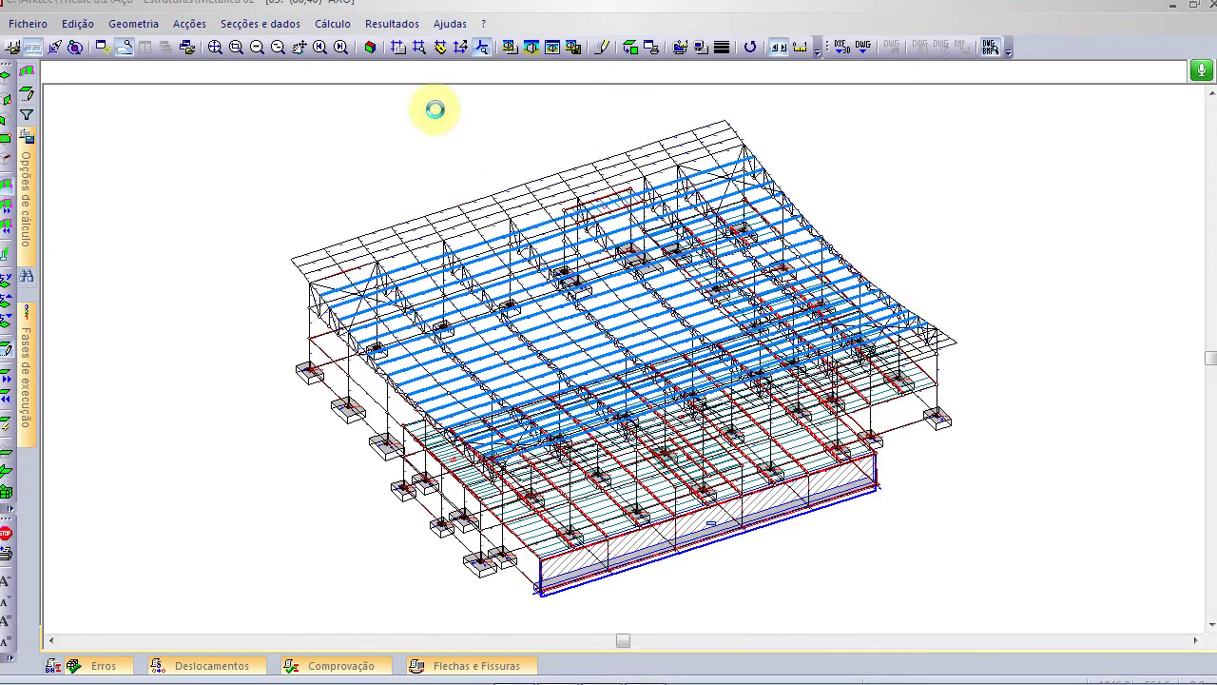
Render the steel members as solids at the outer corner of the roof truss around node 292
left_click(236, 46)
left_click(283, 253)
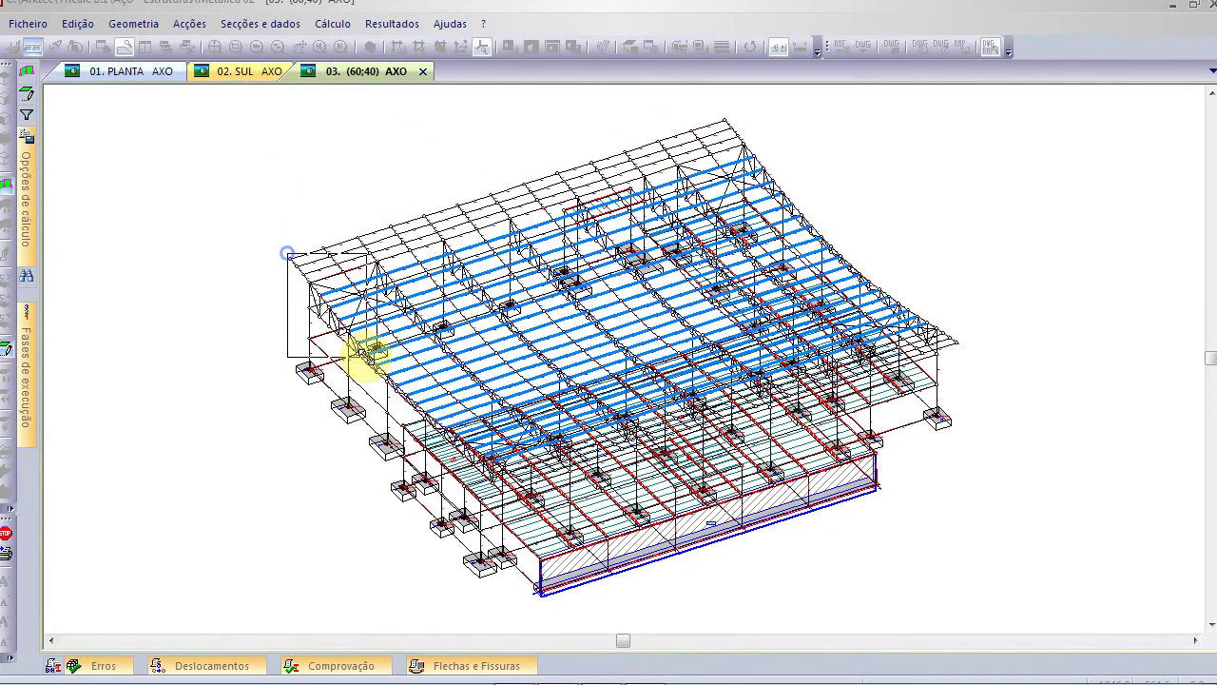
left_click(371, 351)
scroll(609, 377, "up", 5)
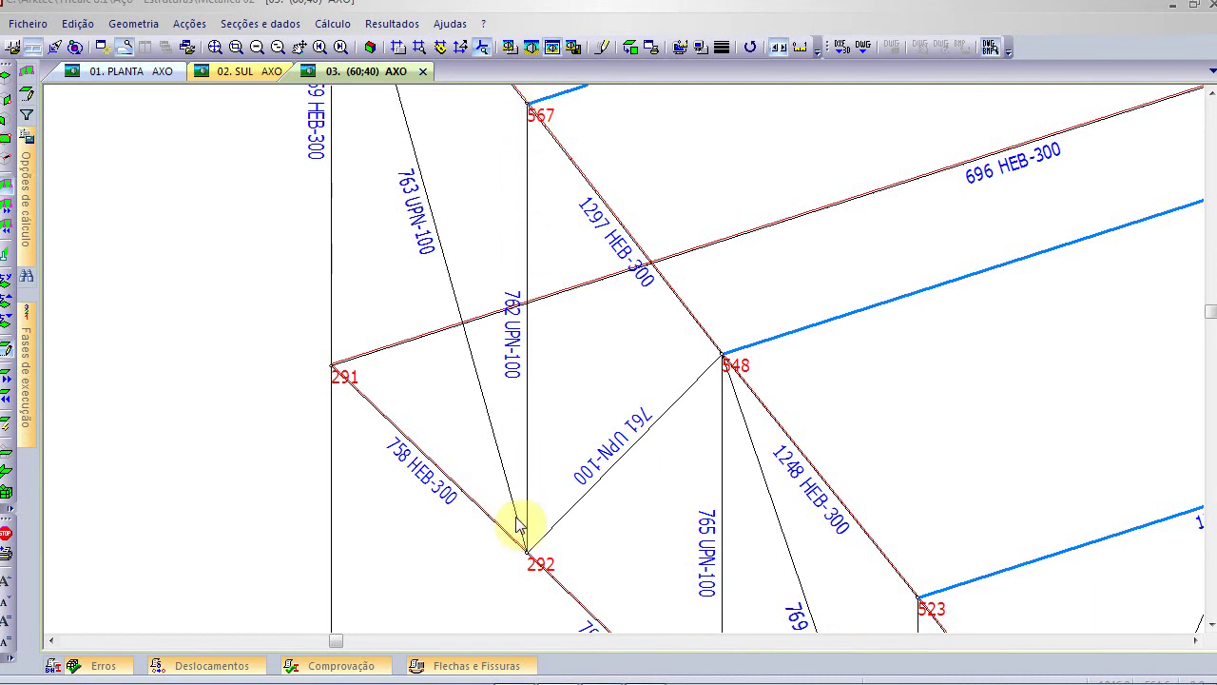
key("ctrl+r")
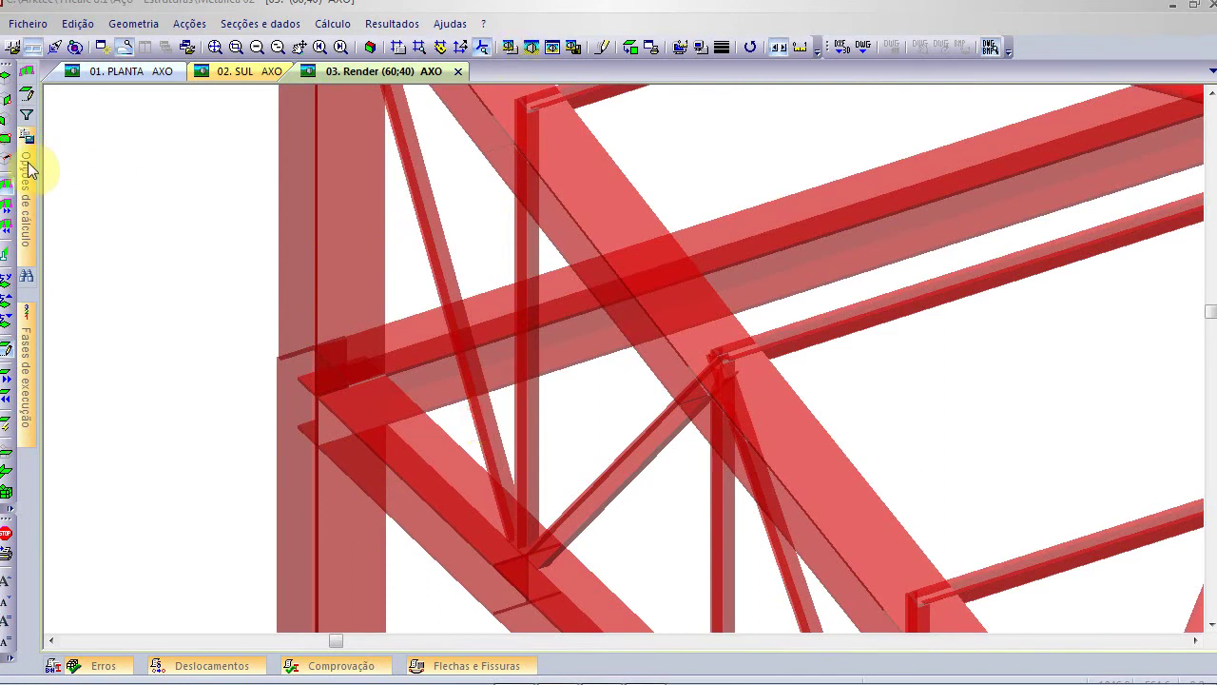
Review the visualisation filter and overlay the wireframe with its bar and node labels on the rendered members
left_click(27, 116)
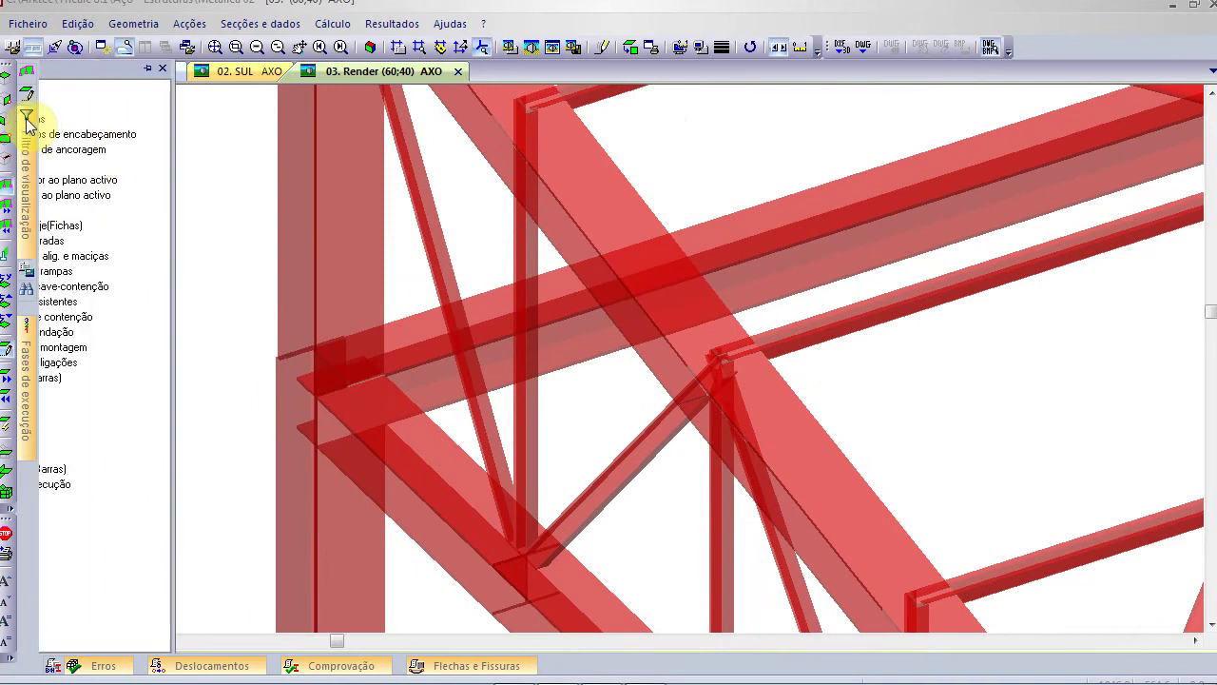
left_click(86, 348)
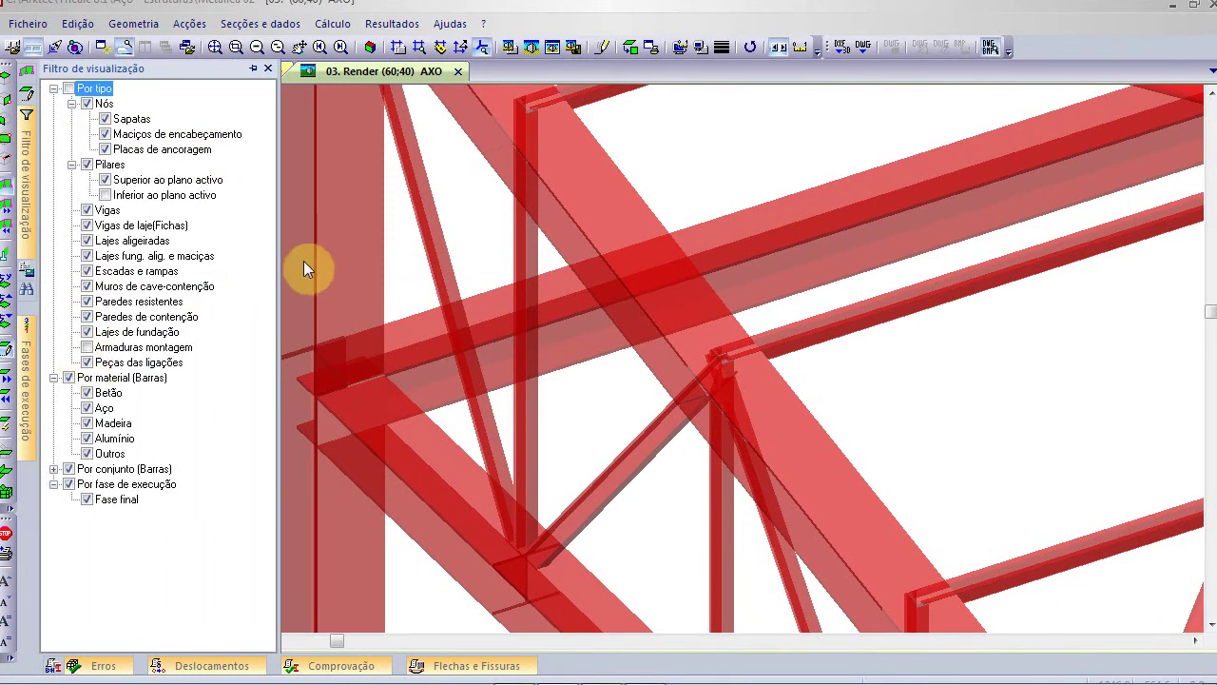
left_click(515, 48)
left_click(429, 334)
left_click(688, 528)
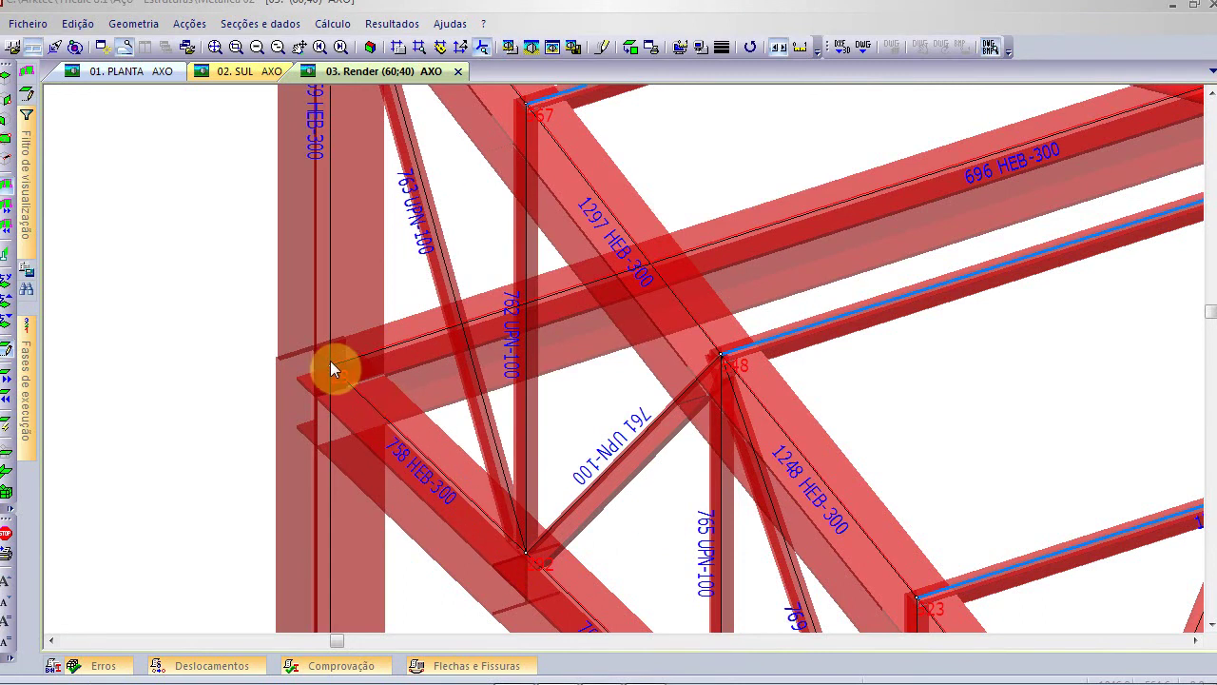
Add results to the geometry information in the pop-up labels (Etiquetas emergentes), with displacements (Deslocamentos) for the nodes
mouse_move(333, 369)
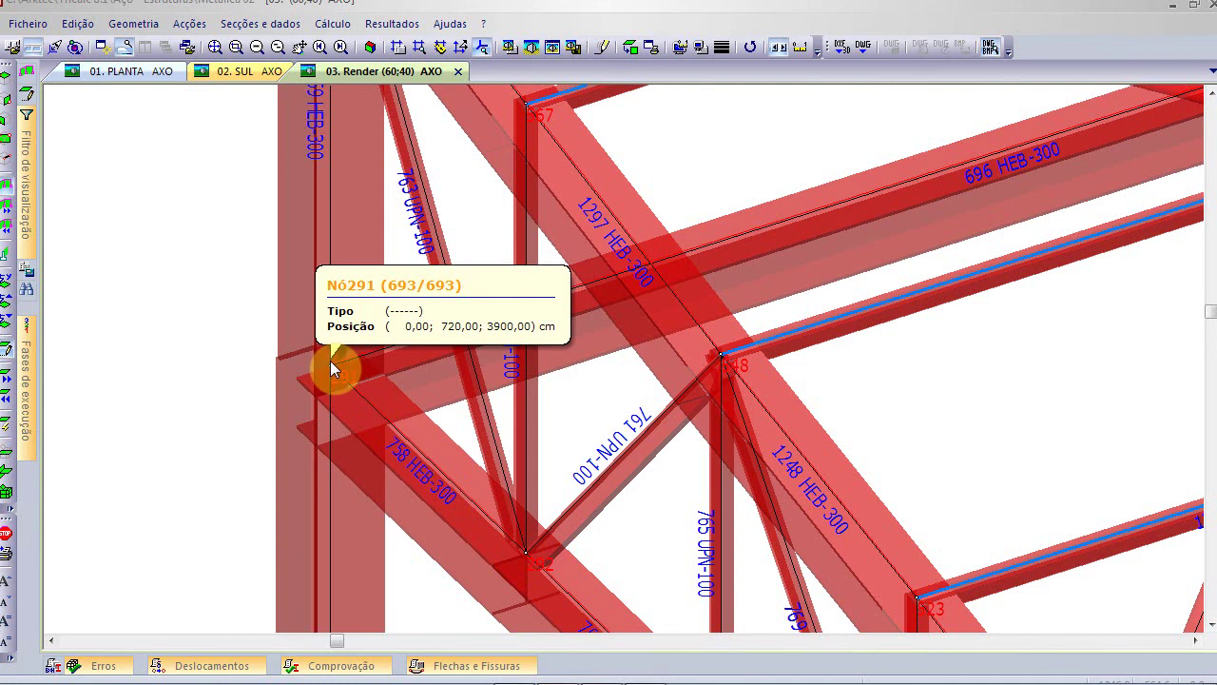
mouse_move(455, 499)
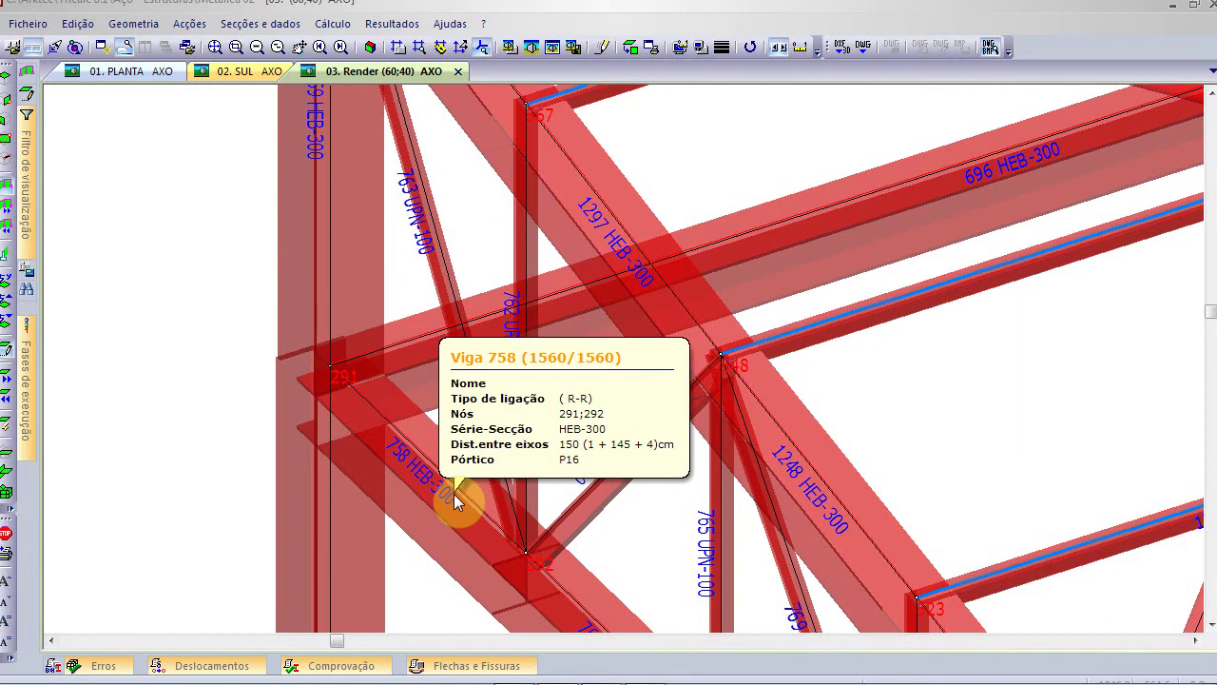
left_click(460, 25)
left_click(530, 281)
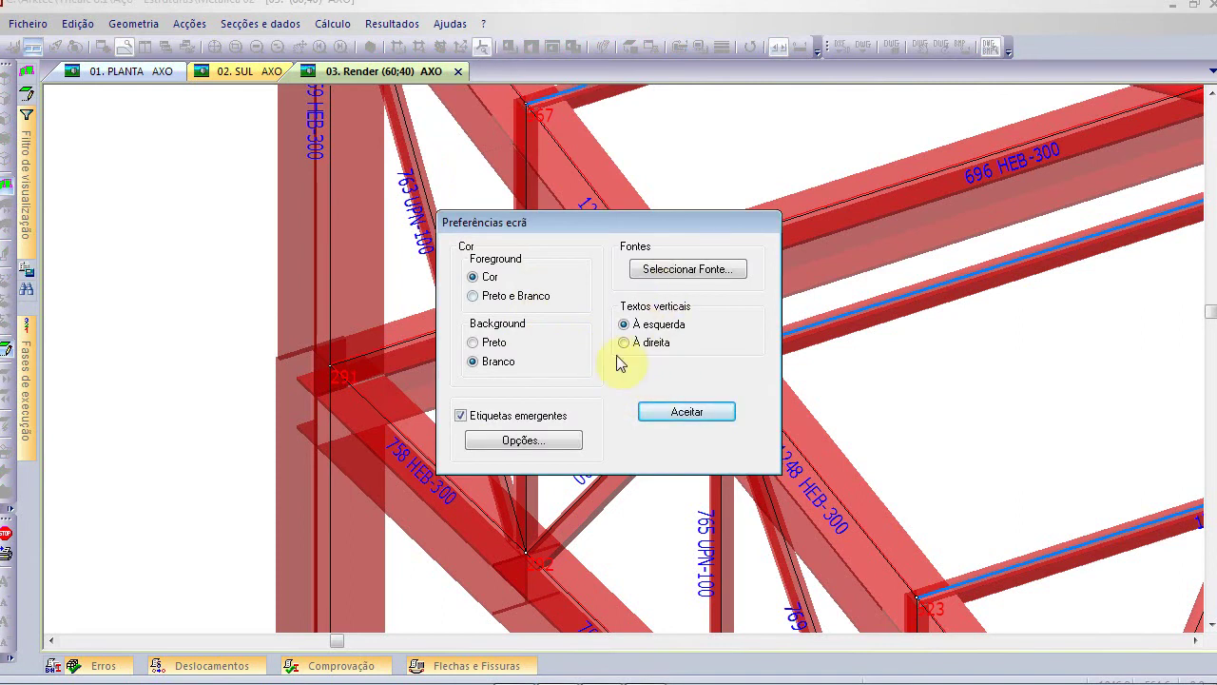
left_click(538, 443)
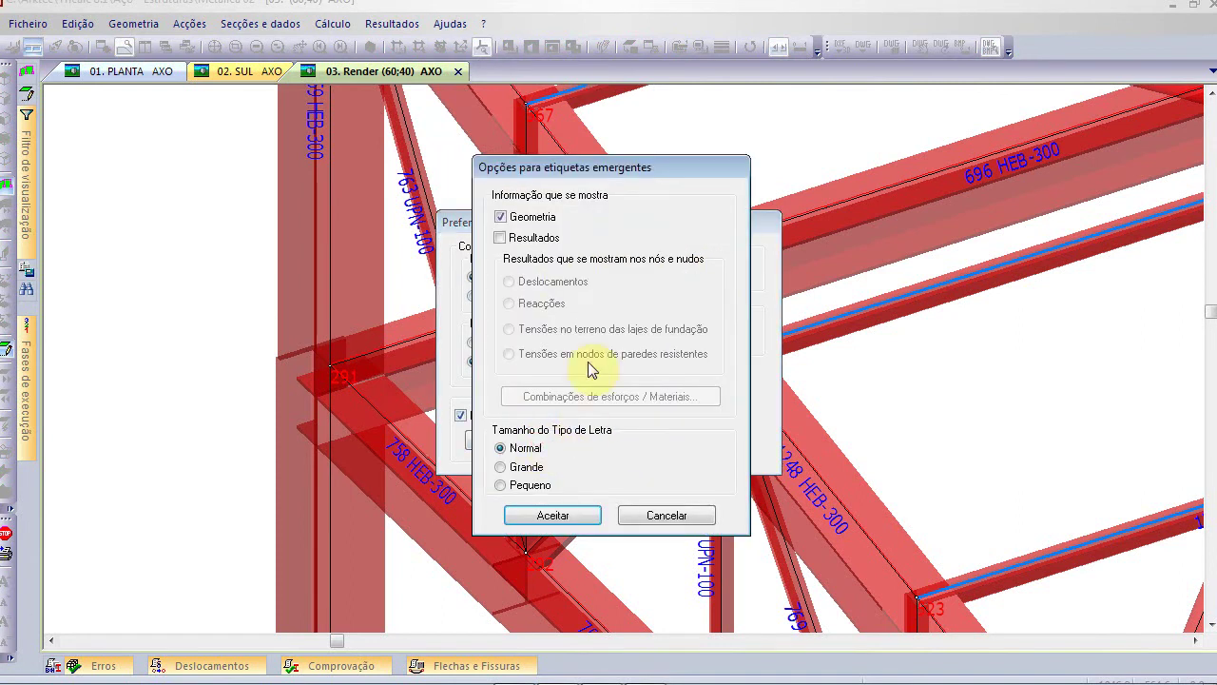
left_click(536, 238)
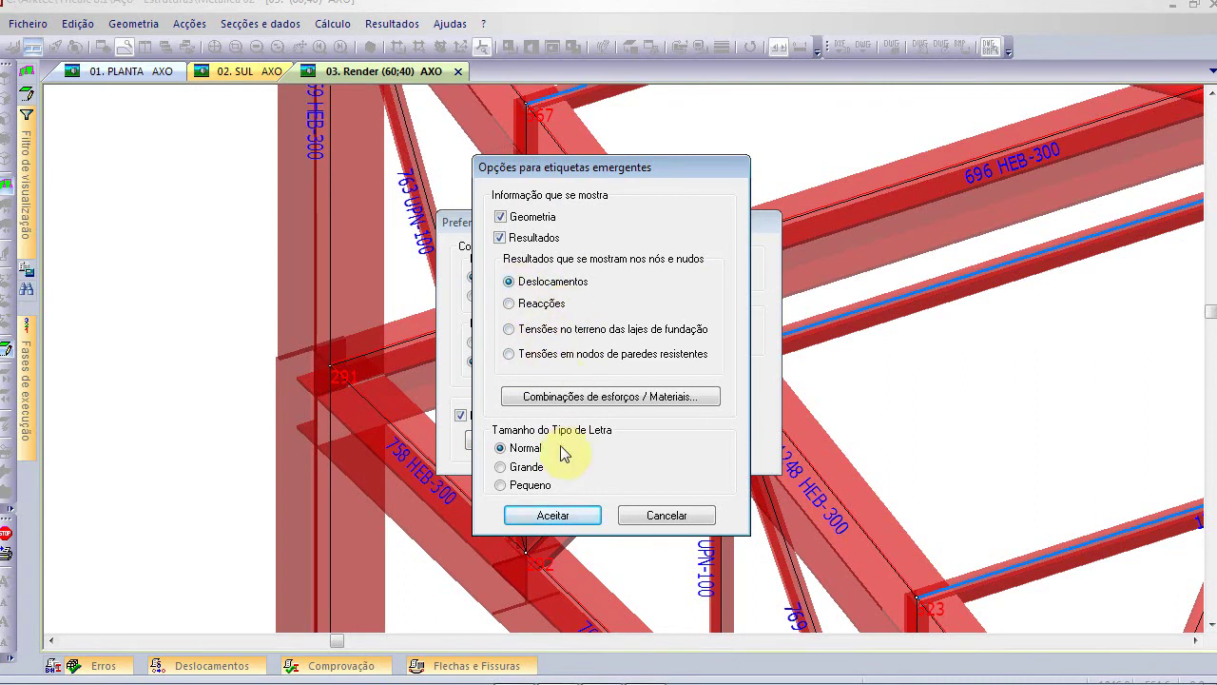
left_click(560, 515)
left_click(647, 411)
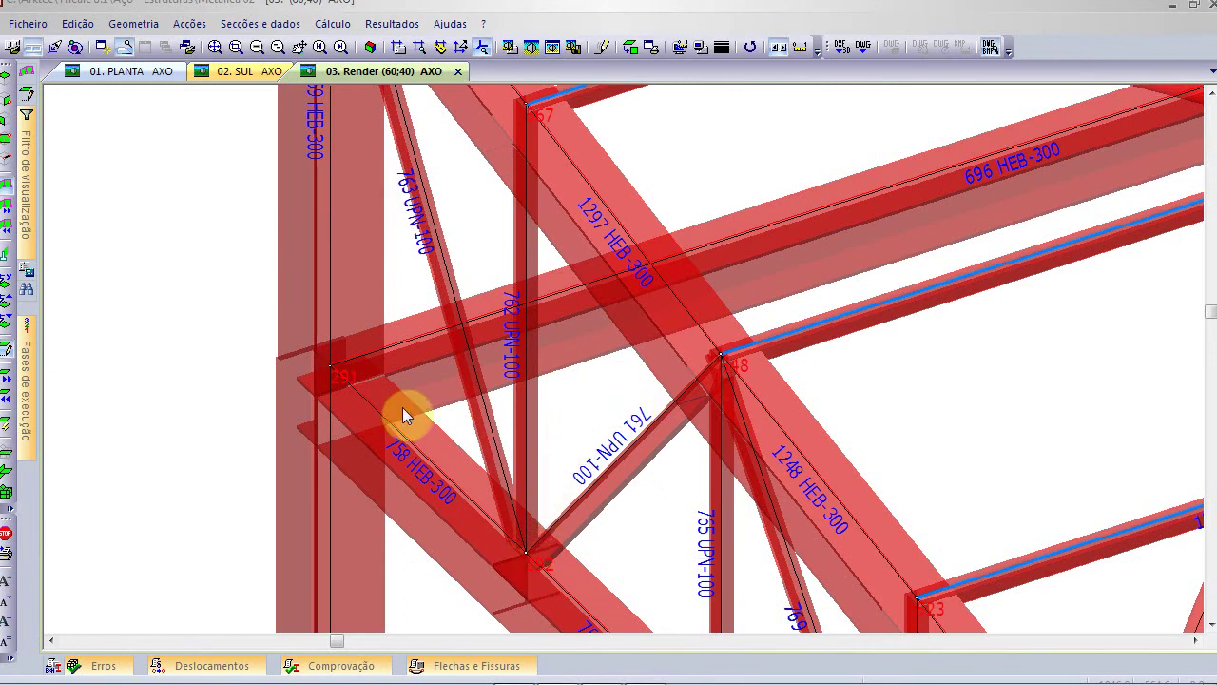
Set the material to steel (Aço) for the force combinations reported in the pop-up labels
mouse_move(333, 371)
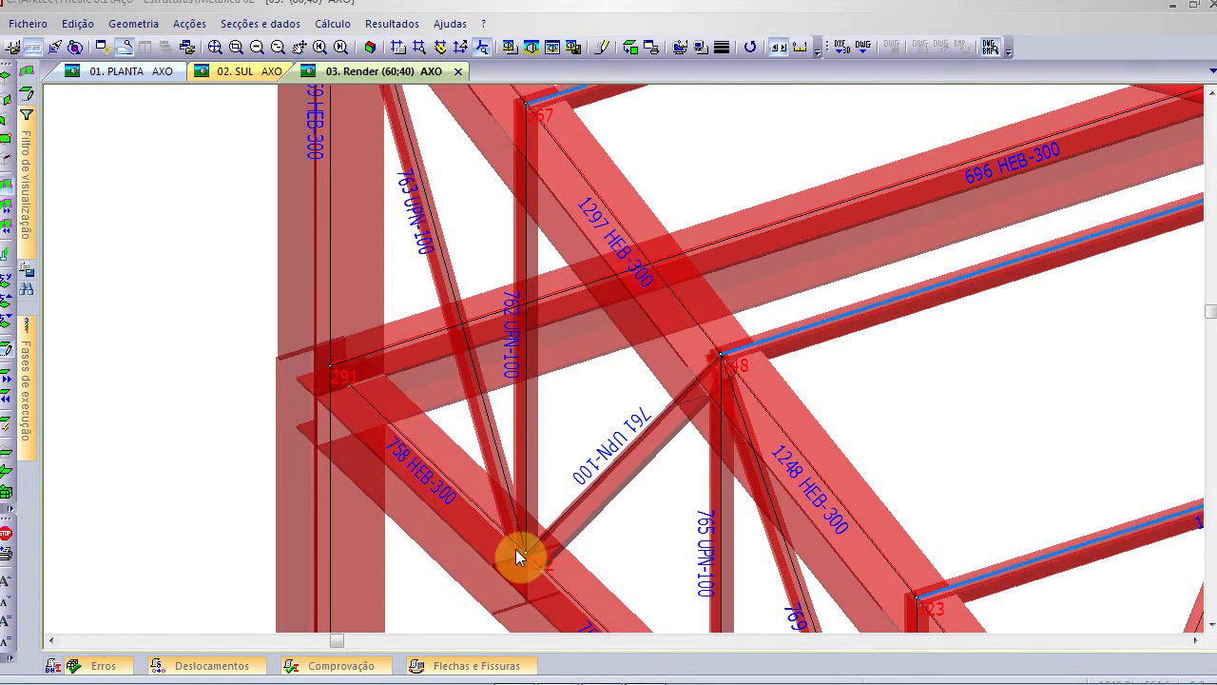
mouse_move(520, 556)
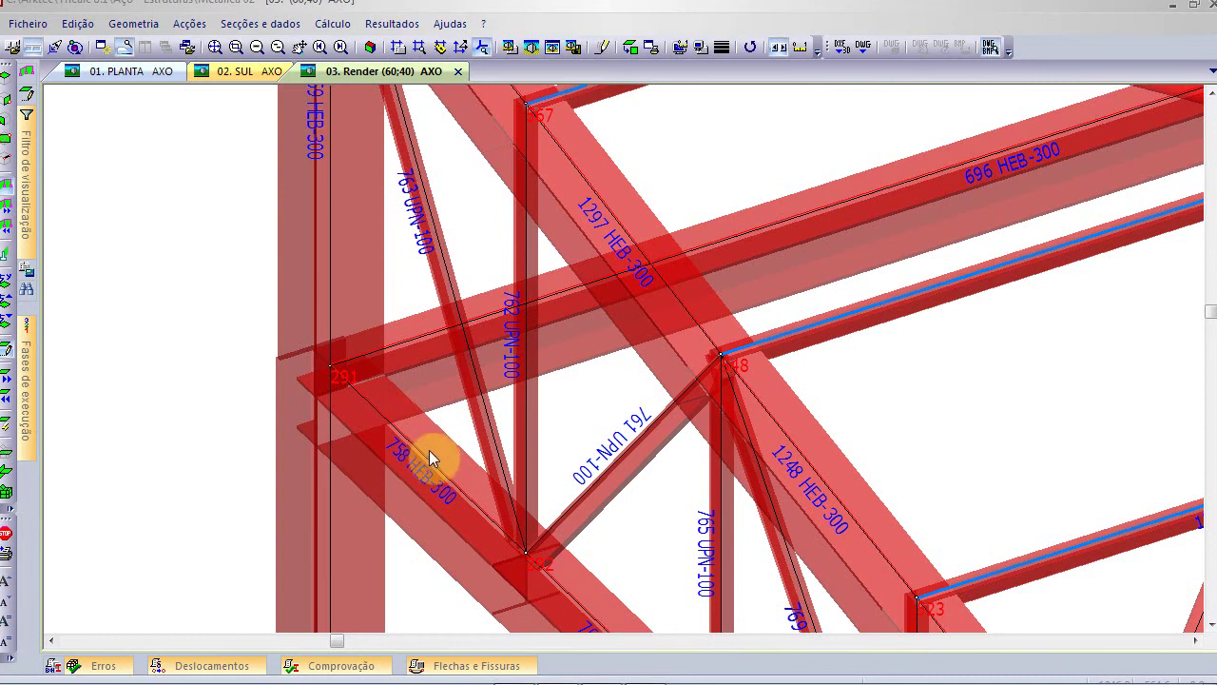
mouse_move(427, 467)
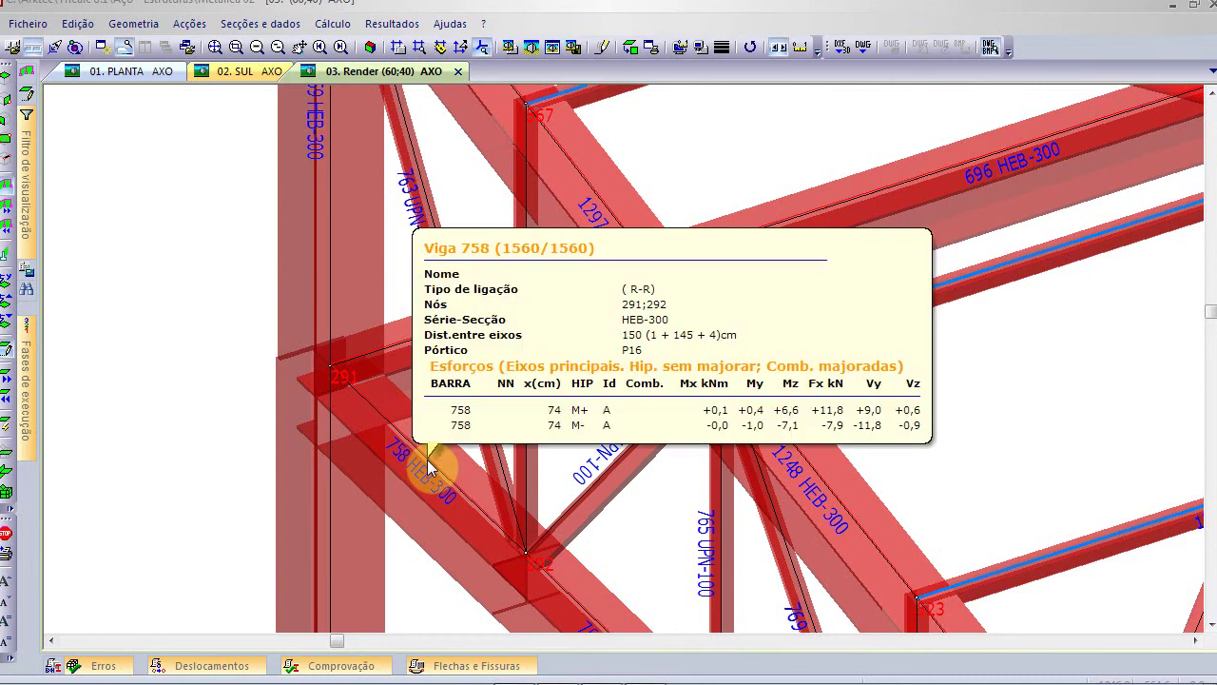
left_click(446, 25)
left_click(521, 272)
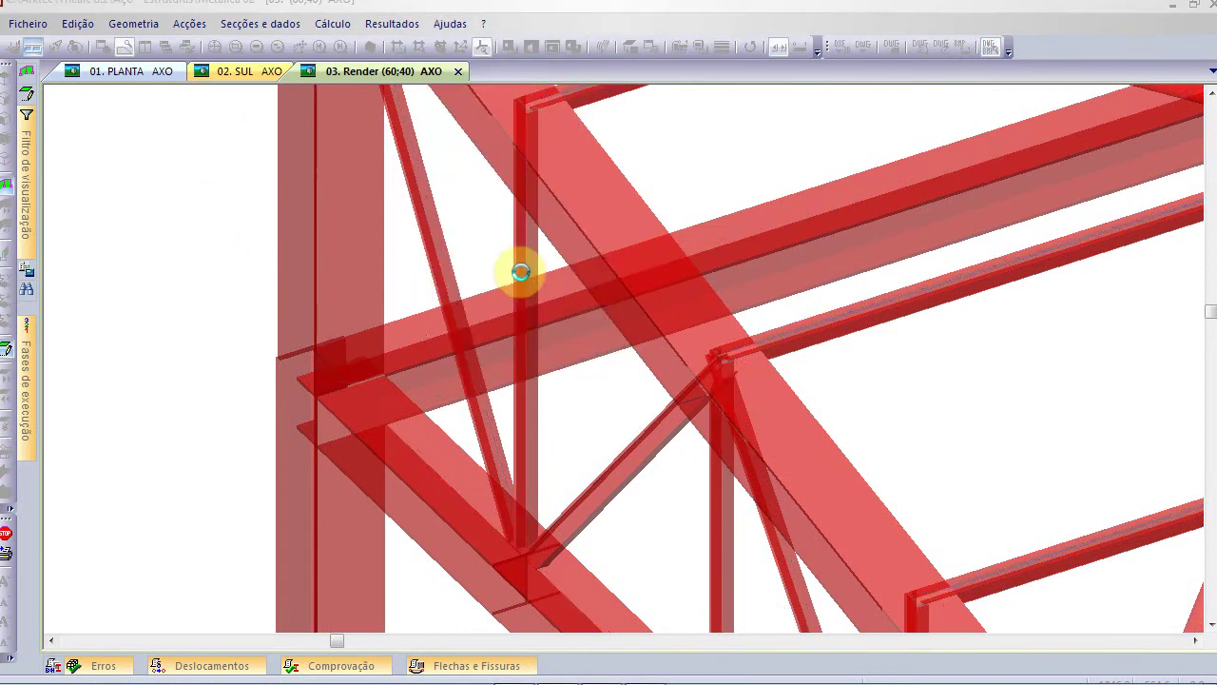
left_click(543, 440)
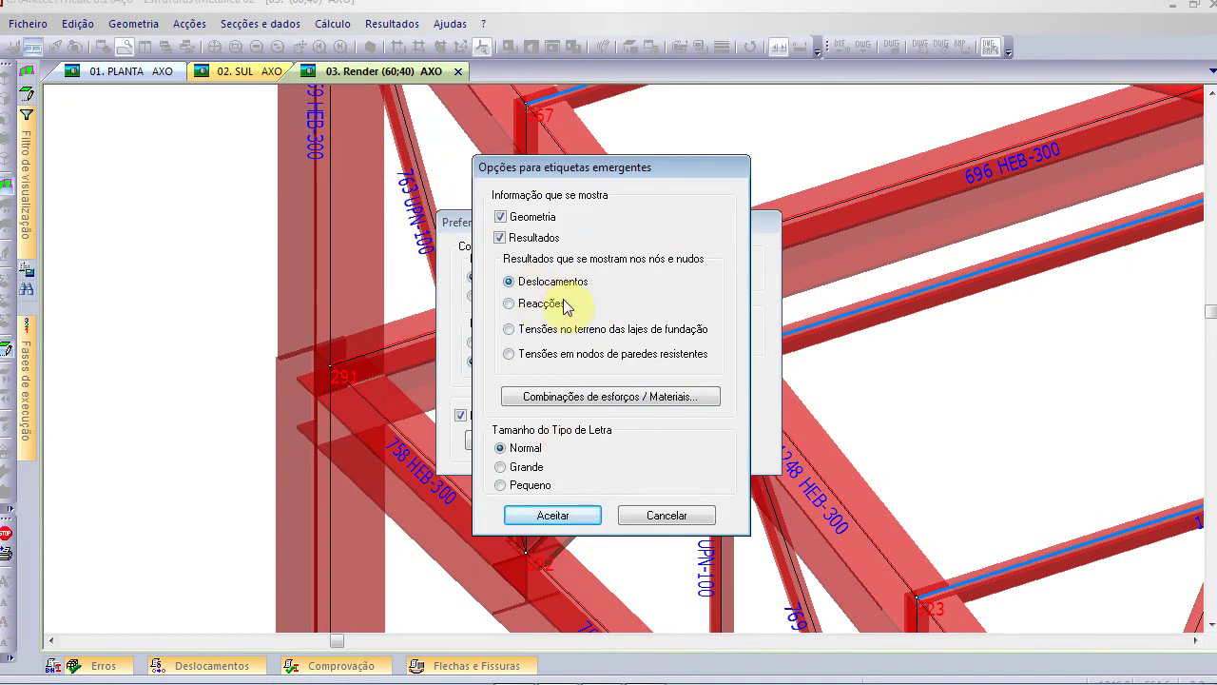
left_click(584, 397)
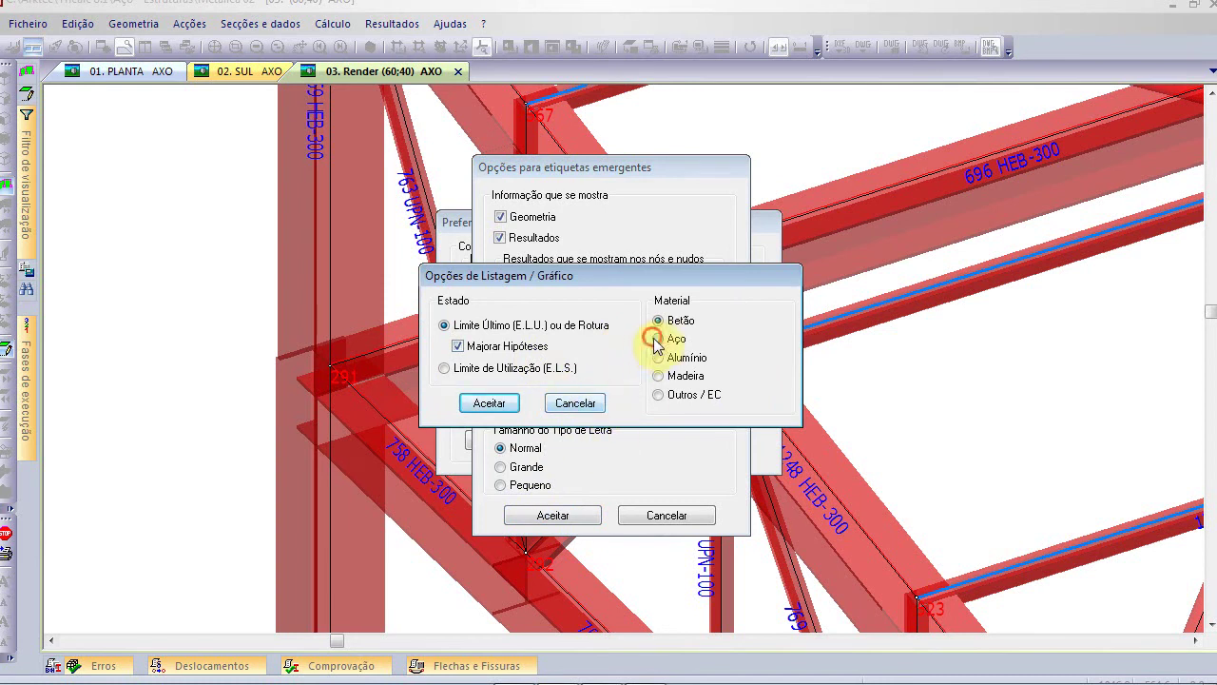
left_click(492, 403)
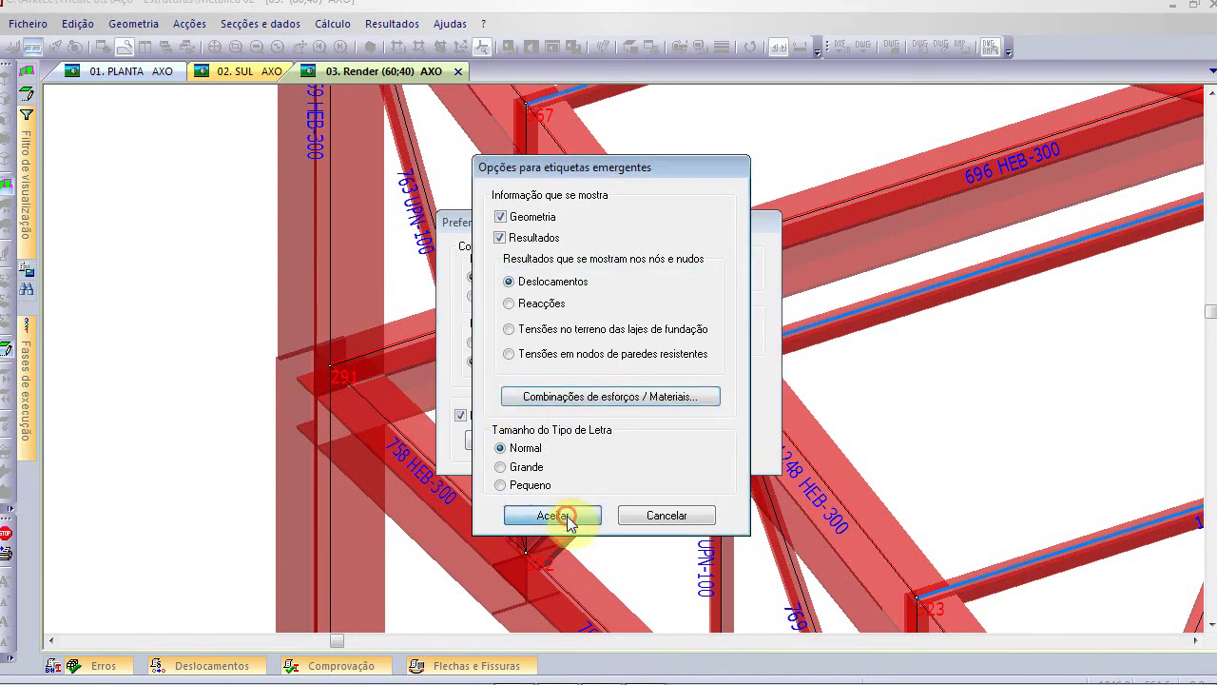
left_click(565, 515)
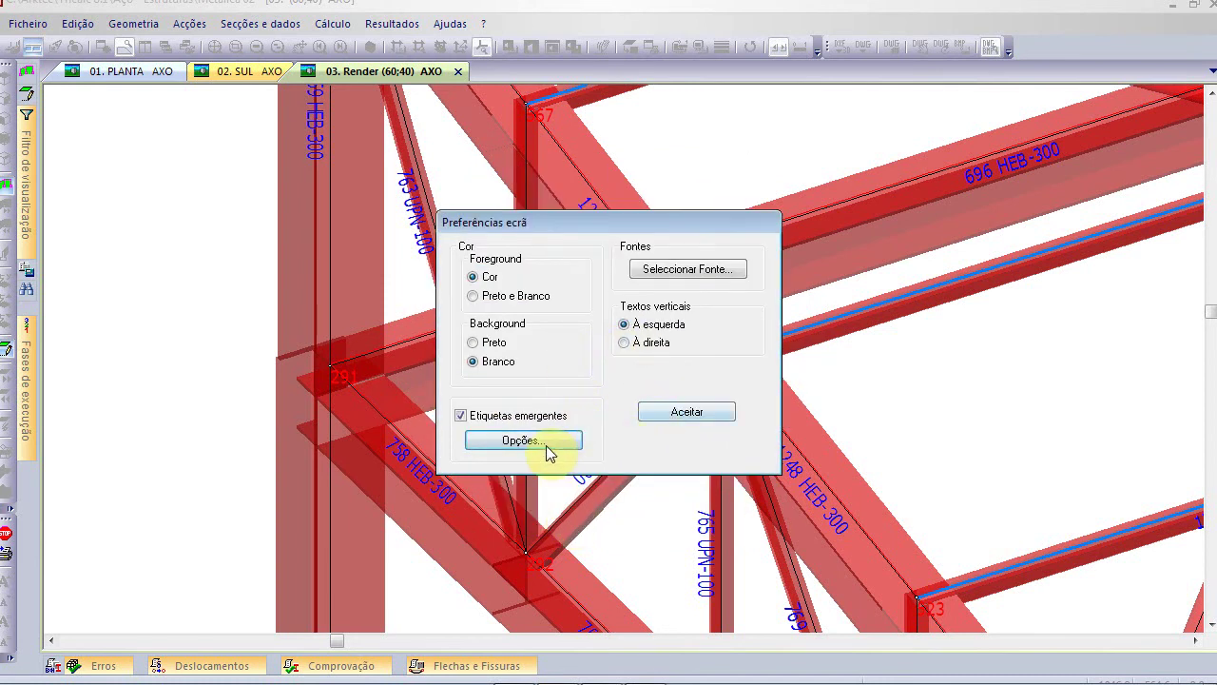
left_click(673, 414)
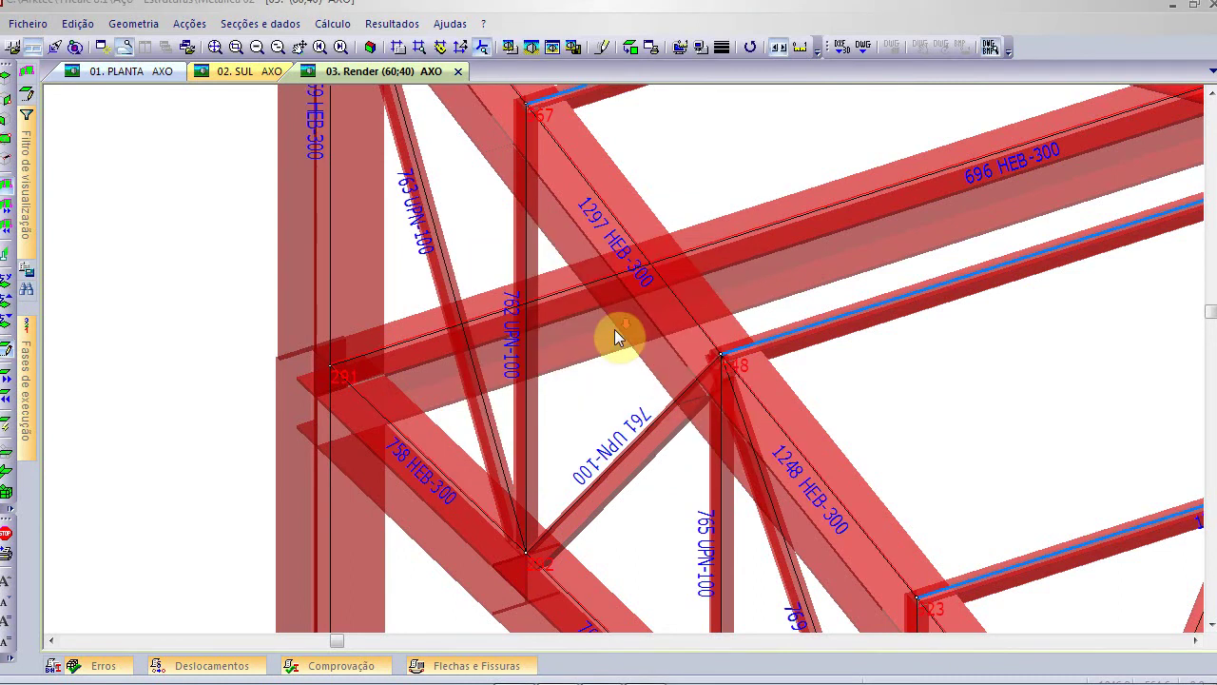
Display the steel stress graph (Tensões Aço) on the whole rendered structure
scroll(978, 332, "down", 4)
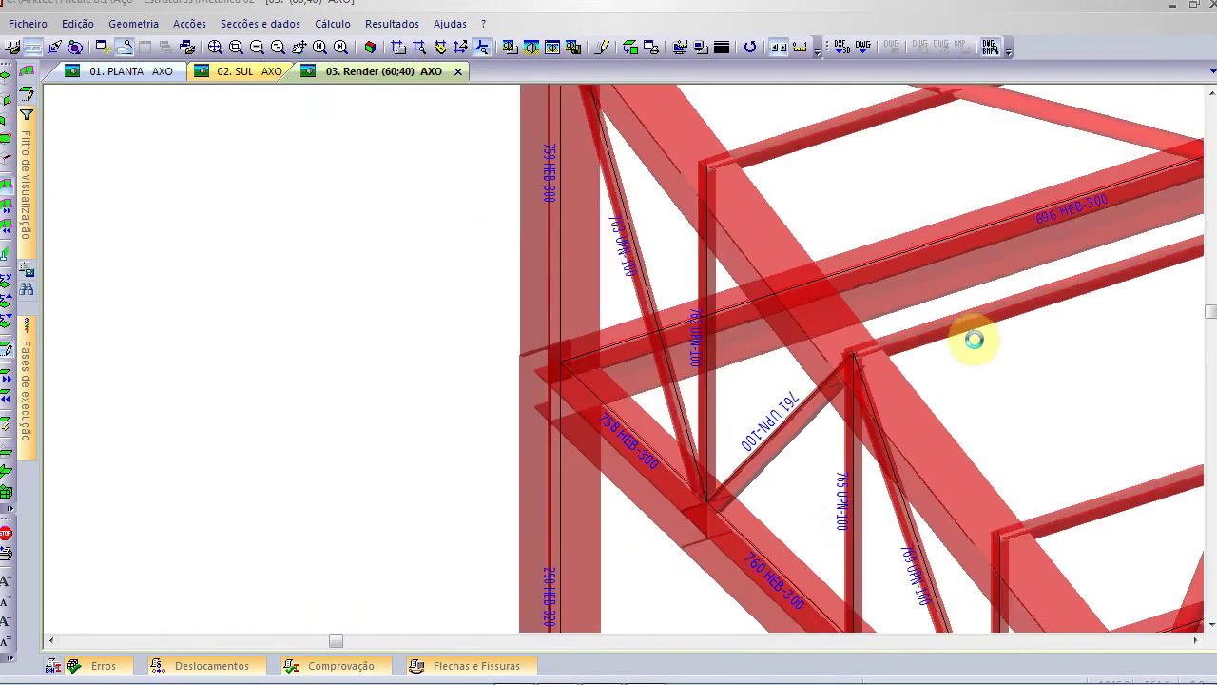
scroll(565, 320, "up", 4)
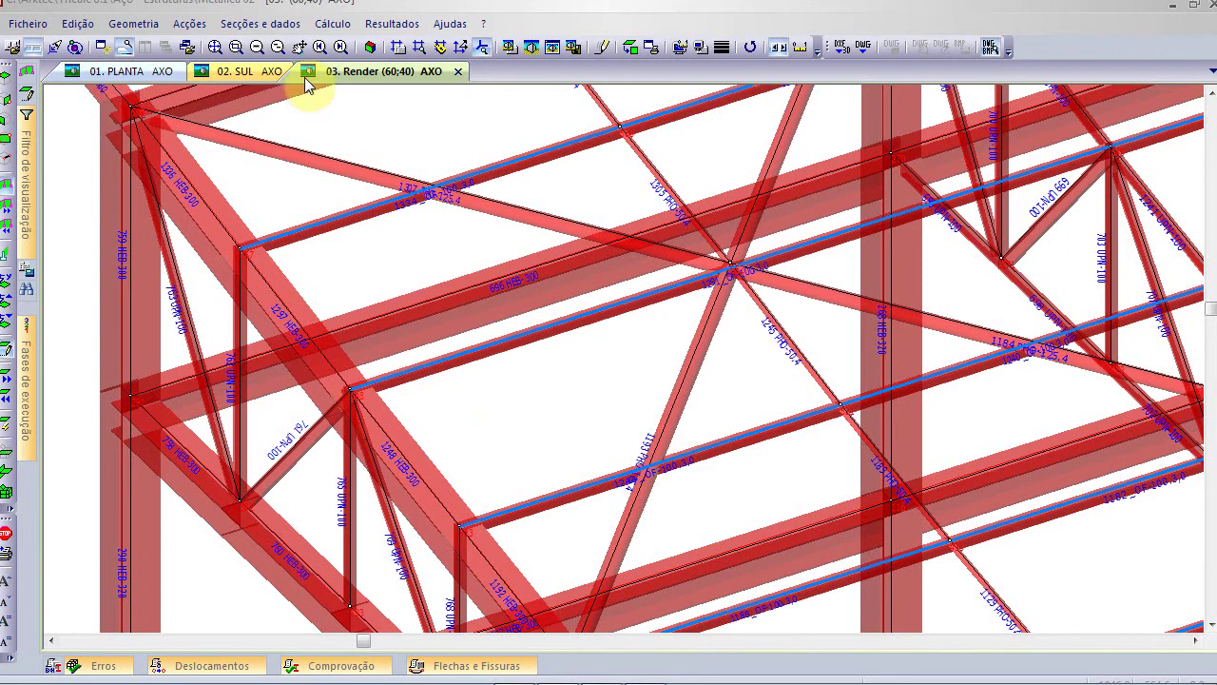
left_click(215, 46)
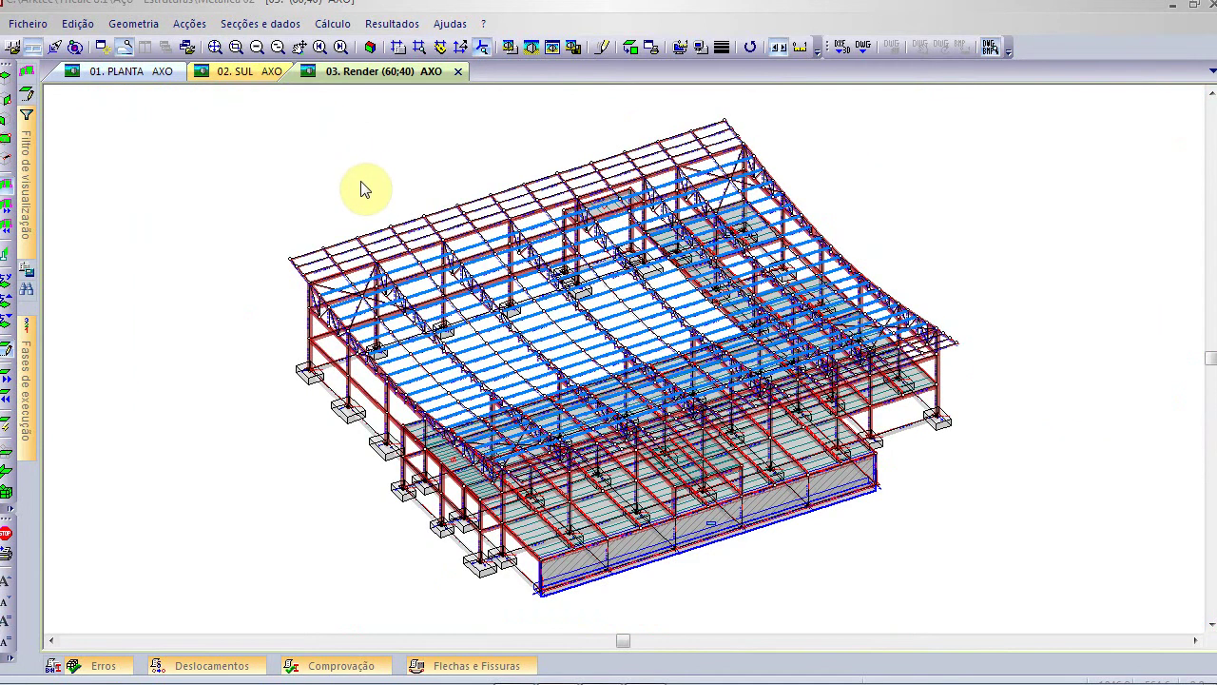
left_click(391, 24)
mouse_move(404, 95)
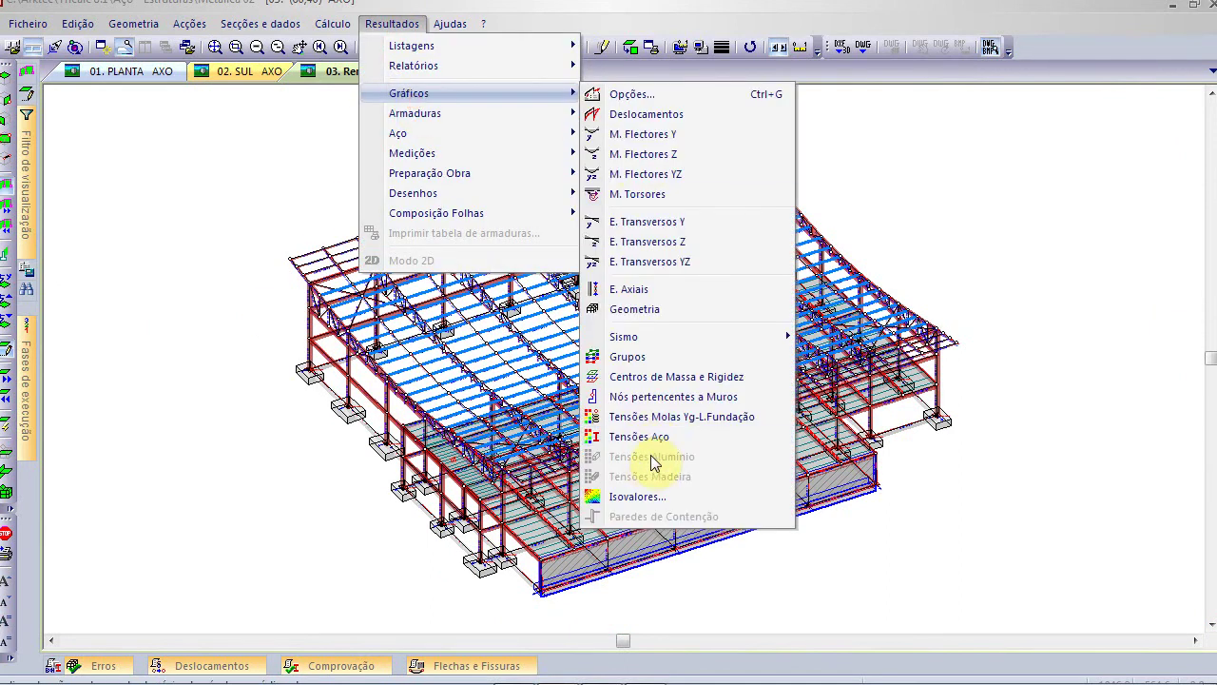
left_click(653, 437)
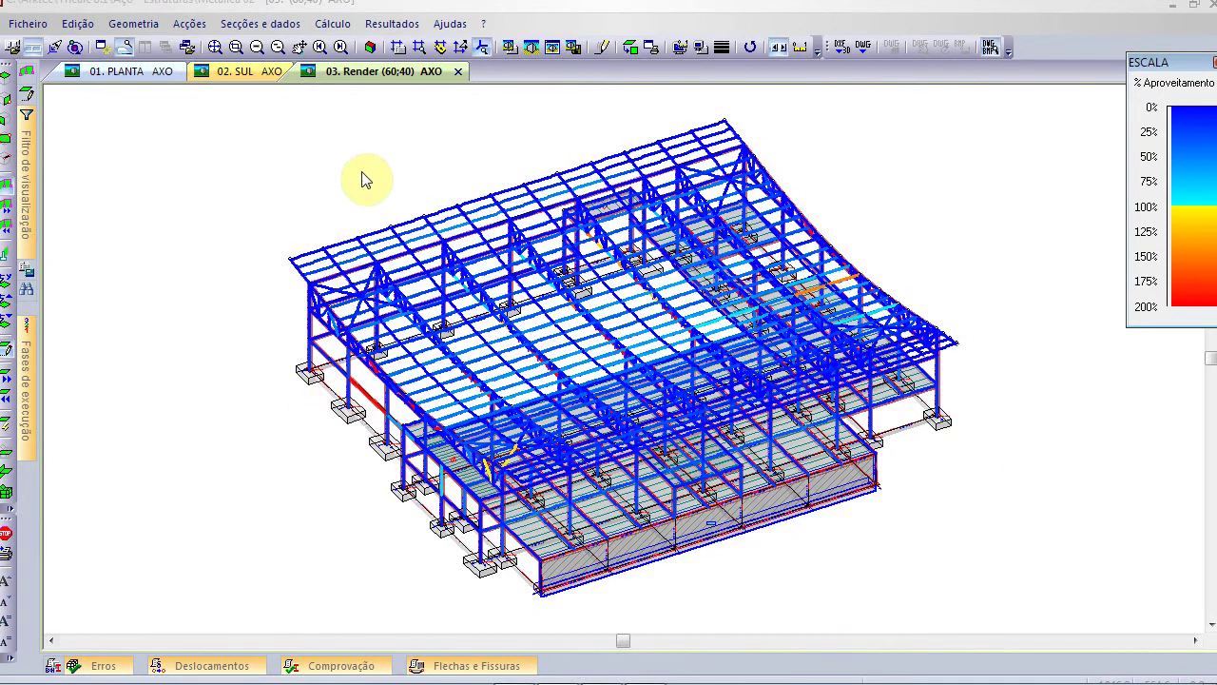
left_click(428, 123)
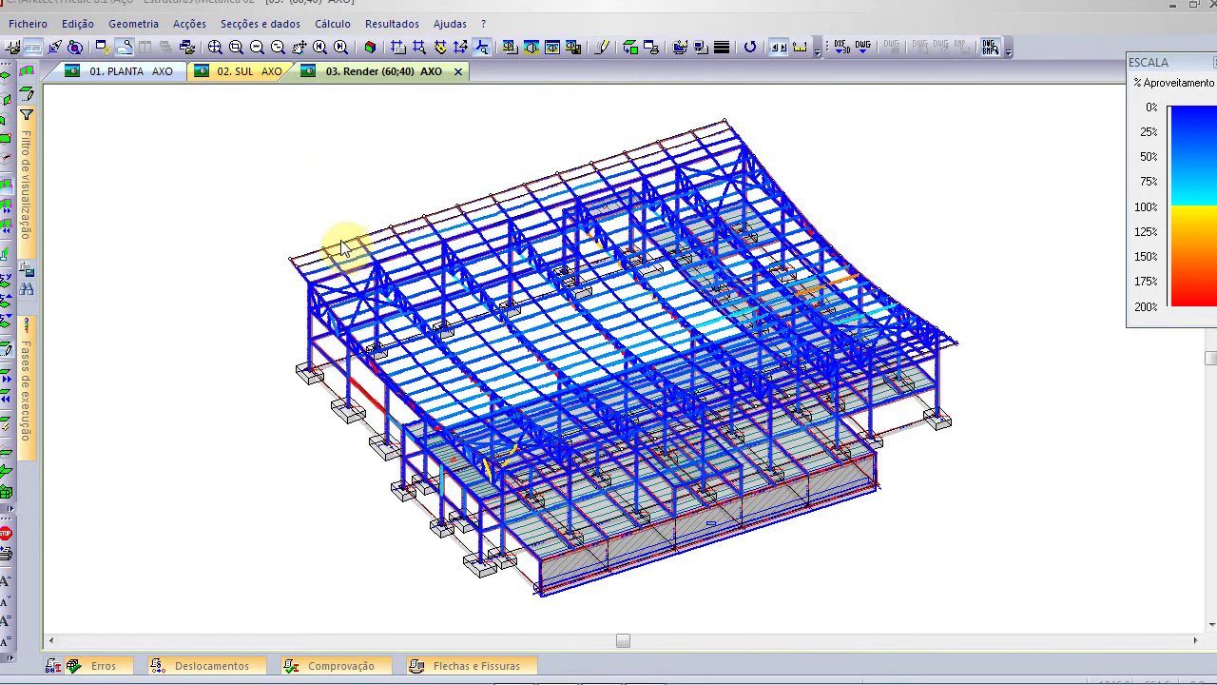
Clear the steel stress graph from the rendered structure
right_click(341, 243)
left_click(400, 476)
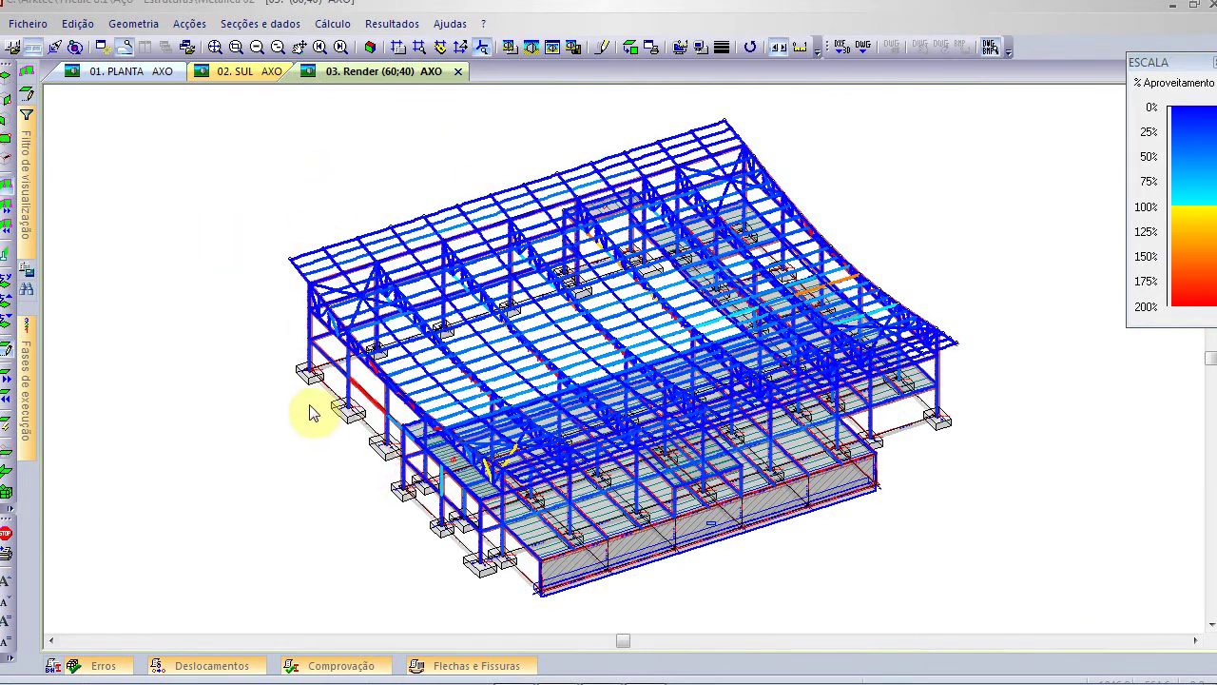
key("alt+Tab")
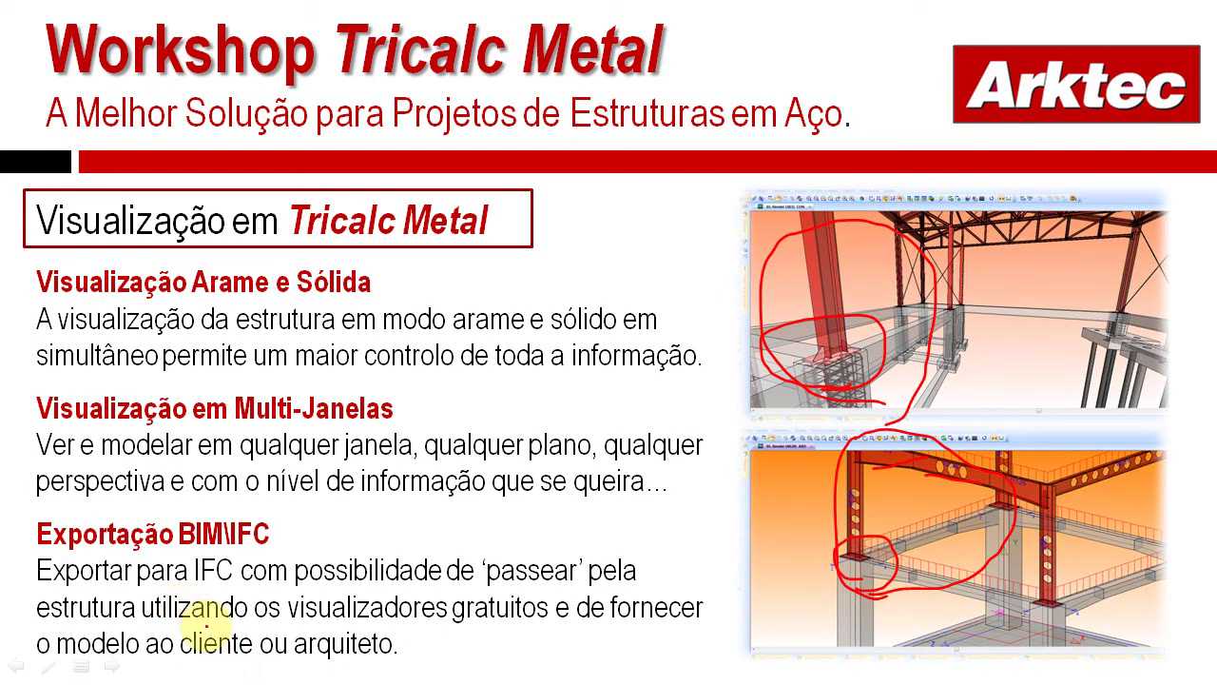
key("alt+Tab")
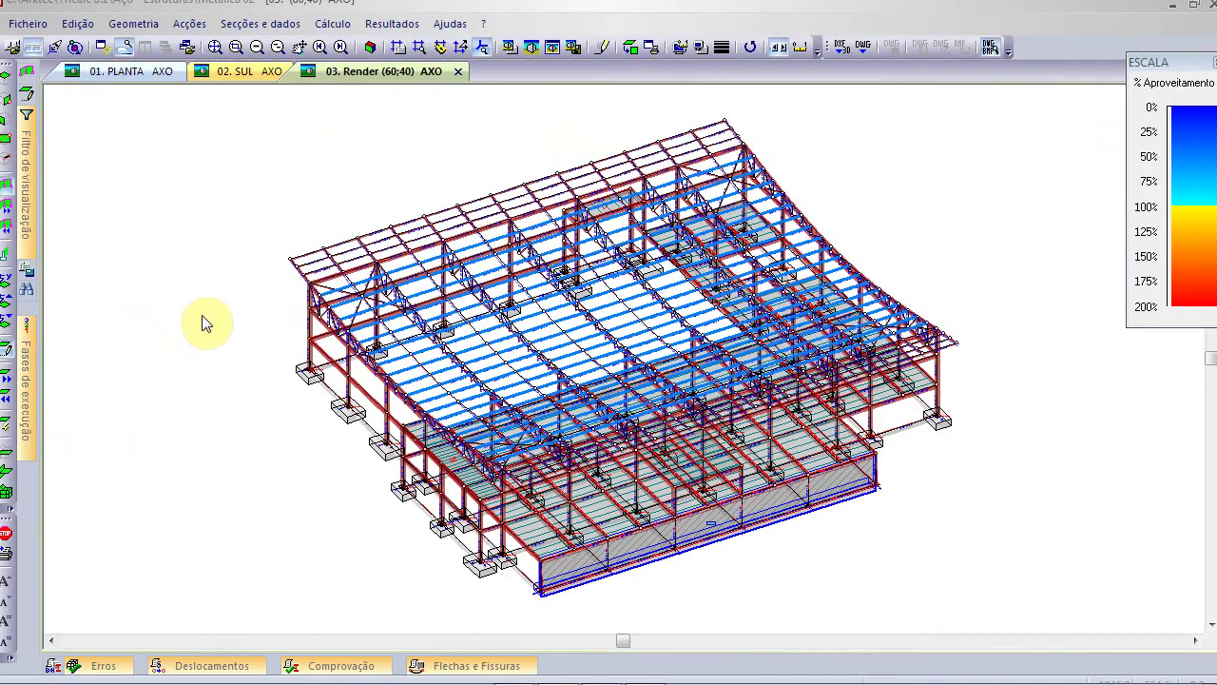
Look through the 02. SUL and 01. PLANTA views, and place the 03. Render view in its own pane beside them
left_click(238, 73)
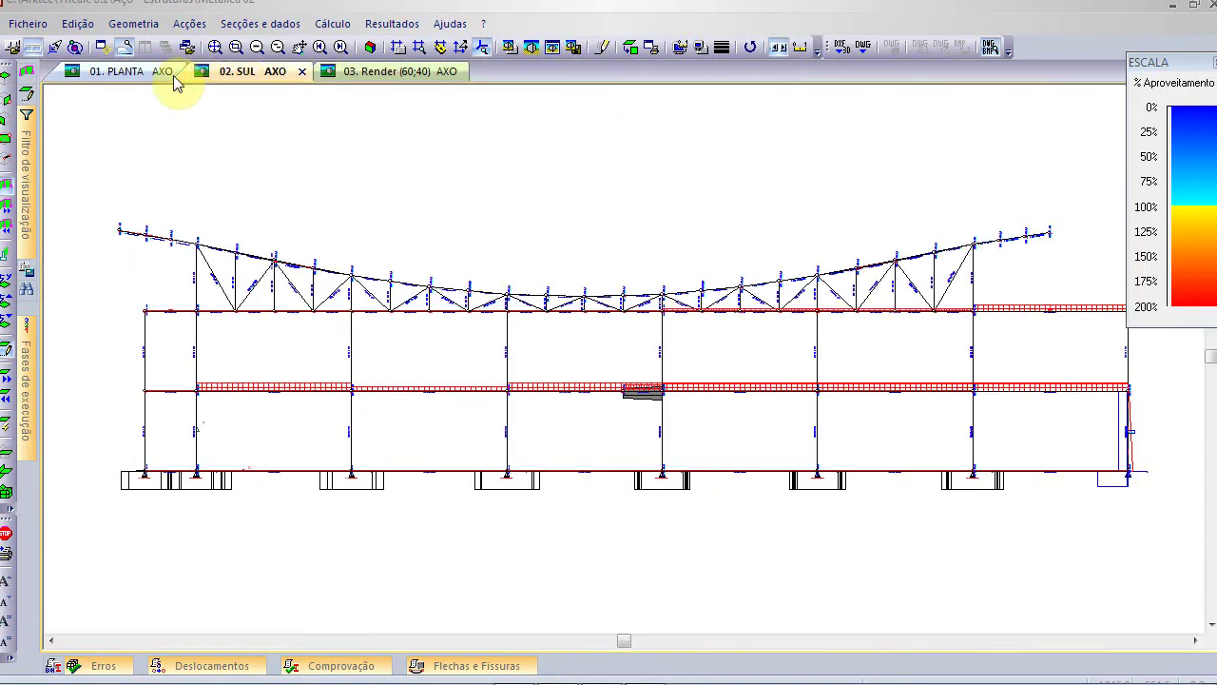
left_click(143, 73)
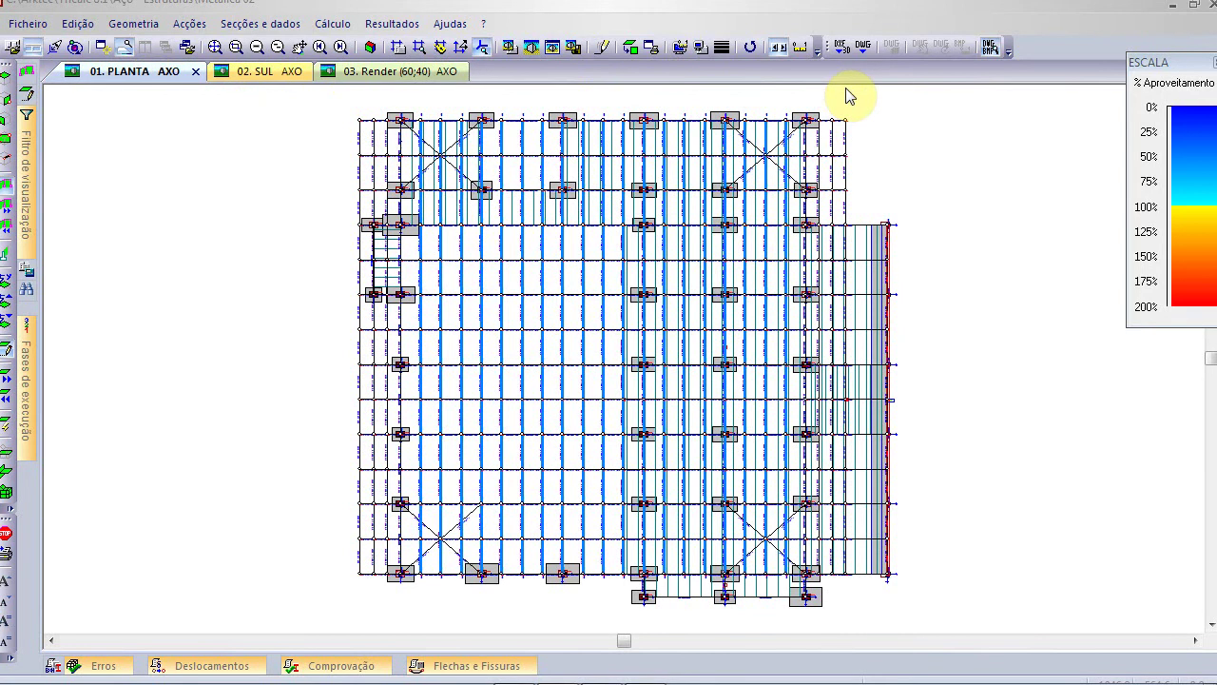
left_click(400, 72)
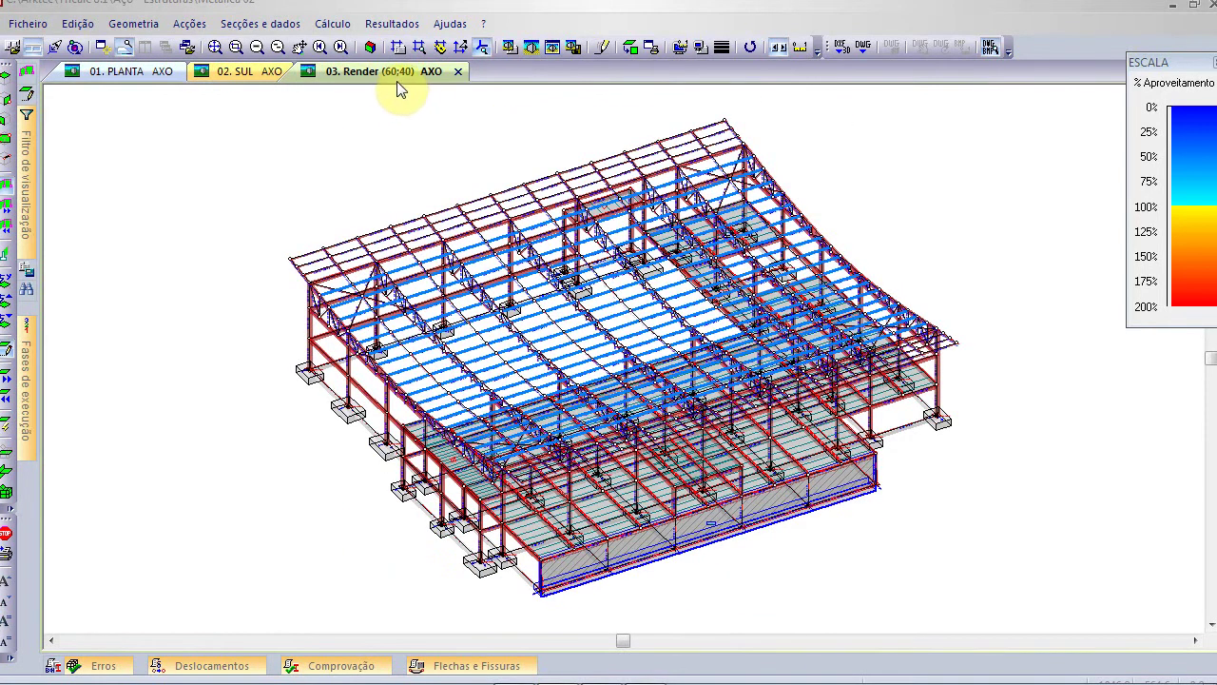
left_click(401, 73)
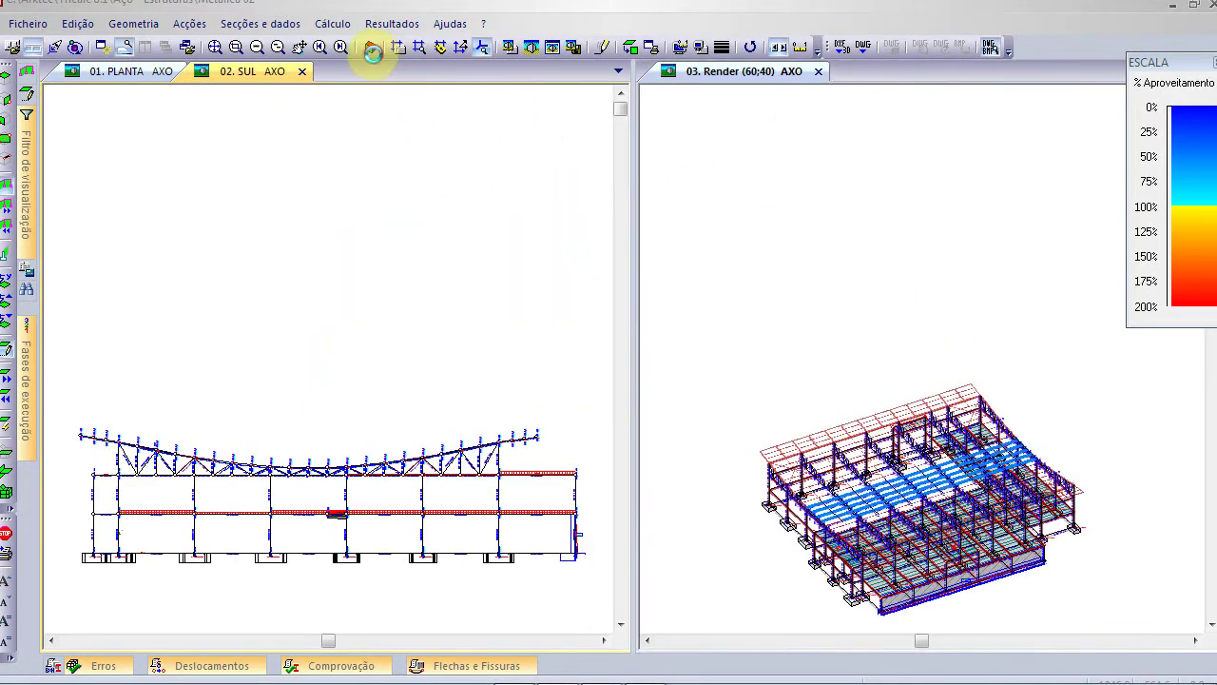
left_click(370, 47)
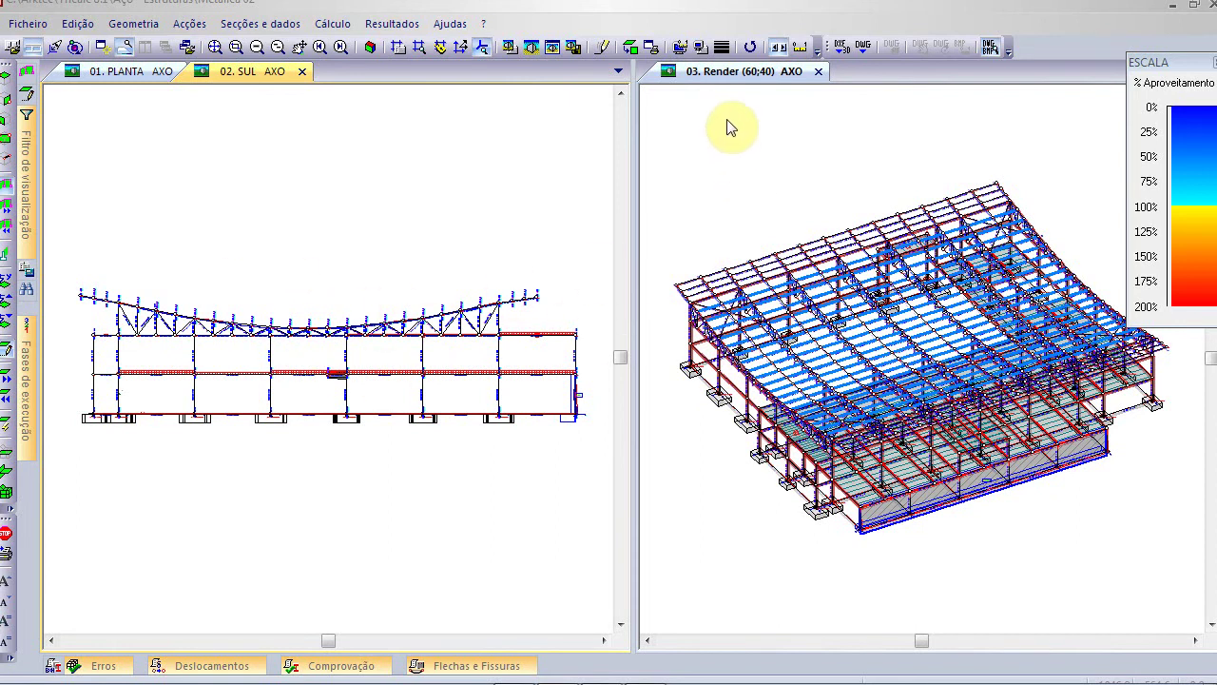
Close the 02. SUL and 01. PLANTA views and fit the whole structure in the 03. Render (60;40) view
left_click(302, 71)
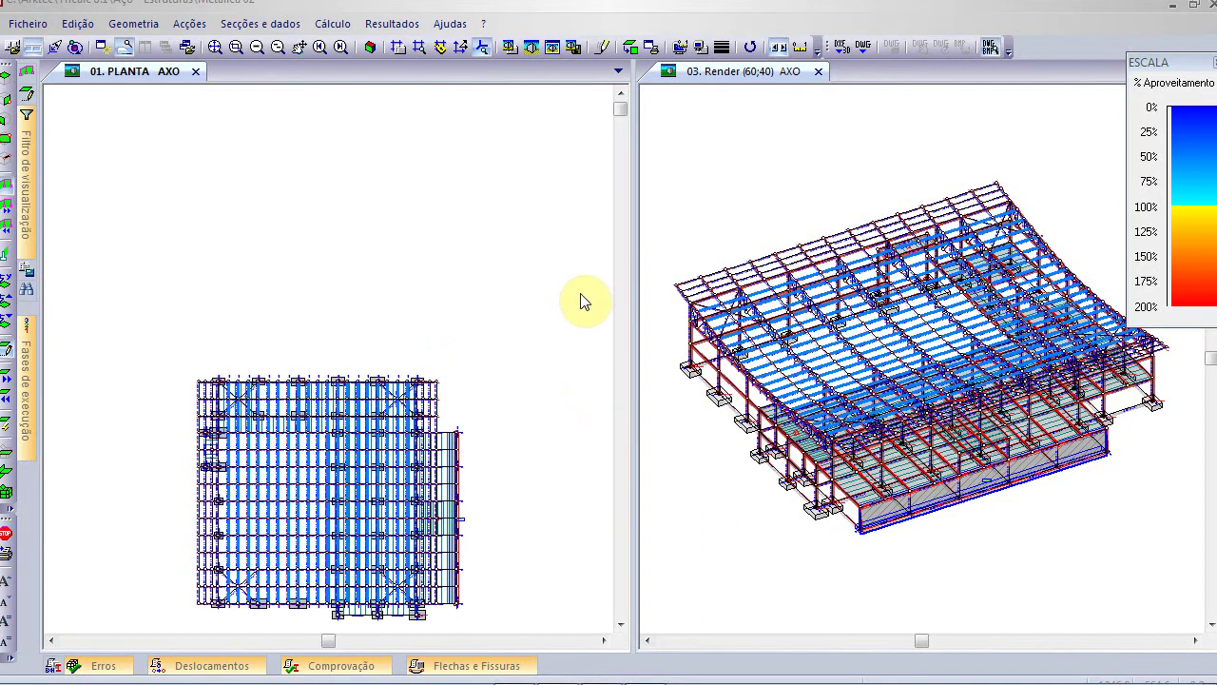
left_click(195, 71)
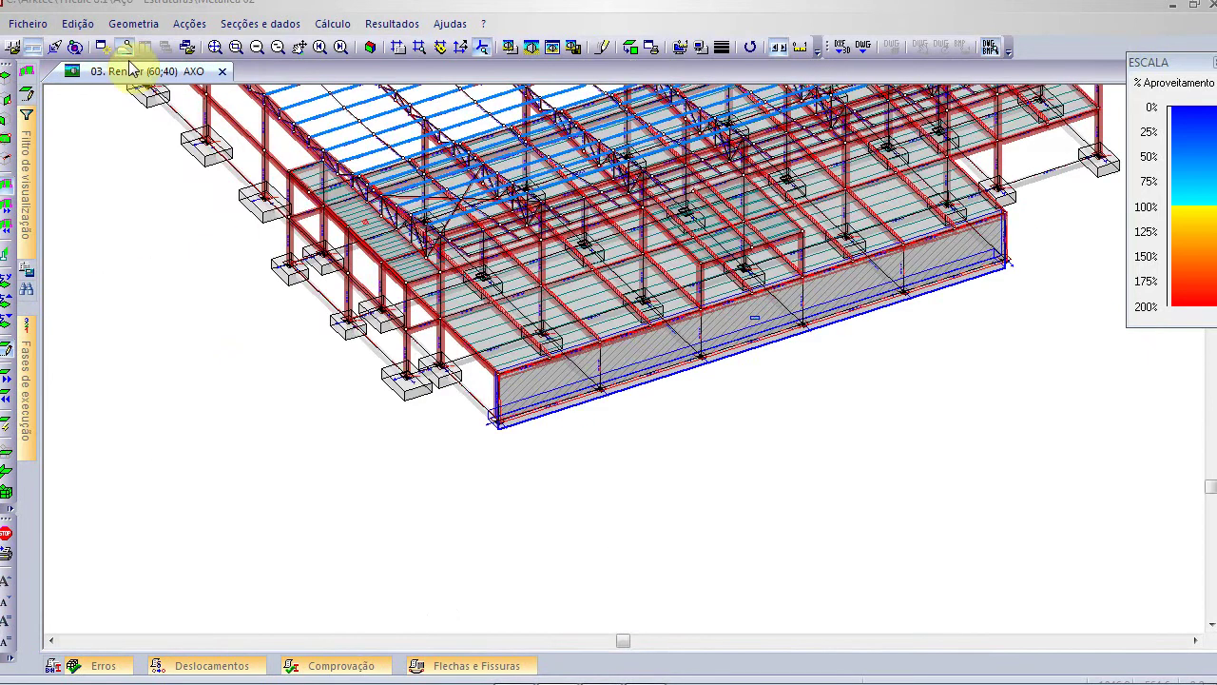
left_click(215, 47)
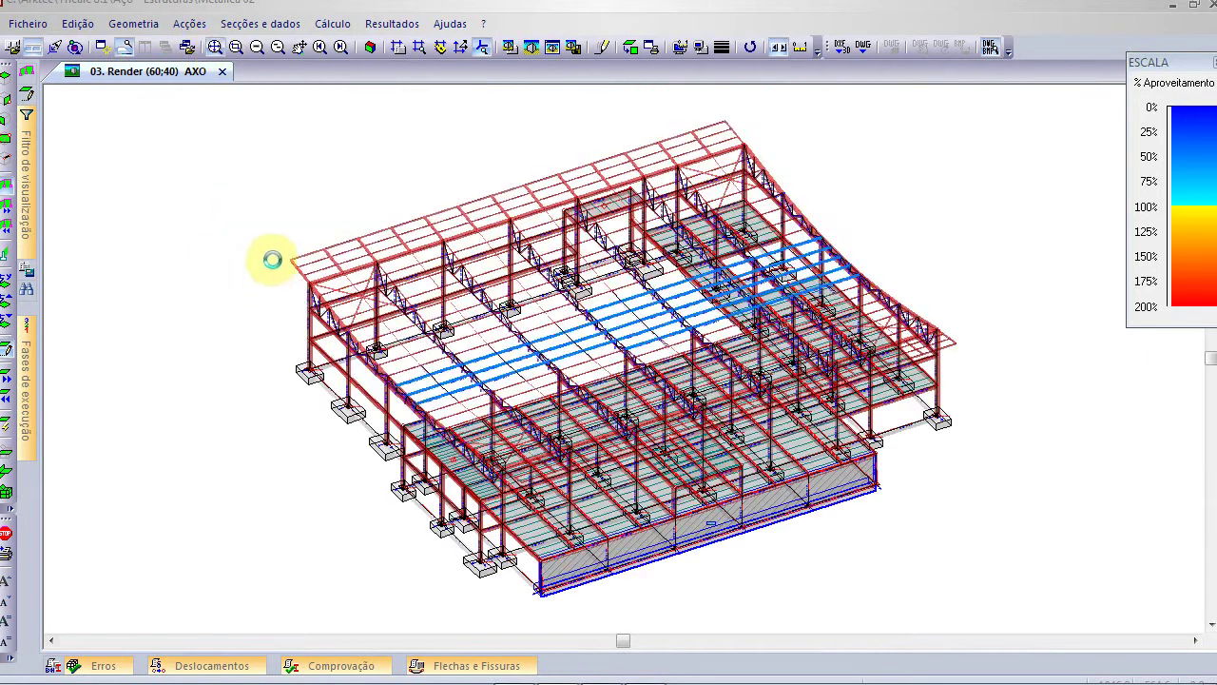
Switch to the PowerPoint slide show and advance through the Visualização and Ligações em Tricalc Metal slides
key("alt+Tab")
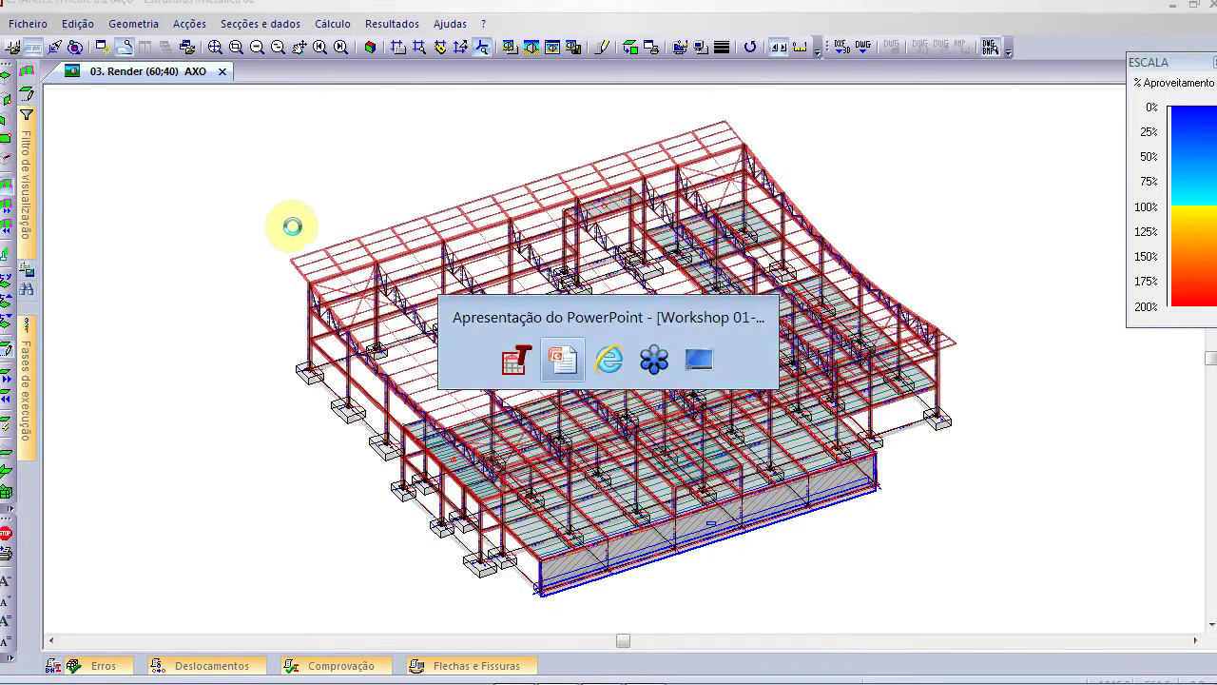
key("Right")
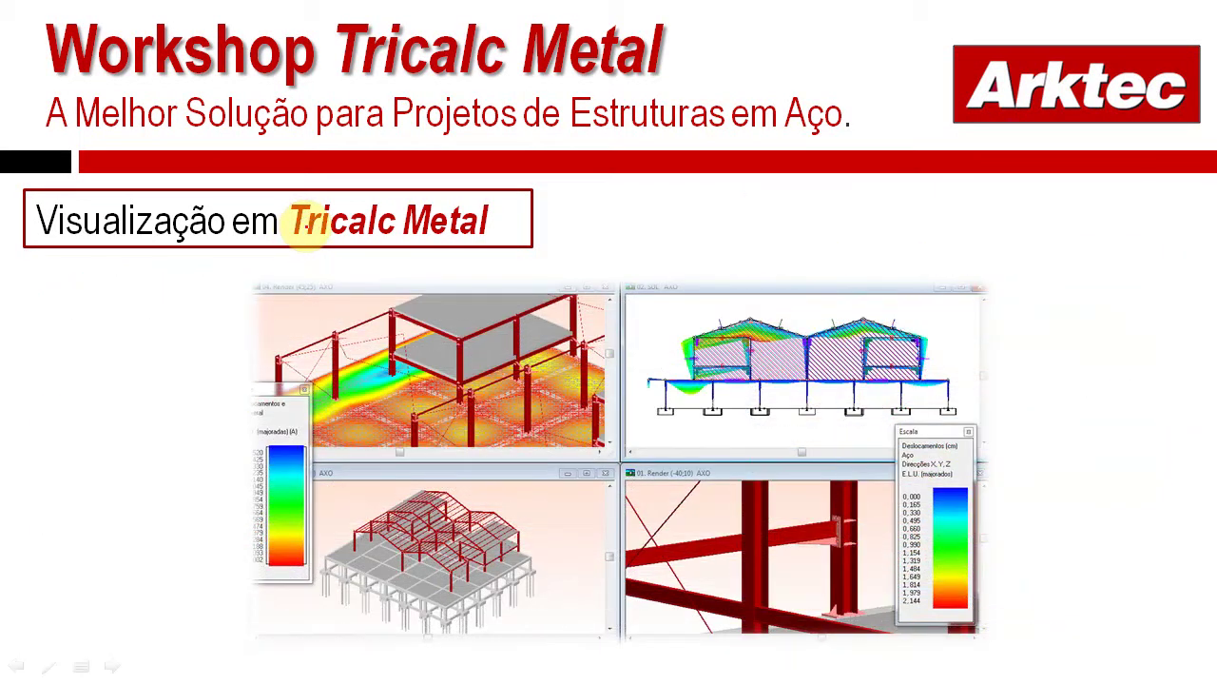
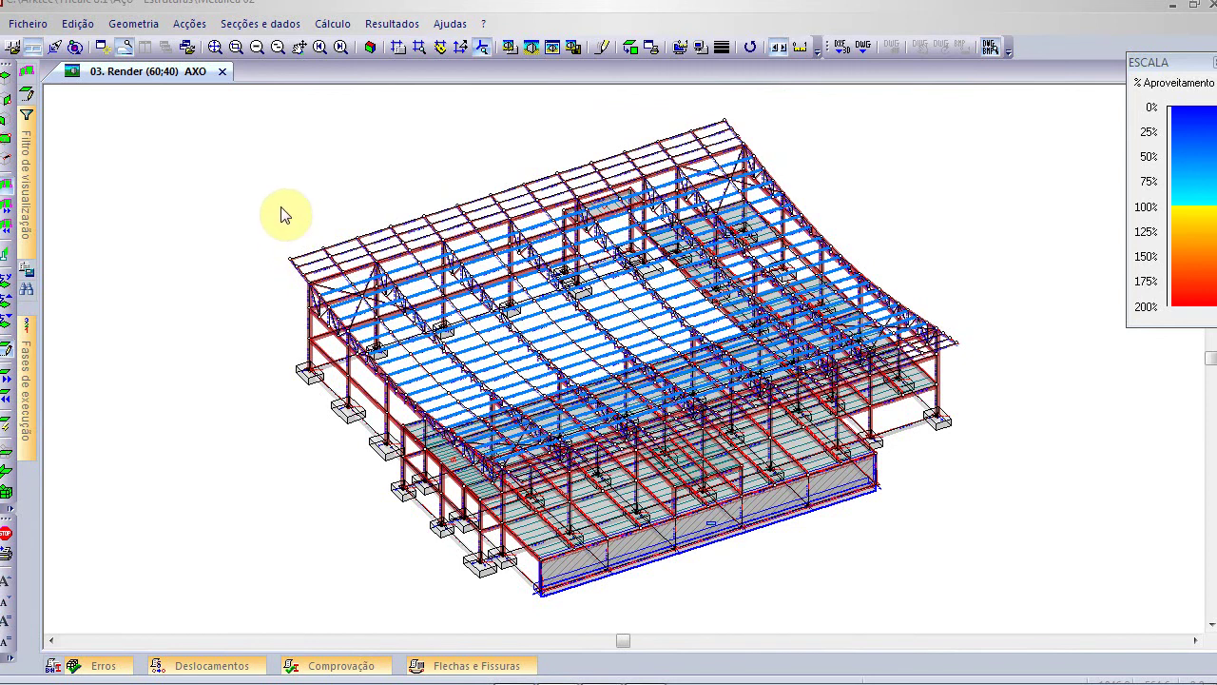
key("alt+Tab")
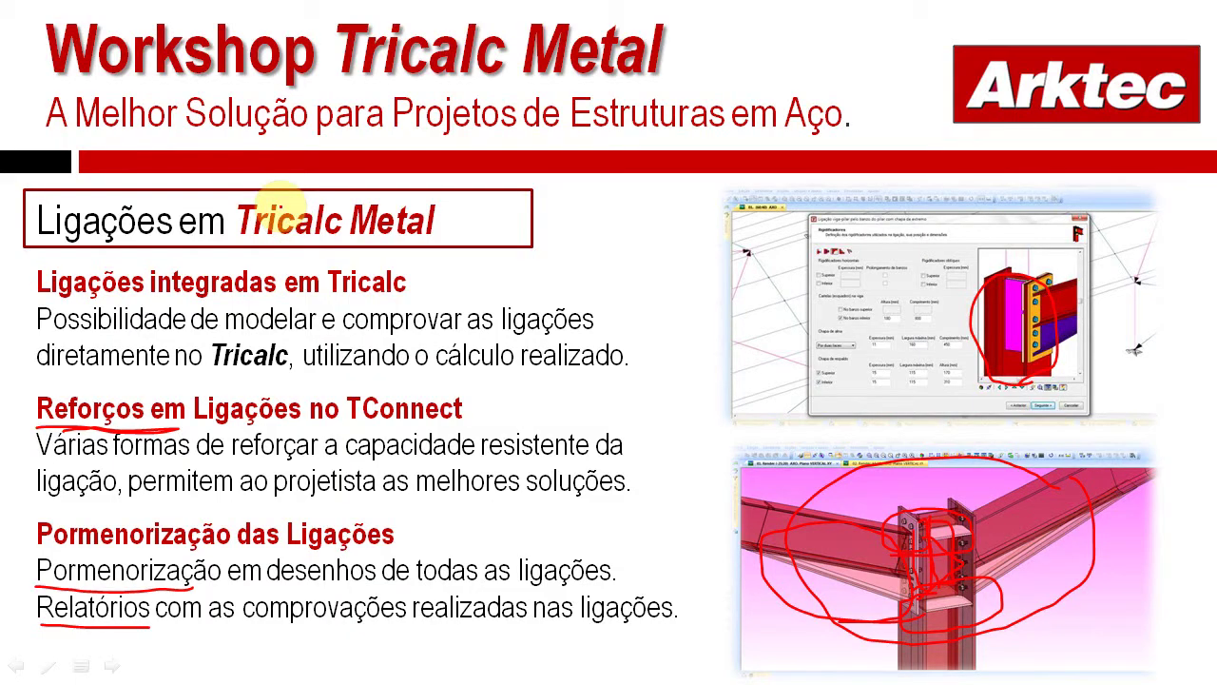
key("Right")
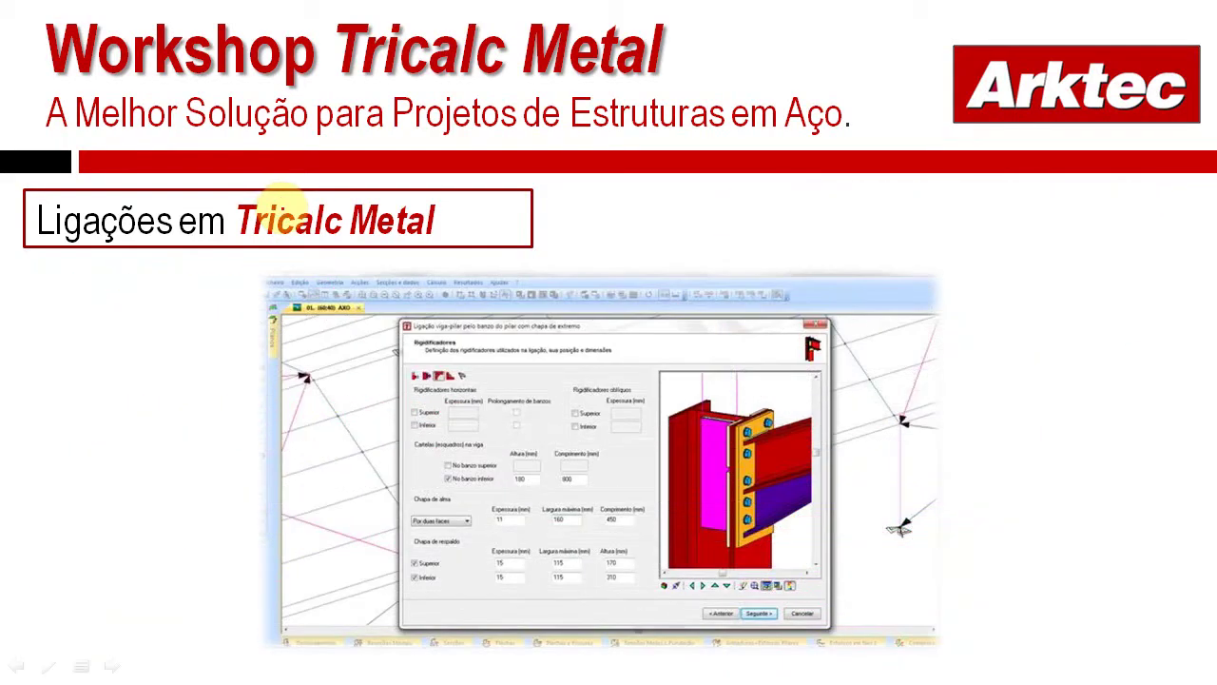
Advance to the Cálculo Integrado em Tricalc Metal slide and bracket its text block with a red pen line
mouse_move(765, 576)
left_mouse_down()
mouse_move(761, 419)
mouse_move(697, 571)
mouse_move(673, 582)
left_mouse_up()
key("Right")
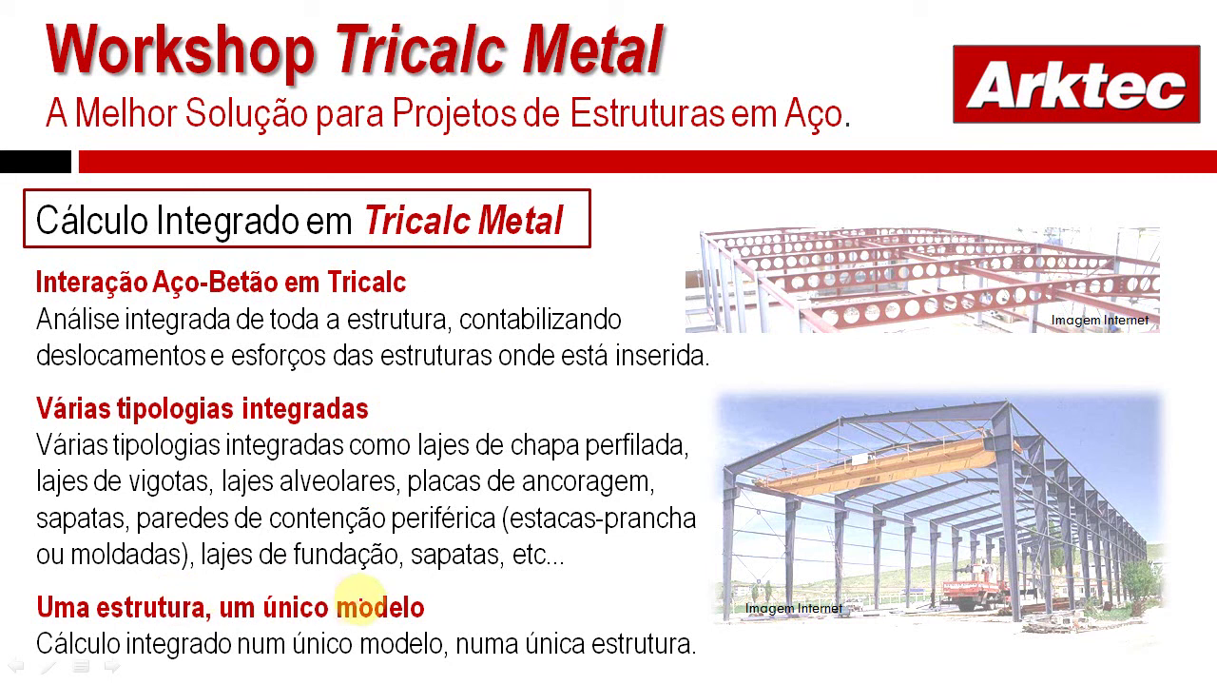
mouse_move(601, 270)
left_mouse_down()
mouse_move(648, 270)
mouse_move(728, 490)
mouse_move(721, 671)
mouse_move(675, 666)
left_mouse_up()
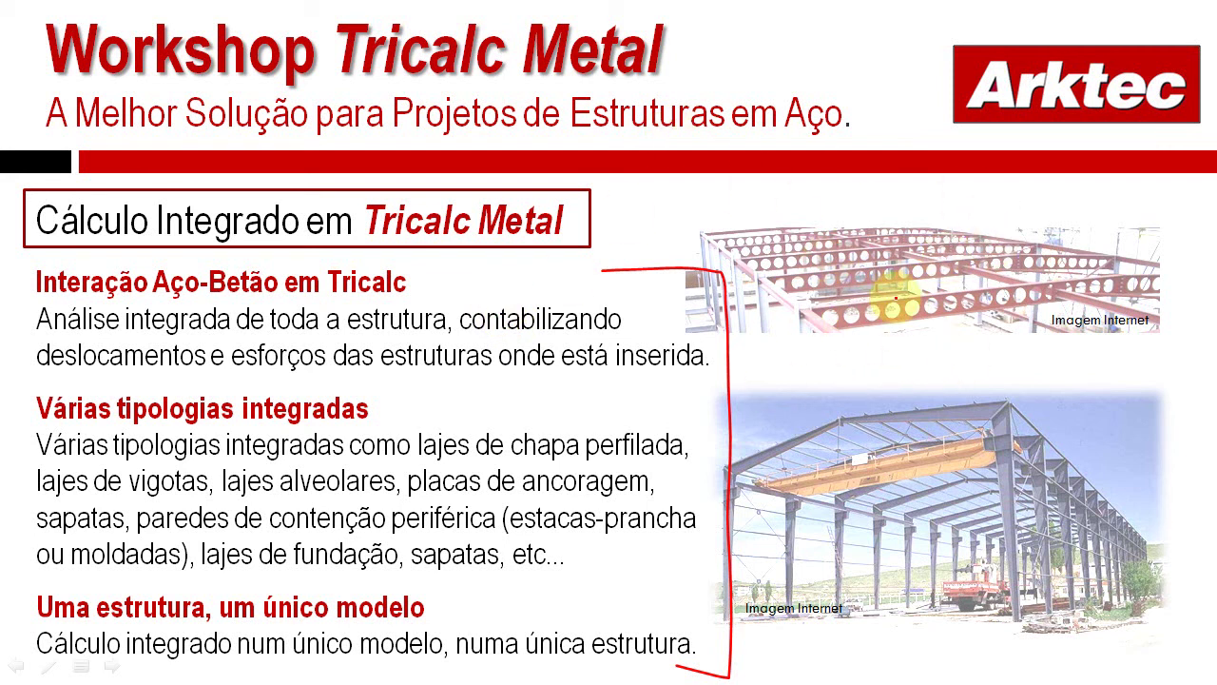
Switch back to Tricalc and open the structure Estrutura Mista Aço - Betão from the Aço - Estruturas folder
key("alt+Tab")
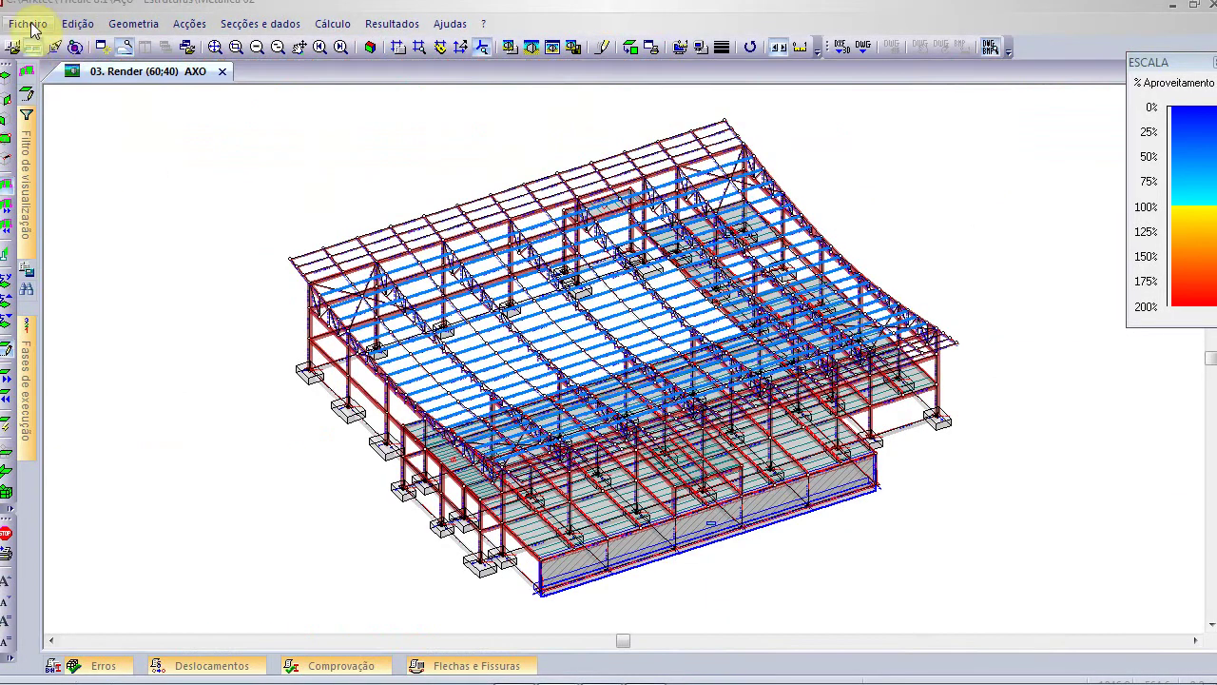
left_click(28, 24)
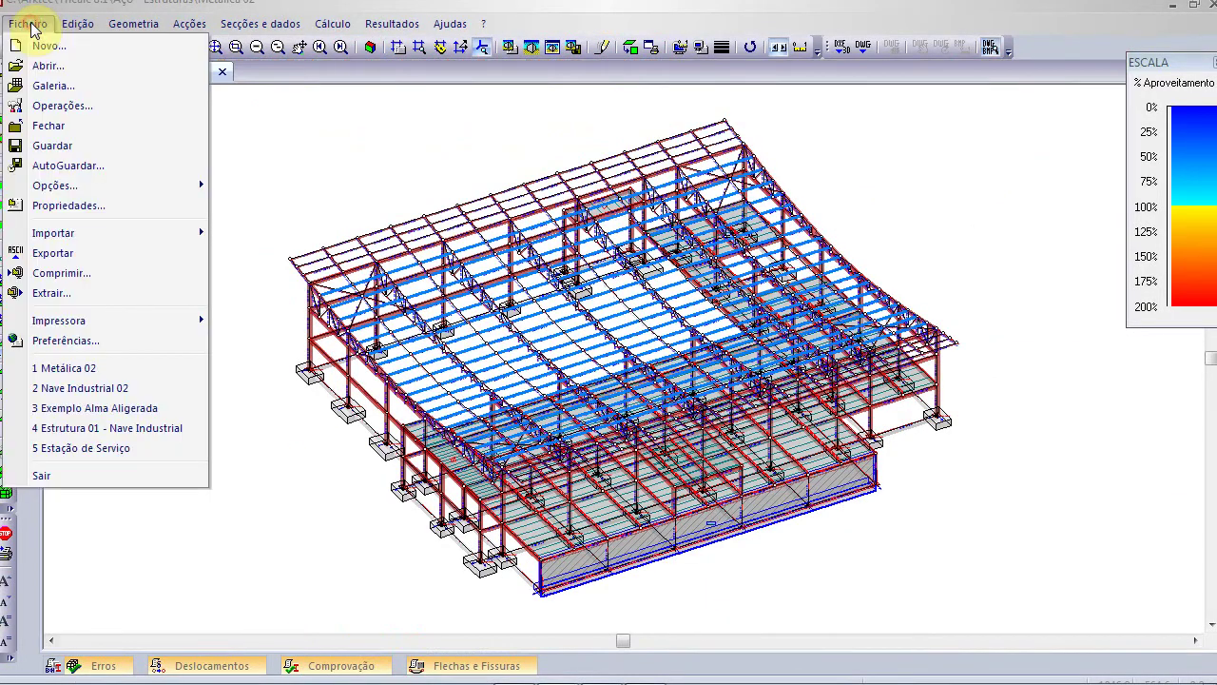
left_click(44, 67)
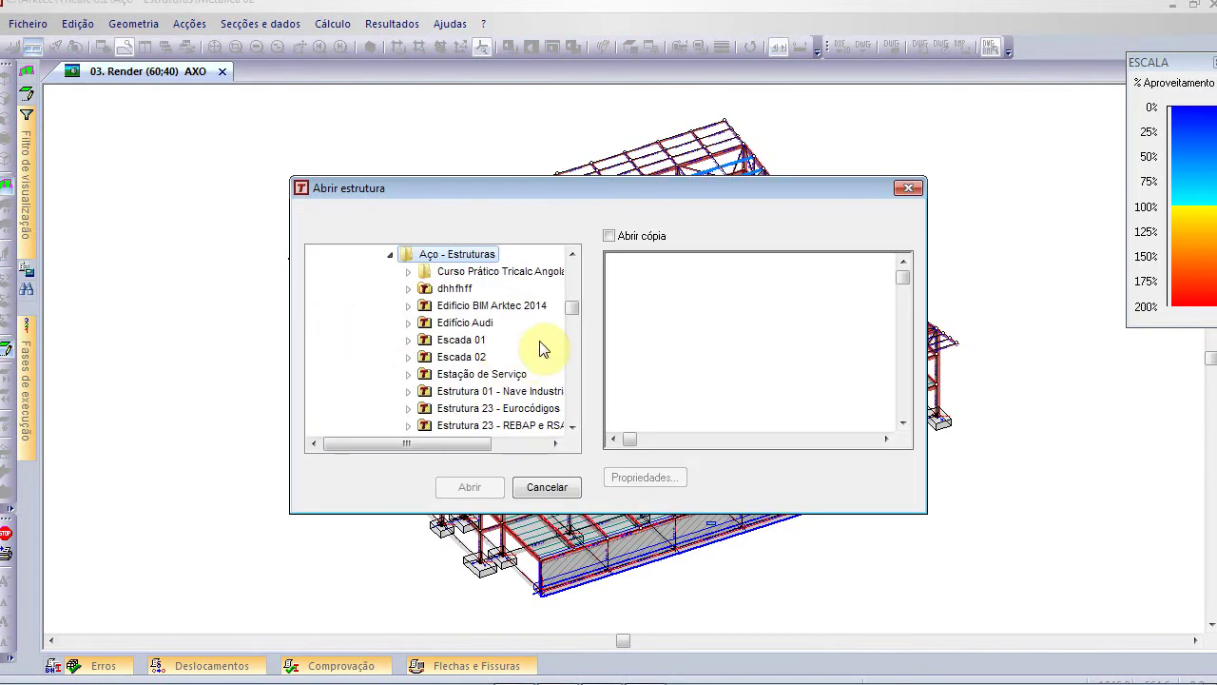
left_click(570, 425)
left_click(571, 425)
left_click(571, 425)
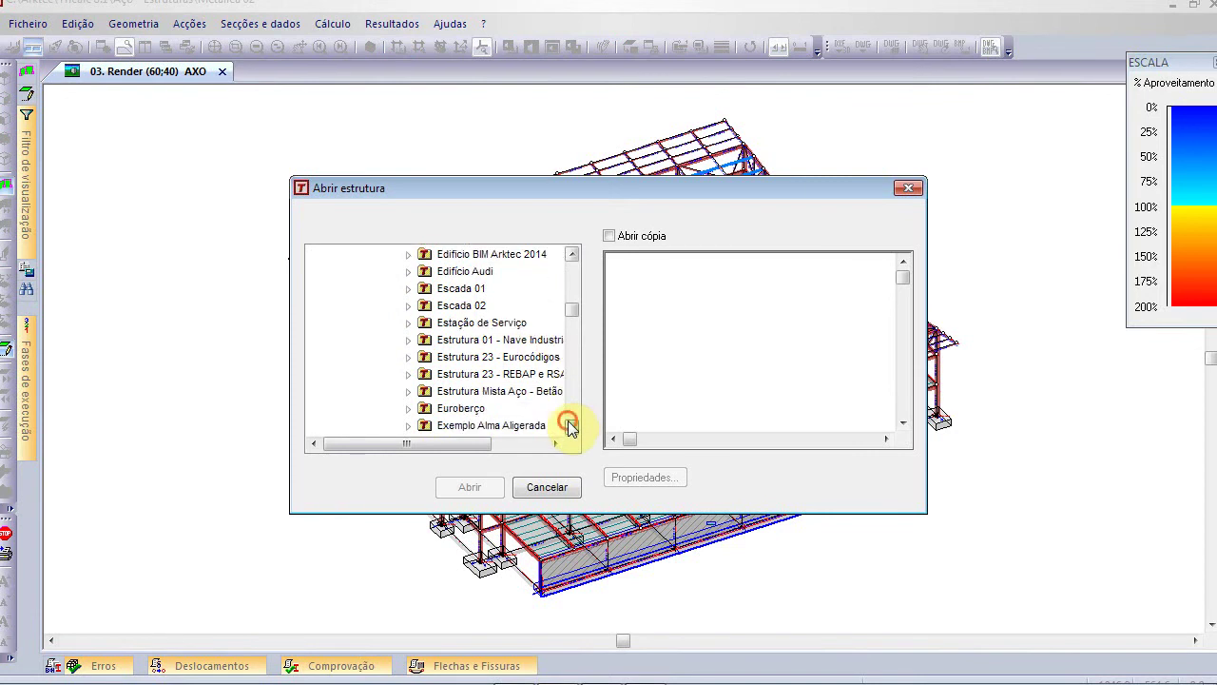
left_click(516, 391)
left_click(470, 486)
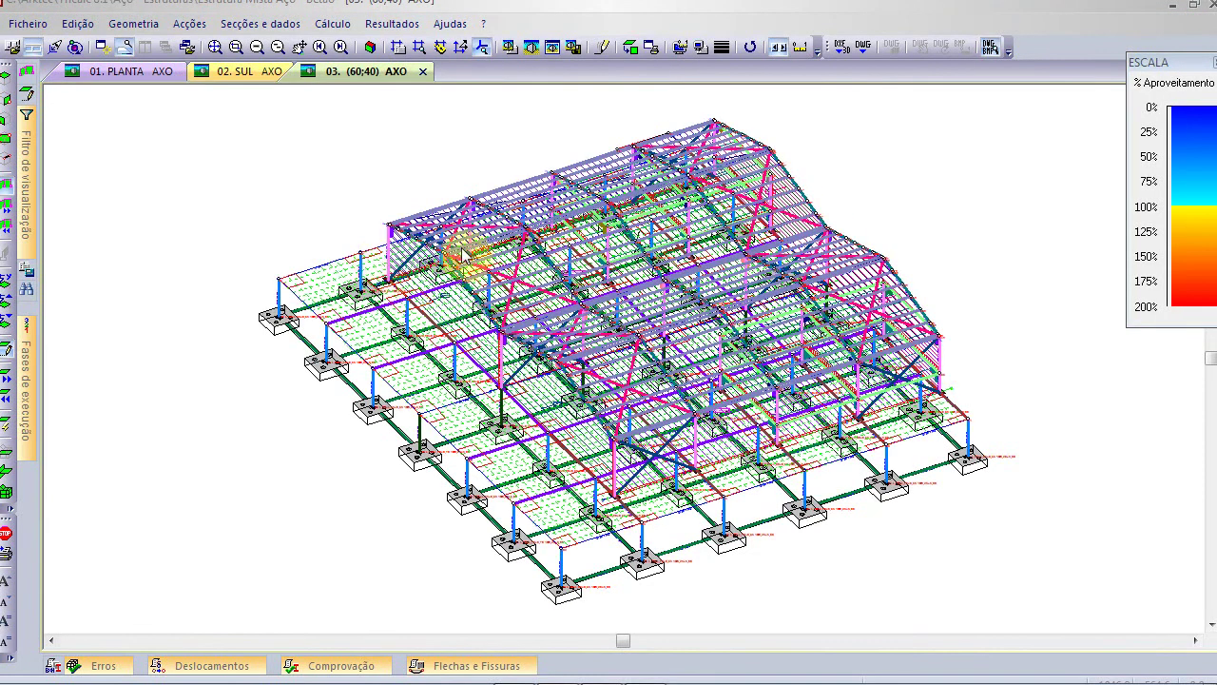
Render the mixed steel-concrete structure in solid colour at the (55;35) view angle, with the wireframe model overlay turned off
left_click(334, 221)
middle_click_drag(359, 257, 414, 296)
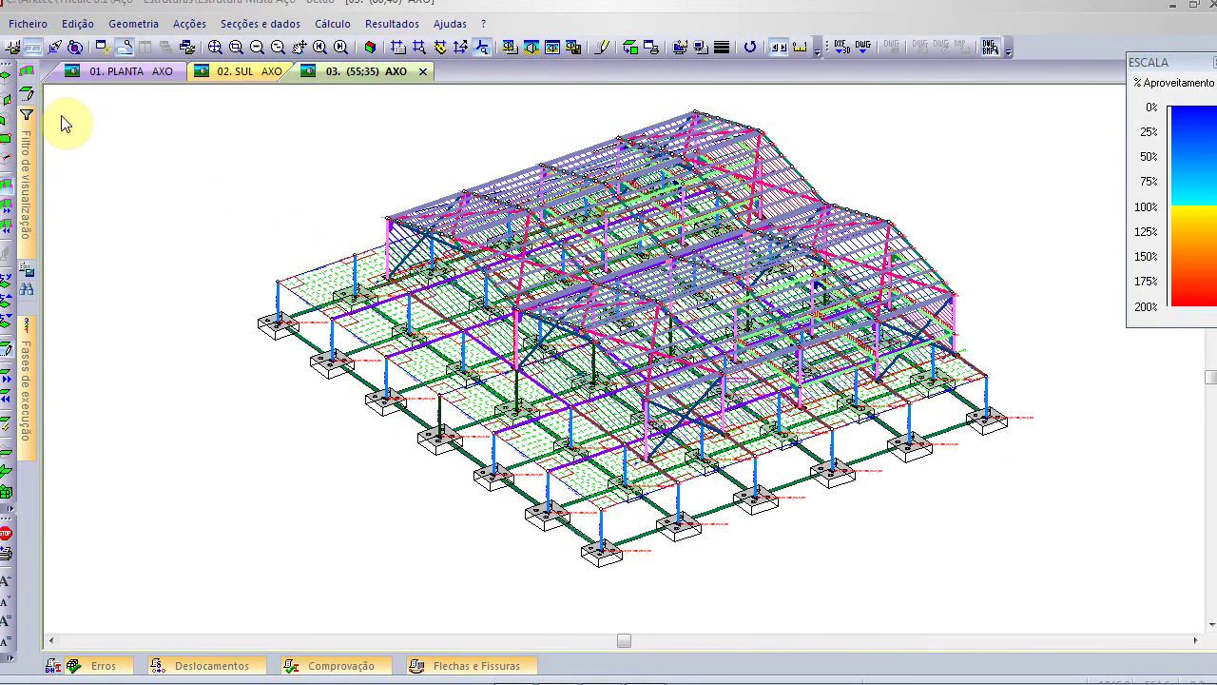
left_click(27, 95)
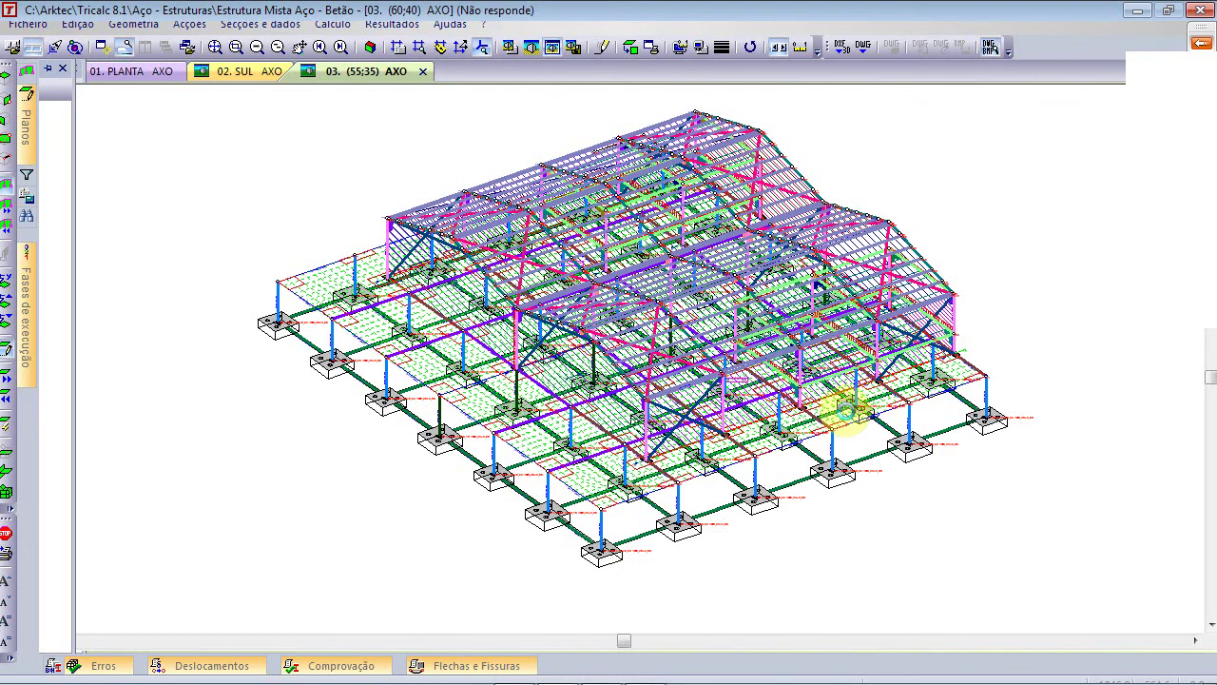
left_click(510, 50)
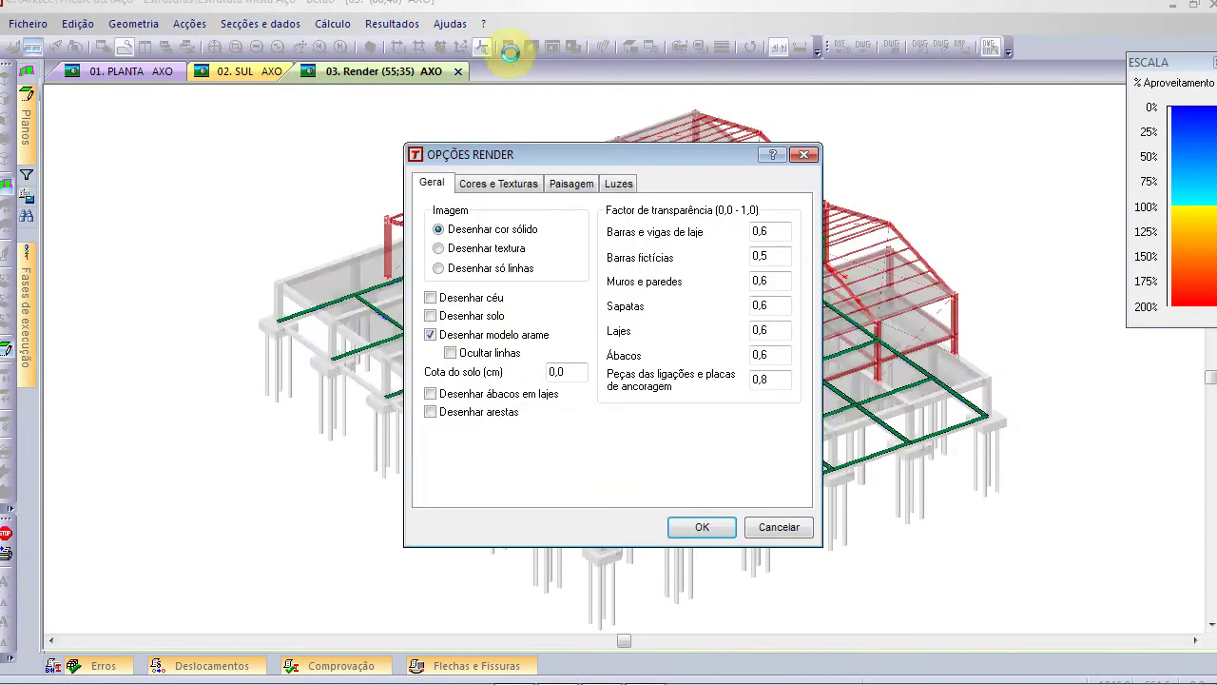
left_click(470, 338)
left_click(700, 526)
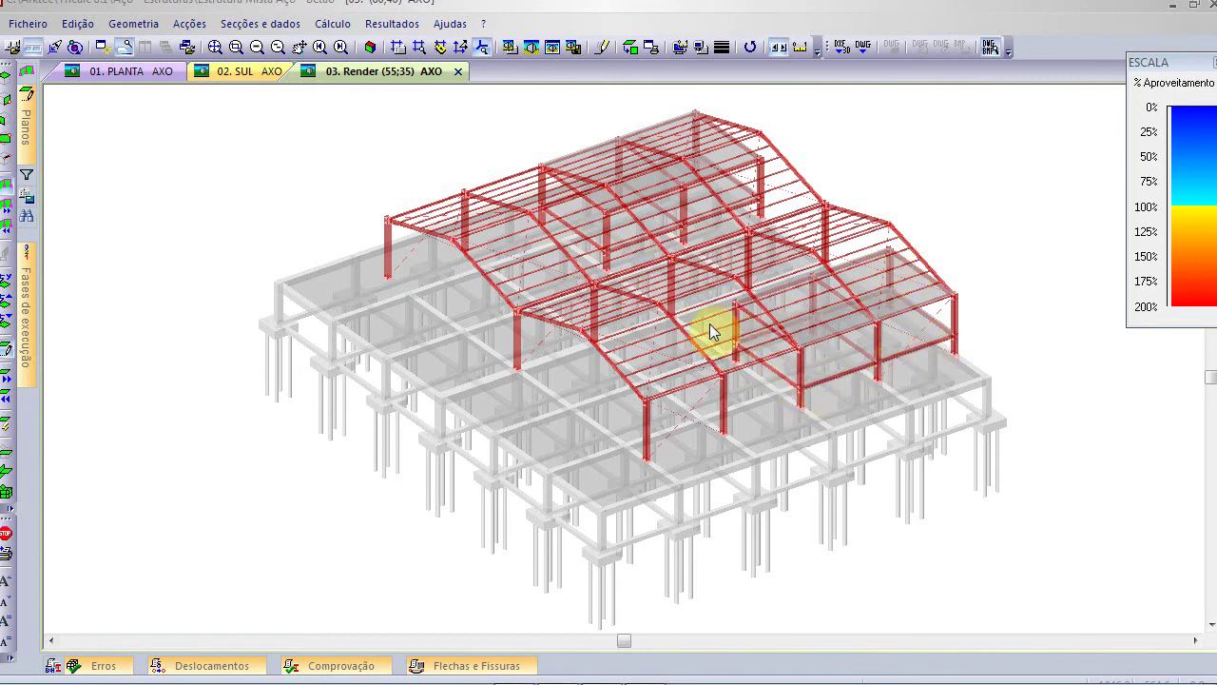
Examine the rendered steel connections close up, at the corner column's base plate and eaves joint and at the interior beam-column joints
left_click(236, 46)
left_click(377, 205)
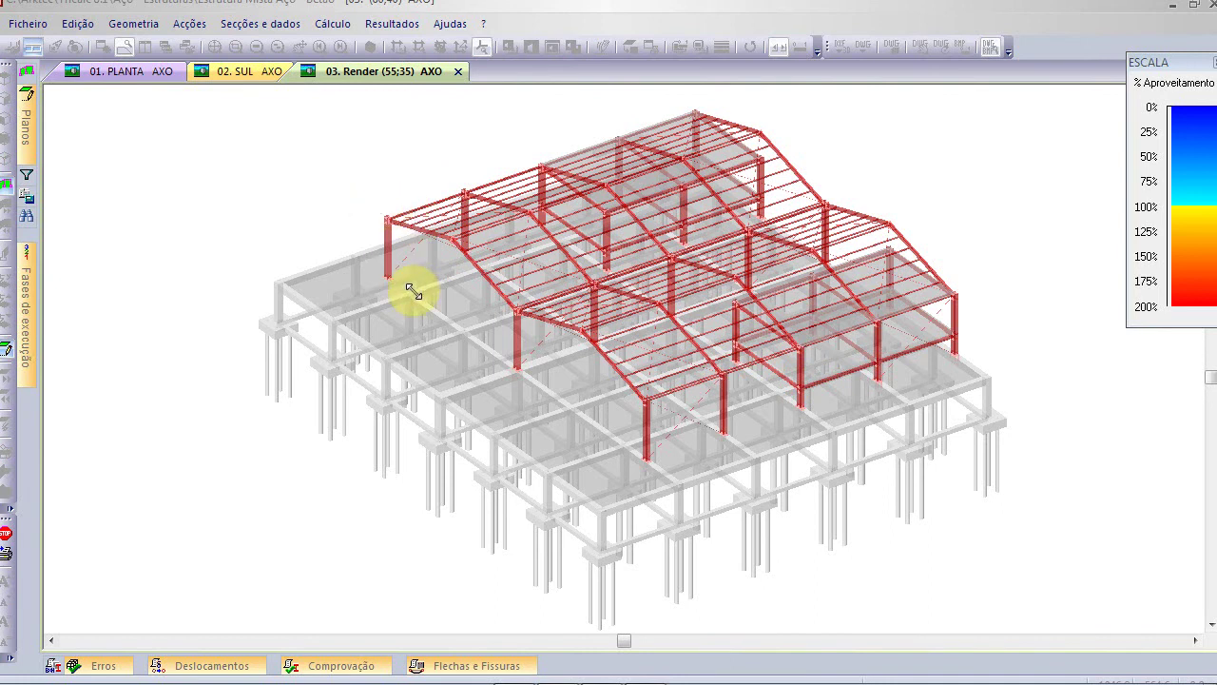
left_click(413, 291)
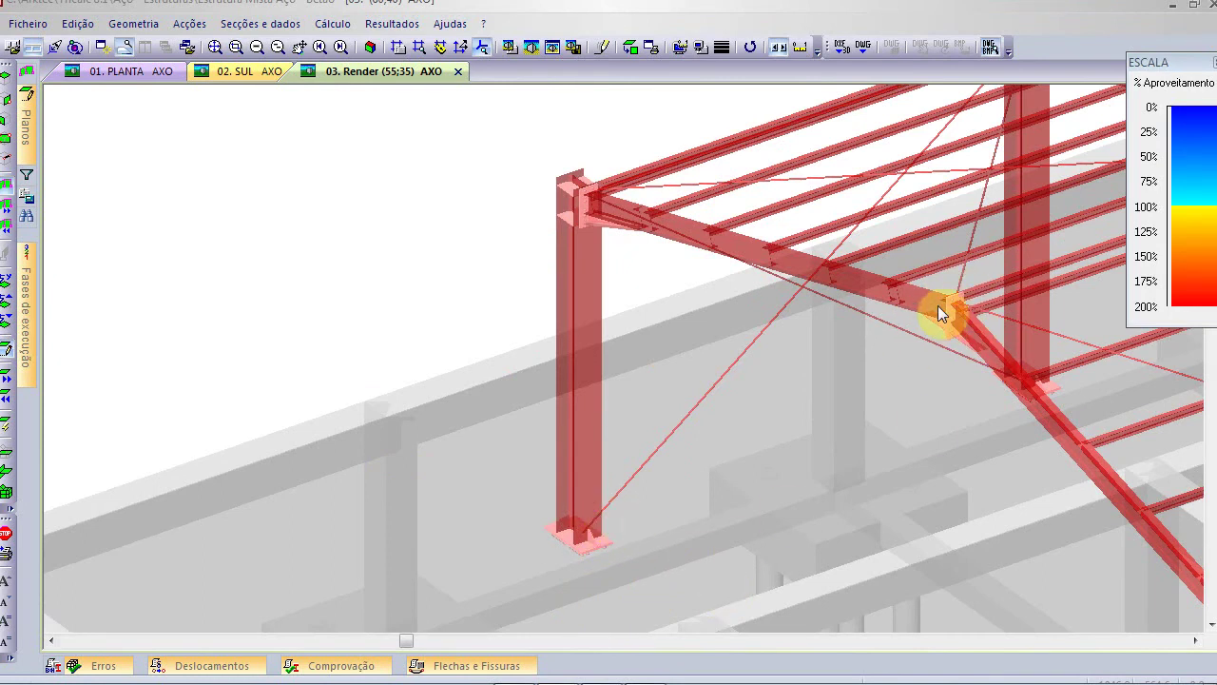
left_click(238, 48)
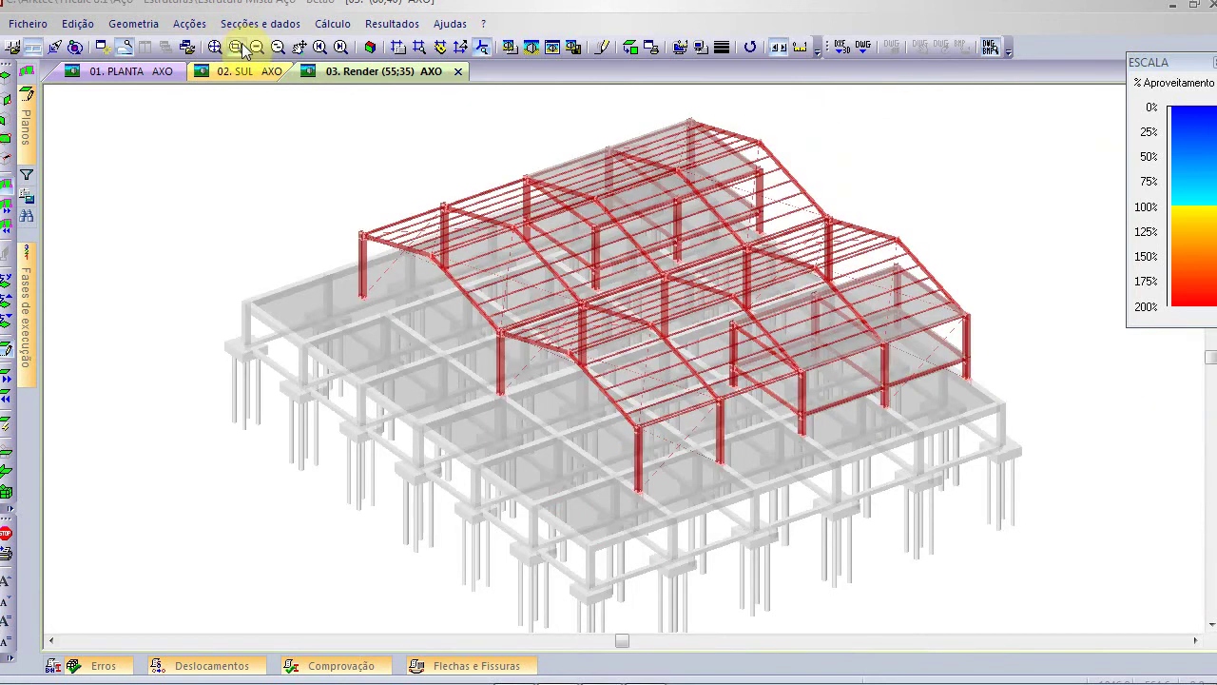
left_click(236, 47)
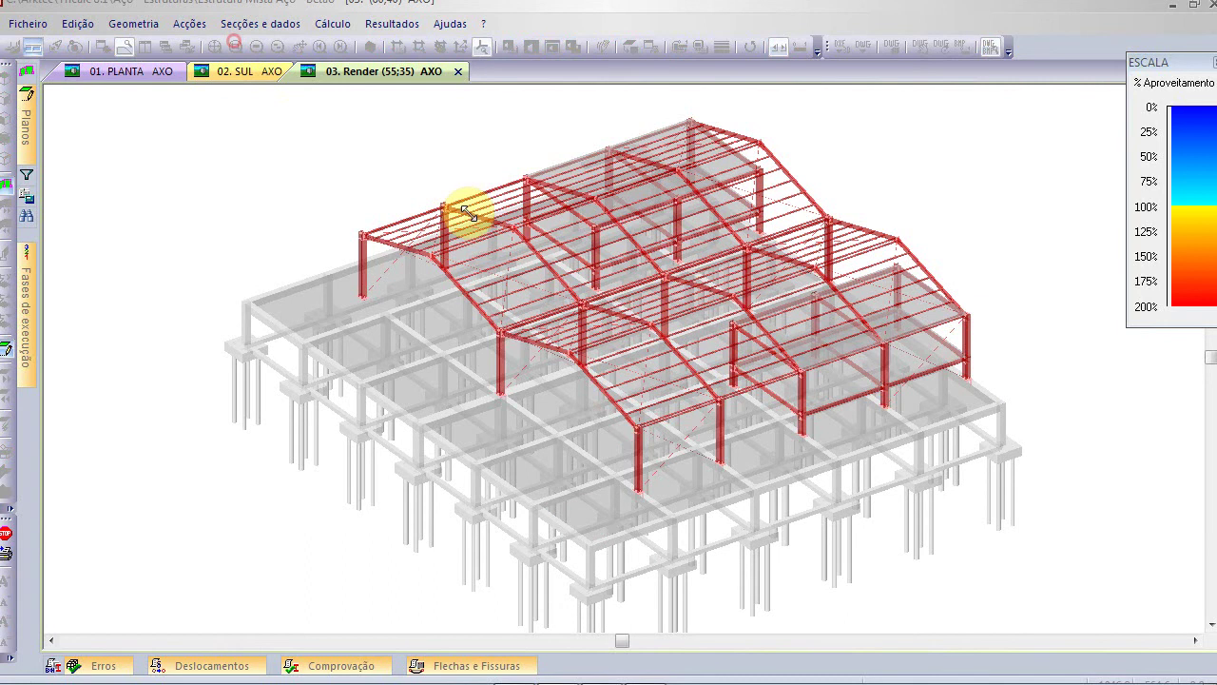
left_click(602, 266)
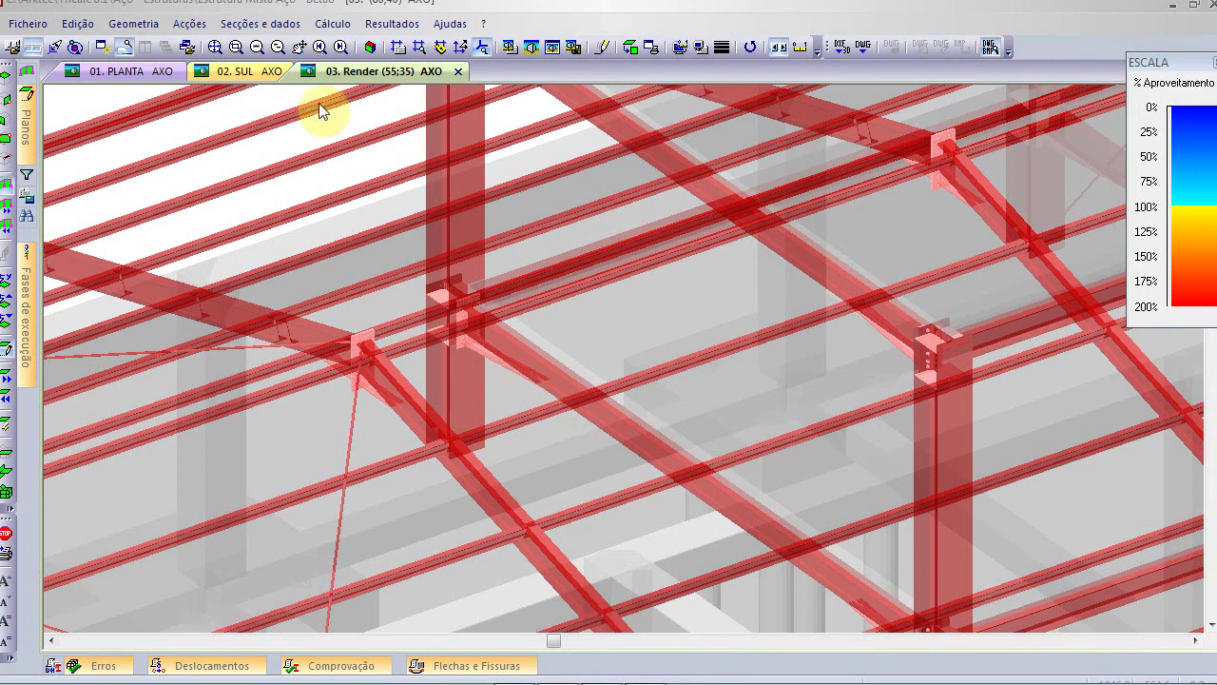
left_click(214, 48)
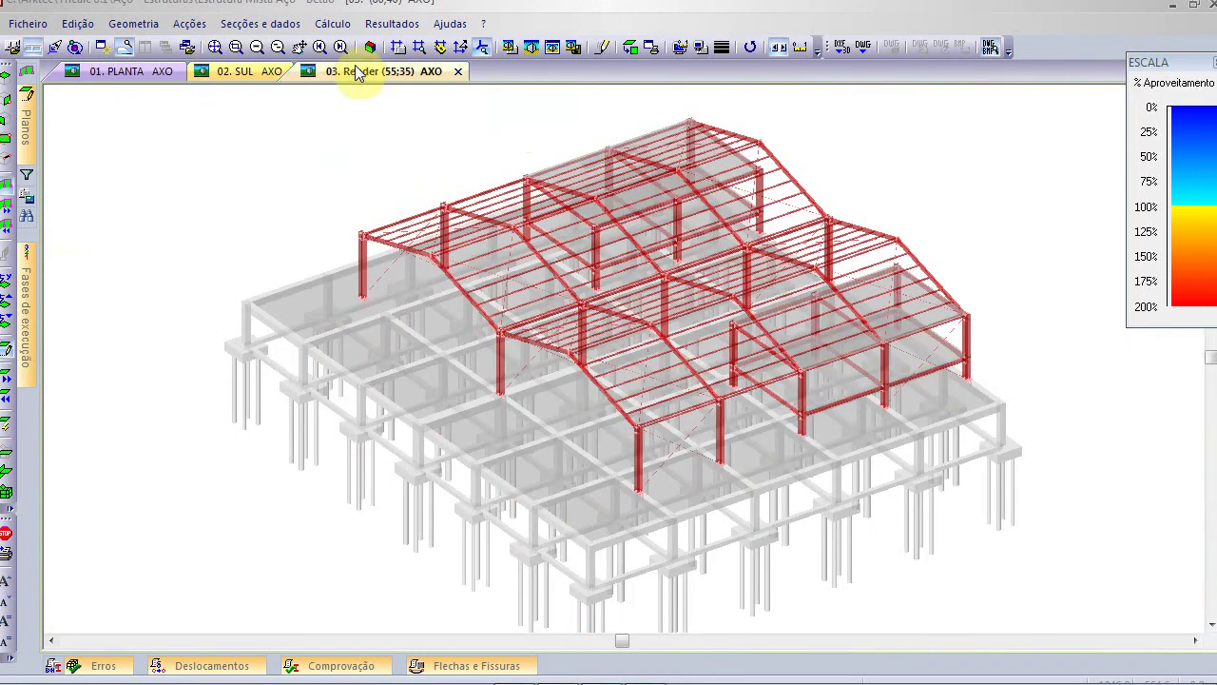
Return the structure to its wireframe display and activate plane 0, showing only the elements of the active plane
left_click(531, 47)
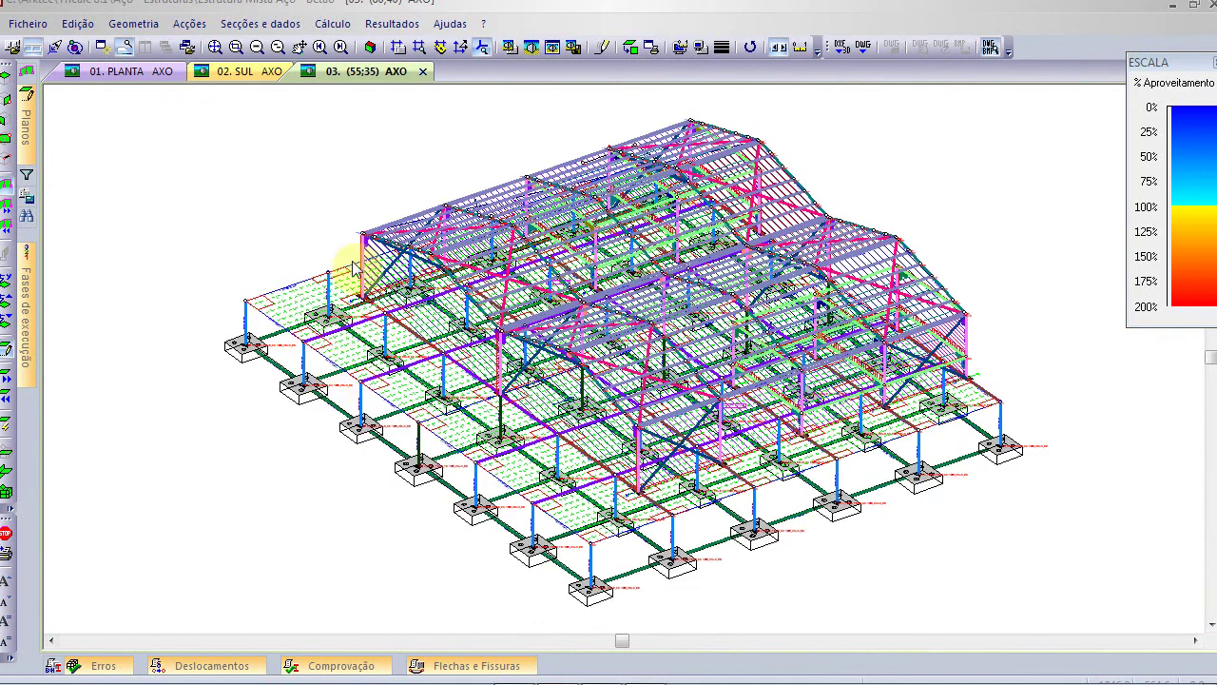
mouse_move(34, 112)
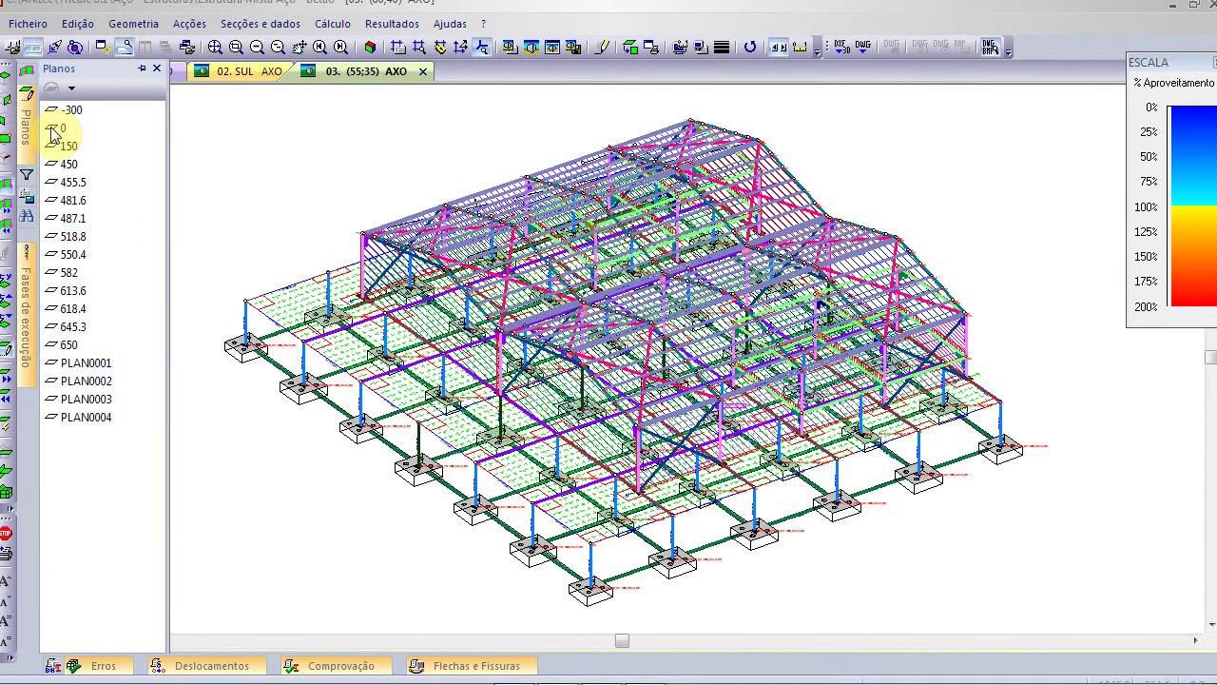
left_click(55, 130)
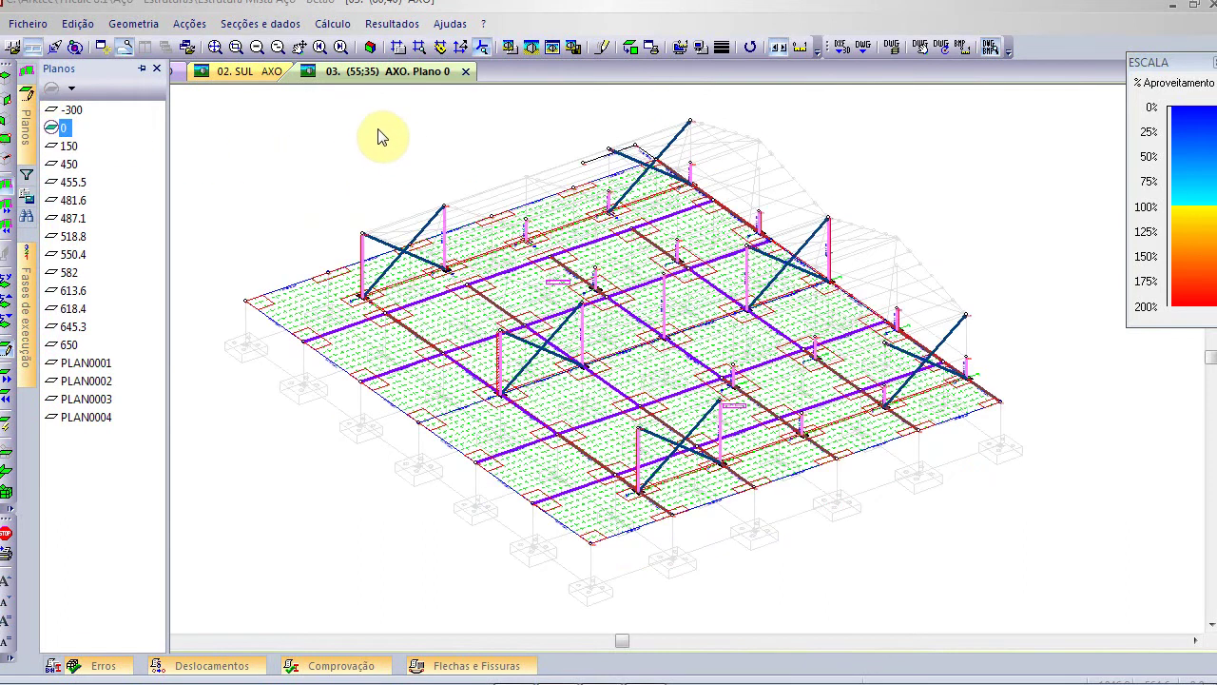
left_click(8, 457)
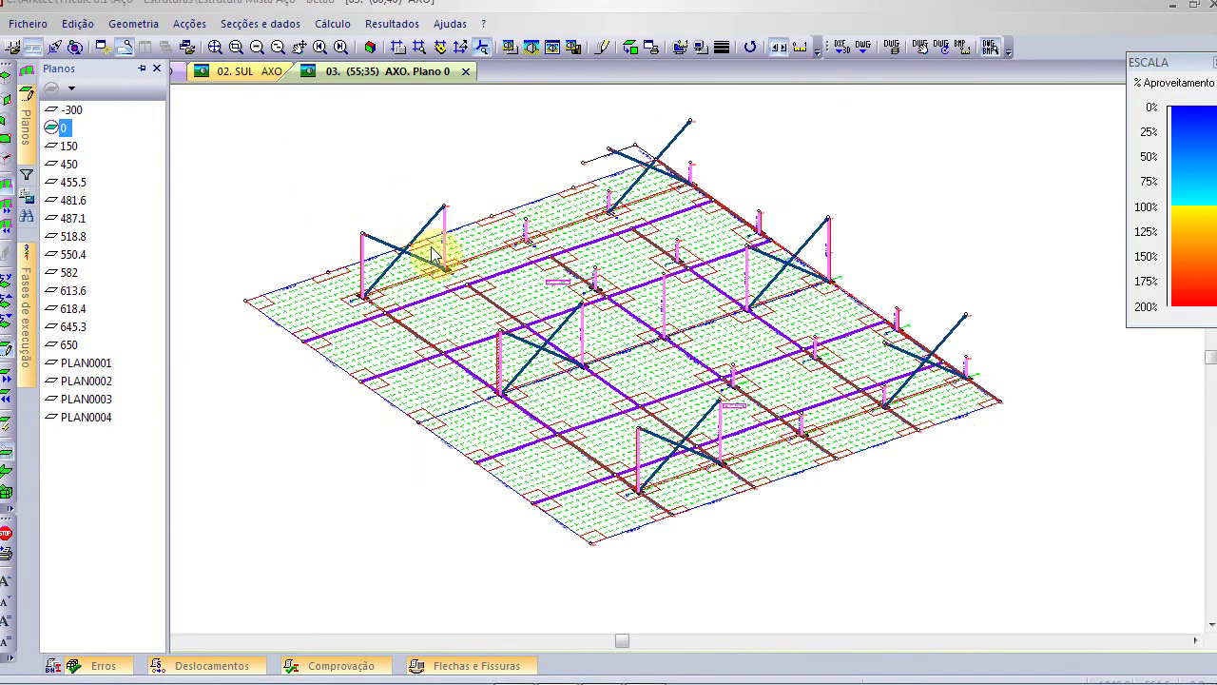
left_click(326, 196)
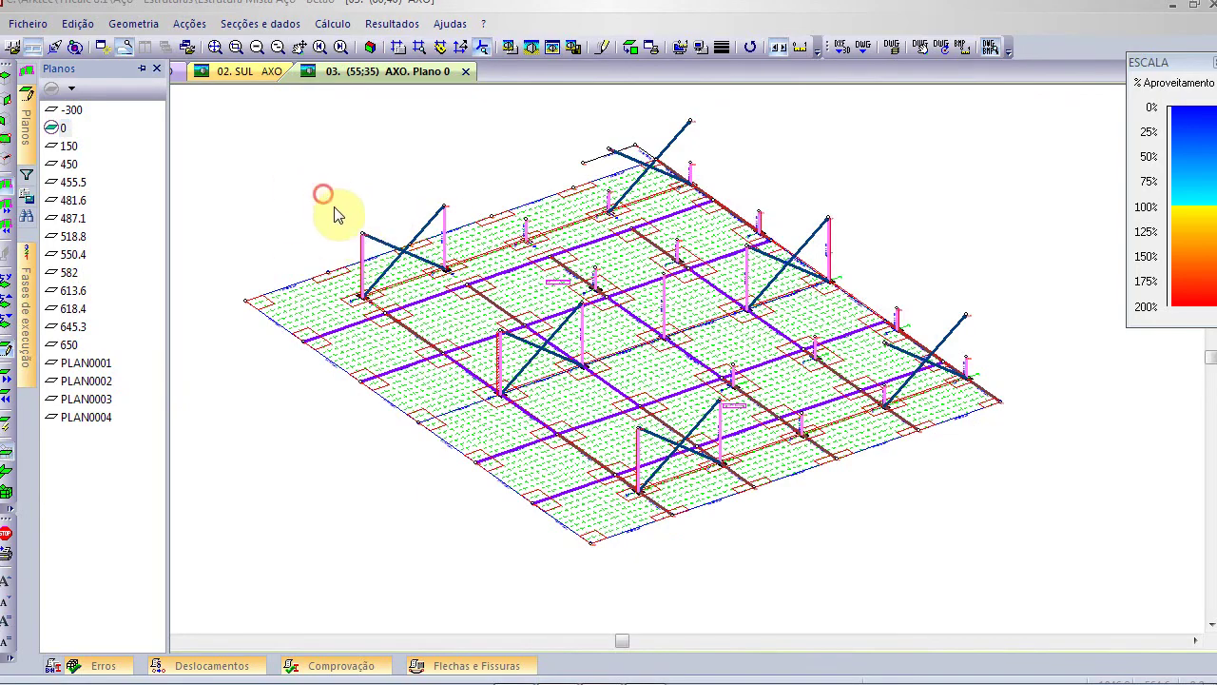
left_click(429, 257)
Render plane 0 in solid colour with the wireframe model overlay turned on
scroll(434, 272, "up", 5)
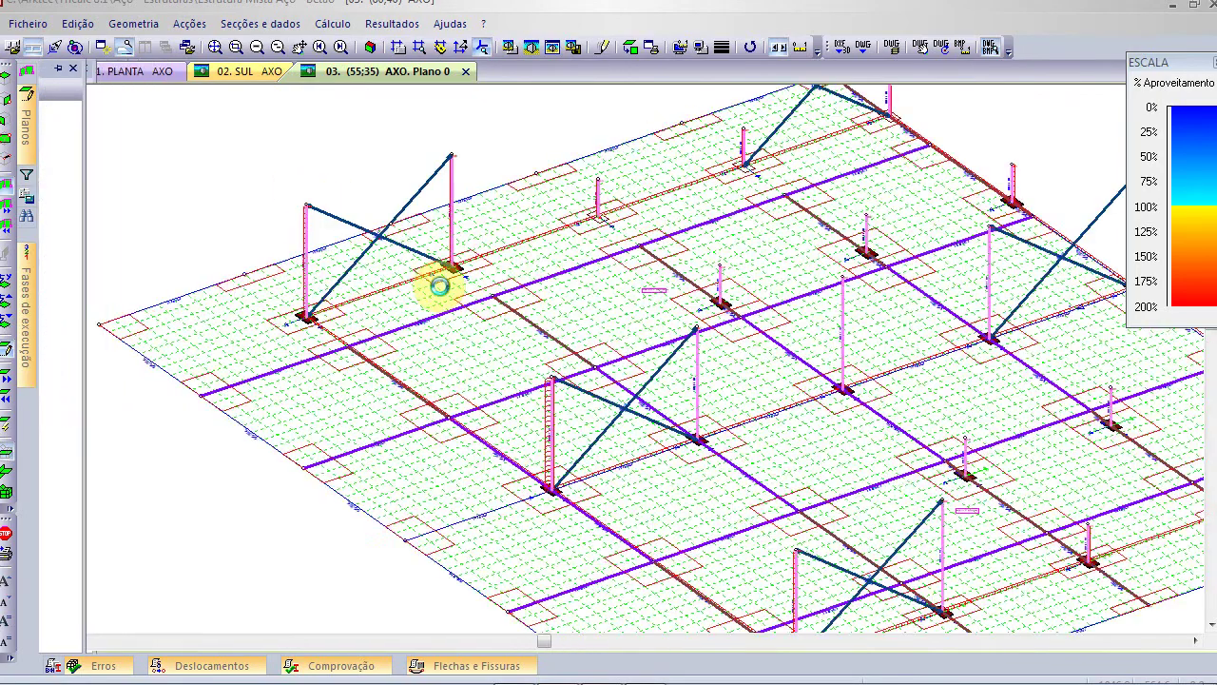
left_click(511, 48)
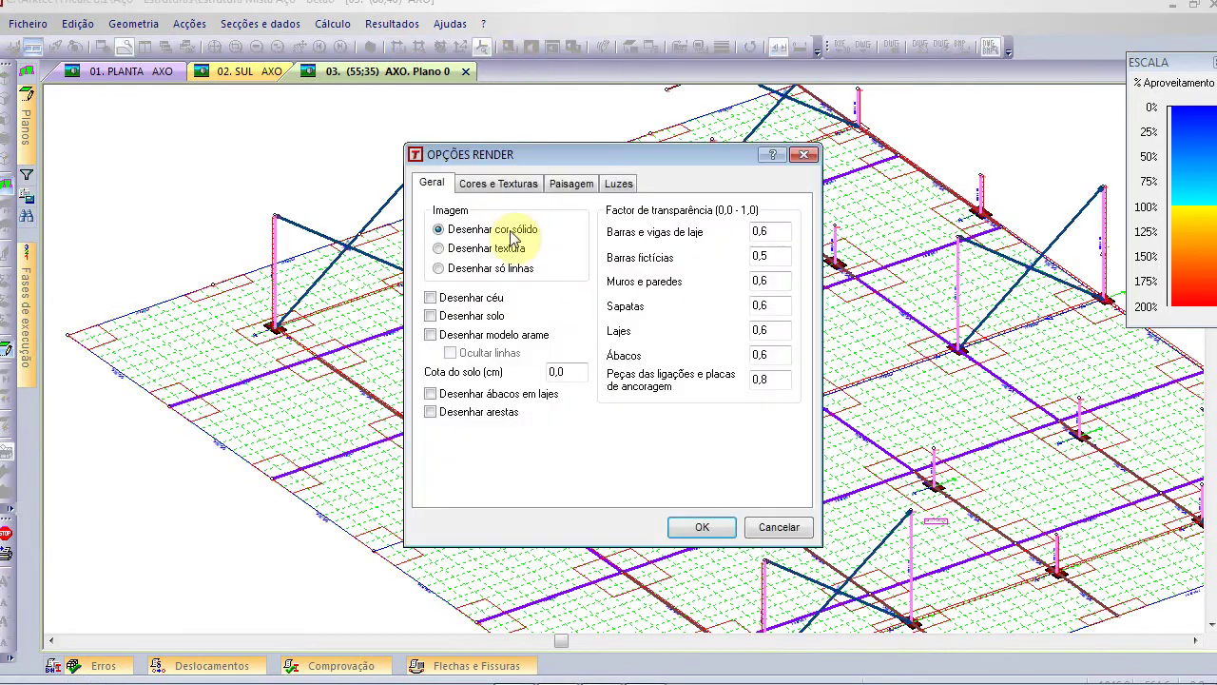
left_click(498, 333)
left_click(699, 525)
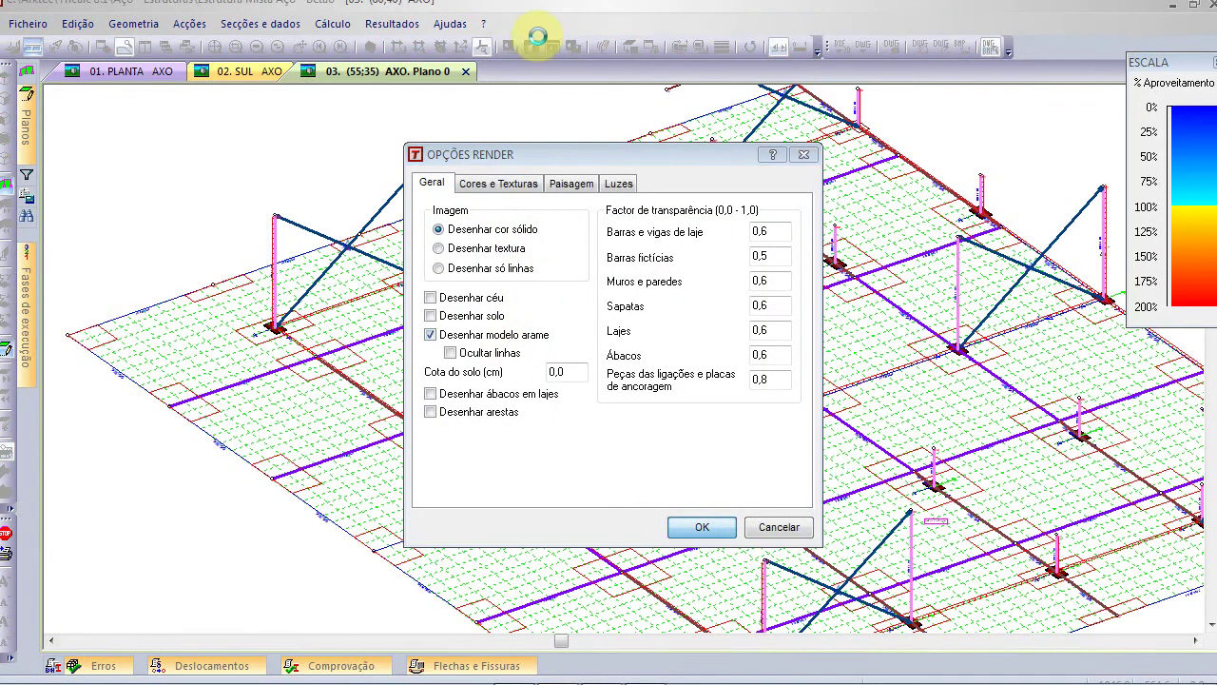
left_click(550, 47)
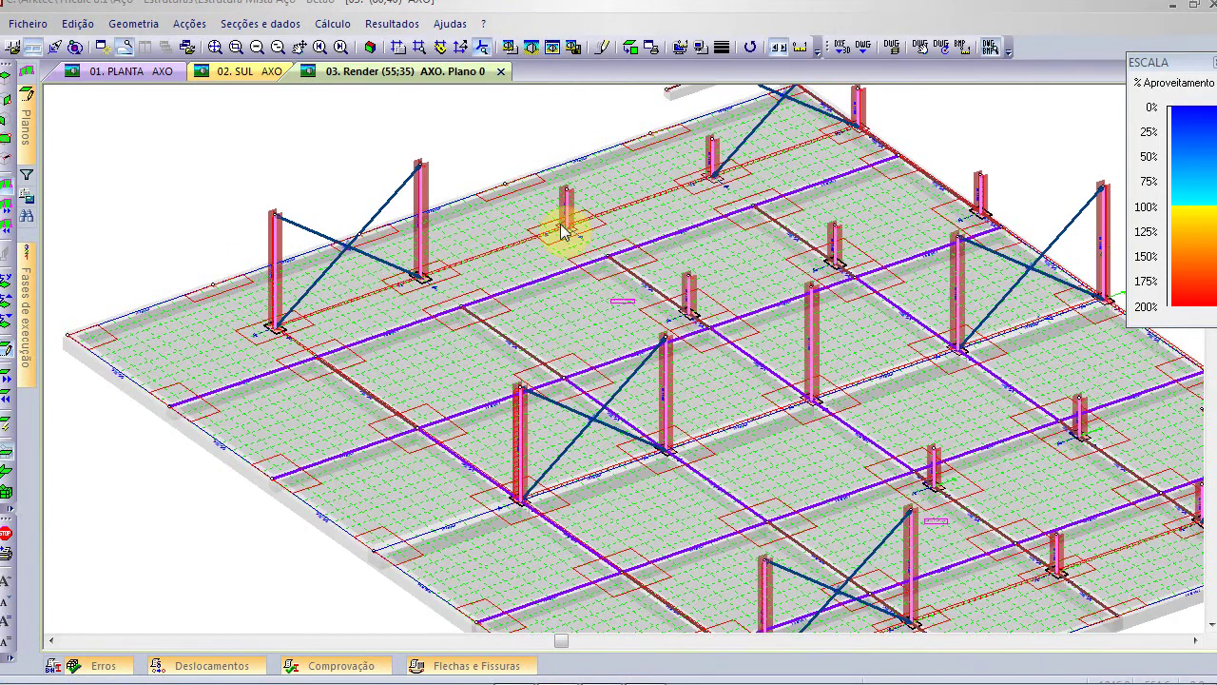
Draw the DY Geral displacement isovalue graph on the plane 0 slab and inspect the area around the steel column bases
middle_click_drag(461, 283, 438, 286)
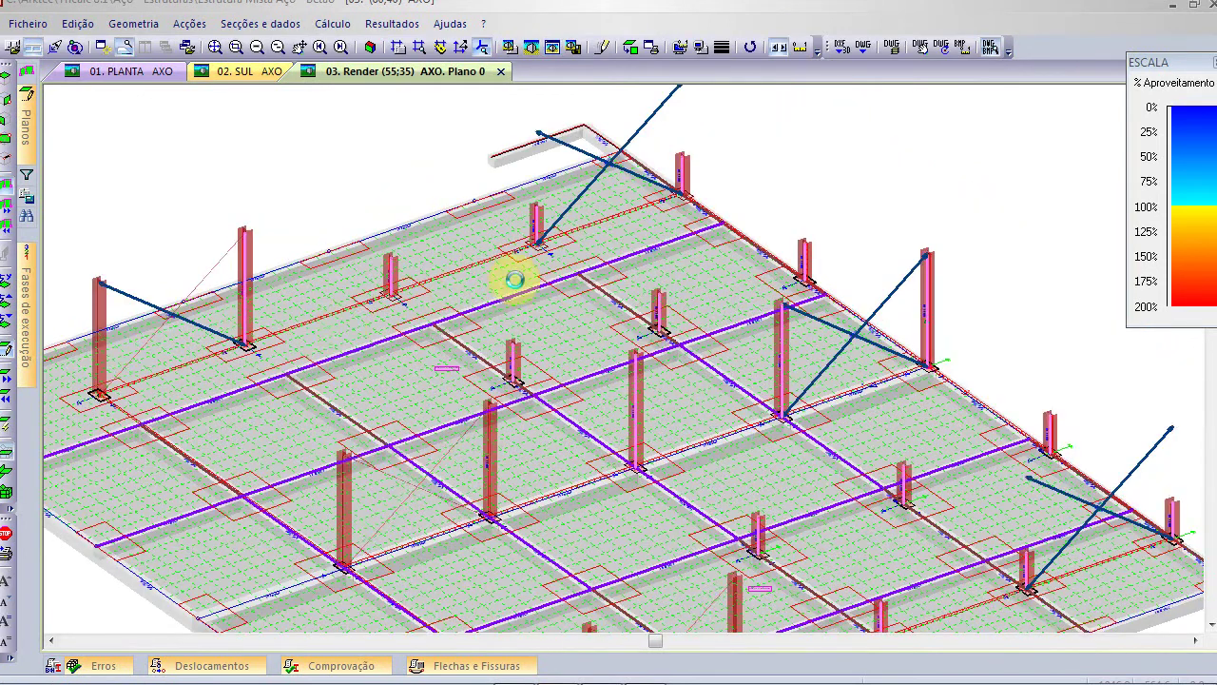
left_click(392, 24)
mouse_move(411, 93)
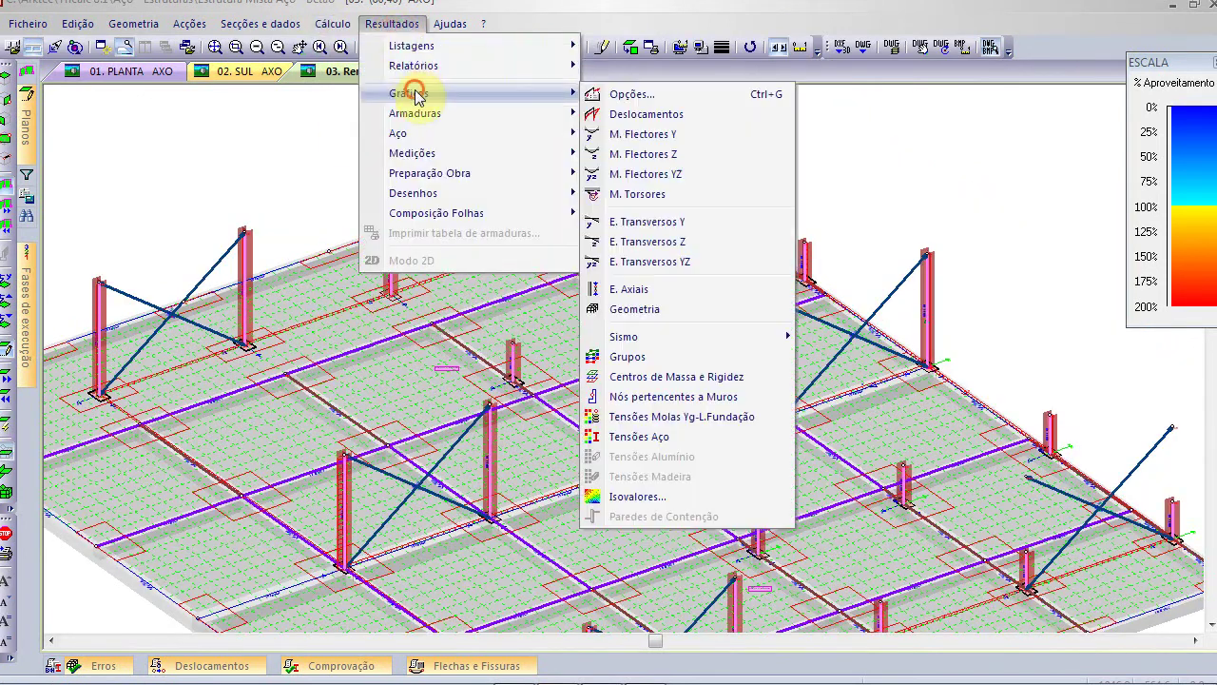
left_click(711, 497)
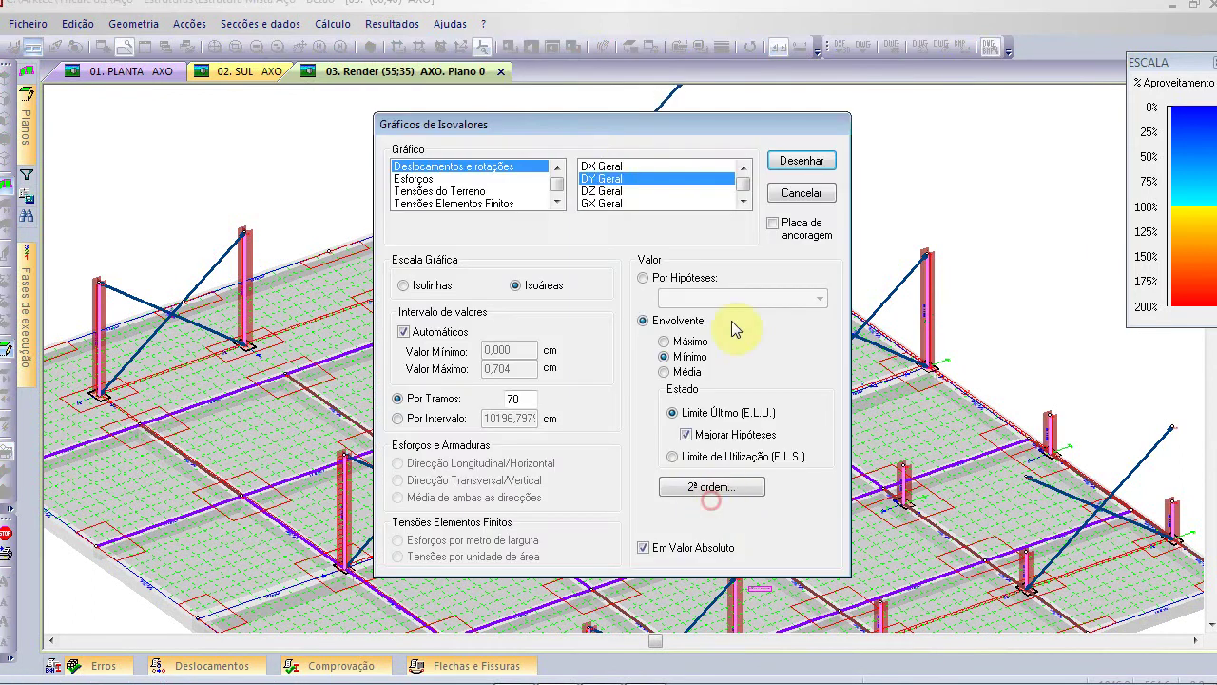
left_click(609, 179)
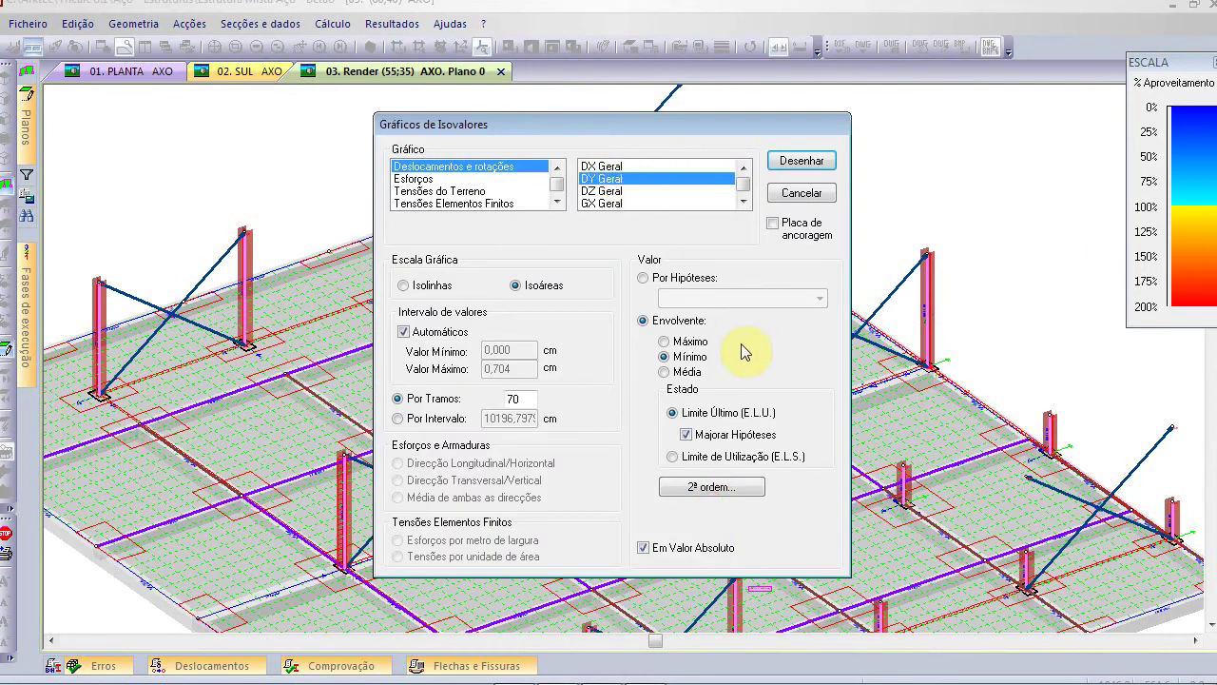
left_click(792, 162)
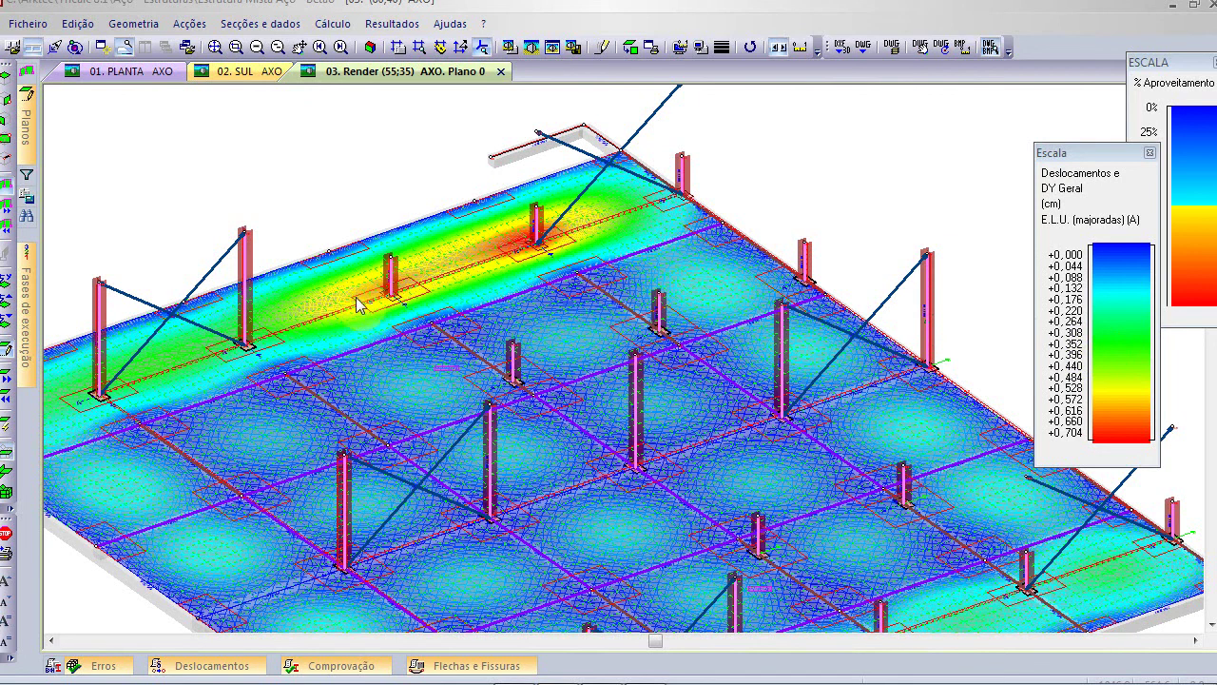
scroll(354, 299, "up", 3)
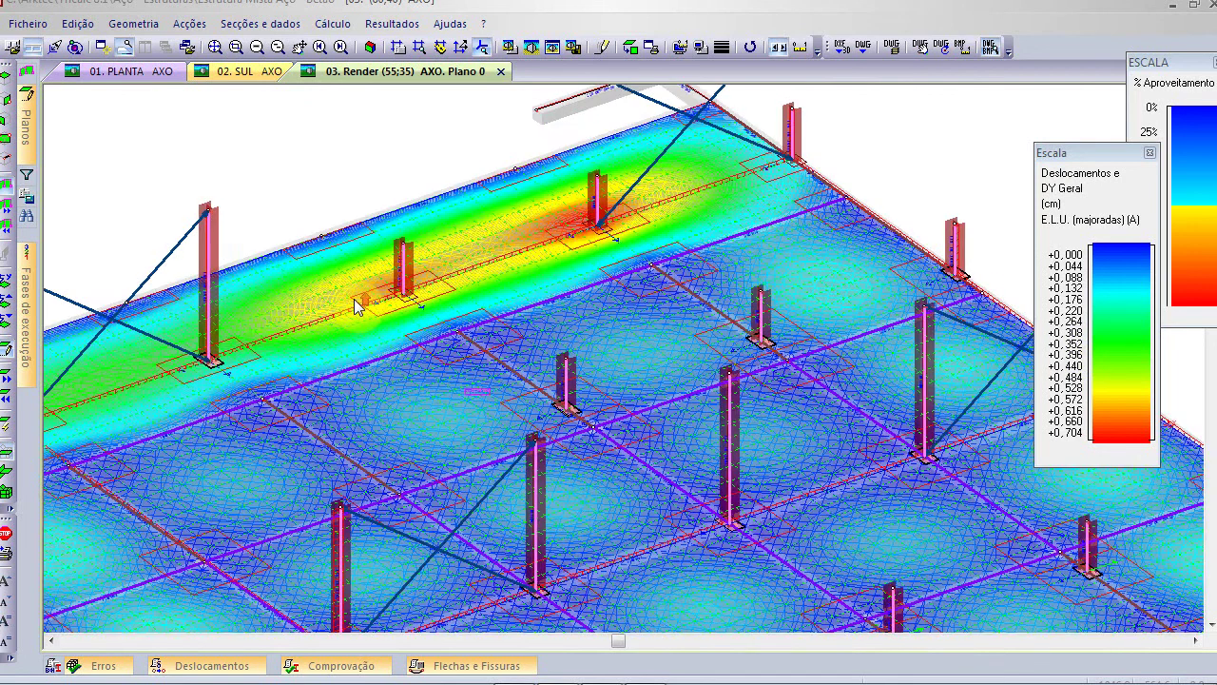
scroll(157, 383, "up", 1)
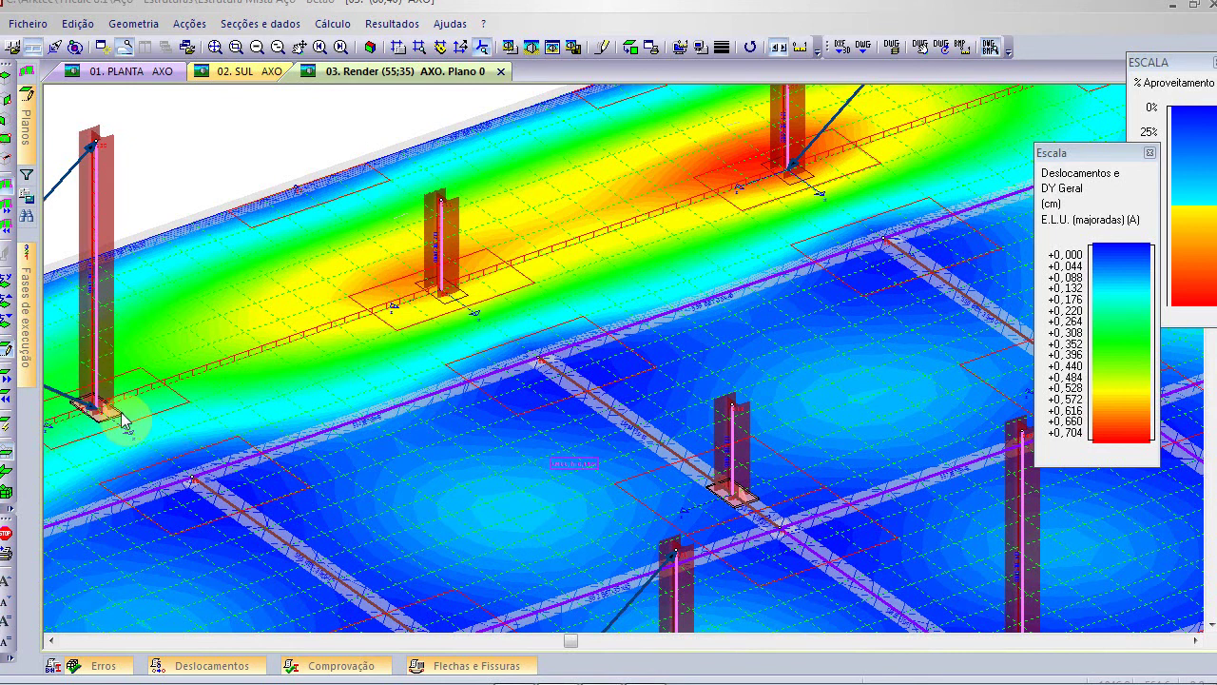
scroll(126, 415, "down", 1)
scroll(124, 409, "down", 1)
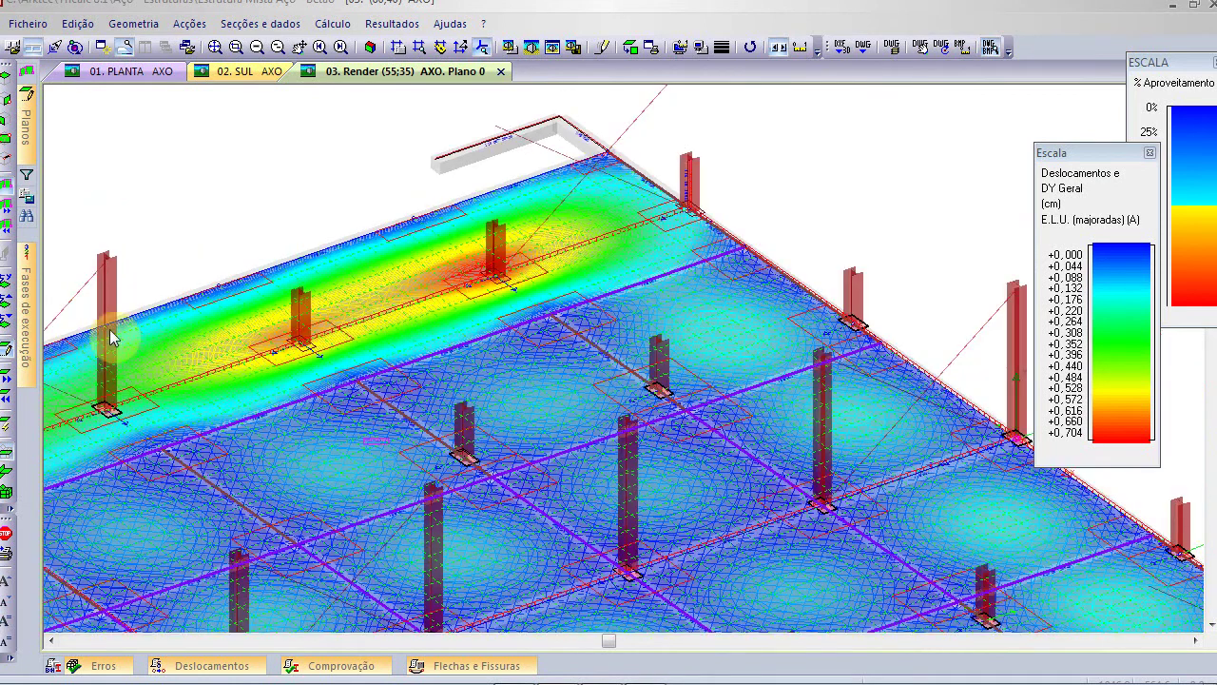
scroll(118, 390, "down", 2)
Activate plane 150 and display it together with plane 0 as multiple active planes
mouse_move(31, 133)
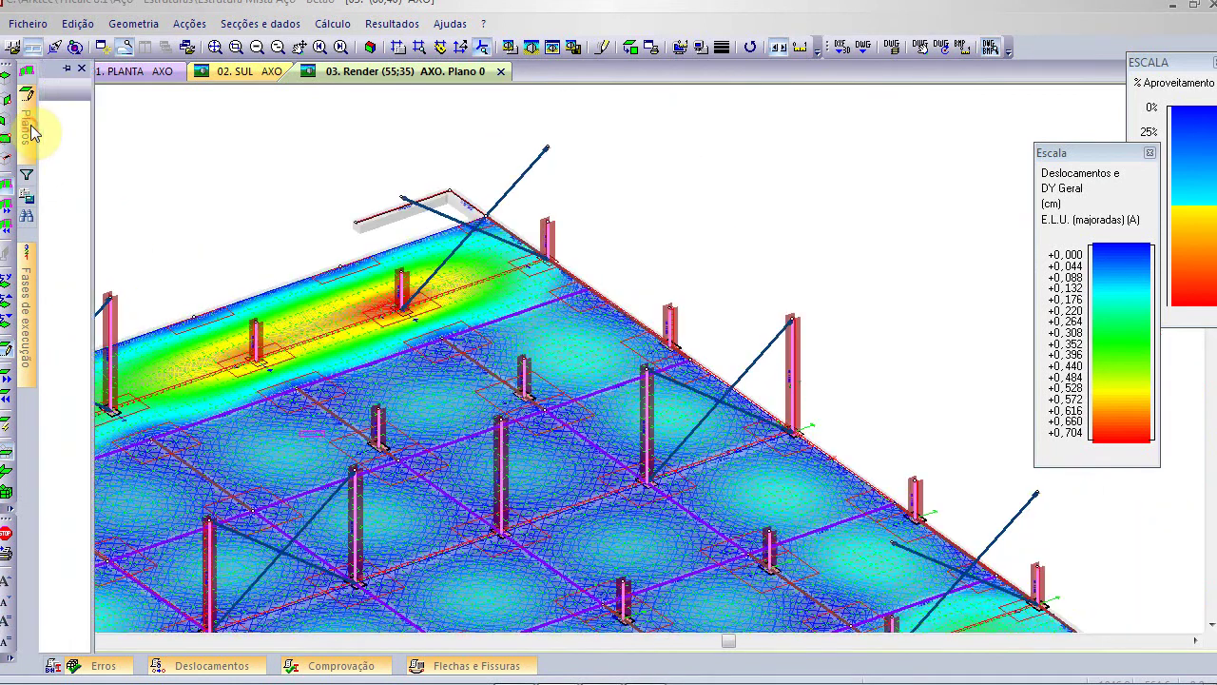
left_click(60, 148)
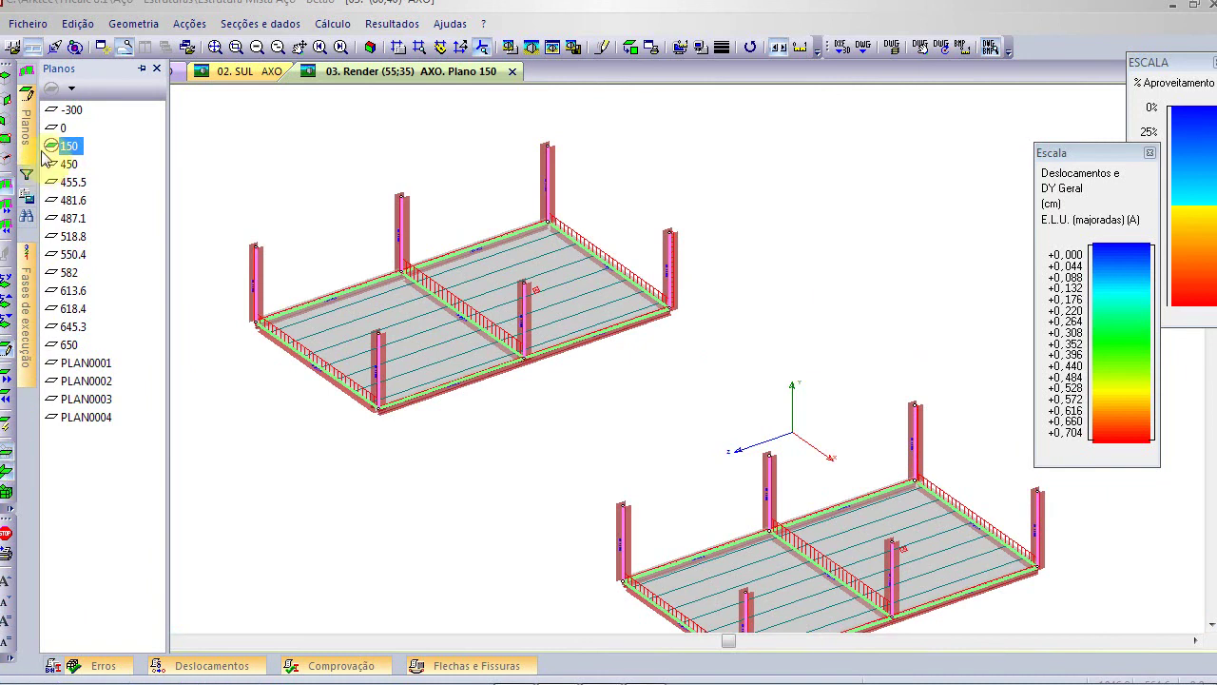
left_click(55, 127)
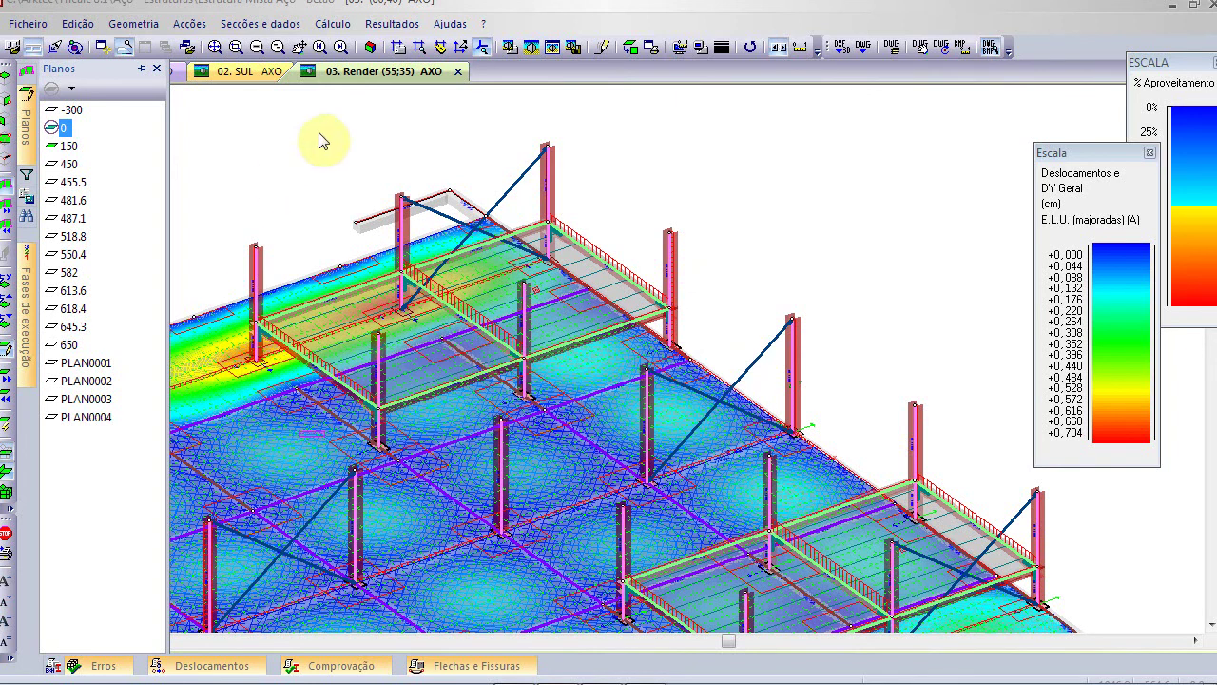
mouse_move(576, 359)
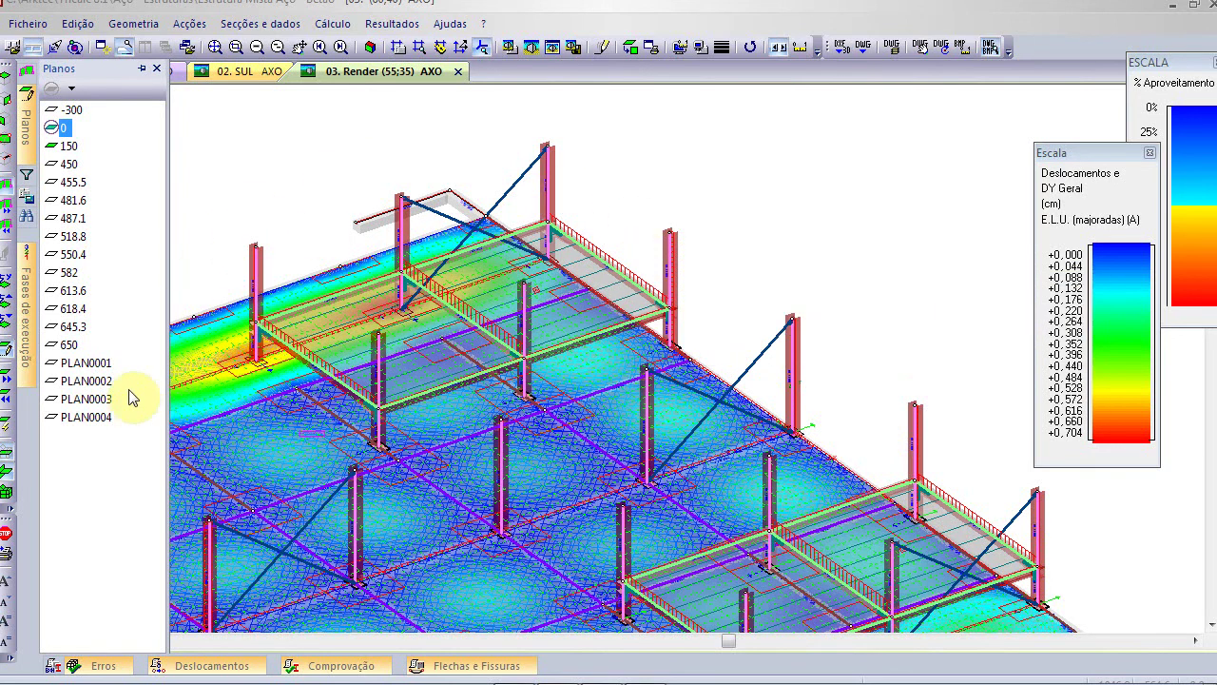
left_click(229, 243)
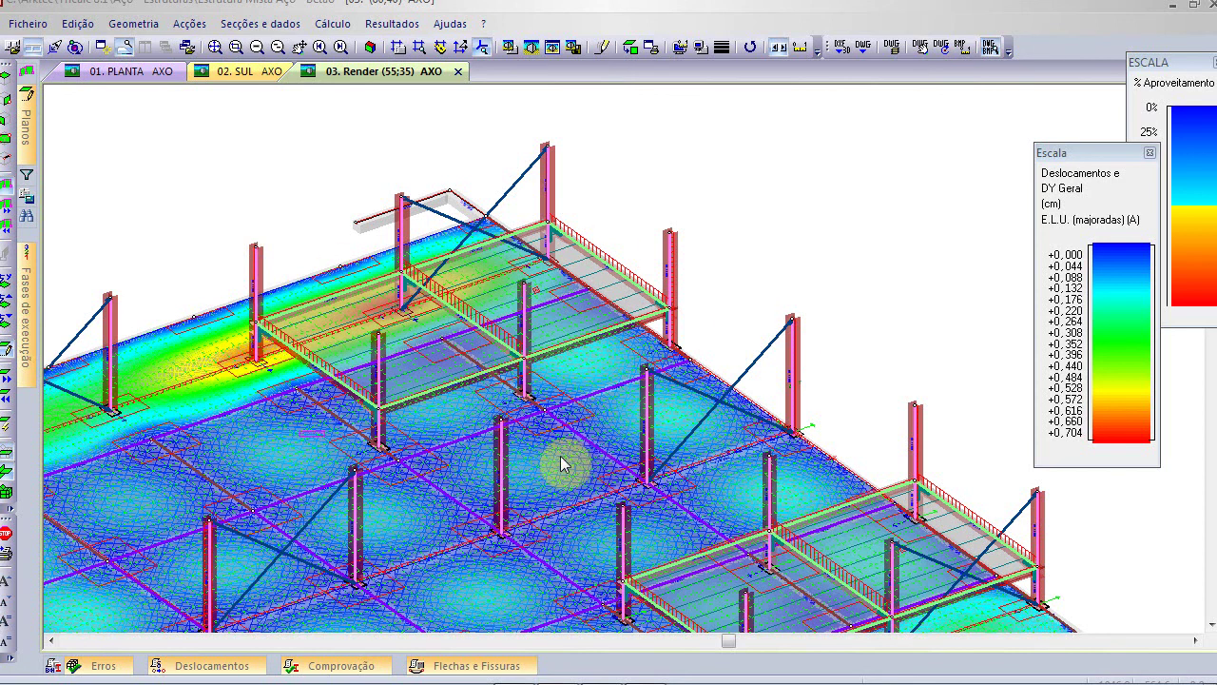
Return to the complete structure and remove the displacement isovalue graph from it
mouse_move(561, 464)
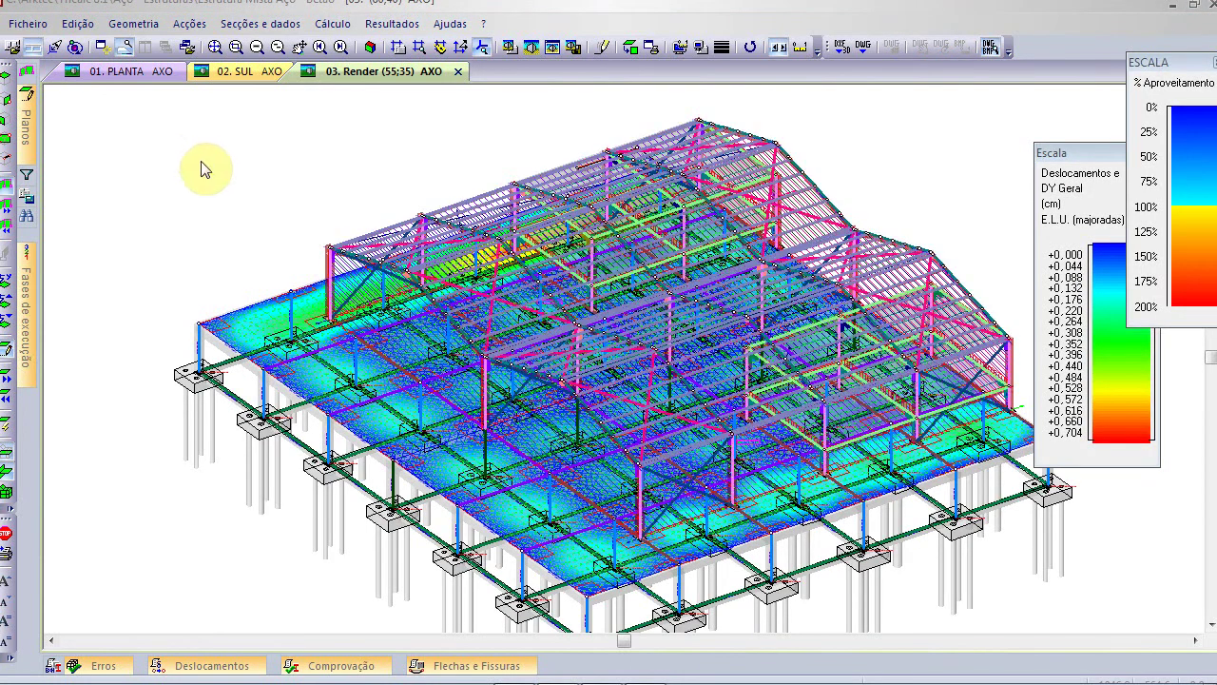
right_click(896, 198)
left_click(965, 428)
Turn on the display of Armaduras montagem in the 3D visualization filter
left_click(27, 193)
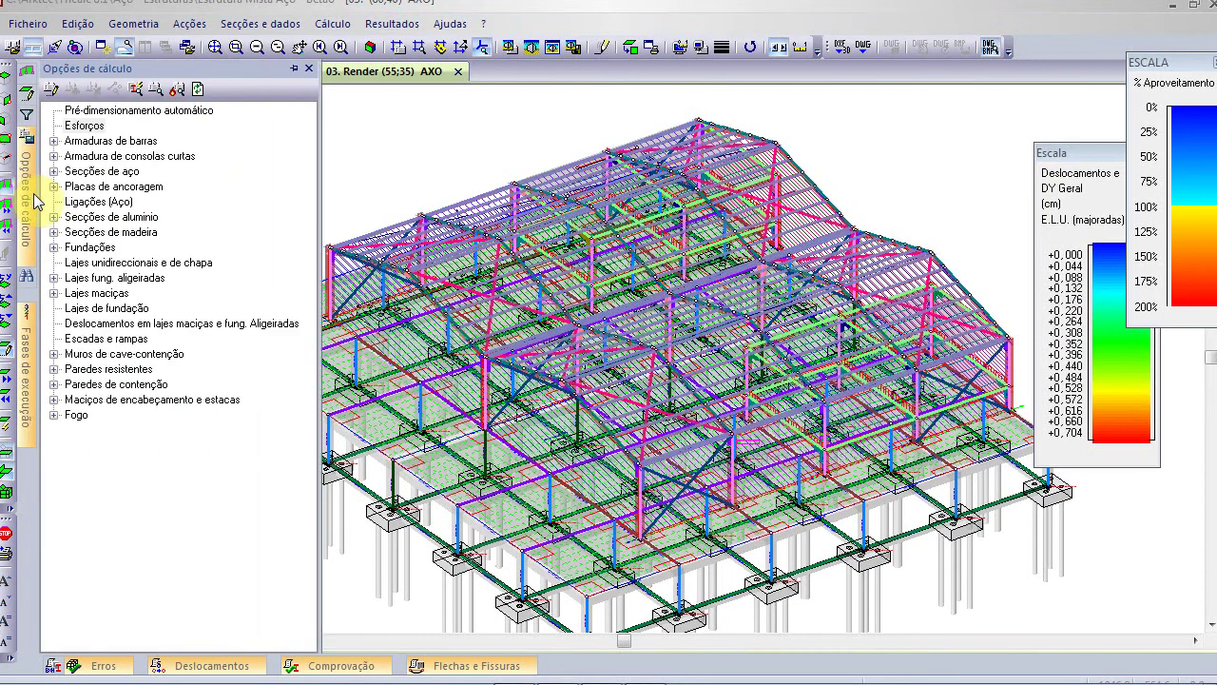
left_click(27, 116)
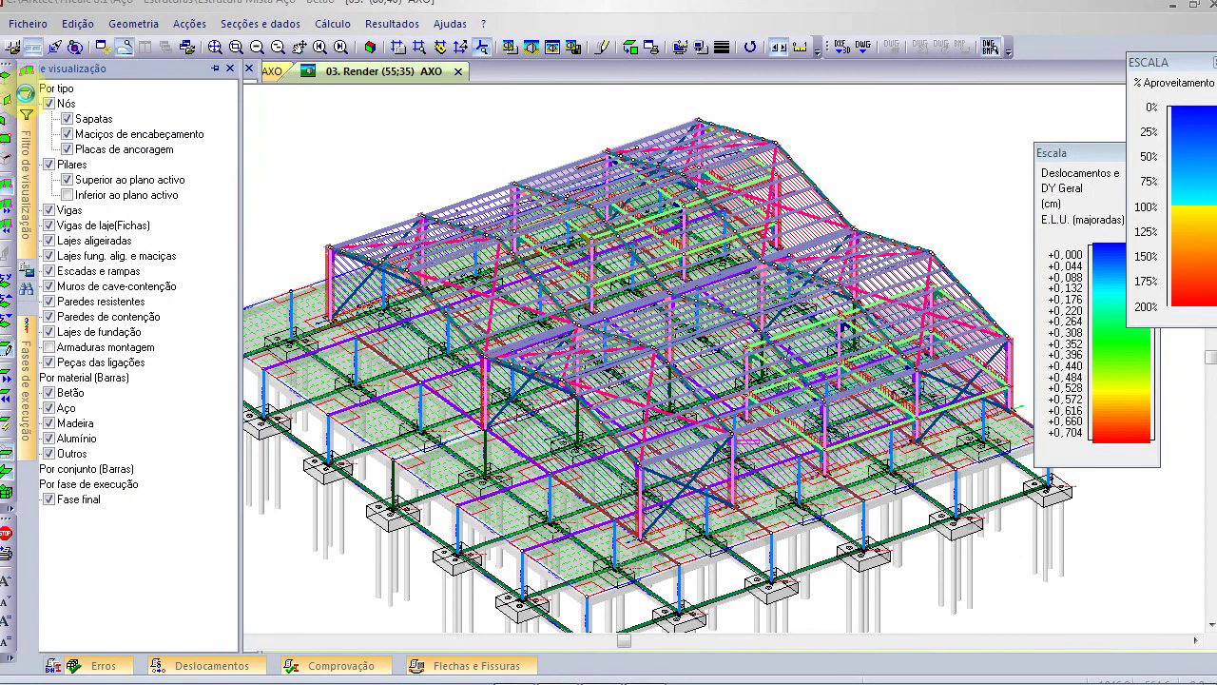
mouse_move(27, 99)
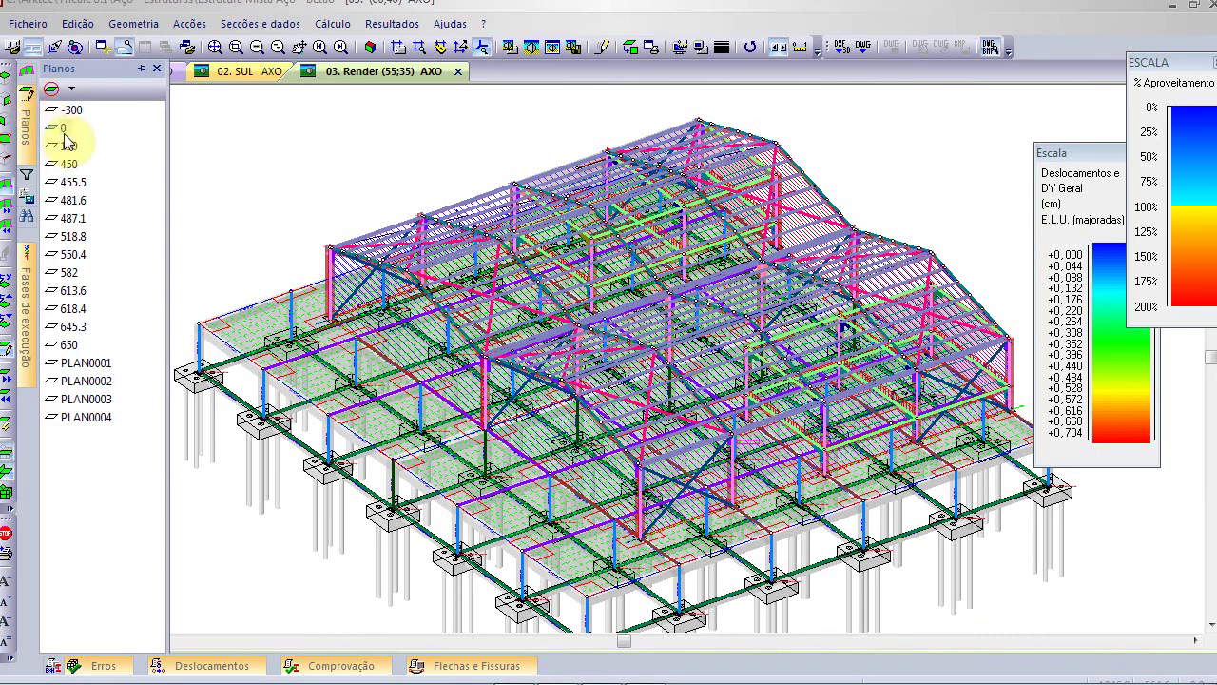
mouse_move(32, 179)
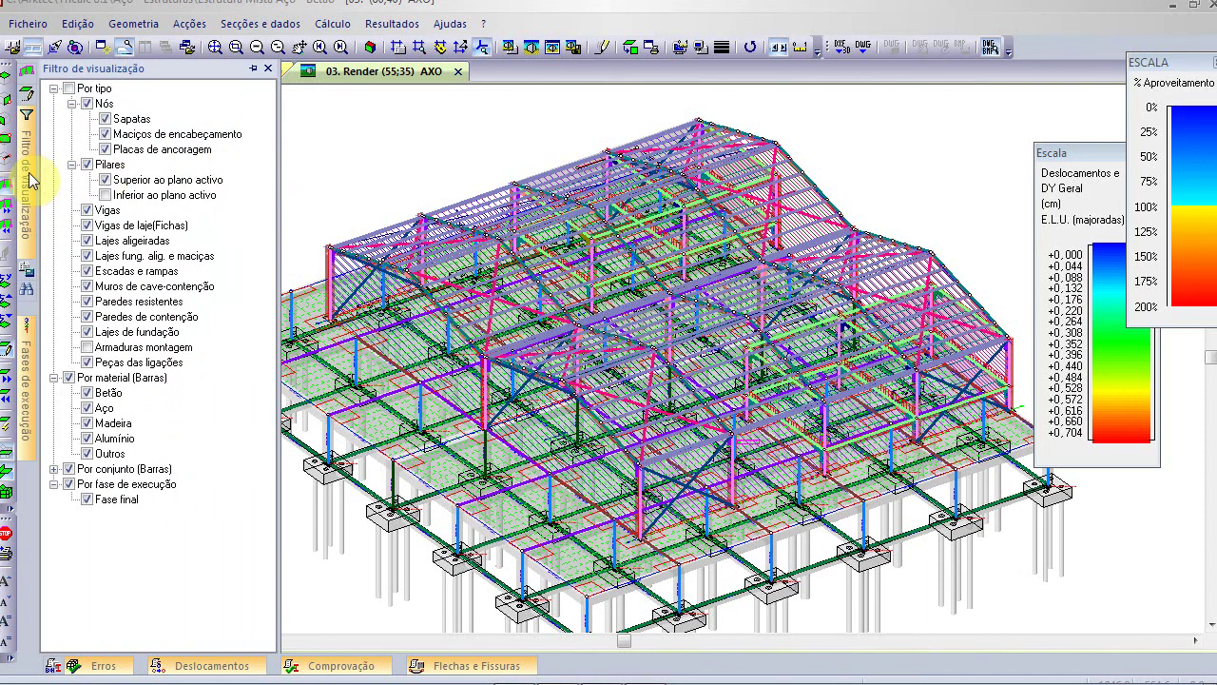
left_click(87, 347)
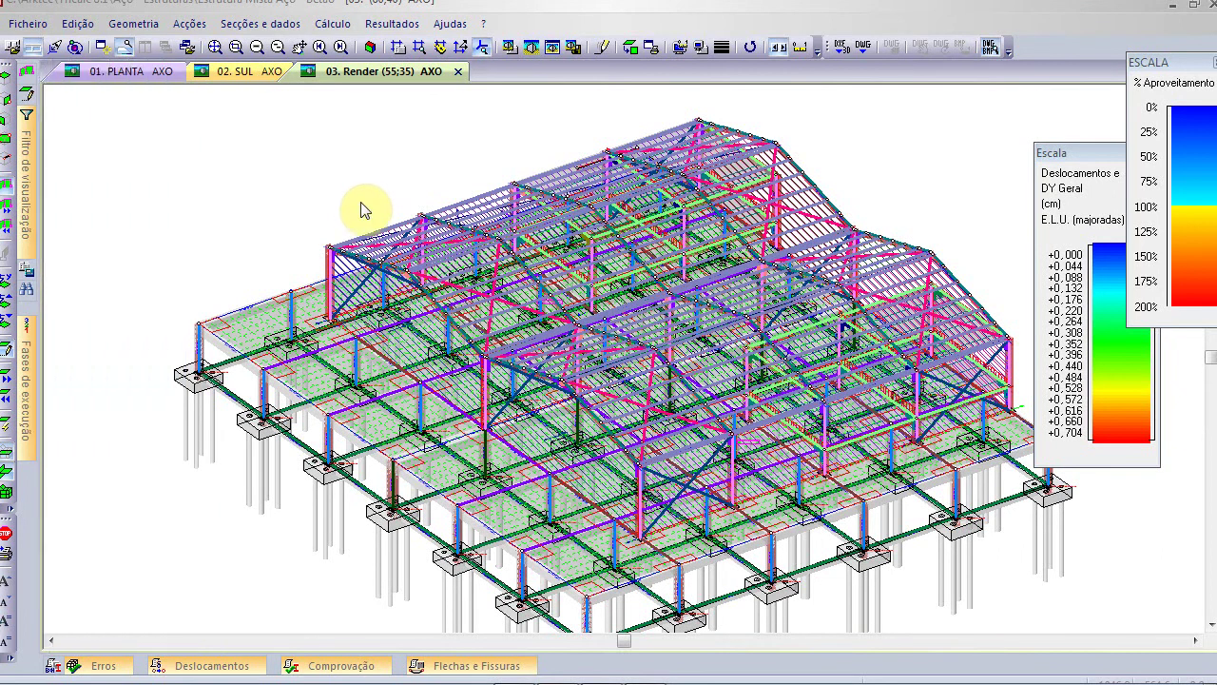
Export the BIM model as Estrutura Mista Aço - Betão.ifc on the desktop, including measurements, with reinforcement as extruded elements grouped by element and type
left_click(132, 23)
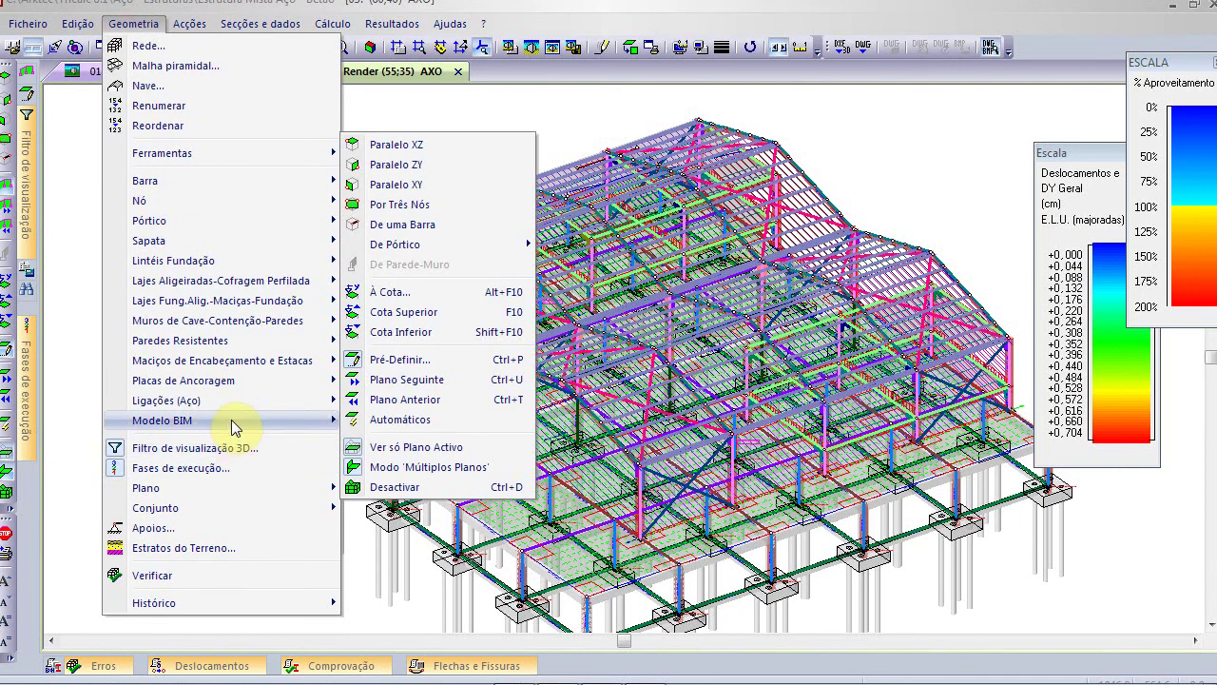
mouse_move(238, 422)
left_click(432, 607)
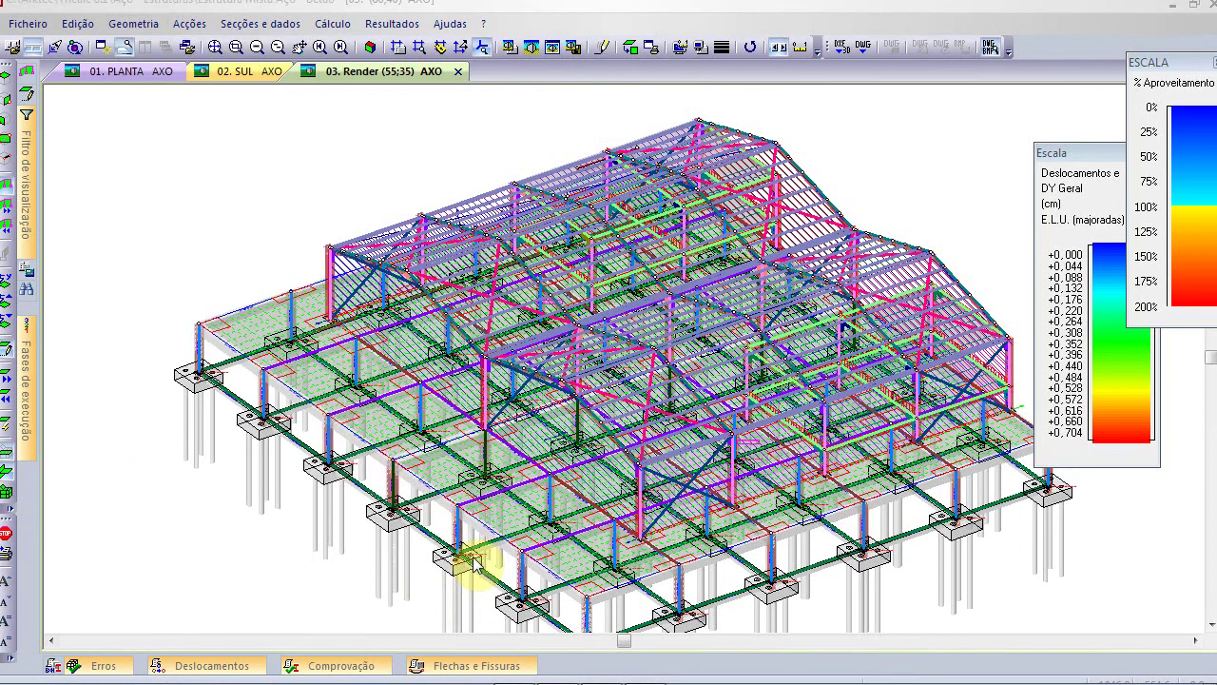
left_click(390, 292)
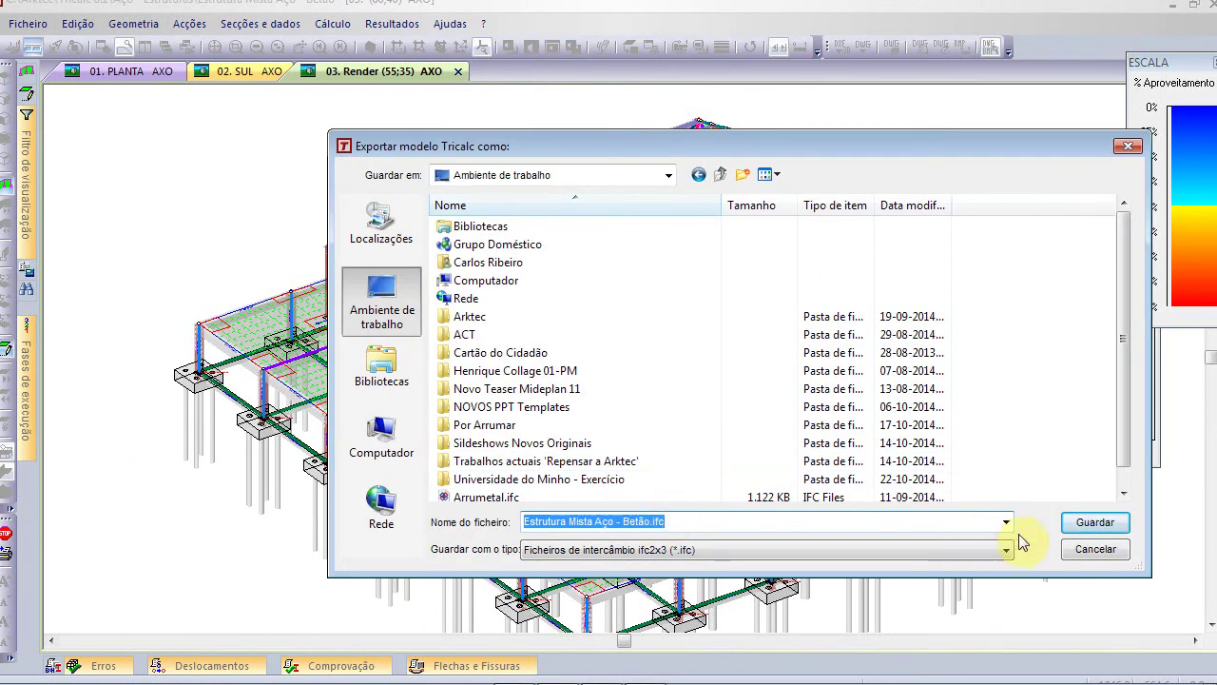
left_click(1089, 525)
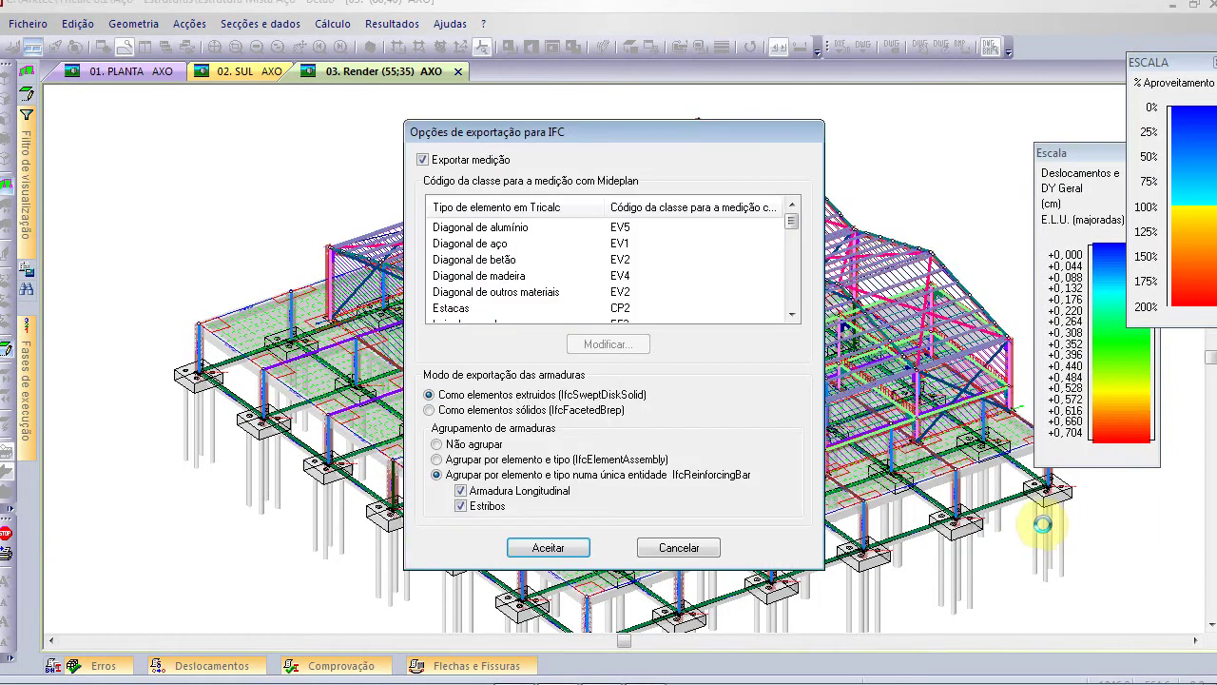
left_click(580, 549)
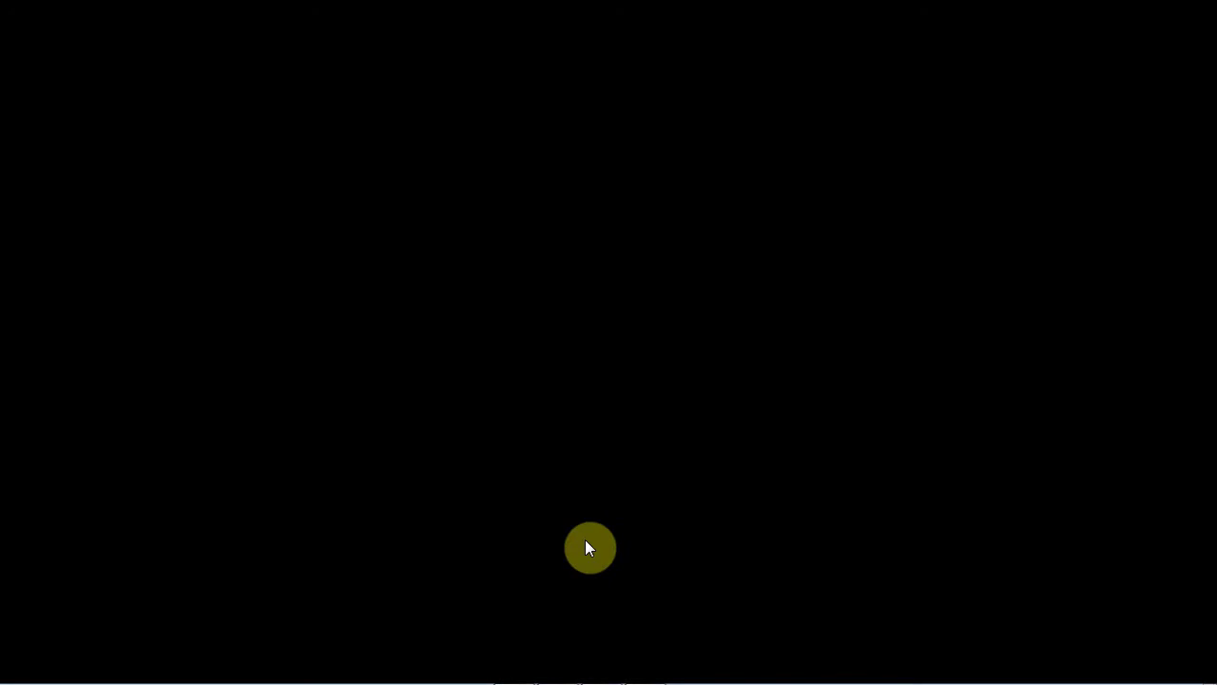
Launch Solibri Model Viewer v8 and maximize its window
mouse_move(656, 680)
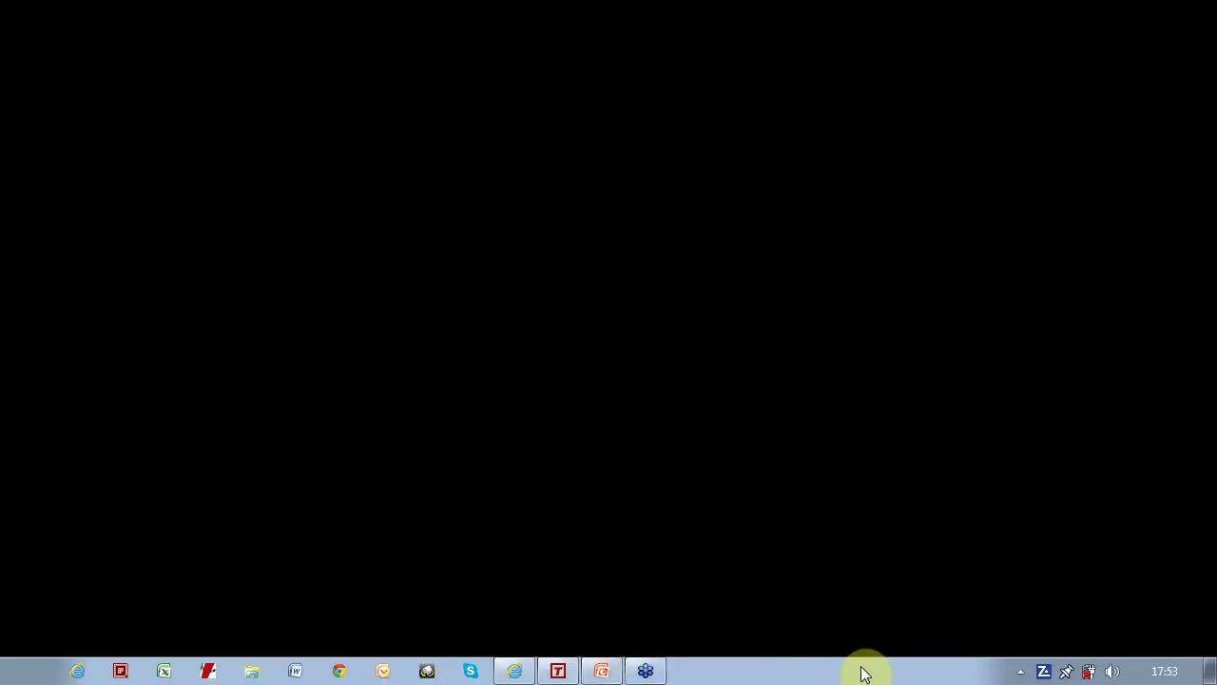
left_click(28, 672)
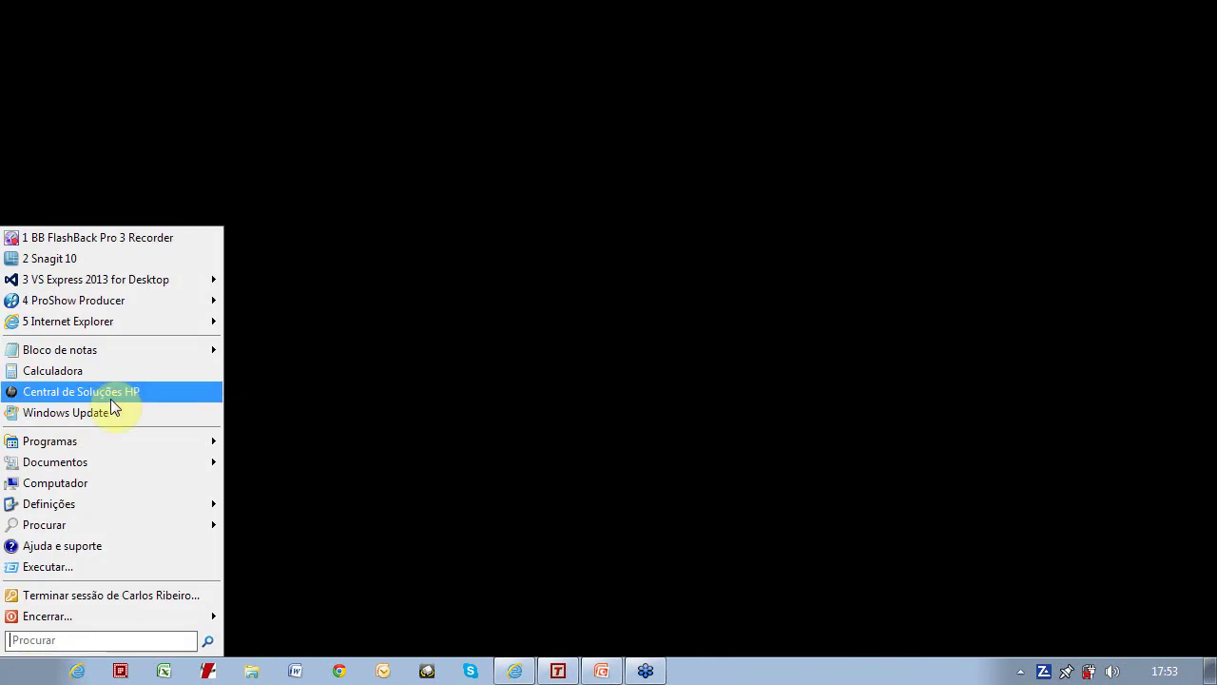
mouse_move(113, 440)
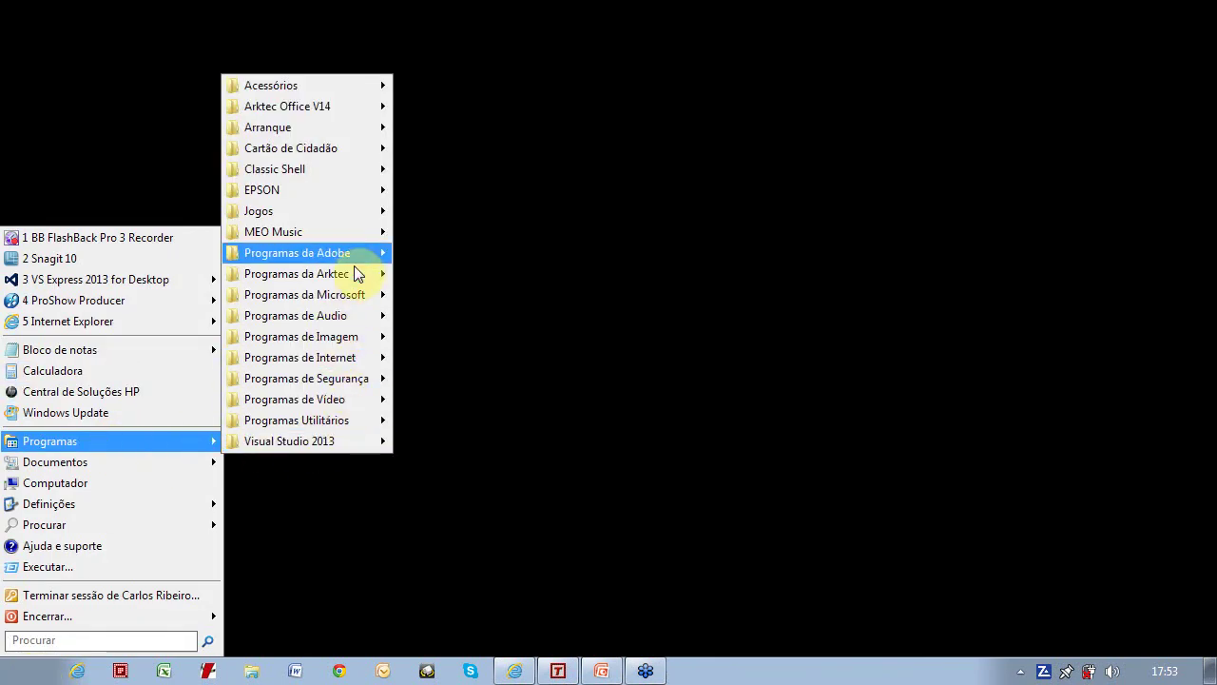
mouse_move(353, 275)
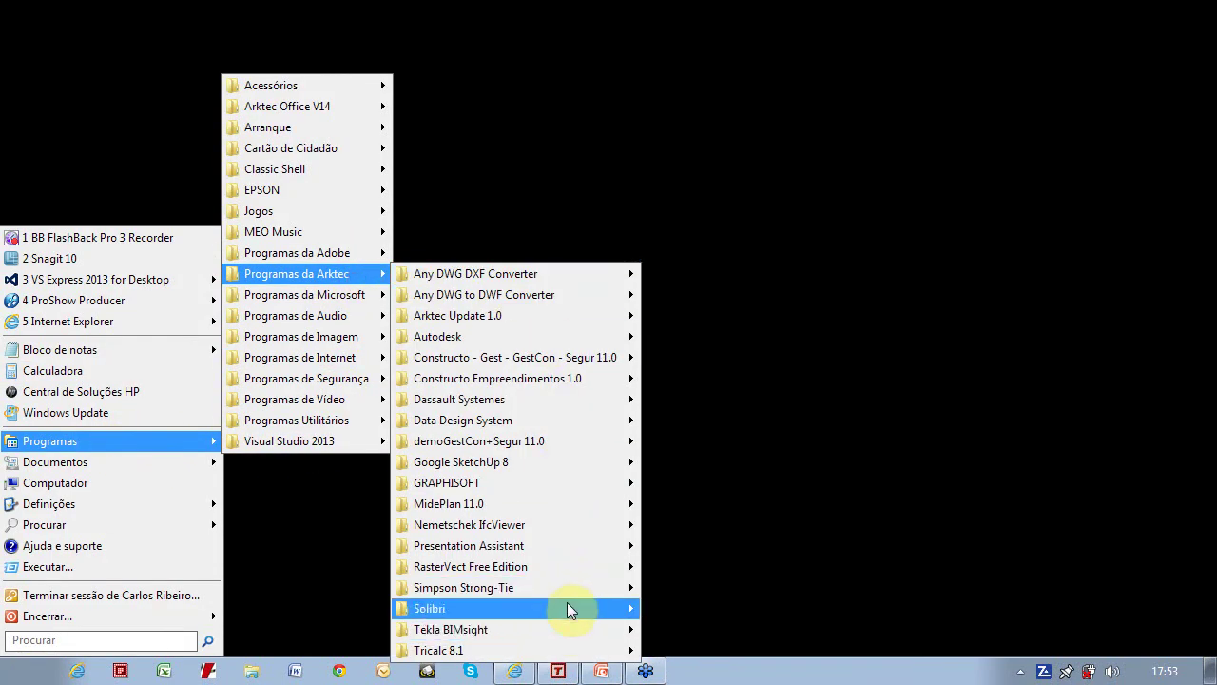
mouse_move(567, 605)
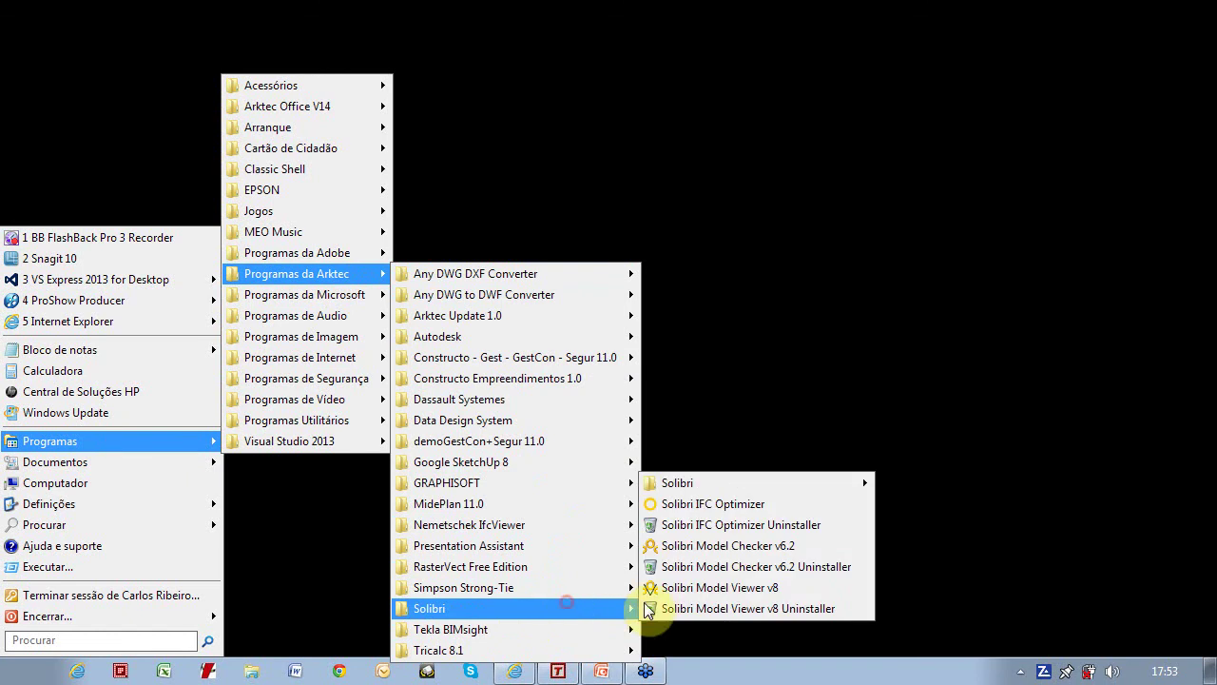
left_click(741, 588)
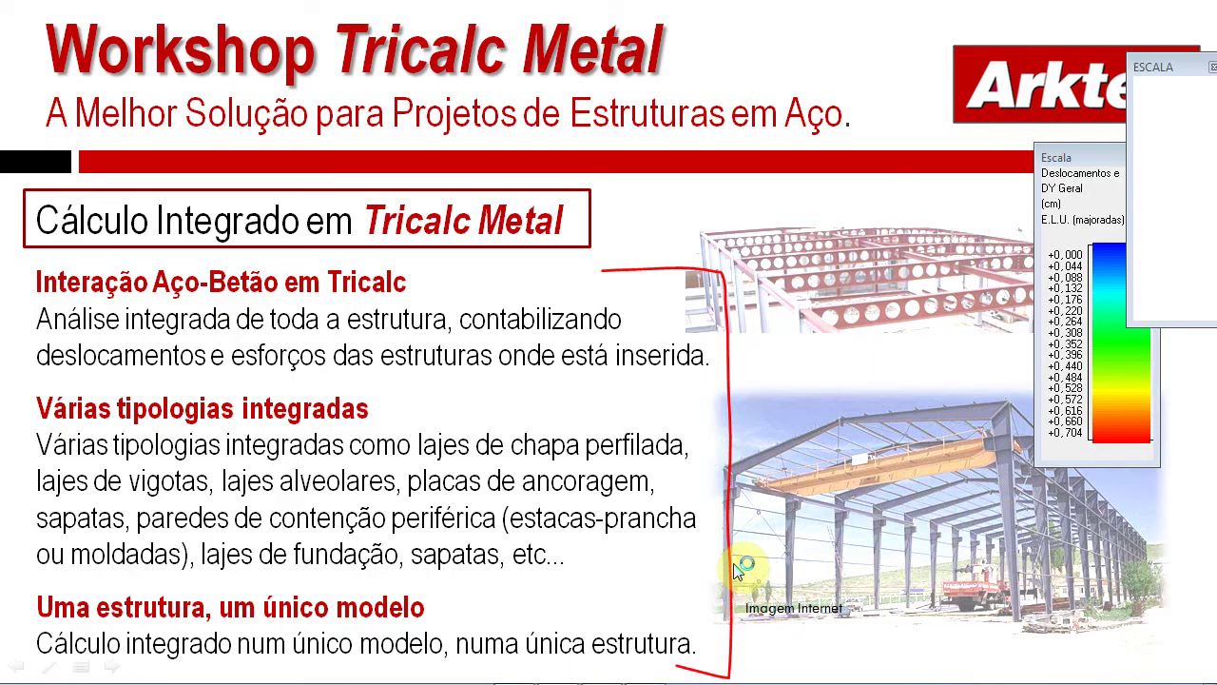
mouse_move(564, 672)
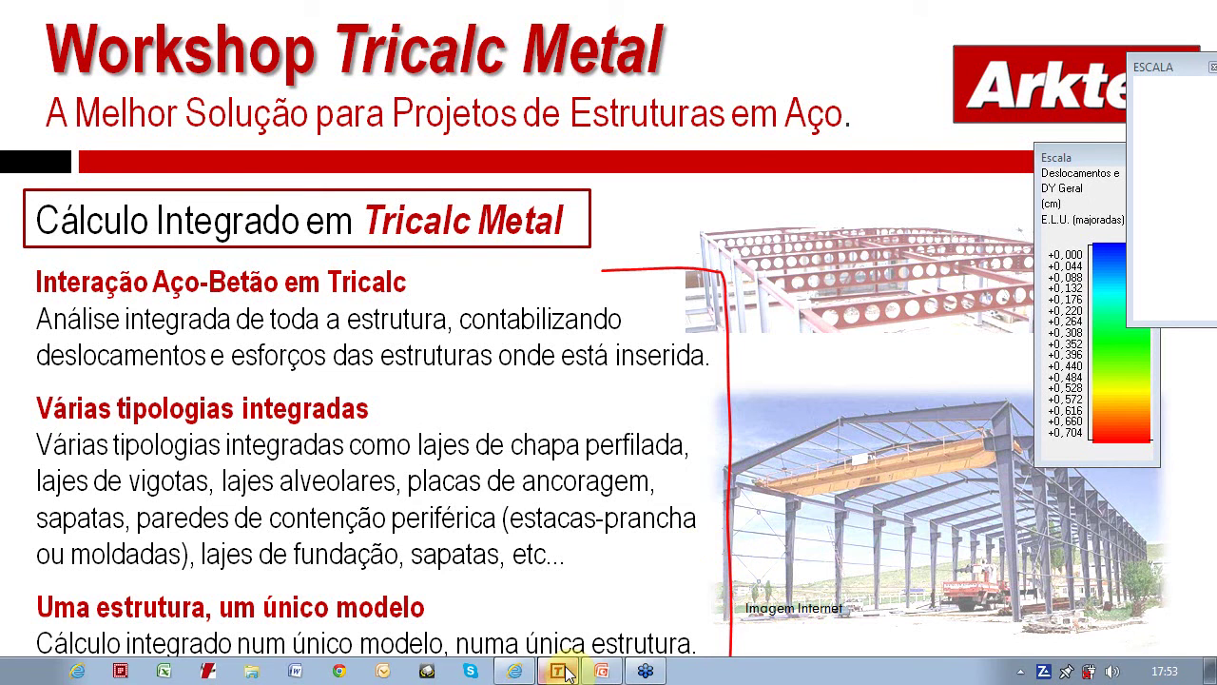
left_click(681, 672)
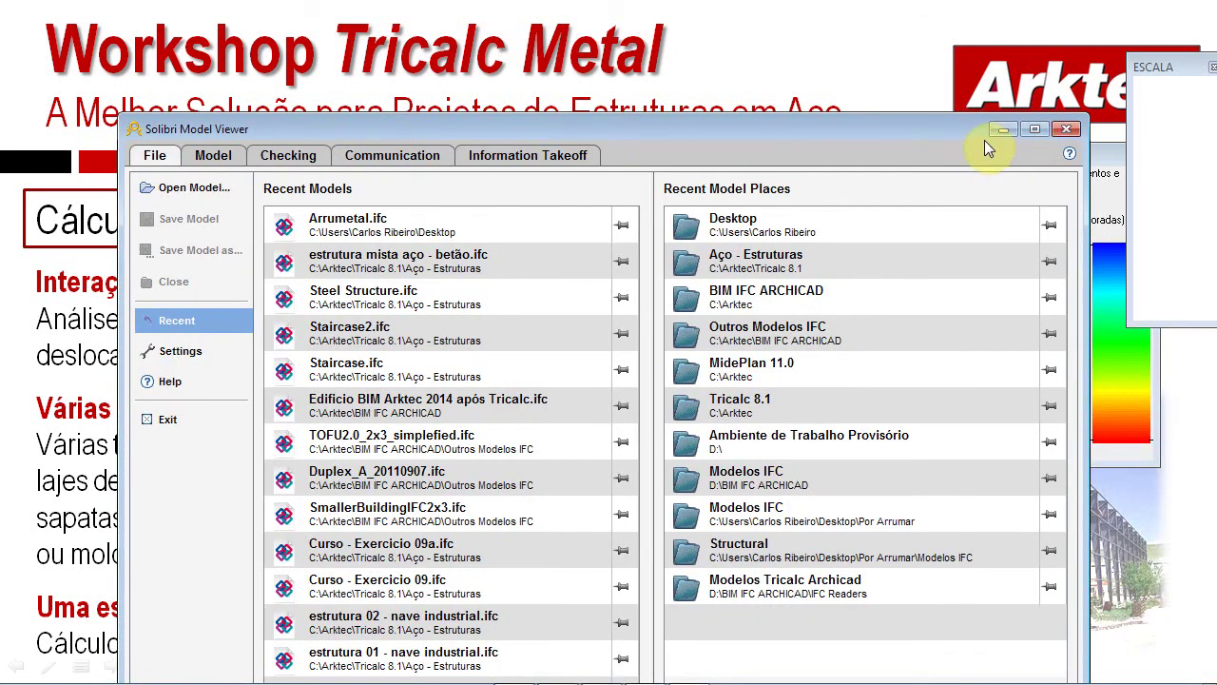
left_click(1030, 128)
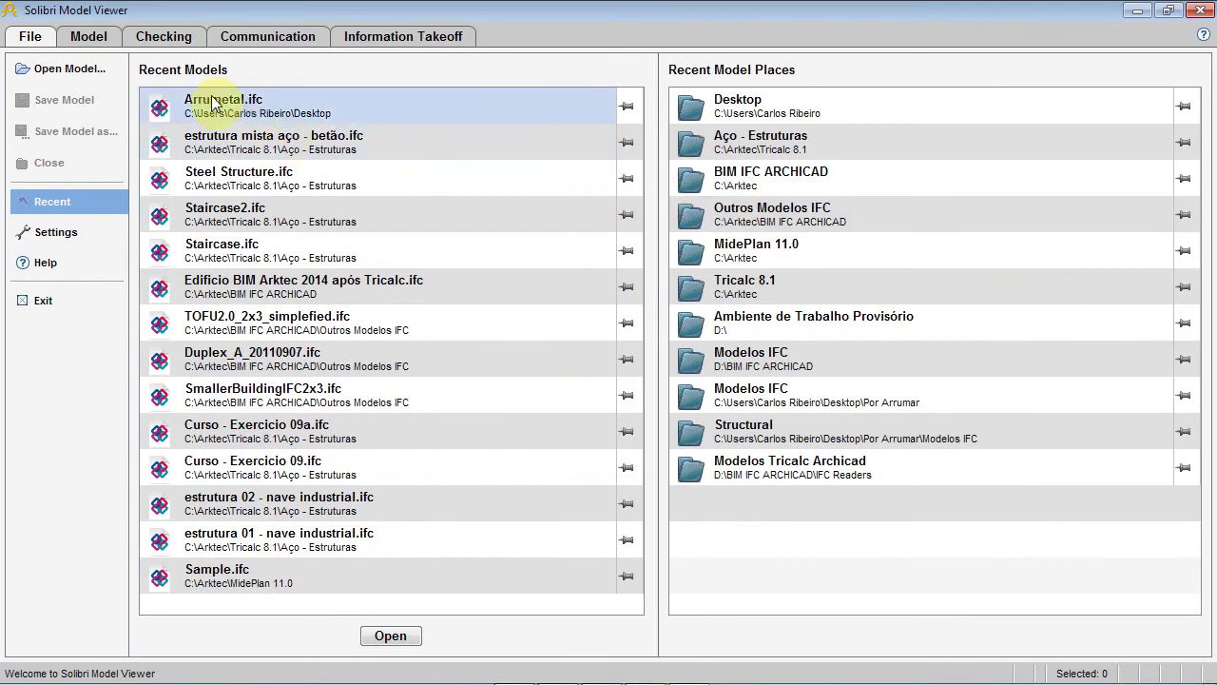
Open the model Estrutura Mista Aço - Betão.ifc from the desktop
left_click(71, 71)
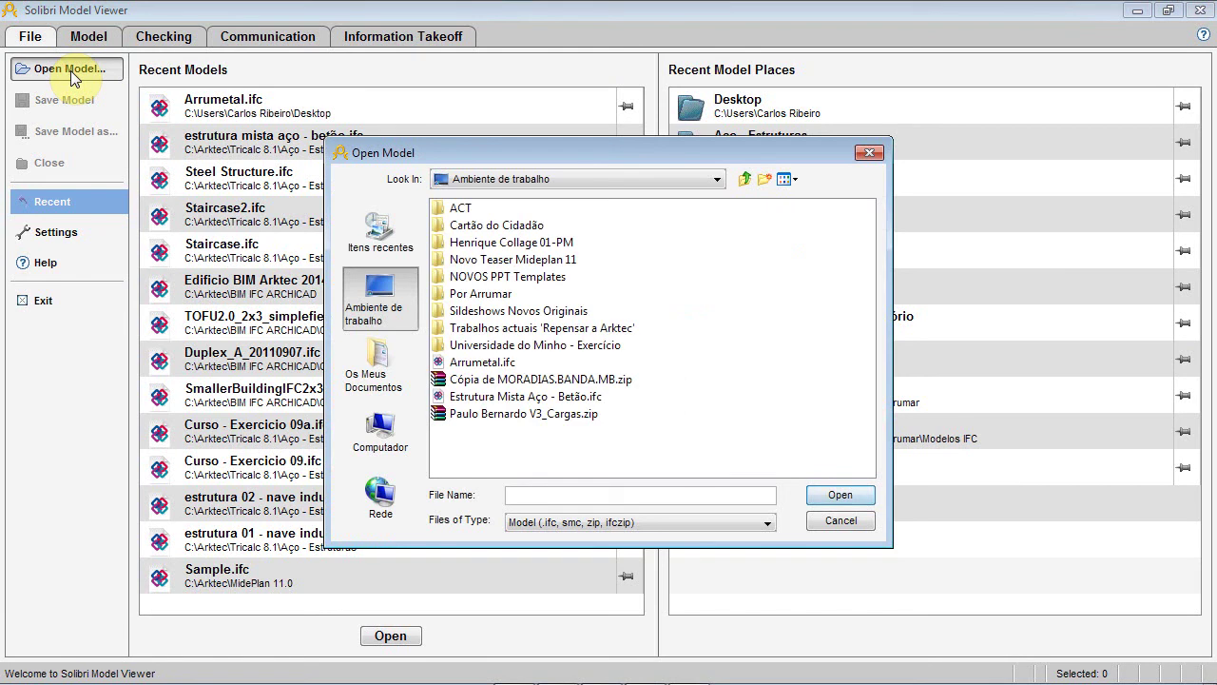
left_click(571, 398)
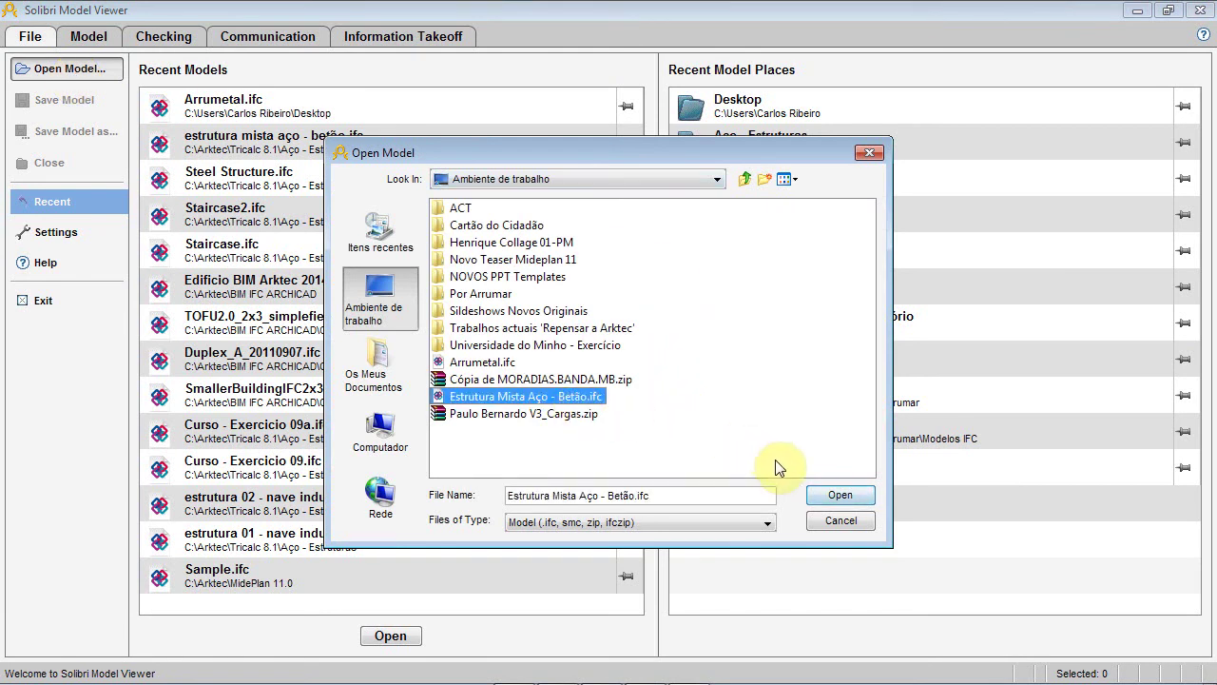
left_click(831, 493)
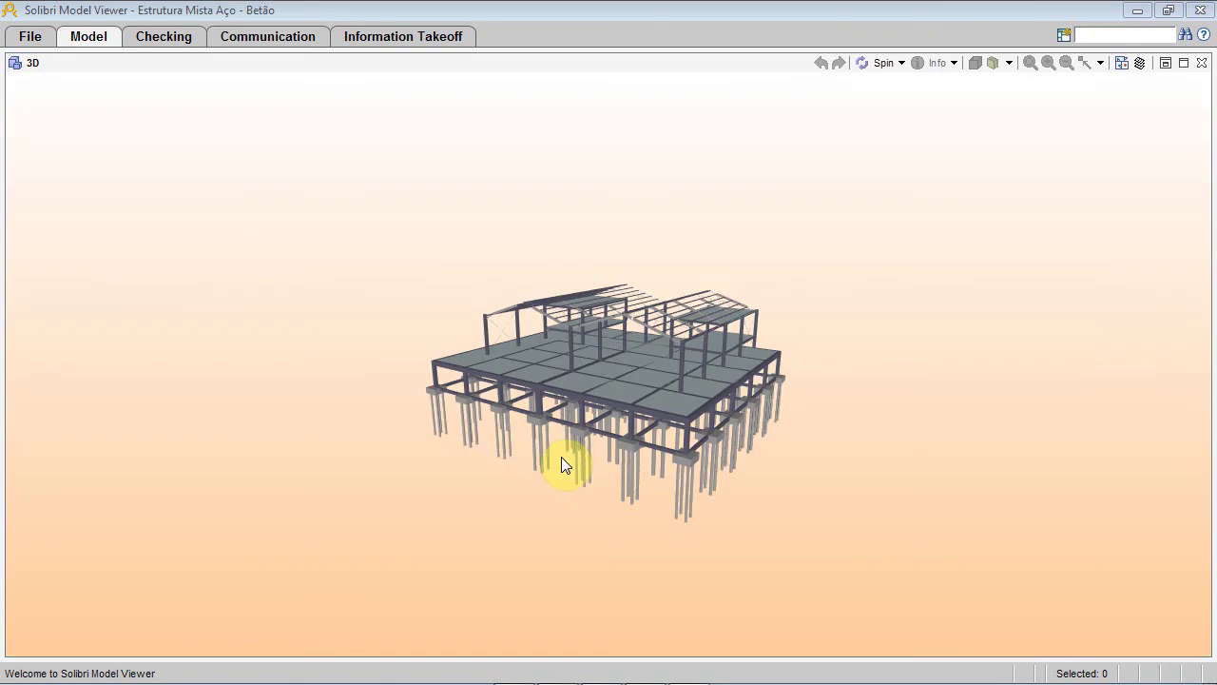
Check the identification properties of the ground-level slab and examine the bolted beam-to-column connection and the column bases up close
double_click(548, 346)
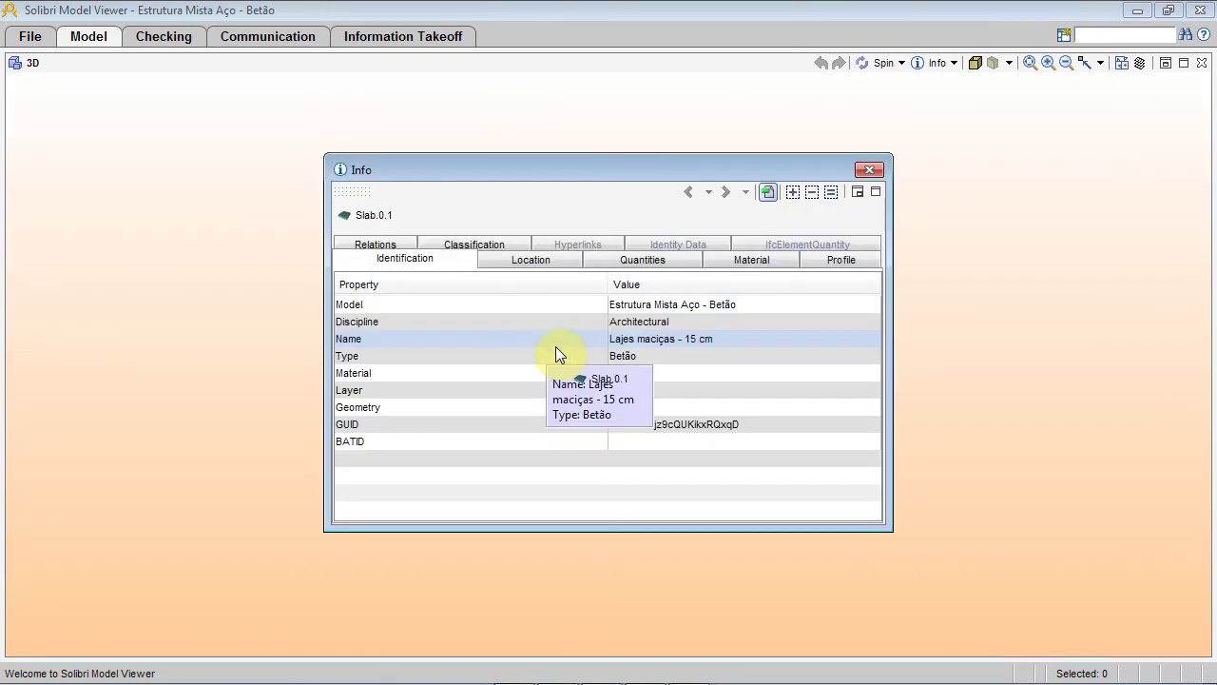
left_click(867, 171)
scroll(570, 333, "up", 6)
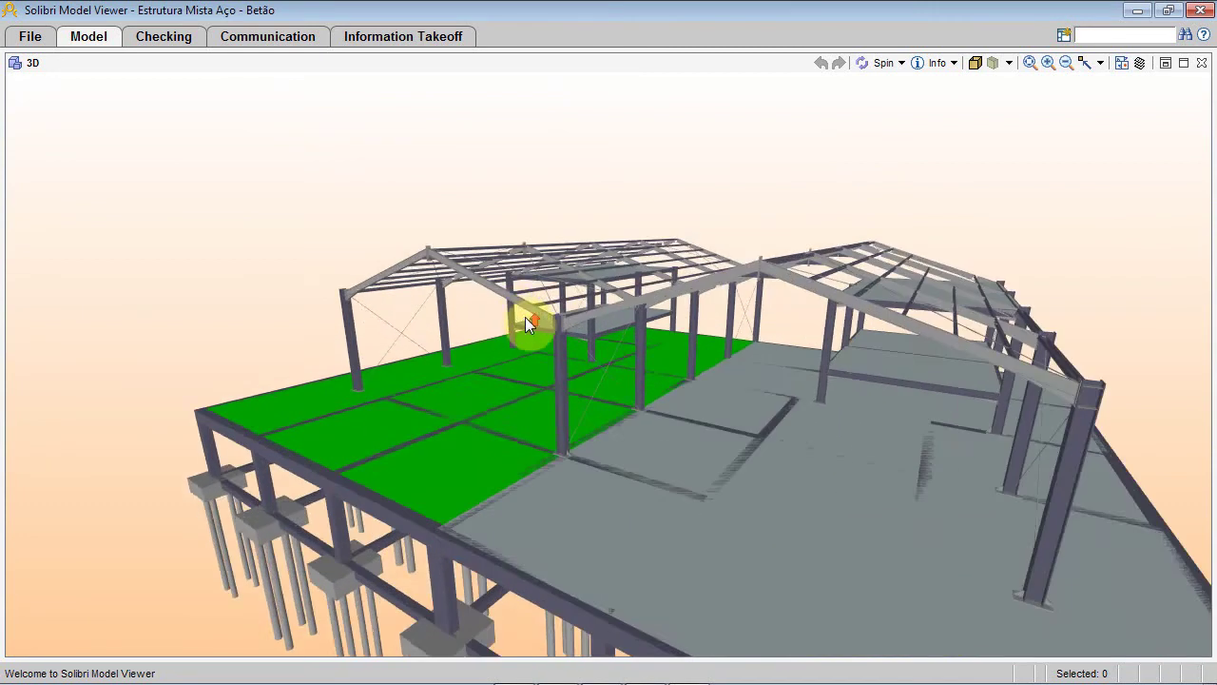
scroll(523, 315, "up", 6)
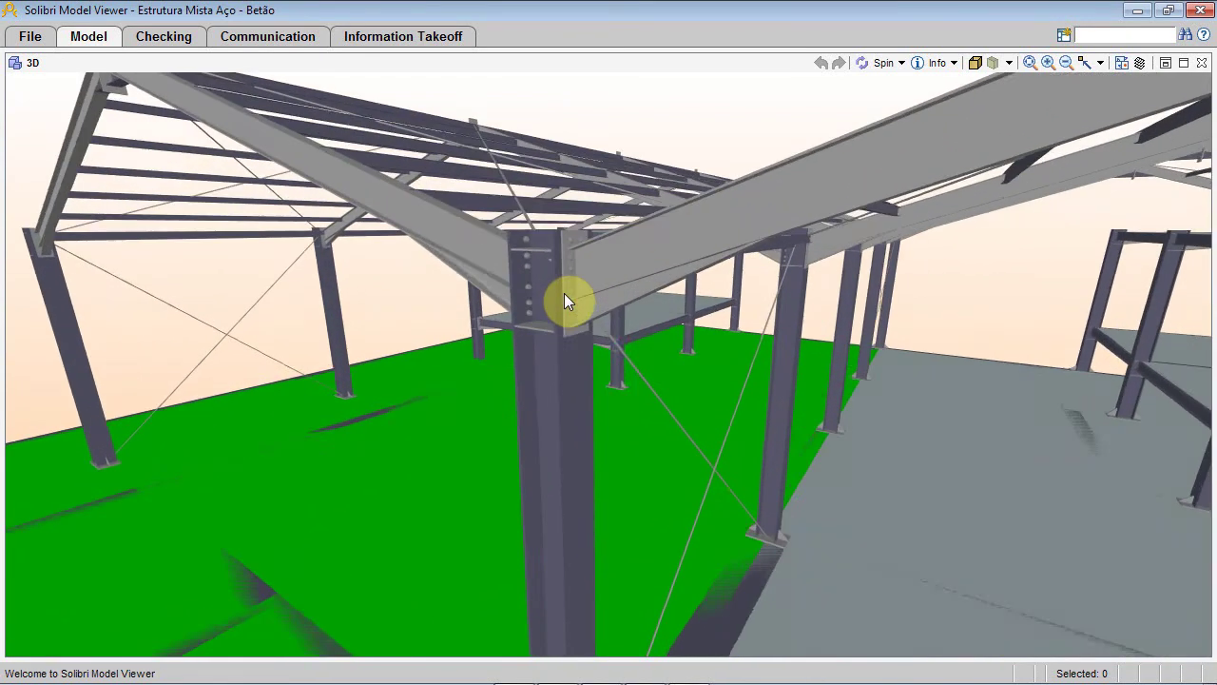
scroll(564, 300, "up", 4)
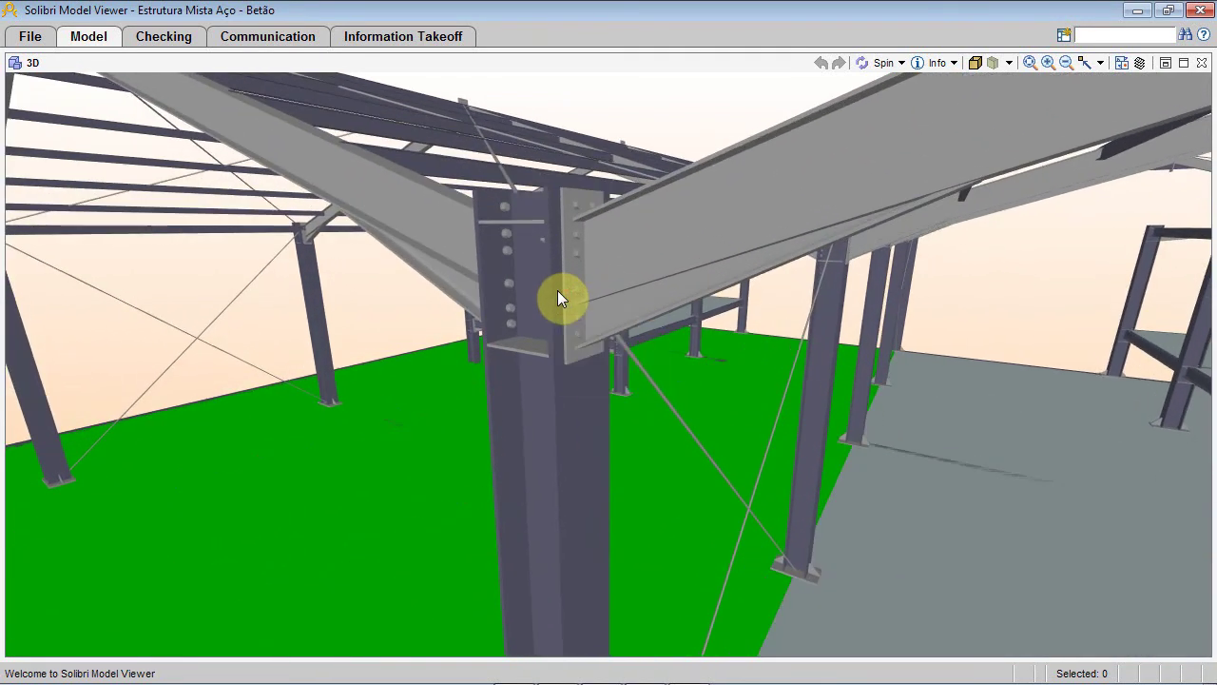
left_click_drag(557, 290, 339, 405)
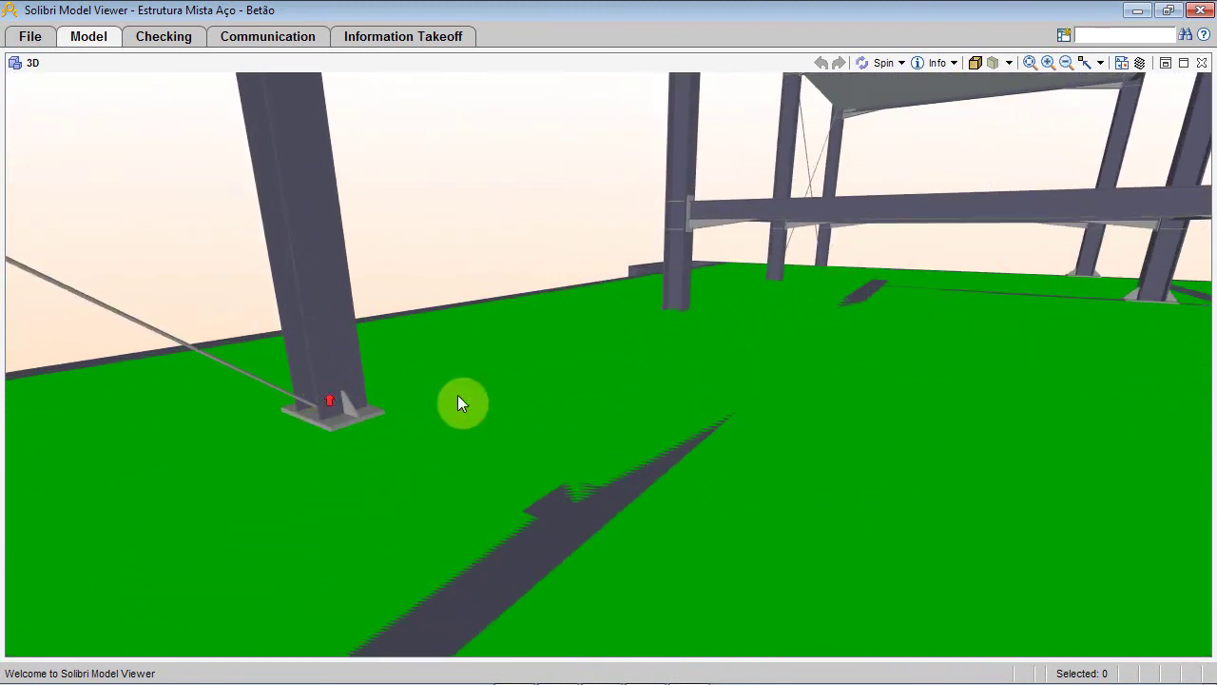
left_click_drag(678, 312, 659, 345)
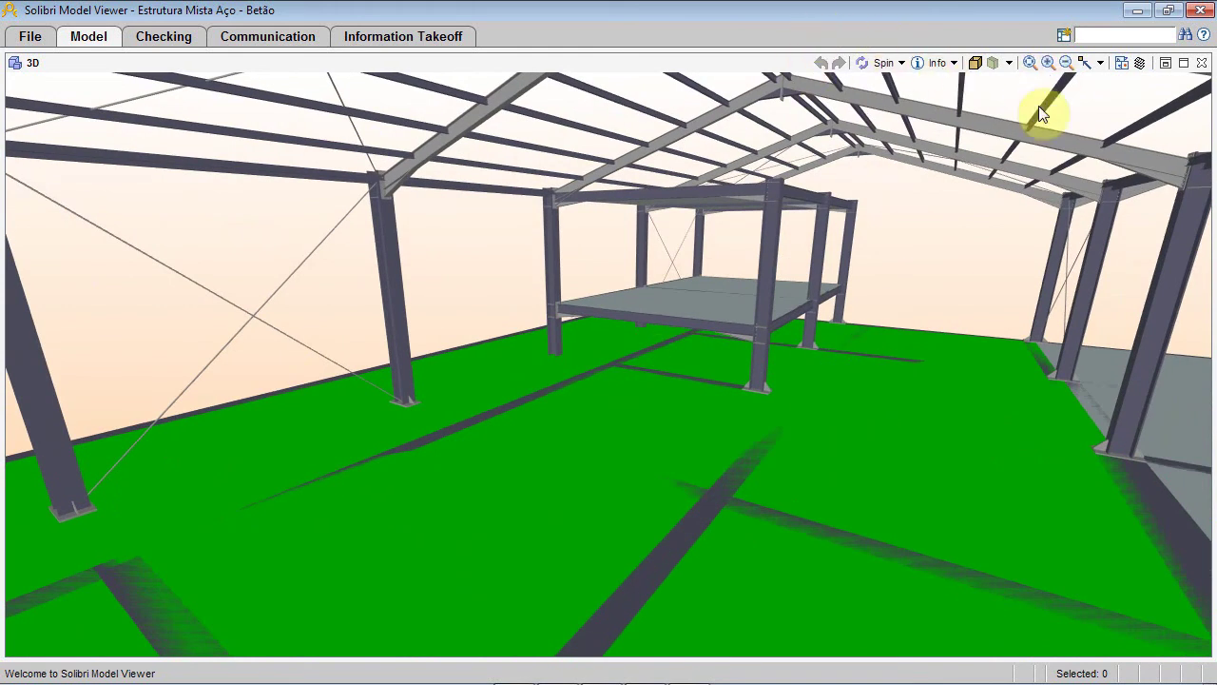
left_click(999, 159)
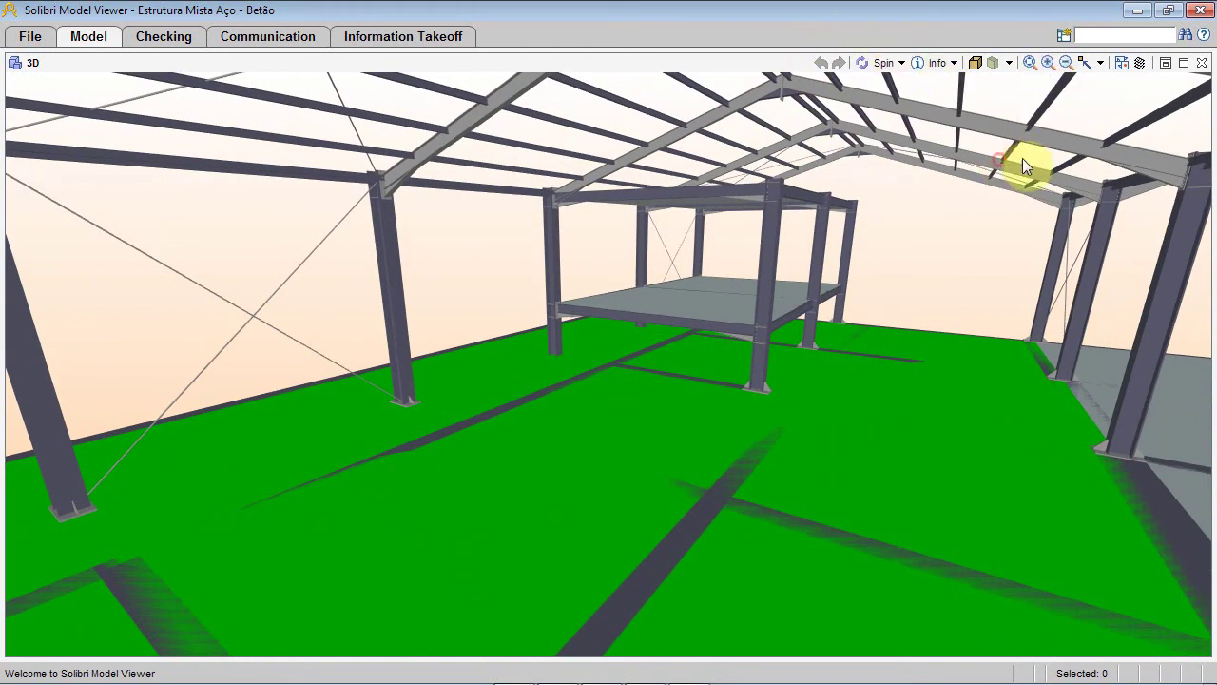
Switch to Walk navigation and walk through the steel hall past the mezzanine floor
left_click(902, 63)
left_click(881, 129)
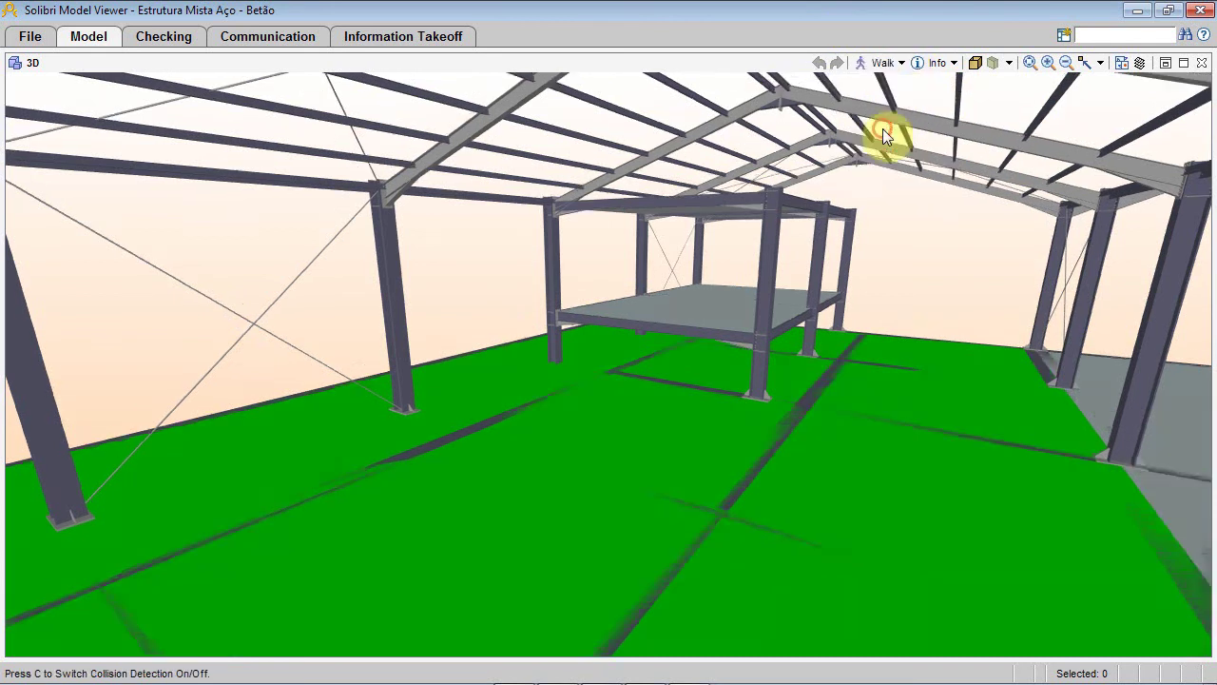
left_click_drag(823, 571, 702, 571)
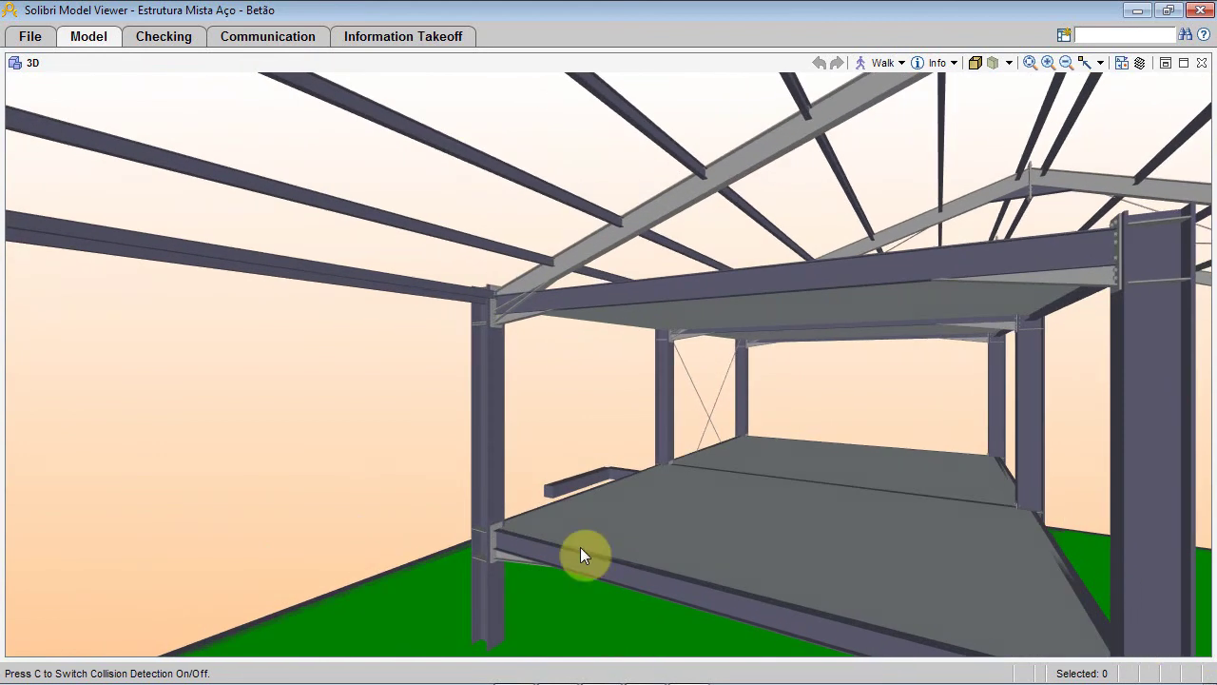
left_click_drag(872, 550, 903, 250)
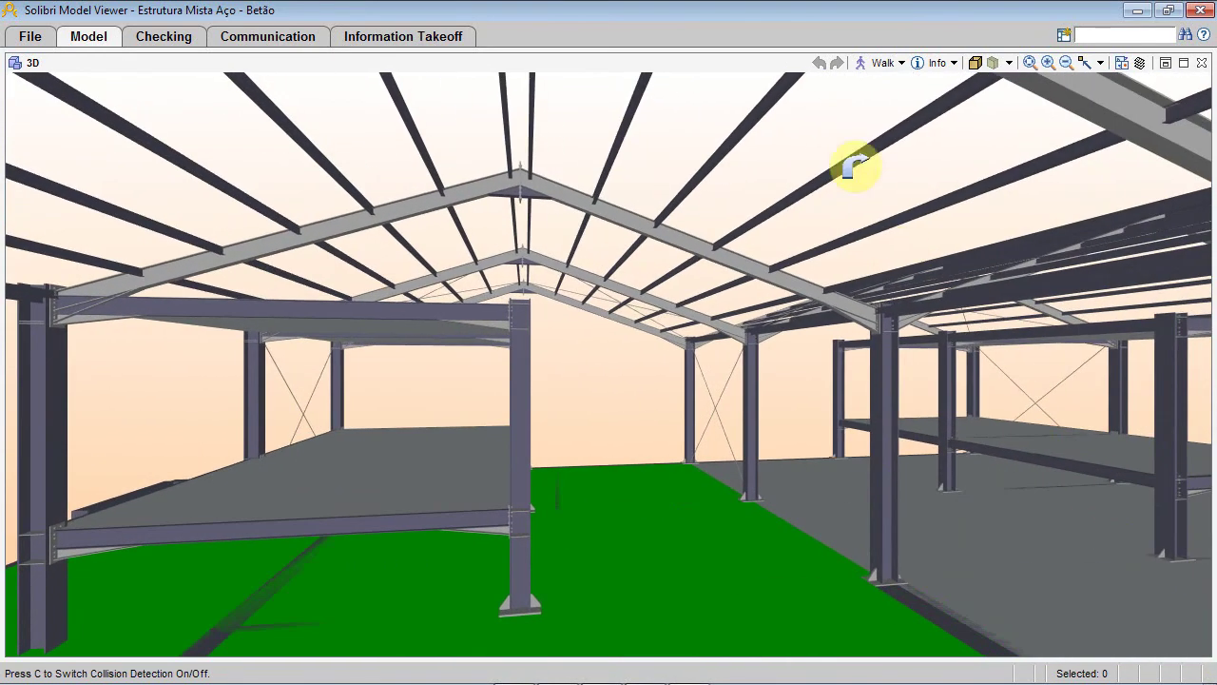
Switch to Game navigation and move through both naves to the base of a mezzanine column
left_click(902, 64)
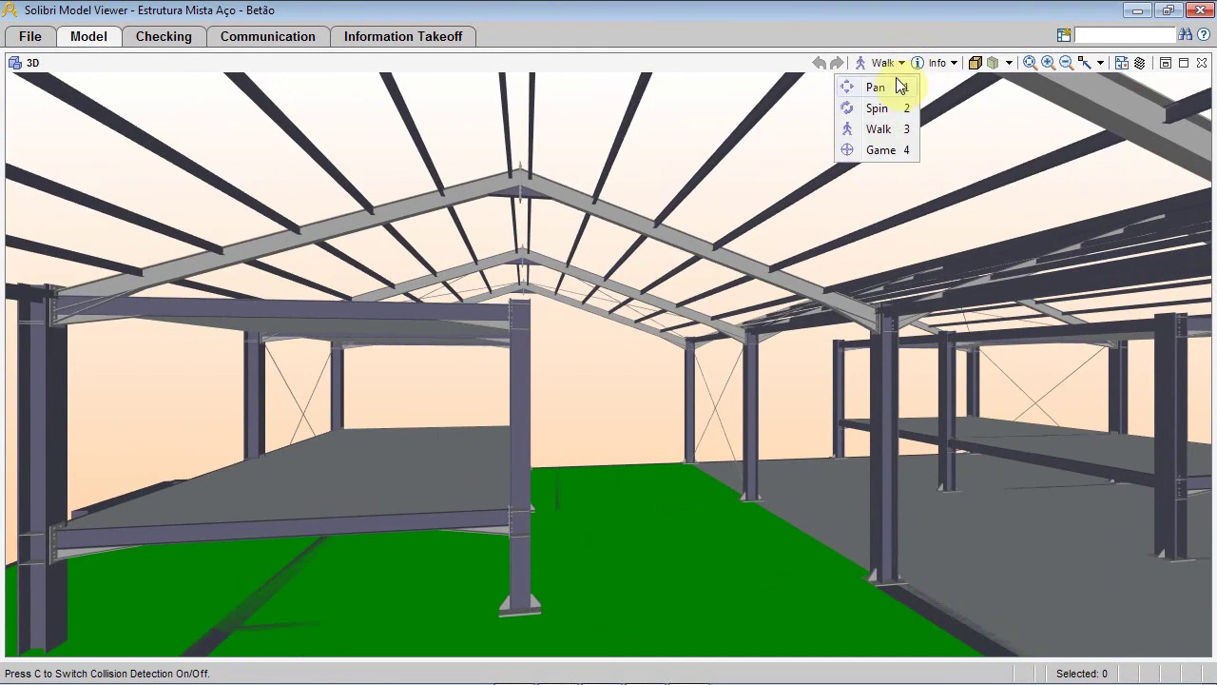
left_click(884, 150)
key("w")
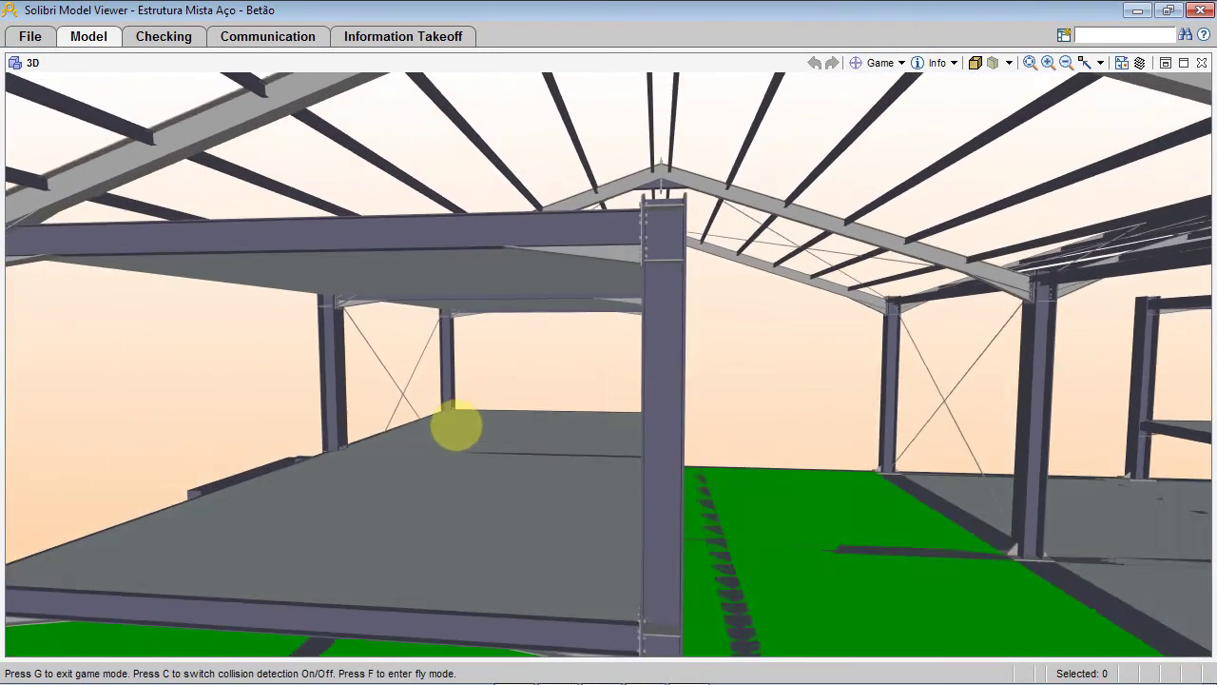
key("w")
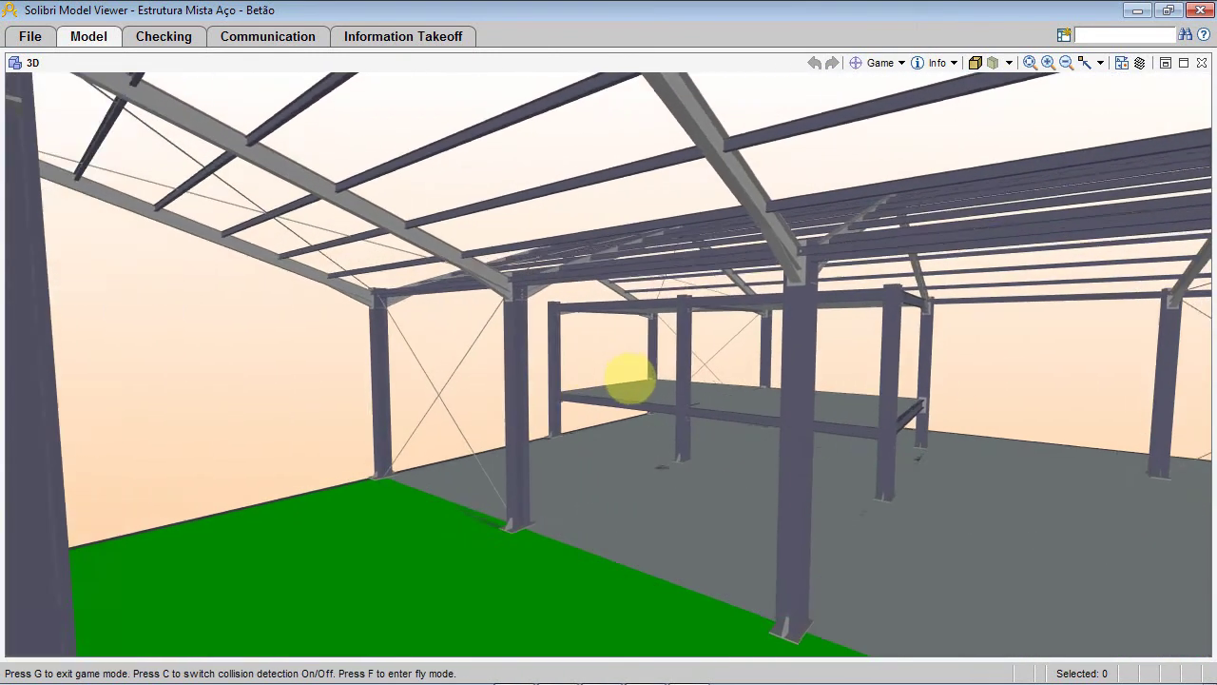
key("w")
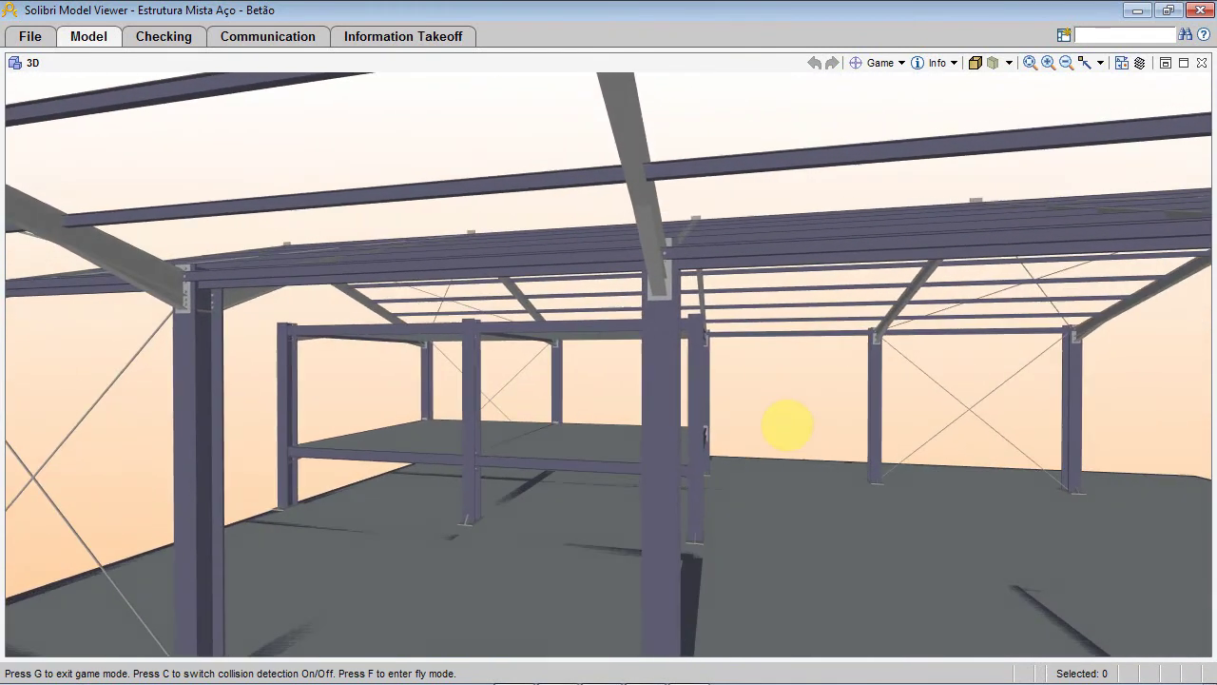
key("w")
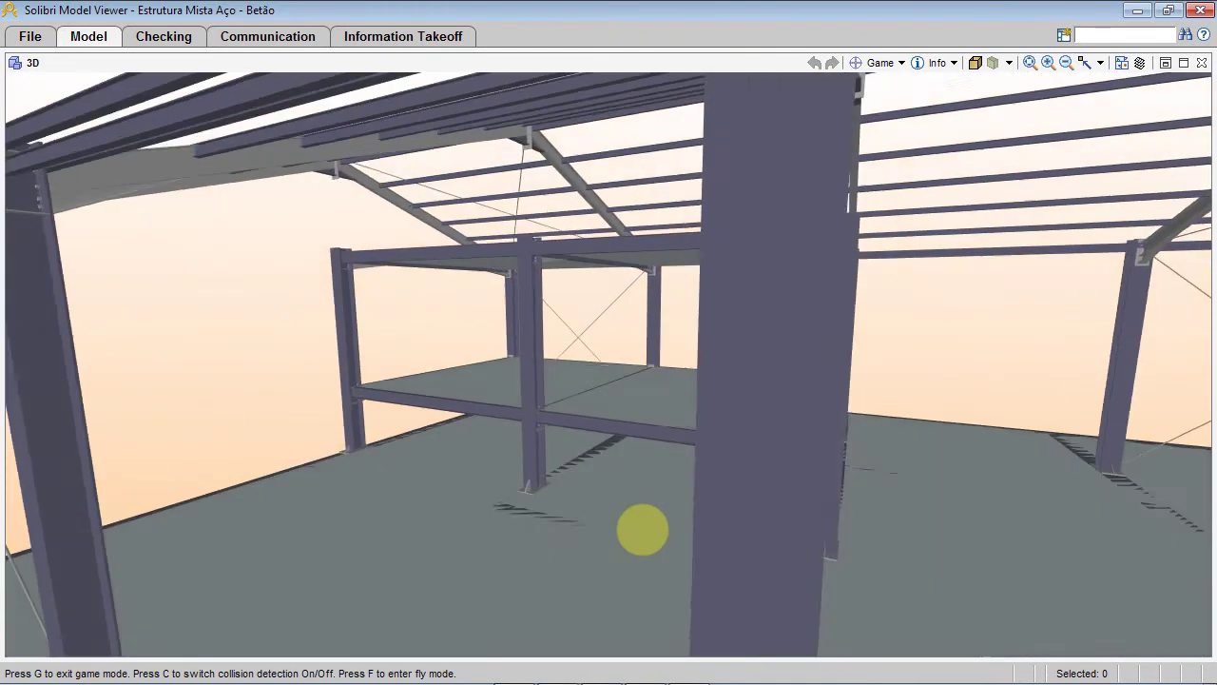
key("w")
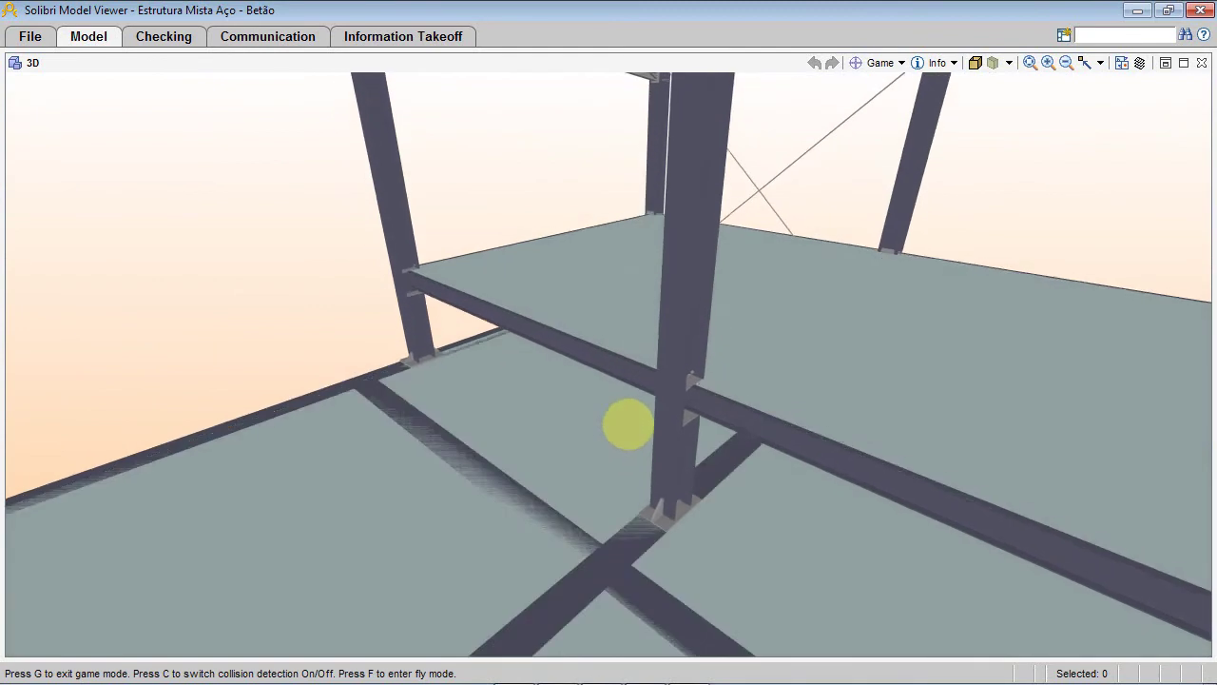
Examine the quantities and material properties of the steel mezzanine column, and close Solibri Model Viewer
double_click(676, 519)
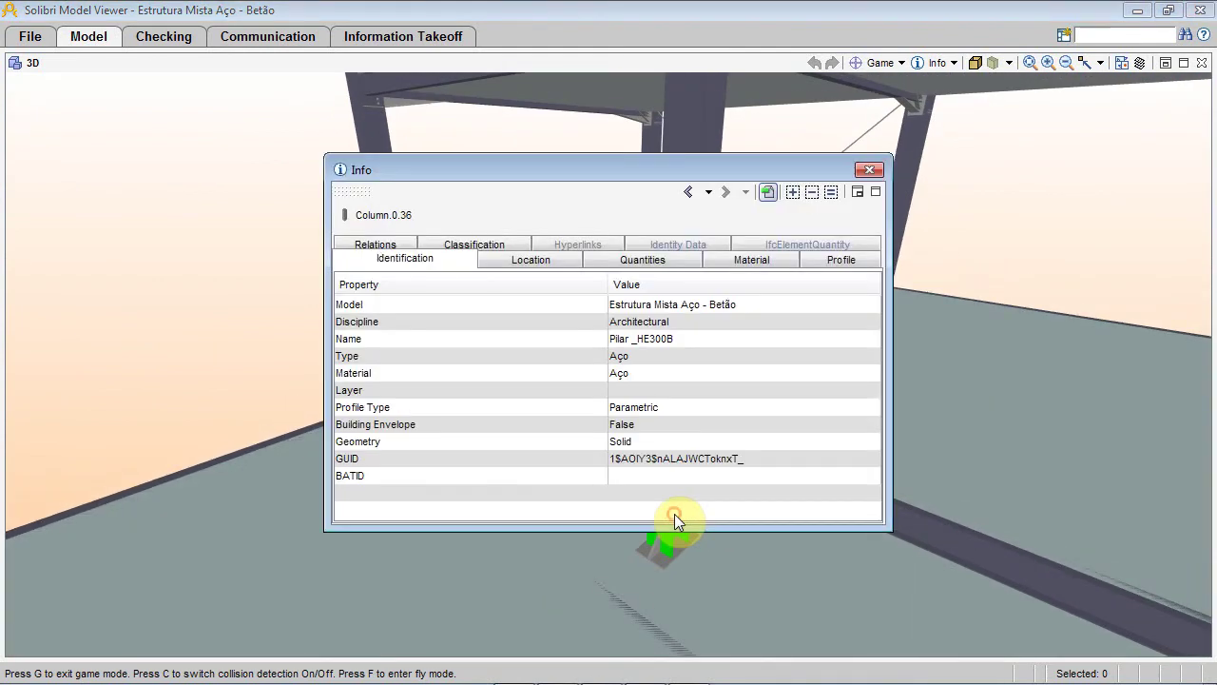
left_click(532, 269)
left_click(618, 271)
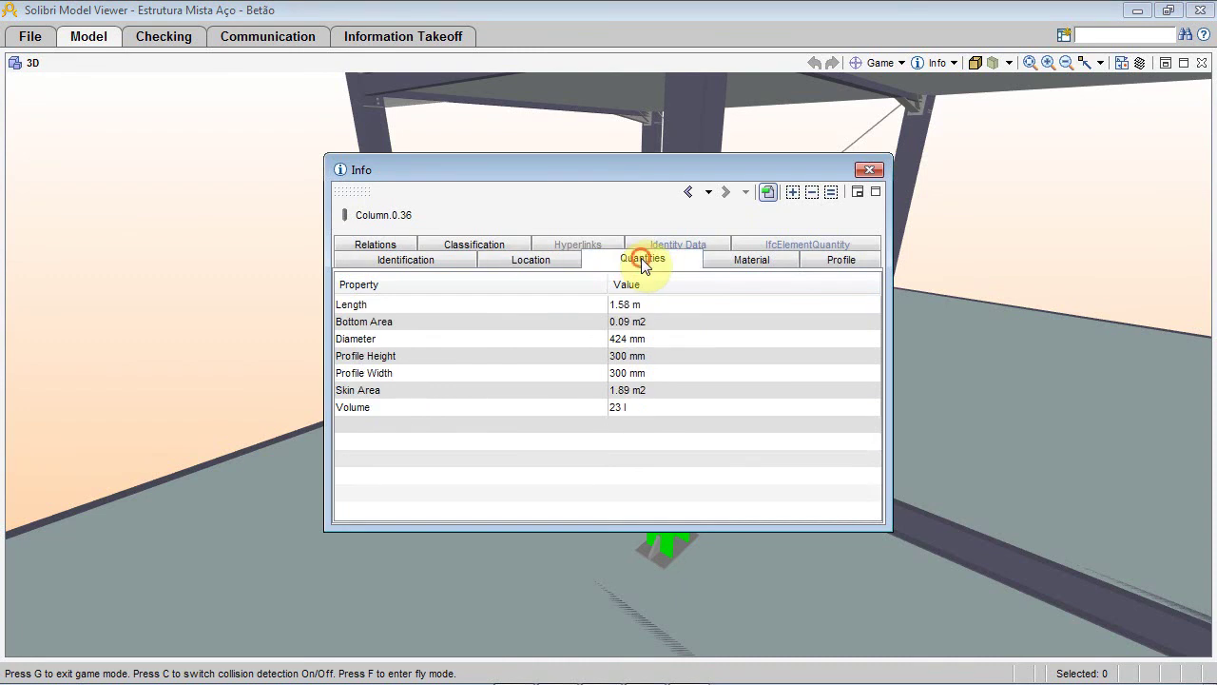
left_click(751, 261)
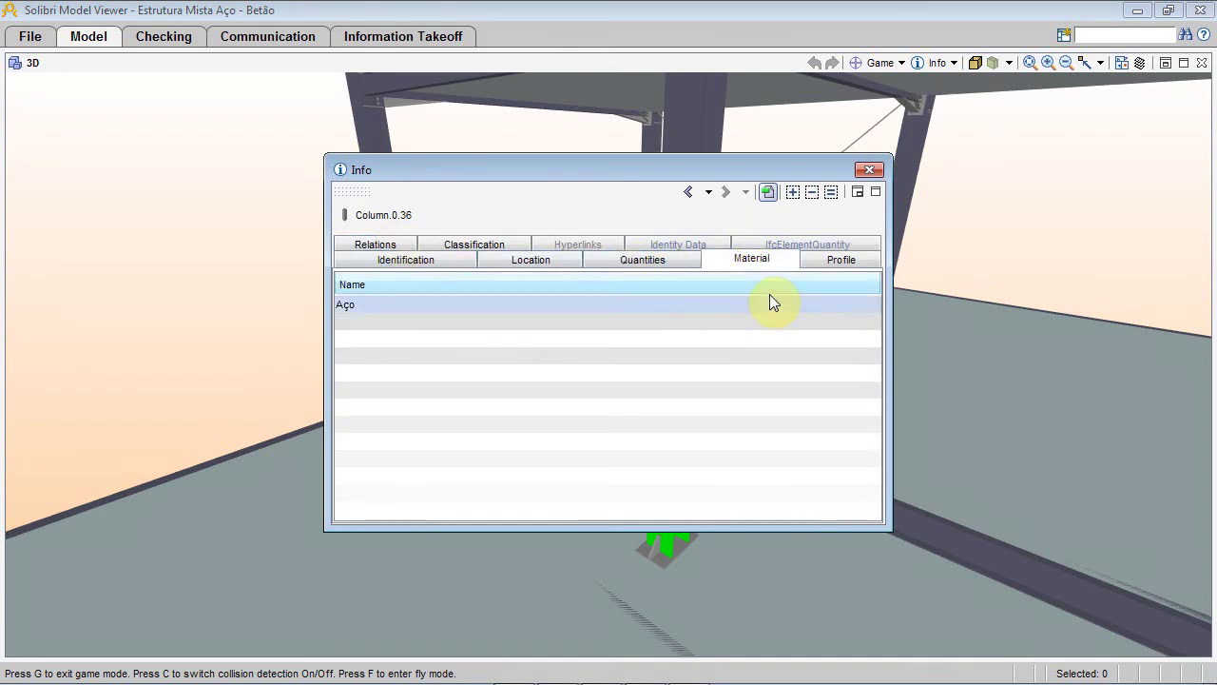
left_click(869, 171)
left_click_drag(741, 340, 643, 321)
left_click(1200, 11)
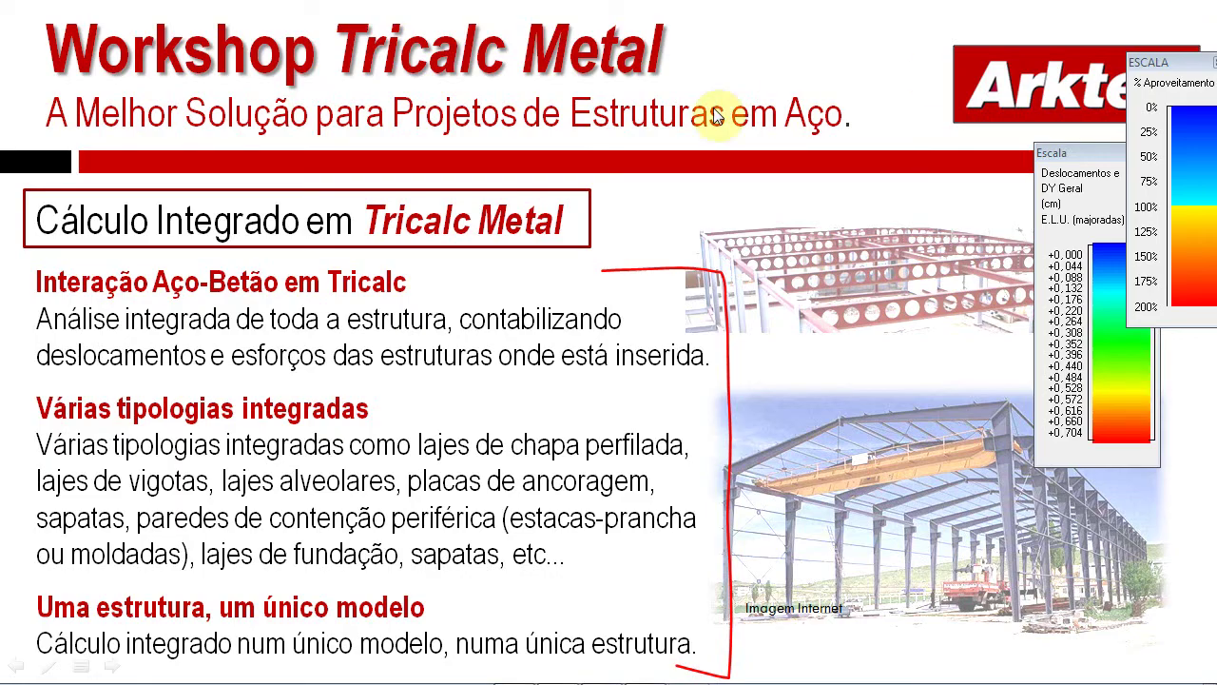